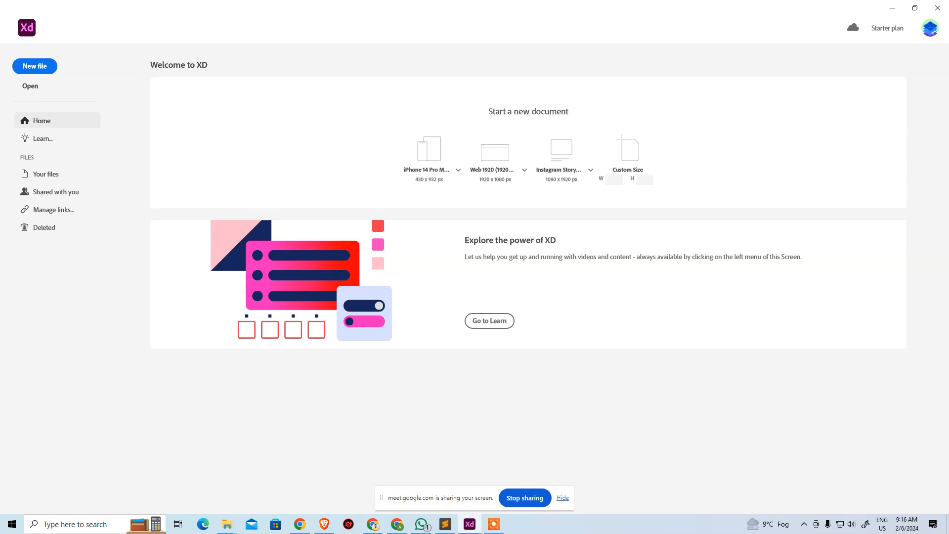
{"action": "key", "text": "alt+Tab"}
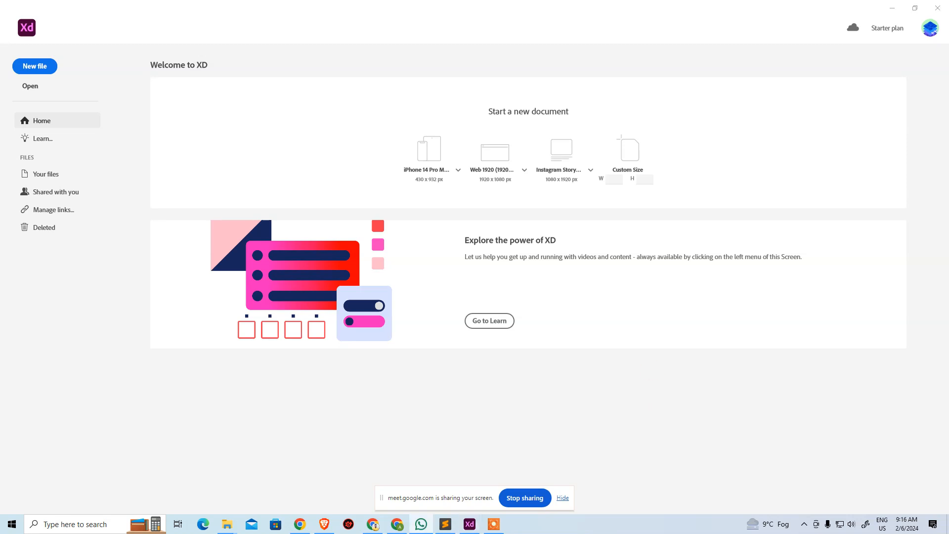
{"action": "left_click", "coordinate": [369, 415]}
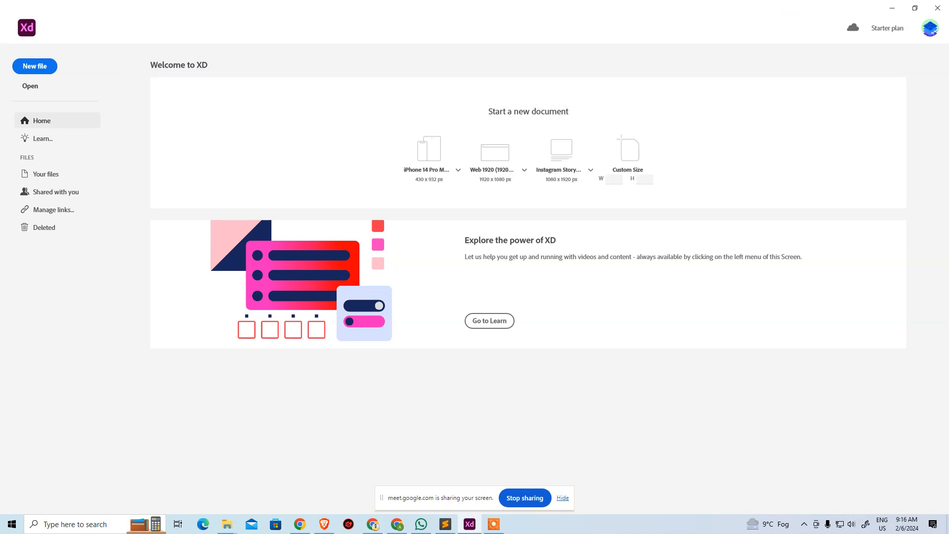
Close and relaunch Adobe XD, clearing the trial notice so that its home screen fills the display.
{"action": "left_click", "coordinate": [937, 8]}
{"action": "key", "text": "super"}
{"action": "type", "text": "XD"}
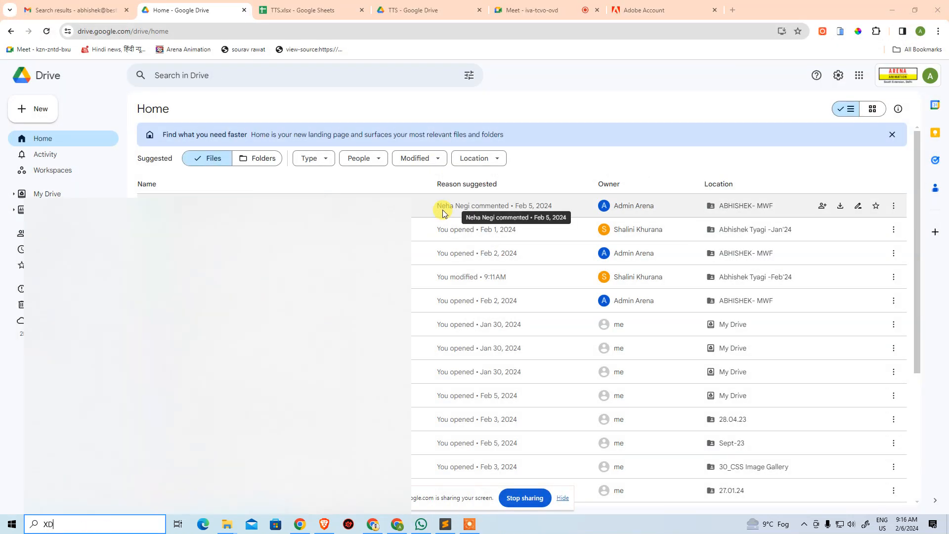
{"action": "left_click", "coordinate": [44, 255]}
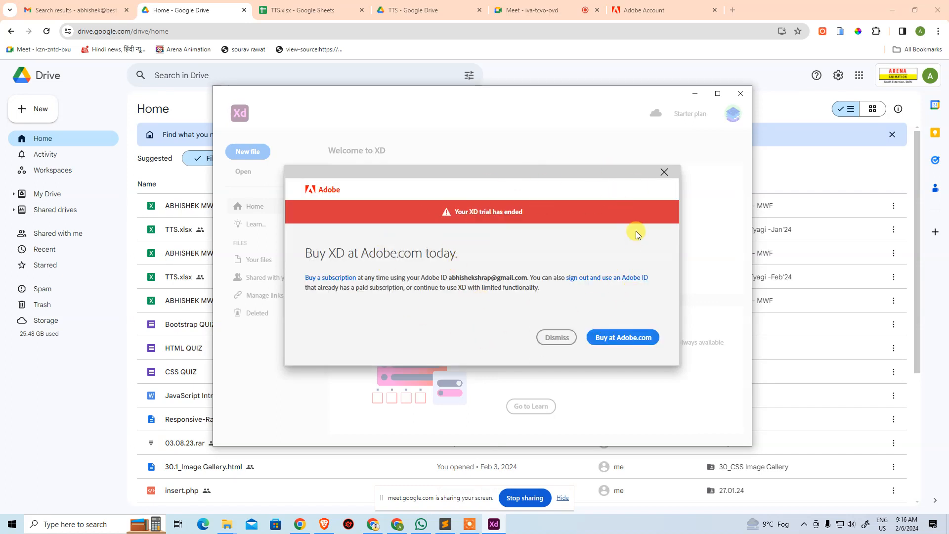
{"action": "left_click", "coordinate": [664, 173]}
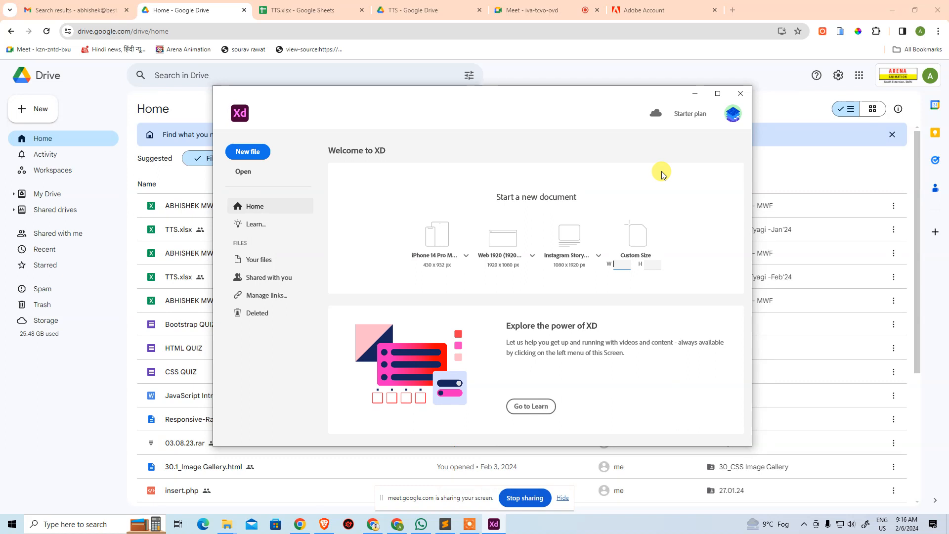
{"action": "left_click", "coordinate": [718, 93]}
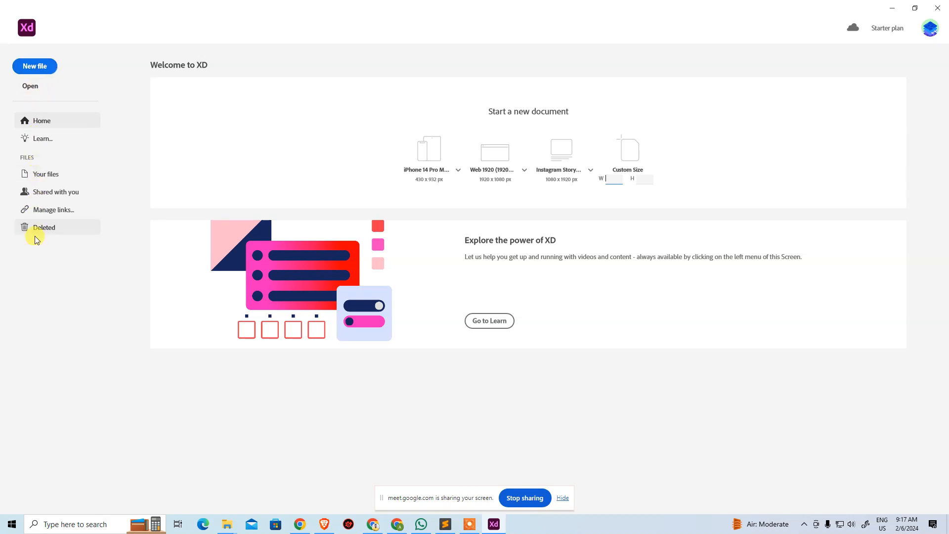
View the Adobe XD Learn & Support page, close it with the Adobe account page, and return to Adobe XD.
{"action": "left_click", "coordinate": [43, 143]}
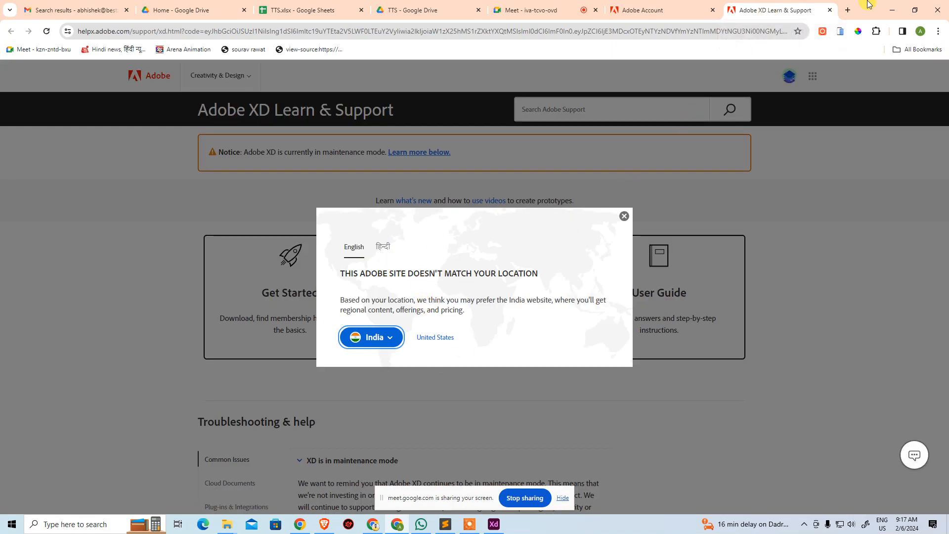
{"action": "middle_click", "coordinate": [806, 6]}
{"action": "middle_click", "coordinate": [669, 5]}
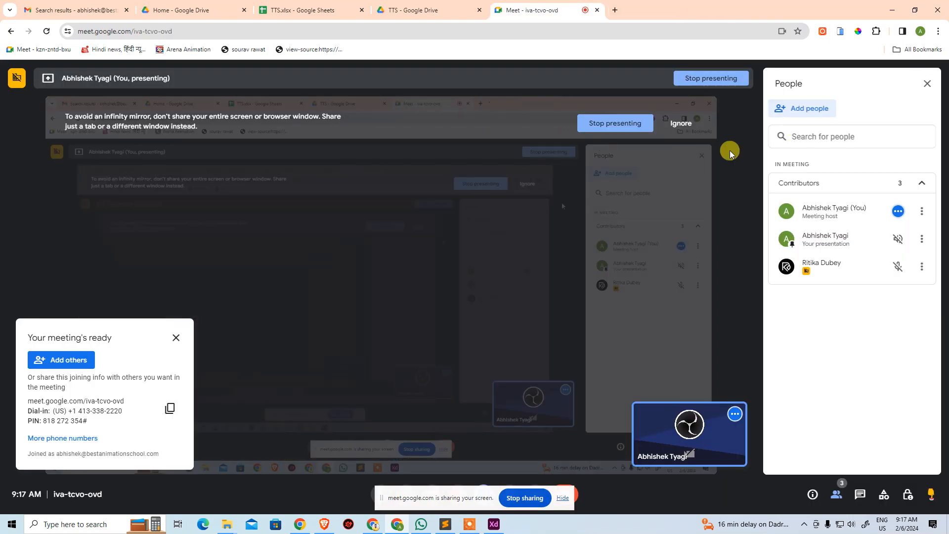
{"action": "key", "text": "alt+Tab"}
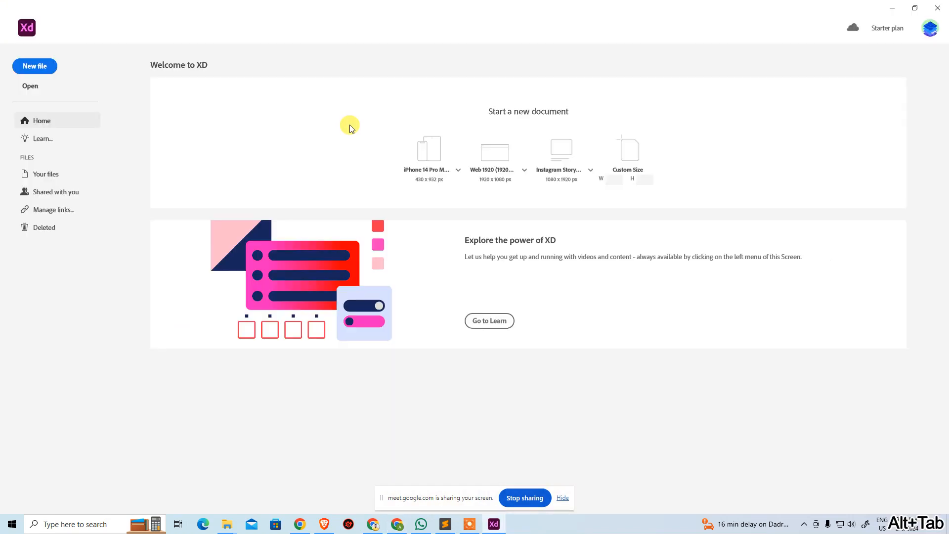
Browse the cloud documents saved under your own files from newest to oldest and back.
{"action": "left_click", "coordinate": [49, 178]}
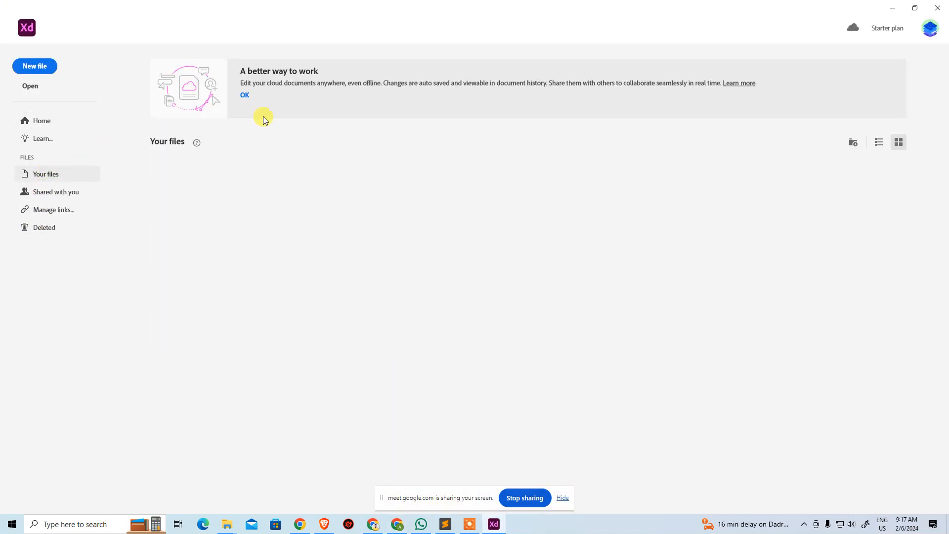
{"action": "scroll", "coordinate": [608, 295], "scroll_direction": "down", "scroll_amount": 10}
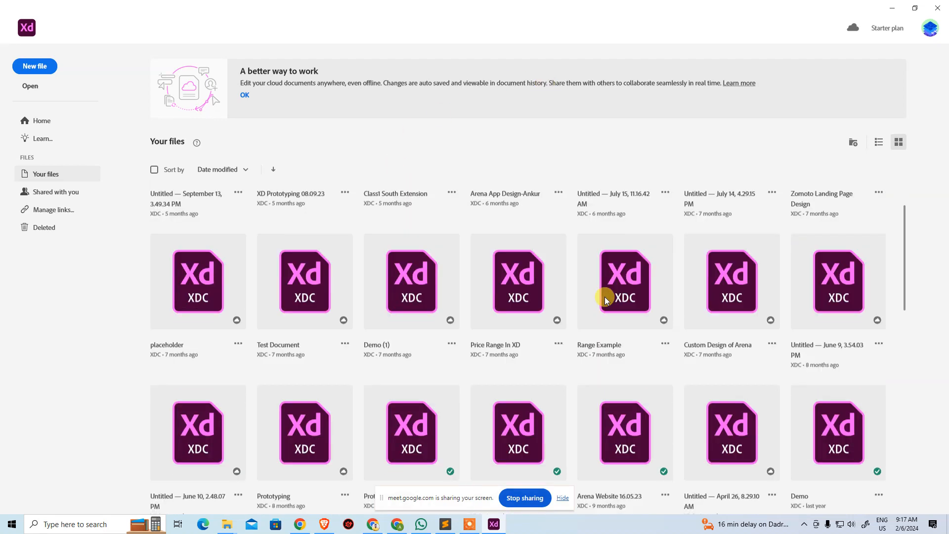
{"action": "scroll", "coordinate": [610, 305], "scroll_direction": "down", "scroll_amount": 3}
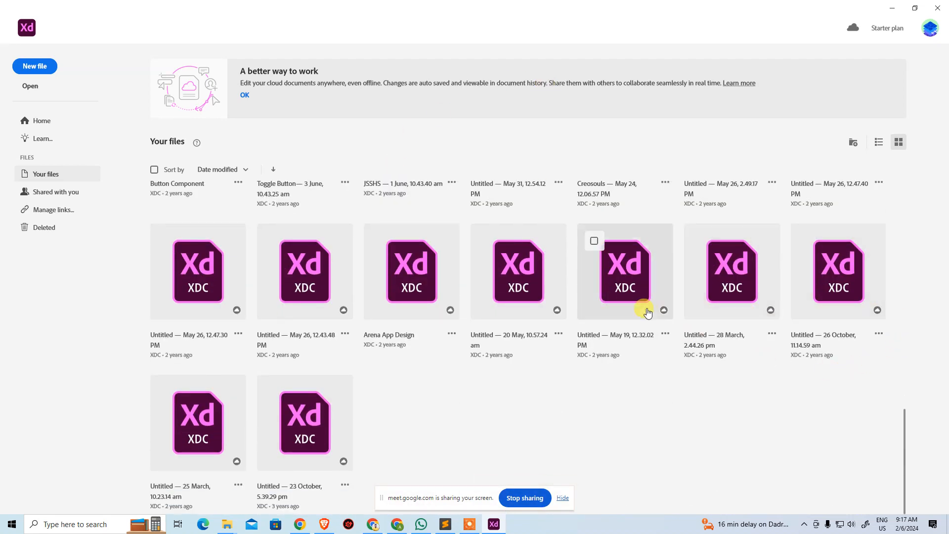
{"action": "scroll", "coordinate": [285, 480], "scroll_direction": "up", "scroll_amount": 15}
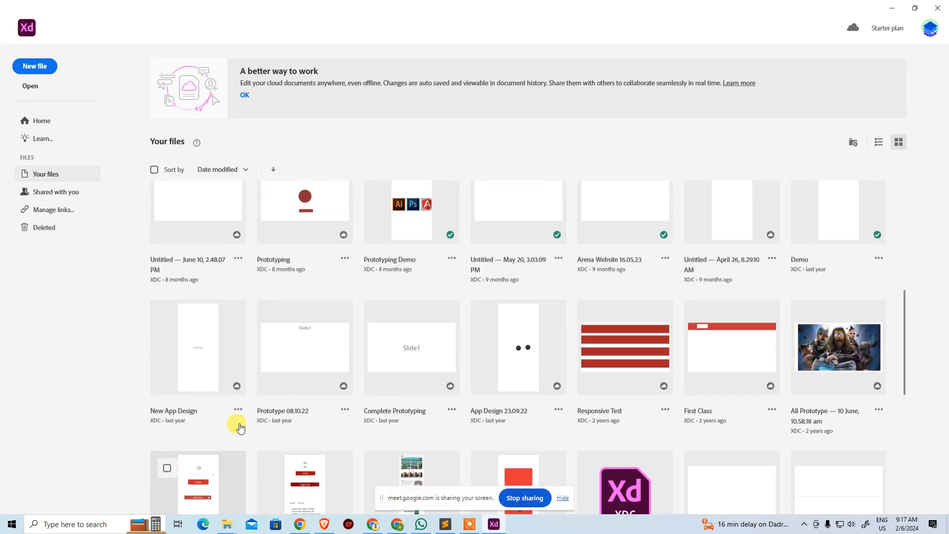
{"action": "scroll", "coordinate": [244, 394], "scroll_direction": "up", "scroll_amount": 3}
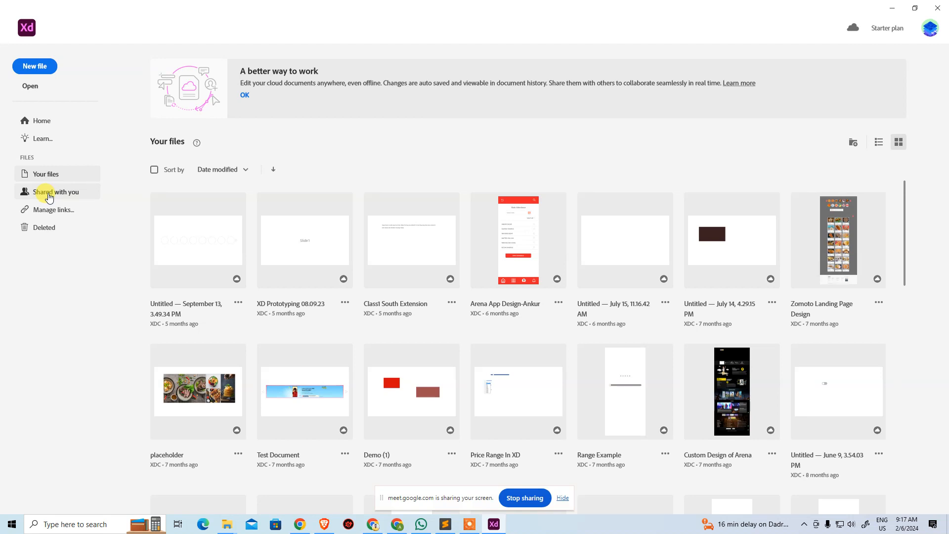
View the files shared with you and the published links page in the browser, and return to Adobe XD.
{"action": "left_click", "coordinate": [49, 196]}
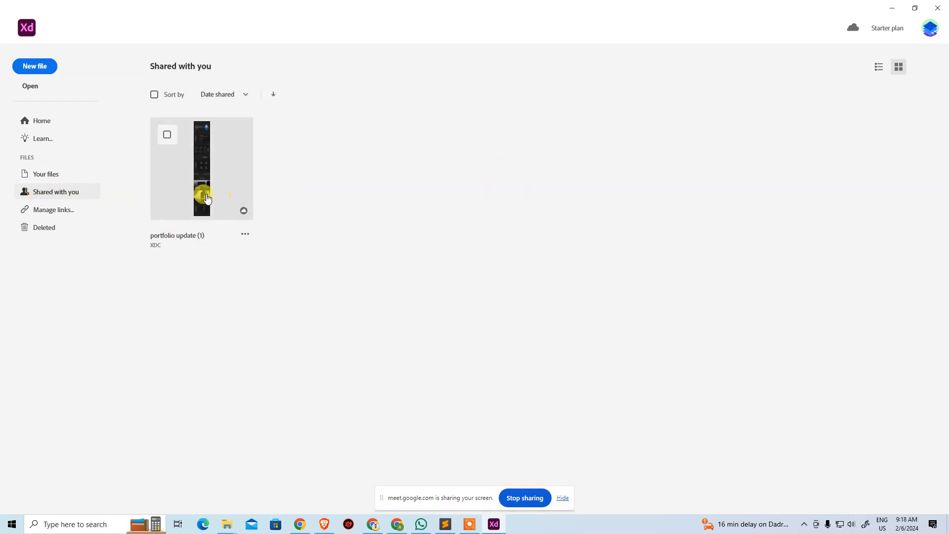
{"action": "left_click", "coordinate": [37, 211]}
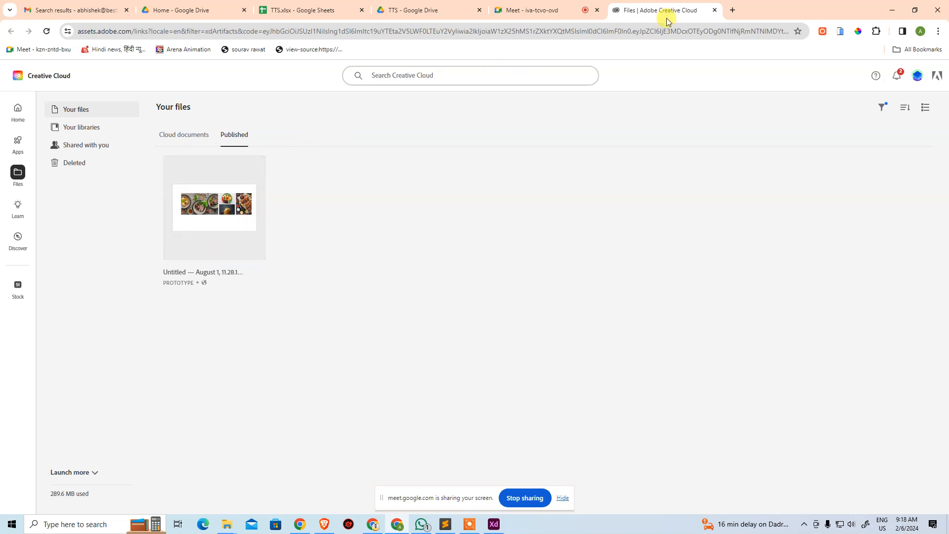
{"action": "middle_click", "coordinate": [682, 13]}
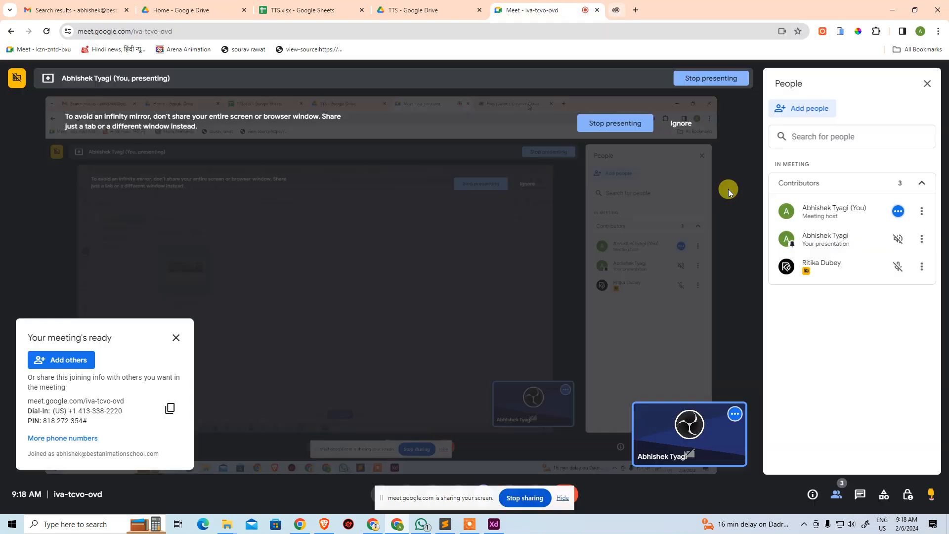
{"action": "key", "text": "alt+Tab"}
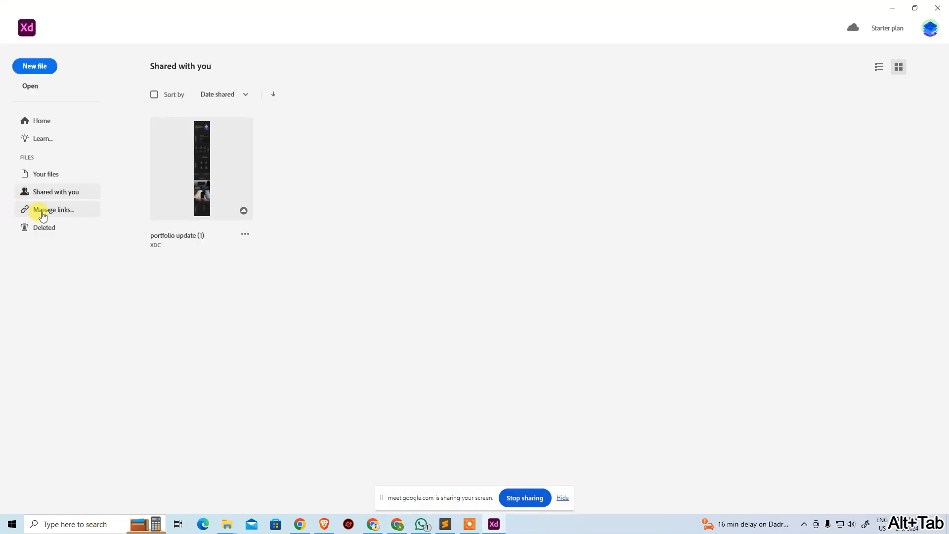
Check the deleted files and go back to the home screen.
{"action": "left_click", "coordinate": [44, 232]}
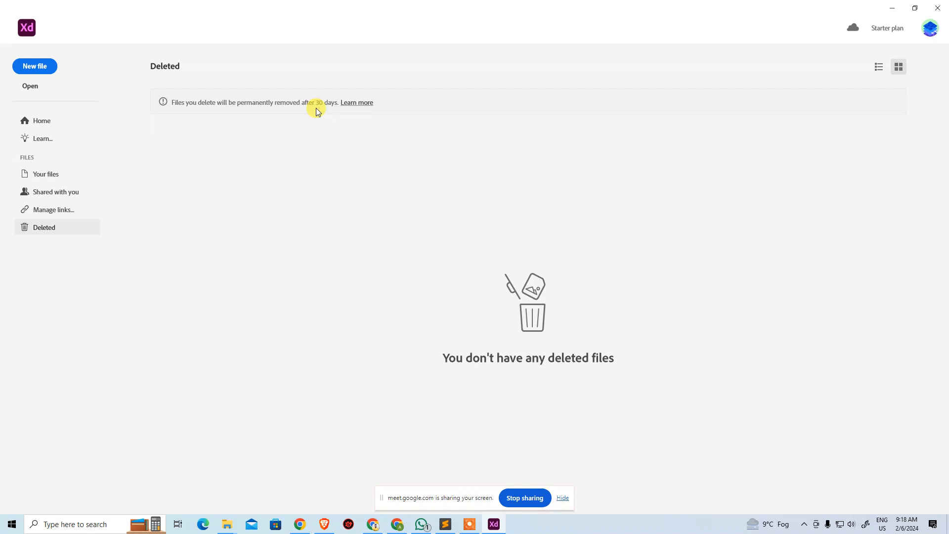
{"action": "left_click", "coordinate": [43, 121]}
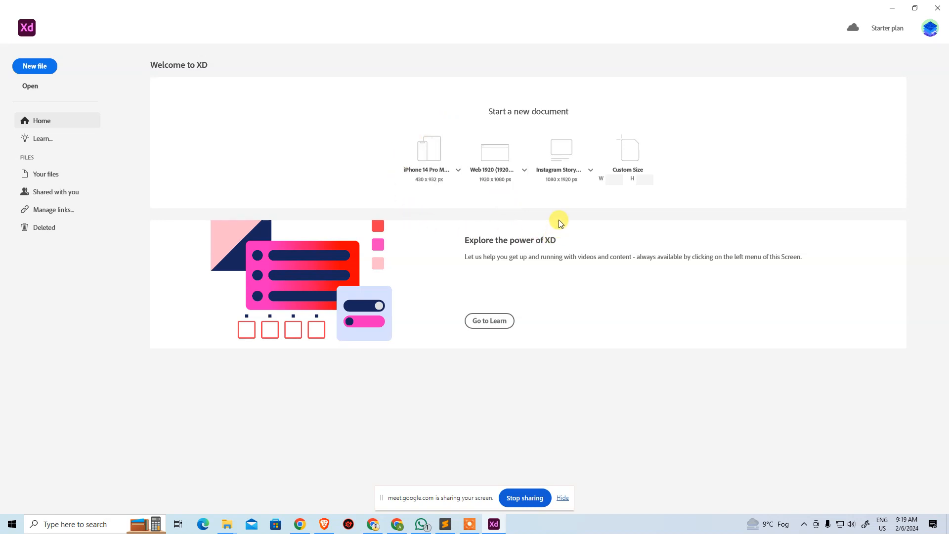
Review the available phone and tablet, web, and social media artboard size presets for new documents.
{"action": "left_click", "coordinate": [457, 171]}
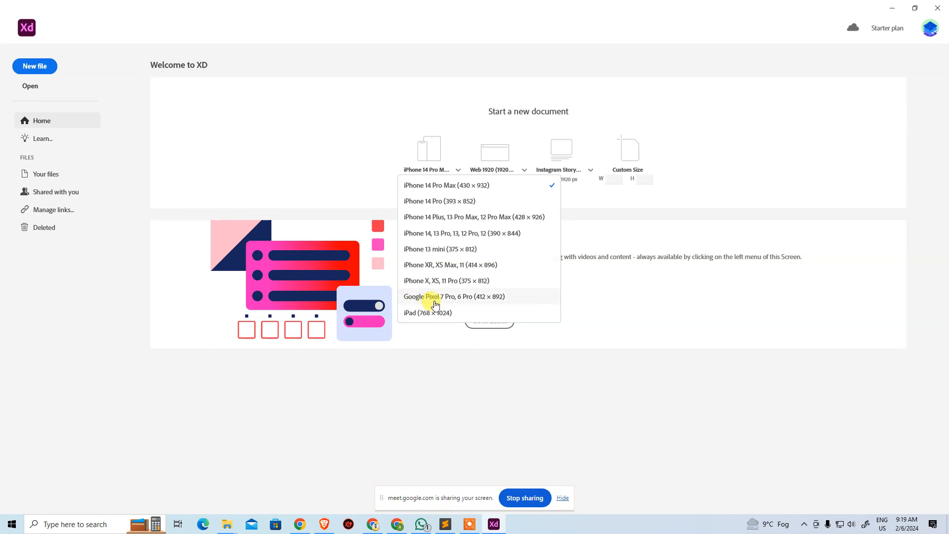
{"action": "left_click", "coordinate": [622, 217]}
{"action": "left_click", "coordinate": [523, 170]}
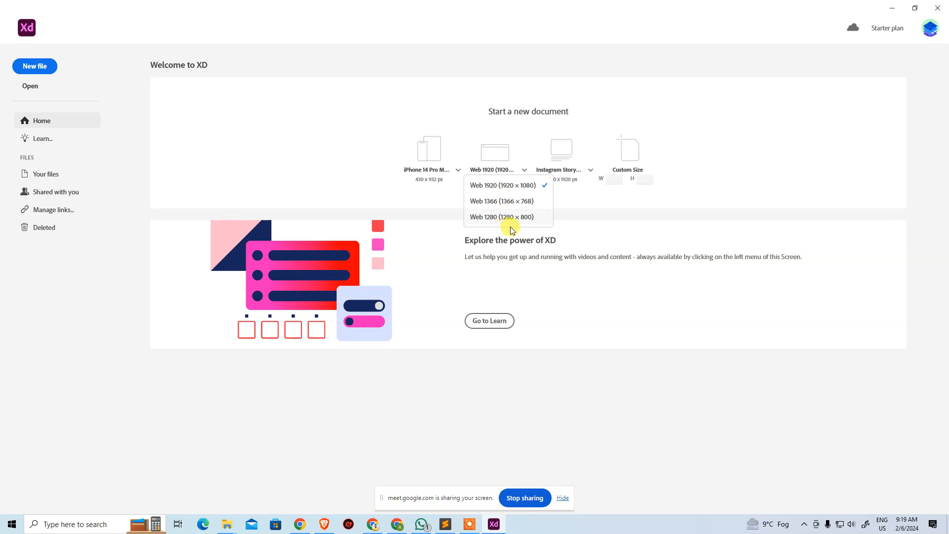
{"action": "left_click", "coordinate": [607, 206]}
{"action": "left_click", "coordinate": [592, 170]}
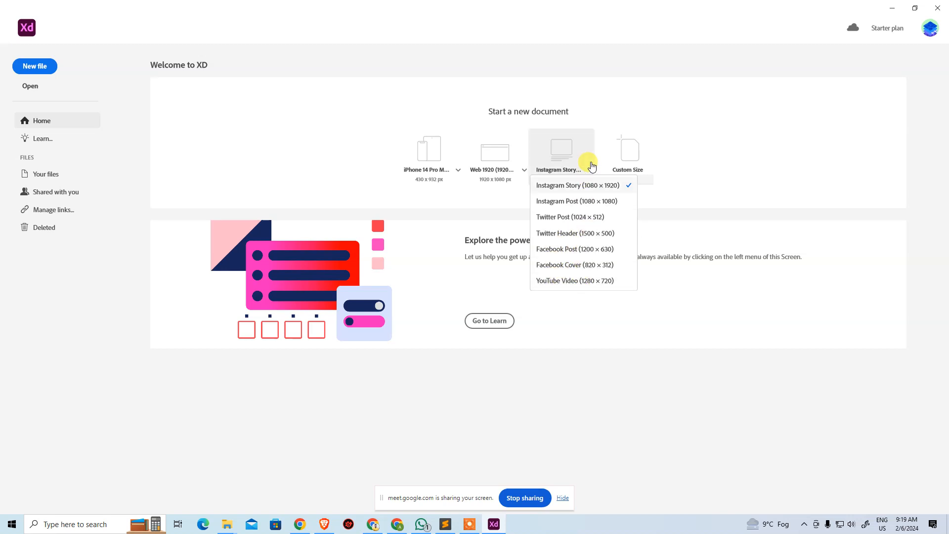
{"action": "left_click", "coordinate": [779, 124]}
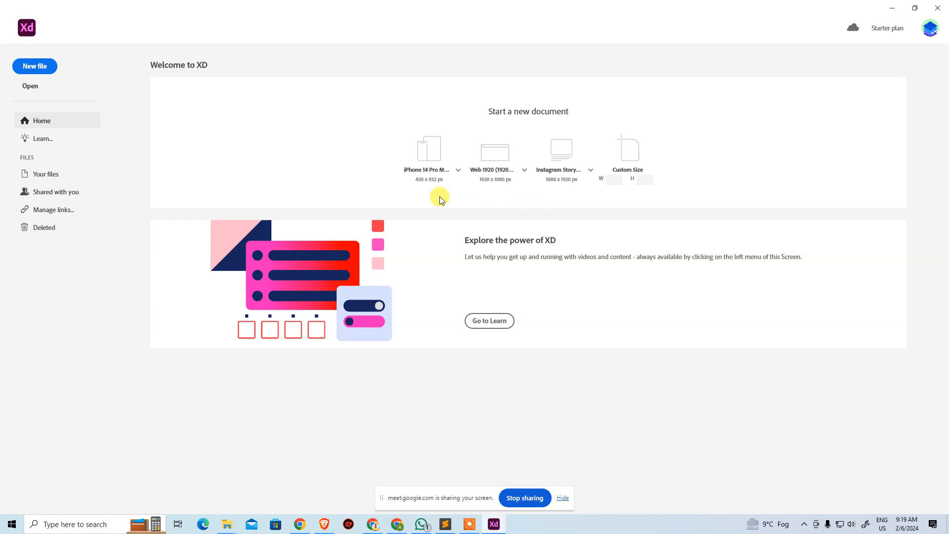
Create a new document from the Web 1920 preset at 1920 x 1080 px.
{"action": "left_click", "coordinate": [494, 155]}
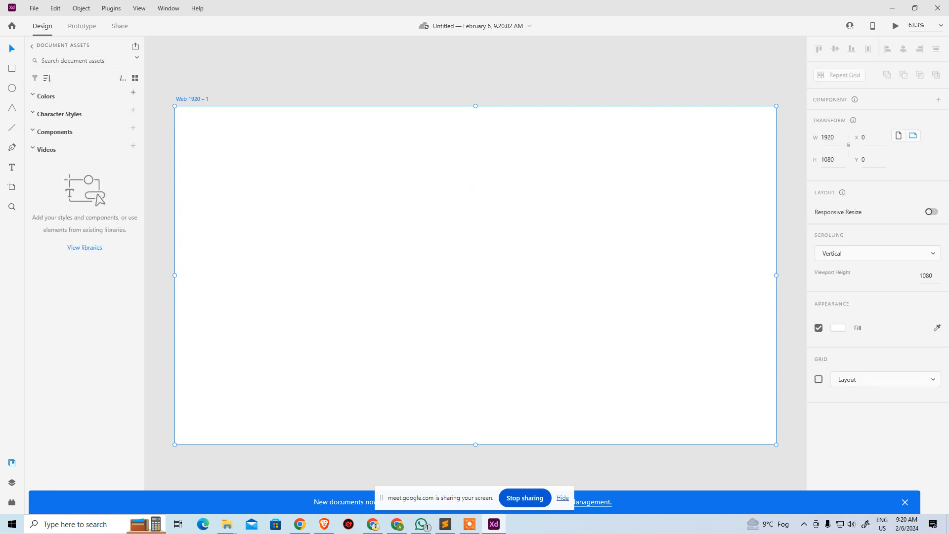
{"action": "key", "text": "alt+Tab"}
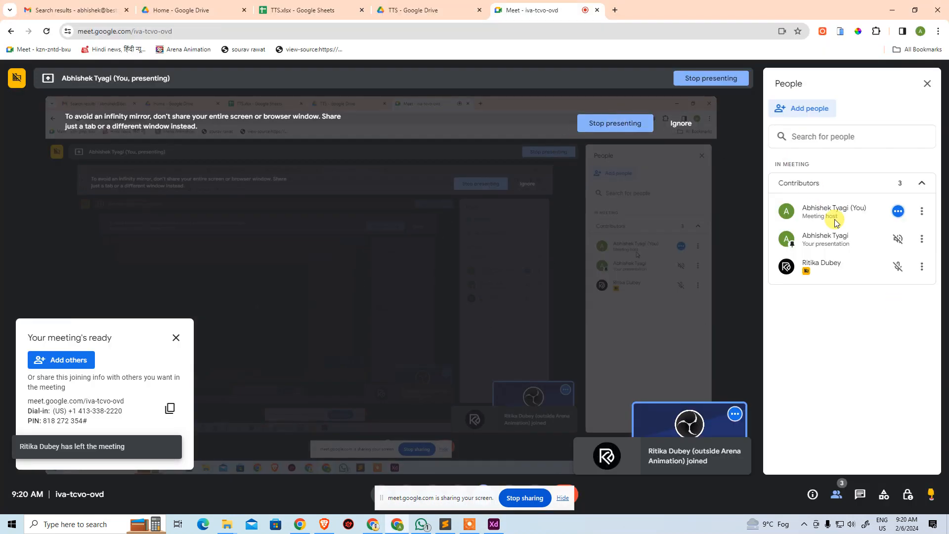
{"action": "left_click", "coordinate": [502, 527]}
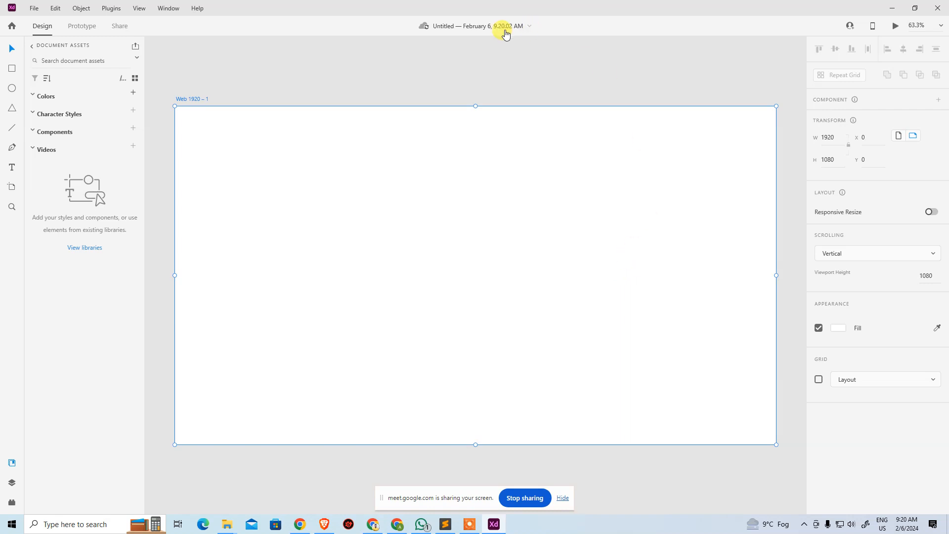
Deselect the artboard and try zooming in and out, including the 100% view and fitting the artboard to the window.
{"action": "left_click", "coordinate": [484, 26]}
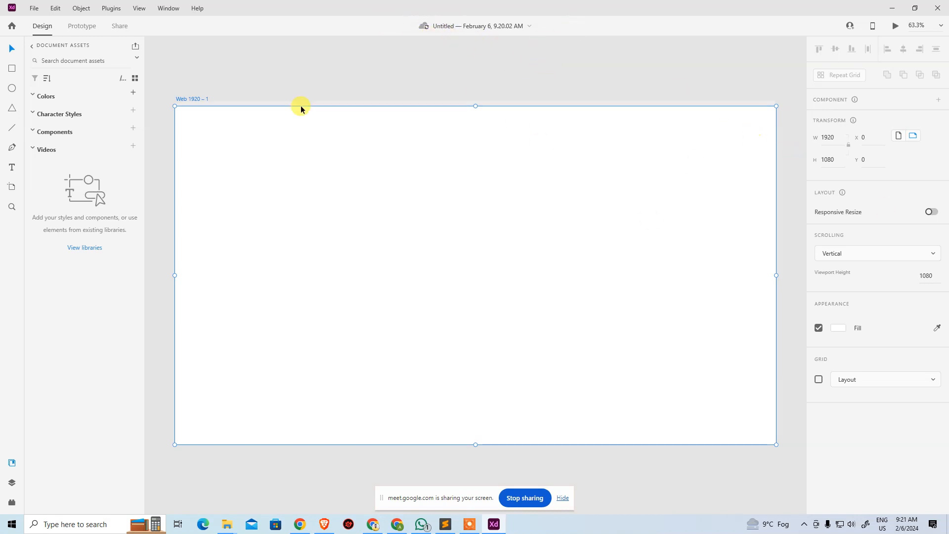
{"action": "left_click", "coordinate": [338, 66]}
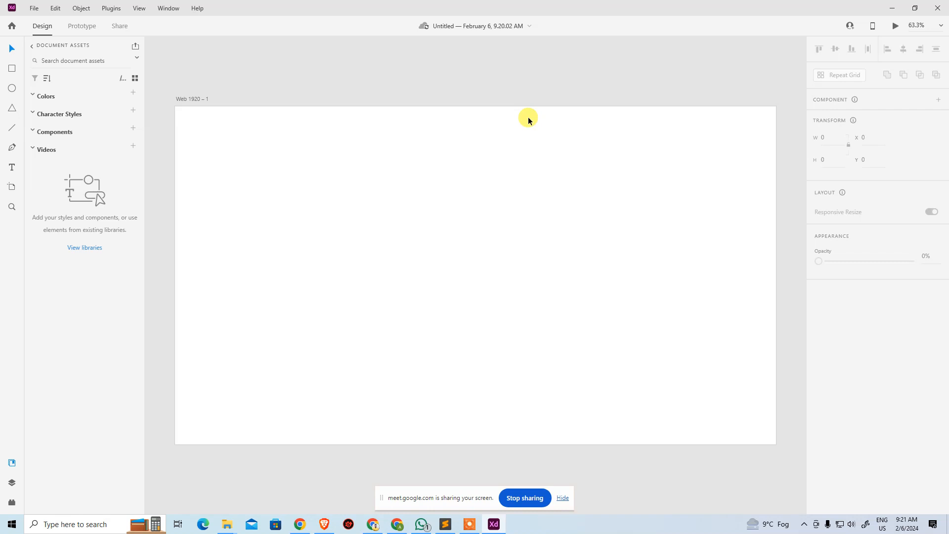
{"action": "key", "text": "ctrl+space"}
{"action": "left_click", "coordinate": [527, 194]}
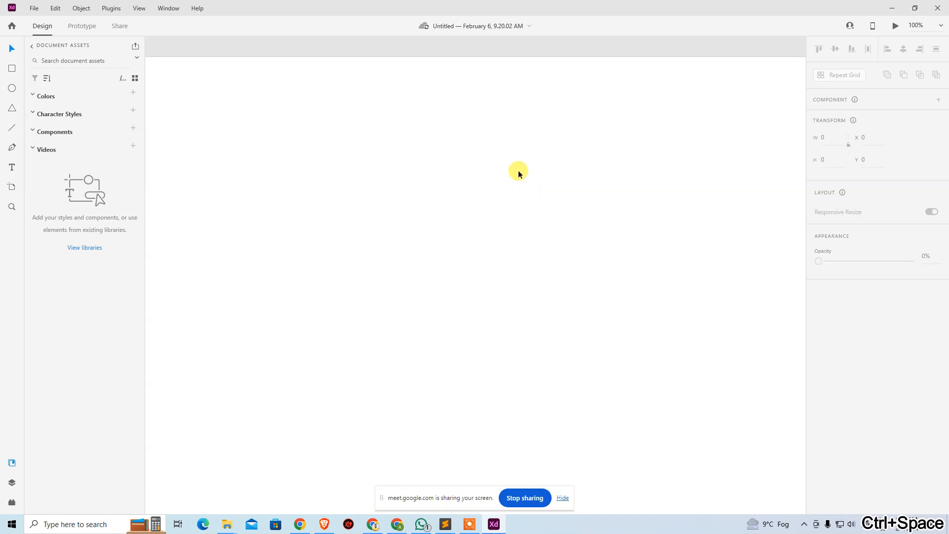
{"action": "key", "text": "ctrl+alt+space"}
{"action": "left_click", "coordinate": [519, 174]}
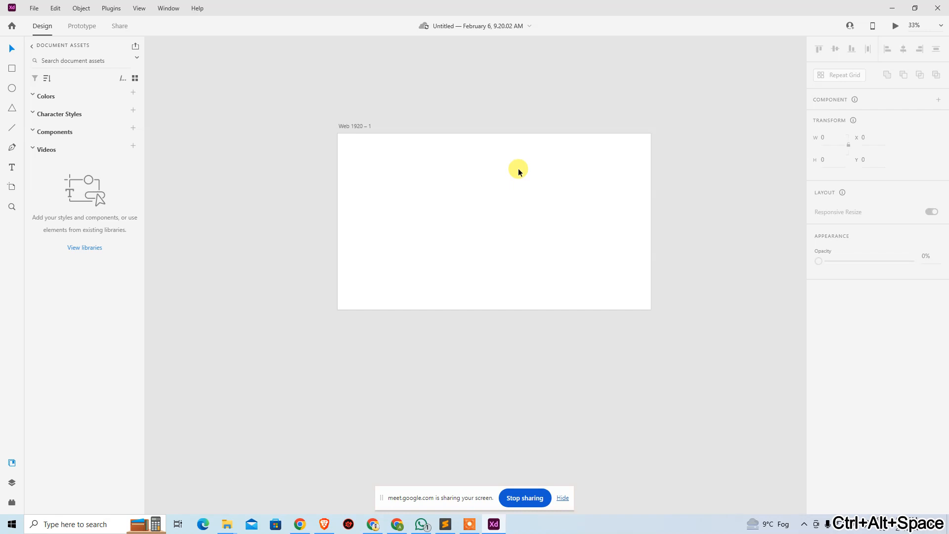
{"action": "key", "text": "ctrl+plus"}
{"action": "key", "text": "ctrl+plus"}
{"action": "key", "text": "ctrl+minus"}
{"action": "key", "text": "ctrl+minus"}
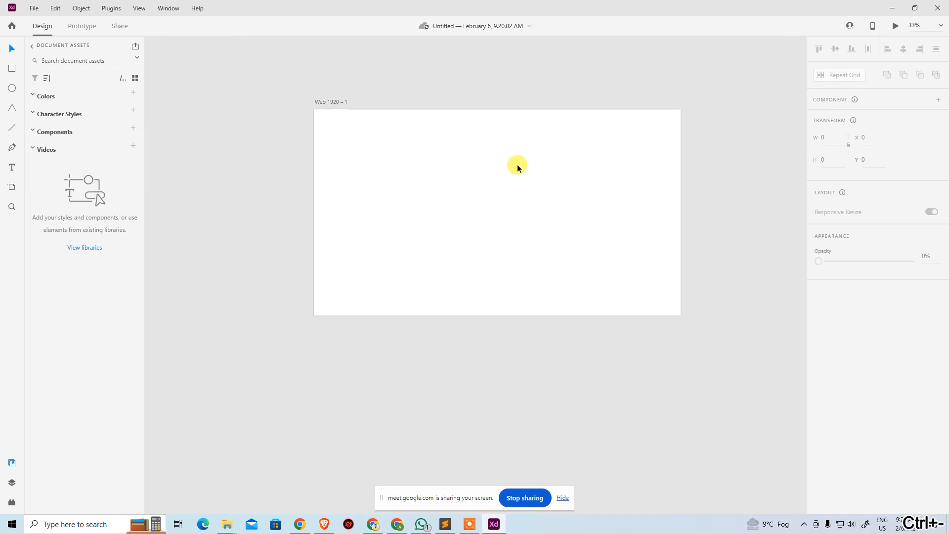
{"action": "key", "text": "ctrl+1"}
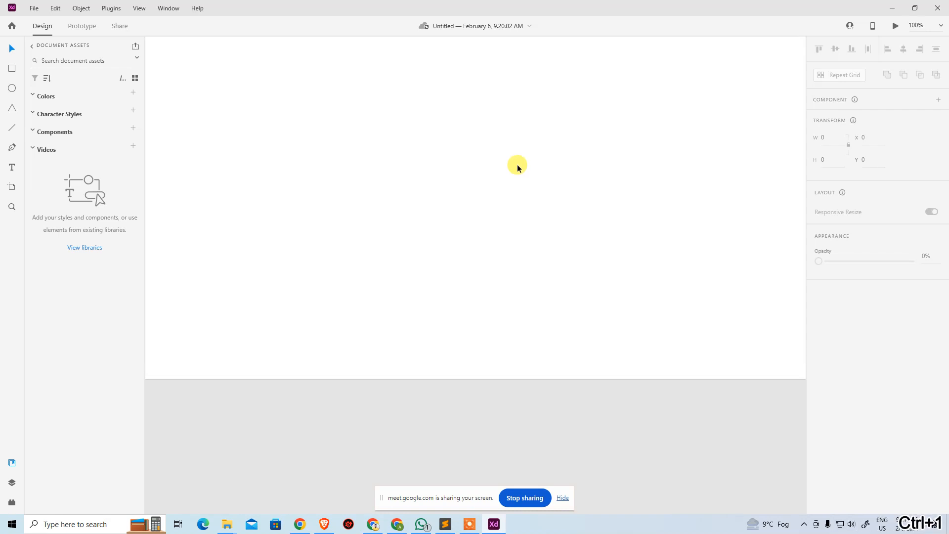
{"action": "key", "text": "ctrl+0"}
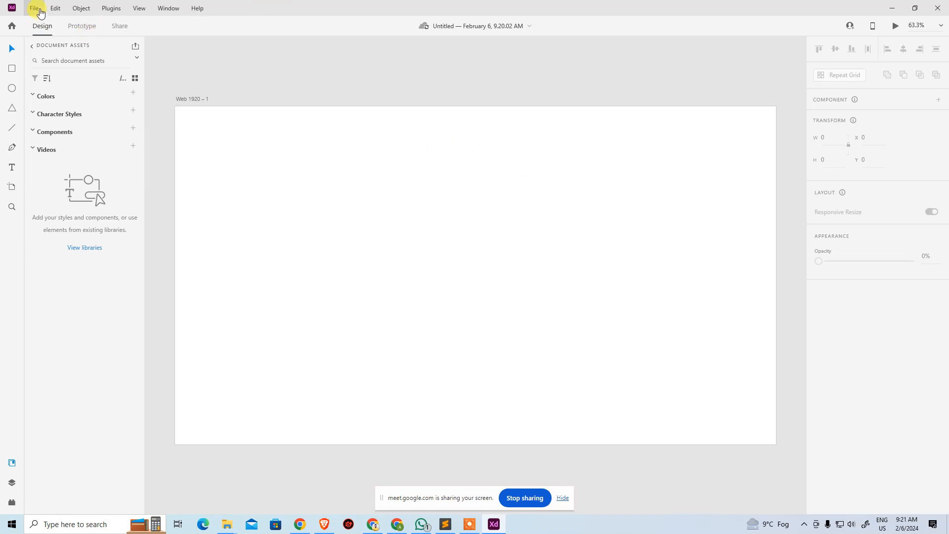
{"action": "left_click", "coordinate": [37, 9]}
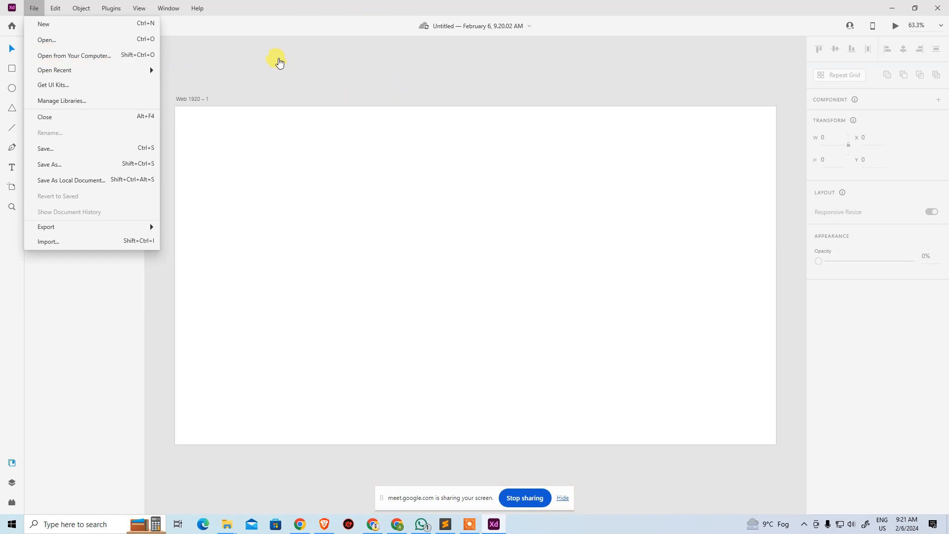
{"action": "left_click", "coordinate": [278, 60]}
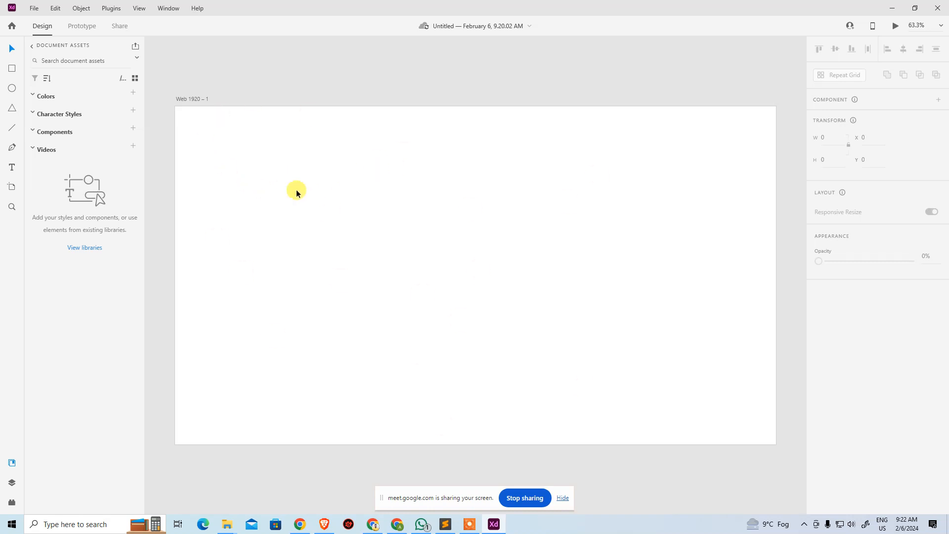
Switch the Web 1920 artboard to portrait orientation and return it to landscape.
{"action": "left_click", "coordinate": [202, 100]}
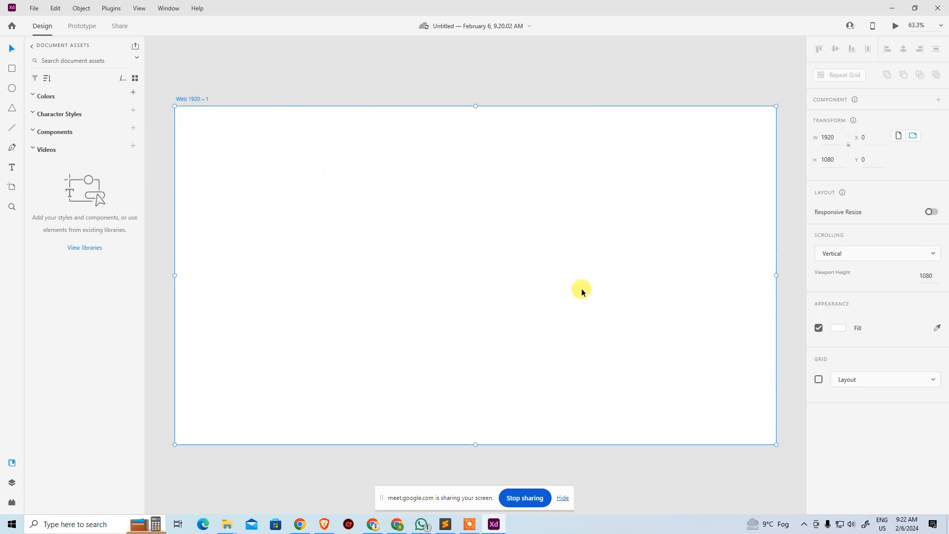
{"action": "left_click", "coordinate": [899, 137]}
{"action": "scroll", "coordinate": [627, 266], "scroll_direction": "down", "scroll_amount": 1}
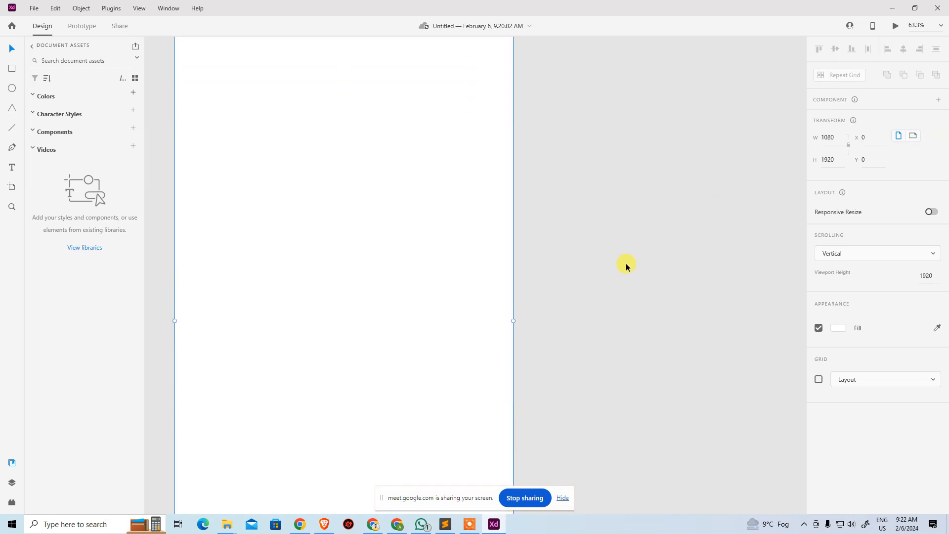
{"action": "scroll", "coordinate": [625, 263], "scroll_direction": "up", "scroll_amount": 1}
{"action": "left_click", "coordinate": [913, 137]}
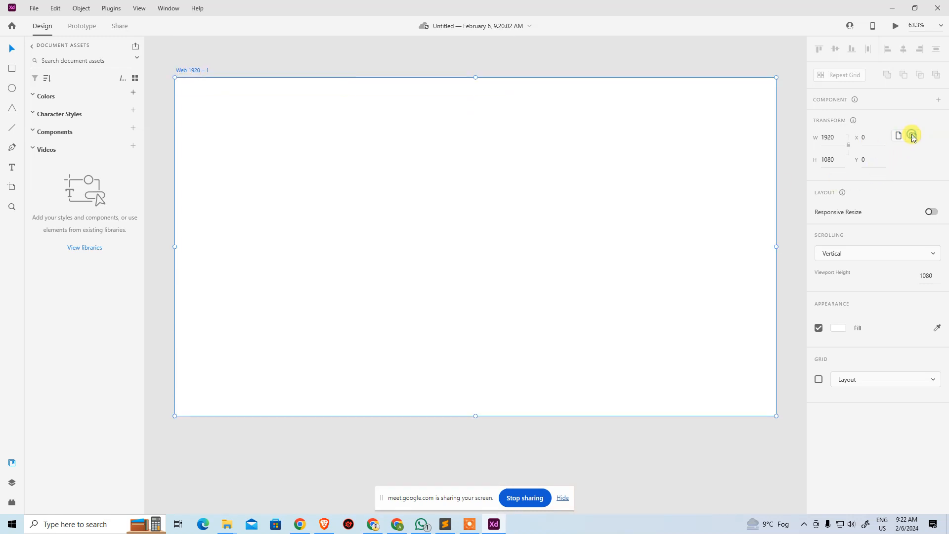
{"action": "left_click", "coordinate": [349, 60]}
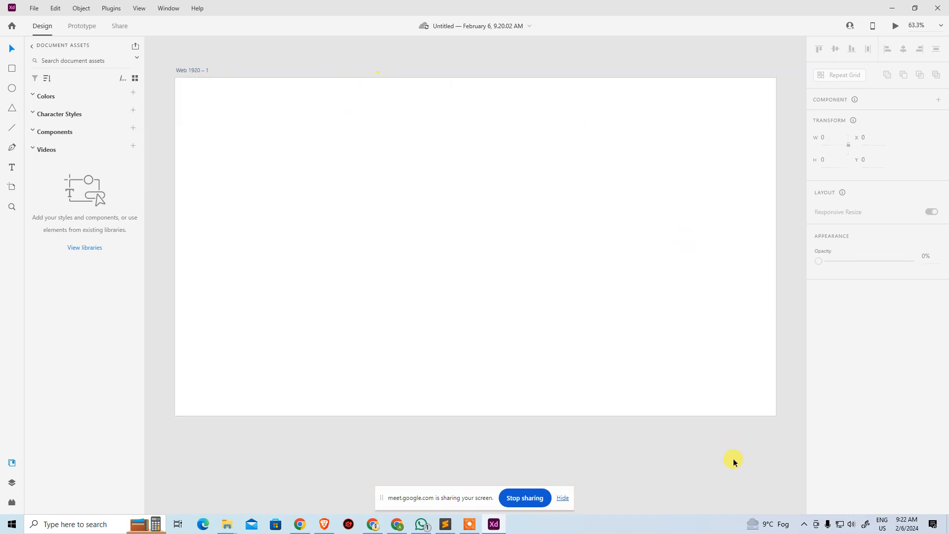
Draw a rectangle about 713 x 409 px in the middle of the Web 1920 artboard and deselect it.
{"action": "left_click", "coordinate": [512, 228]}
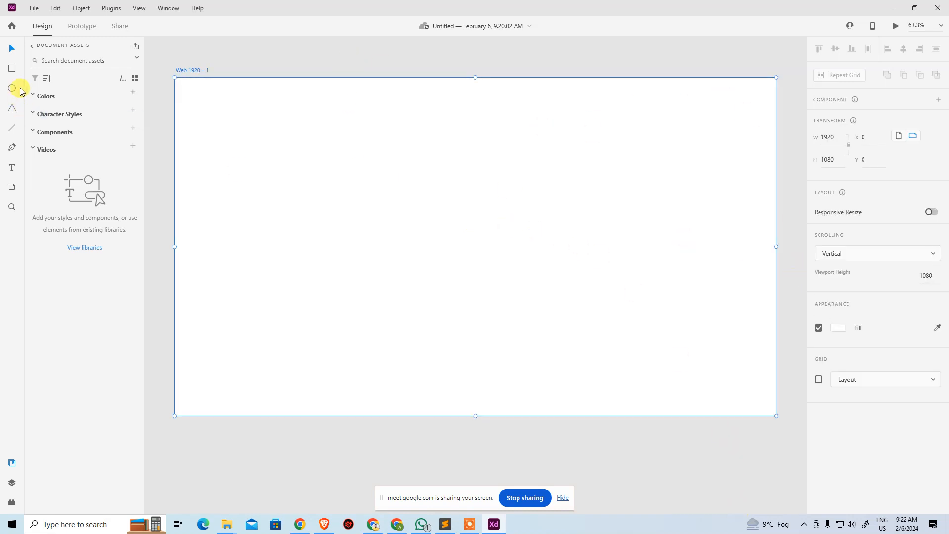
{"action": "left_click", "coordinate": [11, 68]}
{"action": "left_click_drag", "start_coordinate": [395, 151], "coordinate": [618, 279]}
{"action": "left_click", "coordinate": [11, 46]}
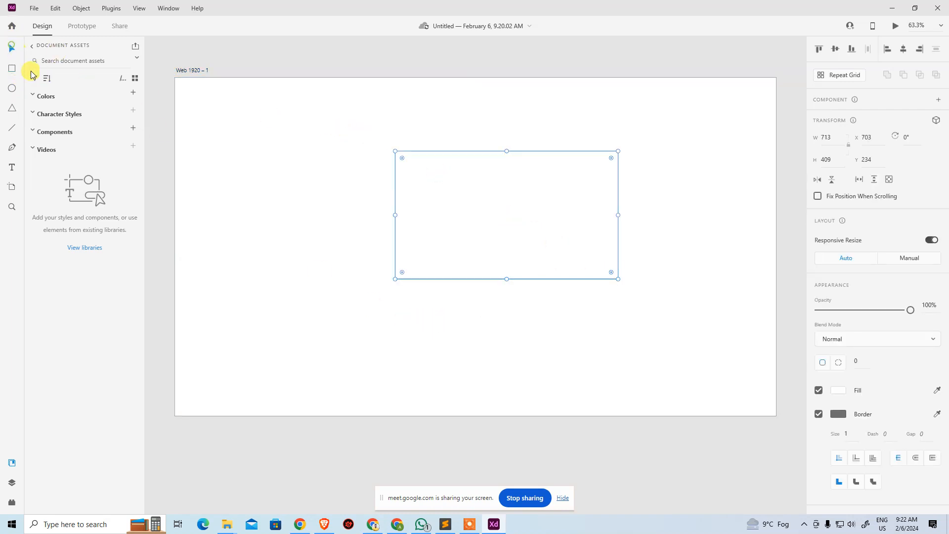
{"action": "left_click", "coordinate": [505, 451]}
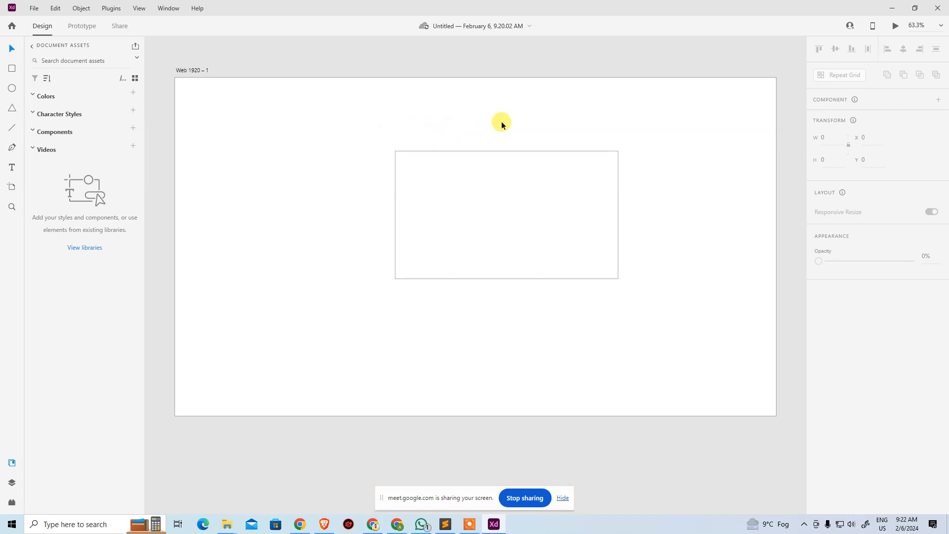
Select the artboard by its title, and delete the rectangle drawn on it.
{"action": "left_click", "coordinate": [193, 70]}
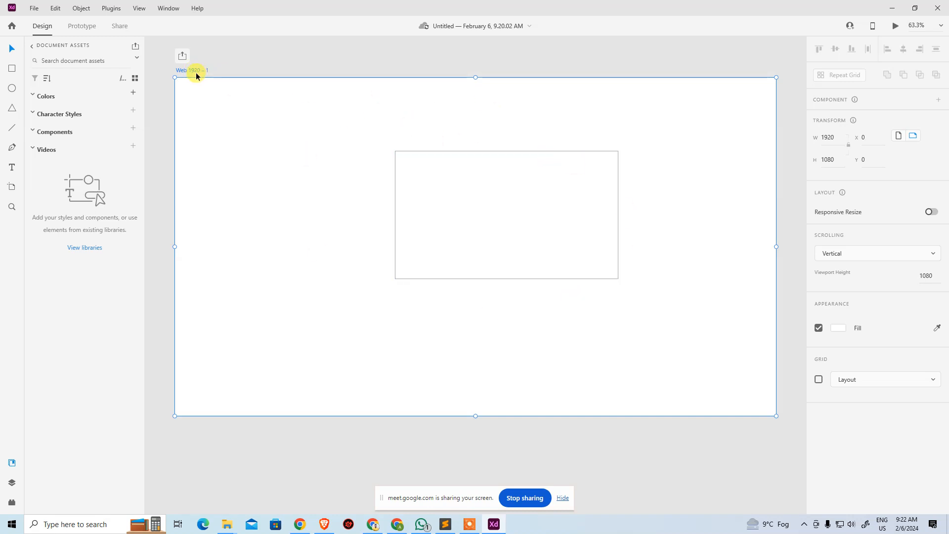
{"action": "left_click", "coordinate": [462, 179]}
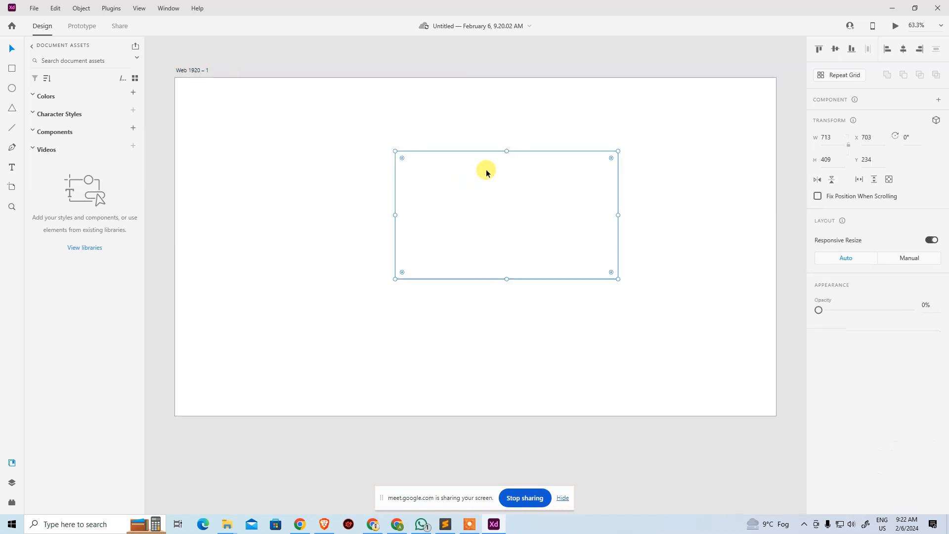
{"action": "key", "text": "Delete"}
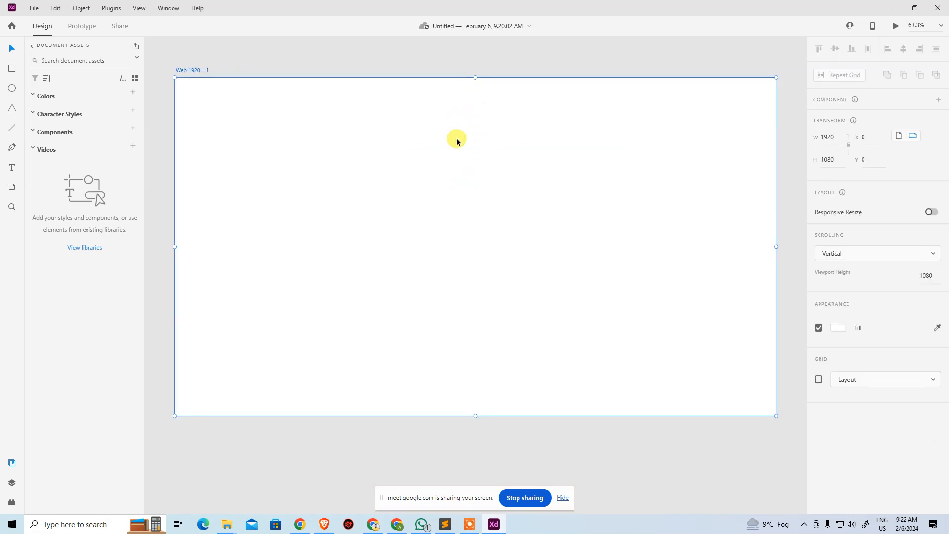
Draw a rectangle about 568 x 278 px near the middle of the artboard, and check selecting and deselecting the whole artboard.
{"action": "left_click", "coordinate": [11, 68]}
{"action": "left_click_drag", "start_coordinate": [392, 161], "coordinate": [569, 248]}
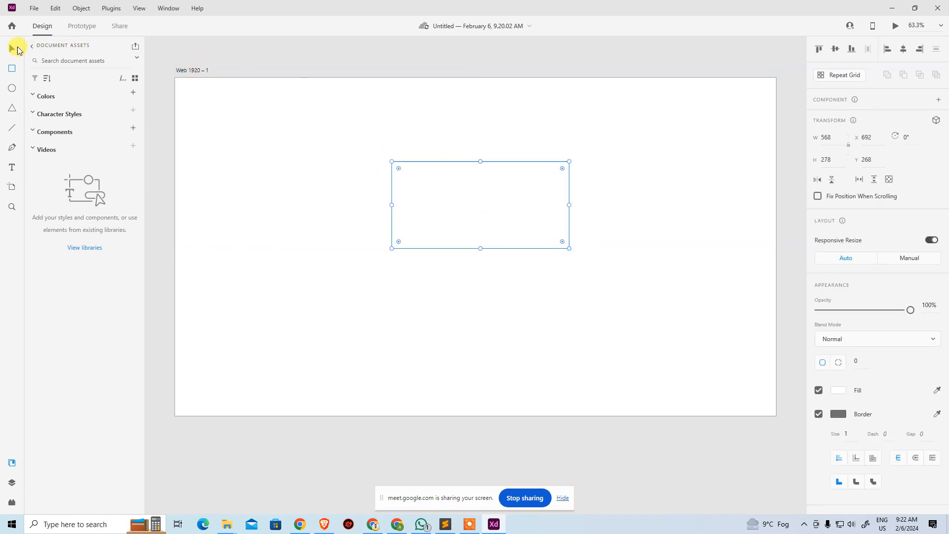
{"action": "left_click", "coordinate": [11, 48]}
{"action": "left_click", "coordinate": [186, 72]}
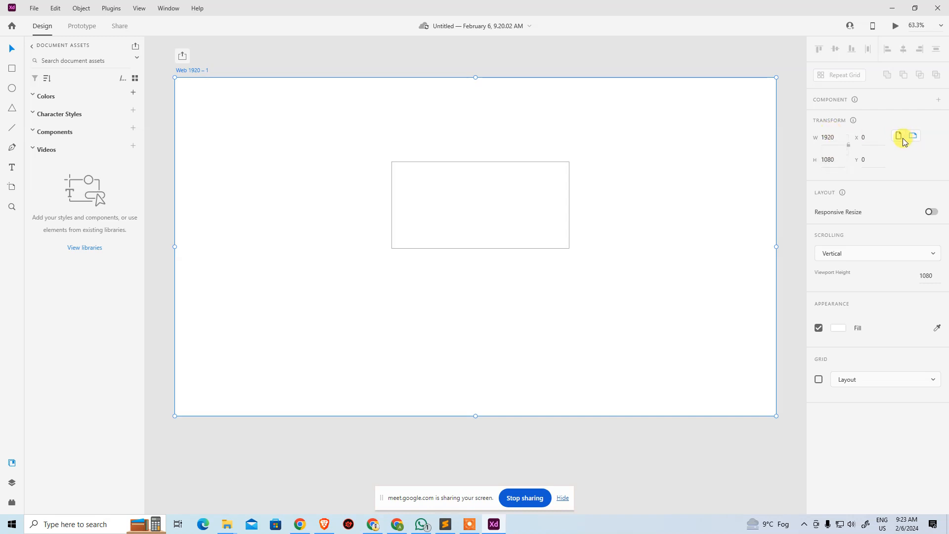
{"action": "left_click", "coordinate": [497, 64]}
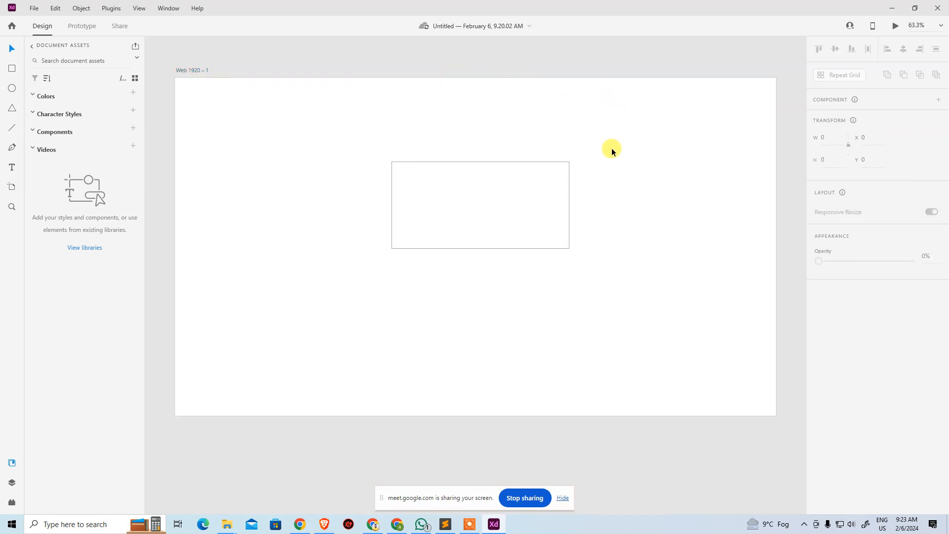
Examine the mobile, tablet, web, social media and watch size presets offered by the Artboard tool.
{"action": "left_click_drag", "start_coordinate": [622, 122], "coordinate": [556, 112]}
{"action": "key", "text": "ctrl+space"}
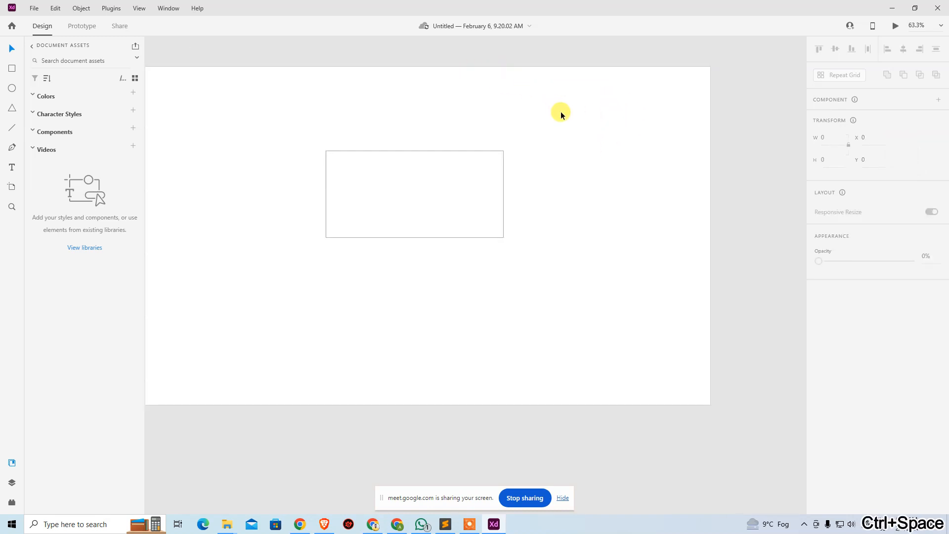
{"action": "key", "text": "ctrl+minus"}
{"action": "key", "text": "ctrl+minus"}
{"action": "left_click_drag", "start_coordinate": [396, 184], "coordinate": [348, 142]}
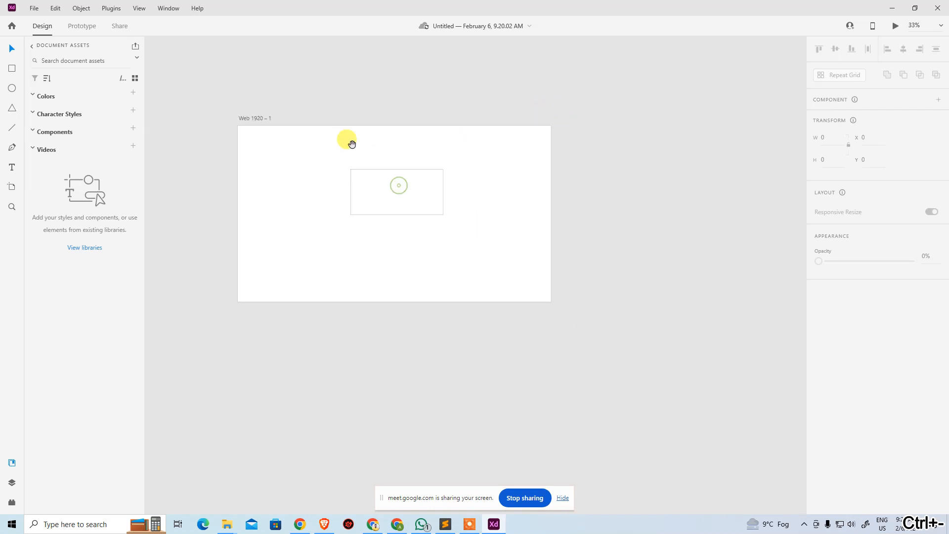
{"action": "left_click", "coordinate": [10, 191]}
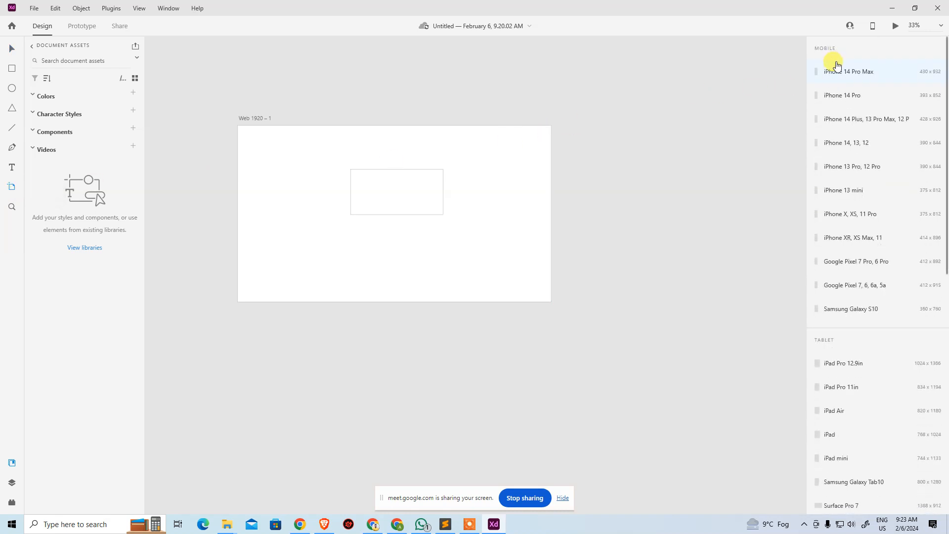
{"action": "scroll", "coordinate": [842, 91], "scroll_direction": "down", "scroll_amount": 7}
{"action": "scroll", "coordinate": [850, 102], "scroll_direction": "up", "scroll_amount": 3}
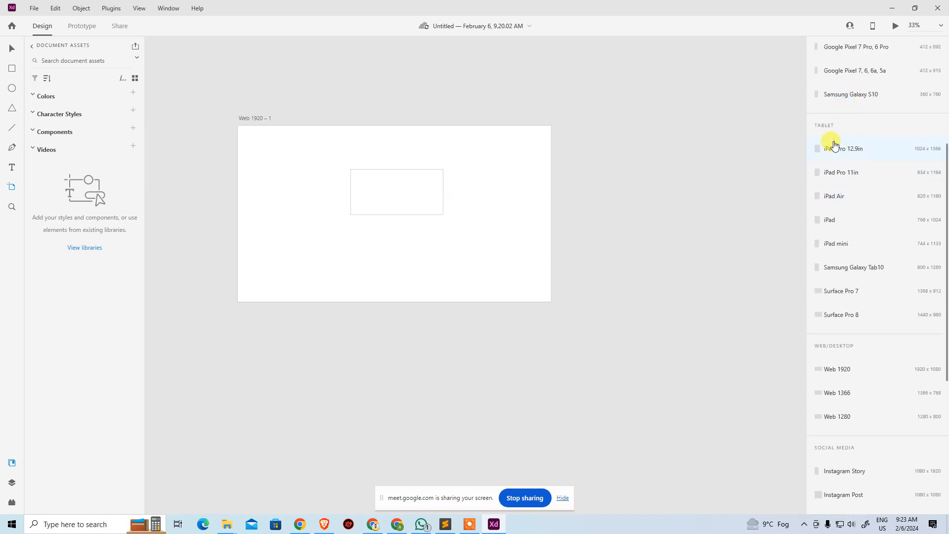
{"action": "scroll", "coordinate": [838, 267], "scroll_direction": "down", "scroll_amount": 5}
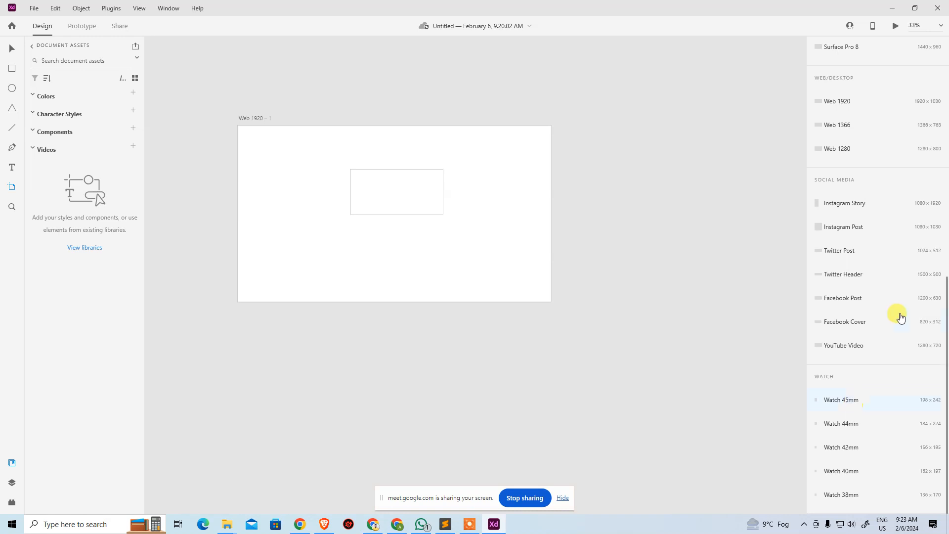
{"action": "scroll", "coordinate": [897, 314], "scroll_direction": "up", "scroll_amount": 10}
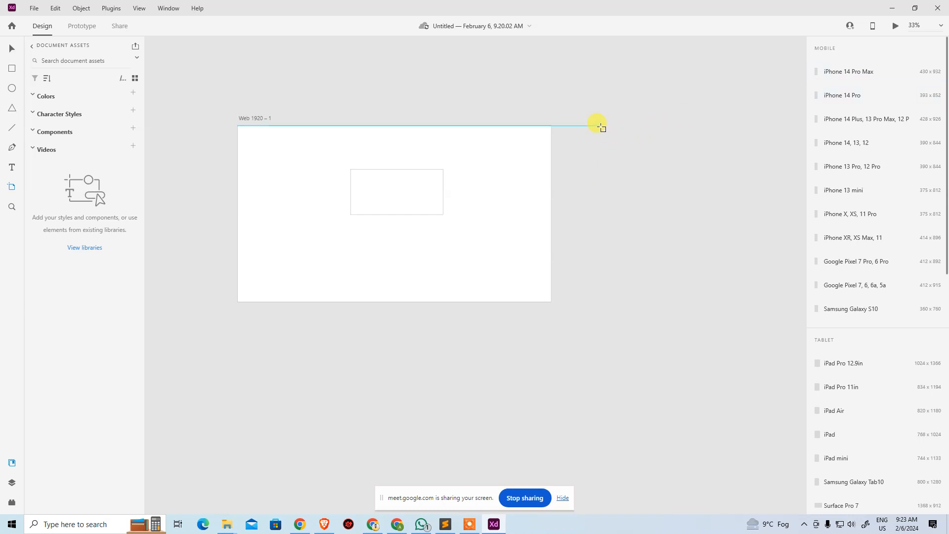
Try drawing a custom portrait artboard about 546 x 1209 px beside the Web 1920 artboard and undo it.
{"action": "left_click_drag", "start_coordinate": [601, 125], "coordinate": [691, 323]}
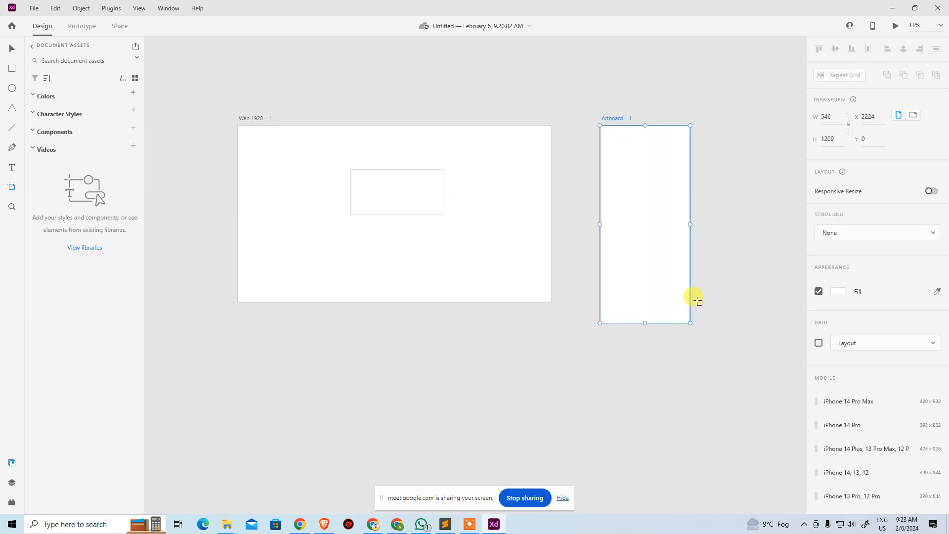
{"action": "key", "text": "ctrl+z"}
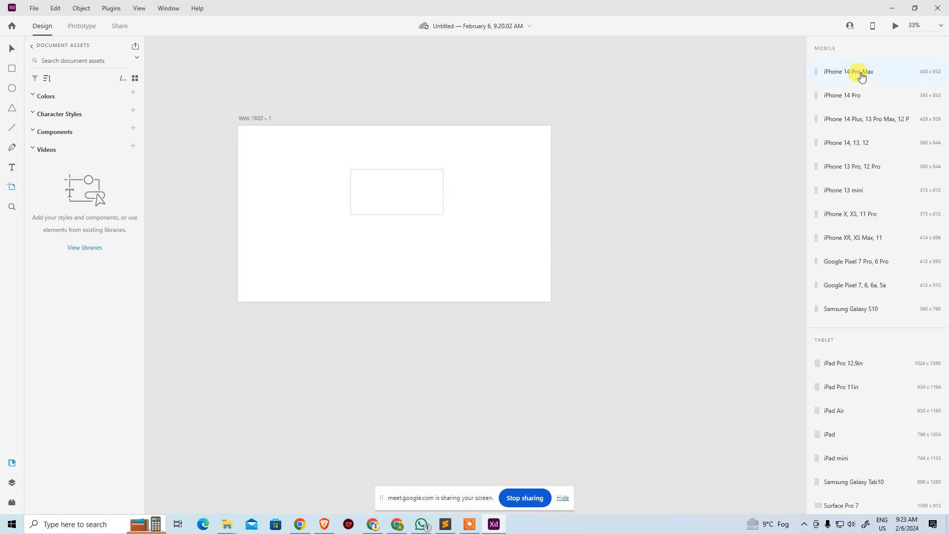
Add an artboard from the iPhone 14 Pro Max preset, 430 x 932 px, and deselect it.
{"action": "left_click", "coordinate": [862, 75]}
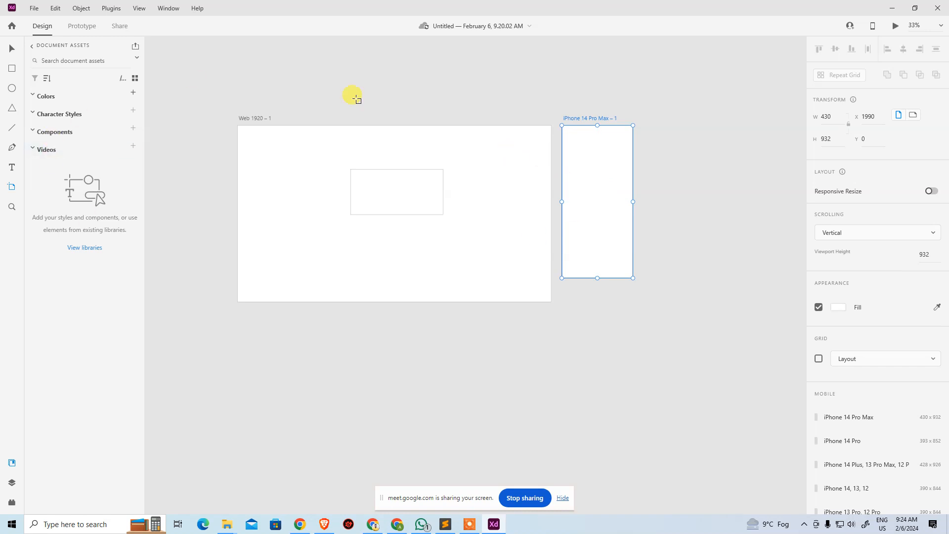
{"action": "left_click", "coordinate": [10, 49]}
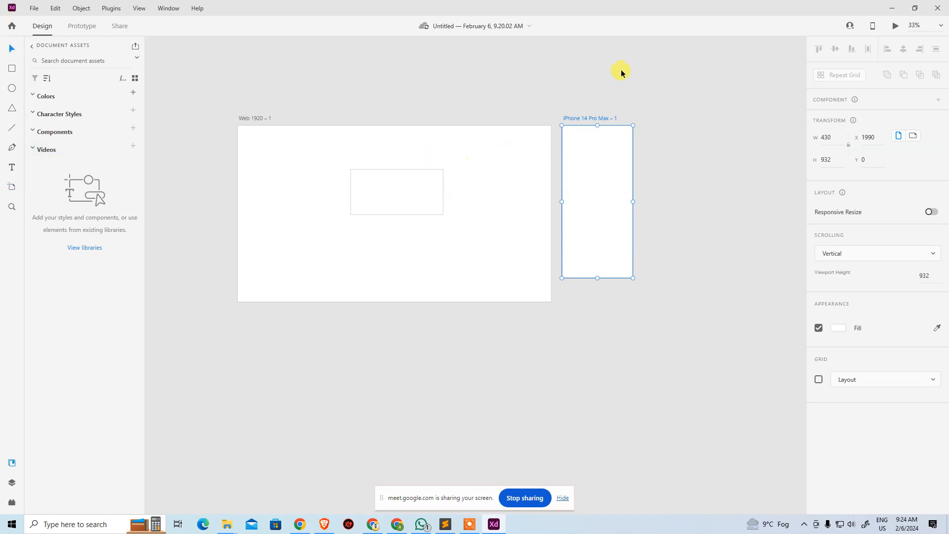
{"action": "left_click", "coordinate": [621, 72]}
Duplicate the iPhone 14 Pro Max artboard, and check the Web 1920 artboard's selection before clearing it.
{"action": "left_click", "coordinate": [603, 174]}
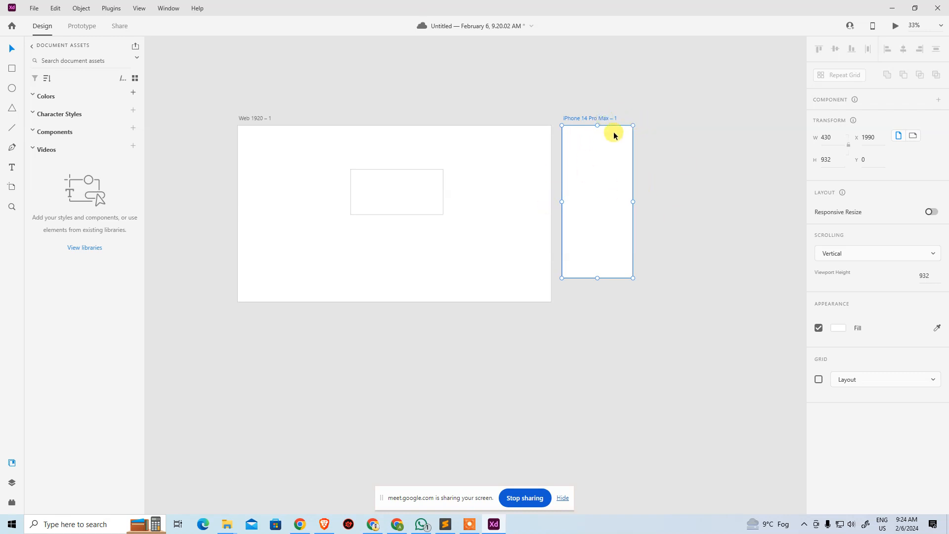
{"action": "key", "text": "ctrl+c"}
{"action": "key", "text": "ctrl+v"}
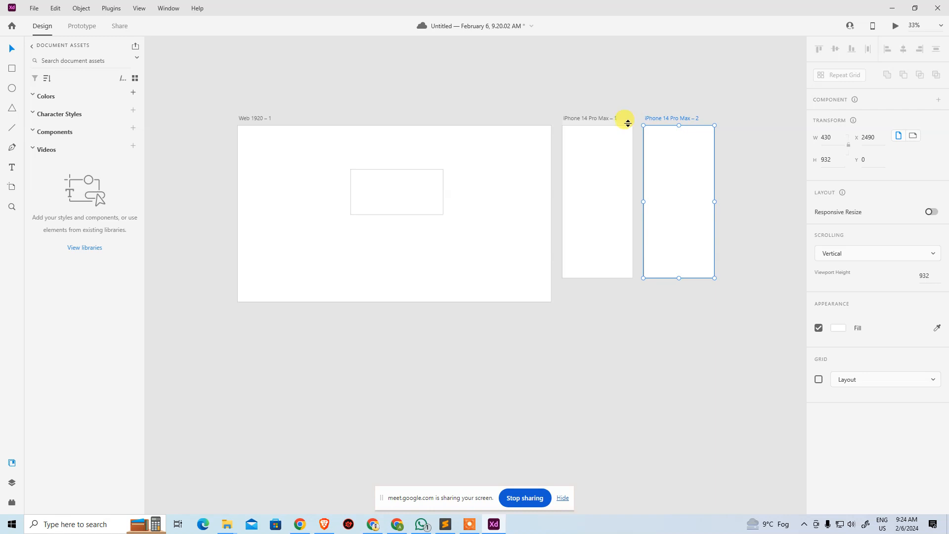
{"action": "left_click", "coordinate": [243, 119]}
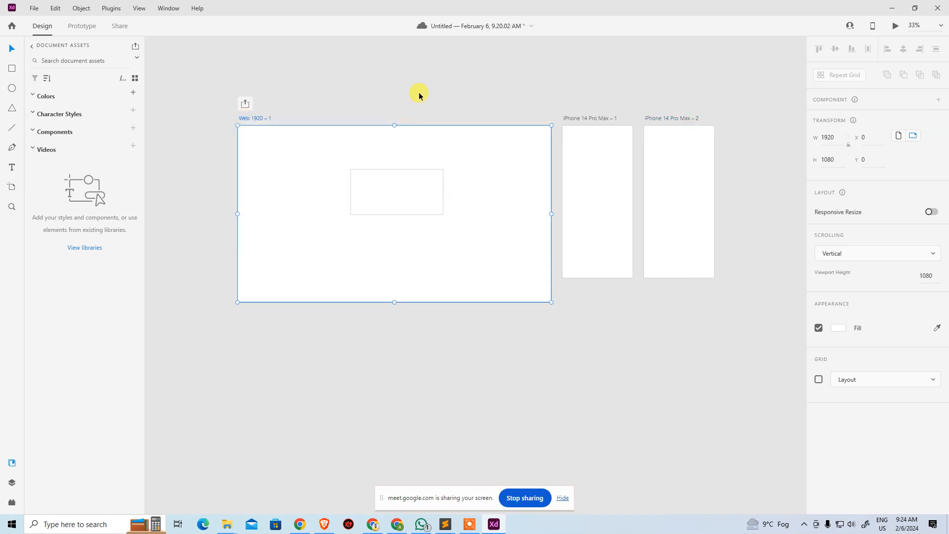
{"action": "left_click", "coordinate": [405, 108]}
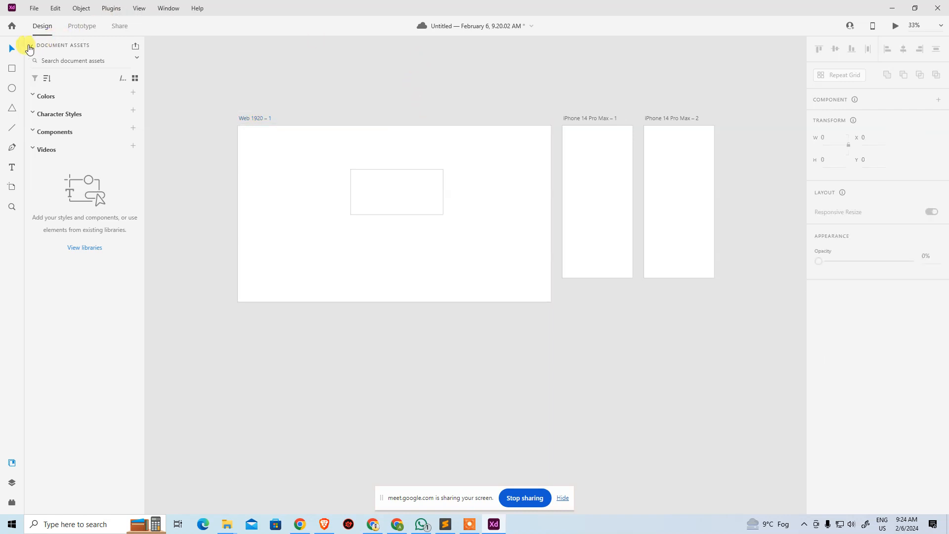
Check the web size presets for a new document and close the start window without creating one.
{"action": "left_click", "coordinate": [33, 10]}
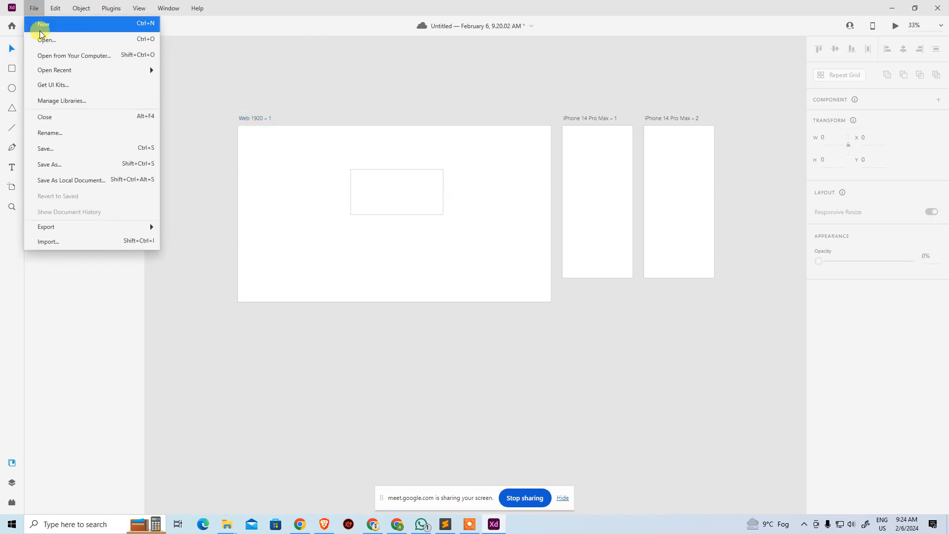
{"action": "left_click", "coordinate": [48, 27]}
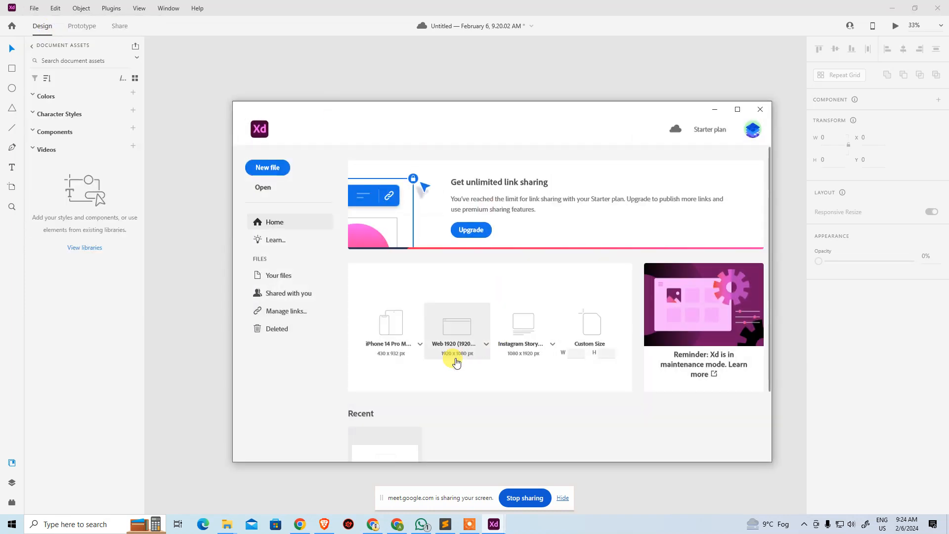
{"action": "left_click", "coordinate": [487, 345]}
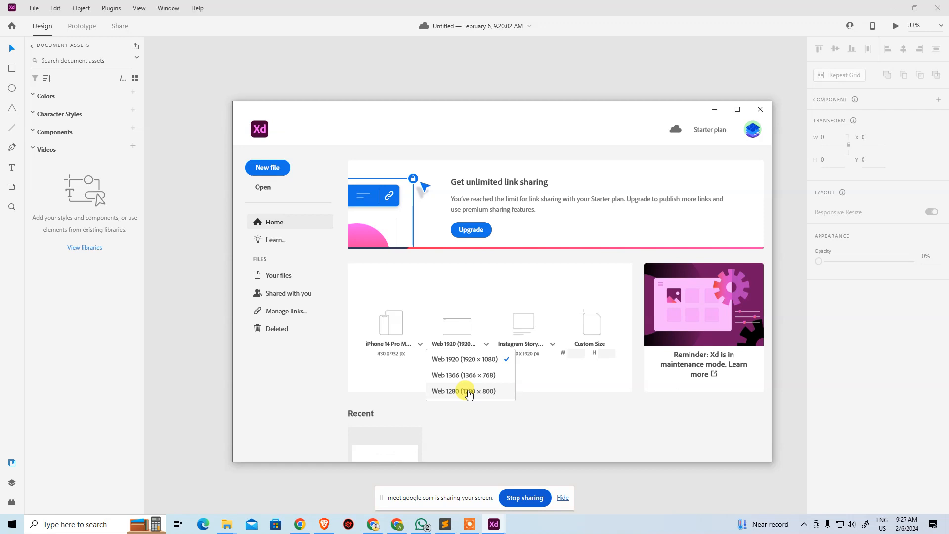
{"action": "left_click", "coordinate": [737, 109]}
{"action": "left_click", "coordinate": [937, 9]}
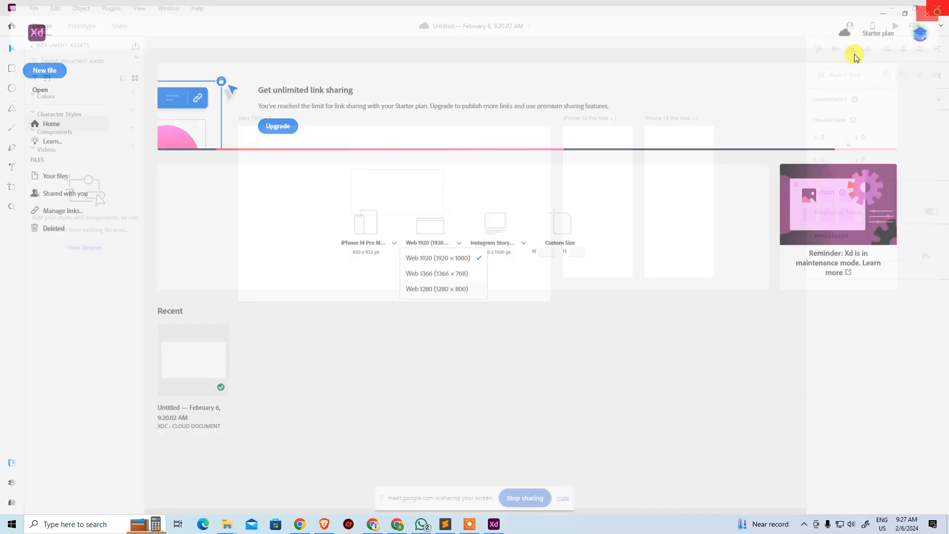
Fill the rectangle on the Web 1920 artboard with solid red #FF0000 and deselect it.
{"action": "key", "text": "ctrl+space"}
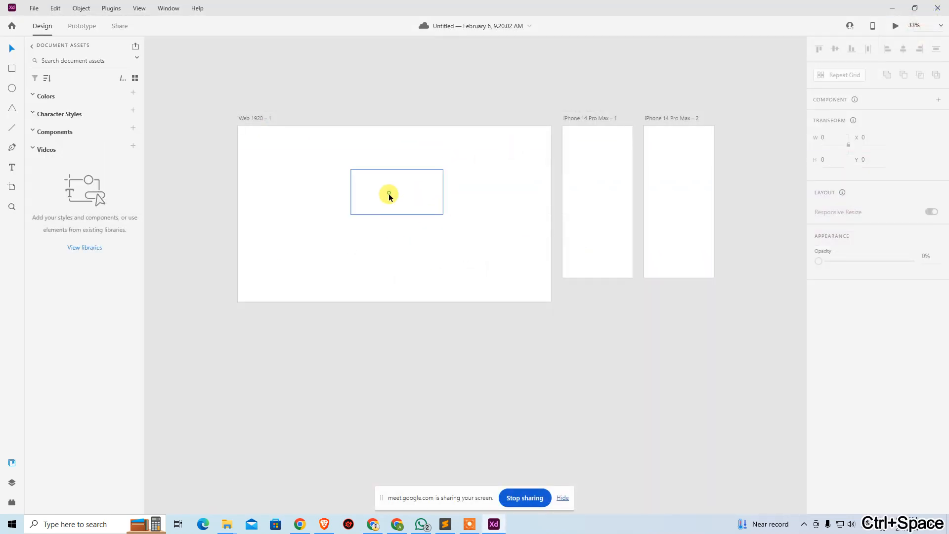
{"action": "left_click", "coordinate": [389, 194]}
{"action": "scroll", "coordinate": [389, 194], "scroll_direction": "up", "scroll_amount": 3}
{"action": "left_click_drag", "start_coordinate": [429, 194], "coordinate": [539, 255]}
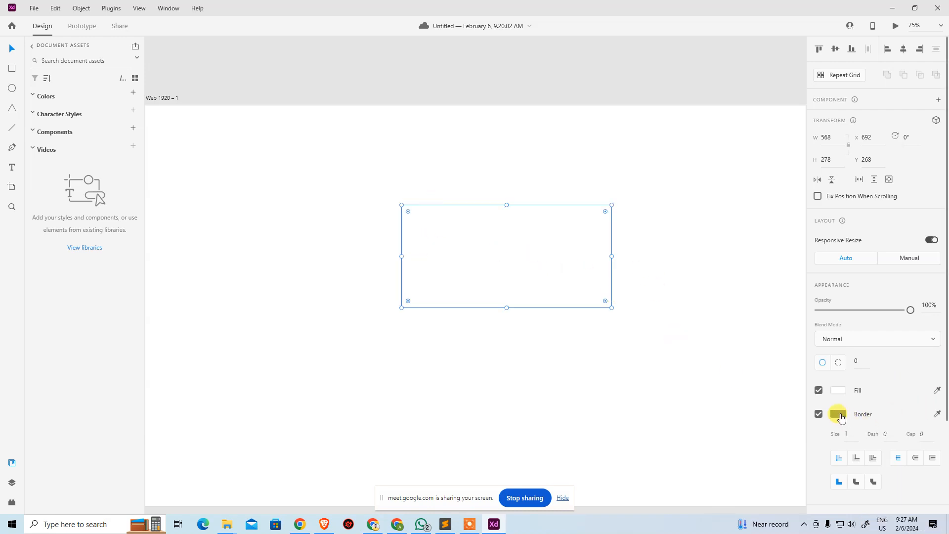
{"action": "left_click", "coordinate": [838, 390]}
{"action": "left_click", "coordinate": [774, 333]}
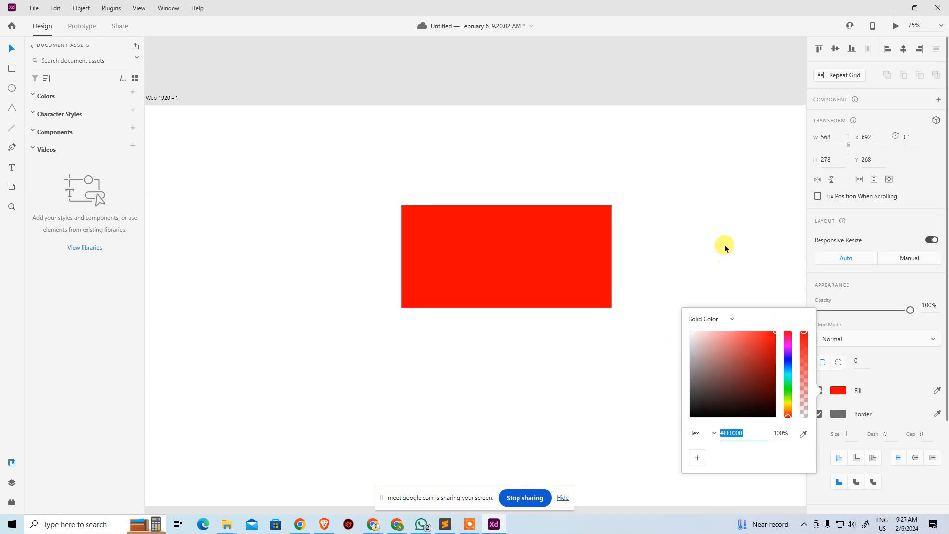
{"action": "left_click", "coordinate": [725, 248]}
Move the red rectangle toward the Web 1920 artboard's upper-left corner, to about X 144, Y 111.
{"action": "left_click", "coordinate": [500, 259]}
{"action": "left_click_drag", "start_coordinate": [499, 259], "coordinate": [466, 254]}
{"action": "left_click", "coordinate": [476, 312]}
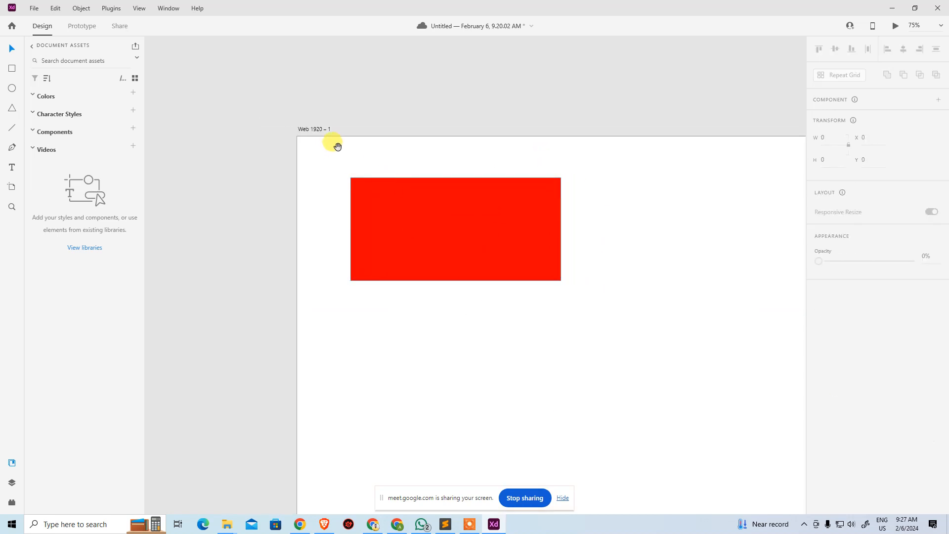
{"action": "left_click_drag", "start_coordinate": [343, 203], "coordinate": [327, 212]}
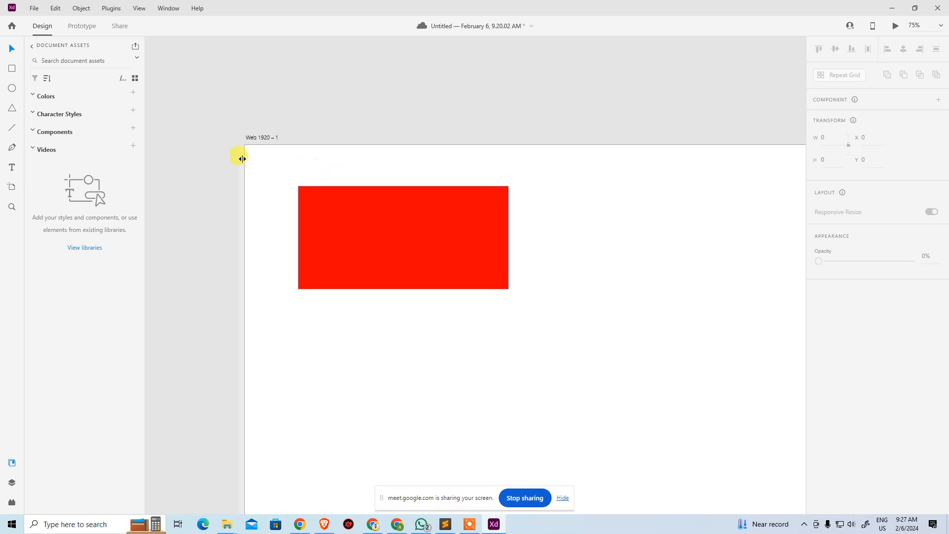
{"action": "left_click_drag", "start_coordinate": [243, 156], "coordinate": [574, 312]}
{"action": "key", "text": "ctrl+z"}
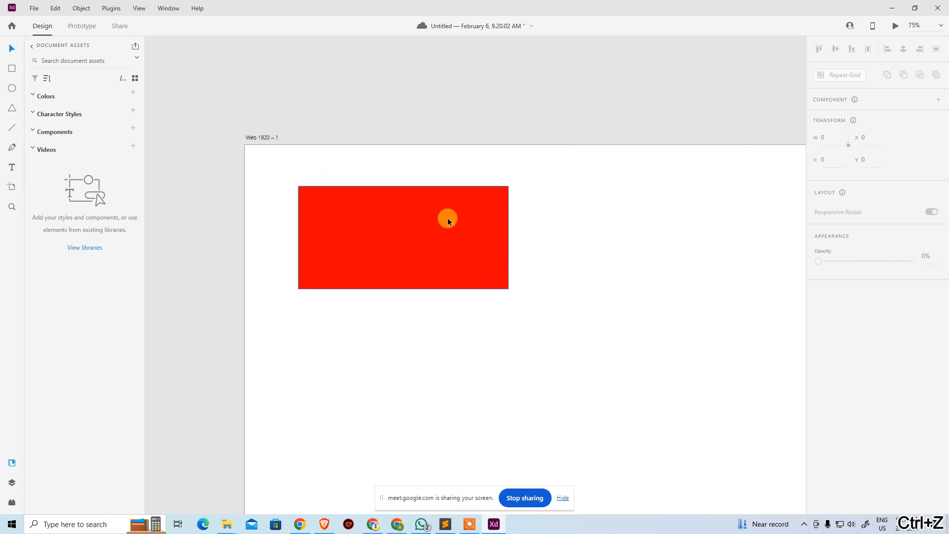
Open the export settings for only the selected red rectangle and try the Web export size.
{"action": "left_click", "coordinate": [415, 216]}
{"action": "left_click", "coordinate": [27, 11]}
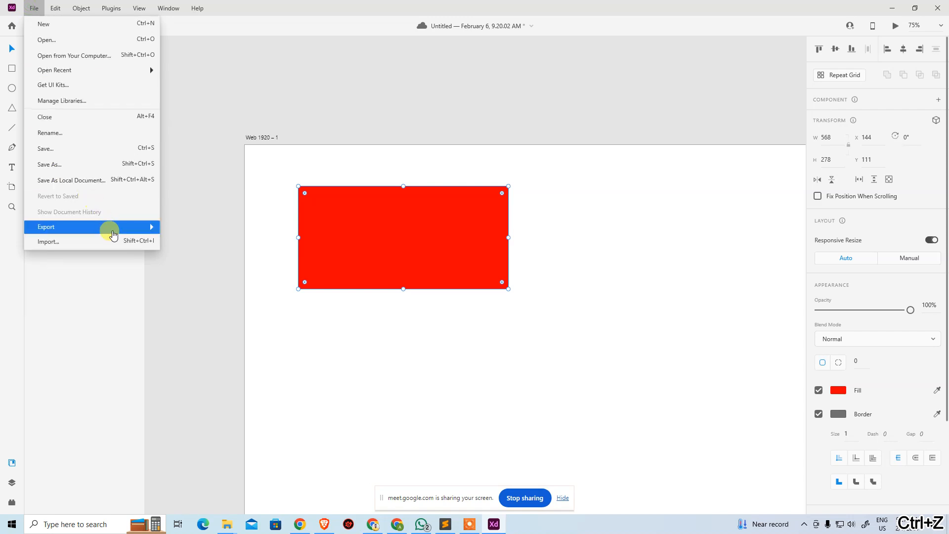
{"action": "mouse_move", "coordinate": [142, 229]}
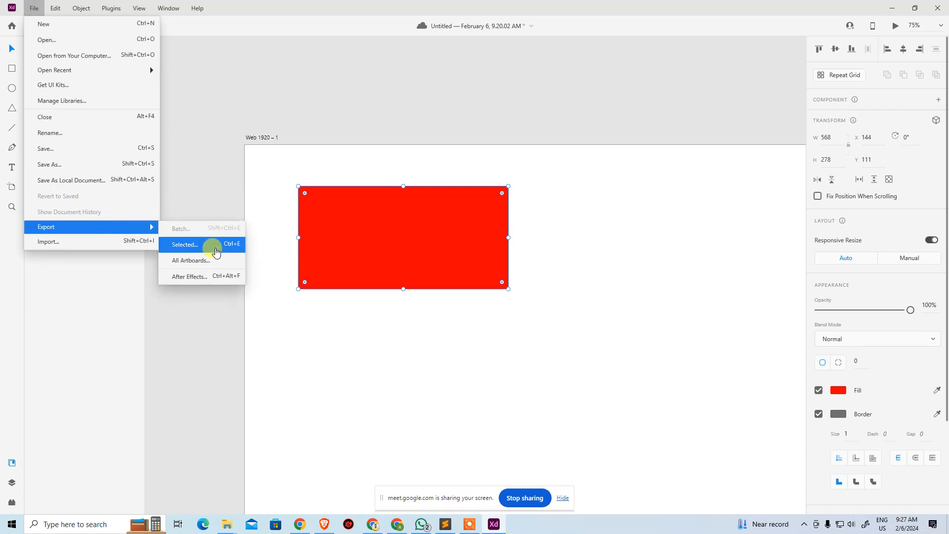
{"action": "left_click", "coordinate": [216, 252]}
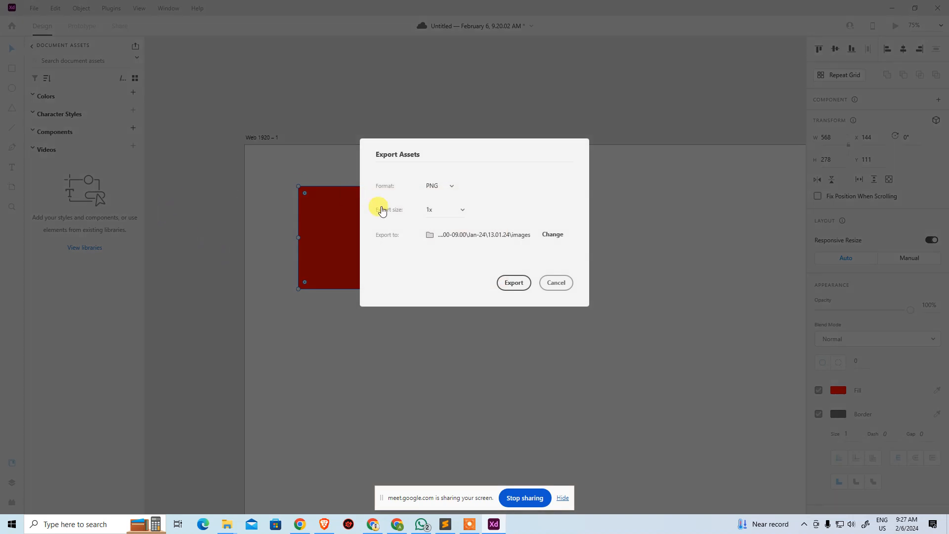
{"action": "left_click", "coordinate": [460, 210]}
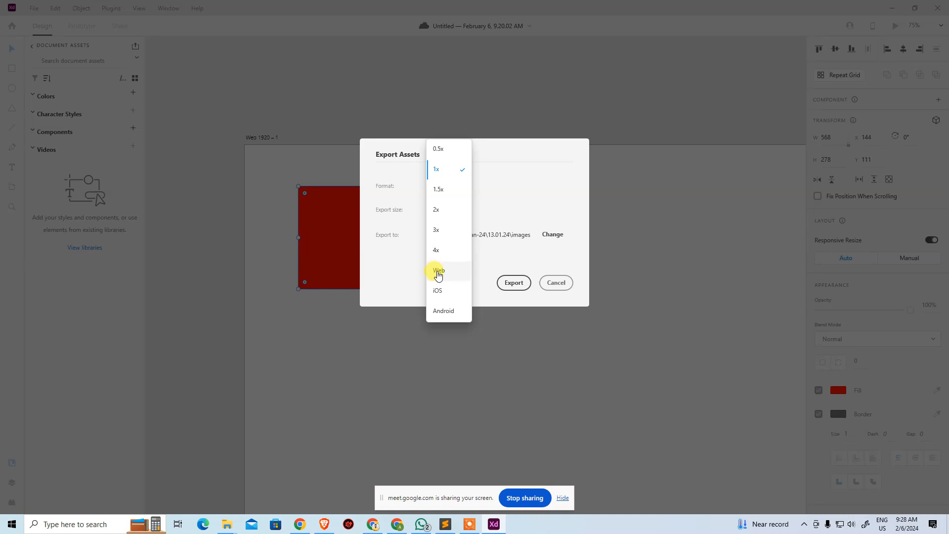
{"action": "left_click", "coordinate": [439, 276]}
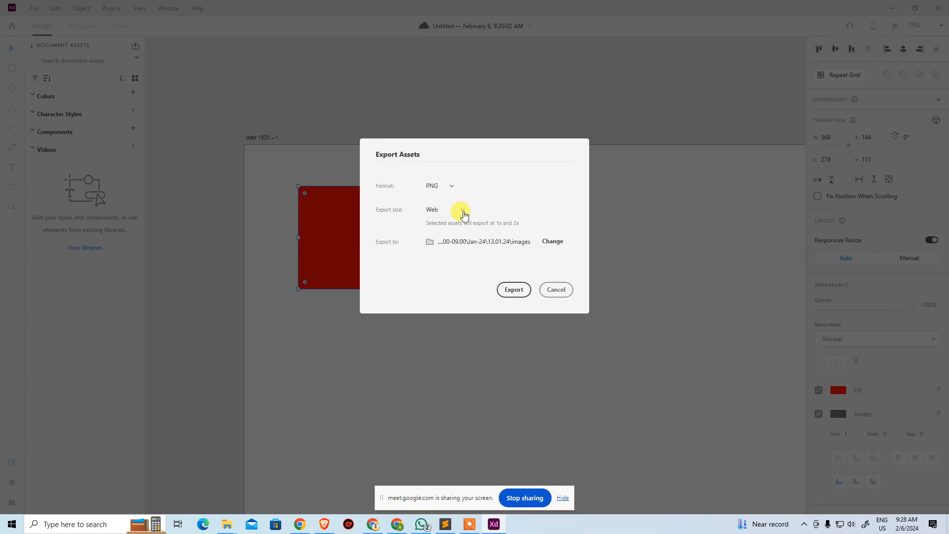
Compare the iOS and Android export sizes and leave the export size at iOS.
{"action": "left_click", "coordinate": [442, 208]}
{"action": "left_click", "coordinate": [460, 216]}
{"action": "left_click", "coordinate": [451, 232]}
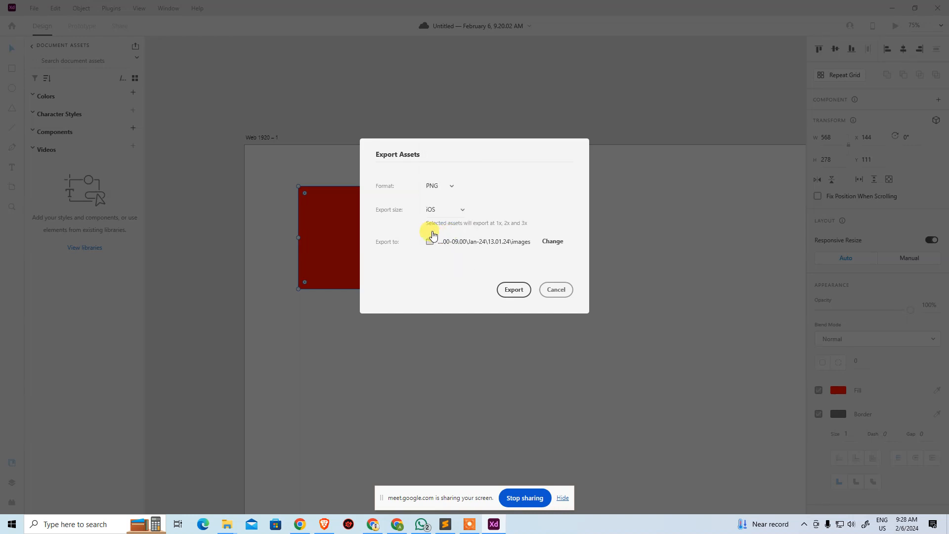
{"action": "left_click", "coordinate": [458, 209]}
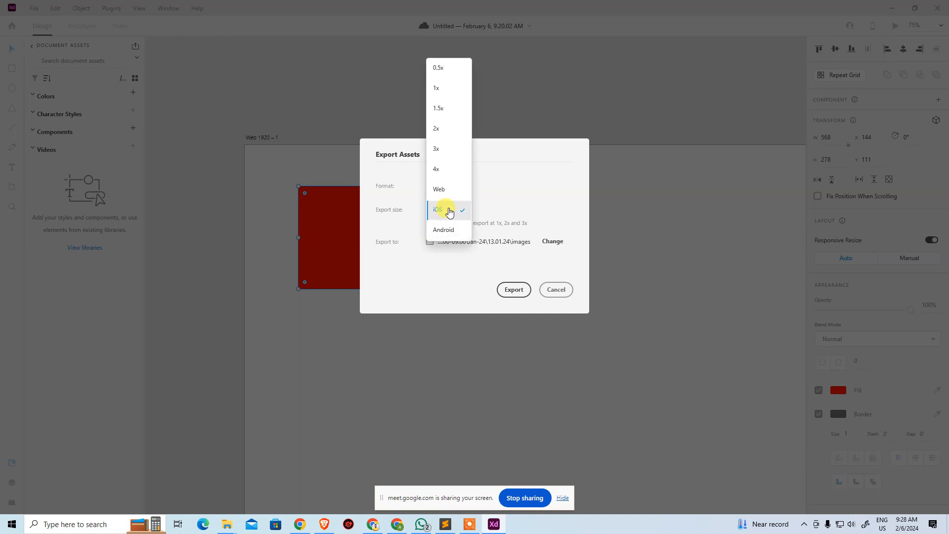
{"action": "left_click", "coordinate": [443, 229]}
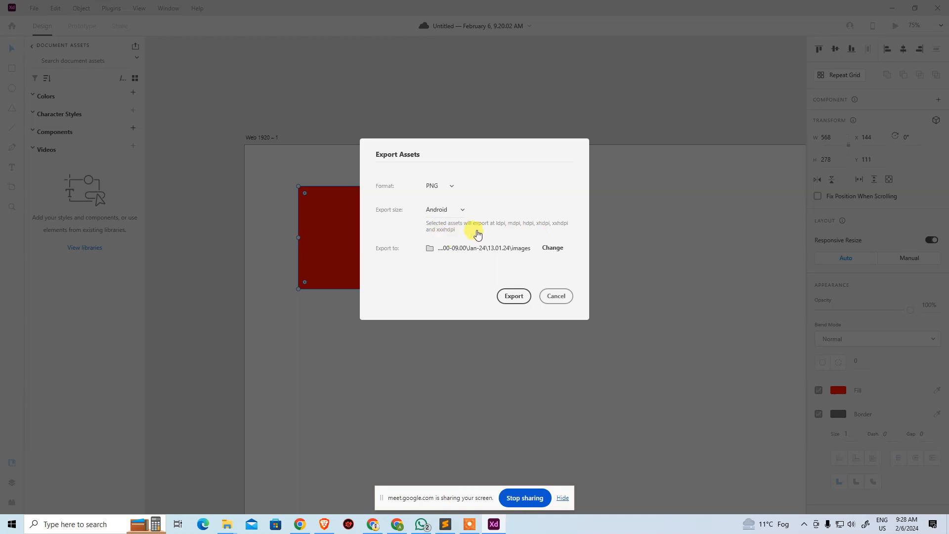
{"action": "left_click", "coordinate": [462, 211]}
{"action": "left_click", "coordinate": [438, 190]}
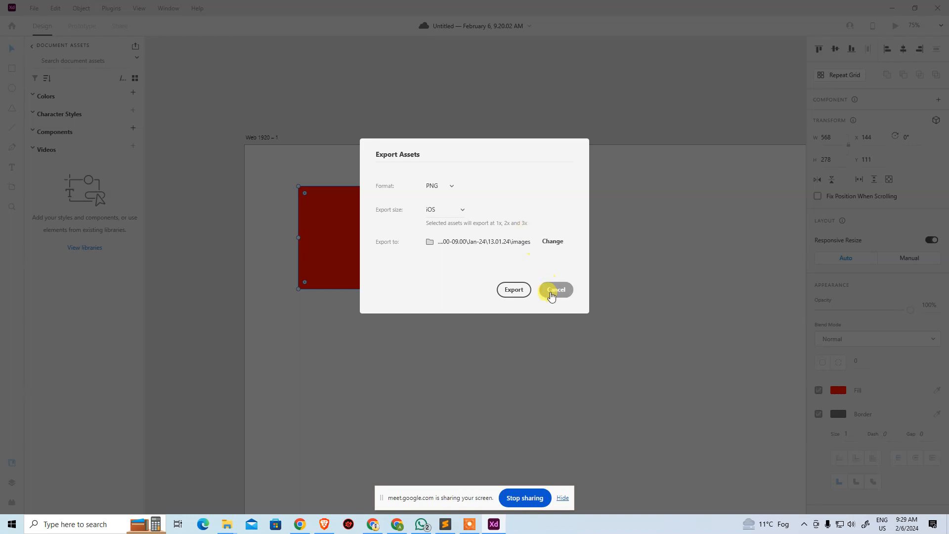
Export the rectangle as PNG into a new folder named XD inside Desktop > TTS > 08.00-09.00.
{"action": "left_click", "coordinate": [551, 252]}
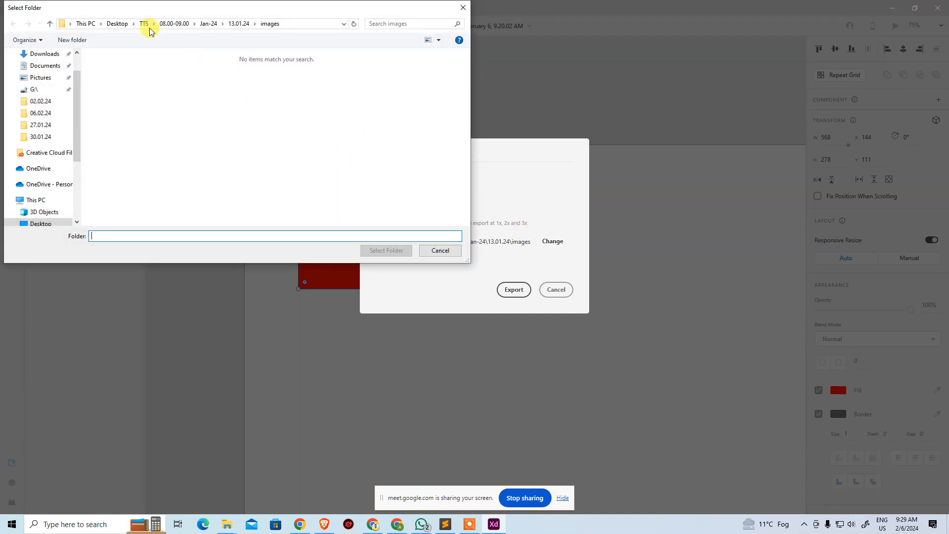
{"action": "left_click", "coordinate": [147, 26]}
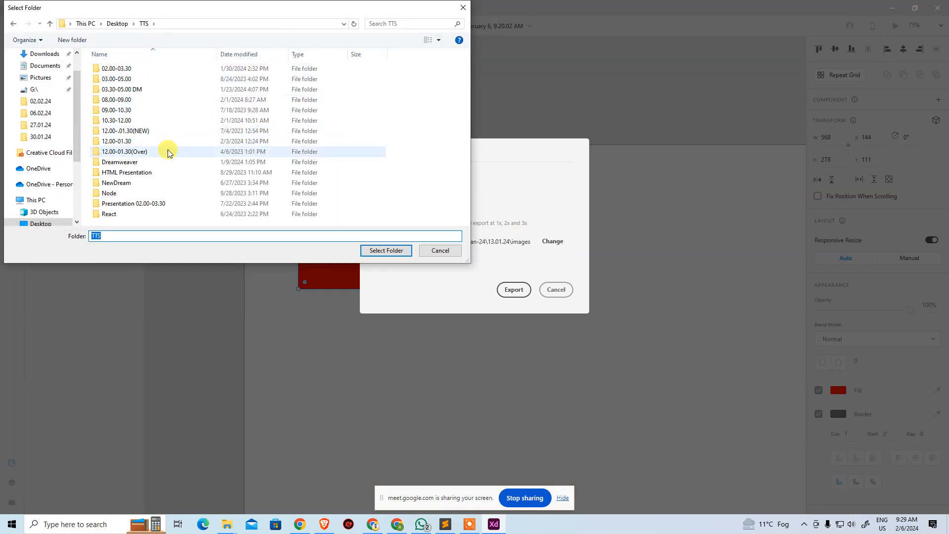
{"action": "double_click", "coordinate": [138, 100]}
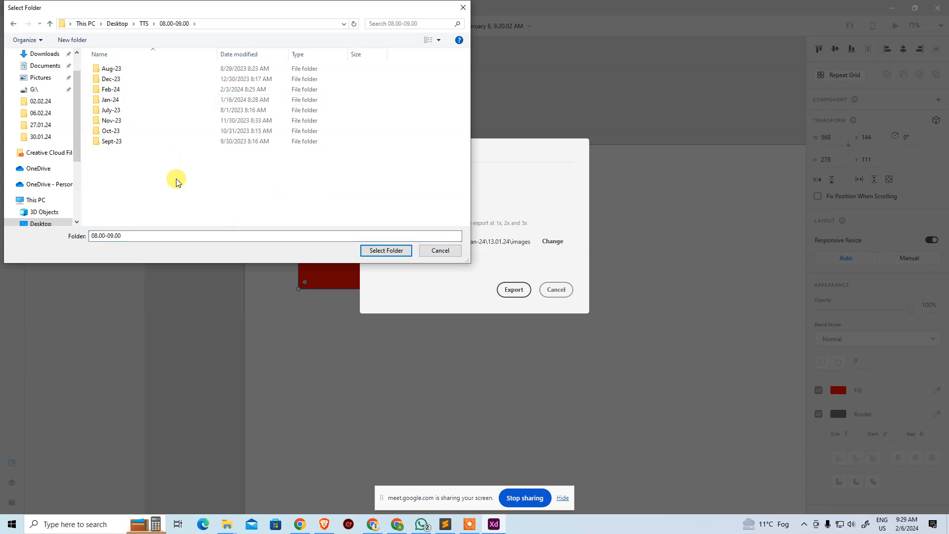
{"action": "key", "text": "ctrl+shift+n"}
{"action": "type", "text": "xd"}
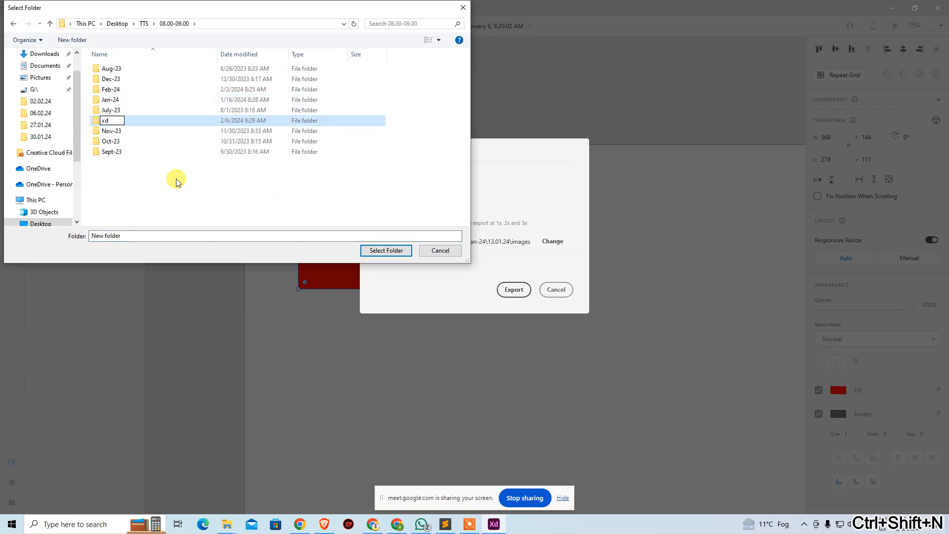
{"action": "key", "text": "BackSpace"}
{"action": "key", "text": "BackSpace"}
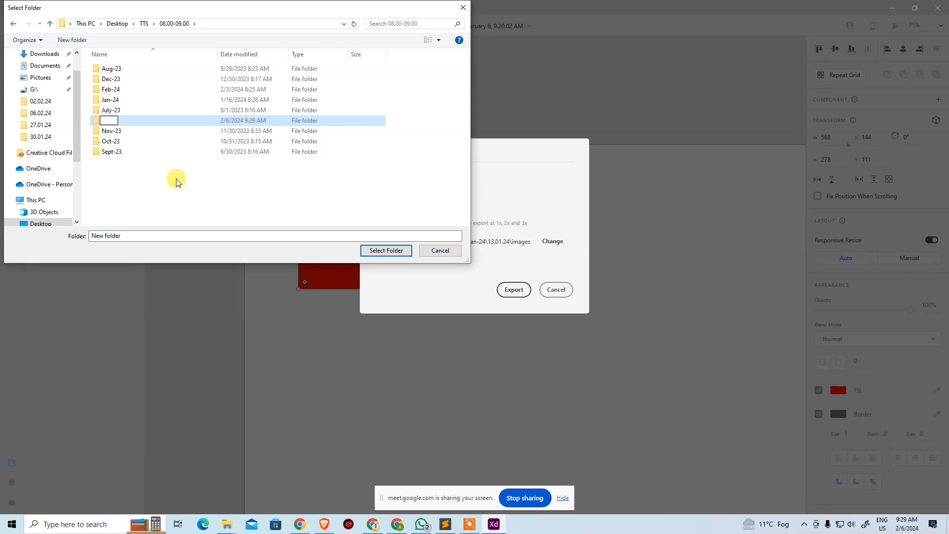
{"action": "type", "text": "XD"}
{"action": "key", "text": "Return"}
{"action": "key", "text": "Return"}
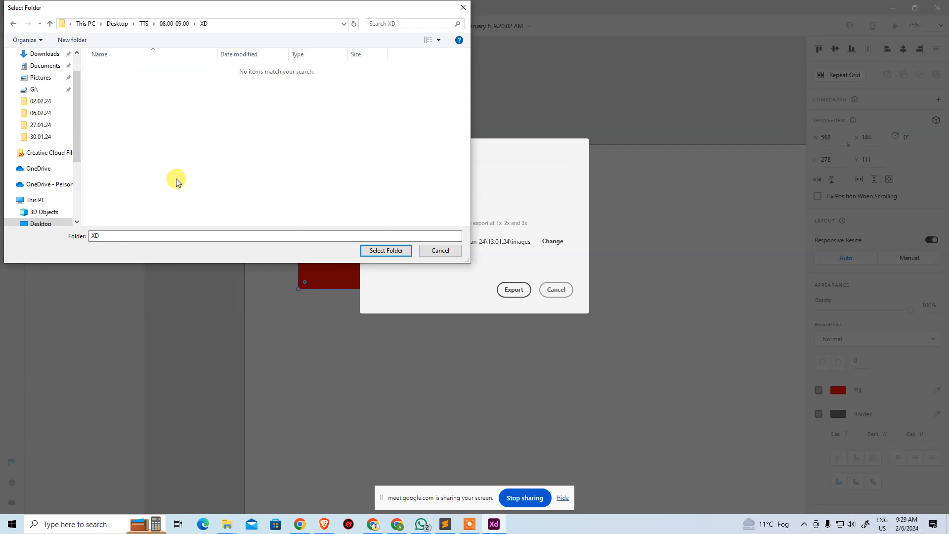
{"action": "left_click", "coordinate": [373, 250]}
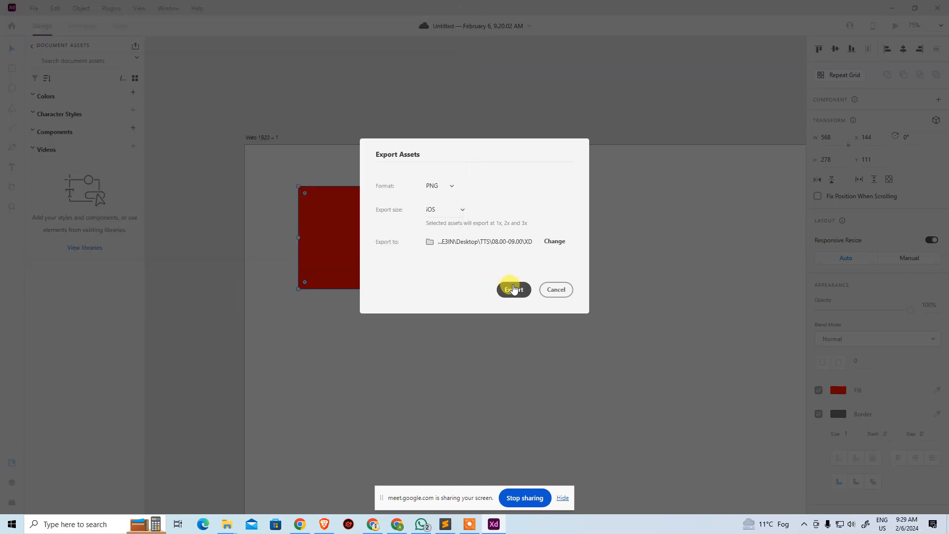
{"action": "left_click", "coordinate": [512, 289]}
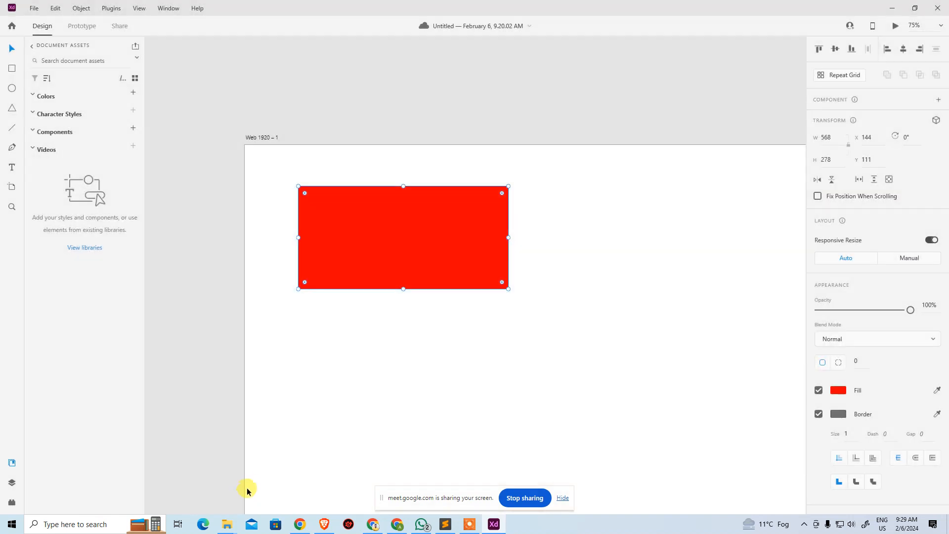
Switch to File Explorer and open the 08.00-09.00 folder inside TTS on the Desktop.
{"action": "mouse_move", "coordinate": [227, 524]}
{"action": "left_click", "coordinate": [238, 488]}
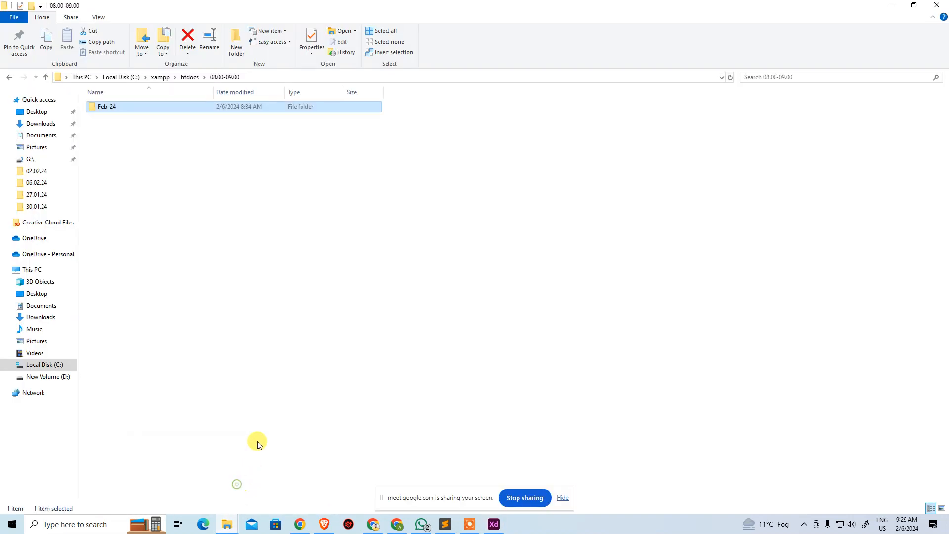
{"action": "mouse_move", "coordinate": [227, 524]}
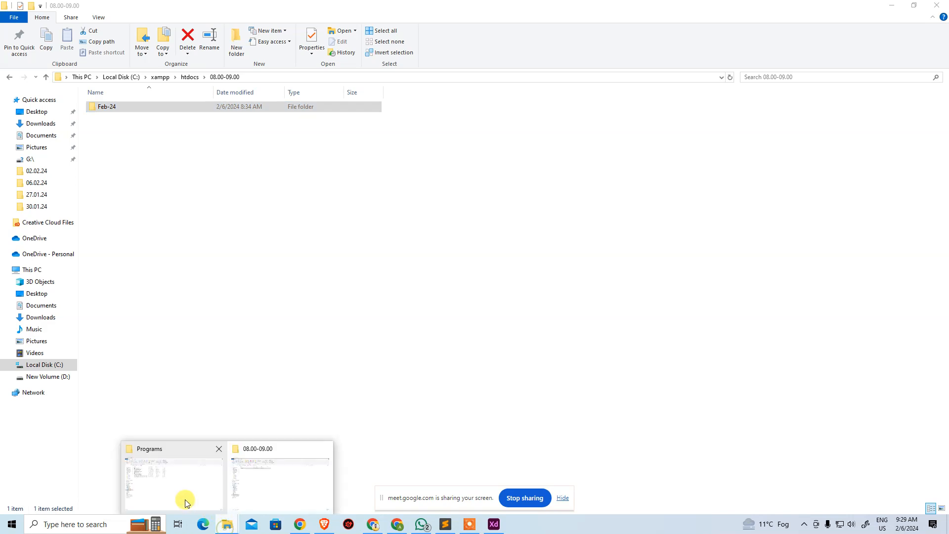
{"action": "left_click", "coordinate": [185, 497]}
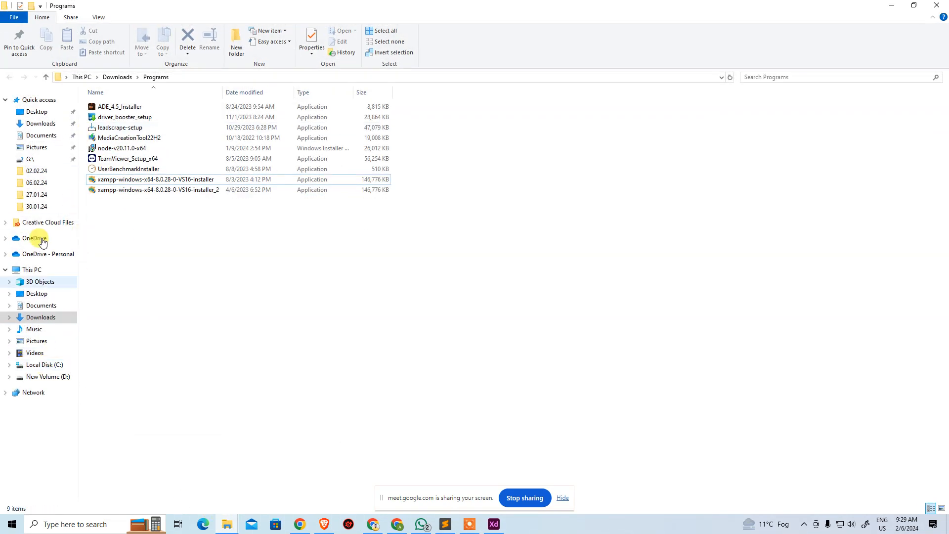
{"action": "left_click", "coordinate": [44, 113]}
{"action": "left_click", "coordinate": [193, 132]}
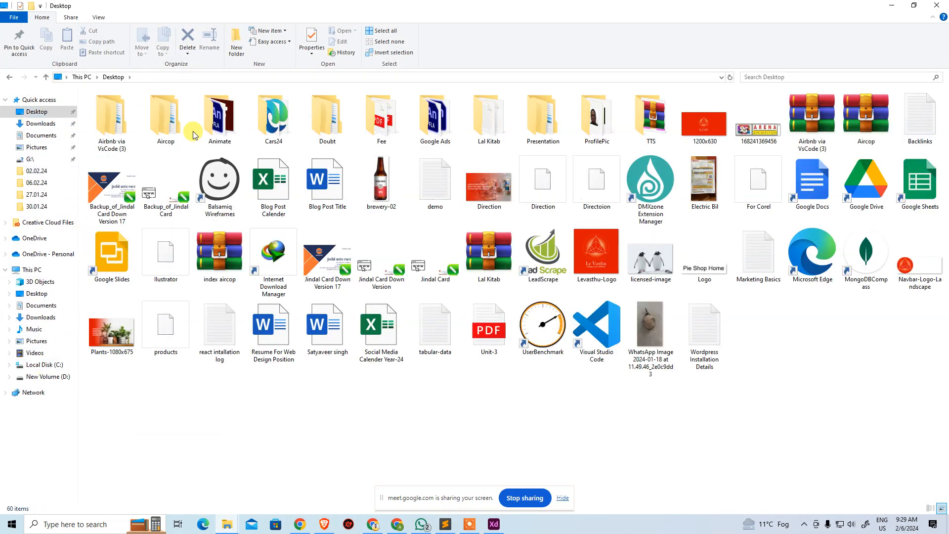
{"action": "key", "text": "t"}
{"action": "key", "text": "Return"}
{"action": "key", "text": "Down"}
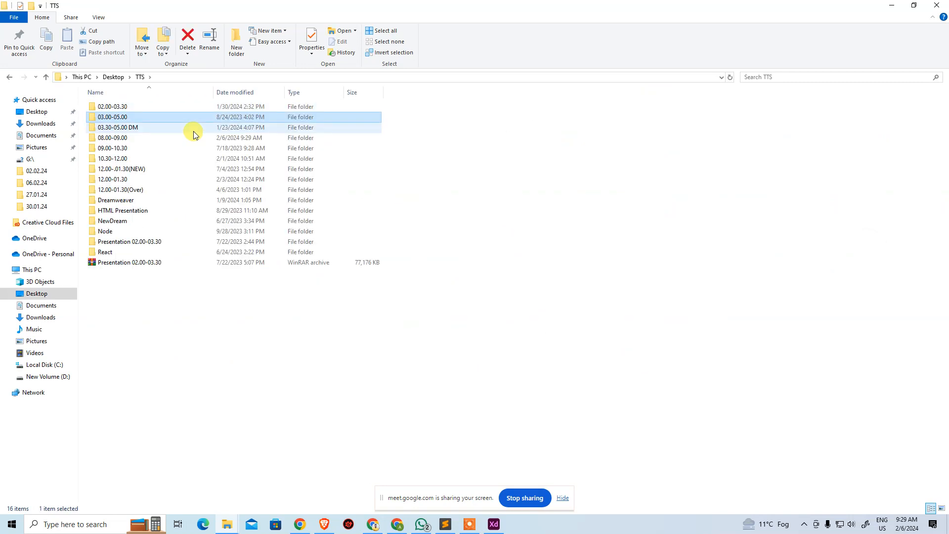
{"action": "key", "text": "Down"}
{"action": "key", "text": "Down"}
{"action": "key", "text": "Return"}
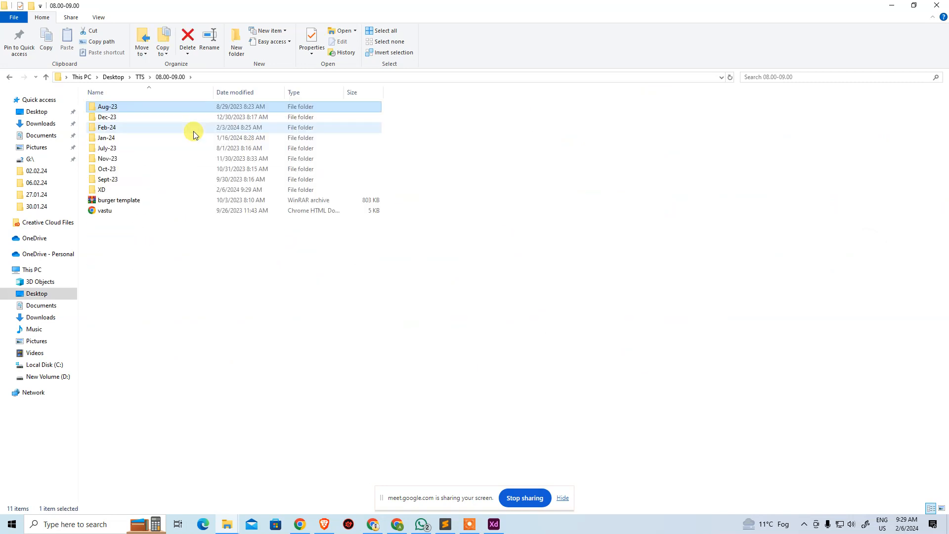
Open the XD folder to check the exported rectangle images.
{"action": "key", "text": "Down"}
{"action": "key", "text": "Down"}
{"action": "key", "text": "Down"}
{"action": "key", "text": "Down"}
{"action": "key", "text": "Down"}
{"action": "key", "text": "Down"}
{"action": "key", "text": "Down"}
{"action": "key", "text": "Down"}
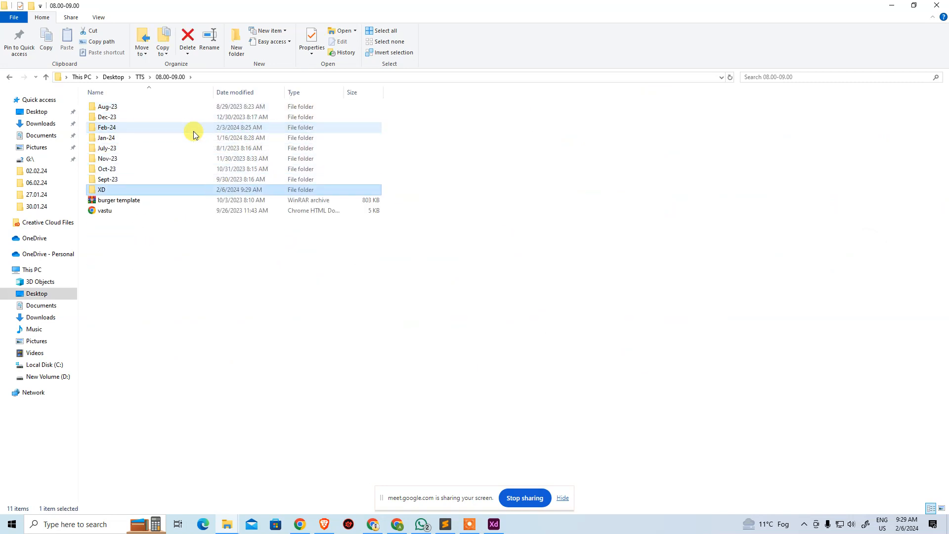
{"action": "key", "text": "Return"}
{"action": "left_click", "coordinate": [142, 159]}
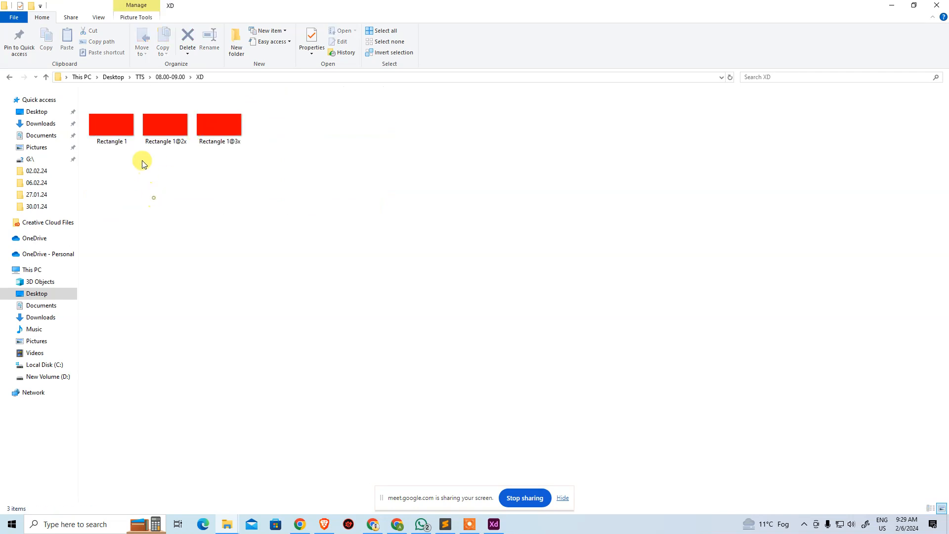
View the exported image Rectangle 1 and compare it with the original rectangle in Adobe XD at 100% zoom.
{"action": "double_click", "coordinate": [123, 130]}
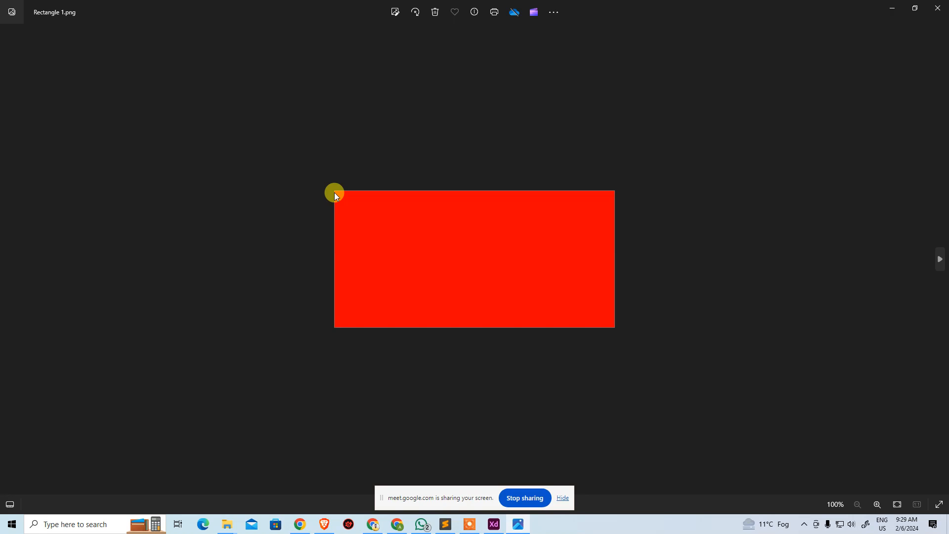
{"action": "left_click", "coordinate": [494, 524]}
{"action": "left_click", "coordinate": [500, 372]}
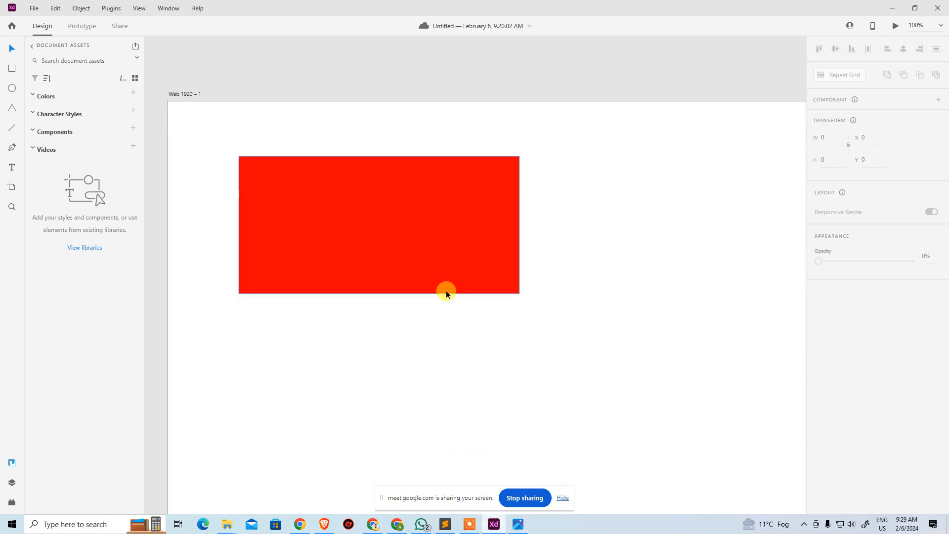
Return to the image viewer and view the Rectangle 1@2x and Rectangle 1@3x exports.
{"action": "key", "text": "alt+Tab"}
{"action": "key", "text": "alt+Tab"}
{"action": "key", "text": "alt+Tab"}
{"action": "key", "text": "Right"}
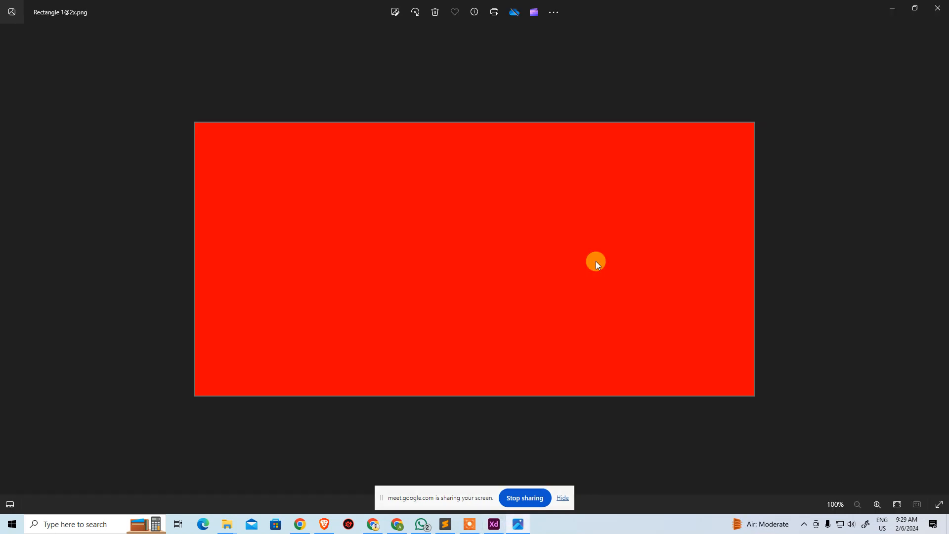
{"action": "key", "text": "Right"}
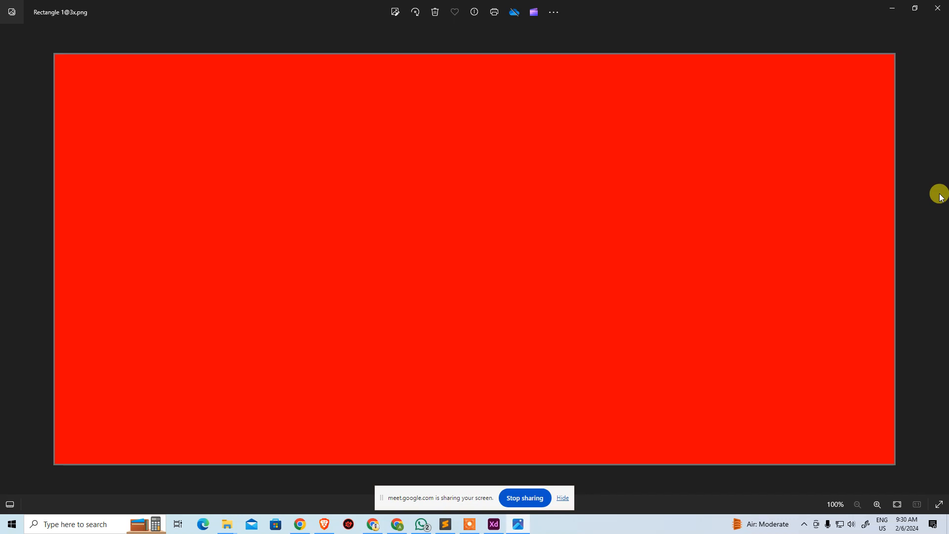
Close the image viewer and delete the red rectangle from the Web 1920 – 1 artboard in Adobe XD.
{"action": "left_click", "coordinate": [915, 8]}
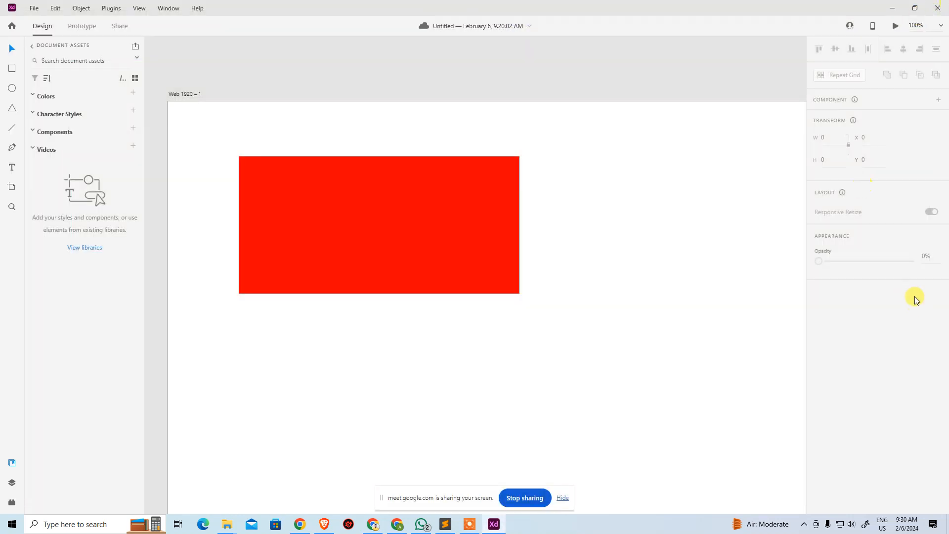
{"action": "left_click_drag", "start_coordinate": [658, 273], "coordinate": [649, 250]}
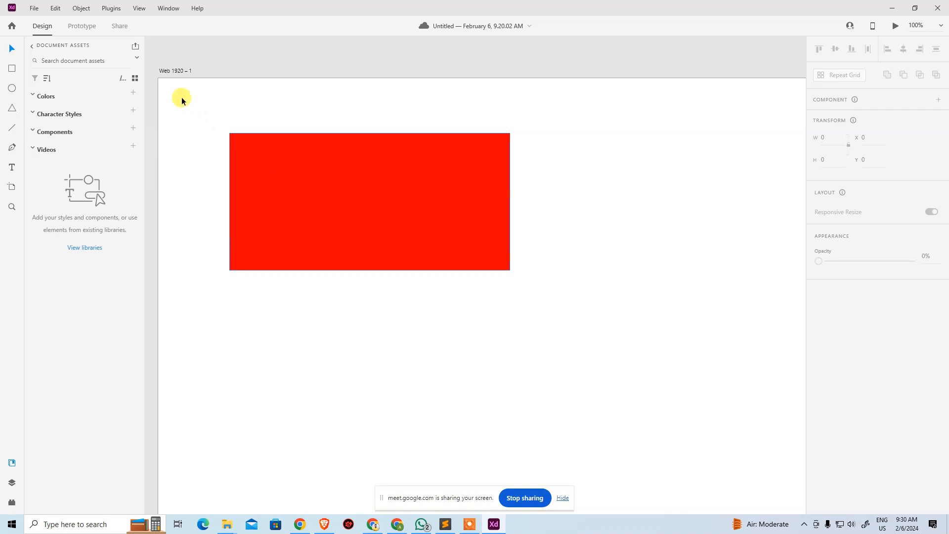
{"action": "left_click_drag", "start_coordinate": [165, 78], "coordinate": [179, 15]}
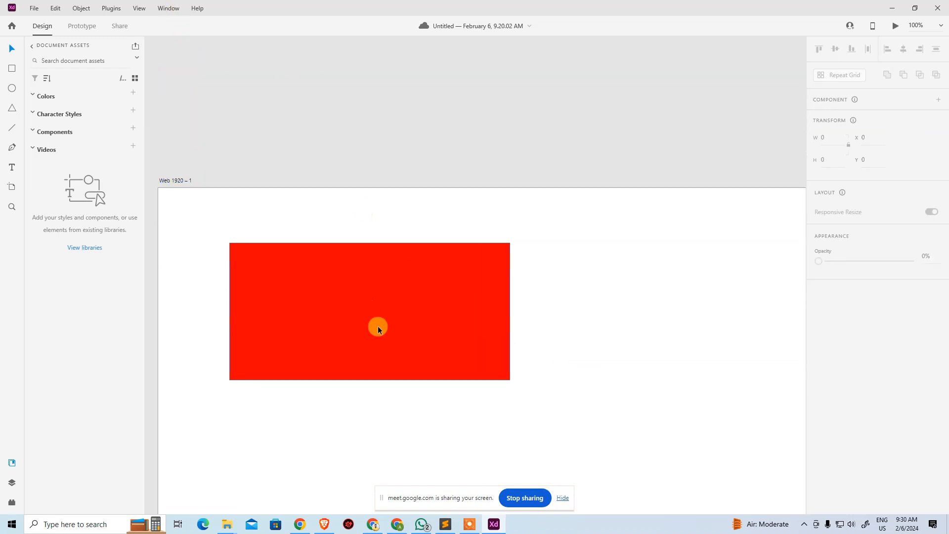
{"action": "left_click_drag", "start_coordinate": [477, 305], "coordinate": [475, 253]}
{"action": "left_click_drag", "start_coordinate": [582, 270], "coordinate": [645, 295]}
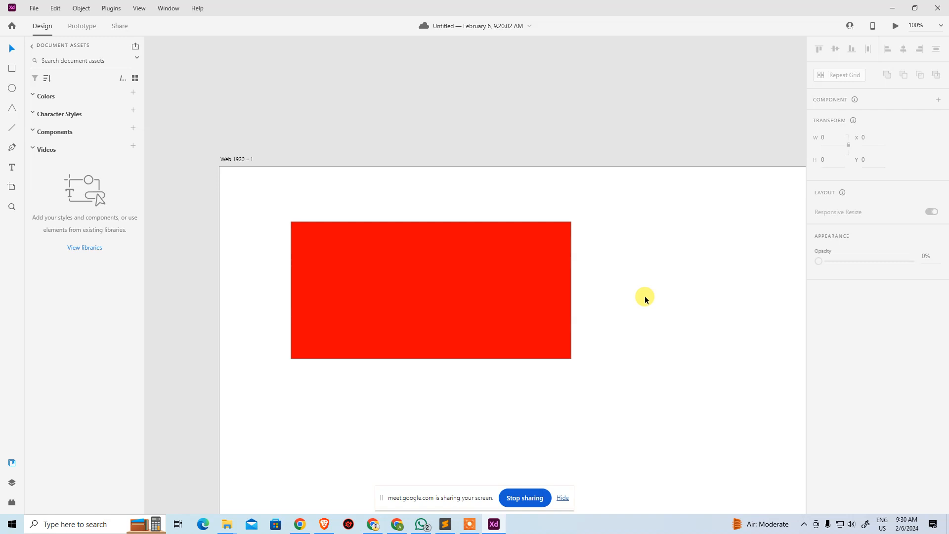
{"action": "scroll", "coordinate": [645, 299], "scroll_direction": "down", "scroll_amount": 4}
{"action": "left_click", "coordinate": [470, 207]}
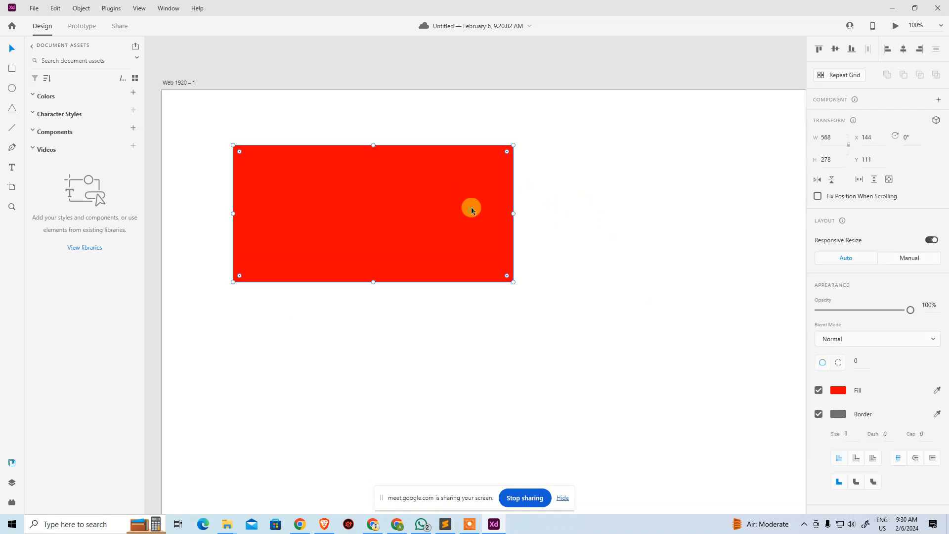
{"action": "key", "text": "Delete"}
{"action": "key", "text": "ctrl+0"}
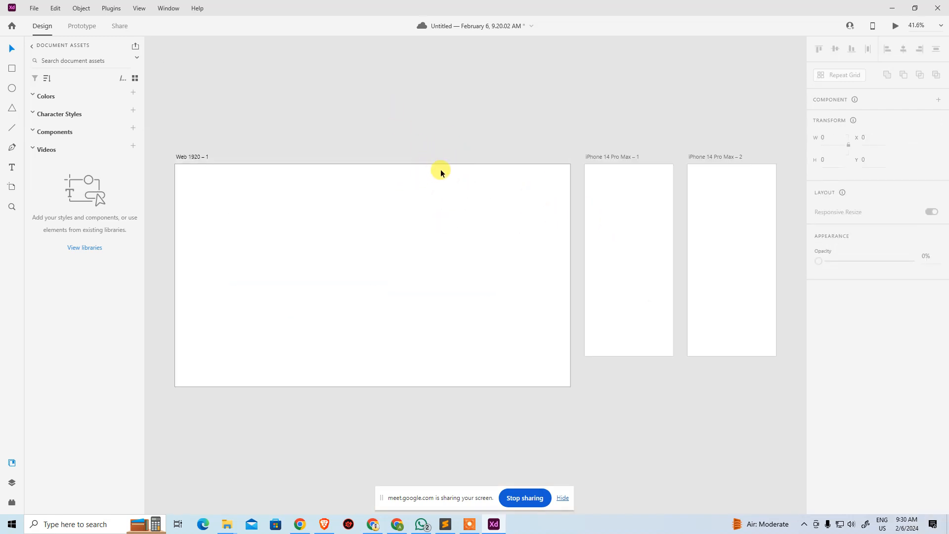
Delete both iPhone 14 Pro Max artboards, keeping only the Web 1920 – 1 artboard.
{"action": "left_click", "coordinate": [215, 193]}
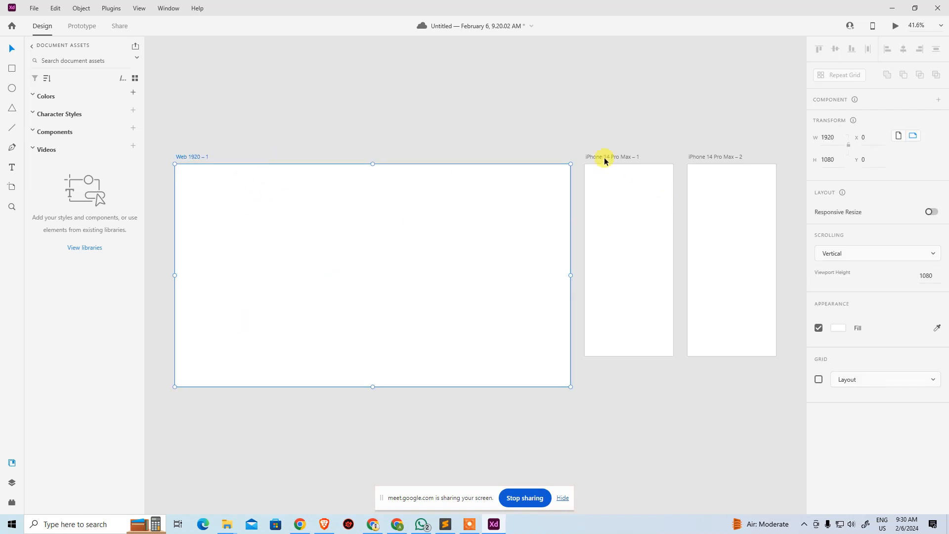
{"action": "left_click_drag", "start_coordinate": [580, 116], "coordinate": [745, 365]}
{"action": "key", "text": "Delete"}
{"action": "left_click_drag", "start_coordinate": [313, 207], "coordinate": [549, 181]}
{"action": "left_click", "coordinate": [587, 245], "text": "ctrl"}
{"action": "left_click", "coordinate": [446, 214], "text": "ctrl"}
{"action": "left_click_drag", "start_coordinate": [472, 221], "coordinate": [487, 202]}
{"action": "key", "text": "ctrl+minus"}
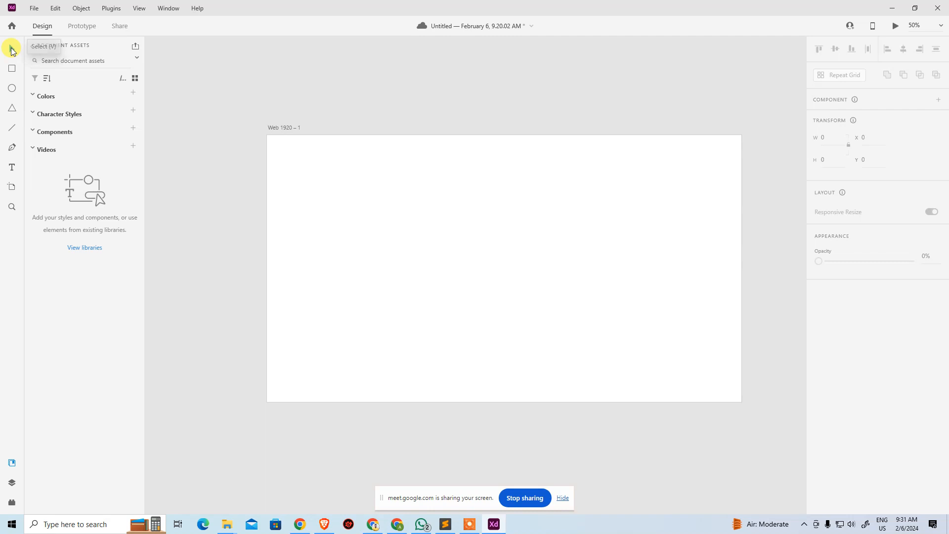
Draw a trial square about 342 by 342 near the artboard's middle, move it slightly upward and delete it.
{"action": "left_click", "coordinate": [12, 91]}
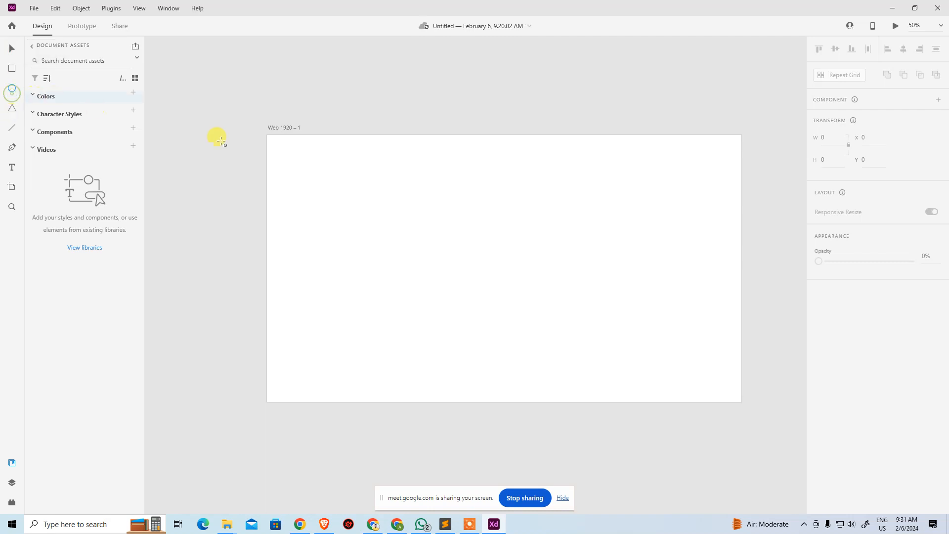
{"action": "key", "text": "v"}
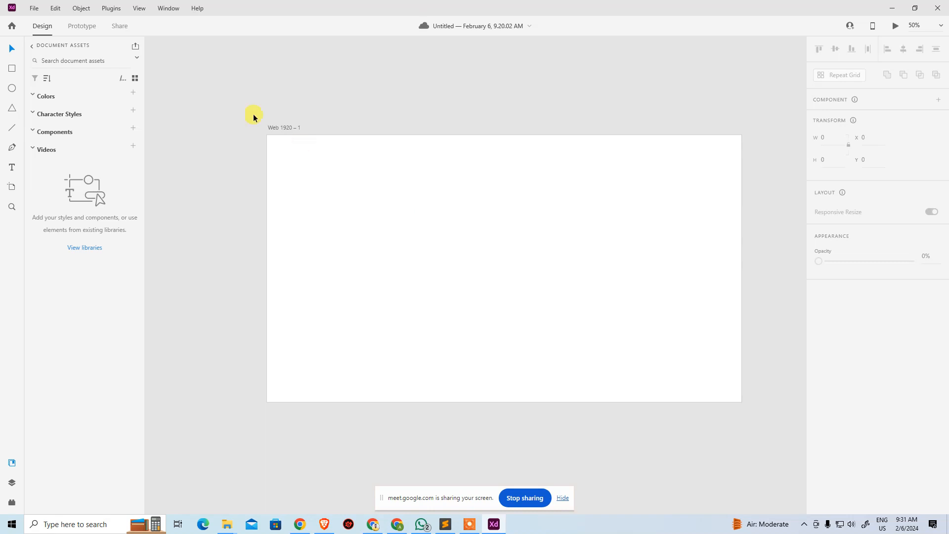
{"action": "left_click", "coordinate": [12, 68]}
{"action": "left_click_drag", "start_coordinate": [478, 228], "coordinate": [585, 310]}
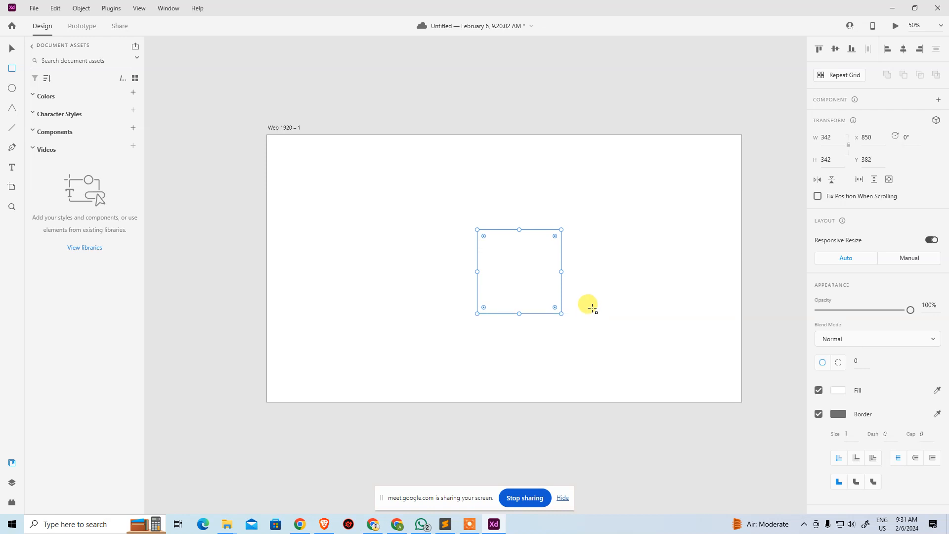
{"action": "key", "text": "v"}
{"action": "mouse_move", "coordinate": [515, 271]}
{"action": "left_mouse_down"}
{"action": "mouse_move", "coordinate": [419, 251]}
{"action": "mouse_move", "coordinate": [543, 242]}
{"action": "mouse_move", "coordinate": [515, 272]}
{"action": "mouse_move", "coordinate": [509, 257]}
{"action": "left_mouse_up"}
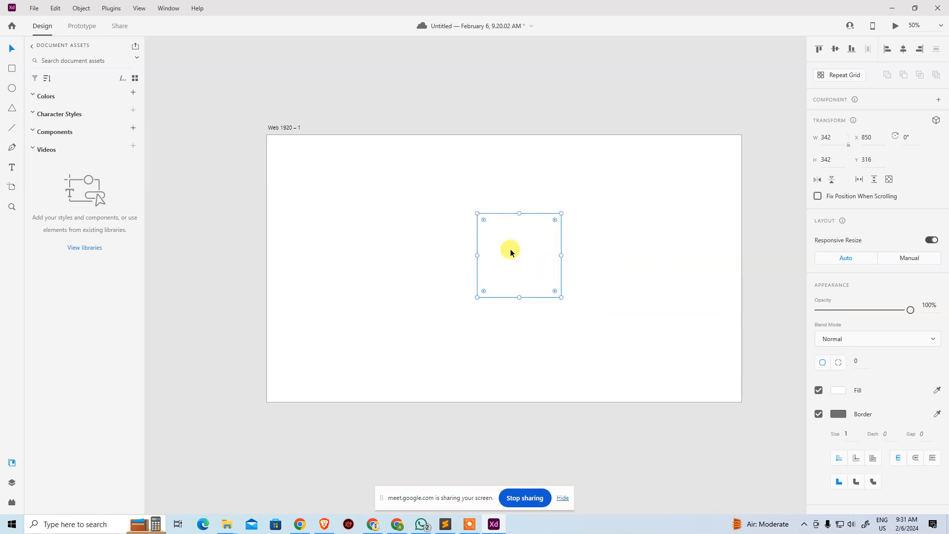
{"action": "key", "text": "Delete"}
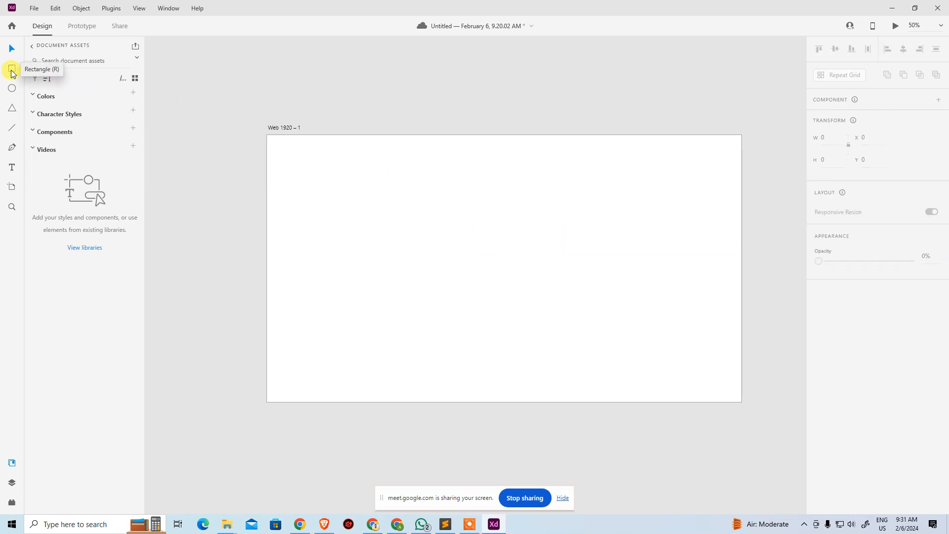
Draw a square about 580 by 580 and centre it on the artboard at X 670, Y 250.
{"action": "left_click", "coordinate": [12, 71]}
{"action": "mouse_move", "coordinate": [364, 191]}
{"action": "left_mouse_down"}
{"action": "mouse_move", "coordinate": [478, 261]}
{"action": "mouse_move", "coordinate": [533, 307]}
{"action": "mouse_move", "coordinate": [500, 245]}
{"action": "mouse_move", "coordinate": [479, 245]}
{"action": "mouse_move", "coordinate": [527, 311]}
{"action": "mouse_move", "coordinate": [466, 250]}
{"action": "mouse_move", "coordinate": [473, 255]}
{"action": "mouse_move", "coordinate": [444, 247]}
{"action": "mouse_move", "coordinate": [480, 281]}
{"action": "mouse_move", "coordinate": [450, 238]}
{"action": "mouse_move", "coordinate": [440, 232]}
{"action": "mouse_move", "coordinate": [465, 265]}
{"action": "mouse_move", "coordinate": [399, 210]}
{"action": "mouse_move", "coordinate": [468, 263]}
{"action": "left_mouse_up"}
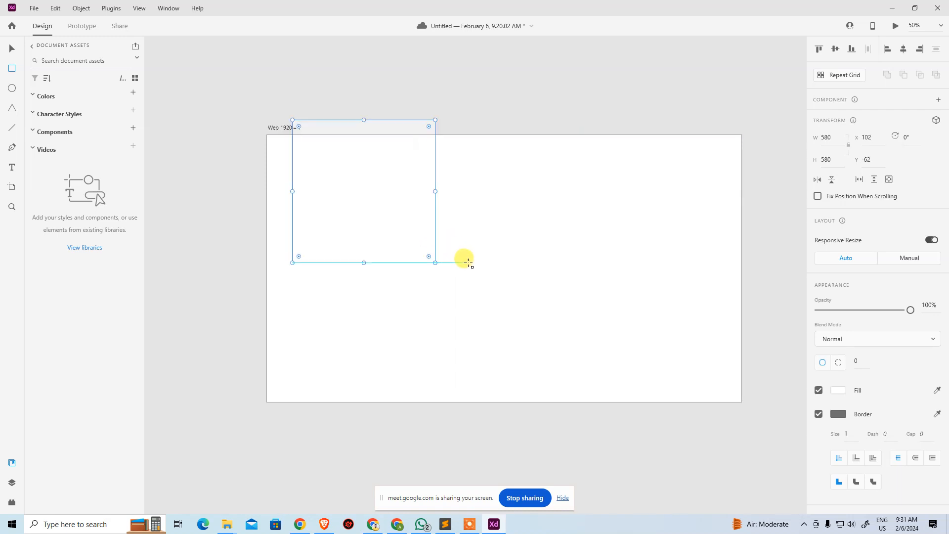
{"action": "left_click", "coordinate": [12, 48]}
{"action": "left_click_drag", "start_coordinate": [360, 192], "coordinate": [533, 244]}
{"action": "left_click_drag", "start_coordinate": [360, 157], "coordinate": [665, 386]}
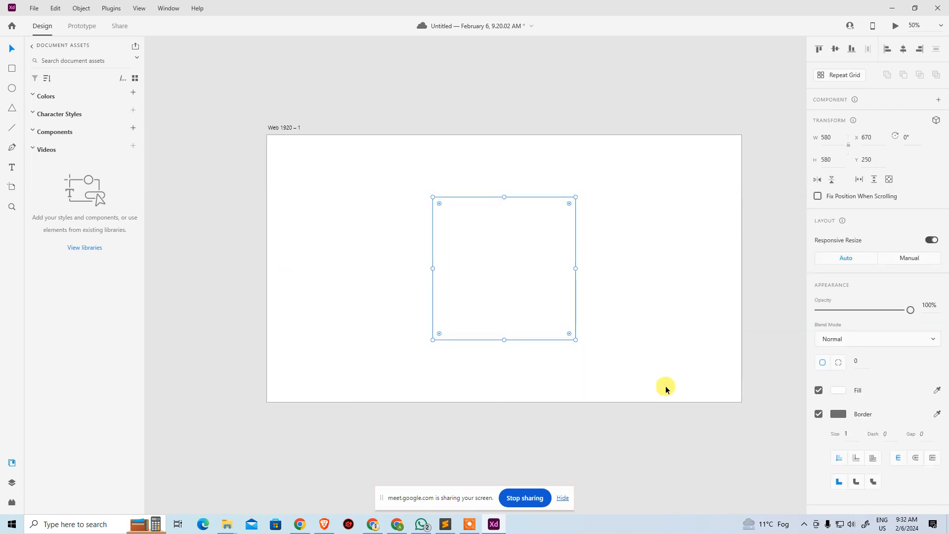
{"action": "left_click", "coordinate": [650, 363]}
Round all the square's corners to a radius of 290 to form a circle, and reset the radius to 0.
{"action": "left_click", "coordinate": [543, 285]}
{"action": "left_click_drag", "start_coordinate": [569, 204], "coordinate": [564, 285]}
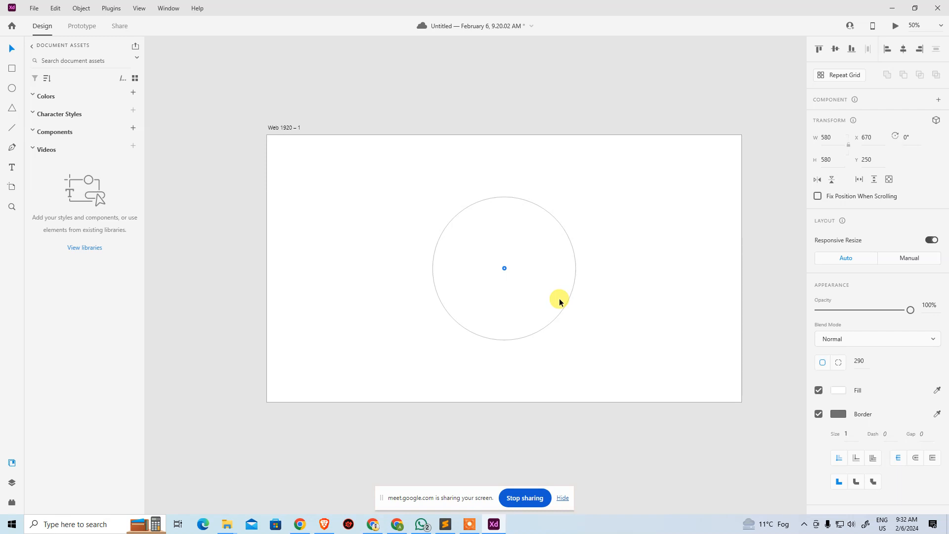
{"action": "left_click_drag", "start_coordinate": [571, 269], "coordinate": [583, 192]}
{"action": "left_click_drag", "start_coordinate": [598, 141], "coordinate": [599, 138]}
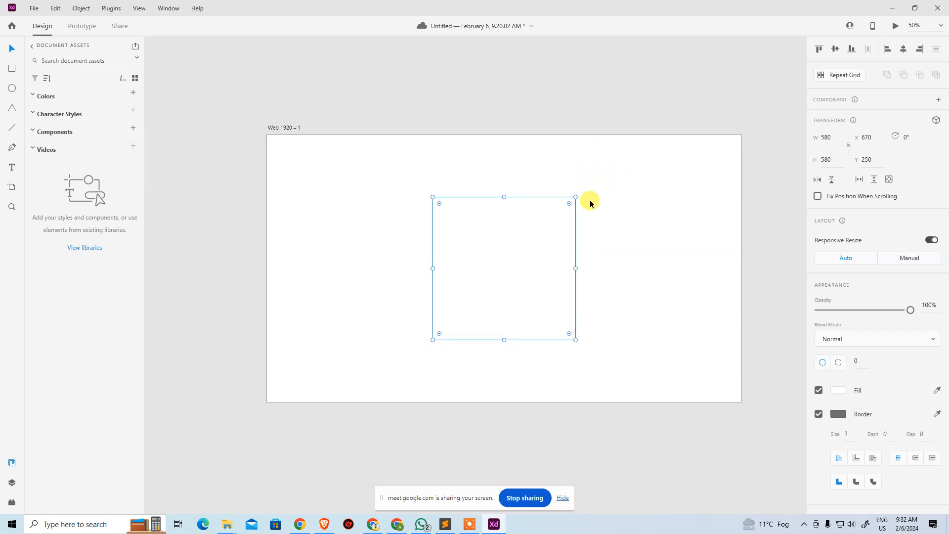
Round only the square's upper-right corner to a radius of 580 and undo it.
{"action": "left_click_drag", "start_coordinate": [570, 209], "coordinate": [521, 394]}
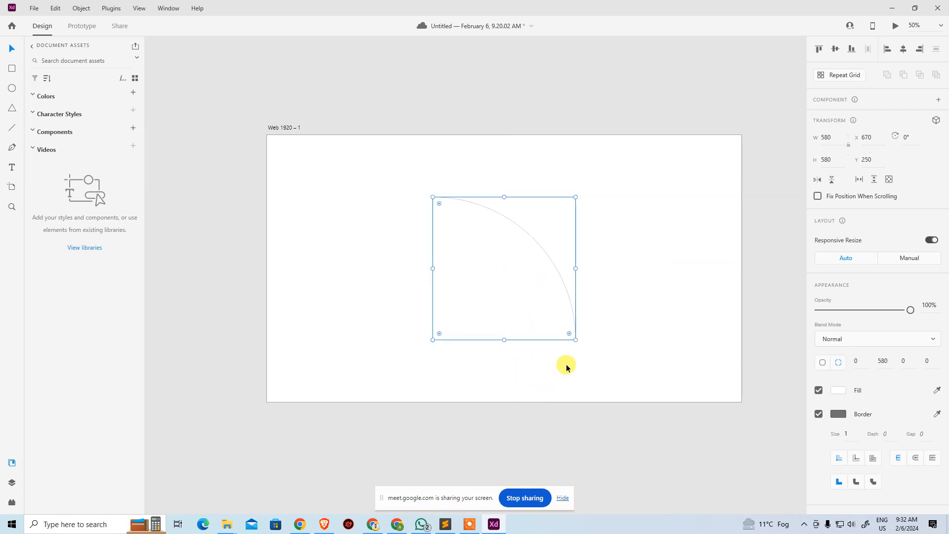
{"action": "key", "text": "ctrl+z"}
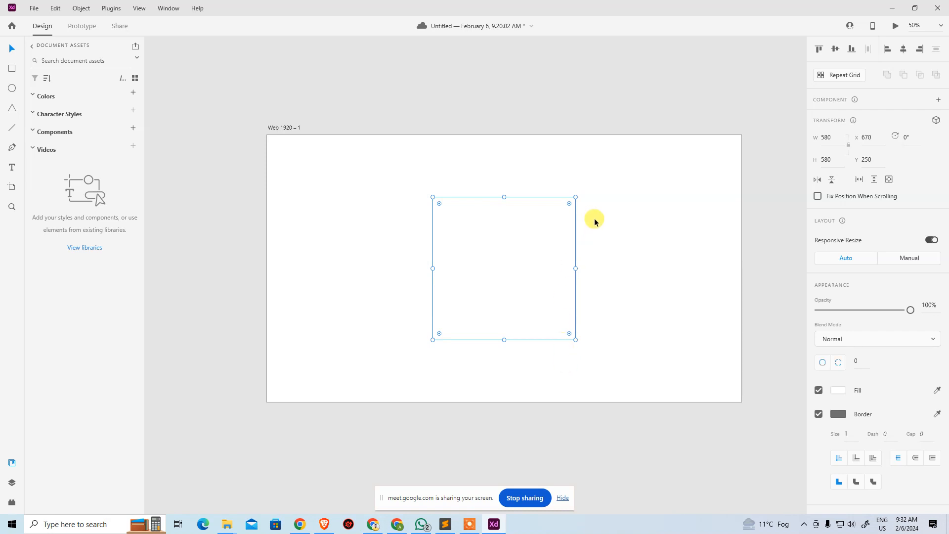
{"action": "left_click", "coordinate": [838, 363]}
{"action": "left_click", "coordinate": [629, 319]}
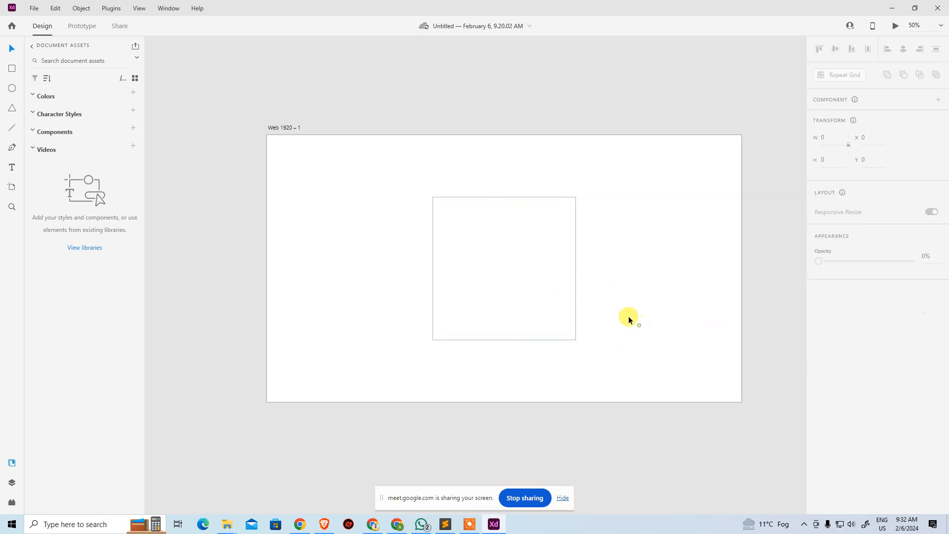
Give the square a red #C93535 border with a size of 5, and dismiss the productivity tip.
{"action": "left_click", "coordinate": [506, 262]}
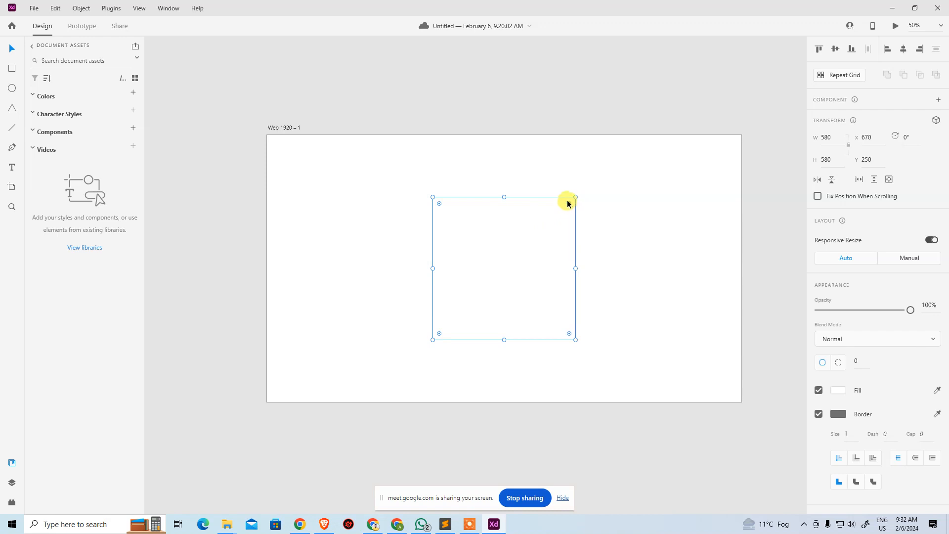
{"action": "left_click", "coordinate": [421, 210]}
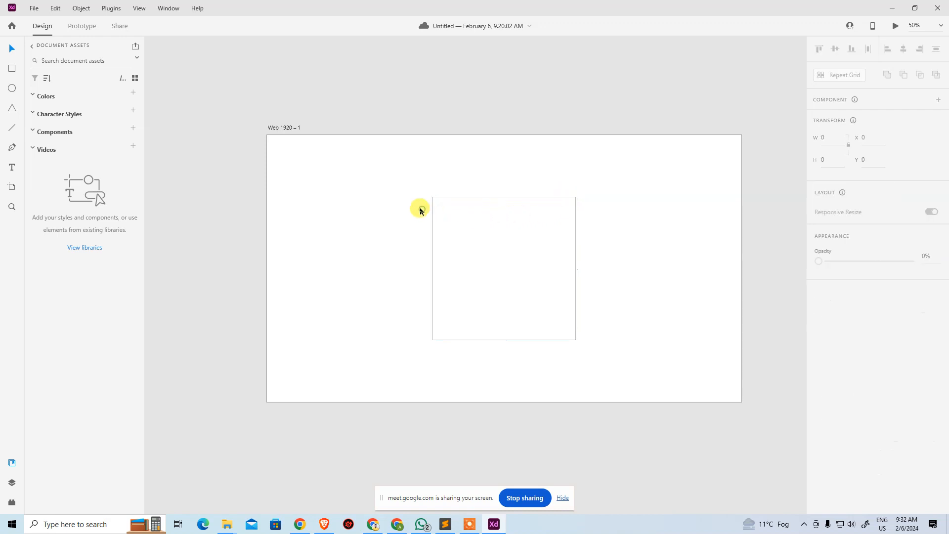
{"action": "left_click_drag", "start_coordinate": [393, 177], "coordinate": [639, 401]}
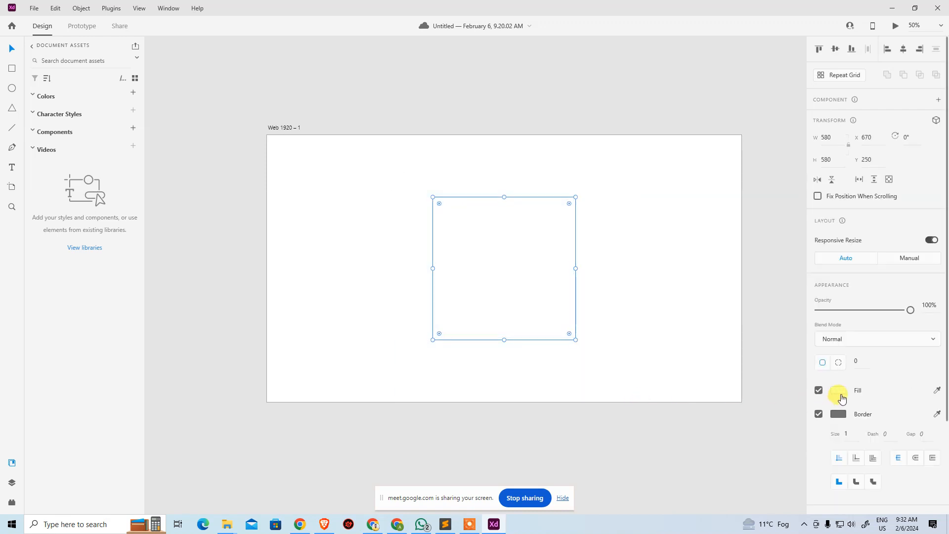
{"action": "left_click", "coordinate": [839, 414]}
{"action": "left_click", "coordinate": [753, 365]}
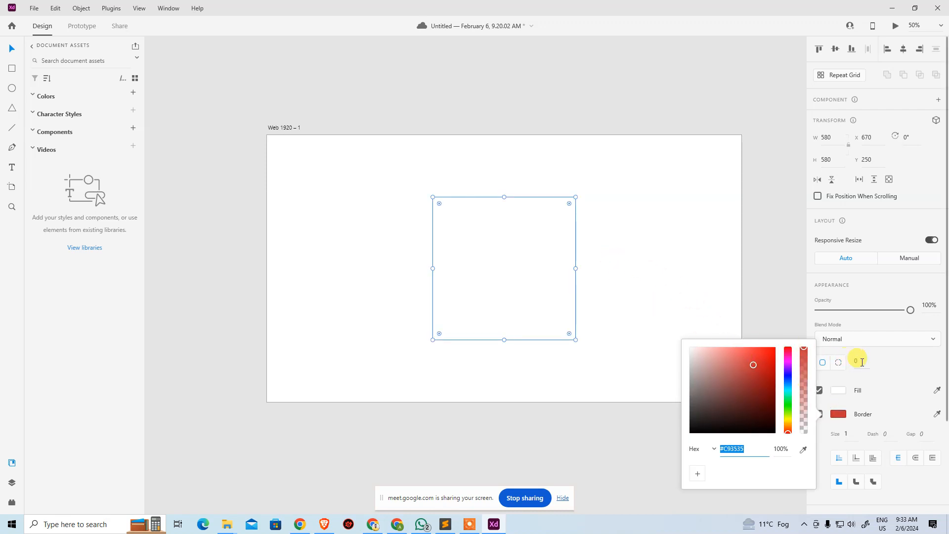
{"action": "left_click", "coordinate": [887, 368]}
{"action": "left_click", "coordinate": [848, 433]}
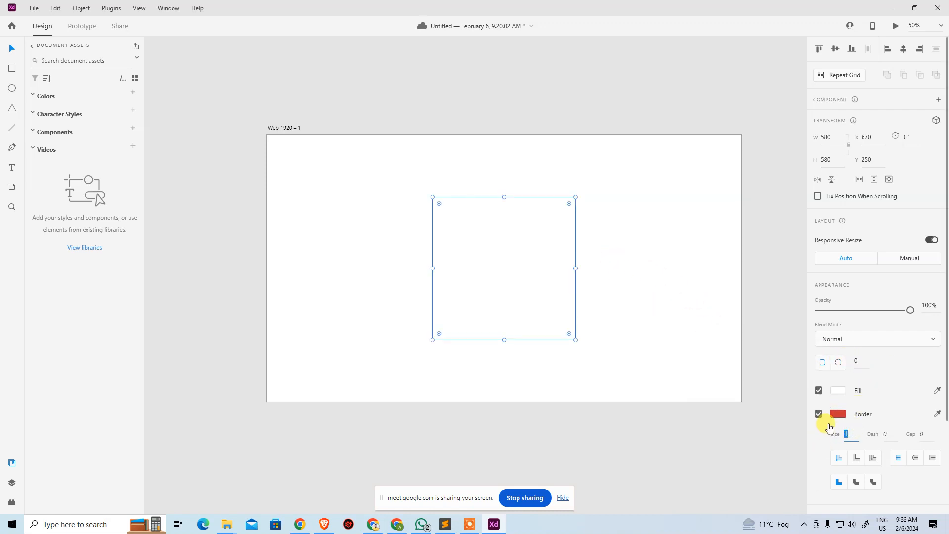
{"action": "key", "text": "Return"}
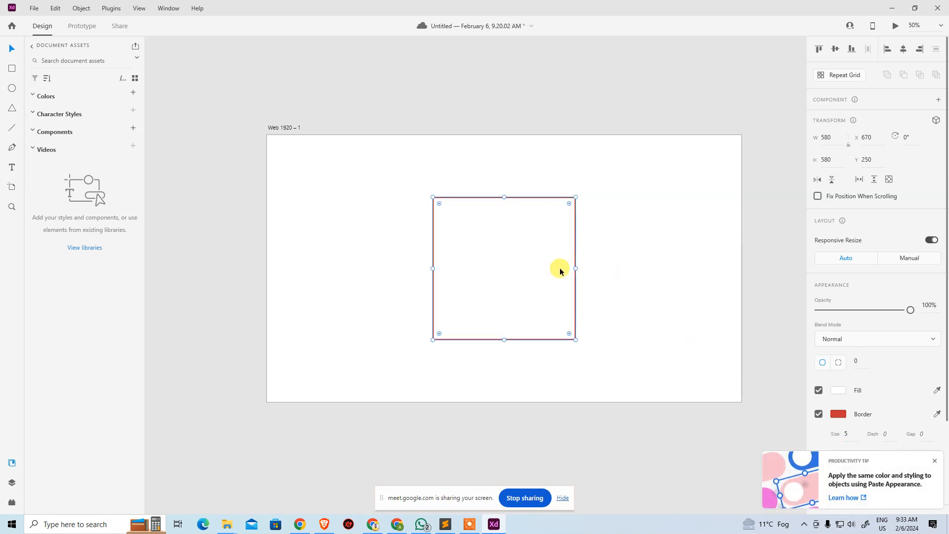
{"action": "left_click", "coordinate": [561, 269]}
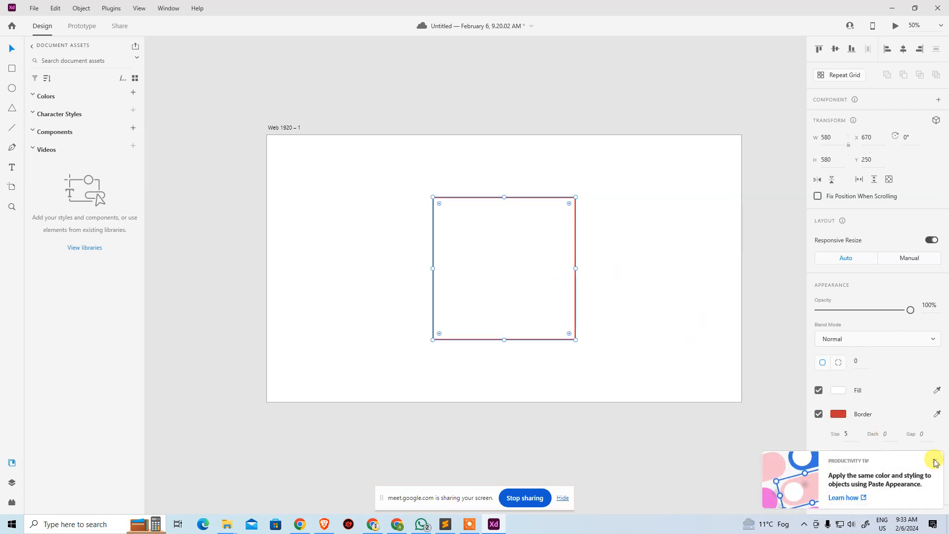
{"action": "left_click", "coordinate": [934, 462]}
Fill the square with the solid purple-blue colour #7461D8.
{"action": "left_click", "coordinate": [838, 390]}
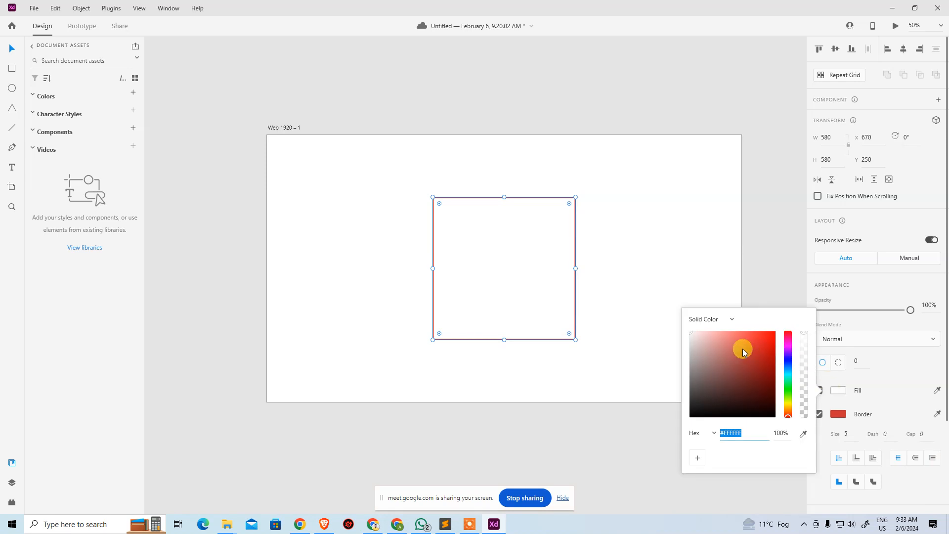
{"action": "left_click", "coordinate": [787, 358]}
{"action": "left_click", "coordinate": [737, 344]}
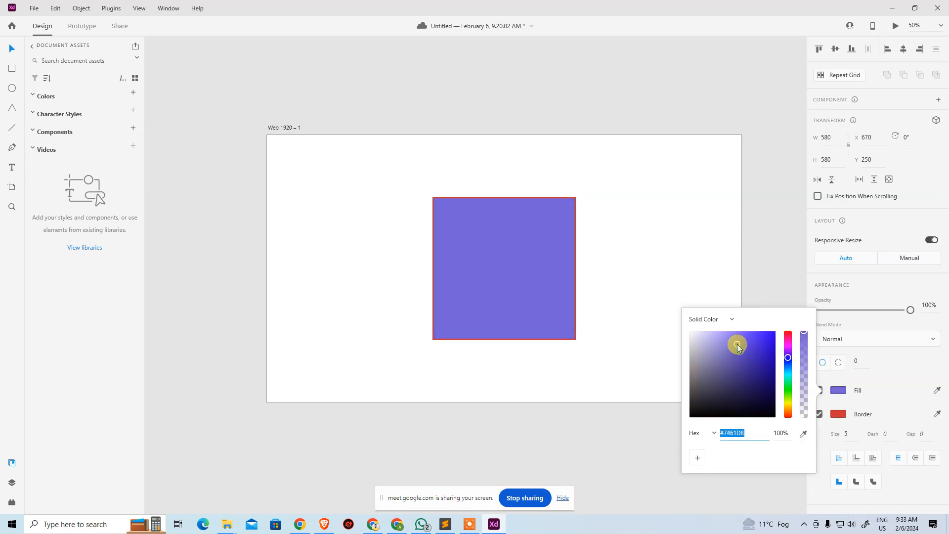
{"action": "left_click", "coordinate": [692, 256]}
Check the square's border up close, and move the square near the artboard's upper-left corner, to about X 19, Y 94.
{"action": "key", "text": "ctrl+space"}
{"action": "left_click_drag", "start_coordinate": [409, 193], "coordinate": [644, 370]}
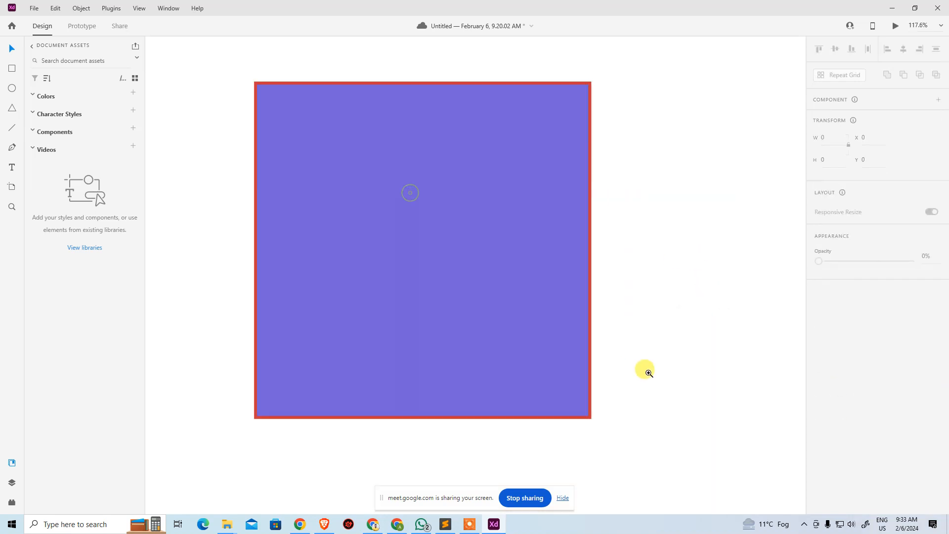
{"action": "left_click_drag", "start_coordinate": [460, 165], "coordinate": [568, 243]}
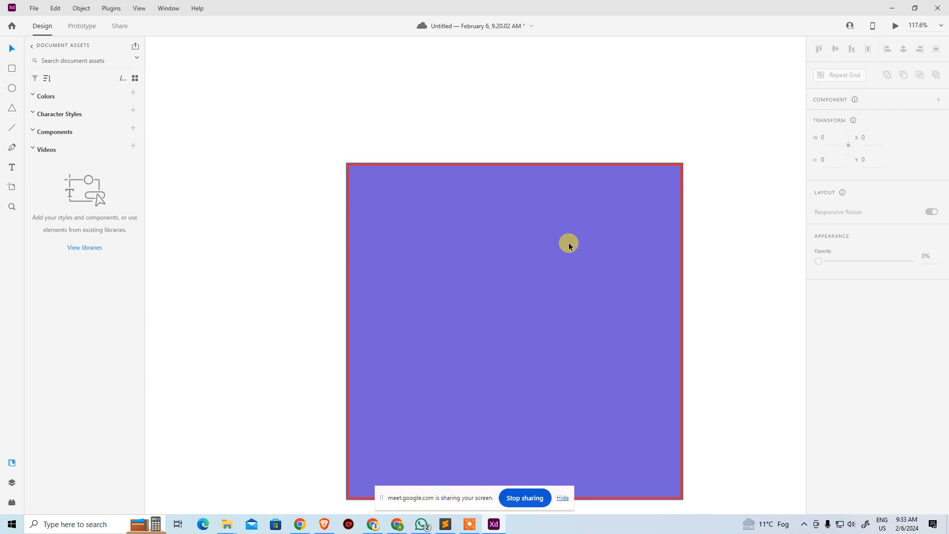
{"action": "key", "text": "ctrl+0"}
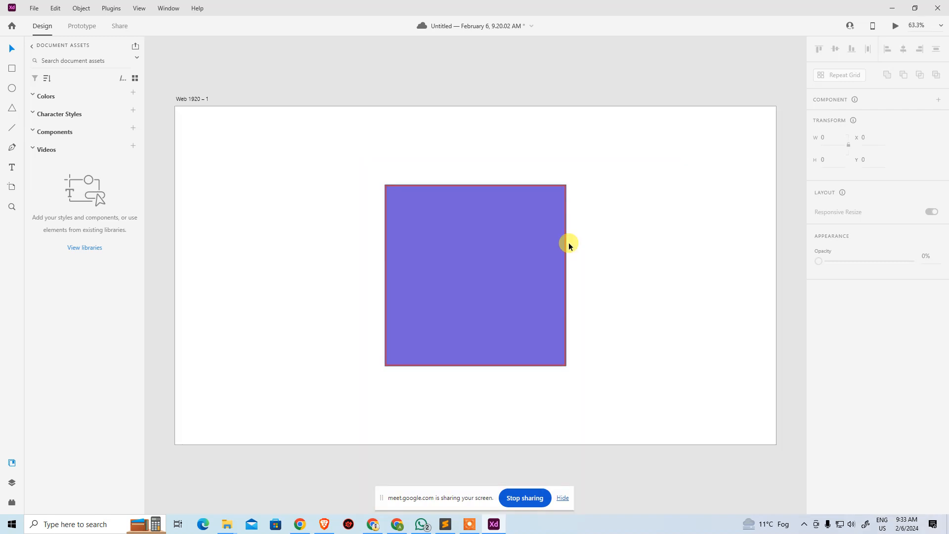
{"action": "left_click", "coordinate": [512, 271]}
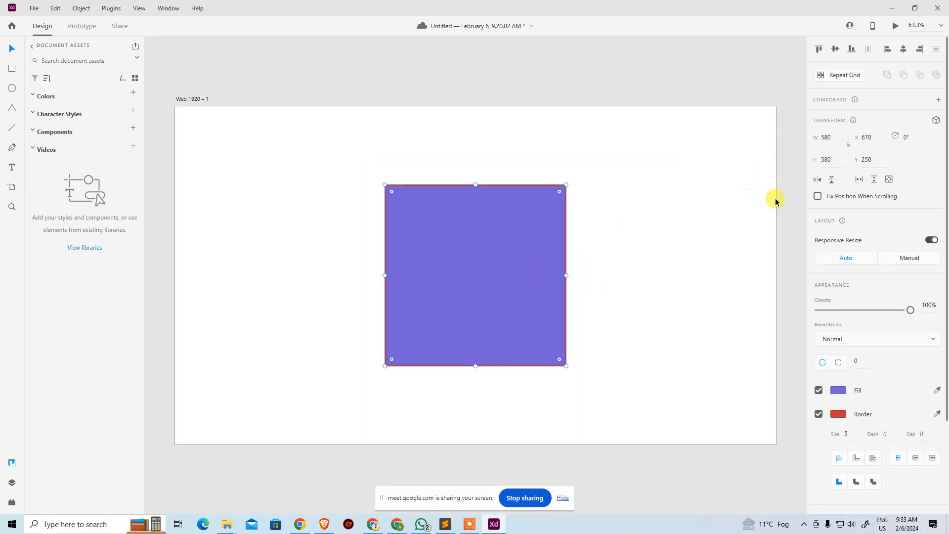
{"action": "left_click", "coordinate": [268, 162]}
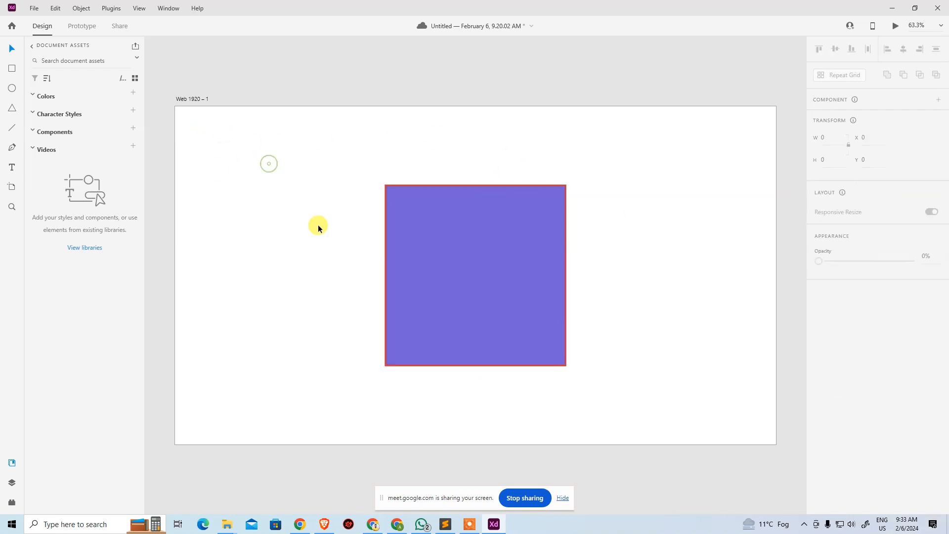
{"action": "left_click_drag", "start_coordinate": [433, 253], "coordinate": [219, 205]}
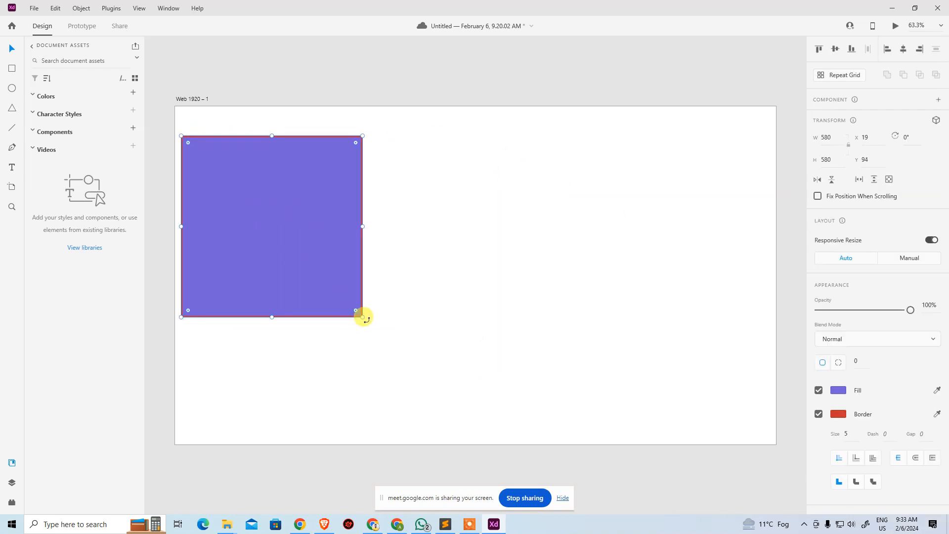
Resize the square proportionally to about 260 by 260, keeping its upper-left corner in place.
{"action": "left_click_drag", "start_coordinate": [363, 317], "coordinate": [260, 216]}
{"action": "left_click", "coordinate": [279, 264]}
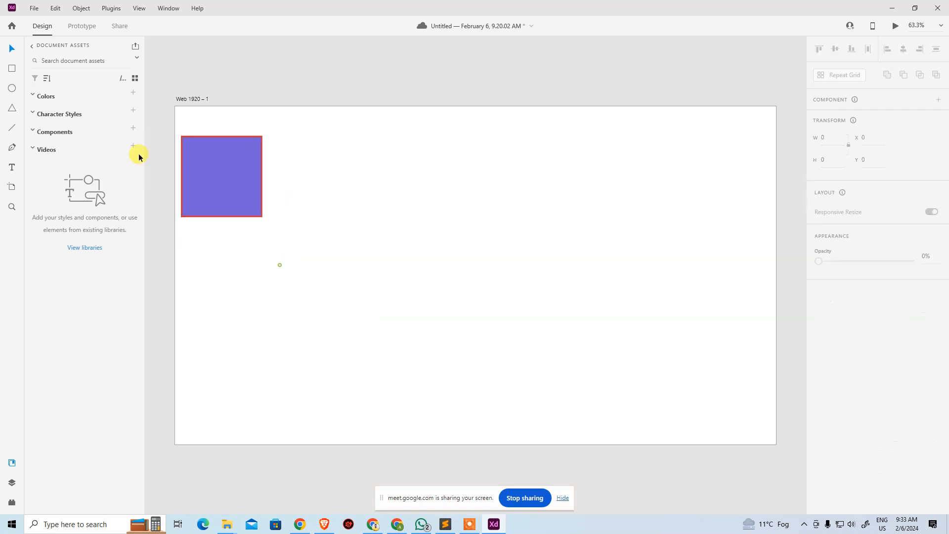
Draw a circle about 374 in diameter near the middle of the artboard, then delete it.
{"action": "left_click", "coordinate": [12, 89]}
{"action": "left_click_drag", "start_coordinate": [433, 198], "coordinate": [554, 314]}
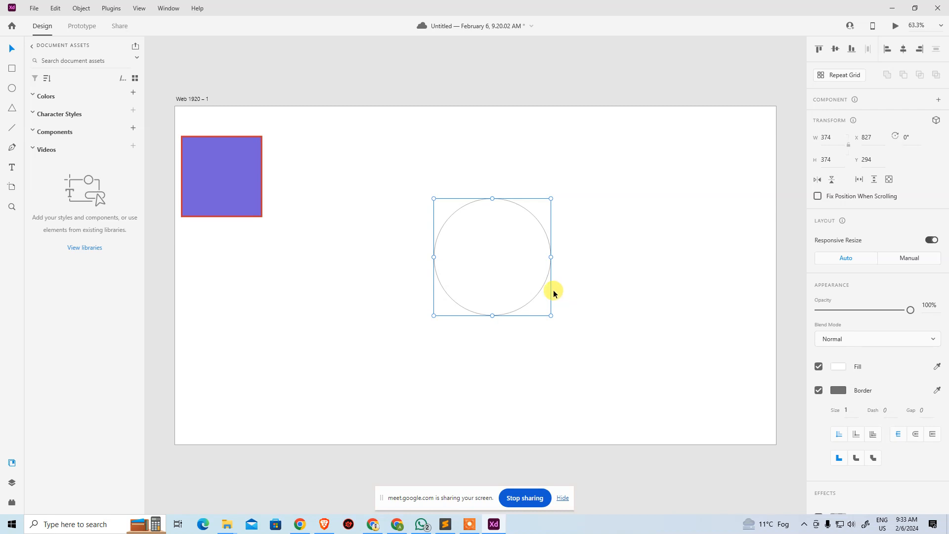
{"action": "left_click", "coordinate": [12, 88]}
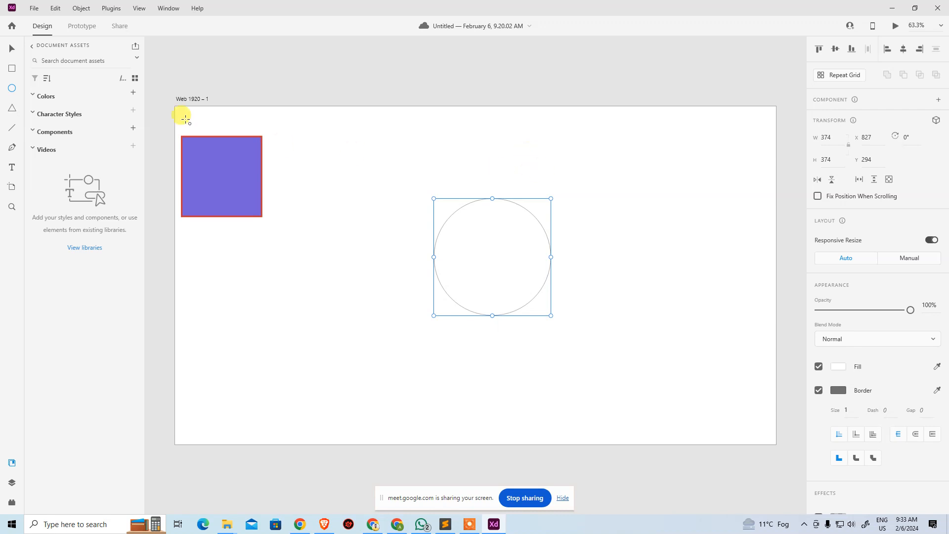
{"action": "left_click", "coordinate": [15, 49]}
{"action": "key", "text": "Delete"}
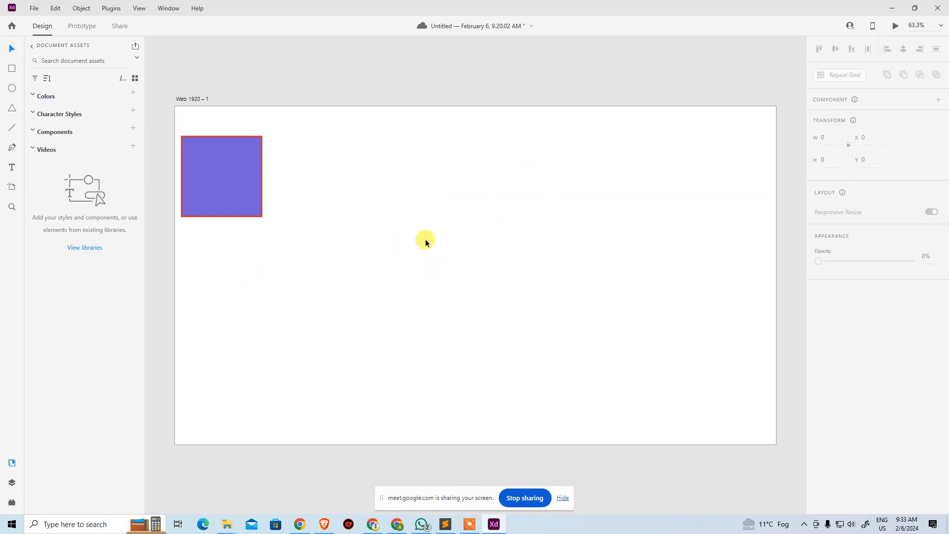
Move the square to the middle of the artboard and align it exactly to the artboard's vertical and horizontal centre.
{"action": "left_click", "coordinate": [490, 235]}
{"action": "left_click_drag", "start_coordinate": [236, 197], "coordinate": [481, 279]}
{"action": "left_click", "coordinate": [835, 50]}
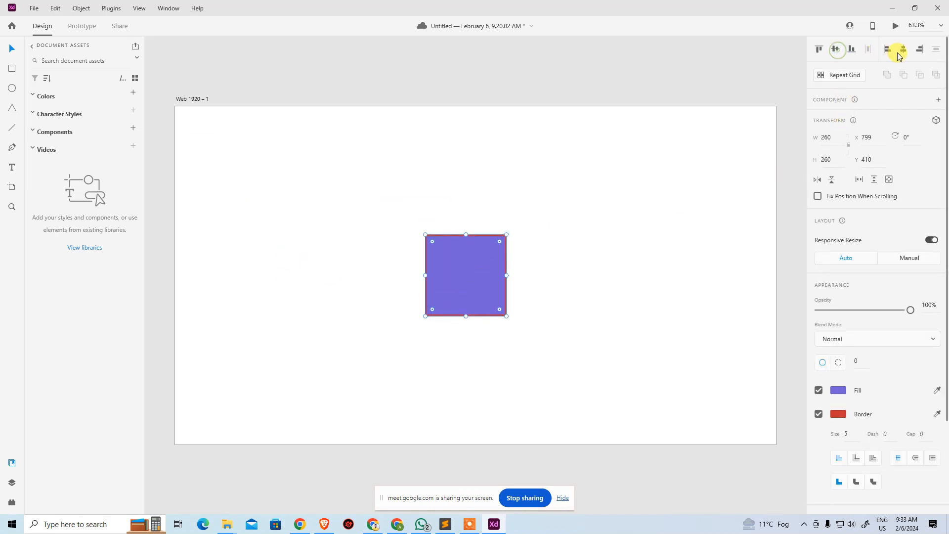
{"action": "left_click", "coordinate": [903, 50]}
{"action": "left_click", "coordinate": [390, 200]}
{"action": "left_click_drag", "start_coordinate": [390, 200], "coordinate": [634, 378]}
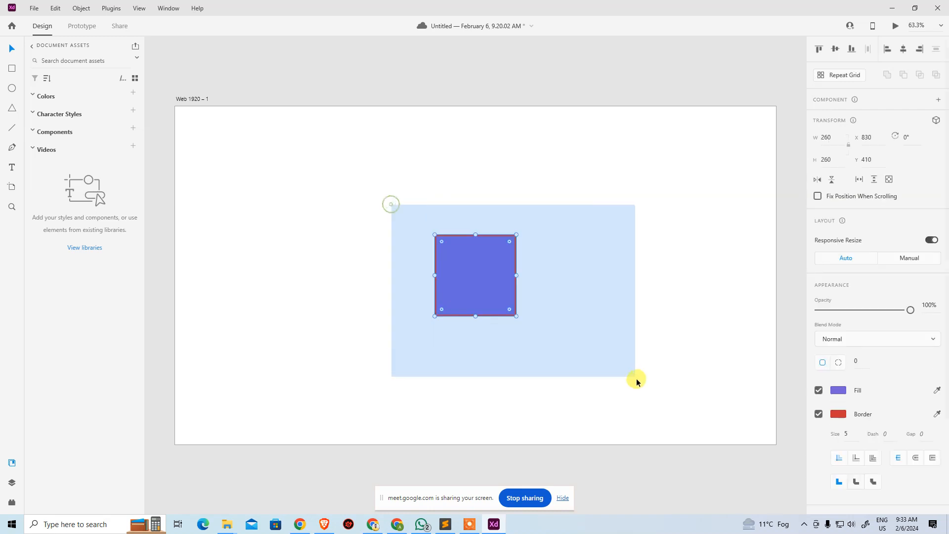
{"action": "left_click", "coordinate": [196, 315]}
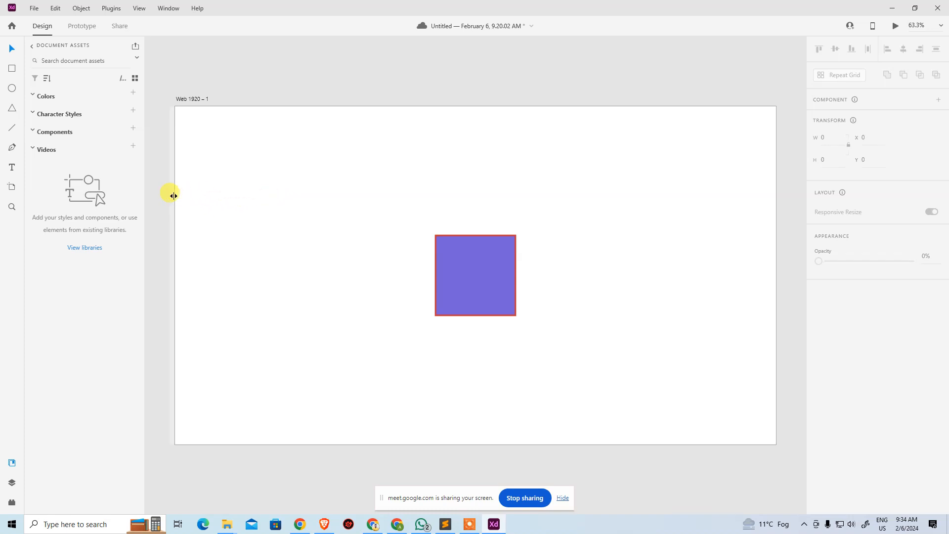
Place a vertical and a horizontal guide through the centre of the artboard.
{"action": "left_click_drag", "start_coordinate": [173, 196], "coordinate": [474, 242]}
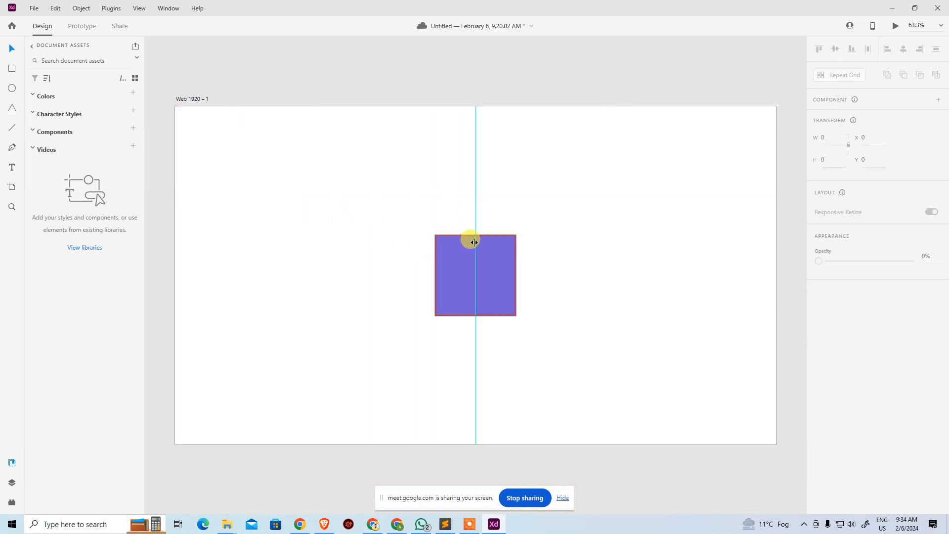
{"action": "left_click_drag", "start_coordinate": [474, 105], "coordinate": [477, 276]}
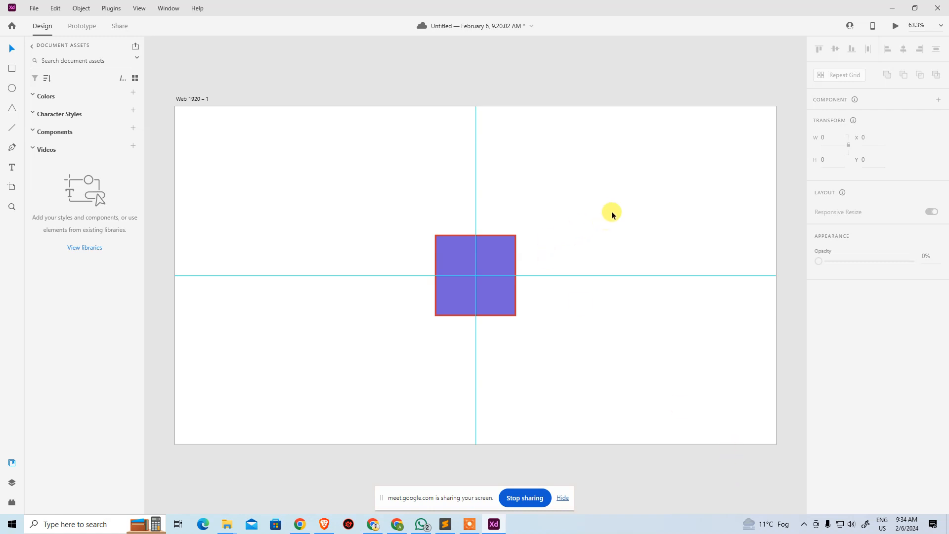
Remove both guides by moving them off the artboard, then undo both removals.
{"action": "left_click_drag", "start_coordinate": [613, 275], "coordinate": [625, 69]}
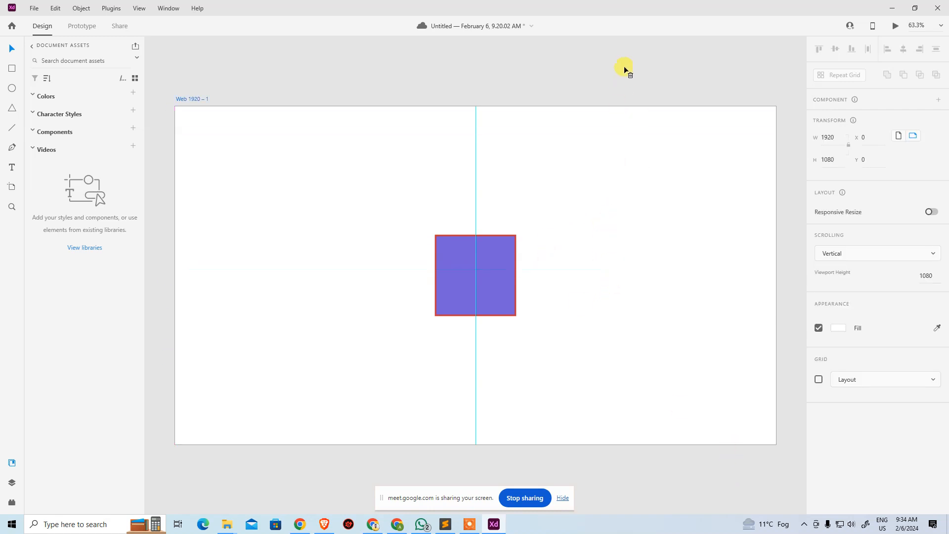
{"action": "left_click_drag", "start_coordinate": [475, 138], "coordinate": [194, 192]}
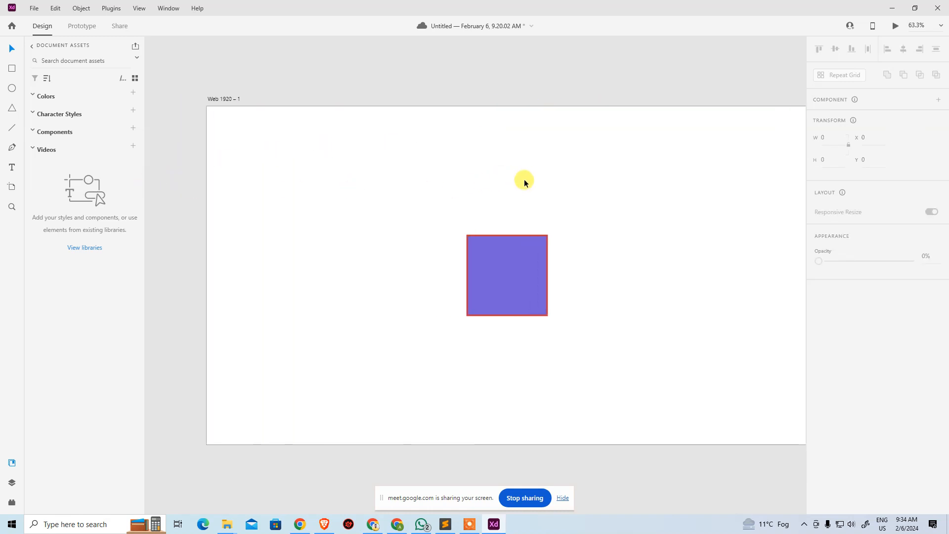
{"action": "key", "text": "ctrl+z"}
{"action": "key", "text": "ctrl+z"}
Delete the purple-blue square from the artboard.
{"action": "left_click", "coordinate": [533, 256]}
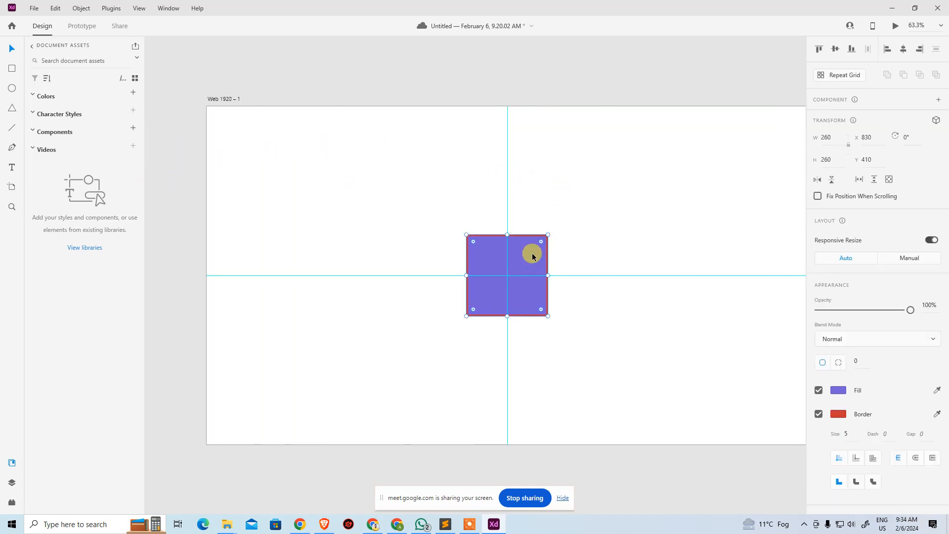
{"action": "key", "text": "Delete"}
Draw a square about 260 wide cornered on the guides' intersection and another about 580 wide centred on it, deleting each one.
{"action": "scroll", "coordinate": [509, 282], "scroll_direction": "up", "scroll_amount": 1}
{"action": "scroll", "coordinate": [511, 286], "scroll_direction": "up", "scroll_amount": 1}
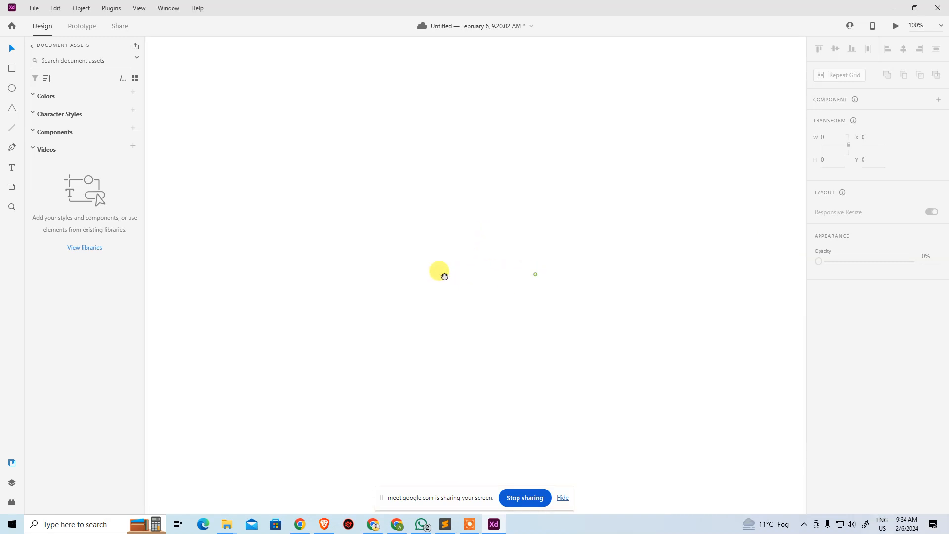
{"action": "key", "text": "r"}
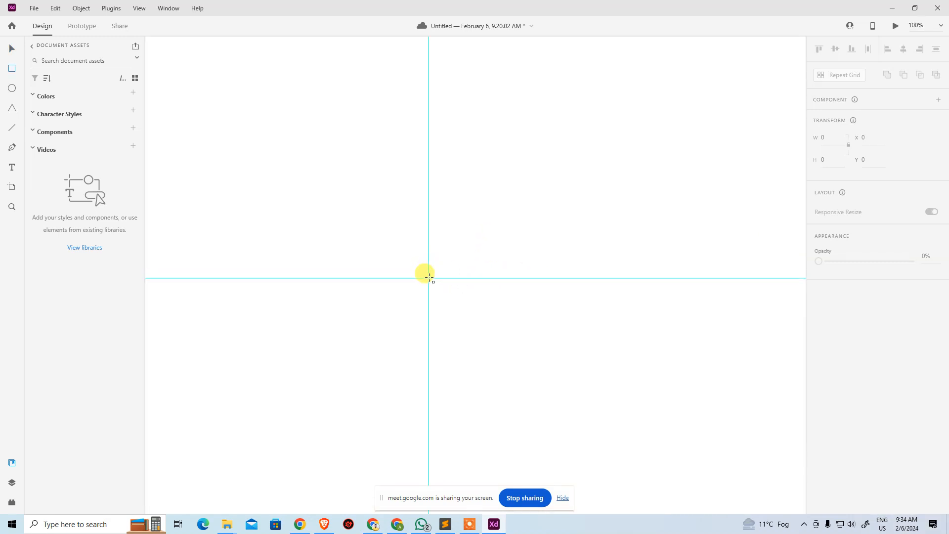
{"action": "mouse_move", "coordinate": [429, 278]}
{"action": "left_mouse_down"}
{"action": "mouse_move", "coordinate": [697, 113]}
{"action": "mouse_move", "coordinate": [464, 231]}
{"action": "mouse_move", "coordinate": [340, 208]}
{"action": "mouse_move", "coordinate": [274, 152]}
{"action": "mouse_move", "coordinate": [405, 277]}
{"action": "mouse_move", "coordinate": [351, 396]}
{"action": "mouse_move", "coordinate": [299, 437]}
{"action": "mouse_move", "coordinate": [488, 360]}
{"action": "mouse_move", "coordinate": [607, 426]}
{"action": "mouse_move", "coordinate": [600, 408]}
{"action": "left_mouse_up"}
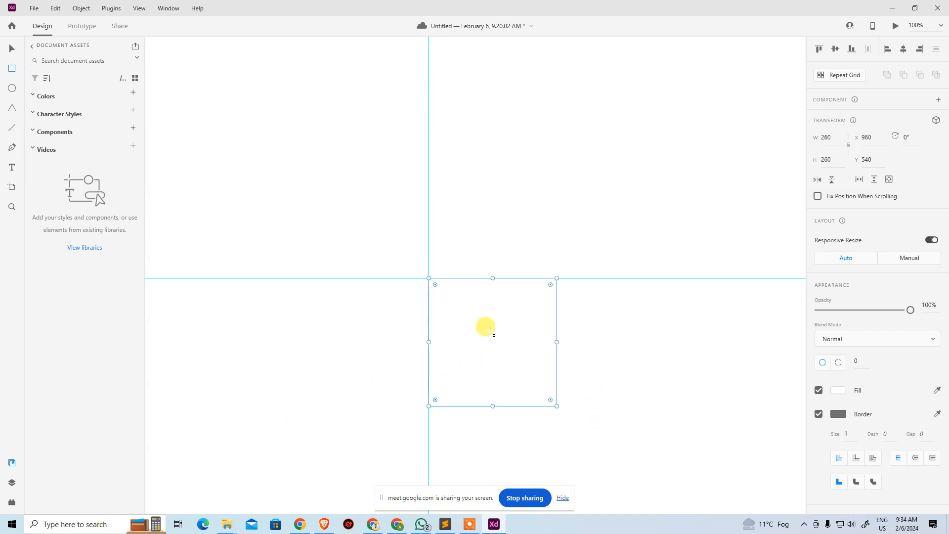
{"action": "key", "text": "Delete"}
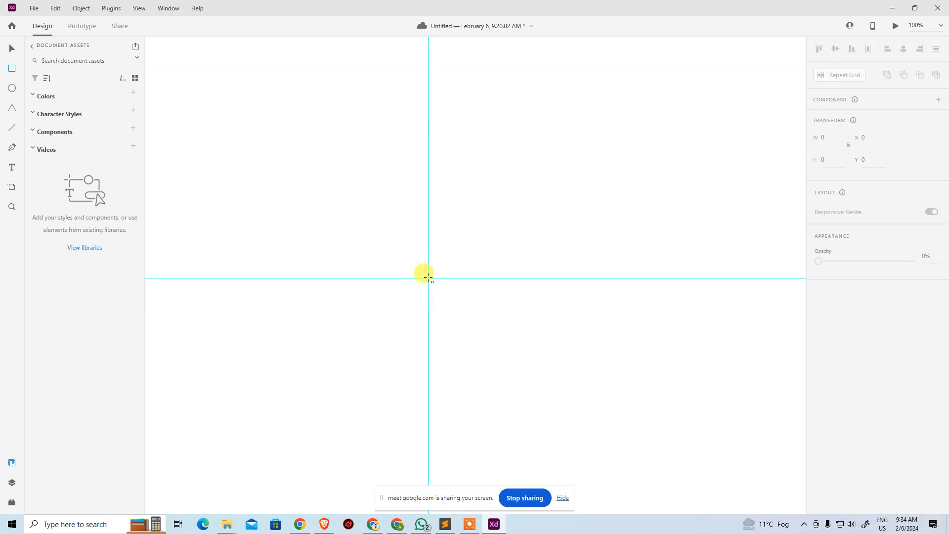
{"action": "left_click_drag", "start_coordinate": [428, 278], "coordinate": [572, 437]}
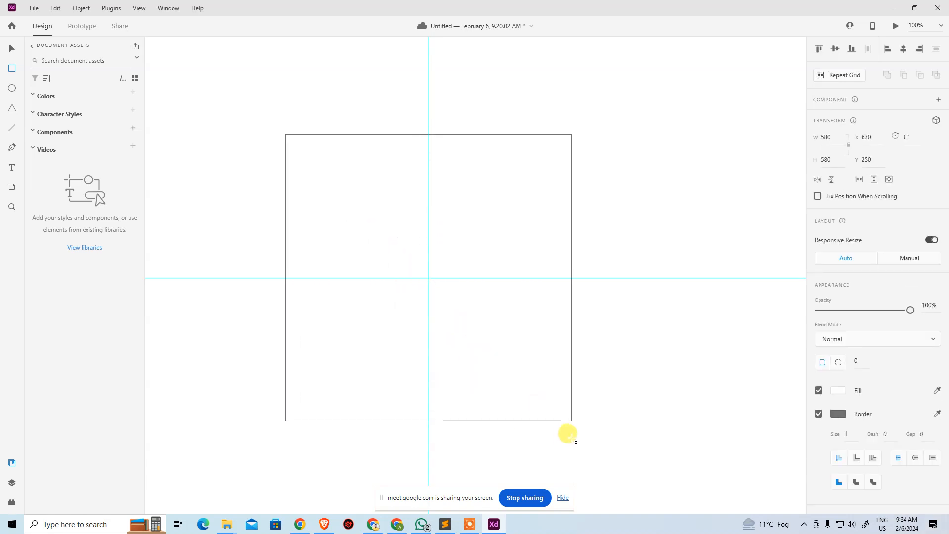
{"action": "key", "text": "Delete"}
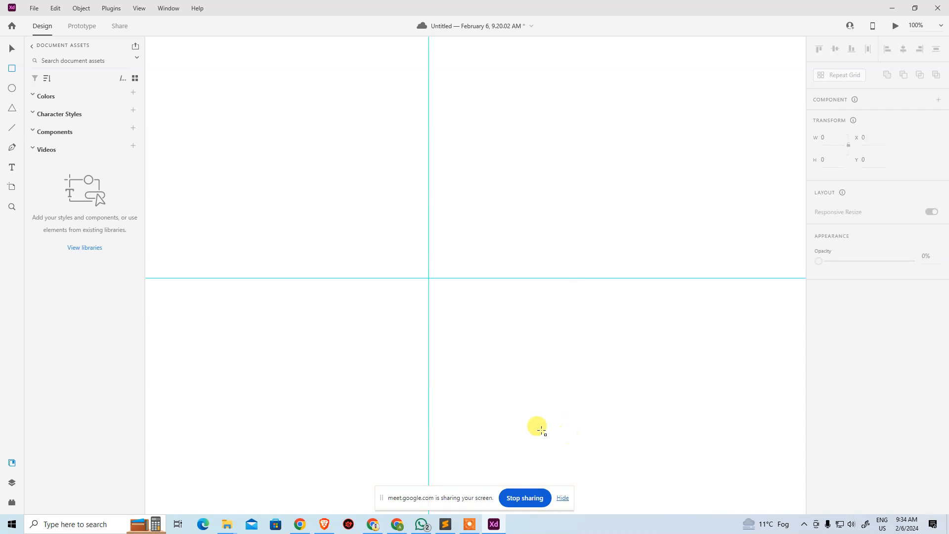
Draw a circle about 532 in diameter outward from its centre at the intersection of the two guides.
{"action": "key", "text": "ctrl+minus"}
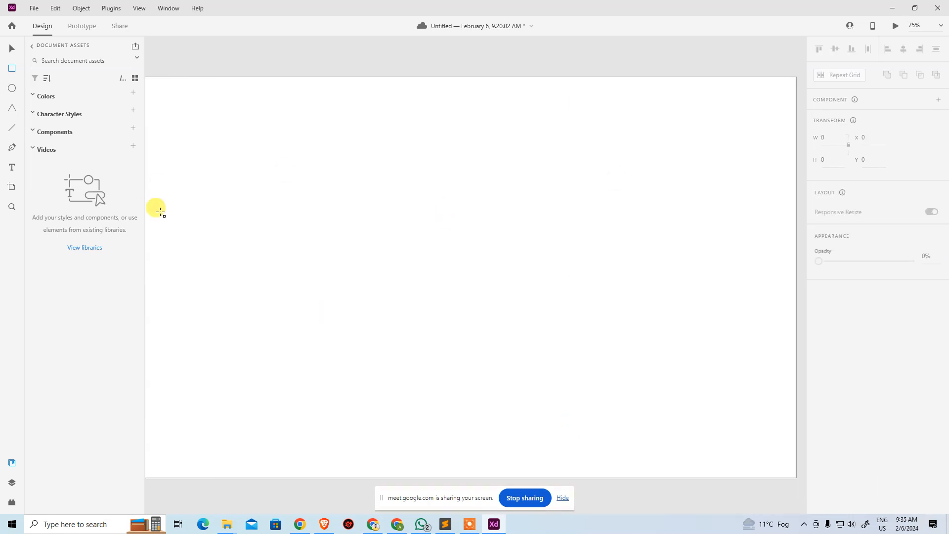
{"action": "key", "text": "ctrl+minus"}
{"action": "left_click", "coordinate": [18, 94]}
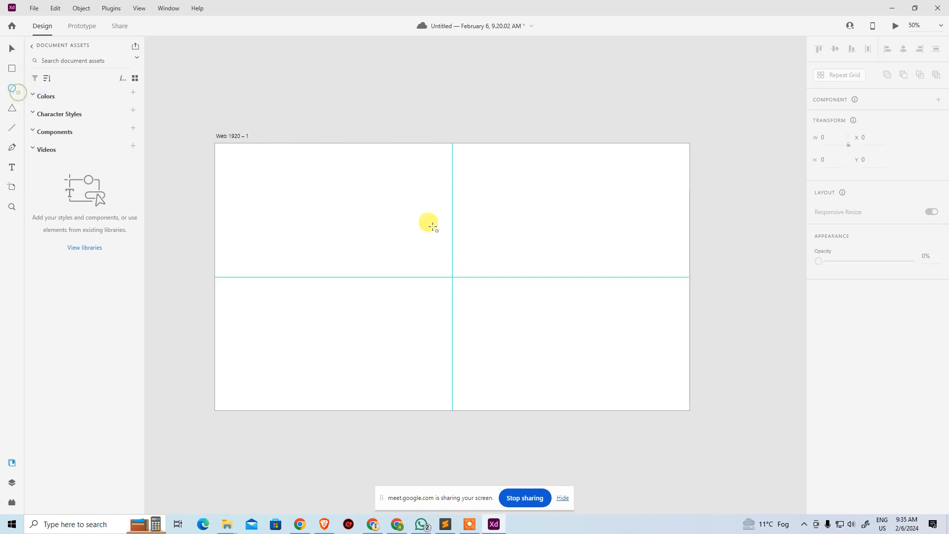
{"action": "left_click_drag", "start_coordinate": [453, 277], "coordinate": [587, 337]}
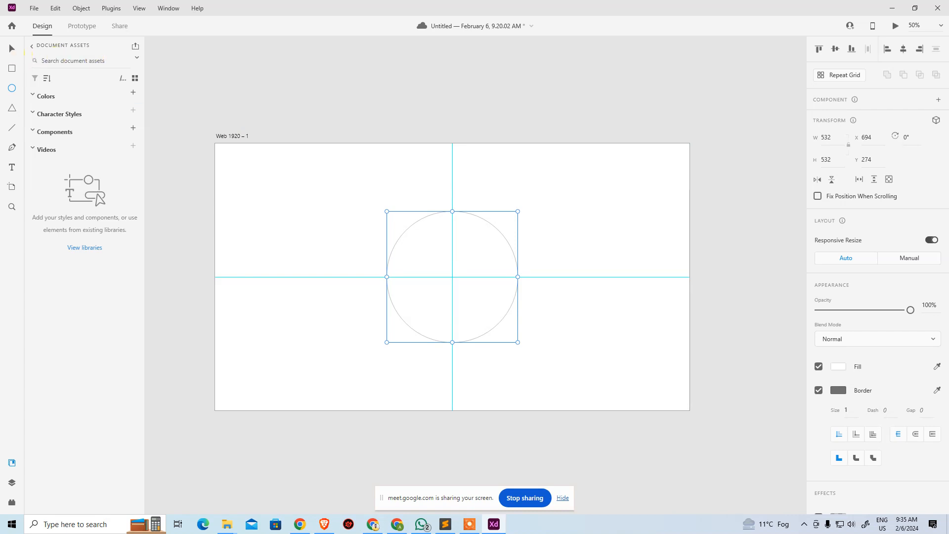
Fill the circle with a solid bright red.
{"action": "left_click", "coordinate": [547, 216]}
{"action": "left_click", "coordinate": [483, 248]}
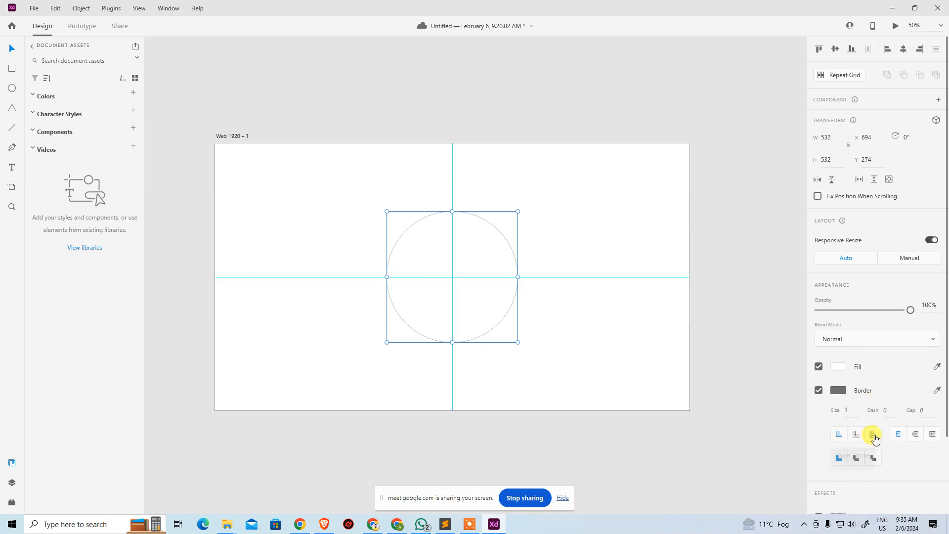
{"action": "left_click", "coordinate": [533, 310]}
{"action": "left_click", "coordinate": [506, 267]}
{"action": "left_click", "coordinate": [845, 370]}
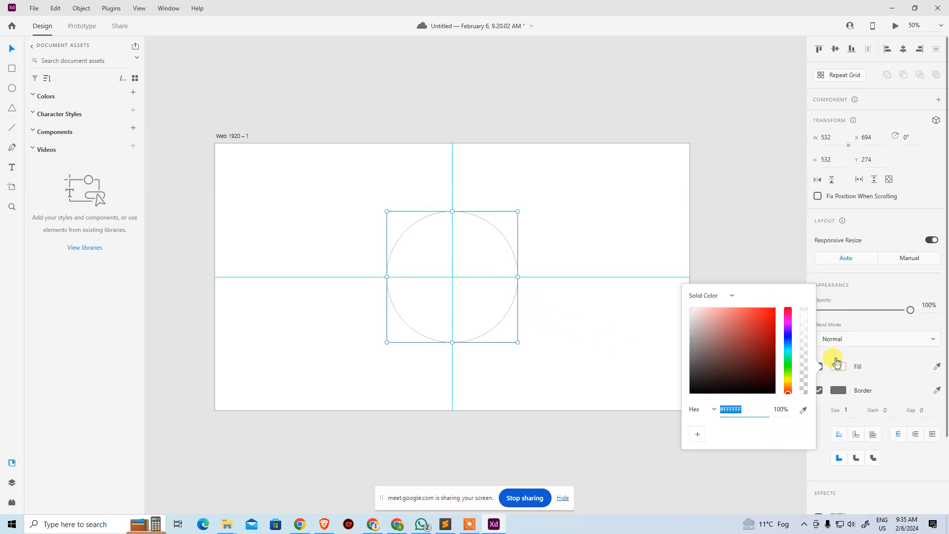
{"action": "left_click_drag", "start_coordinate": [764, 317], "coordinate": [780, 301]}
{"action": "left_click", "coordinate": [645, 212]}
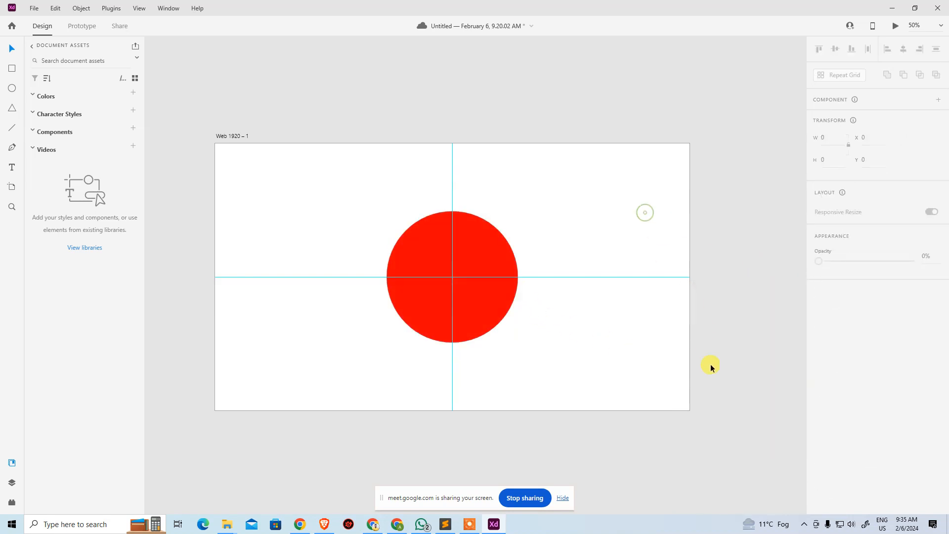
Set the circle's border size to 10.
{"action": "left_click", "coordinate": [488, 297]}
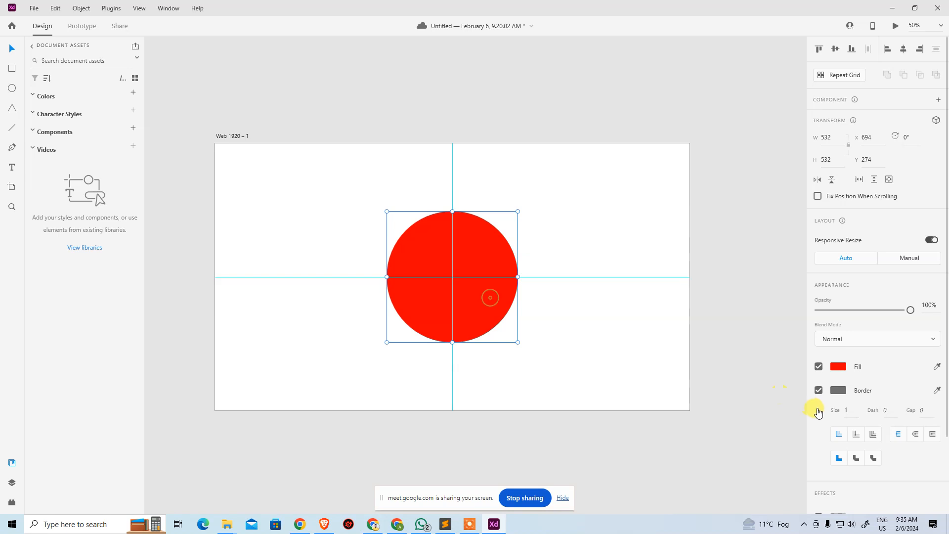
{"action": "left_click", "coordinate": [848, 411]}
{"action": "key", "text": "Return"}
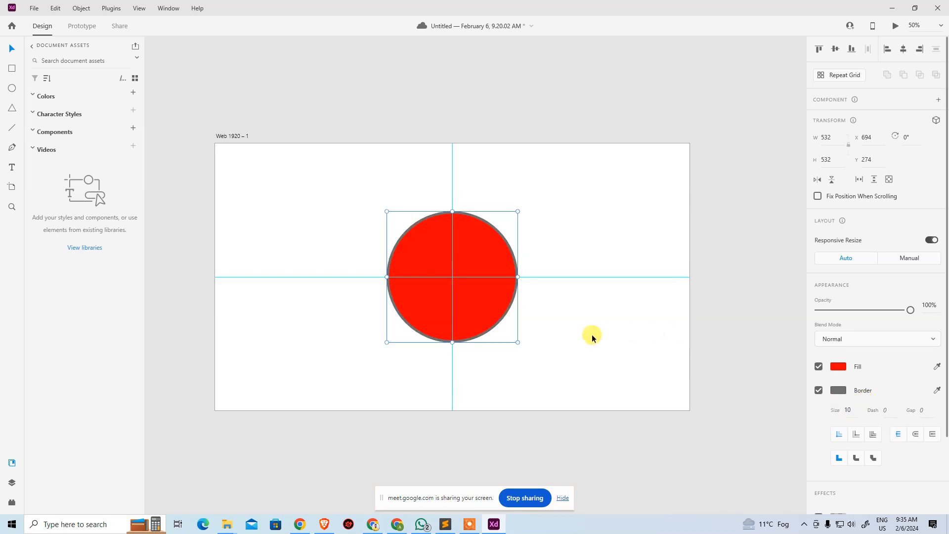
Compare the inner, outer and centre stroke alignments of the circle's border up close, and apply the centre stroke.
{"action": "left_click_drag", "start_coordinate": [500, 289], "coordinate": [552, 312]}
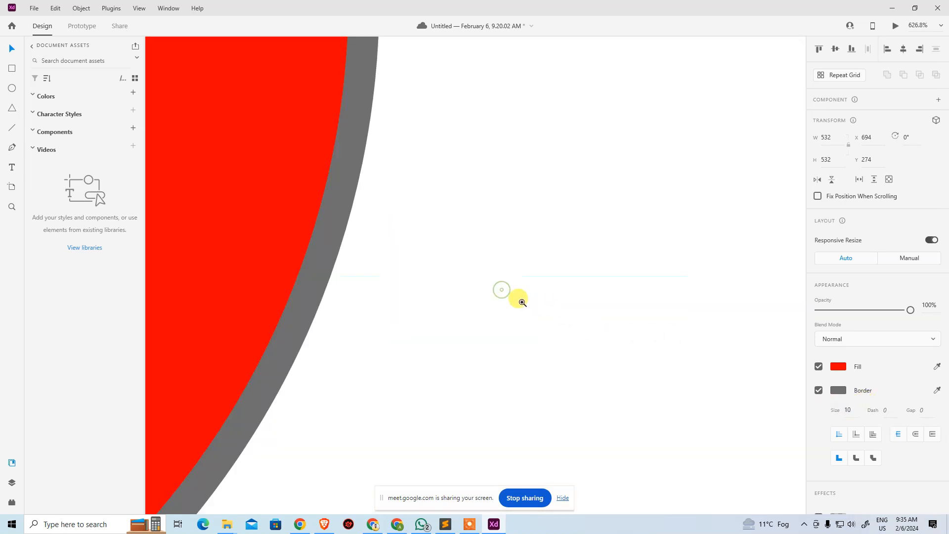
{"action": "left_click_drag", "start_coordinate": [359, 242], "coordinate": [579, 284]}
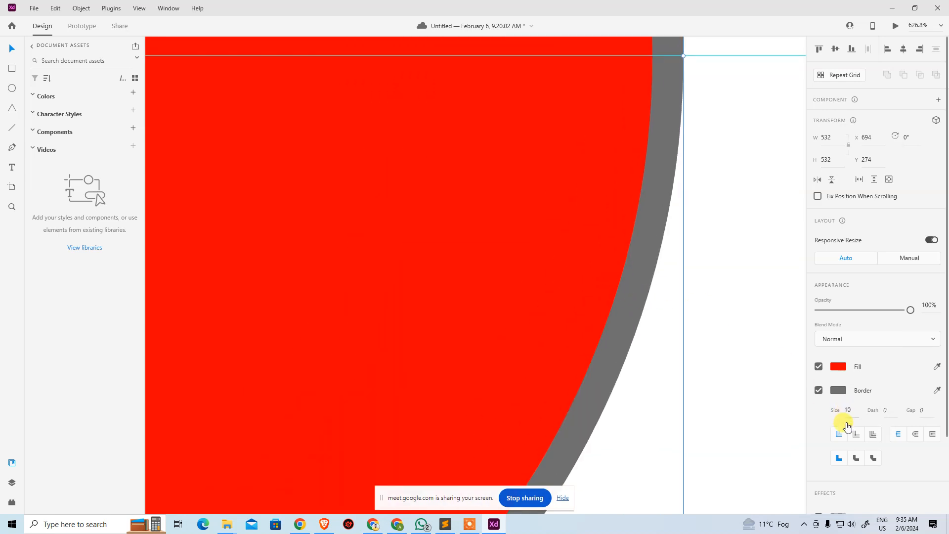
{"action": "left_click", "coordinate": [858, 438]}
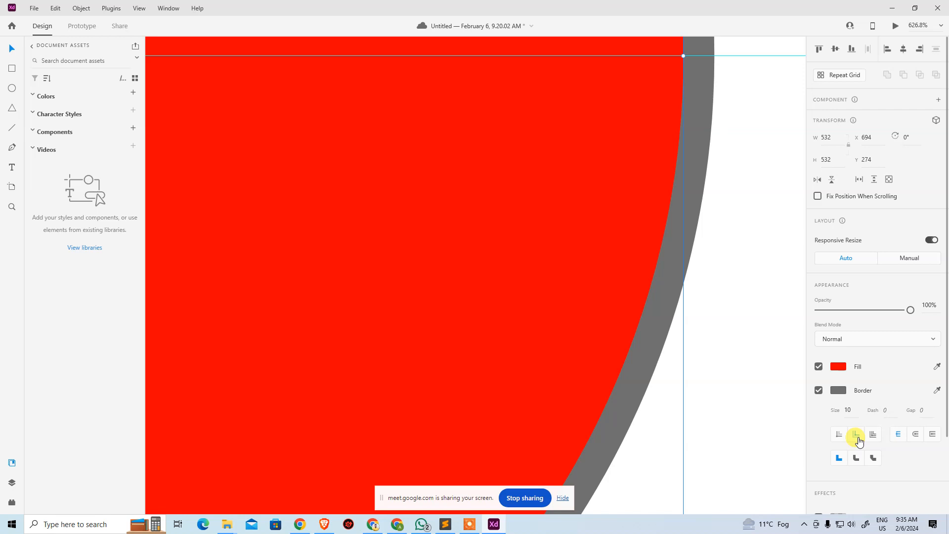
{"action": "left_click", "coordinate": [874, 438]}
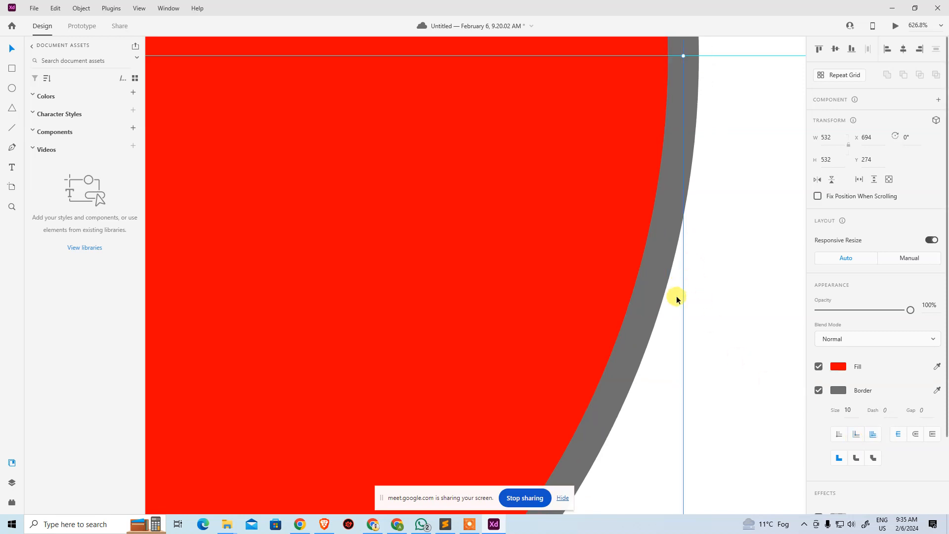
{"action": "scroll", "coordinate": [667, 187], "scroll_direction": "up", "scroll_amount": 5}
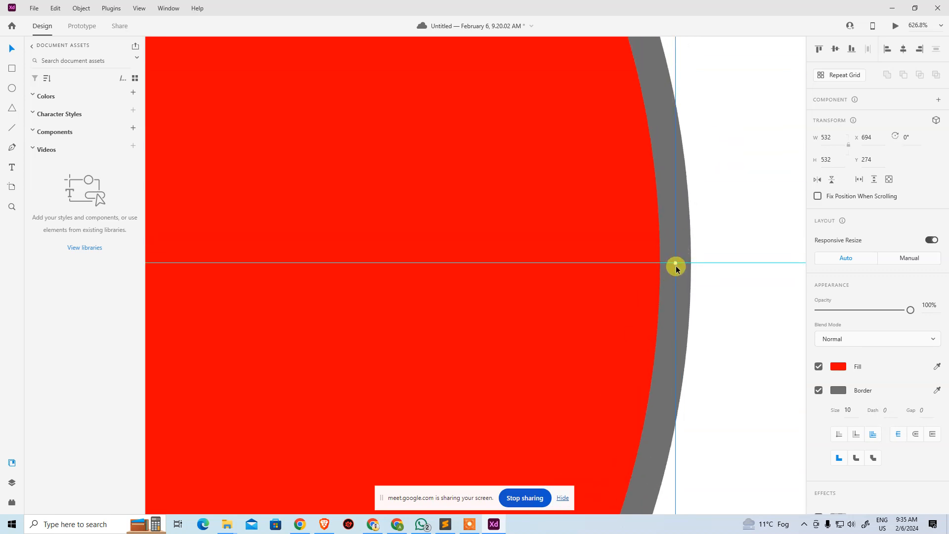
{"action": "left_click", "coordinate": [854, 437]}
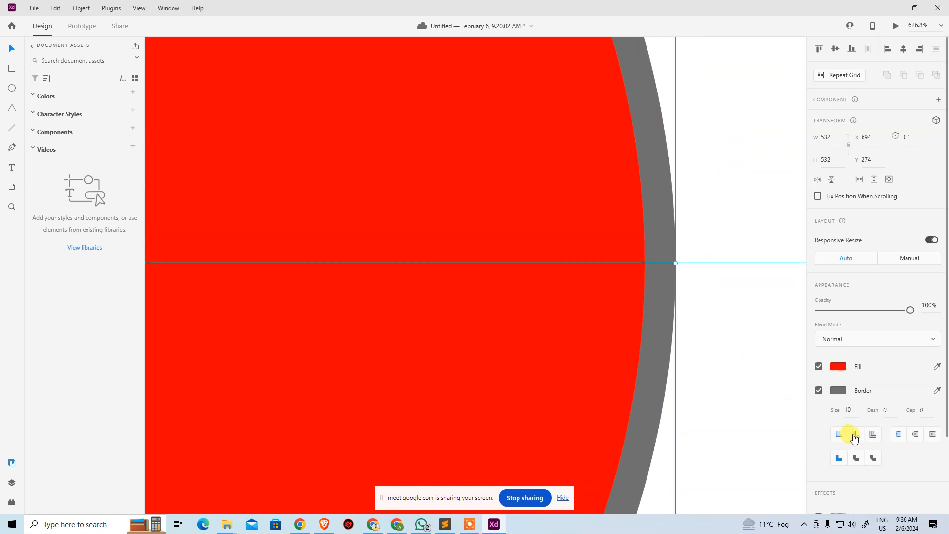
{"action": "left_click", "coordinate": [856, 435]}
{"action": "left_click", "coordinate": [873, 435]}
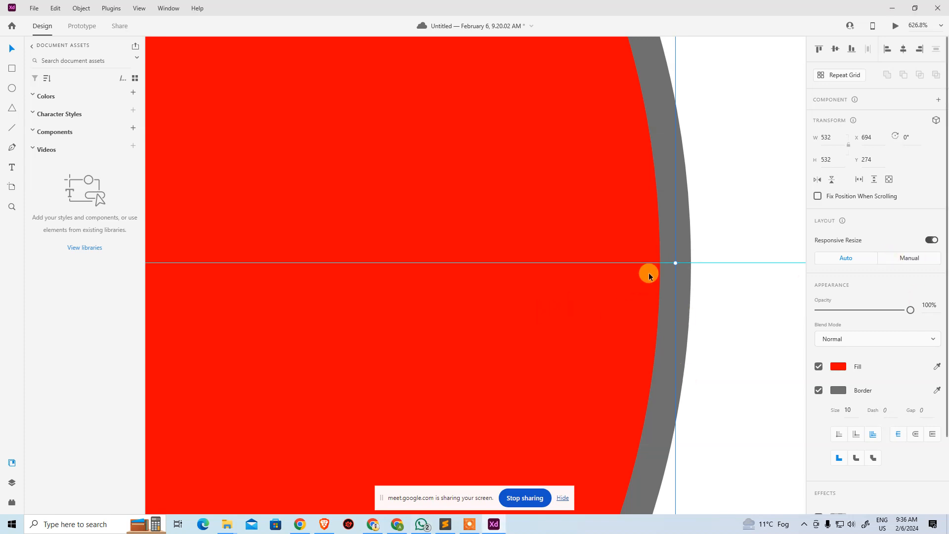
Move the circle toward the artboard's upper-left corner, to about X 55, Y 103.
{"action": "key", "text": "ctrl+0"}
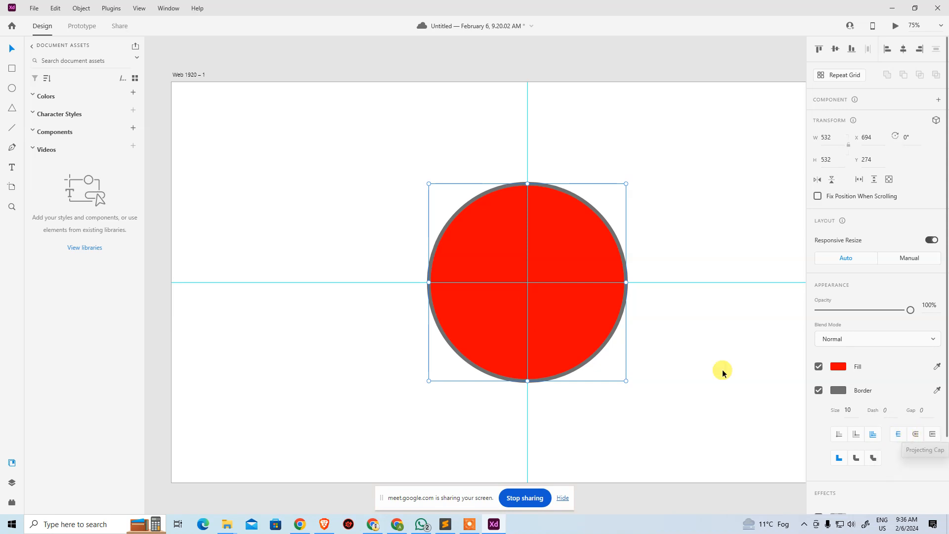
{"action": "left_click", "coordinate": [293, 152]}
{"action": "left_click_drag", "start_coordinate": [498, 257], "coordinate": [262, 193]}
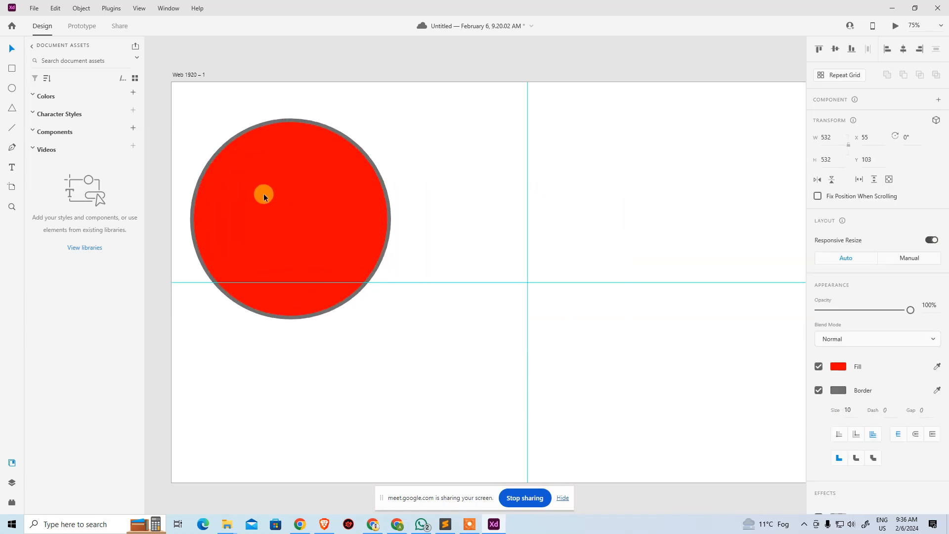
Draw a square of about 401 × 401 in the artboard area right of the vertical guide and fill it with dark red.
{"action": "left_click", "coordinate": [13, 68]}
{"action": "left_click_drag", "start_coordinate": [554, 133], "coordinate": [735, 280]}
{"action": "key", "text": "v"}
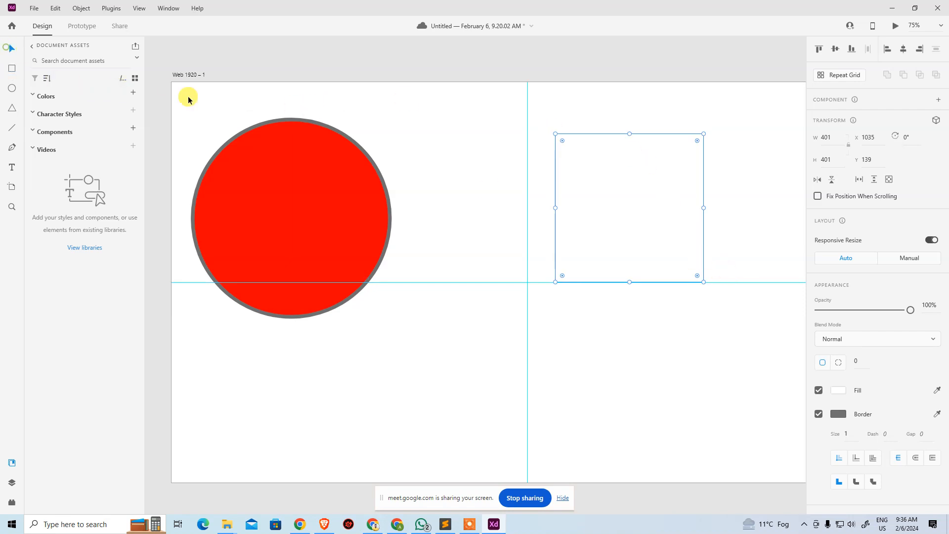
{"action": "left_click", "coordinate": [839, 390]}
{"action": "left_click", "coordinate": [761, 363]}
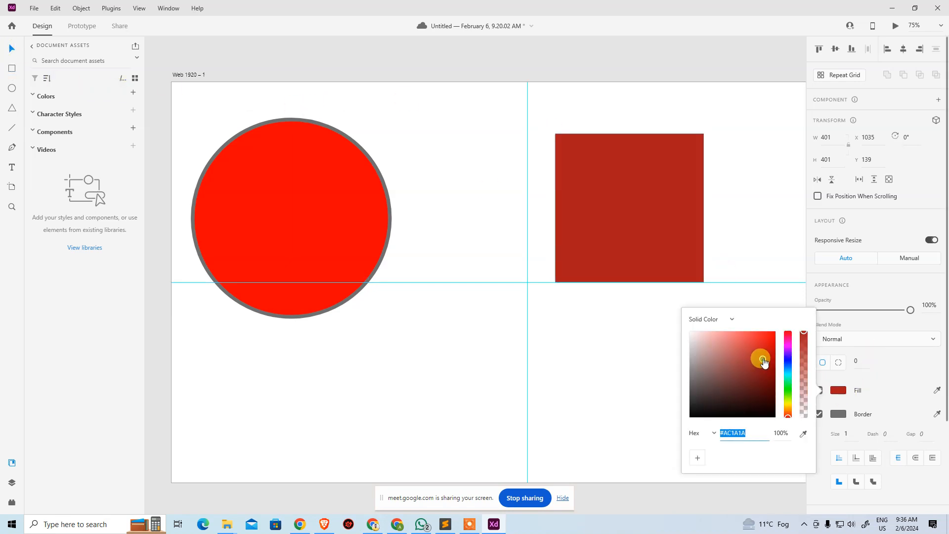
{"action": "left_click", "coordinate": [710, 211]}
{"action": "left_click", "coordinate": [685, 208]}
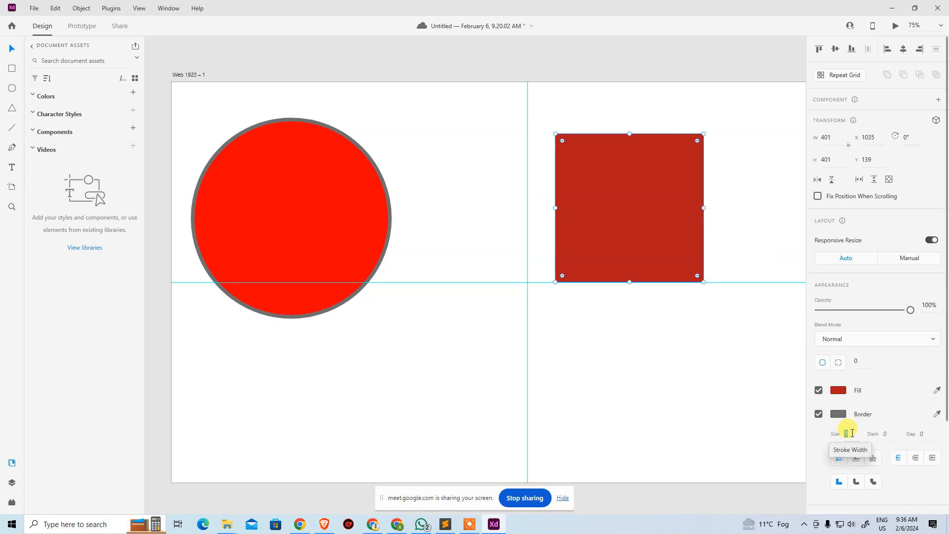
{"action": "key", "text": "5"}
{"action": "key", "text": "Return"}
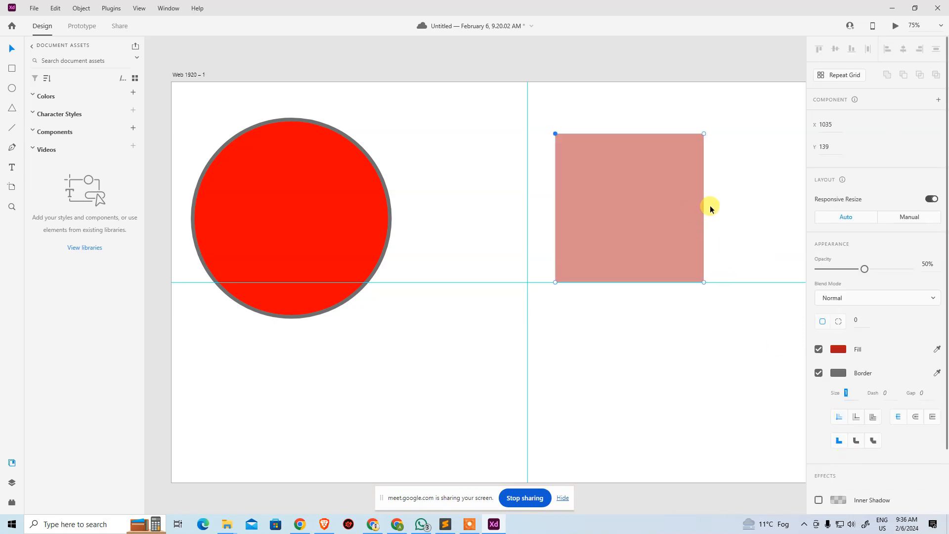
{"action": "key", "text": "Escape"}
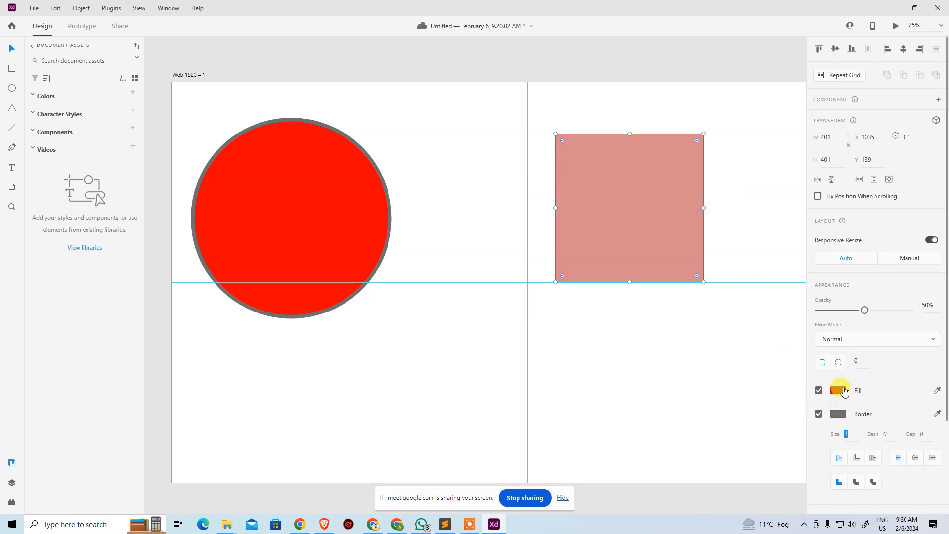
{"action": "left_click", "coordinate": [838, 390]}
{"action": "left_click", "coordinate": [769, 339]}
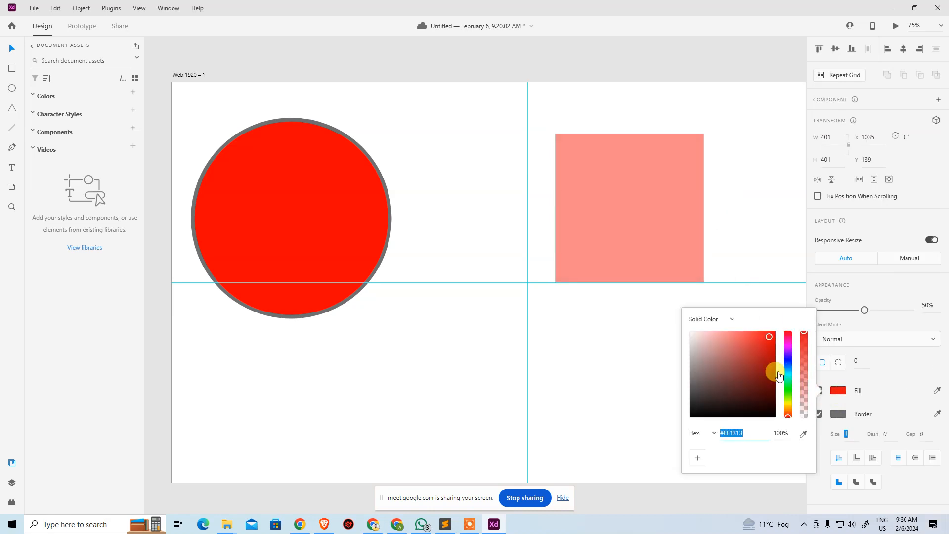
{"action": "left_click", "coordinate": [767, 345]}
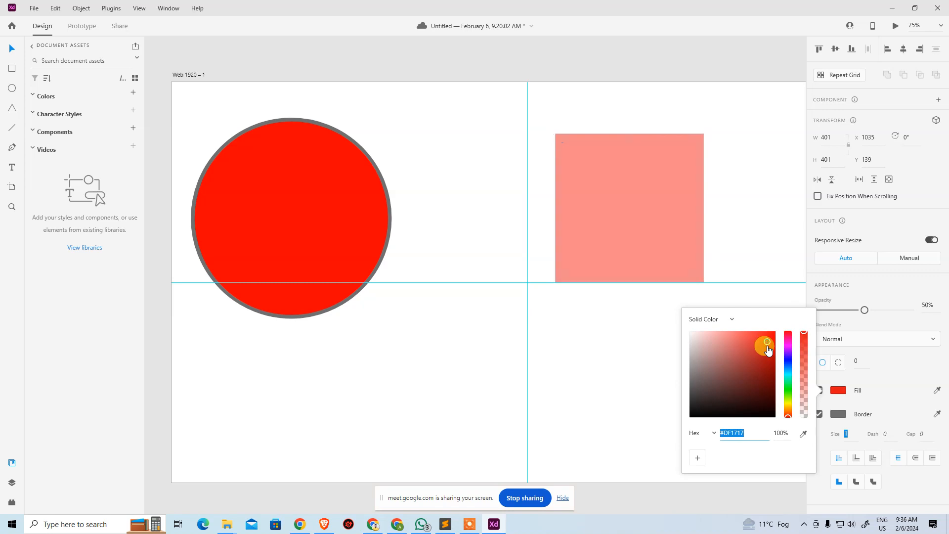
{"action": "left_click", "coordinate": [745, 226]}
{"action": "key", "text": "ctrl+z"}
{"action": "key", "text": "ctrl+z"}
{"action": "key", "text": "ctrl+z"}
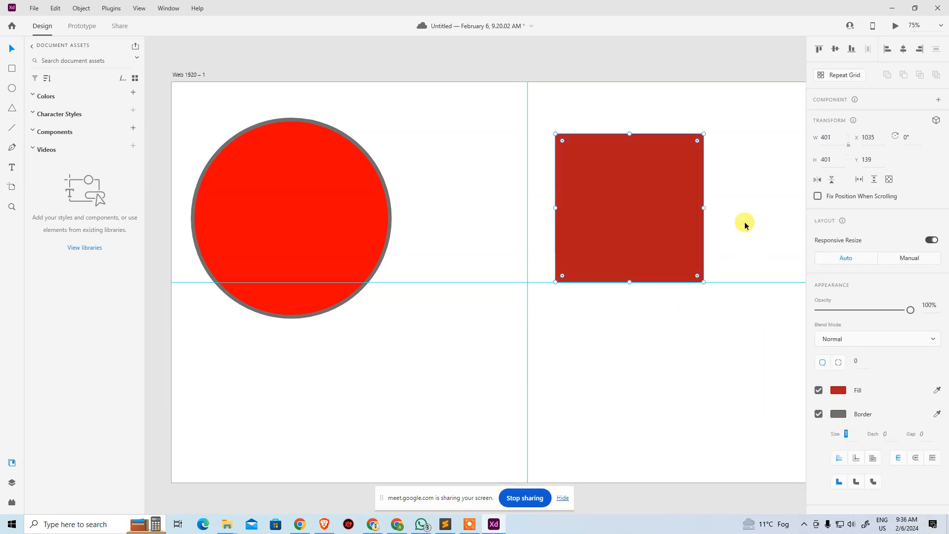
Fill the square with bright red and set its border size to 10.
{"action": "left_click", "coordinate": [840, 390]}
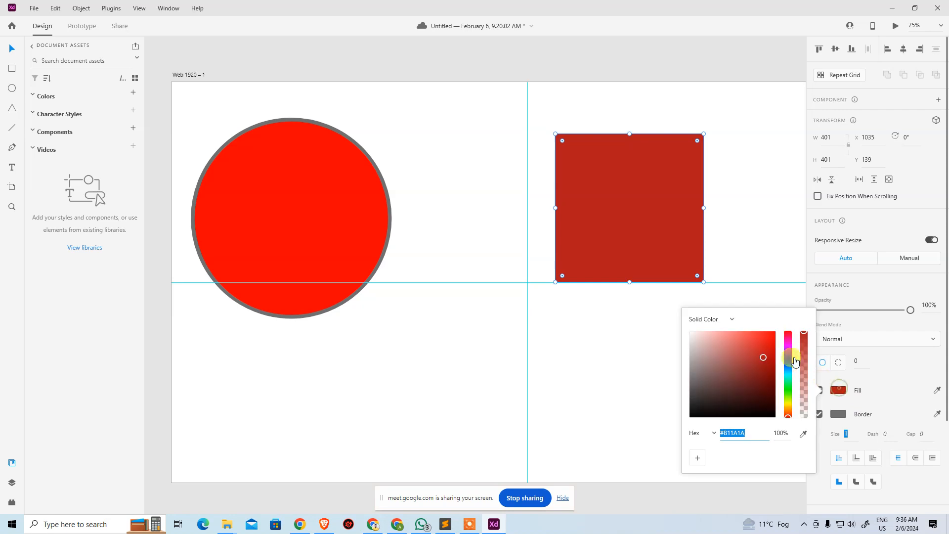
{"action": "left_click", "coordinate": [771, 332]}
{"action": "left_click", "coordinate": [693, 235]}
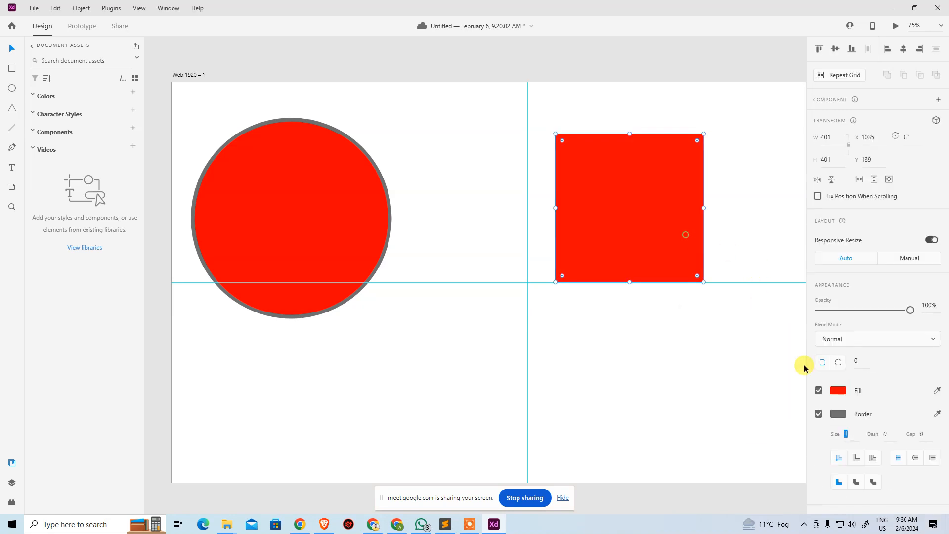
{"action": "left_click", "coordinate": [853, 435]}
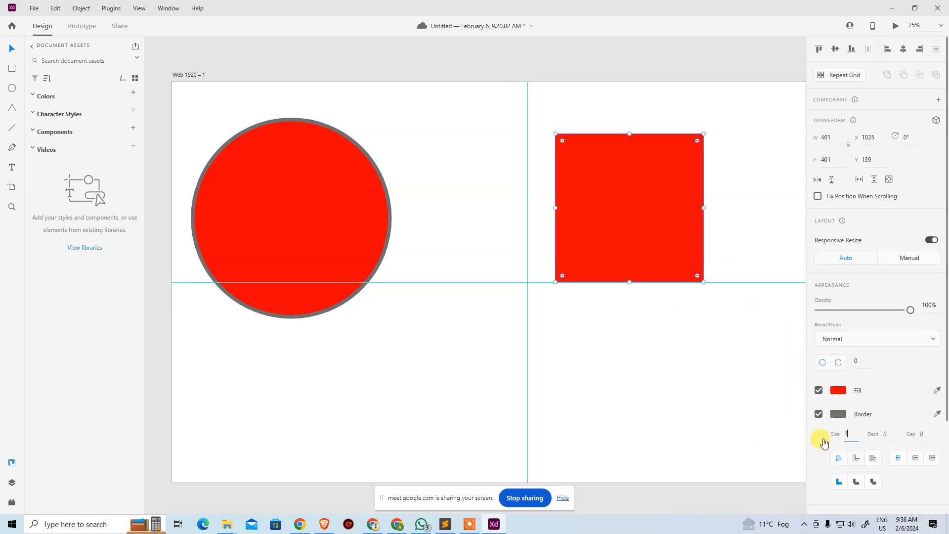
{"action": "type", "text": "10"}
{"action": "key", "text": "Return"}
{"action": "left_click", "coordinate": [763, 215]}
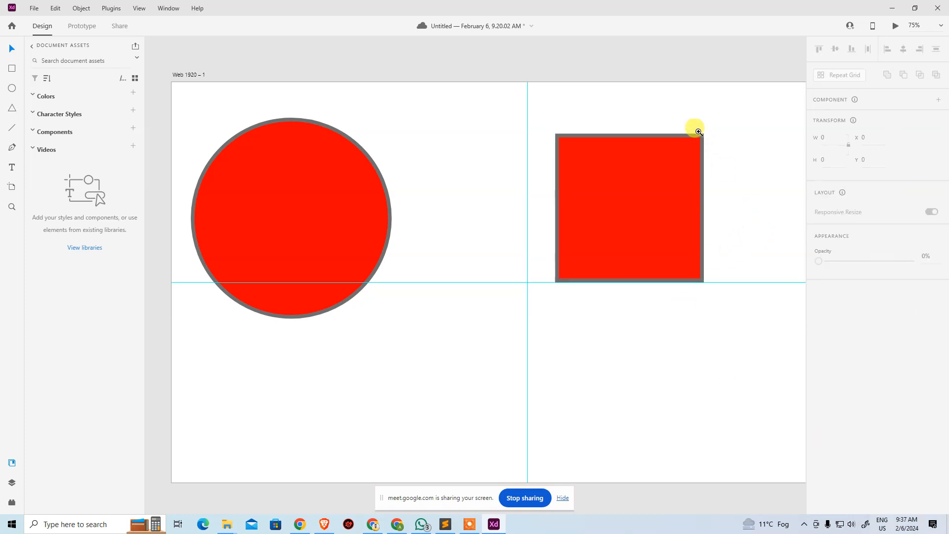
Compare the round and bevel joins on the square's upper-right corner up close, and apply the bevel join.
{"action": "left_click_drag", "start_coordinate": [693, 124], "coordinate": [725, 163]}
{"action": "left_click", "coordinate": [551, 230]}
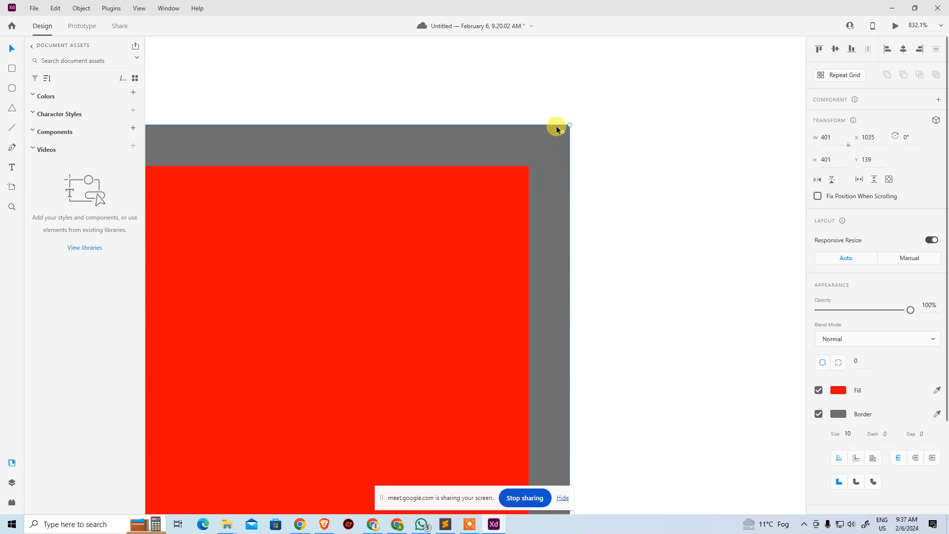
{"action": "left_click", "coordinate": [856, 483]}
{"action": "left_click", "coordinate": [873, 483]}
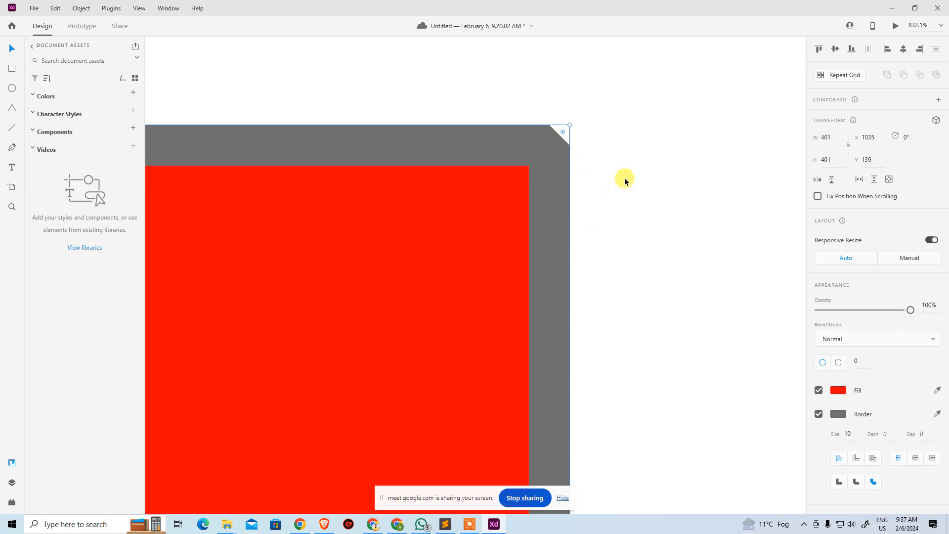
{"action": "key", "text": "ctrl+minus"}
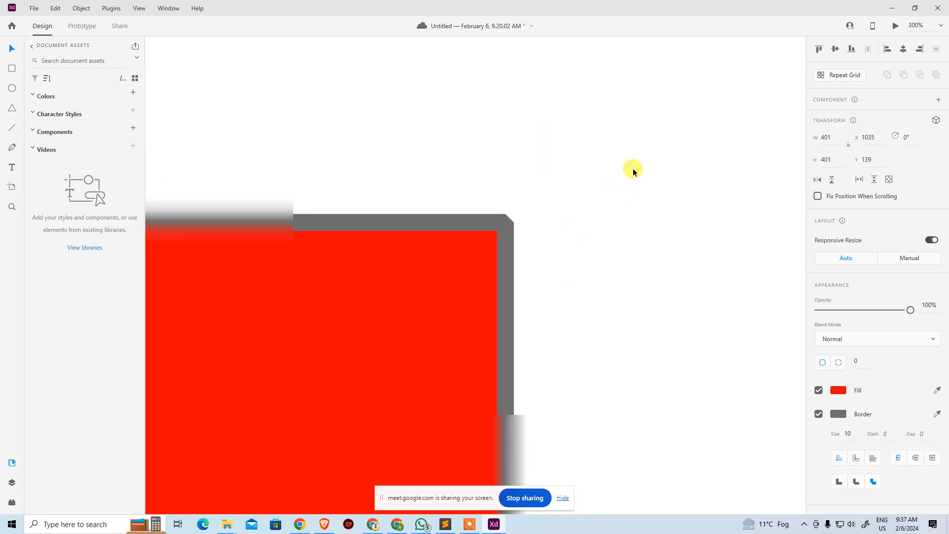
{"action": "left_click", "coordinate": [632, 168]}
Draw a horizontal line about 197 wide above the square's upper-right corner and try each stroke cap, ending with the round cap.
{"action": "left_click", "coordinate": [11, 127]}
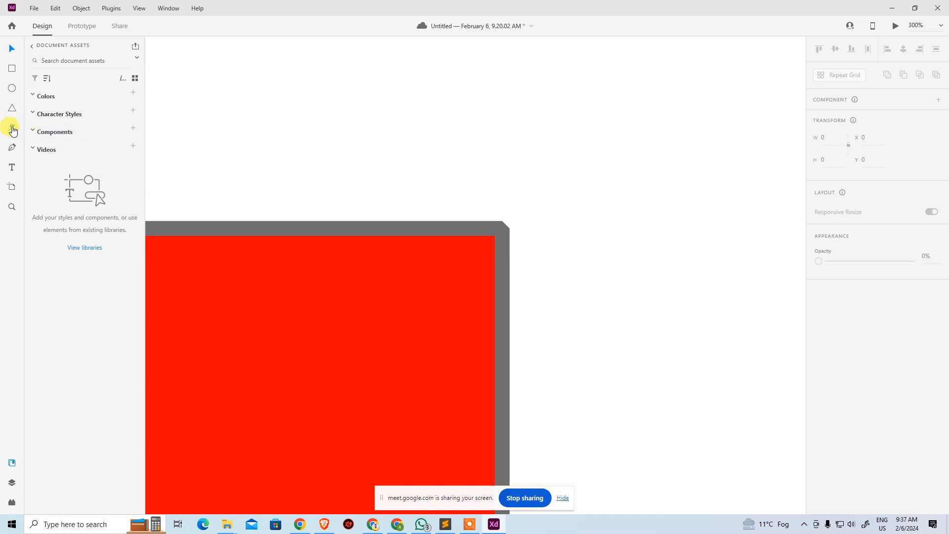
{"action": "mouse_move", "coordinate": [401, 159]}
{"action": "left_mouse_down"}
{"action": "mouse_move", "coordinate": [689, 159]}
{"action": "mouse_move", "coordinate": [709, 179]}
{"action": "left_mouse_up"}
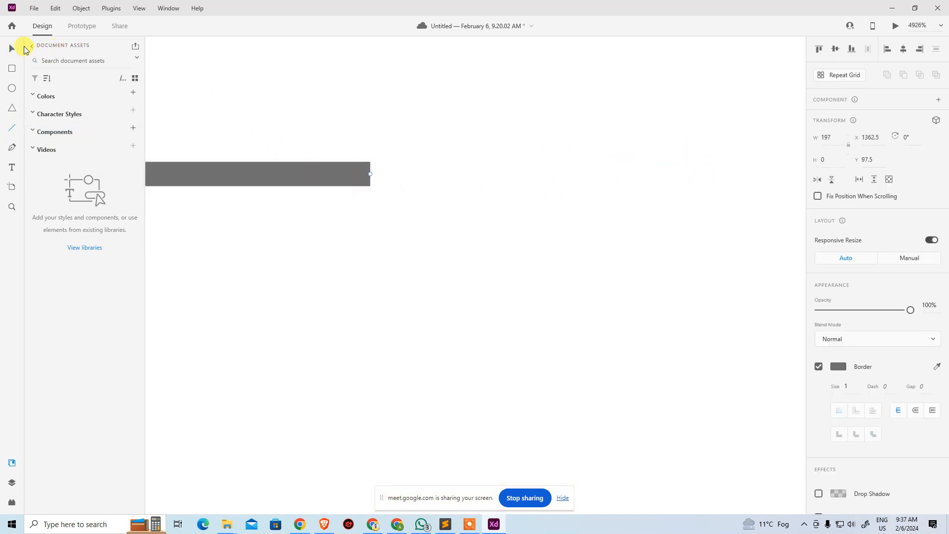
{"action": "left_click", "coordinate": [916, 410]}
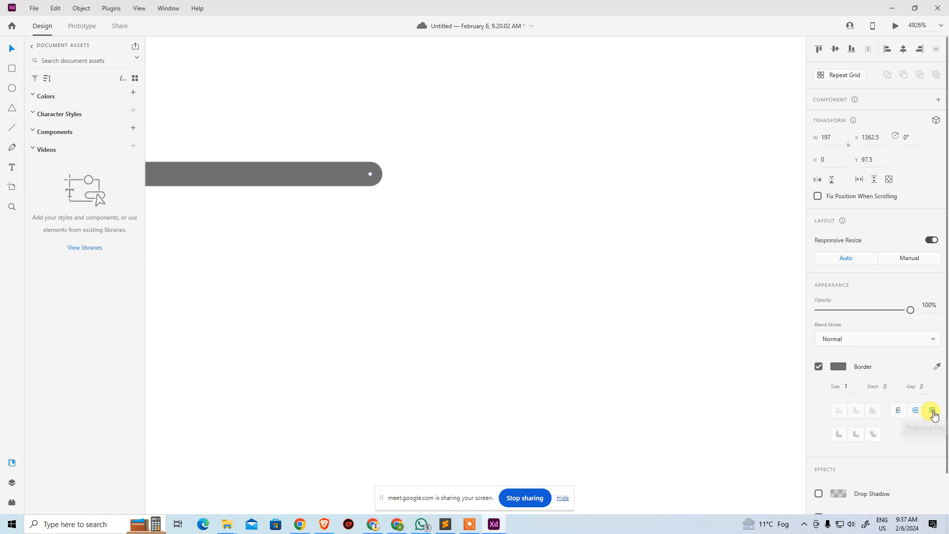
{"action": "left_click", "coordinate": [932, 411]}
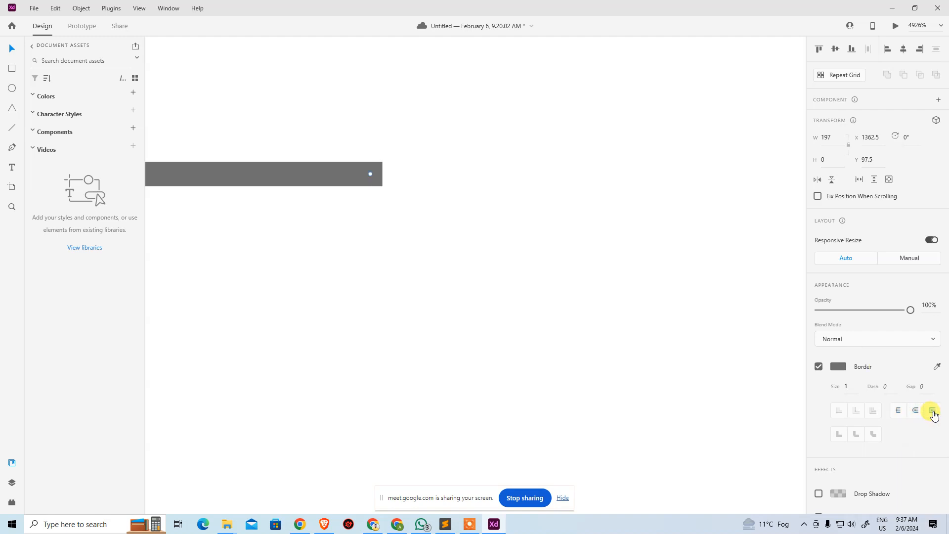
{"action": "left_click", "coordinate": [899, 412]}
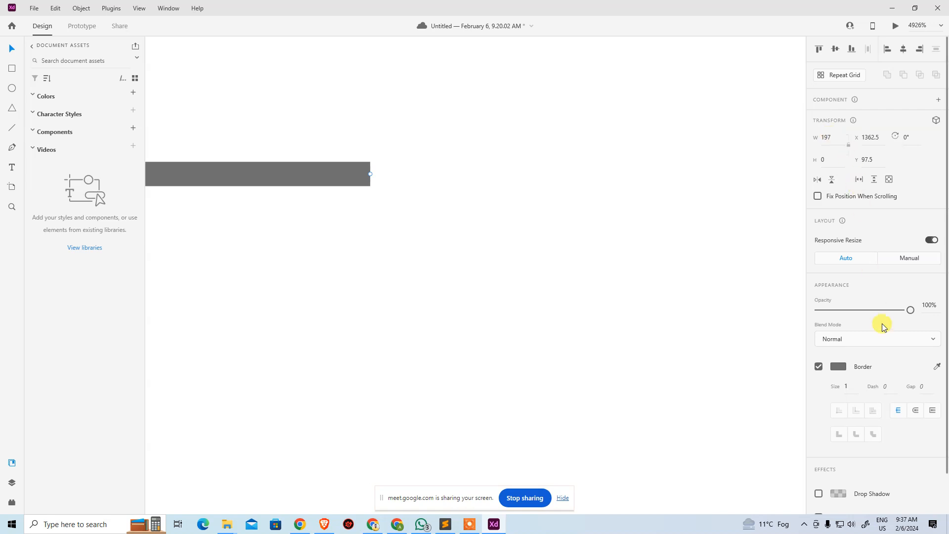
{"action": "left_click", "coordinate": [915, 411]}
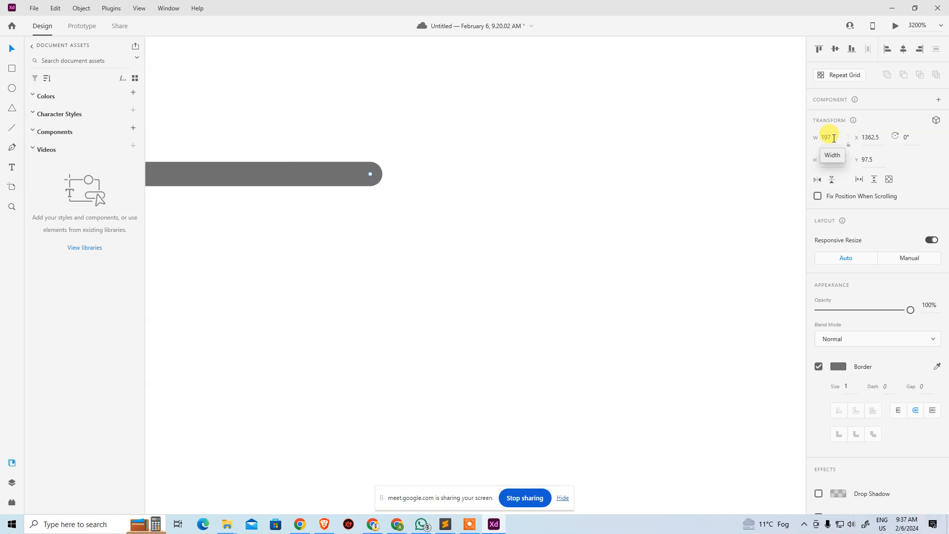
Give the square's border a dash of 6 and a gap of 6.
{"action": "key", "text": "ctrl+minus"}
{"action": "key", "text": "ctrl+minus"}
{"action": "left_click_drag", "start_coordinate": [520, 206], "coordinate": [715, 176]}
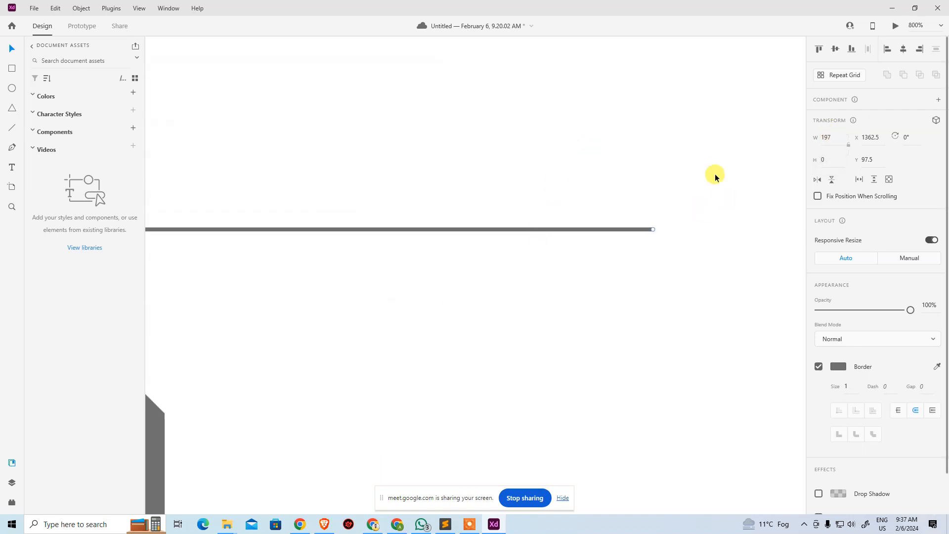
{"action": "key", "text": "ctrl+minus"}
{"action": "key", "text": "ctrl+minus"}
{"action": "left_click_drag", "start_coordinate": [394, 395], "coordinate": [734, 114]}
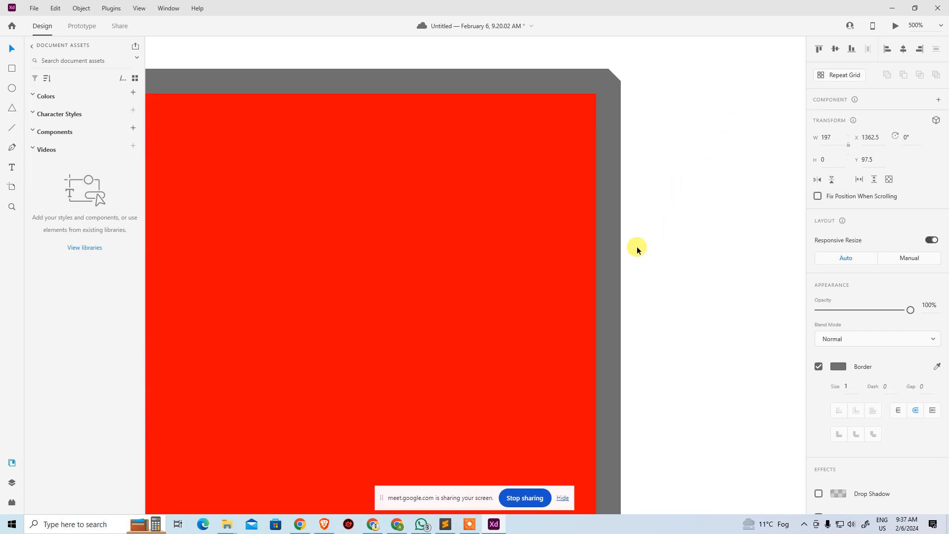
{"action": "left_click", "coordinate": [608, 263]}
{"action": "left_click", "coordinate": [873, 437]}
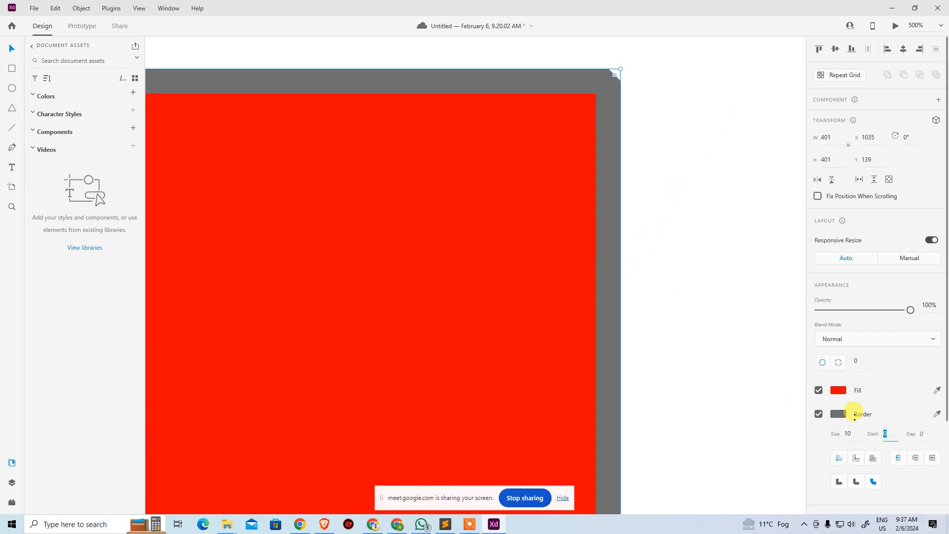
{"action": "key", "text": "Tab"}
{"action": "type", "text": "6"}
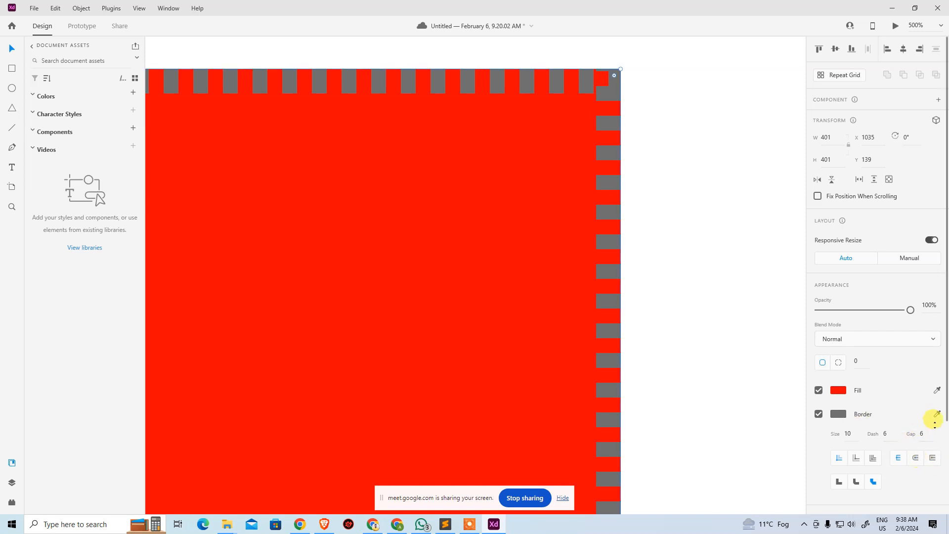
Set the dash length of the square's border to 12.
{"action": "left_click", "coordinate": [922, 433]}
{"action": "left_click", "coordinate": [882, 439]}
{"action": "type", "text": "12"}
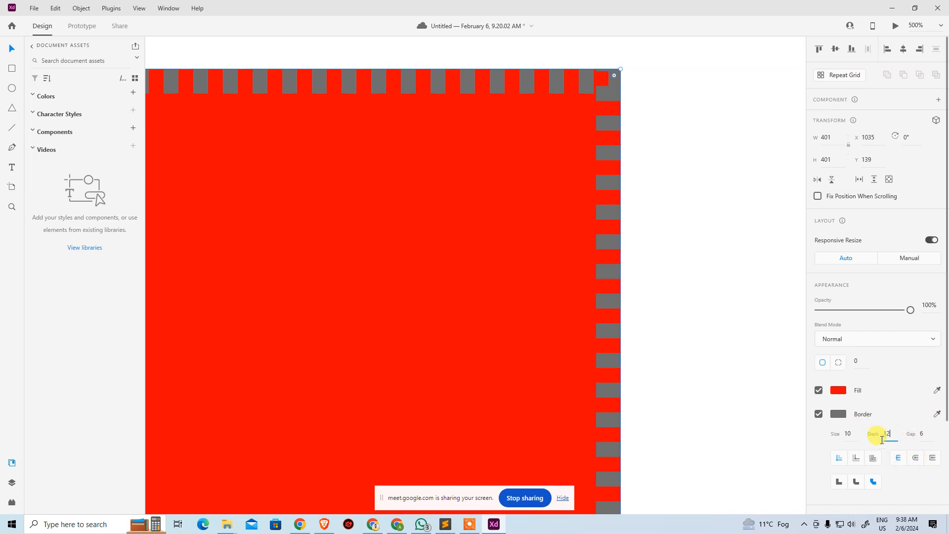
{"action": "key", "text": "Return"}
Apply the outer stroke alignment and the miter join to the square's dashed border.
{"action": "key", "text": "ctrl+minus"}
{"action": "key", "text": "ctrl+minus"}
{"action": "key", "text": "ctrl+minus"}
{"action": "key", "text": "ctrl+minus"}
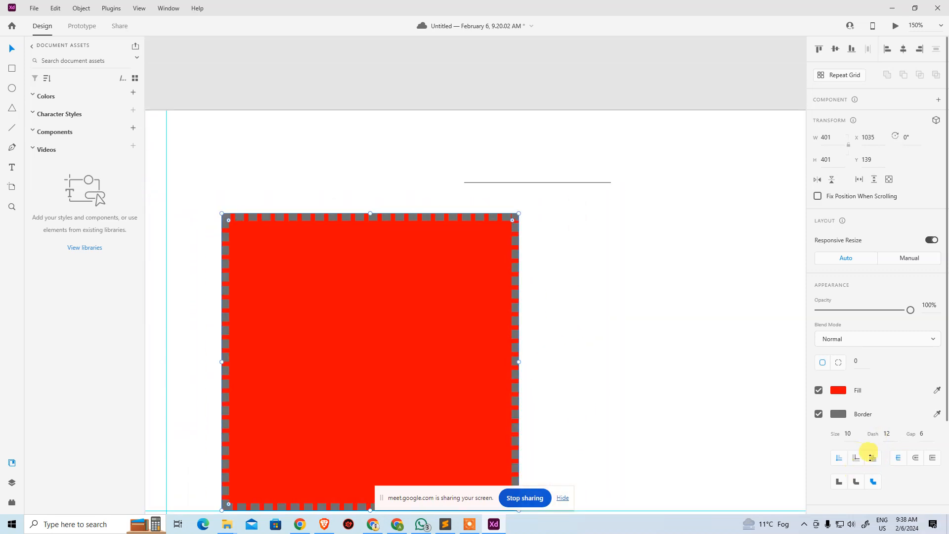
{"action": "left_click", "coordinate": [855, 456]}
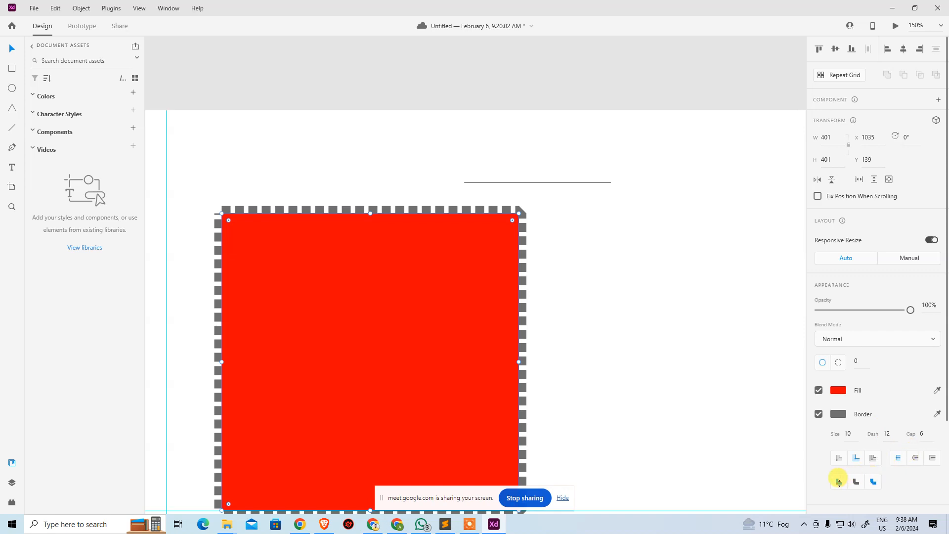
{"action": "left_click", "coordinate": [839, 482]}
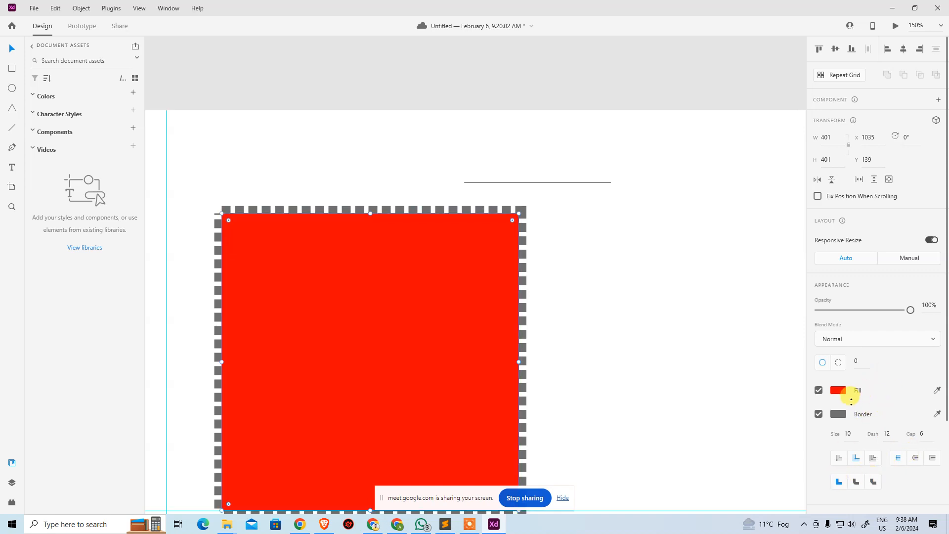
Set the square's border size to 5.
{"action": "left_click", "coordinate": [852, 433]}
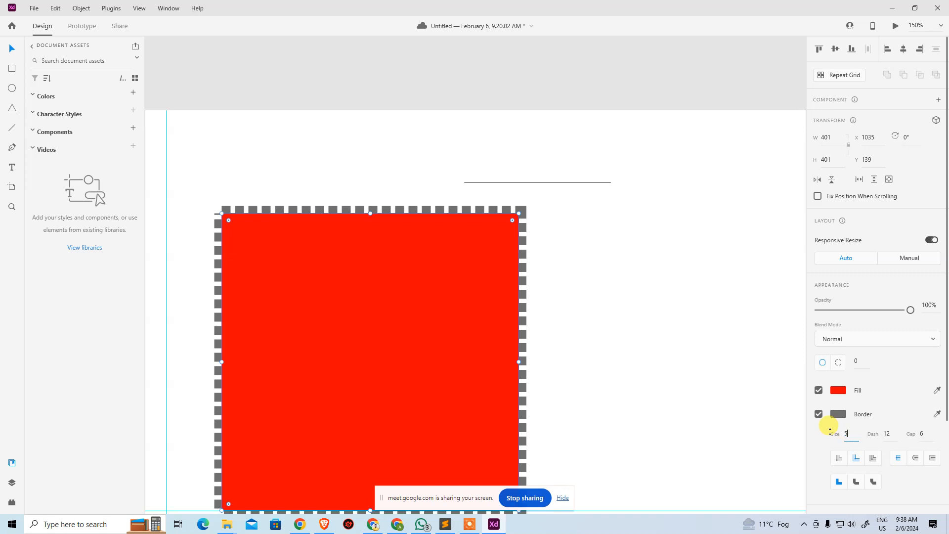
{"action": "key", "text": "Return"}
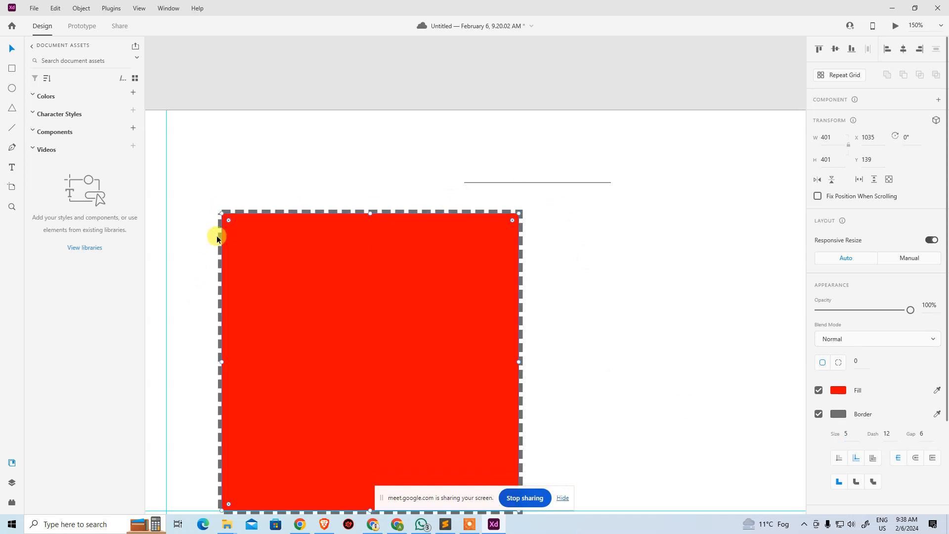
{"action": "left_click", "coordinate": [595, 352]}
{"action": "left_click_drag", "start_coordinate": [552, 344], "coordinate": [656, 231]}
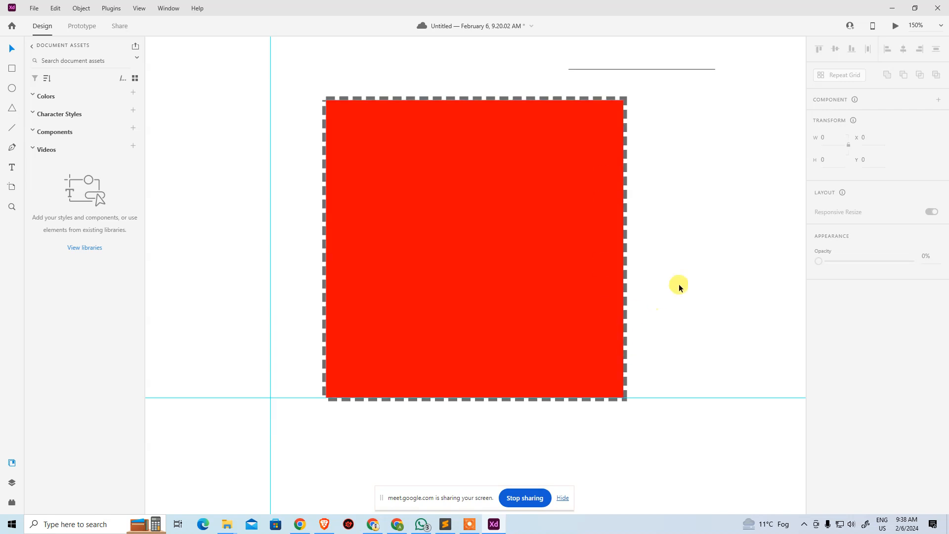
{"action": "left_click", "coordinate": [626, 312]}
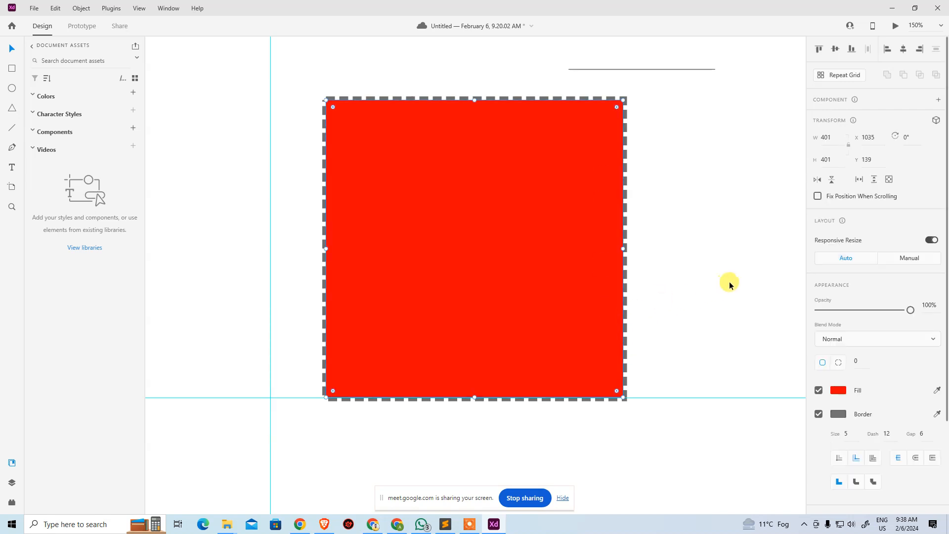
{"action": "scroll", "coordinate": [737, 292], "scroll_direction": "down", "scroll_amount": 1}
{"action": "scroll", "coordinate": [743, 303], "scroll_direction": "up", "scroll_amount": 2}
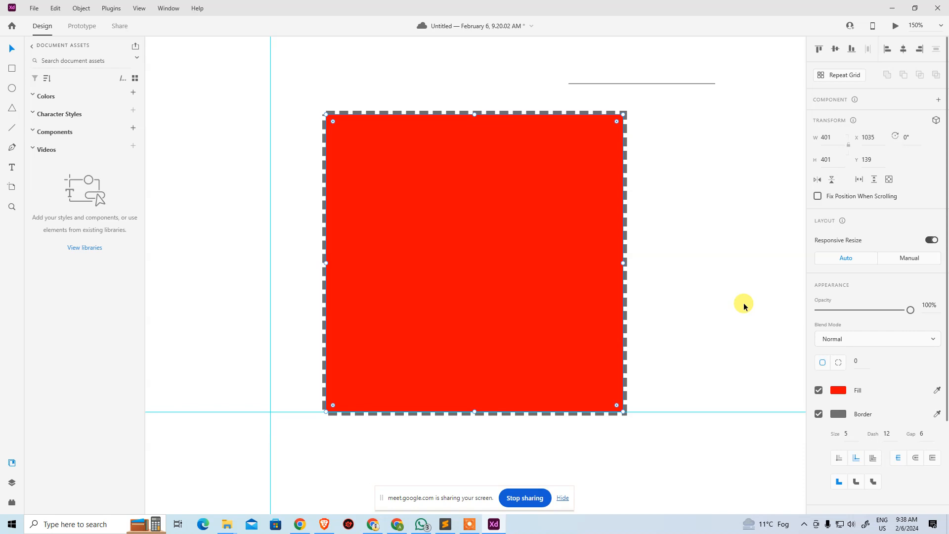
{"action": "scroll", "coordinate": [815, 377], "scroll_direction": "down", "scroll_amount": 3}
{"action": "scroll", "coordinate": [684, 377], "scroll_direction": "up", "scroll_amount": 3}
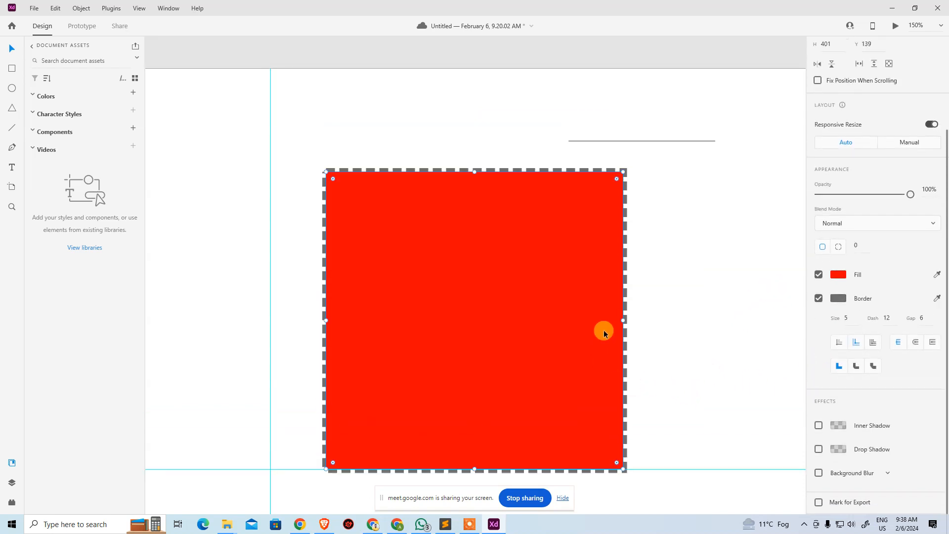
Delete the red square with the dashed border and the thin line above it.
{"action": "left_click", "coordinate": [657, 307]}
{"action": "left_click", "coordinate": [492, 226]}
{"action": "key", "text": "Delete"}
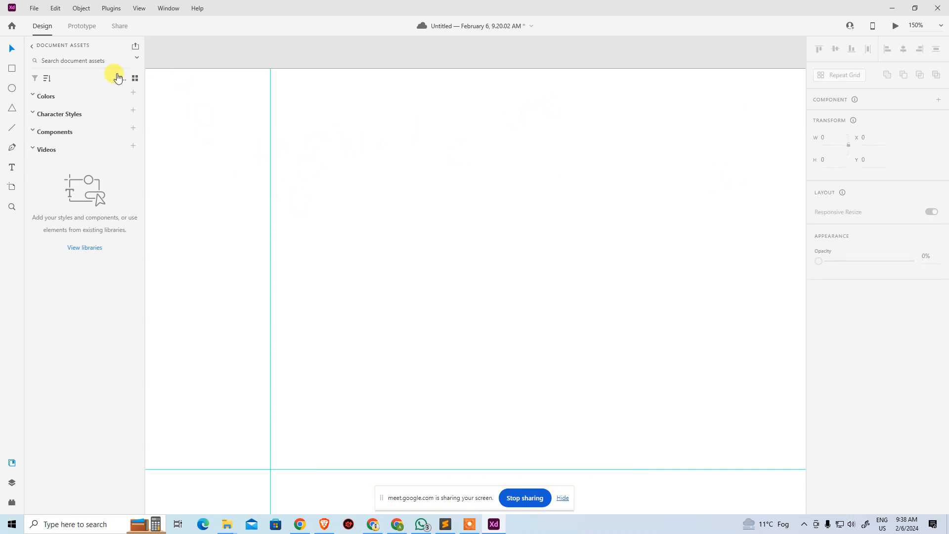
Draw a polygon about 223 by 193 on the empty artboard and set its corner count to 5.
{"action": "left_click", "coordinate": [12, 108]}
{"action": "left_click_drag", "start_coordinate": [482, 201], "coordinate": [644, 403]}
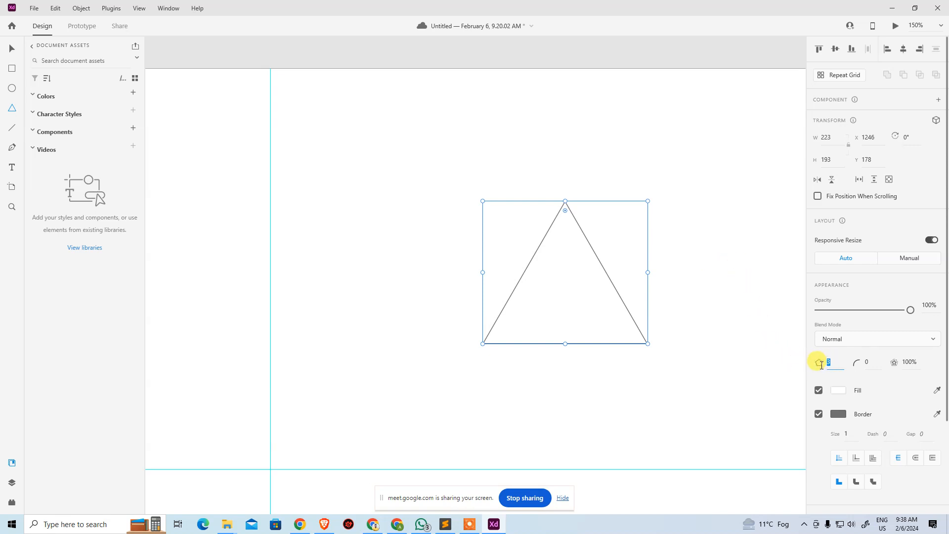
{"action": "type", "text": "5"}
{"action": "key", "text": "Return"}
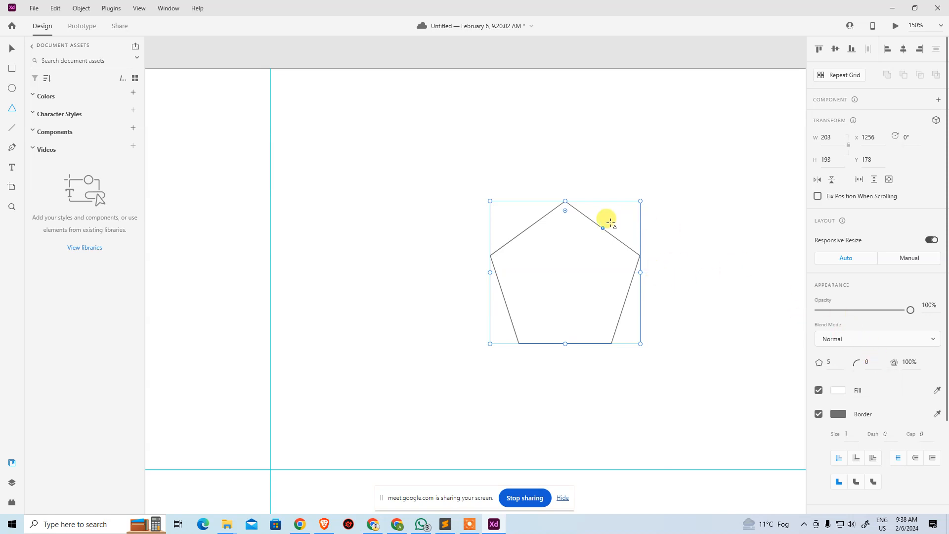
Turn the pentagon into a star with a 36% star ratio and round its corners to a radius of 6.
{"action": "left_click_drag", "start_coordinate": [564, 210], "coordinate": [575, 179]}
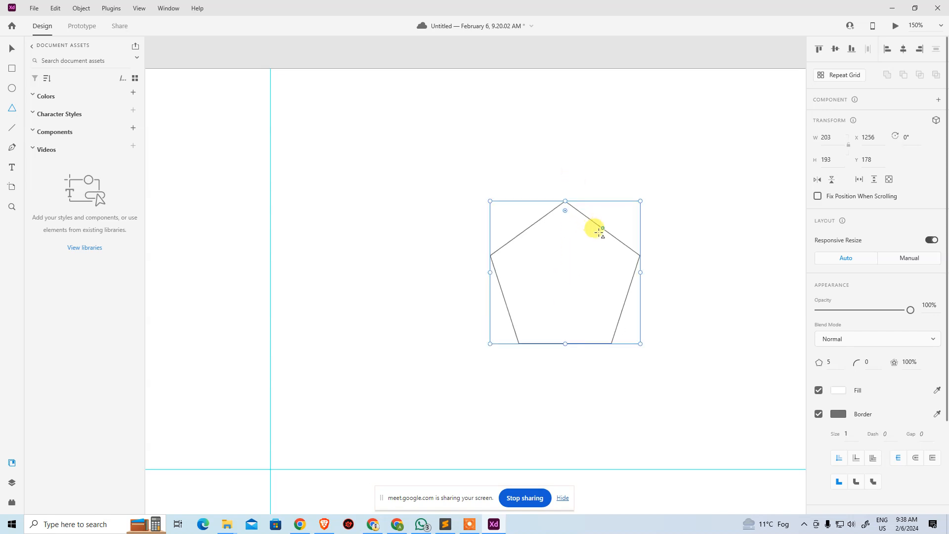
{"action": "left_click_drag", "start_coordinate": [602, 229], "coordinate": [593, 273]}
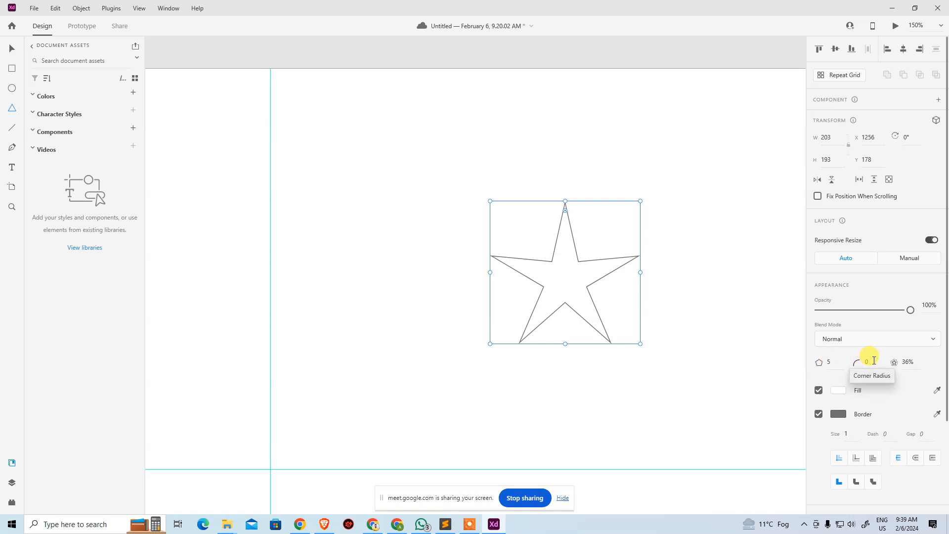
{"action": "mouse_move", "coordinate": [565, 210]}
{"action": "left_mouse_down"}
{"action": "mouse_move", "coordinate": [566, 234]}
{"action": "mouse_move", "coordinate": [567, 212]}
{"action": "mouse_move", "coordinate": [565, 221]}
{"action": "left_mouse_up"}
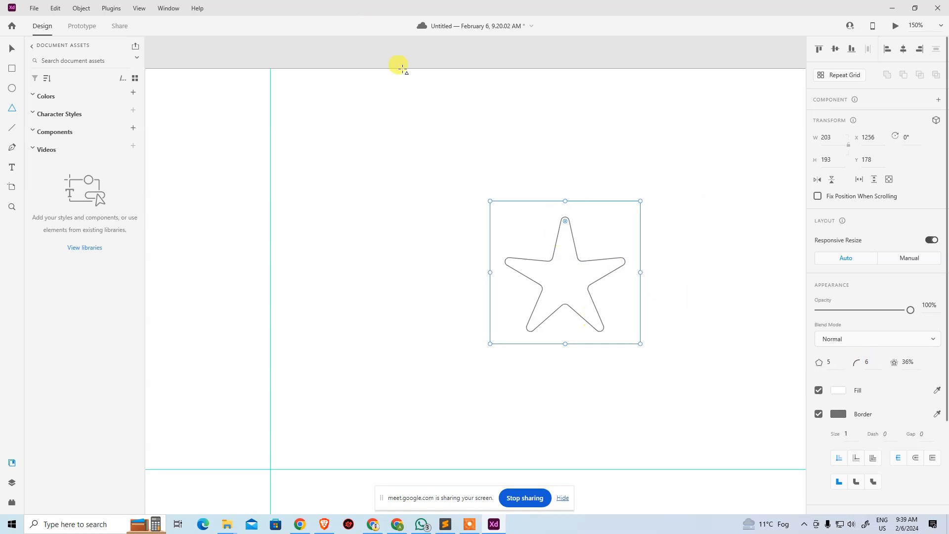
Delete the rounded star from the artboard.
{"action": "left_click", "coordinate": [12, 48]}
{"action": "left_click", "coordinate": [450, 153]}
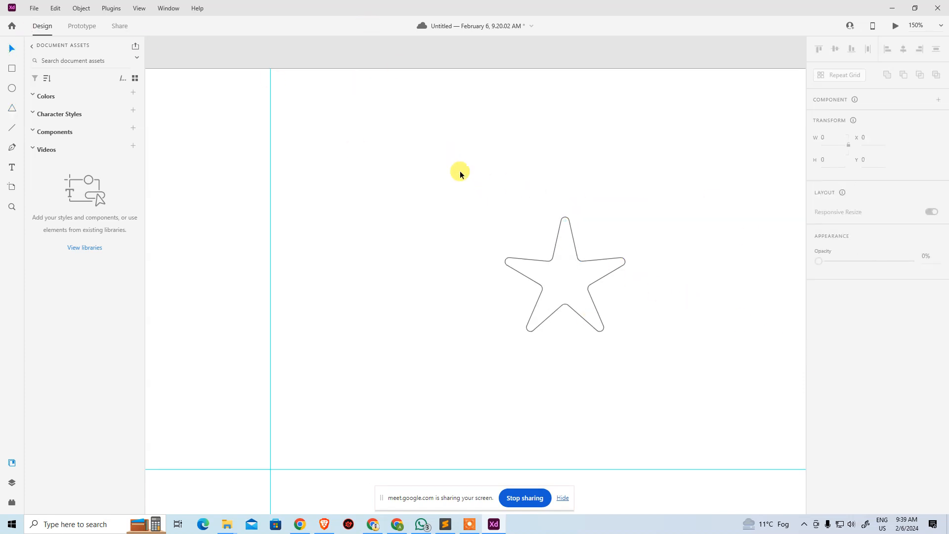
{"action": "left_click_drag", "start_coordinate": [460, 174], "coordinate": [658, 345]}
{"action": "key", "text": "Delete"}
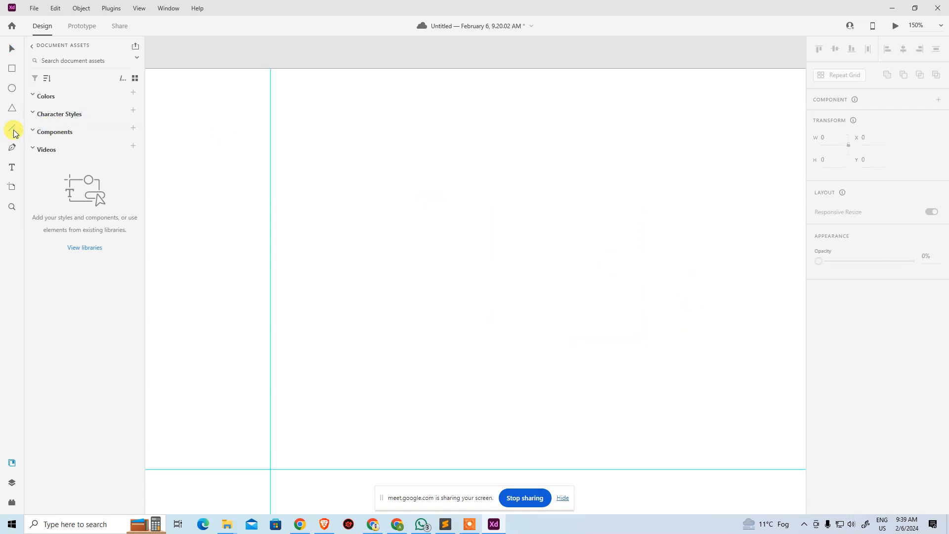
Draw a closed crescent-shaped path with the Pen tool, using curved anchor points at both ends.
{"action": "left_click", "coordinate": [13, 147]}
{"action": "left_click", "coordinate": [340, 375]}
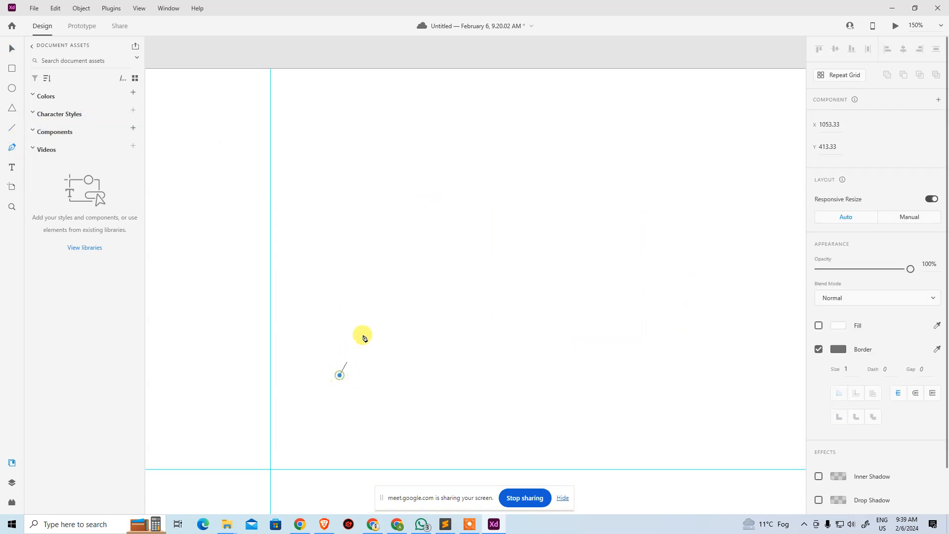
{"action": "left_click", "coordinate": [521, 239]}
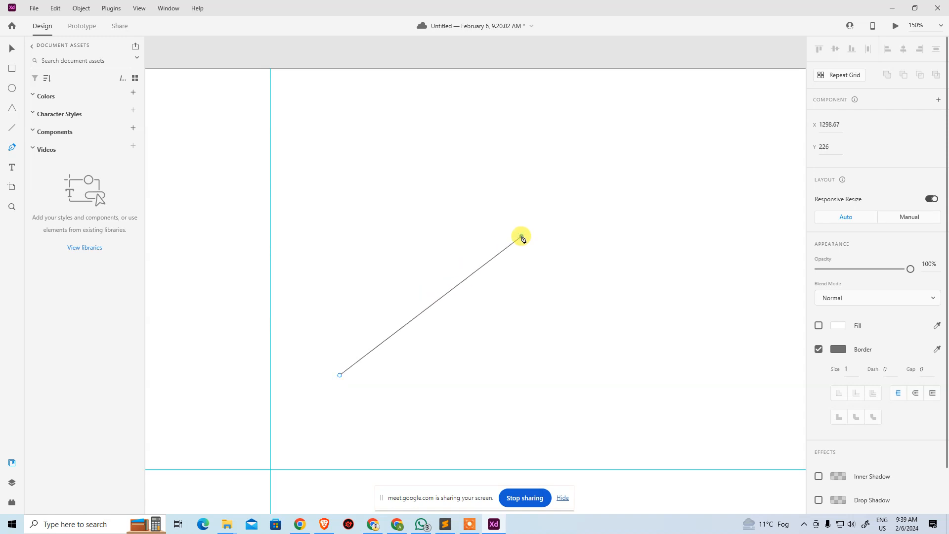
{"action": "left_click_drag", "start_coordinate": [522, 239], "coordinate": [721, 263]}
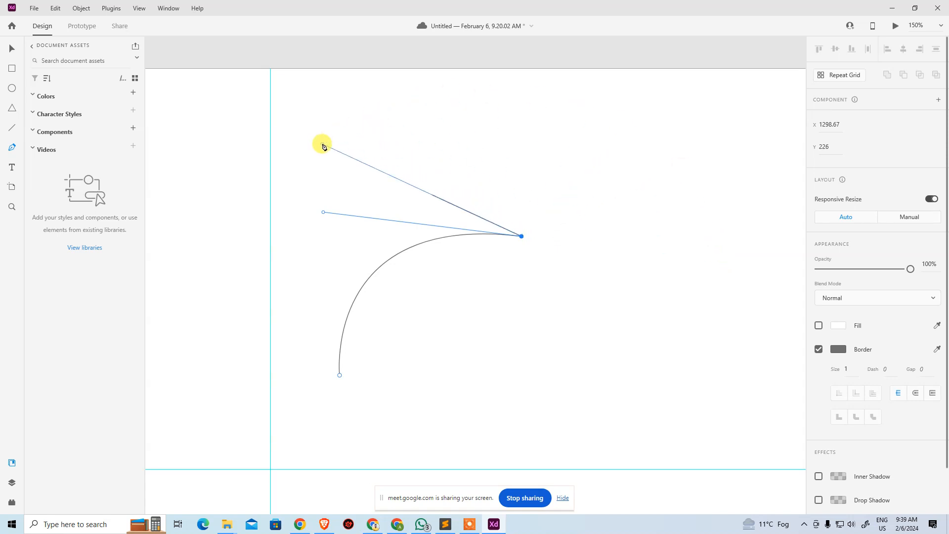
{"action": "left_click_drag", "start_coordinate": [324, 147], "coordinate": [322, 144]}
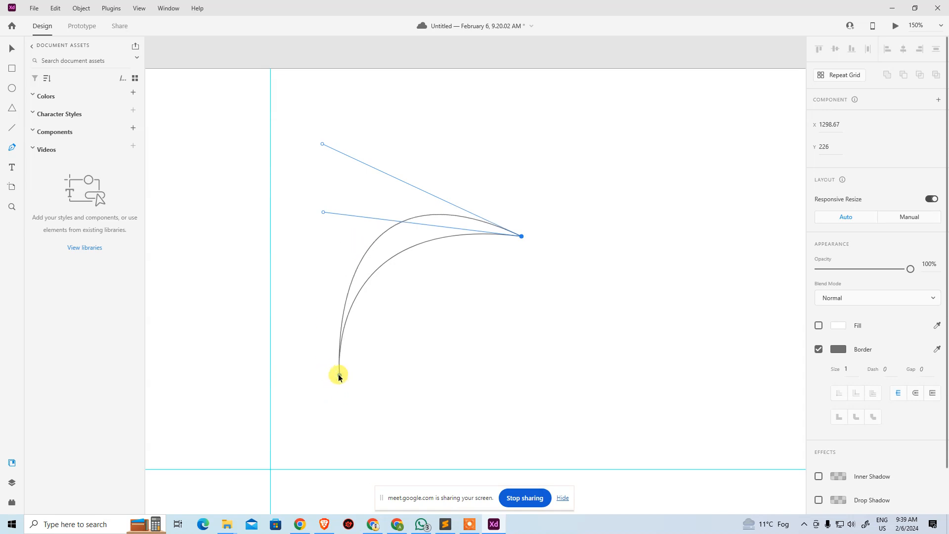
{"action": "left_click_drag", "start_coordinate": [339, 377], "coordinate": [364, 357]}
{"action": "key", "text": "Escape"}
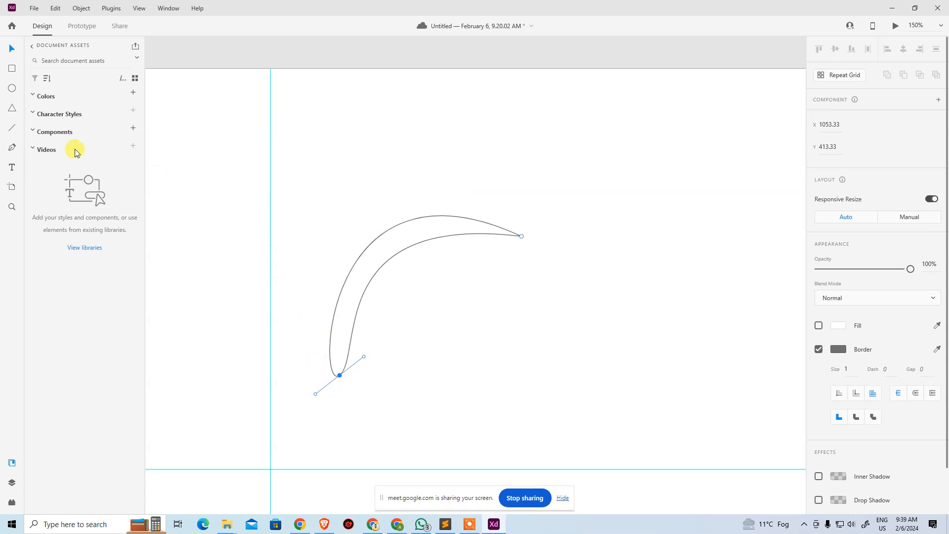
Draw an open curve above the crescent with the Pen tool and collapse the outgoing handle of its end anchor.
{"action": "left_click", "coordinate": [11, 147]}
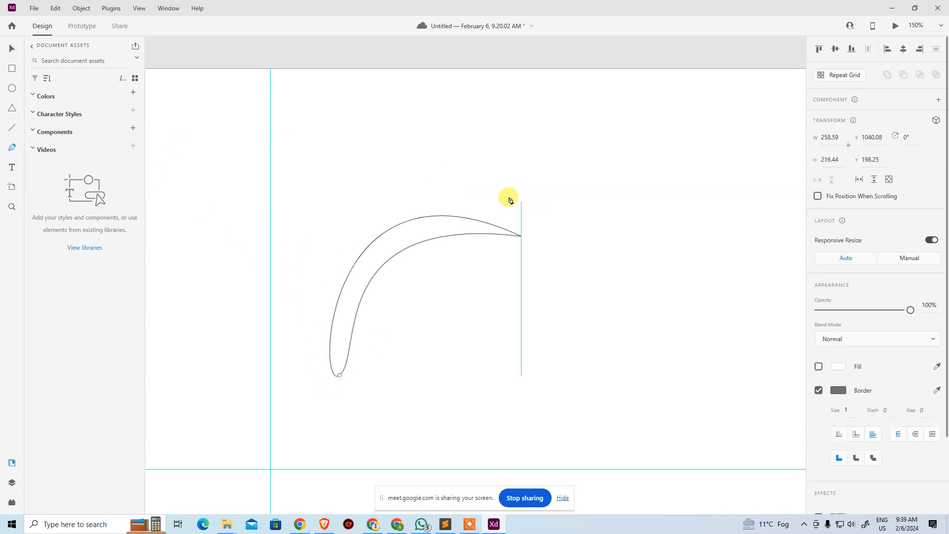
{"action": "left_click", "coordinate": [400, 176]}
{"action": "left_click_drag", "start_coordinate": [673, 150], "coordinate": [799, 200]}
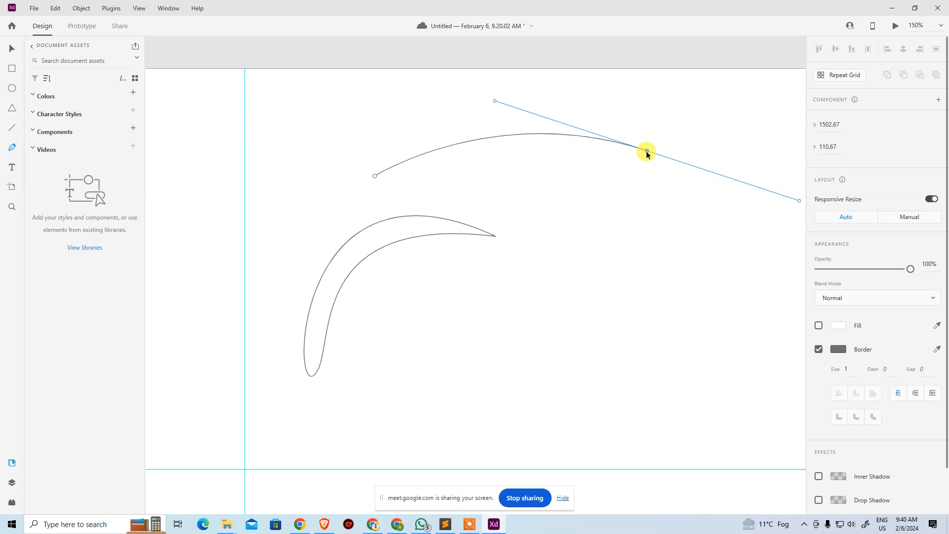
{"action": "left_click", "coordinate": [646, 151]}
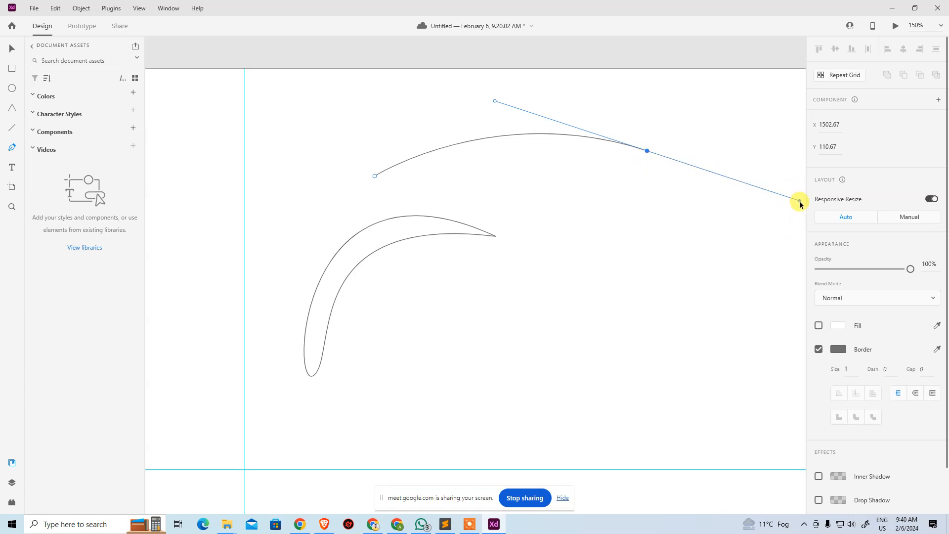
{"action": "left_click_drag", "start_coordinate": [799, 201], "coordinate": [645, 154]}
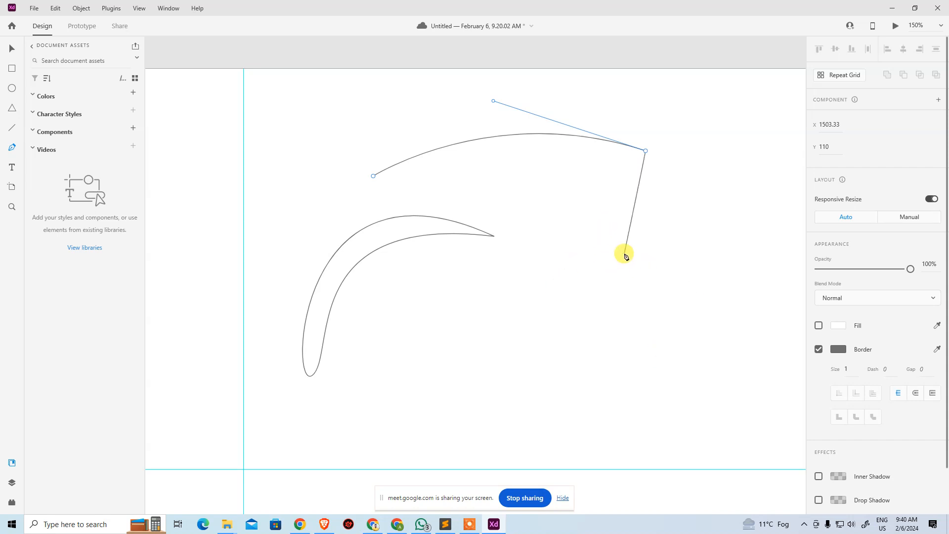
{"action": "key", "text": "Escape"}
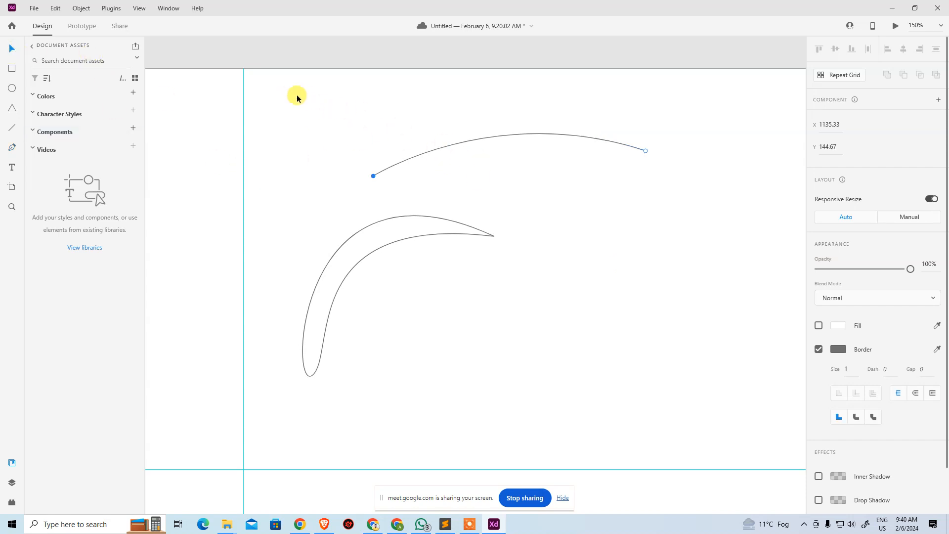
Delete the open curve above the crescent.
{"action": "left_click_drag", "start_coordinate": [290, 96], "coordinate": [700, 443]}
{"action": "key", "text": "Delete"}
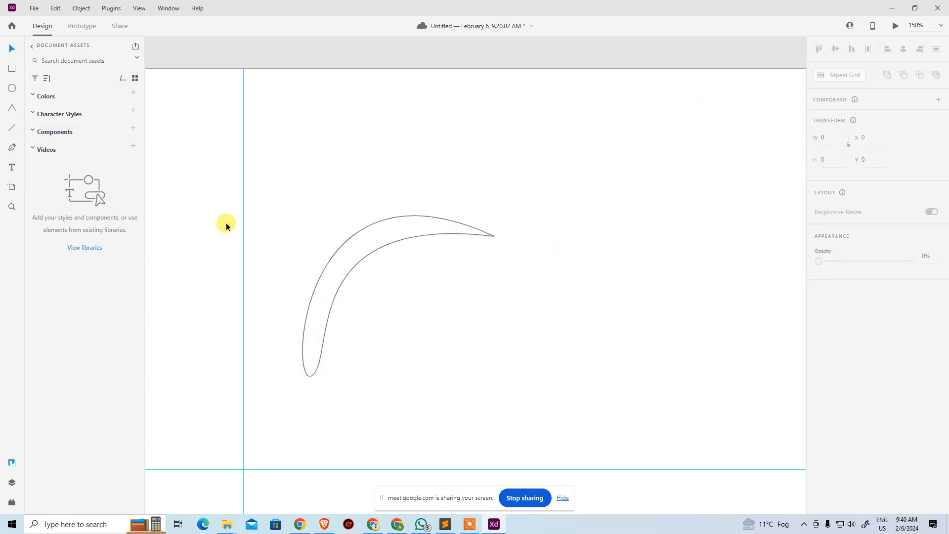
Rework the crescent with the Pen tool into a smooth oval, closing the path with a curve at its lower anchor.
{"action": "left_click", "coordinate": [335, 258]}
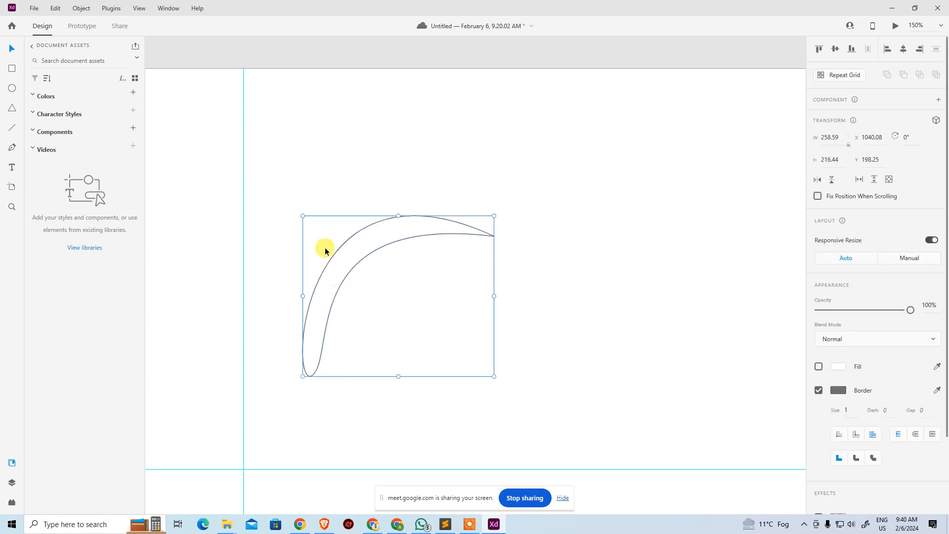
{"action": "key", "text": "p"}
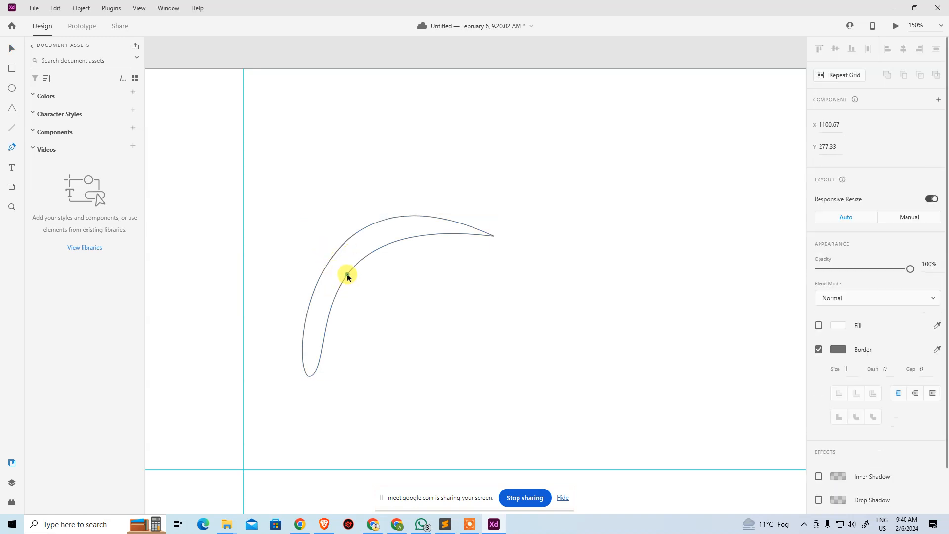
{"action": "key", "text": "v"}
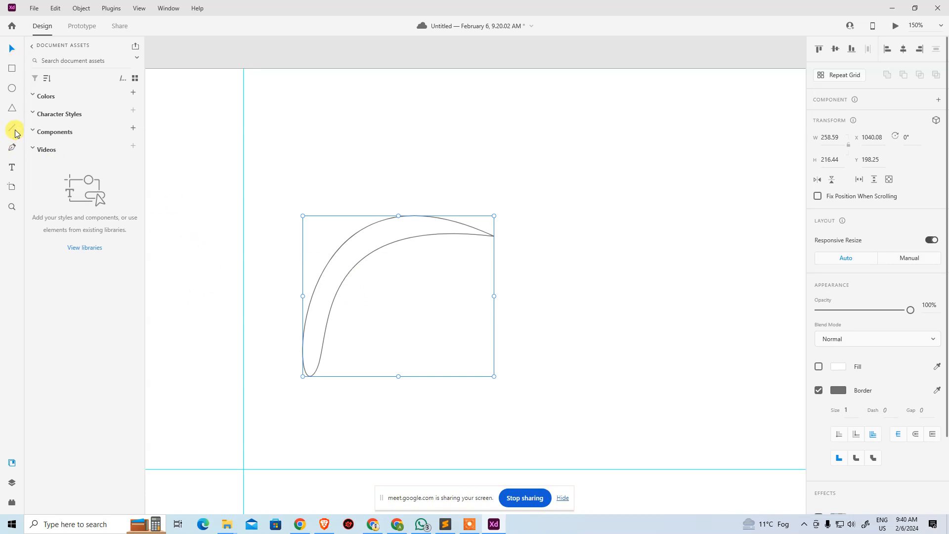
{"action": "left_click", "coordinate": [269, 208]}
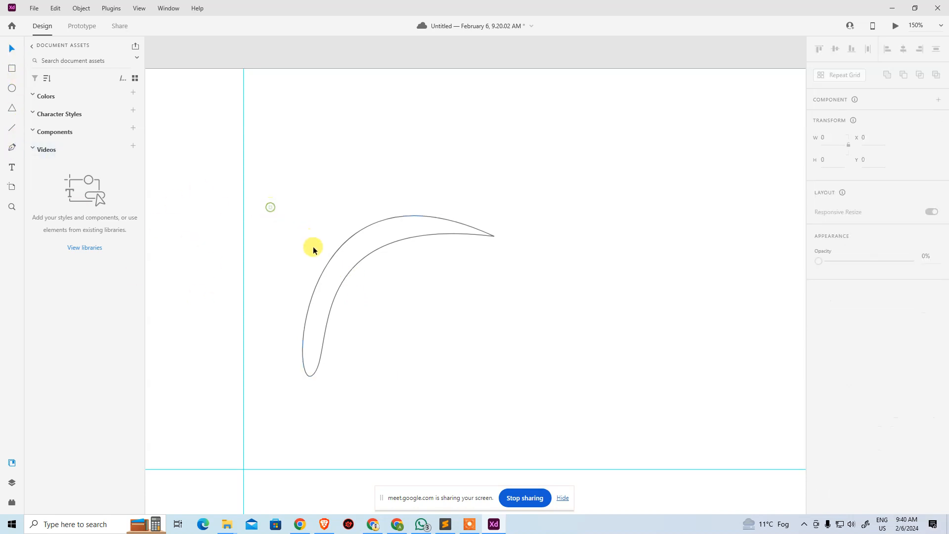
{"action": "double_click", "coordinate": [330, 261]}
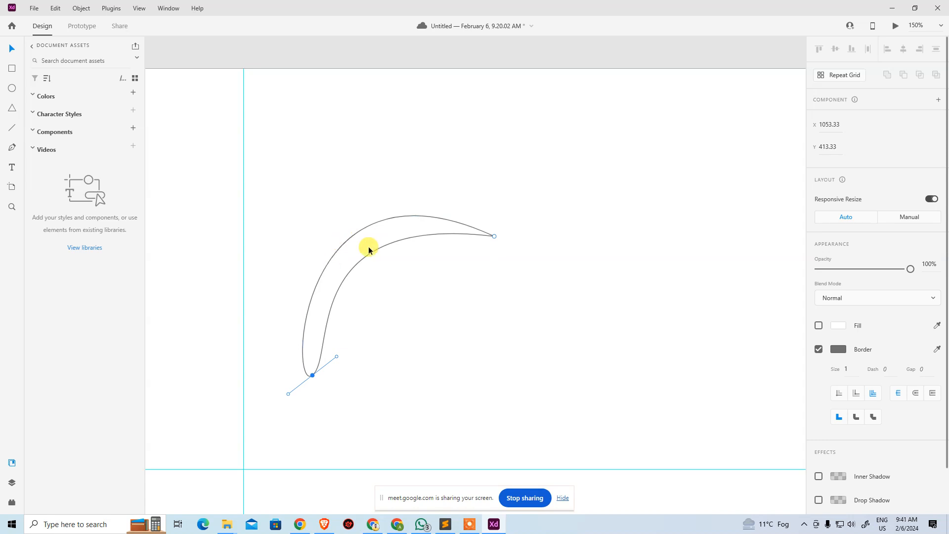
{"action": "left_click", "coordinate": [12, 146]}
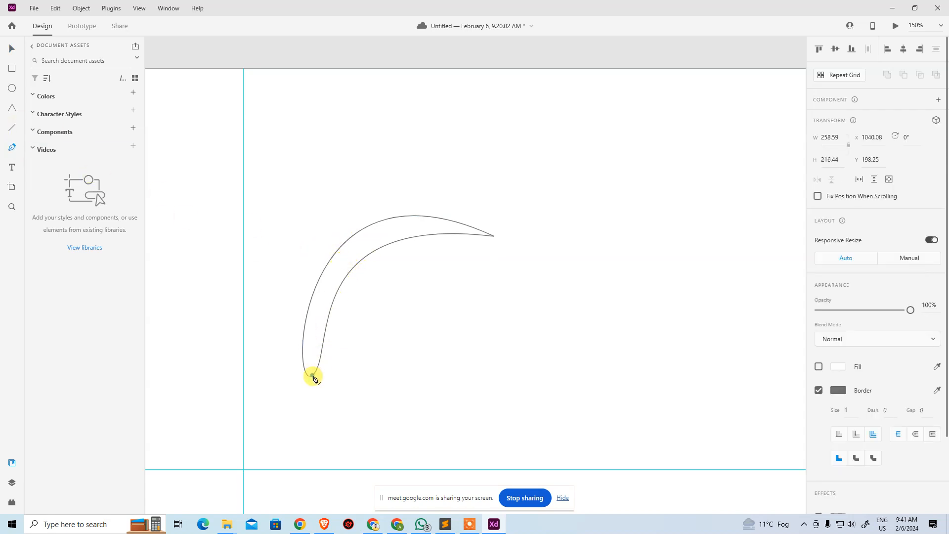
{"action": "left_click", "coordinate": [313, 377]}
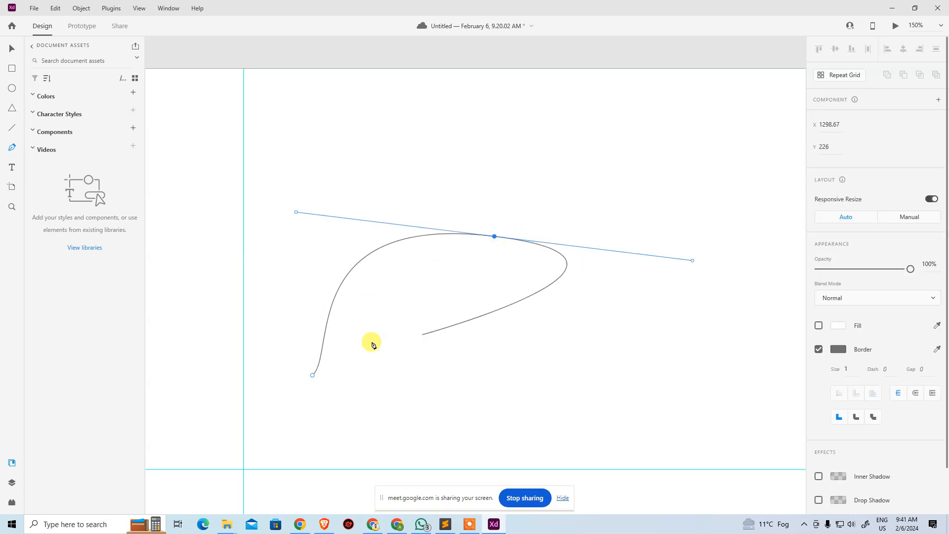
{"action": "left_click_drag", "start_coordinate": [312, 377], "coordinate": [230, 349]}
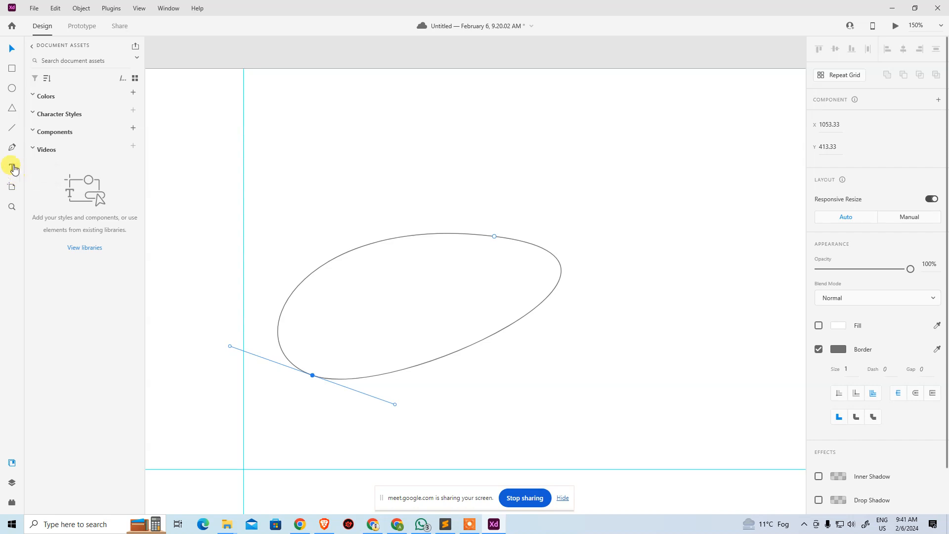
Delete the closed oval path.
{"action": "left_click_drag", "start_coordinate": [304, 152], "coordinate": [747, 489]}
{"action": "key", "text": "Delete"}
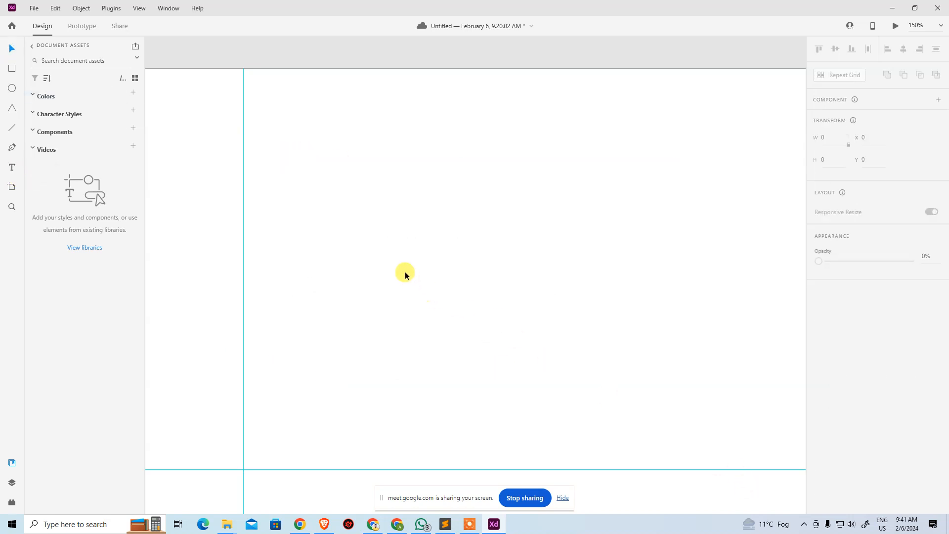
Add the point text "Adobe XD" in the upper part of the artboard.
{"action": "key", "text": "t"}
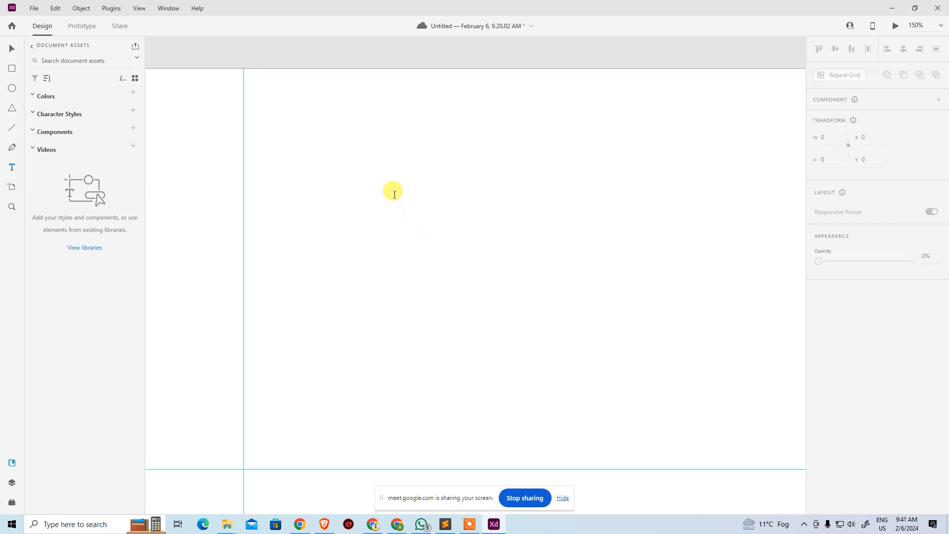
{"action": "left_click", "coordinate": [394, 194]}
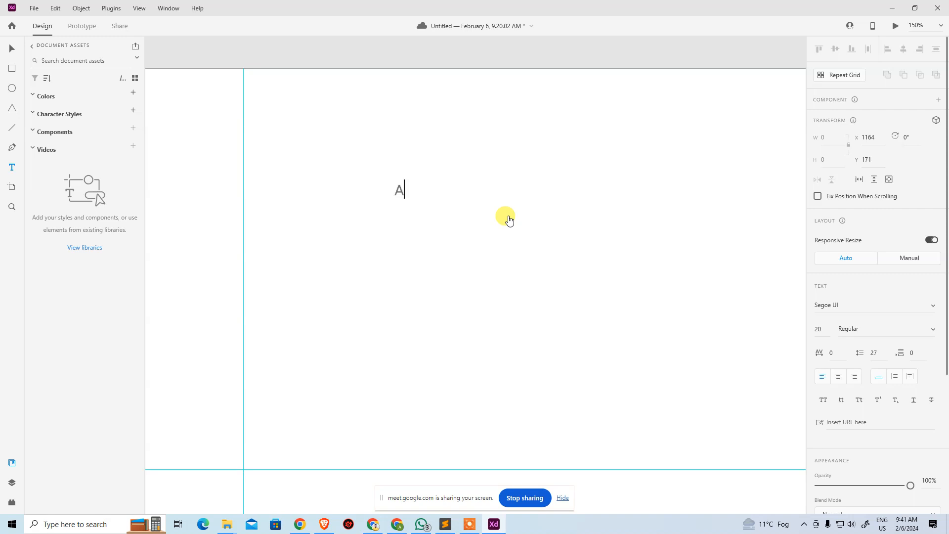
{"action": "type", "text": "Adobe C"}
{"action": "key", "text": "BackSpace"}
{"action": "type", "text": "XD"}
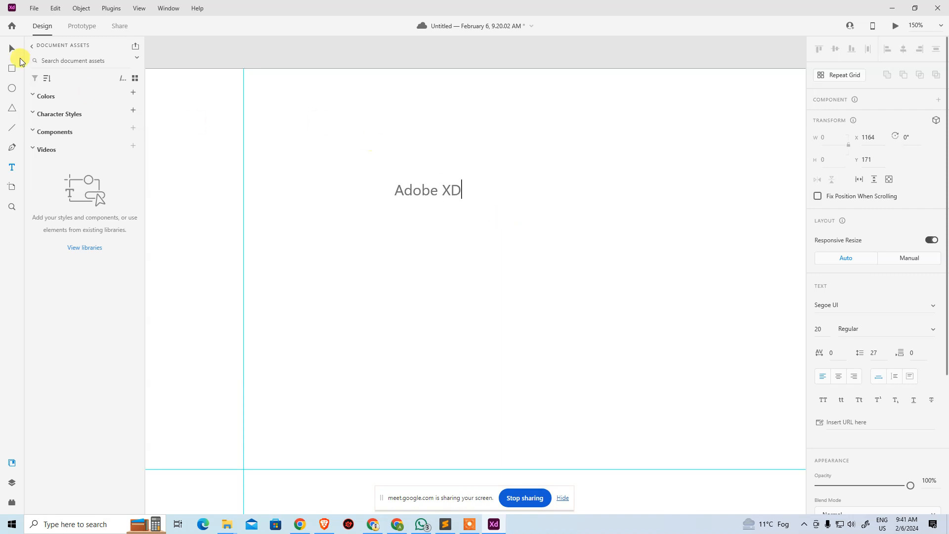
{"action": "left_click", "coordinate": [12, 50]}
Create an area text box about 485 by 239 below the "Adobe XD" text and enter "asd" in it.
{"action": "left_click", "coordinate": [12, 169]}
{"action": "left_click_drag", "start_coordinate": [349, 247], "coordinate": [709, 424]}
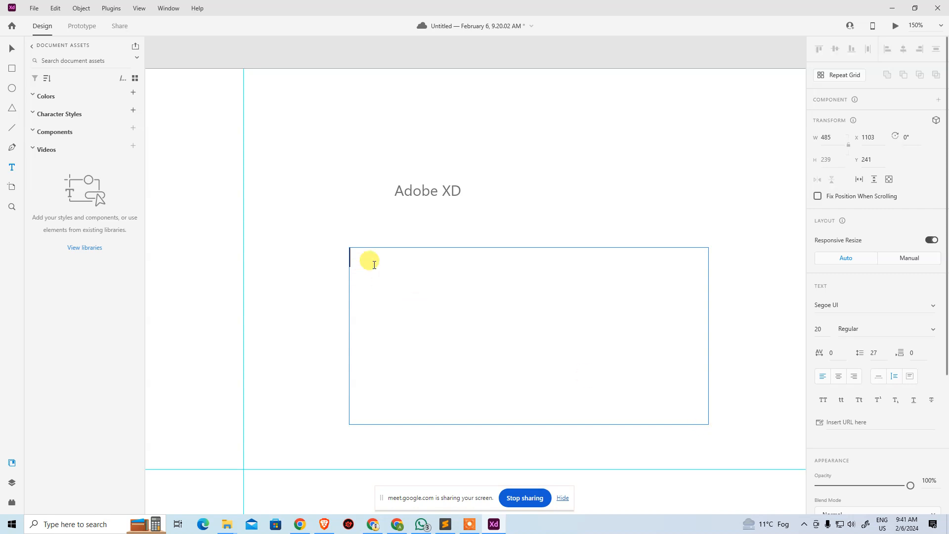
{"action": "type", "text": "asd"}
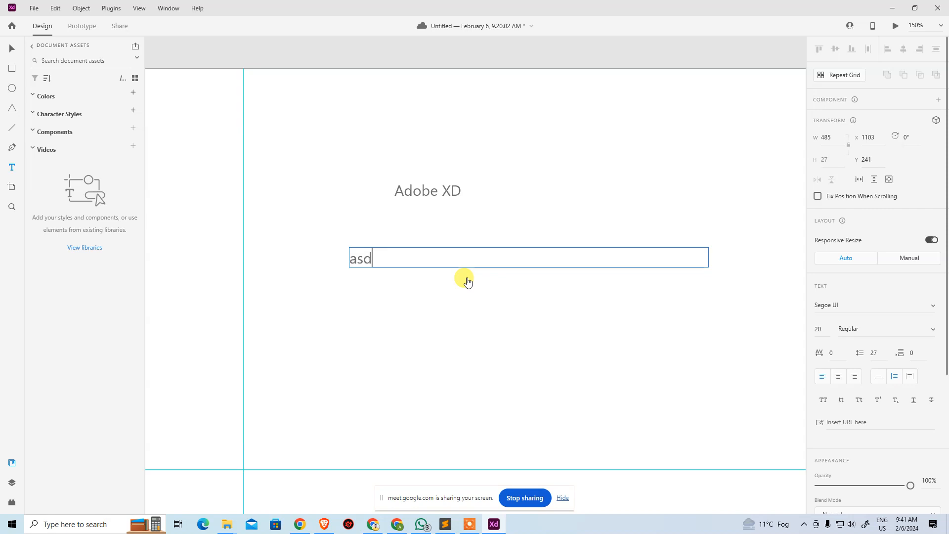
Select all the text in the "asd" box and switch to Visual Studio Code.
{"action": "key", "text": "ctrl+a"}
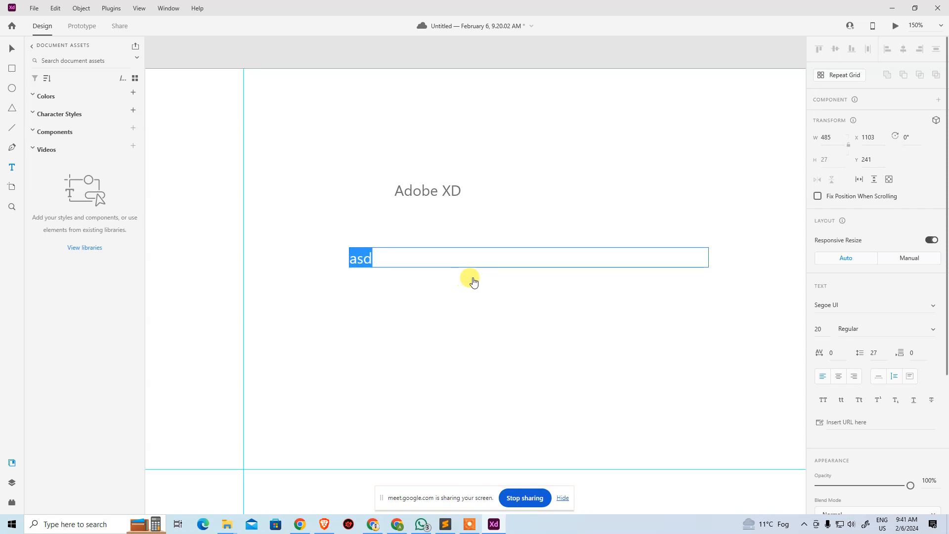
{"action": "key", "text": "super"}
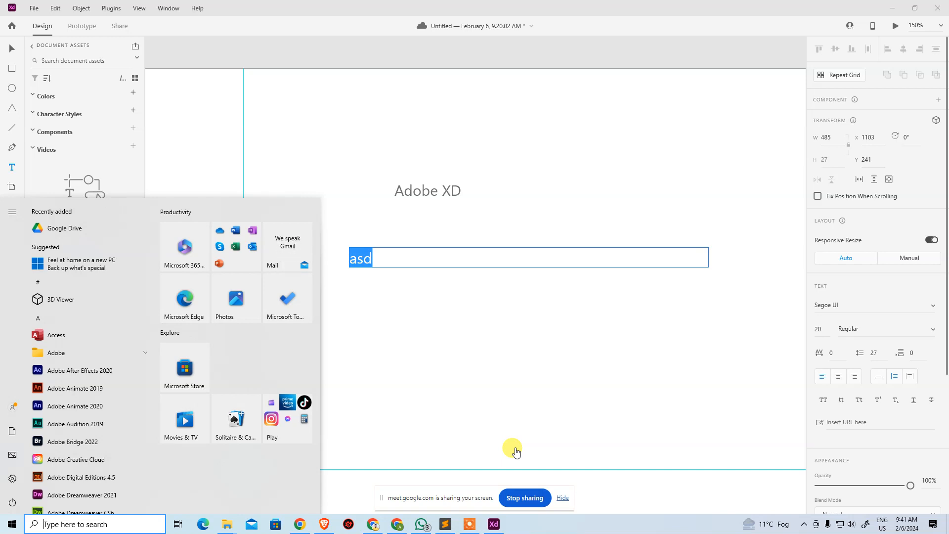
{"action": "type", "text": "vs"}
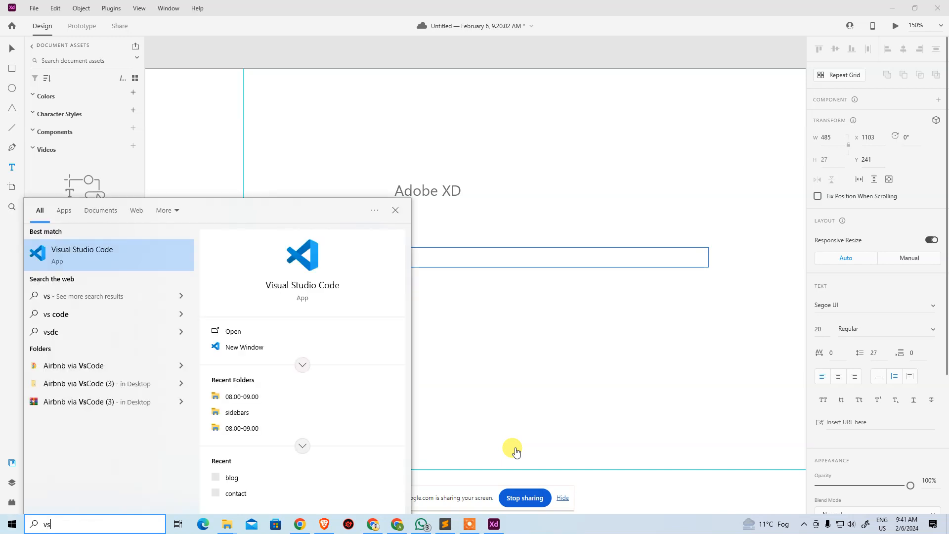
{"action": "key", "text": "Return"}
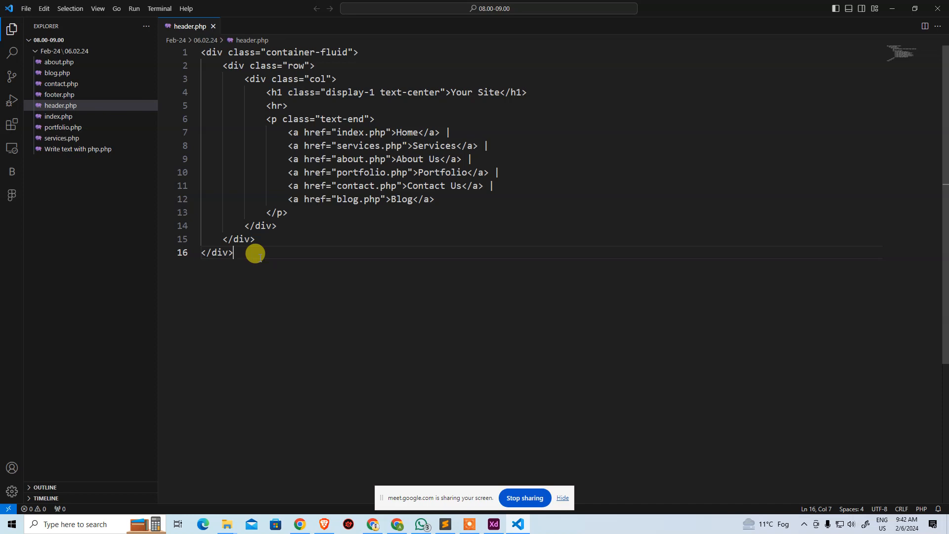
Generate a Lorem placeholder paragraph on a new line at the end of header.php and copy it.
{"action": "key", "text": "Return"}
{"action": "type", "text": "lo"}
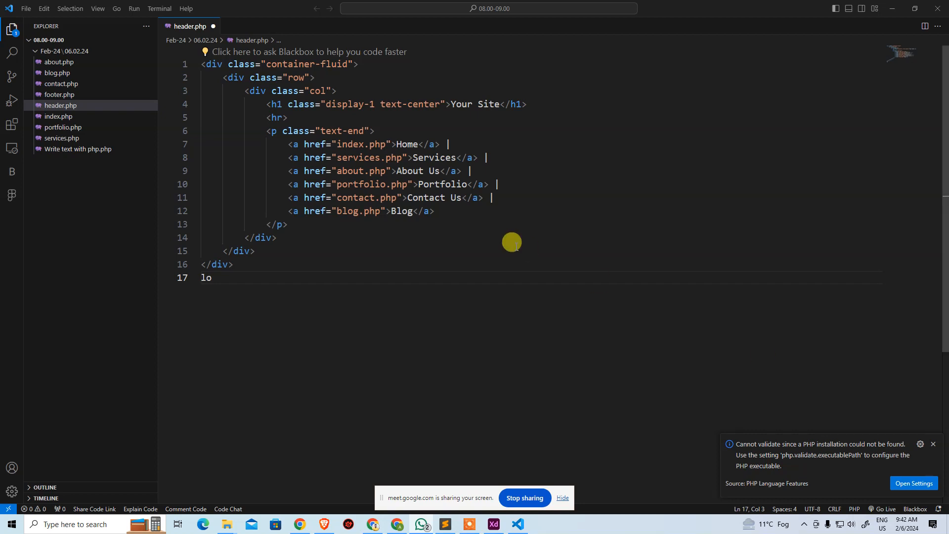
{"action": "key", "text": "BackSpace"}
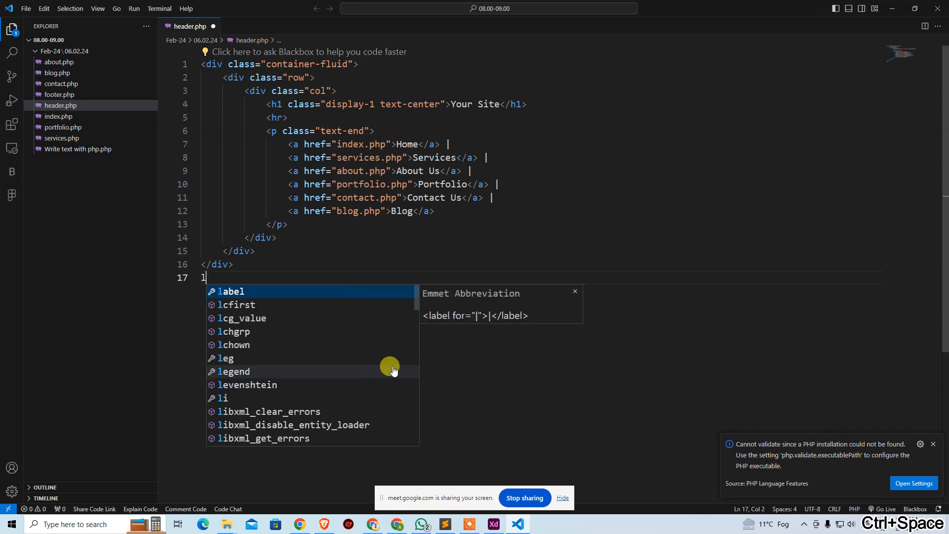
{"action": "key", "text": "BackSpace"}
{"action": "type", "text": "Lo"}
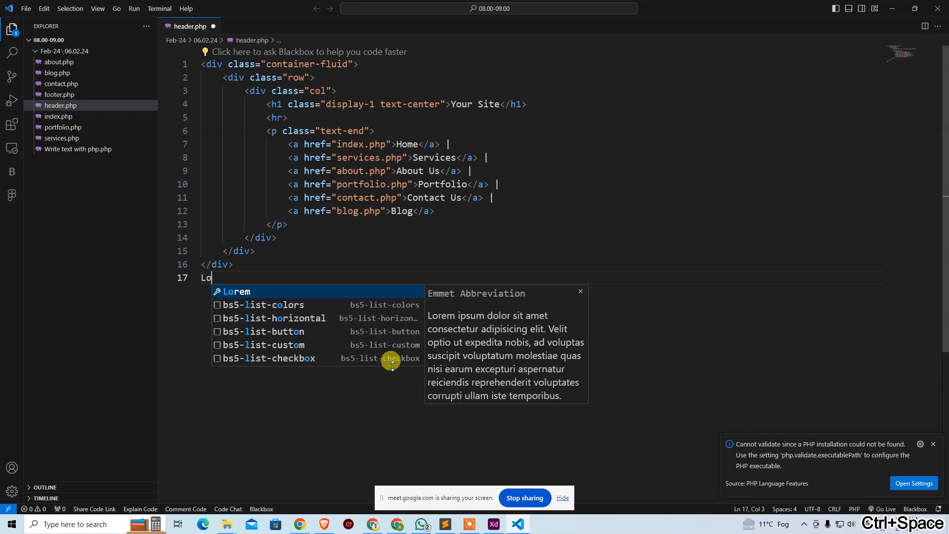
{"action": "key", "text": "Return"}
{"action": "key", "text": "shift+Home"}
{"action": "key", "text": "ctrl+c"}
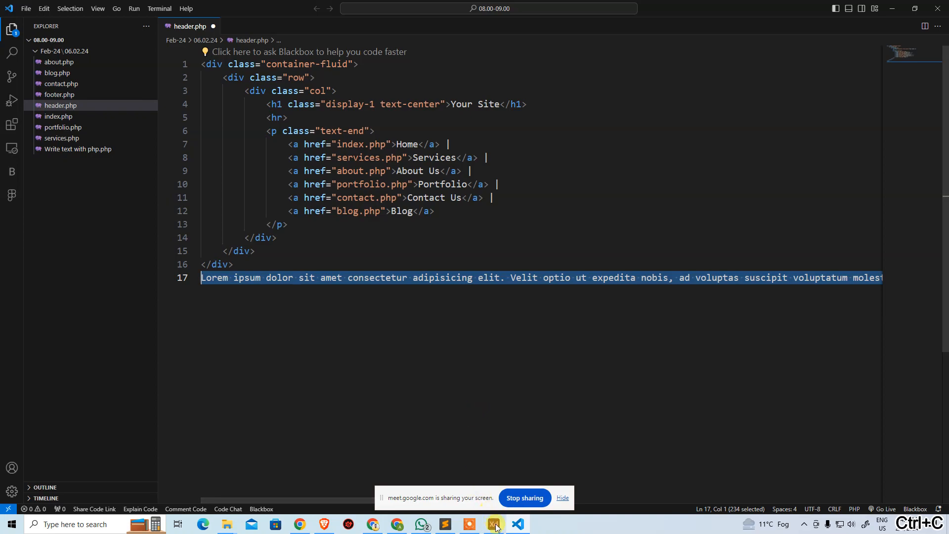
Switch back to Adobe XD and replace "asd" in the area text box with the copied placeholder paragraph.
{"action": "key", "text": "alt+Tab"}
{"action": "left_click", "coordinate": [395, 257]}
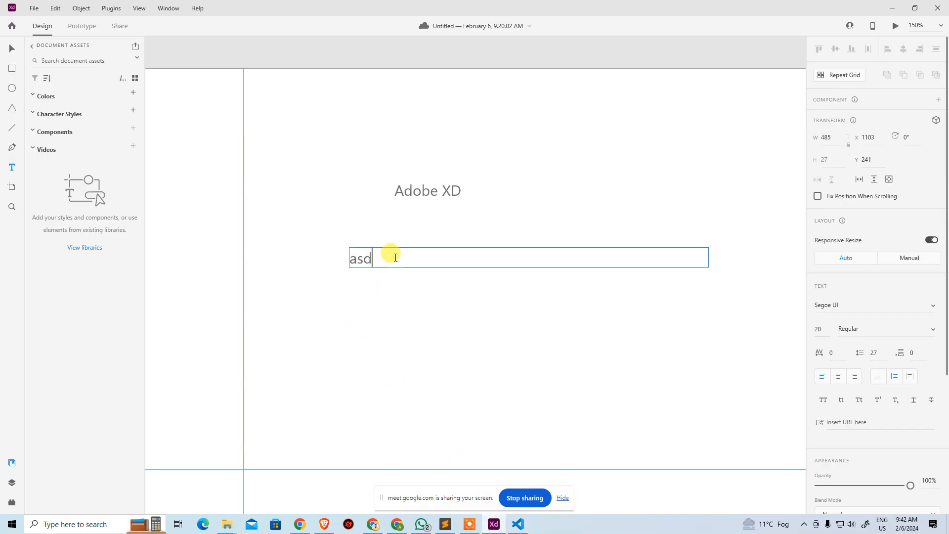
{"action": "key", "text": "ctrl+a"}
{"action": "key", "text": "ctrl+v"}
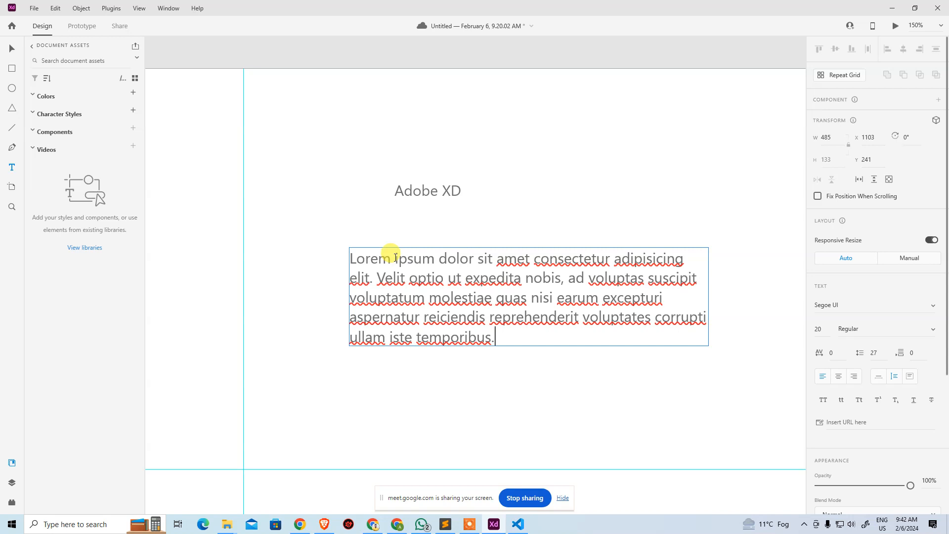
Move the paragraph box to about X 1051, Y 228 and the "Adobe XD" text to about X 1119, Y 158.
{"action": "left_click", "coordinate": [11, 48]}
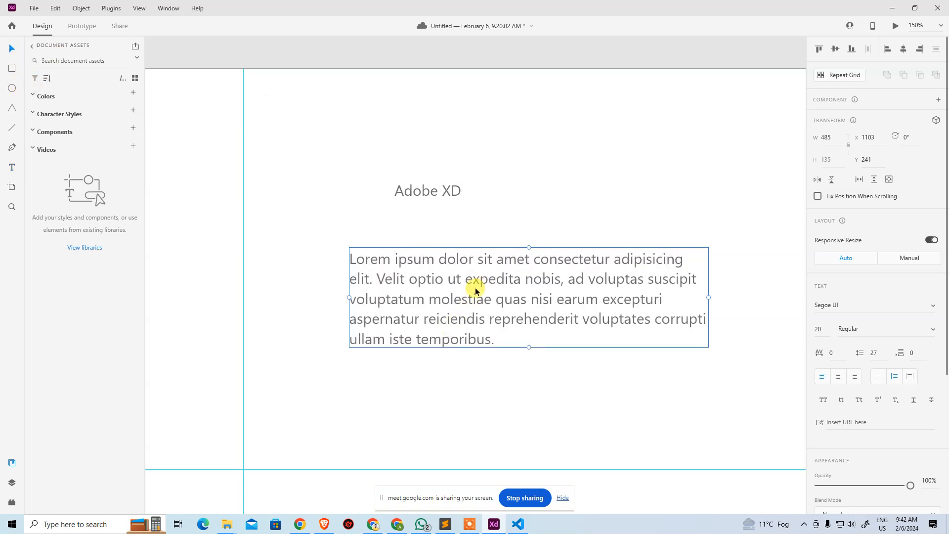
{"action": "left_click_drag", "start_coordinate": [475, 286], "coordinate": [444, 276]}
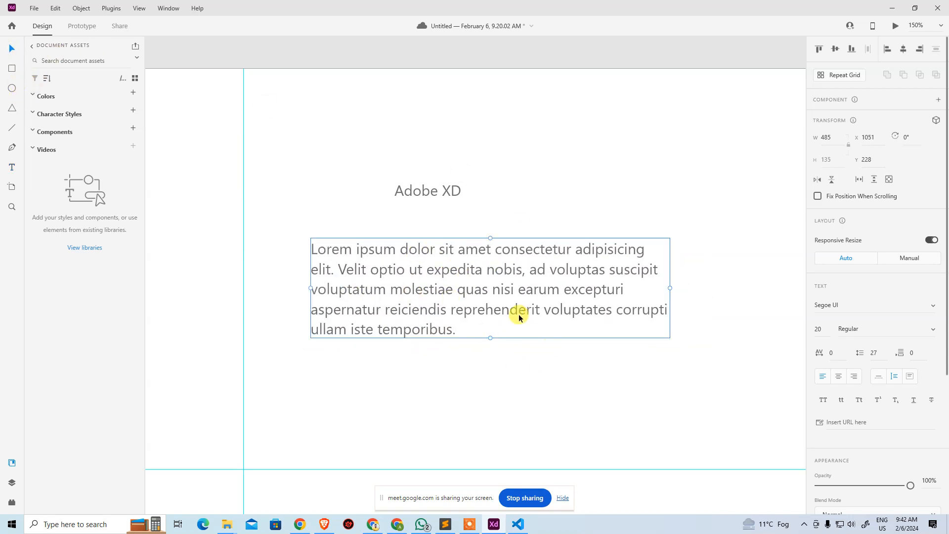
{"action": "left_click", "coordinate": [424, 191]}
{"action": "left_click_drag", "start_coordinate": [424, 191], "coordinate": [390, 197]}
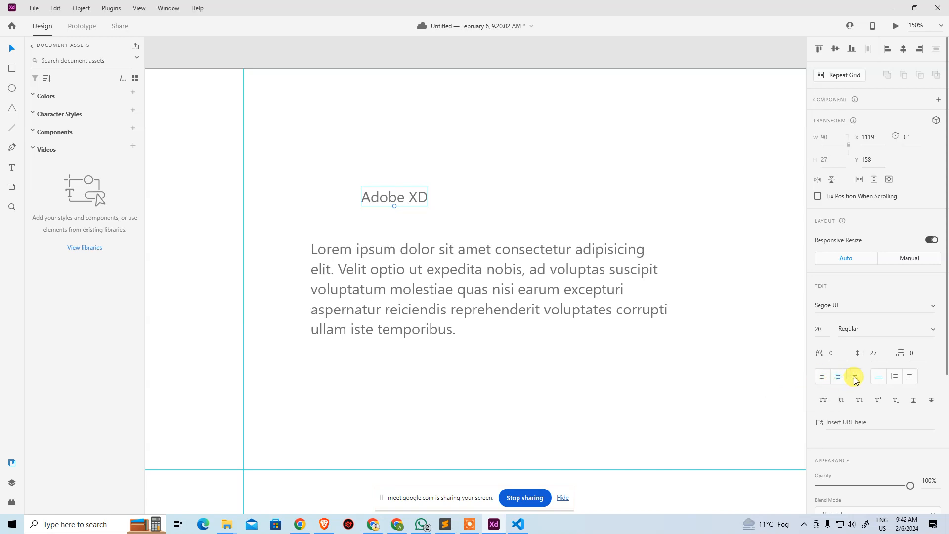
Try centre and right alignment on the placeholder paragraph and return it to left alignment.
{"action": "left_click", "coordinate": [590, 284]}
{"action": "left_click", "coordinate": [841, 377]}
{"action": "left_click", "coordinate": [853, 377]}
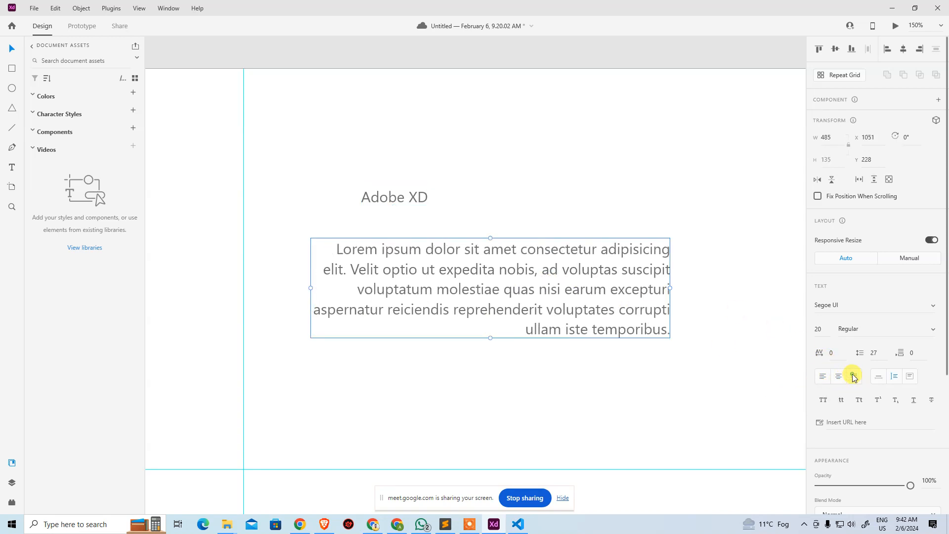
{"action": "left_click", "coordinate": [820, 378]}
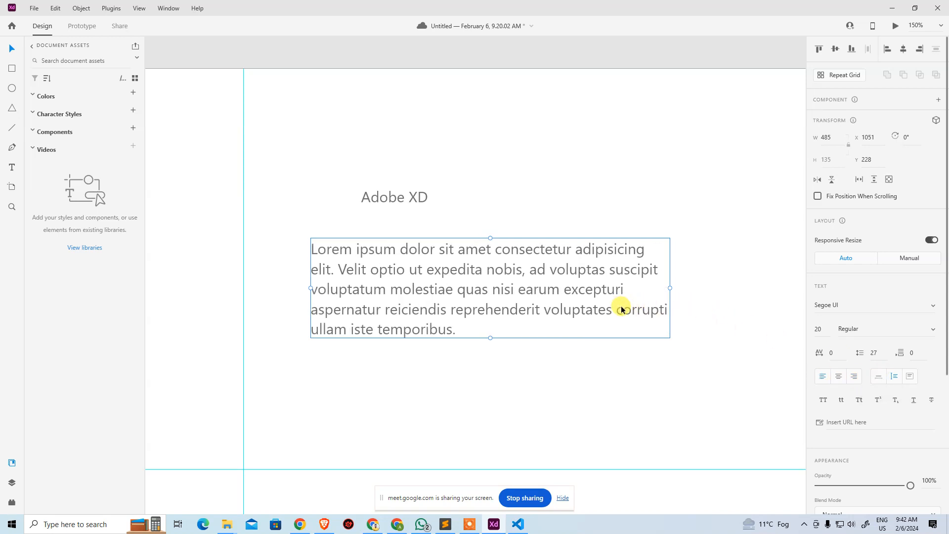
Copy the wording of the "Adobe XD" text into a new area text box about 516 by 45 drawn above it.
{"action": "left_click", "coordinate": [563, 146]}
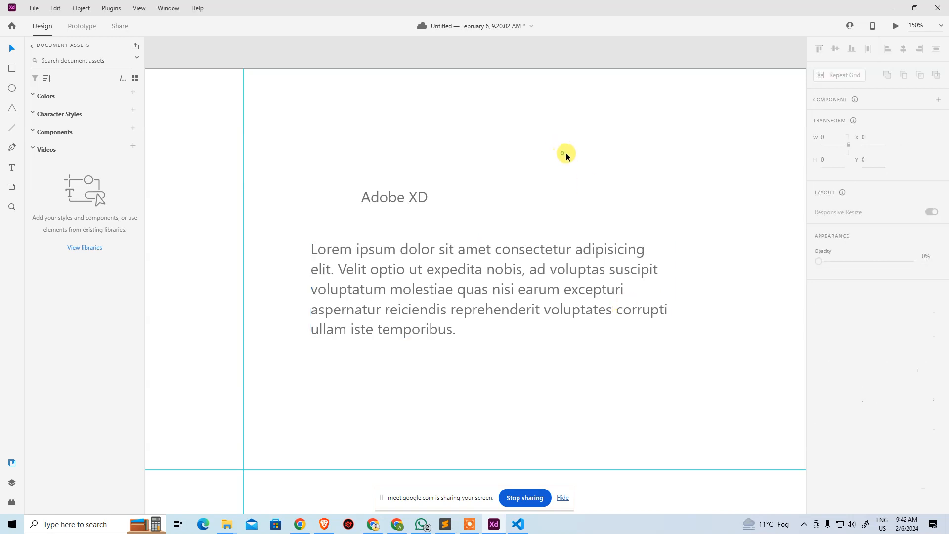
{"action": "left_click", "coordinate": [407, 196]}
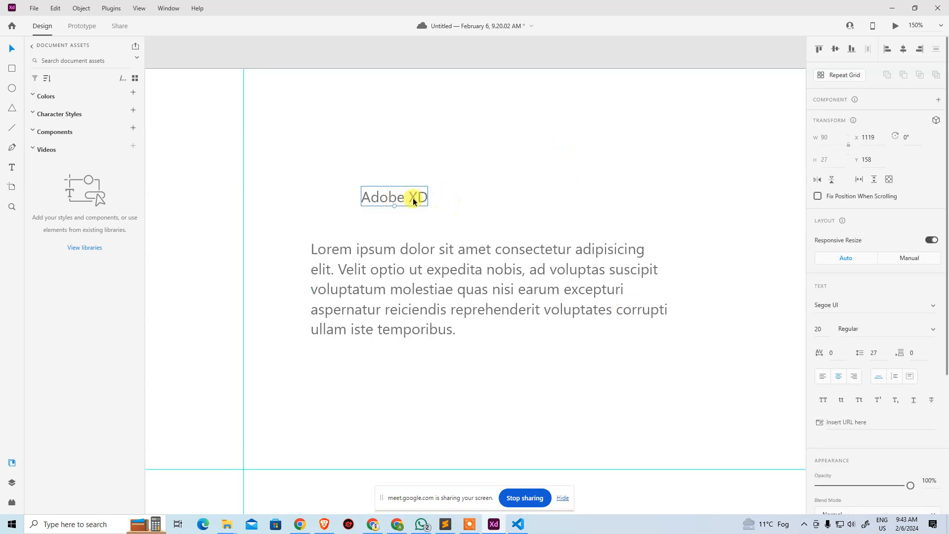
{"action": "left_click", "coordinate": [409, 155]}
{"action": "double_click", "coordinate": [400, 194]}
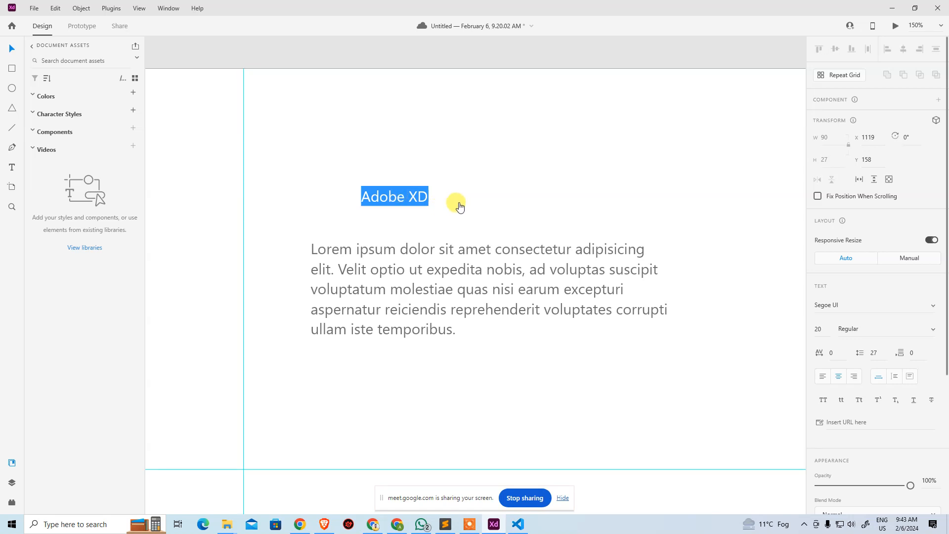
{"action": "key", "text": "ctrl+c"}
{"action": "key", "text": "Escape"}
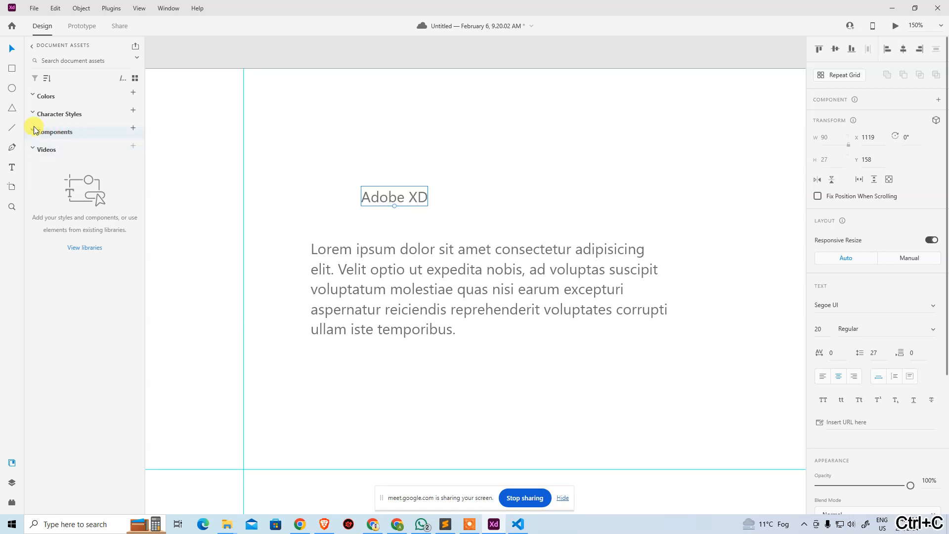
{"action": "left_click", "coordinate": [12, 165]}
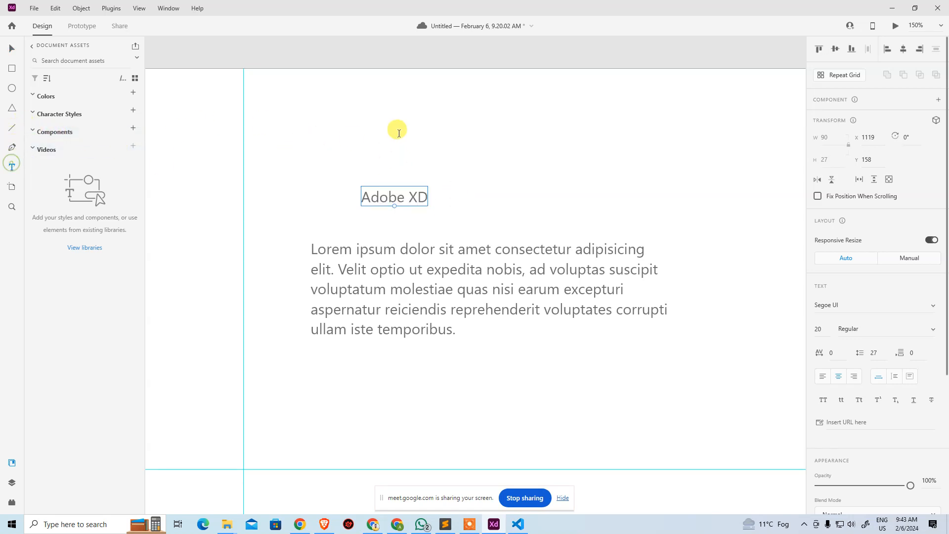
{"action": "left_click_drag", "start_coordinate": [370, 125], "coordinate": [752, 159]}
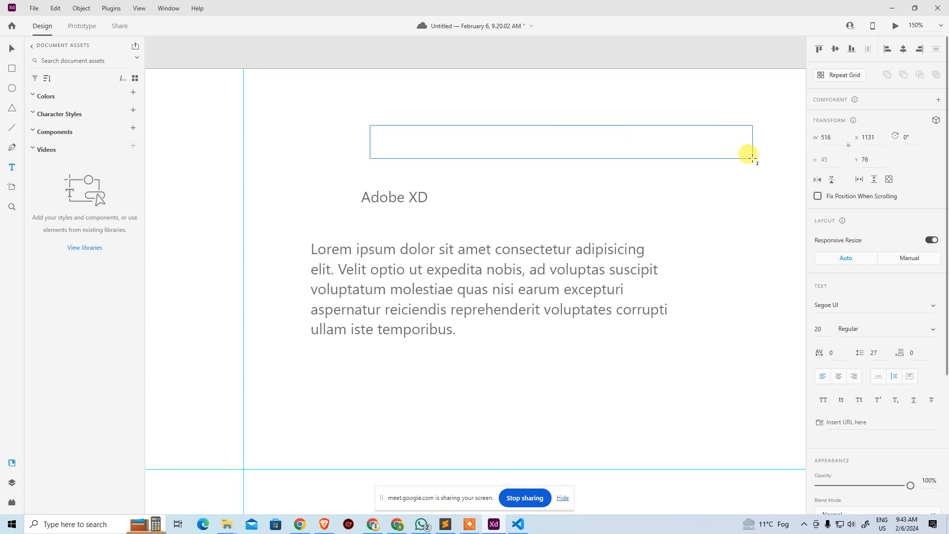
{"action": "key", "text": "ctrl+v"}
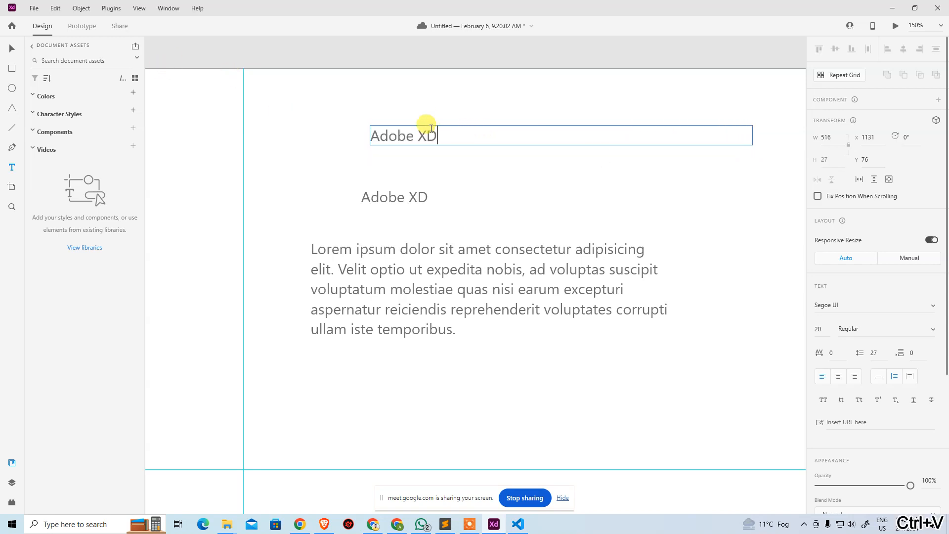
Try Auto Width on the upper "Adobe XD" text box and undo it.
{"action": "left_click", "coordinate": [12, 47]}
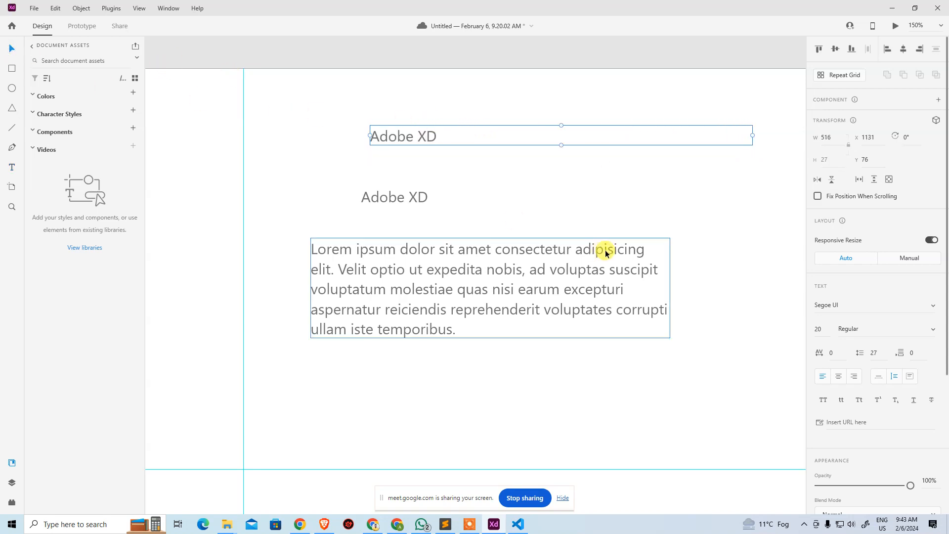
{"action": "left_click", "coordinate": [879, 377]}
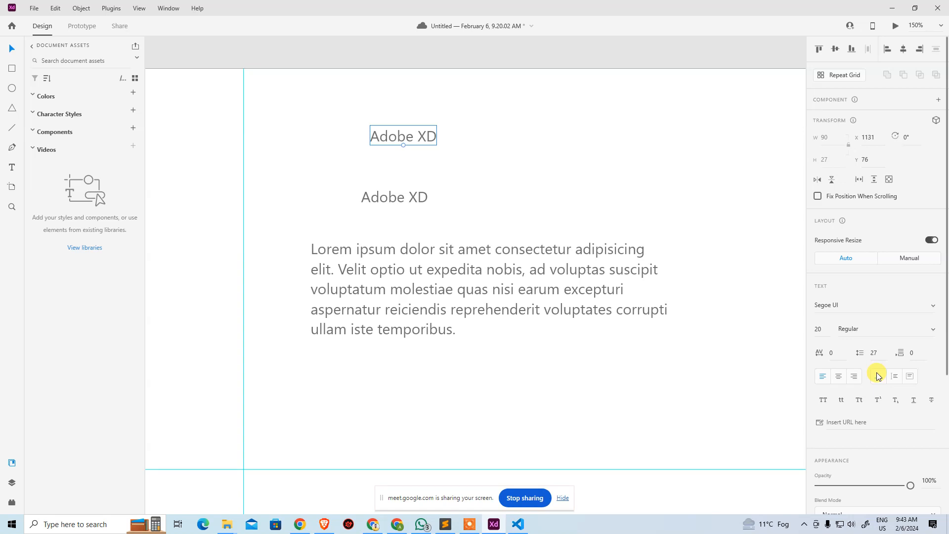
{"action": "key", "text": "ctrl+z"}
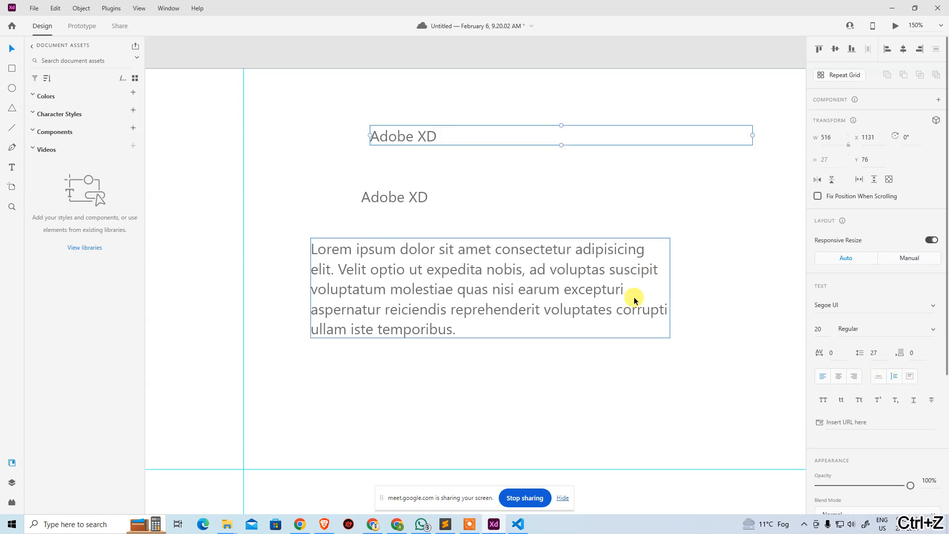
Stretch the paragraph box to heights of about 312 and 305, returning it to Auto Height after each.
{"action": "left_click", "coordinate": [561, 346]}
{"action": "left_click", "coordinate": [545, 295]}
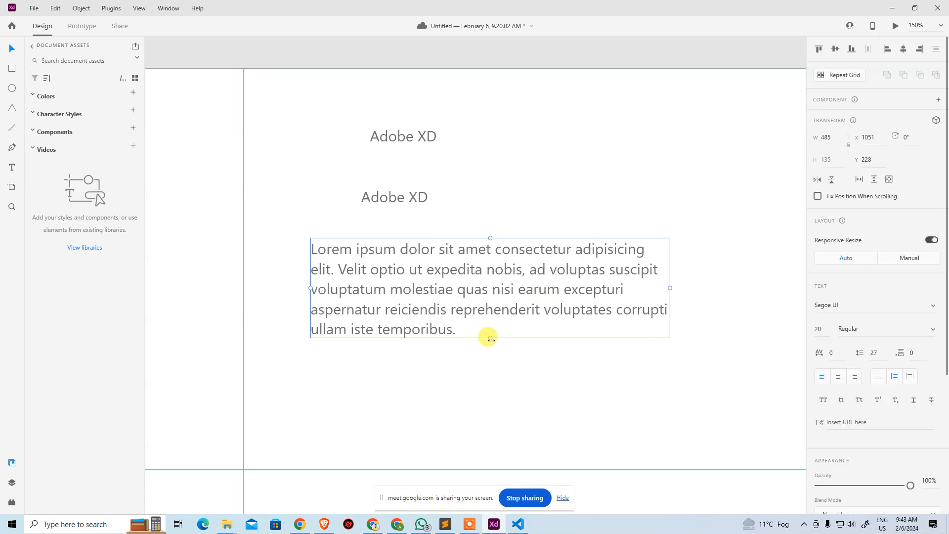
{"action": "left_click_drag", "start_coordinate": [488, 337], "coordinate": [476, 468]}
{"action": "left_click", "coordinate": [789, 328]}
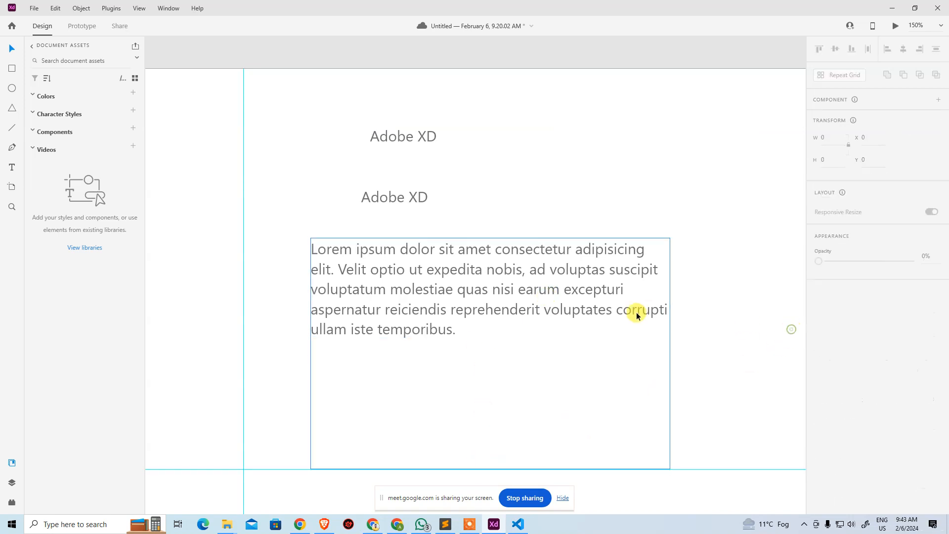
{"action": "left_click", "coordinate": [599, 308]}
{"action": "left_click_drag", "start_coordinate": [572, 301], "coordinate": [591, 250]}
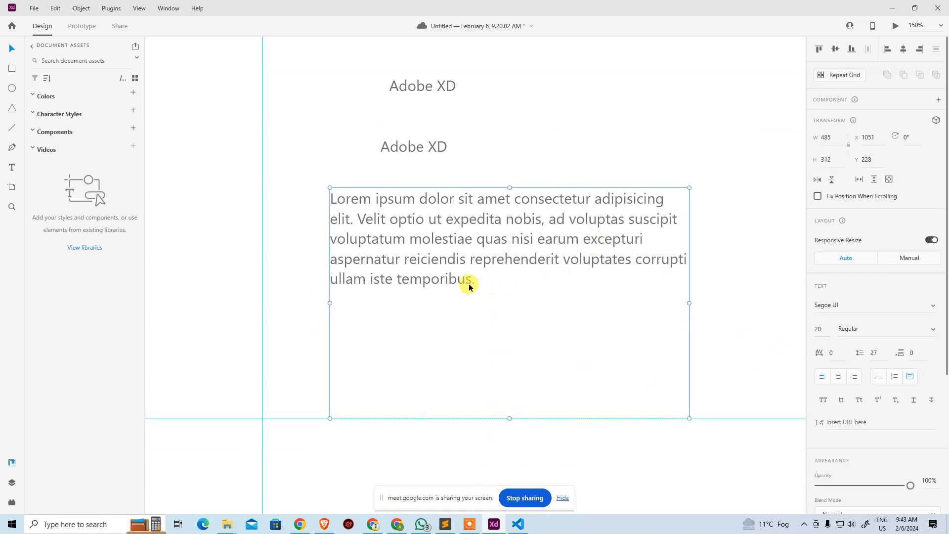
{"action": "left_click", "coordinate": [893, 379]}
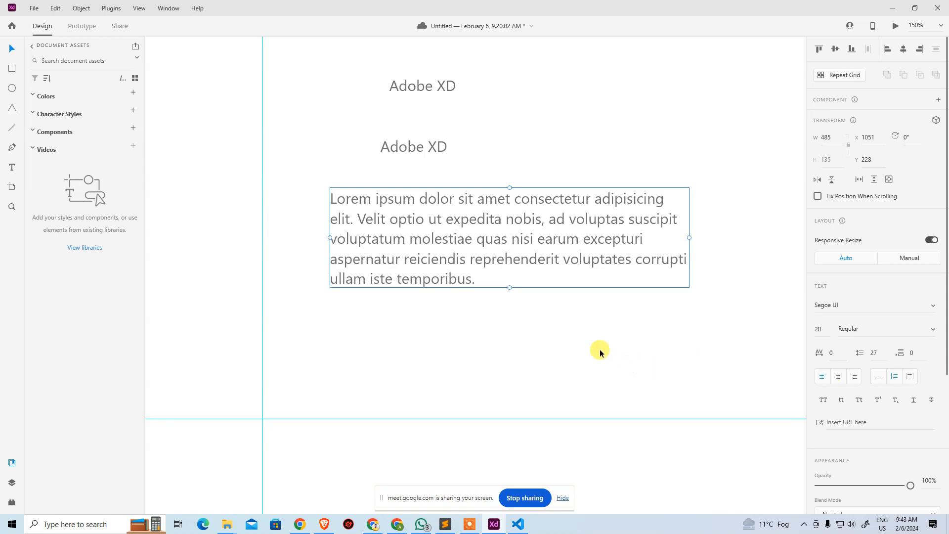
{"action": "left_click_drag", "start_coordinate": [511, 288], "coordinate": [510, 413]}
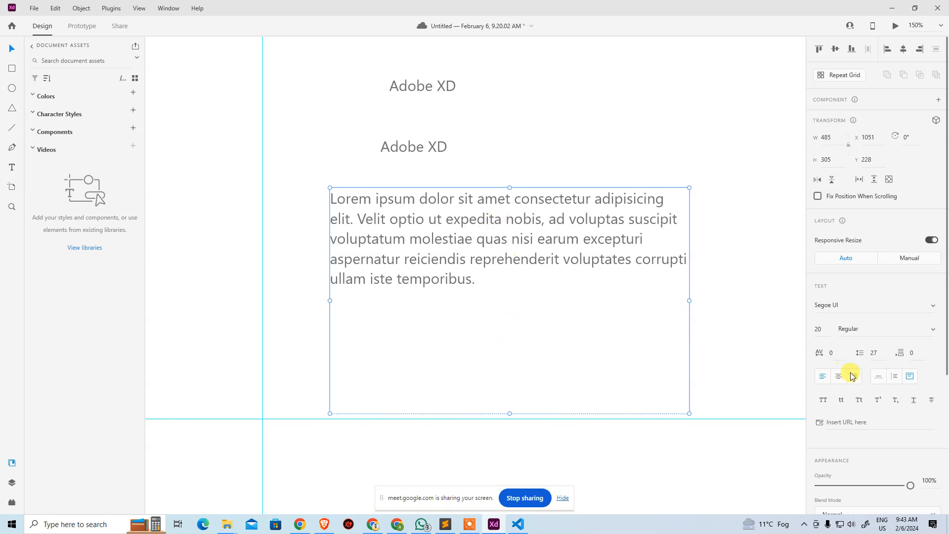
{"action": "left_click", "coordinate": [893, 378]}
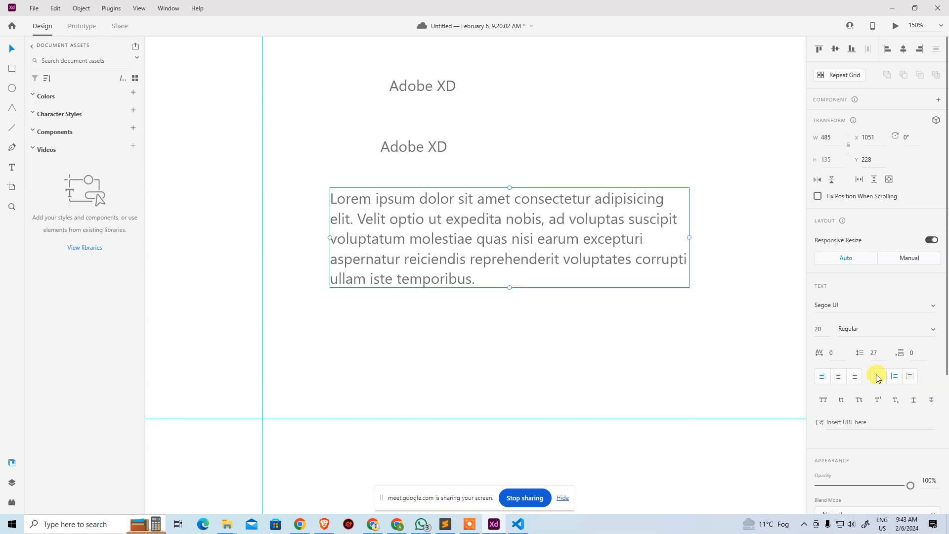
Set the upper "Adobe XD" text box to Auto Width.
{"action": "left_click_drag", "start_coordinate": [360, 73], "coordinate": [517, 91]}
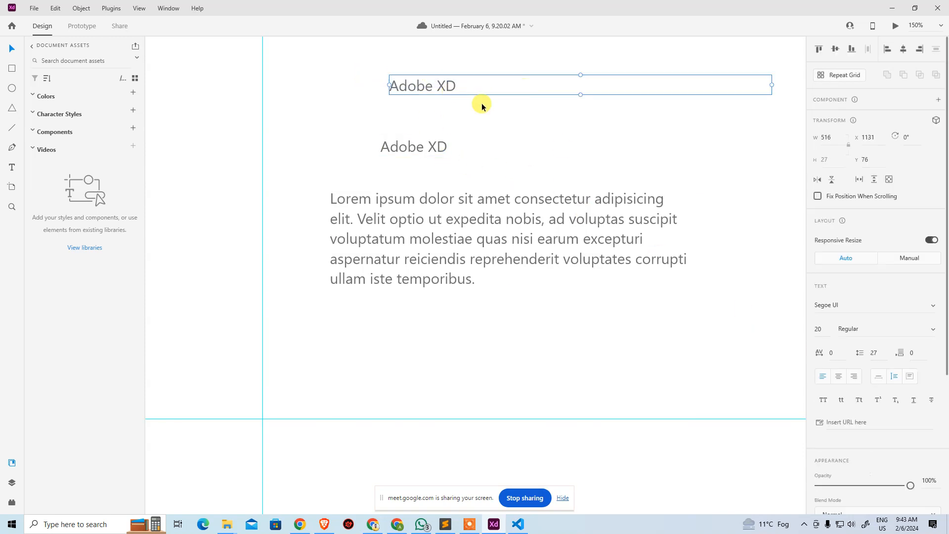
{"action": "left_click", "coordinate": [879, 377]}
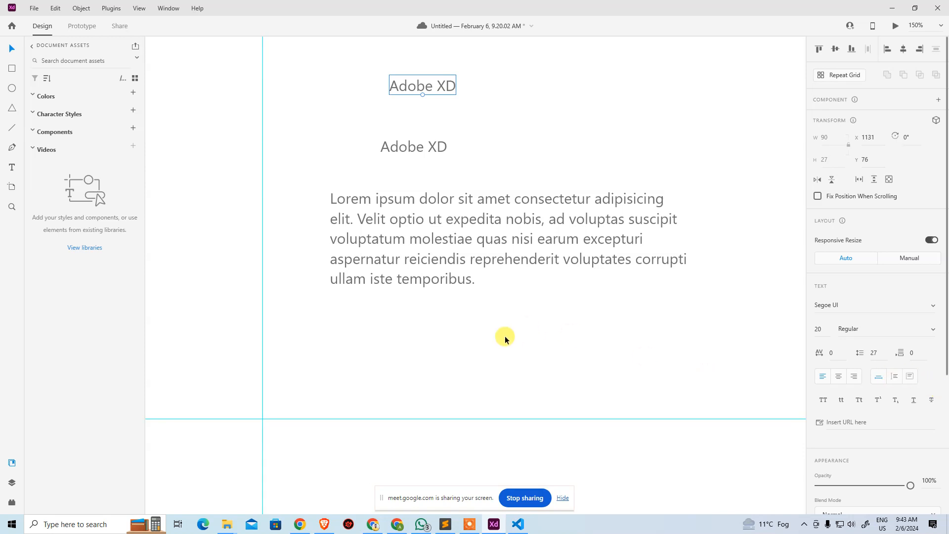
Delete both "Adobe XD" texts and the placeholder paragraph from the artboard.
{"action": "left_click", "coordinate": [499, 362]}
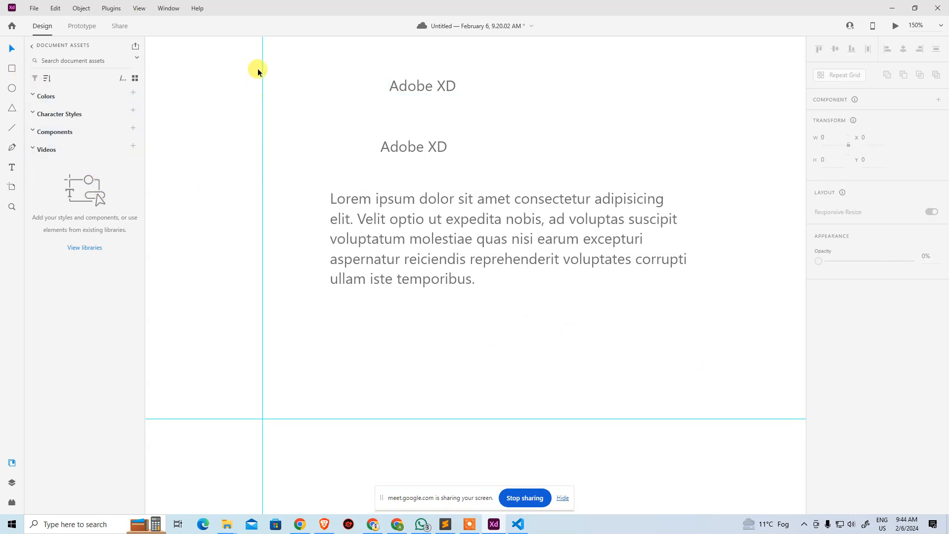
{"action": "left_click_drag", "start_coordinate": [343, 68], "coordinate": [701, 343]}
{"action": "key", "text": "Delete"}
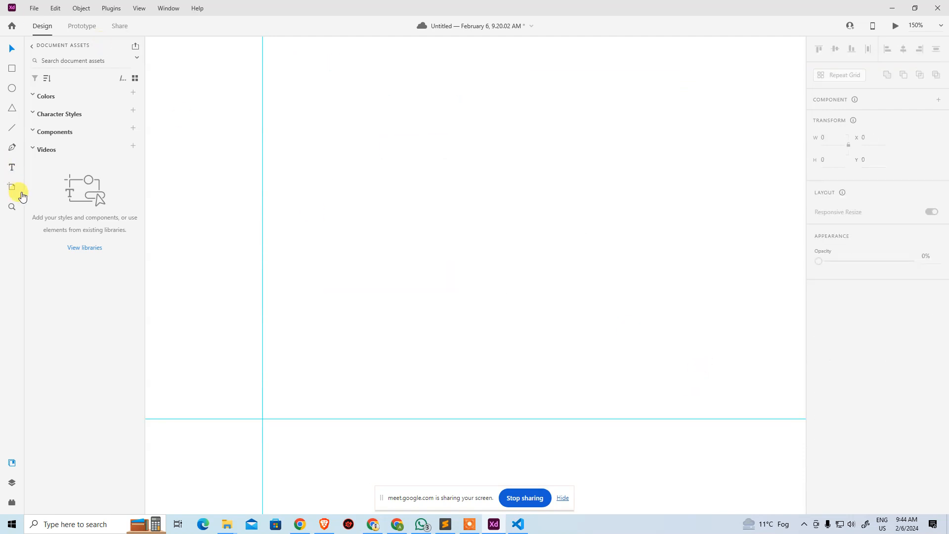
Browse the artboard size presets, from the mobile sizes down to the watch sizes.
{"action": "left_click", "coordinate": [17, 192]}
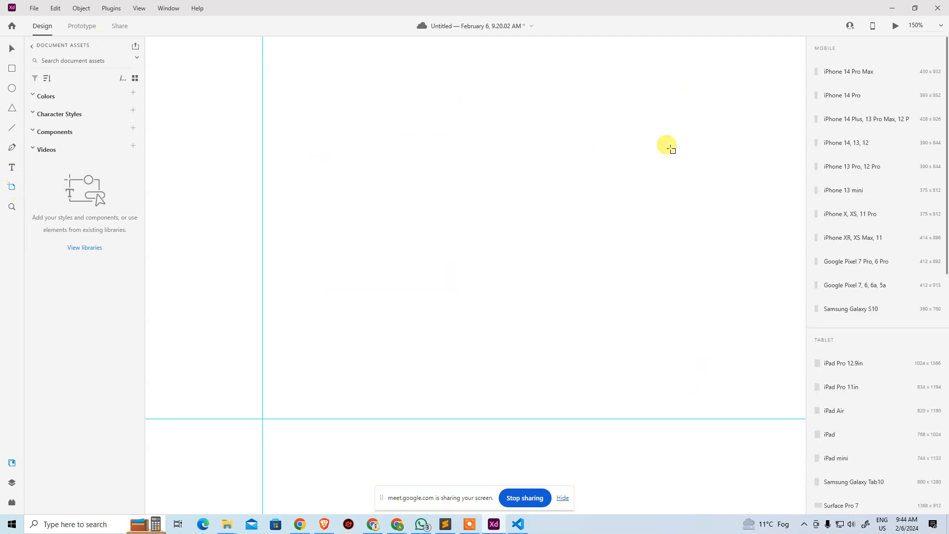
{"action": "scroll", "coordinate": [867, 132], "scroll_direction": "down", "scroll_amount": 10}
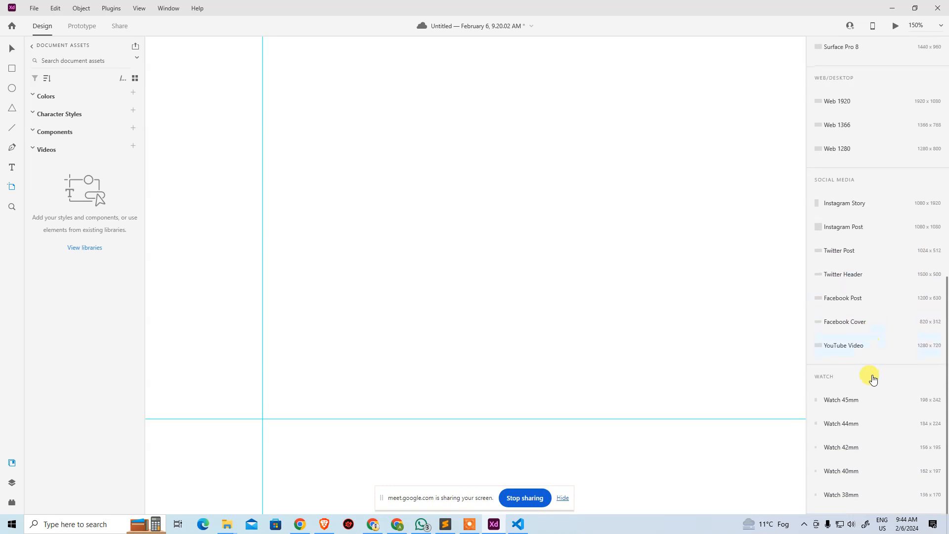
{"action": "scroll", "coordinate": [872, 377], "scroll_direction": "up", "scroll_amount": 5}
{"action": "scroll", "coordinate": [872, 377], "scroll_direction": "up", "scroll_amount": 5}
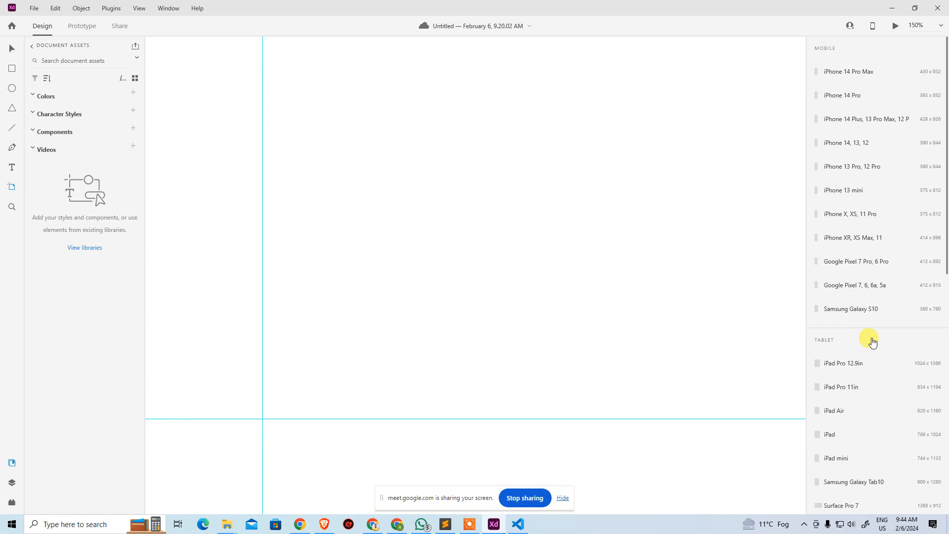
Delete the red circle from the Web 1920 artboard.
{"action": "key", "text": "ctrl+minus"}
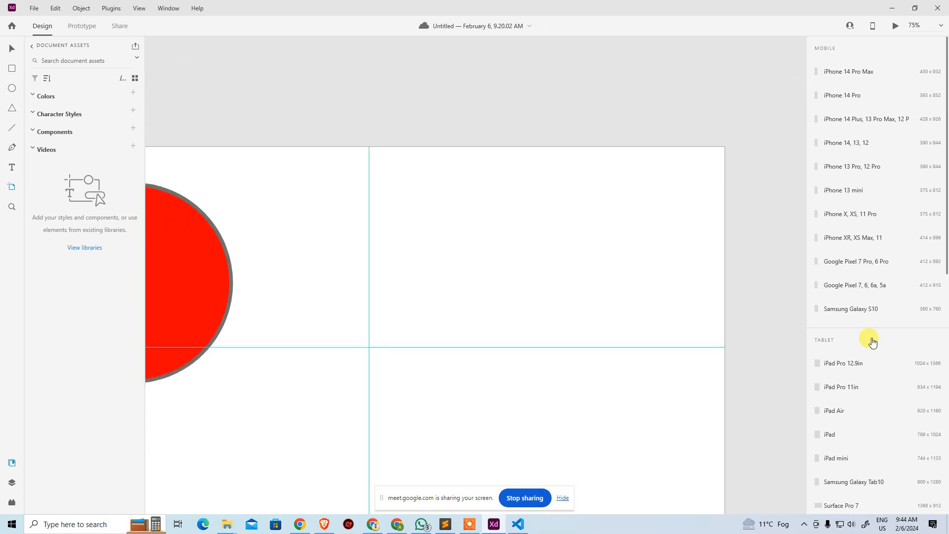
{"action": "key", "text": "ctrl+0"}
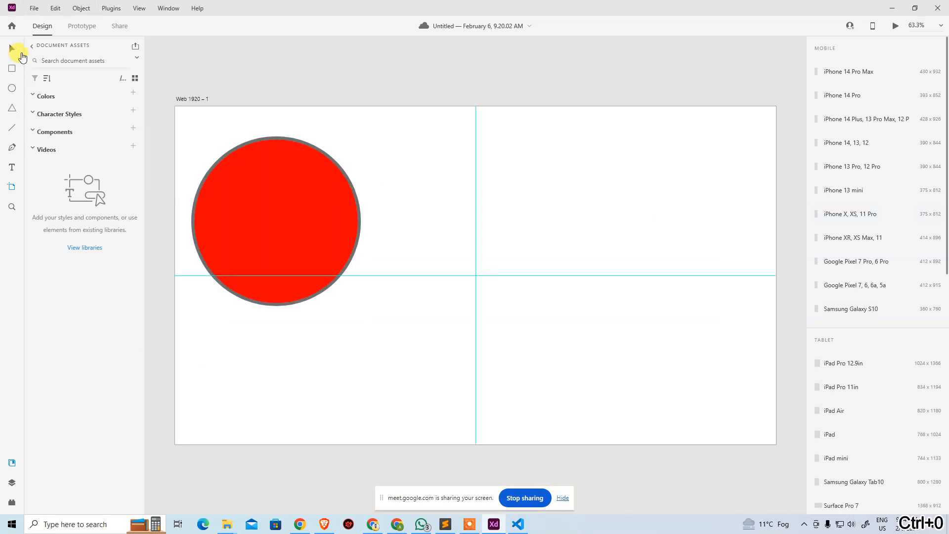
{"action": "left_click", "coordinate": [276, 197]}
{"action": "key", "text": "Delete"}
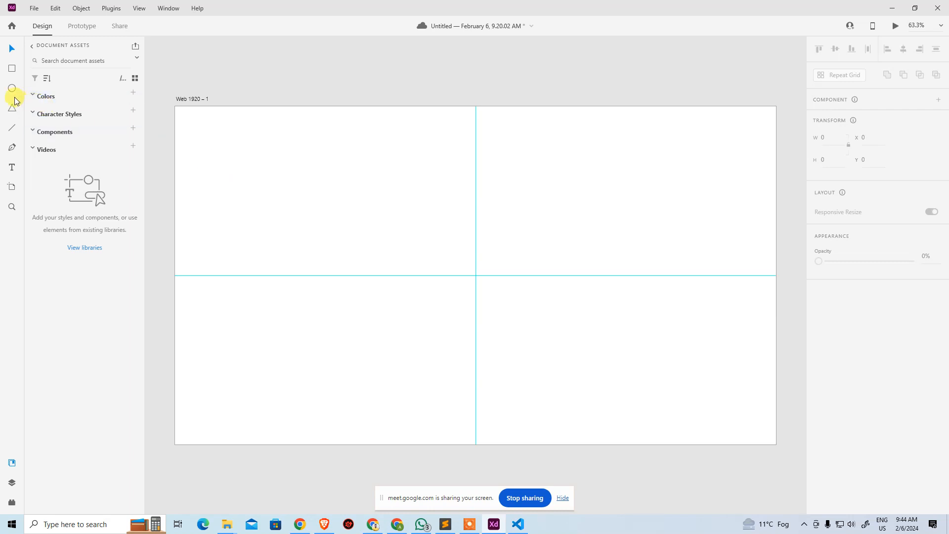
Draw a wide rectangle about 1415 by 95 across the artboard's upper area and give it a muted red fill.
{"action": "left_click", "coordinate": [15, 73]}
{"action": "left_click_drag", "start_coordinate": [256, 143], "coordinate": [700, 173]}
{"action": "left_click", "coordinate": [838, 390]}
{"action": "left_click", "coordinate": [738, 351]}
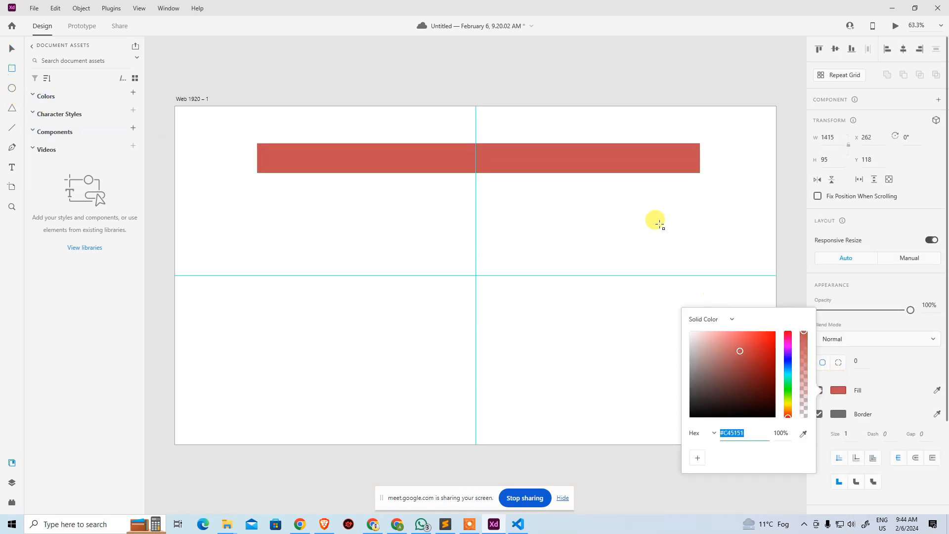
{"action": "left_click", "coordinate": [659, 224]}
Preview the artboard in the desktop preview window, then close the preview.
{"action": "left_click", "coordinate": [13, 49]}
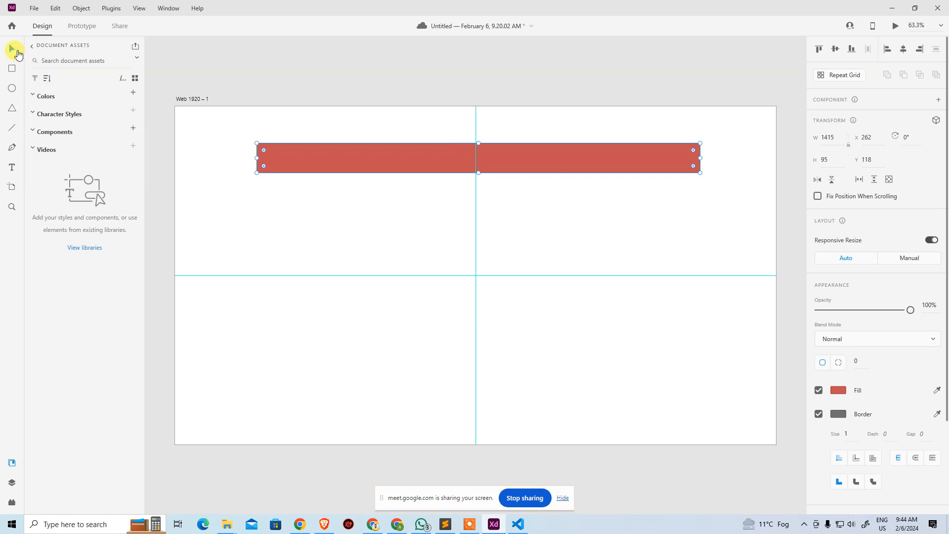
{"action": "key", "text": "ctrl+Return"}
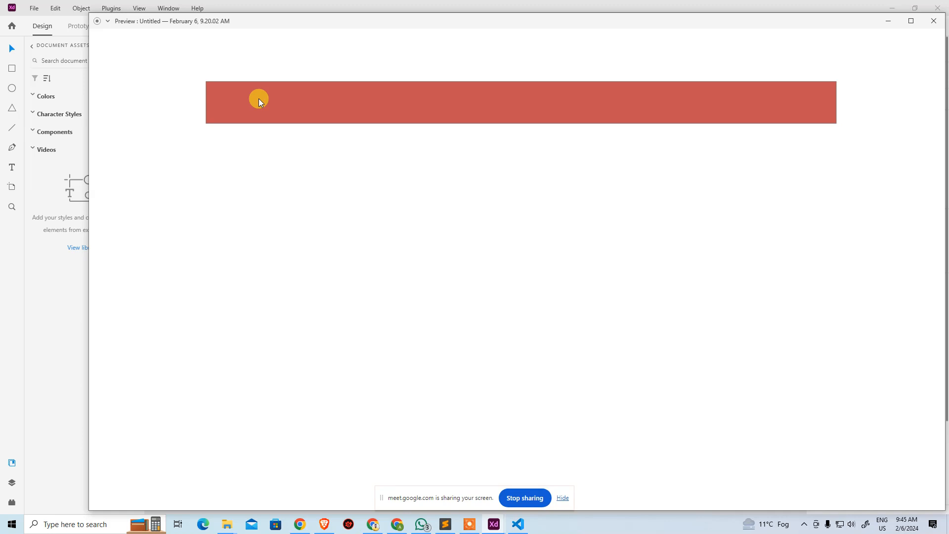
{"action": "left_click", "coordinate": [934, 21]}
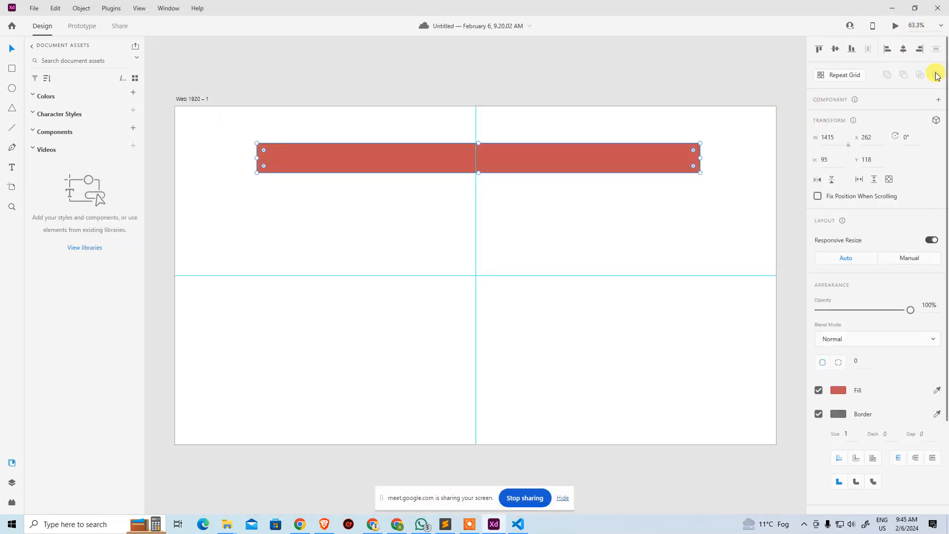
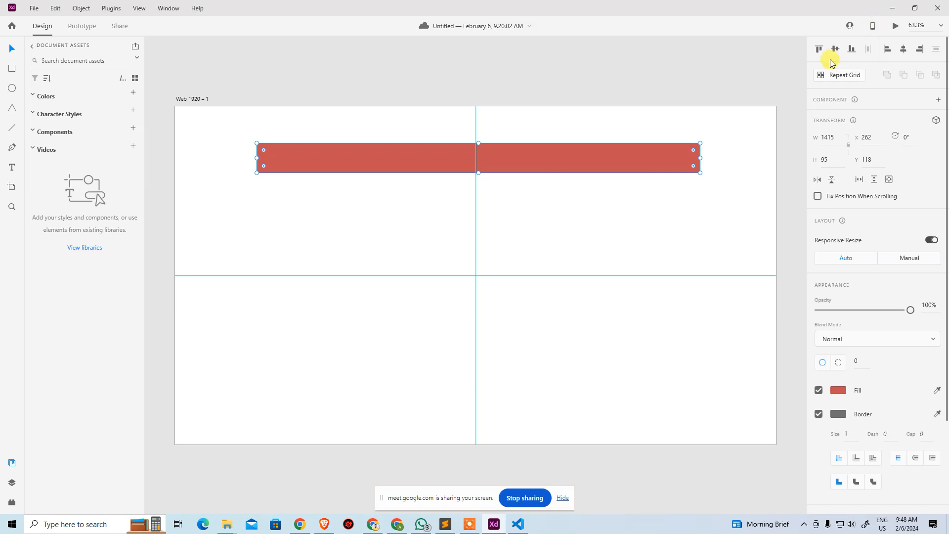
Delete the red bar and shift the empty artboard slightly to X -6, Y 5.
{"action": "left_click", "coordinate": [357, 140]}
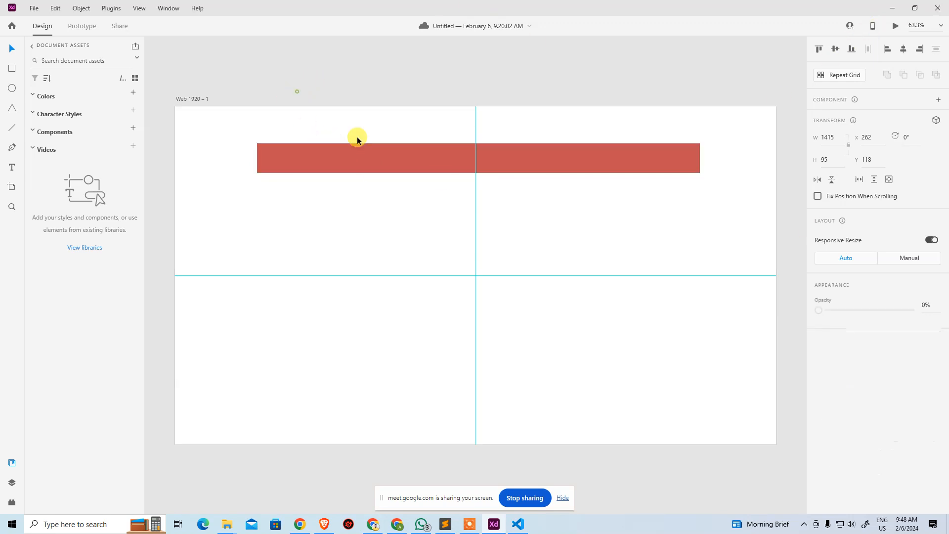
{"action": "left_click", "coordinate": [368, 164]}
{"action": "key", "text": "Delete"}
{"action": "left_click_drag", "start_coordinate": [409, 168], "coordinate": [407, 170]}
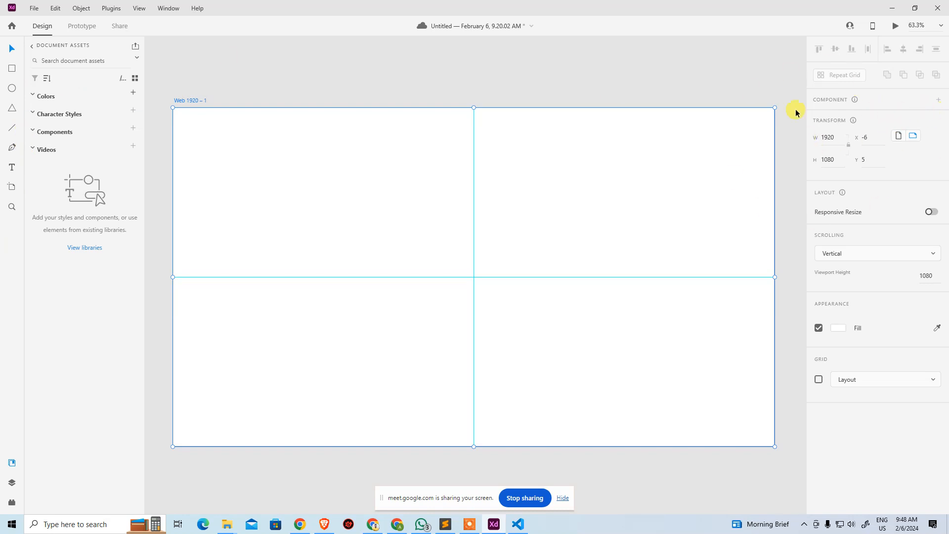
Draw a rectangle about 553 by 365 and align it to the artboard's top, vertical middle and bottom in turn.
{"action": "left_click", "coordinate": [12, 68]}
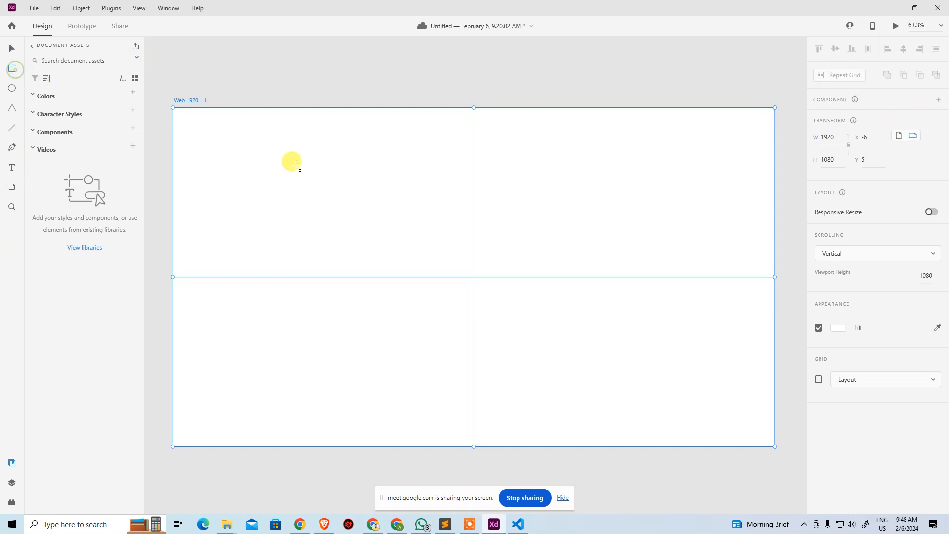
{"action": "left_click_drag", "start_coordinate": [256, 139], "coordinate": [429, 253]}
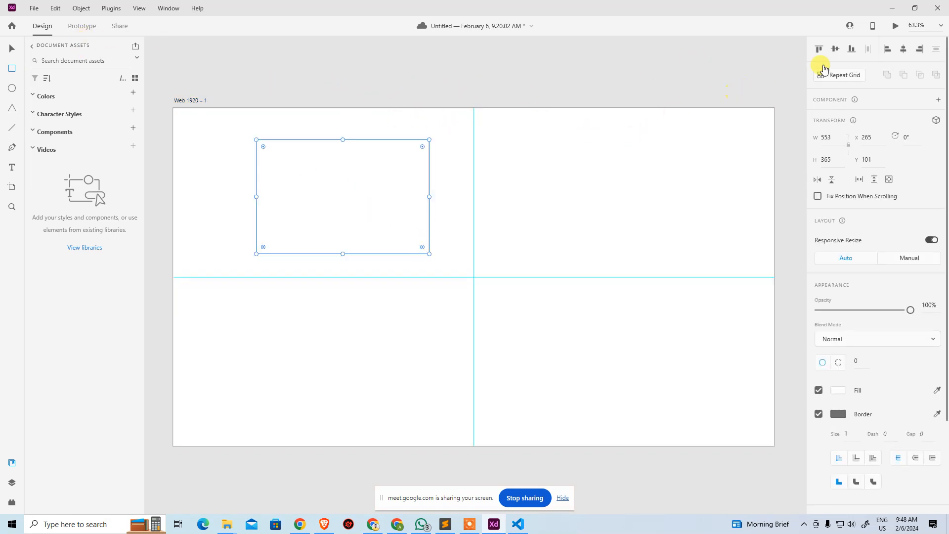
{"action": "left_click", "coordinate": [818, 50]}
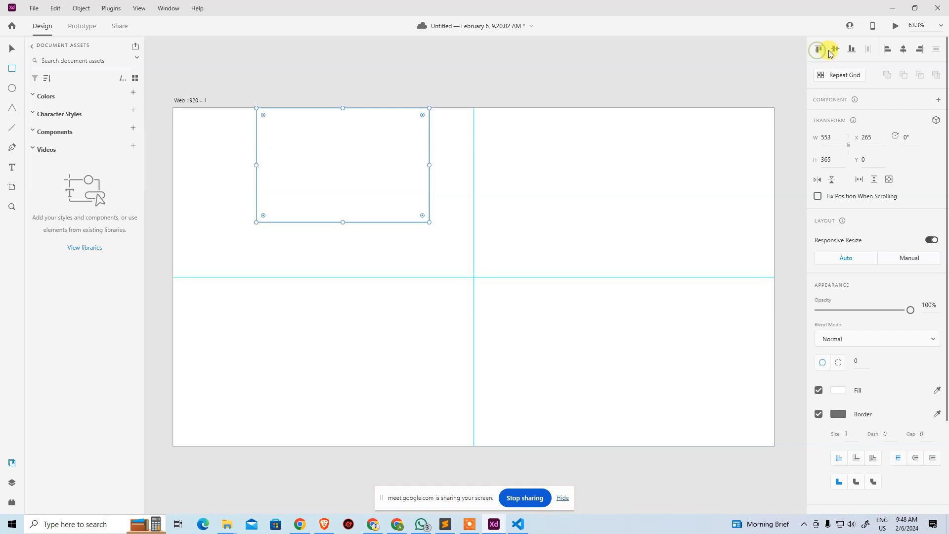
{"action": "left_click", "coordinate": [834, 50]}
{"action": "left_click", "coordinate": [850, 50]}
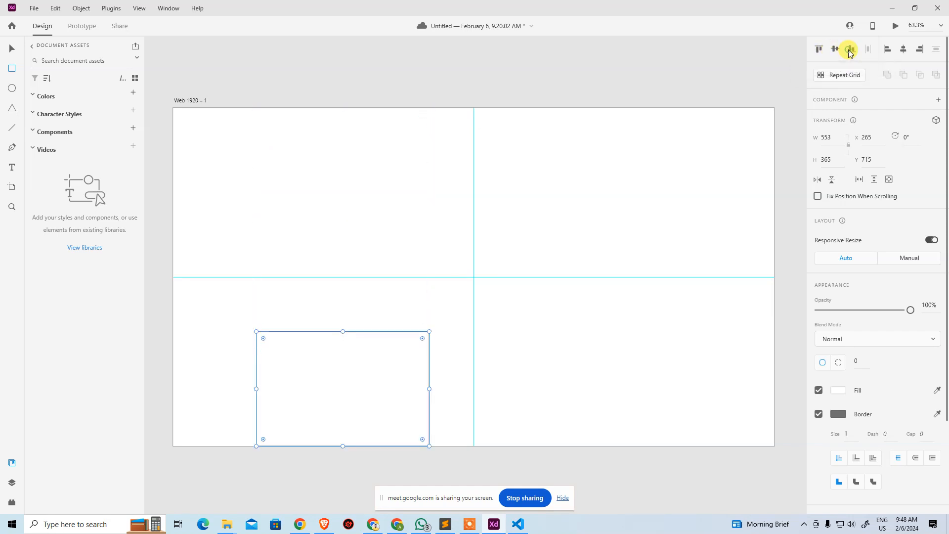
Align the rectangle left, centre and right in turn, then centre it both horizontally and vertically on the artboard.
{"action": "left_click", "coordinate": [887, 49]}
{"action": "left_click", "coordinate": [903, 49]}
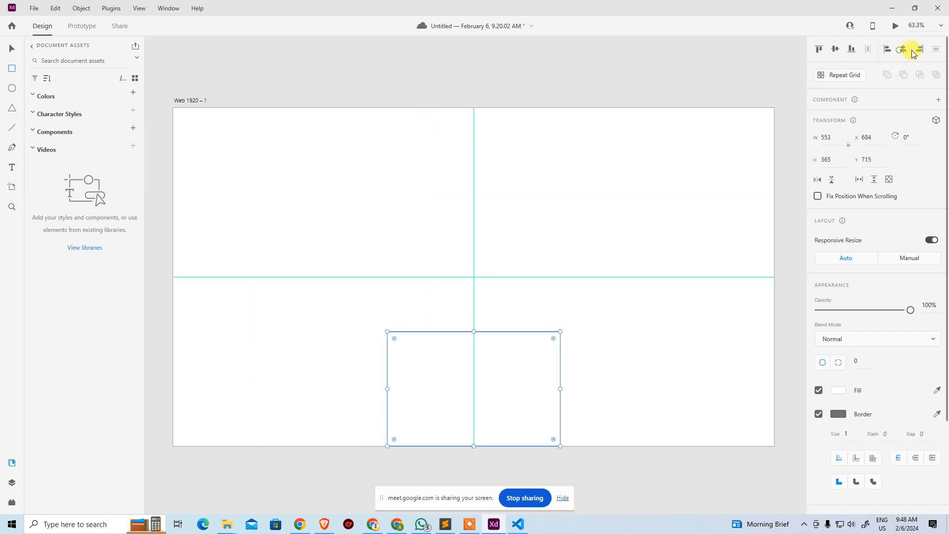
{"action": "left_click", "coordinate": [919, 49]}
{"action": "left_click", "coordinate": [902, 49]}
{"action": "left_click", "coordinate": [835, 50]}
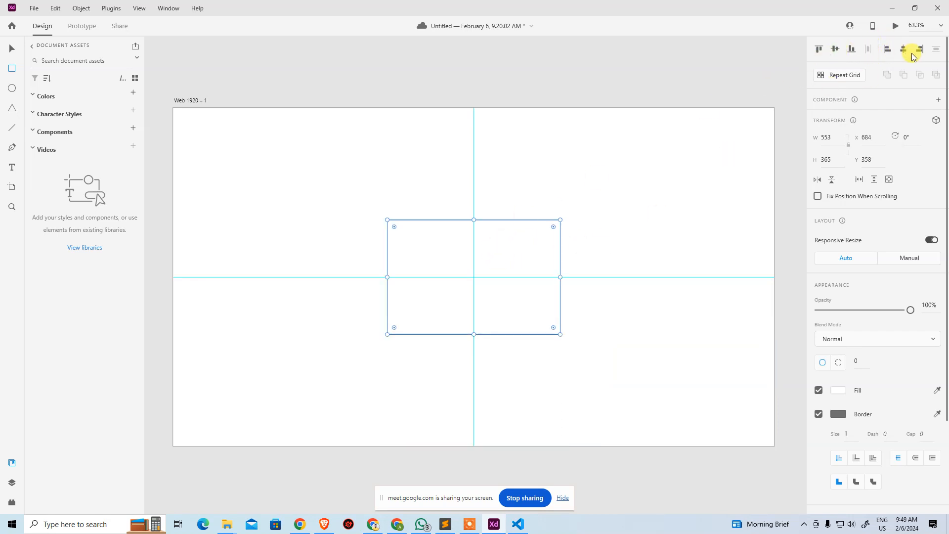
Move the rectangle into the artboard's upper half and duplicate it to form a row of three.
{"action": "left_click", "coordinate": [11, 50]}
{"action": "left_click_drag", "start_coordinate": [438, 286], "coordinate": [483, 198]}
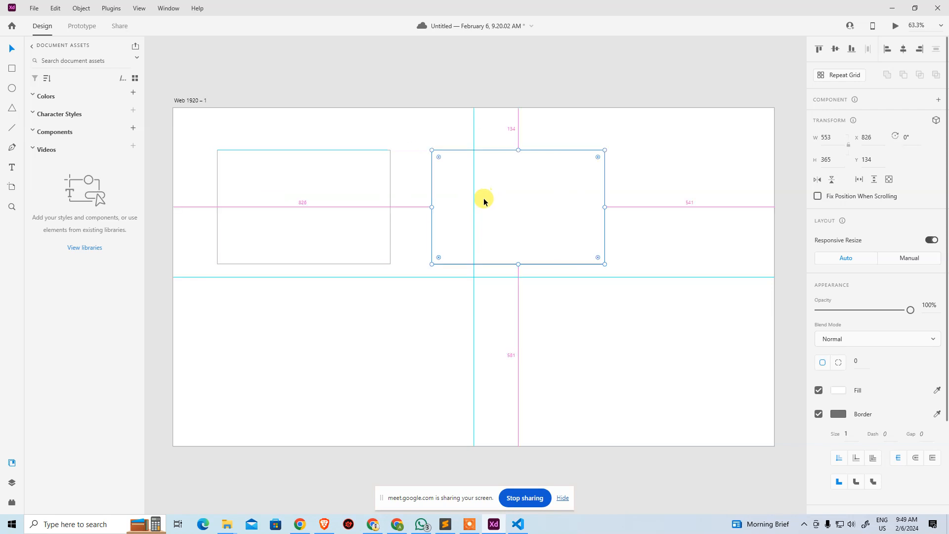
{"action": "left_click", "coordinate": [361, 199], "text": "shift"}
{"action": "left_click", "coordinate": [426, 349]}
{"action": "left_click", "coordinate": [471, 240]}
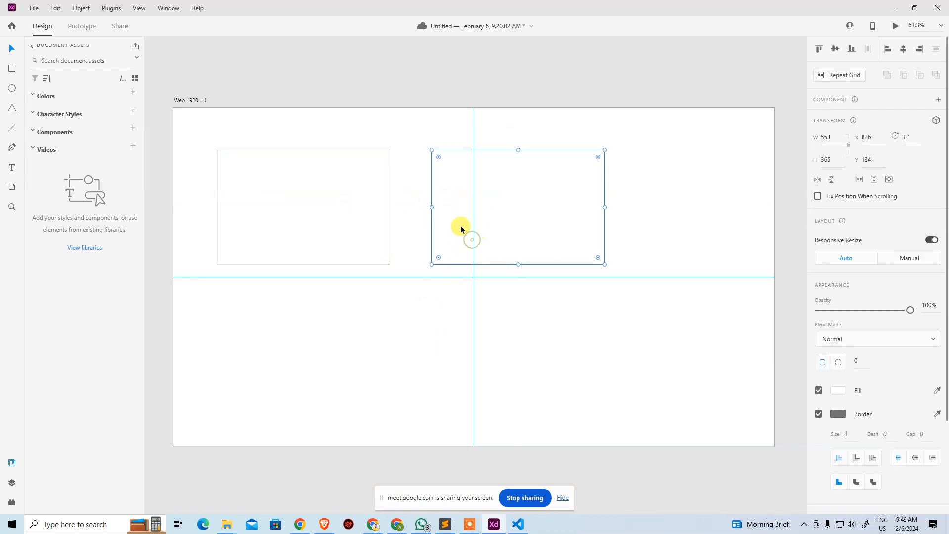
{"action": "left_click_drag", "start_coordinate": [460, 225], "coordinate": [640, 223]}
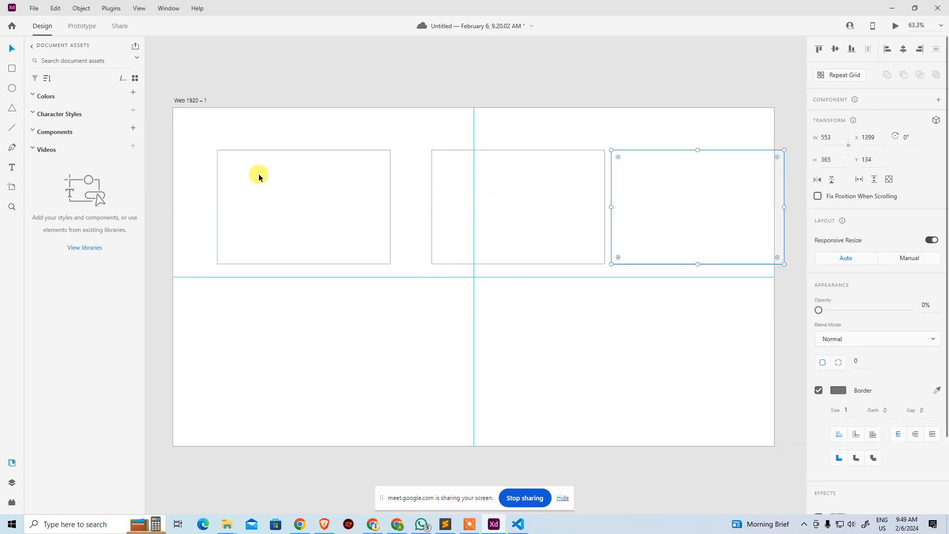
Try distributing the three rectangles horizontally, and undo the distribution.
{"action": "left_click_drag", "start_coordinate": [195, 131], "coordinate": [801, 307]}
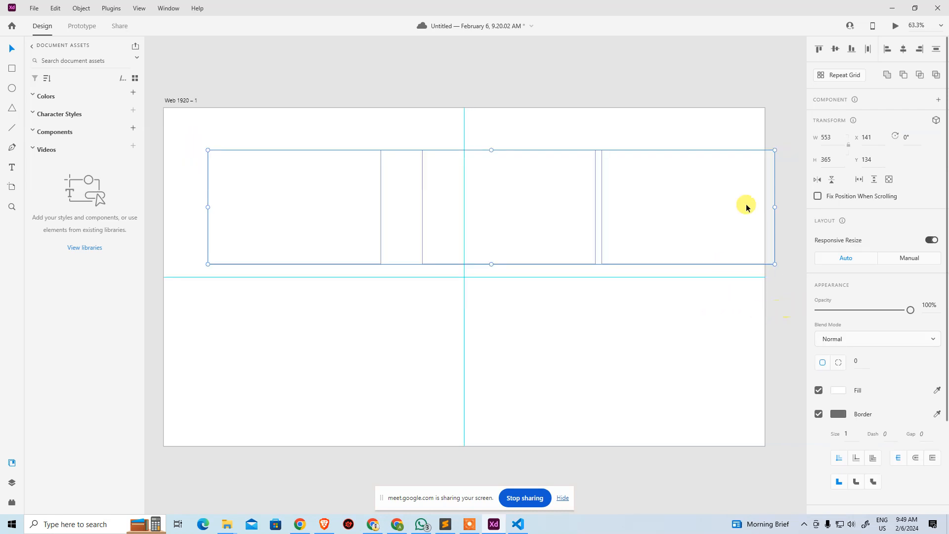
{"action": "left_click", "coordinate": [869, 50]}
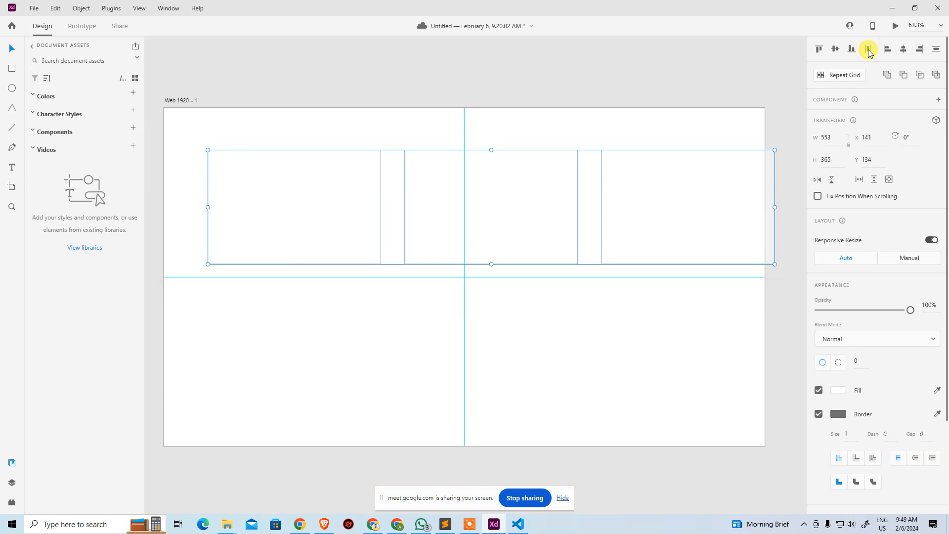
{"action": "key", "text": "ctrl+z"}
{"action": "left_click", "coordinate": [666, 341]}
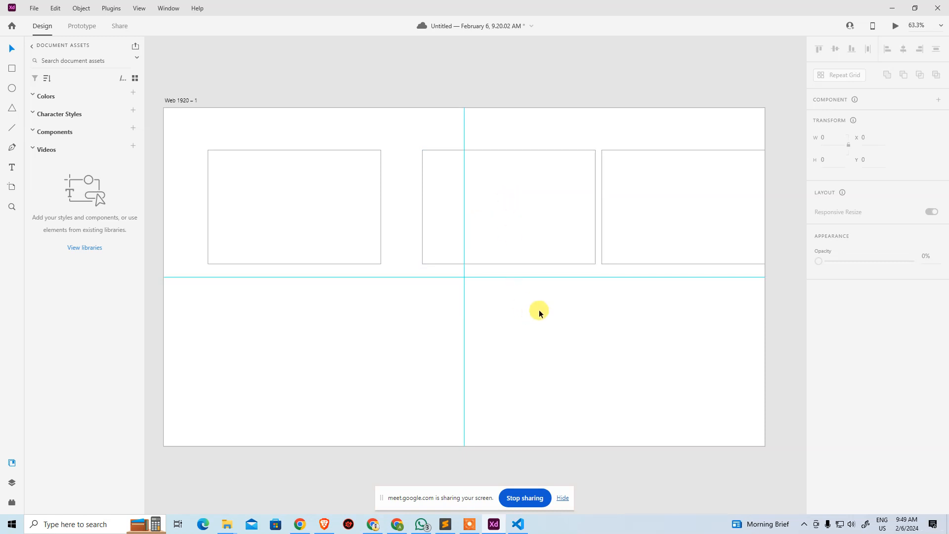
Stagger the second and third rectangles diagonally below the first and distribute all three vertically.
{"action": "left_click_drag", "start_coordinate": [195, 133], "coordinate": [791, 308]}
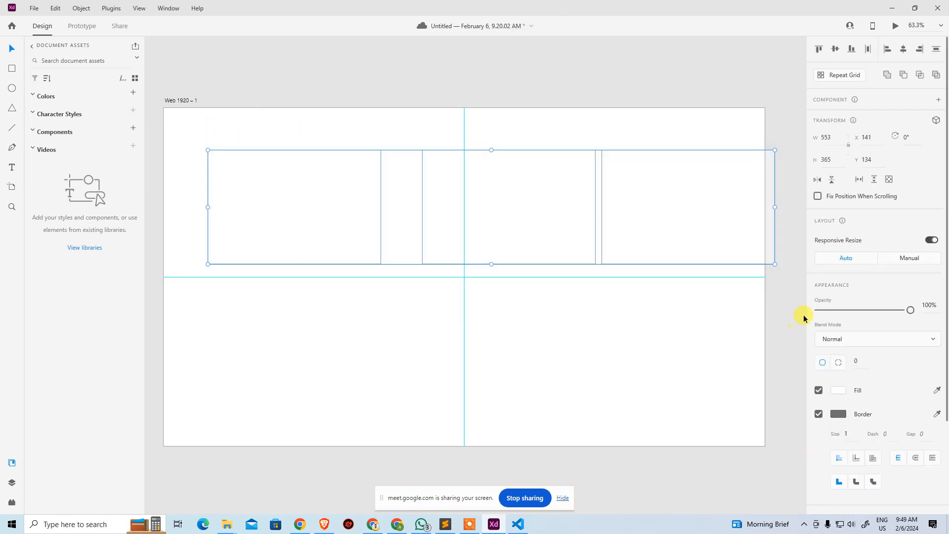
{"action": "left_click", "coordinate": [694, 358]}
{"action": "left_click_drag", "start_coordinate": [460, 201], "coordinate": [310, 270]}
{"action": "left_click_drag", "start_coordinate": [653, 244], "coordinate": [440, 365]}
{"action": "left_click_drag", "start_coordinate": [183, 135], "coordinate": [626, 431]}
{"action": "left_click", "coordinate": [937, 48]}
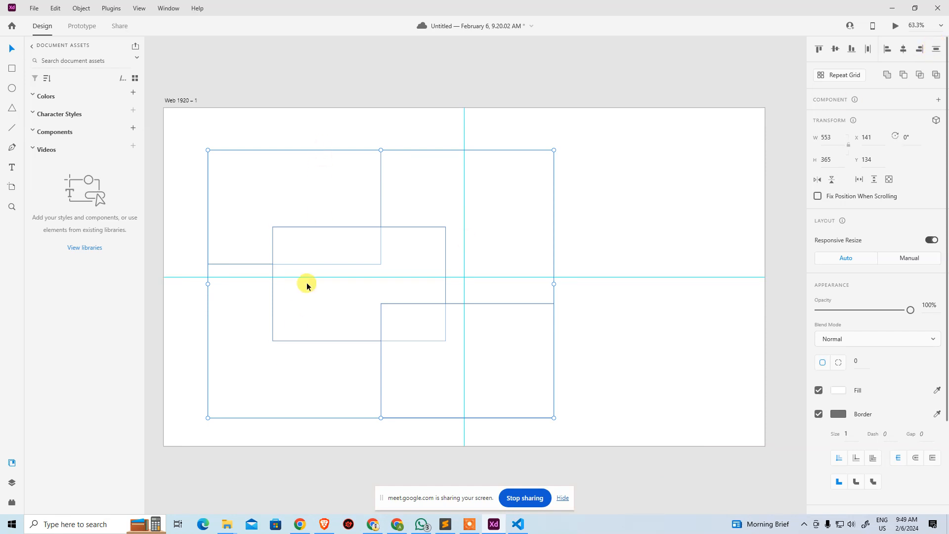
{"action": "left_click", "coordinate": [657, 194]}
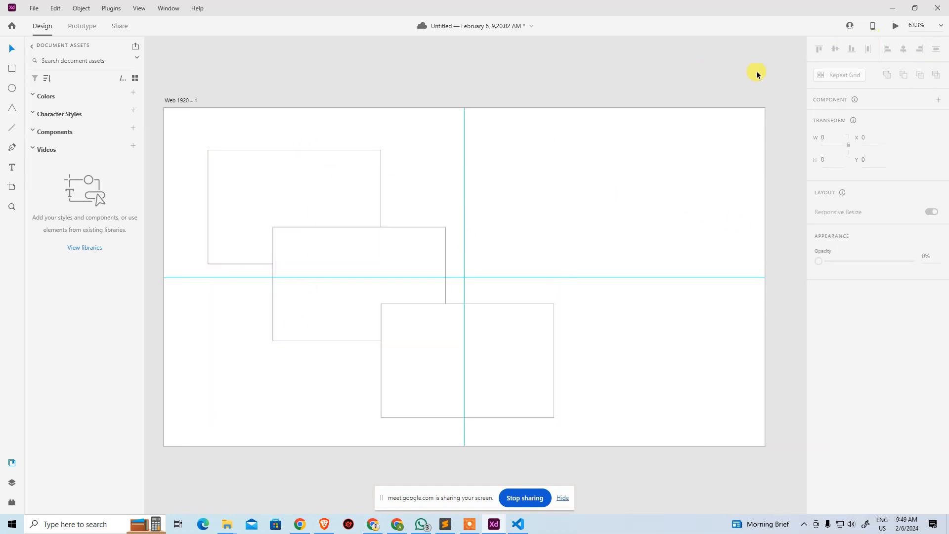
Delete the three staggered rectangles from the artboard.
{"action": "left_click_drag", "start_coordinate": [199, 139], "coordinate": [643, 470]}
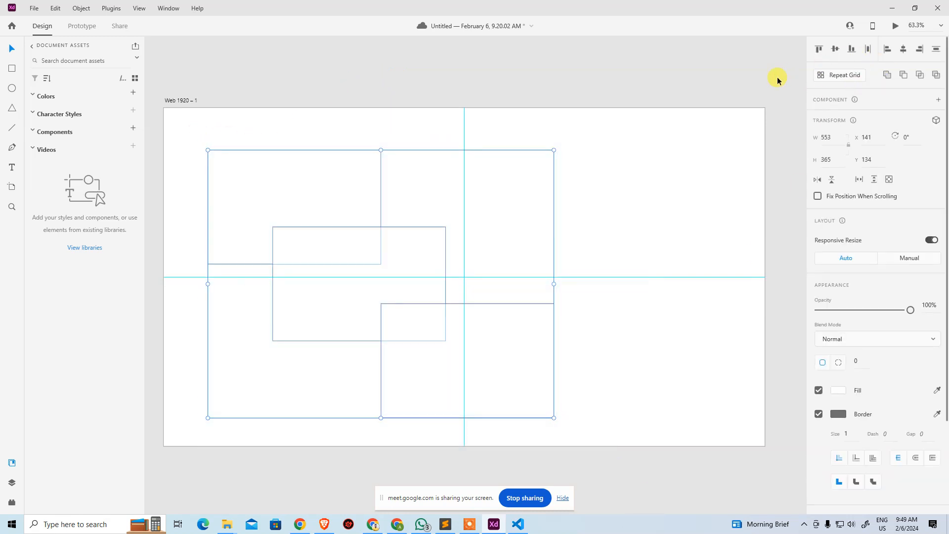
{"action": "left_click", "coordinate": [638, 196]}
{"action": "left_click", "coordinate": [370, 220]}
{"action": "key", "text": "Delete"}
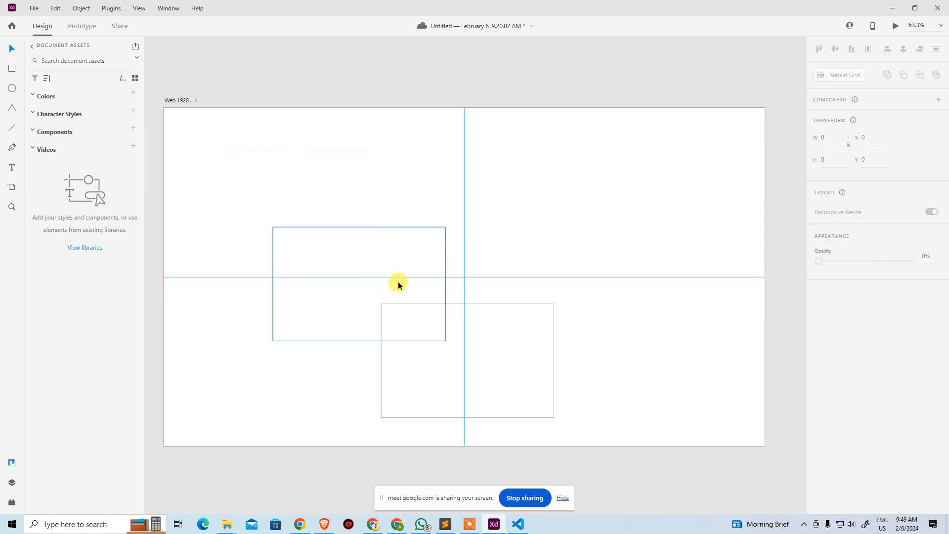
{"action": "left_click", "coordinate": [399, 281]}
{"action": "key", "text": "Delete"}
{"action": "left_click", "coordinate": [435, 365]}
{"action": "key", "text": "Delete"}
Draw a square about 326 by 326 and move it to about X 159, Y 141.
{"action": "left_click", "coordinate": [12, 68]}
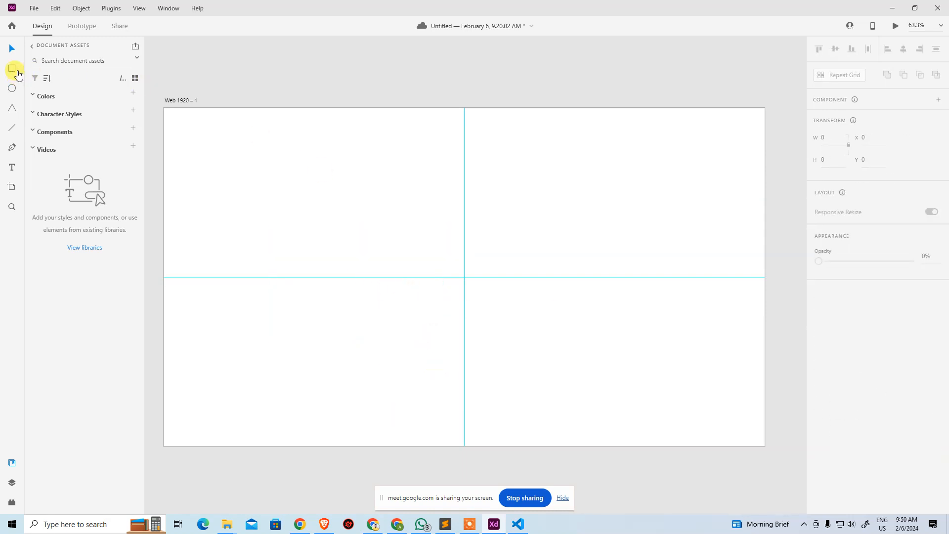
{"action": "left_click_drag", "start_coordinate": [280, 174], "coordinate": [382, 277]}
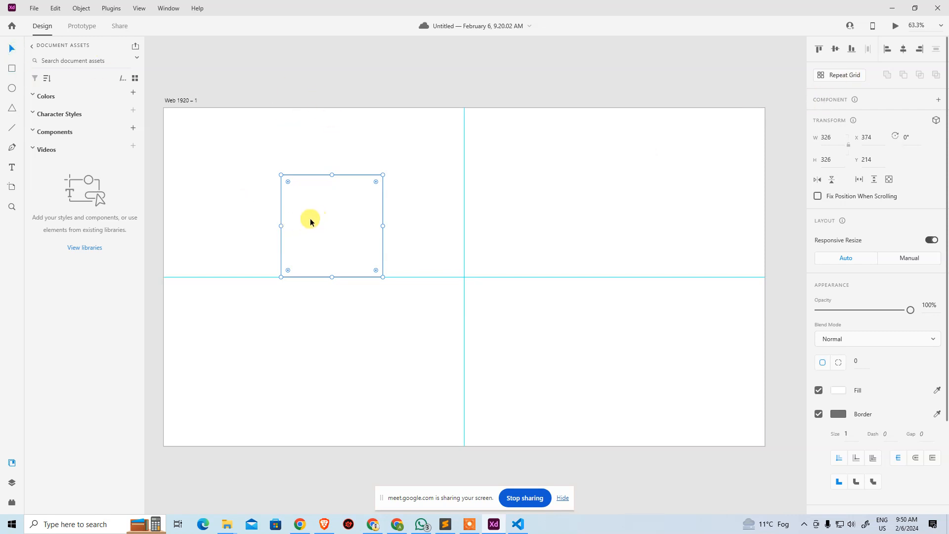
{"action": "left_click_drag", "start_coordinate": [310, 219], "coordinate": [242, 196]}
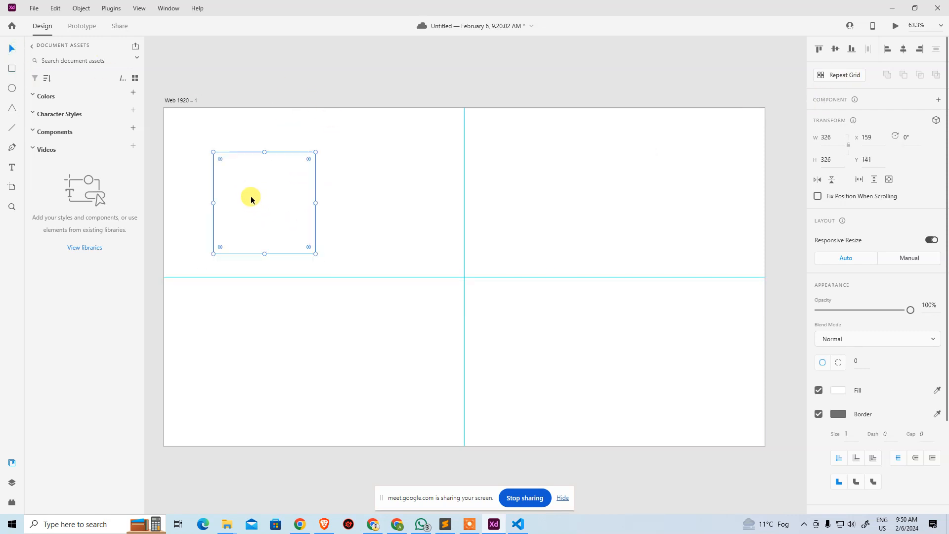
Turn the square into a repeat grid of four columns and two rows.
{"action": "left_click", "coordinate": [823, 80]}
{"action": "left_click_drag", "start_coordinate": [315, 201], "coordinate": [647, 232]}
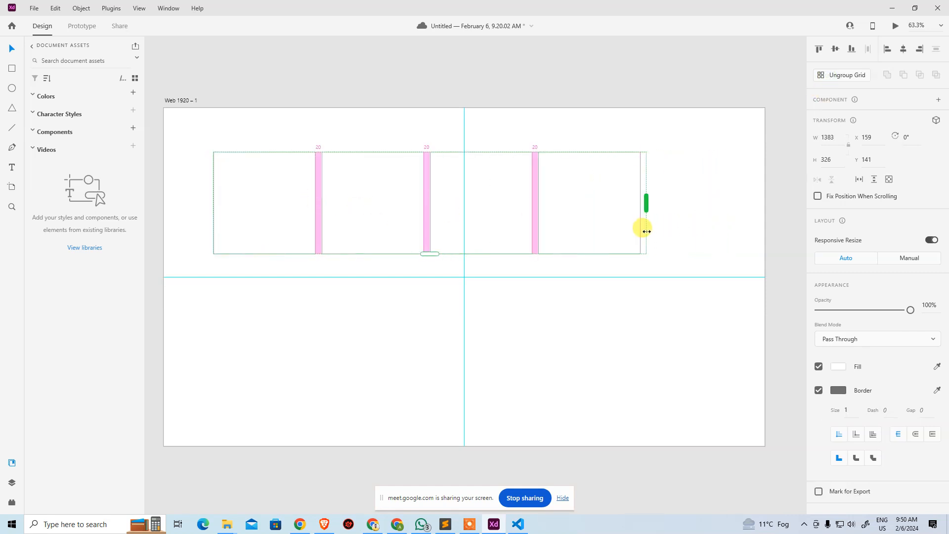
{"action": "left_click_drag", "start_coordinate": [431, 255], "coordinate": [432, 369]}
{"action": "left_click", "coordinate": [429, 407]}
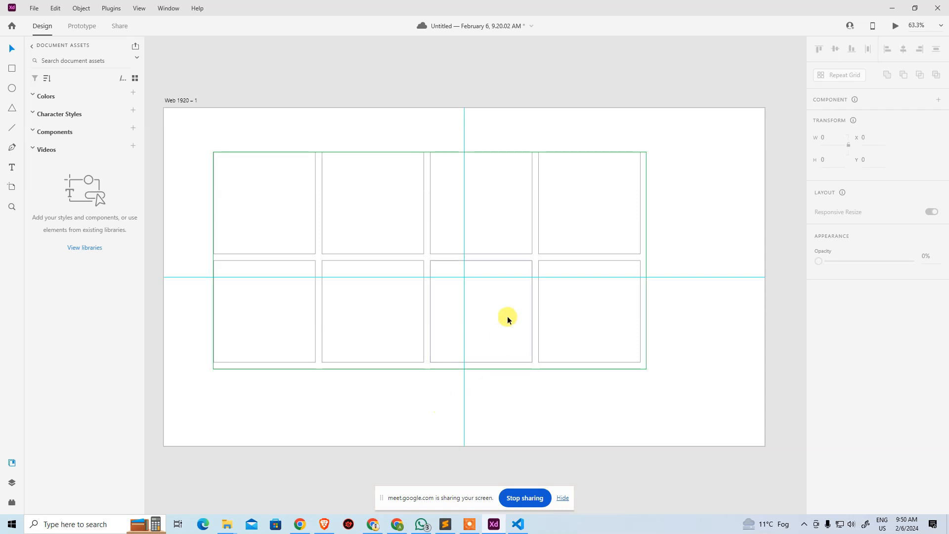
Delete the repeat grid of squares from the artboard.
{"action": "left_click", "coordinate": [513, 248]}
{"action": "key", "text": "Delete"}
{"action": "left_click", "coordinate": [571, 224]}
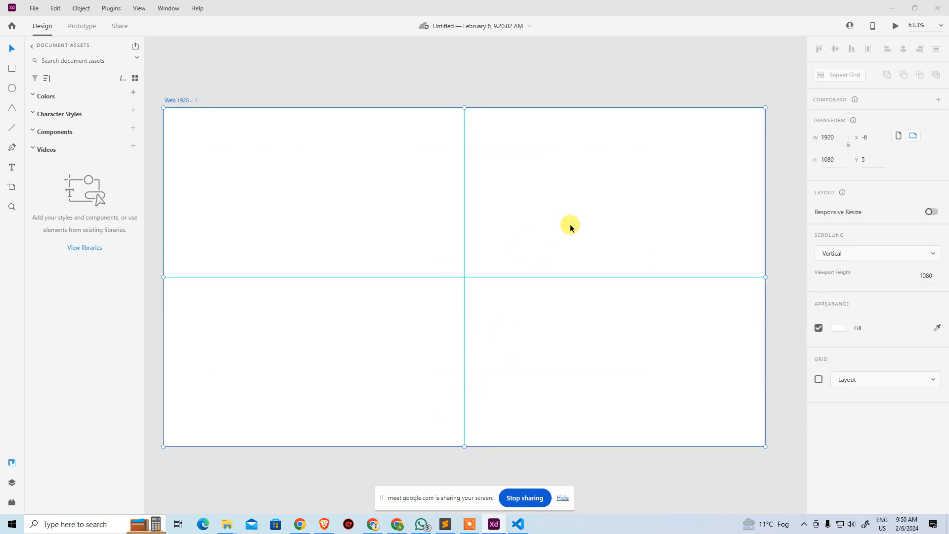
Switch to Chrome and open zomato.com/ncr in a new tab.
{"action": "key", "text": "alt+Tab"}
{"action": "key", "text": "alt+Tab"}
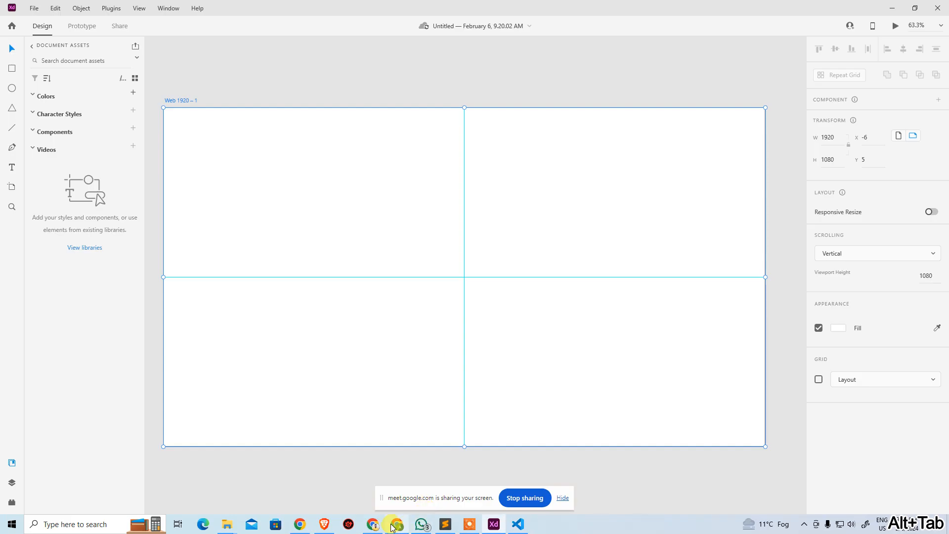
{"action": "key", "text": "alt+Tab"}
{"action": "left_click", "coordinate": [614, 10]}
{"action": "type", "text": "zomato.com/ncr"}
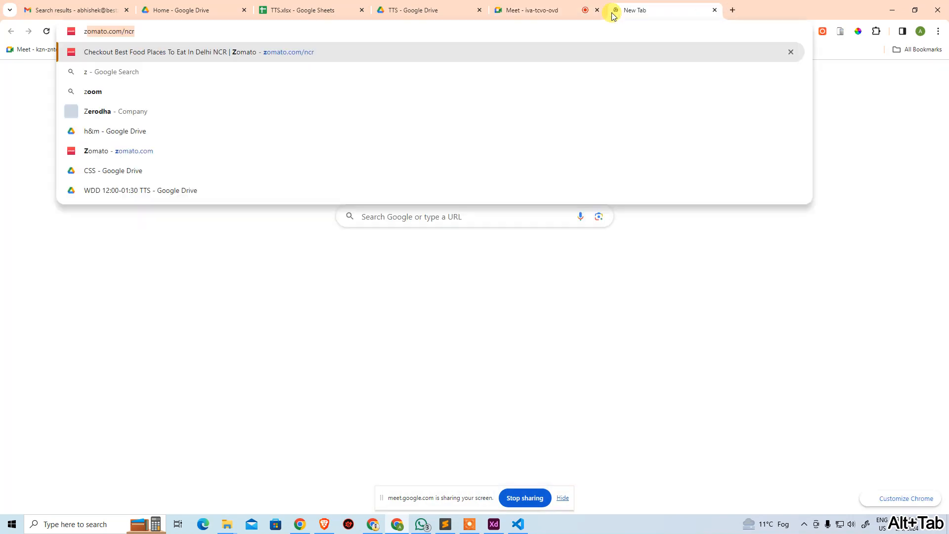
{"action": "key", "text": "Return"}
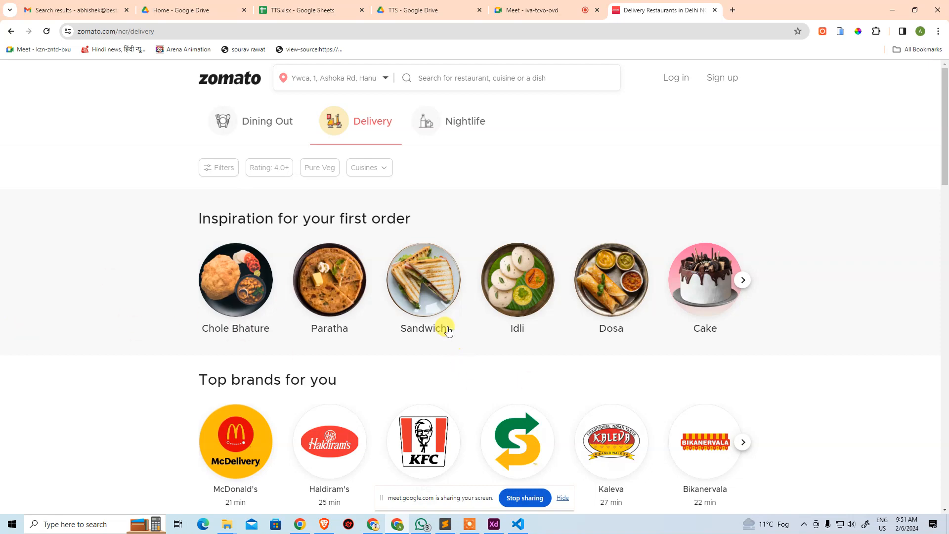
Capture the row of dish images on the Zomato page, paste it into the Adobe XD artboard and move it to about X 304, Y 61.
{"action": "key", "text": "alt+Tab"}
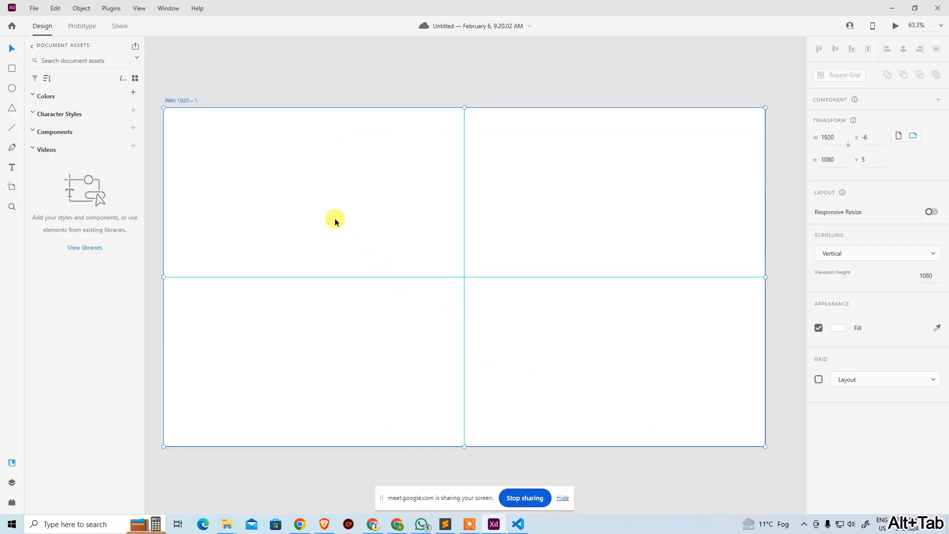
{"action": "key", "text": "alt+Tab"}
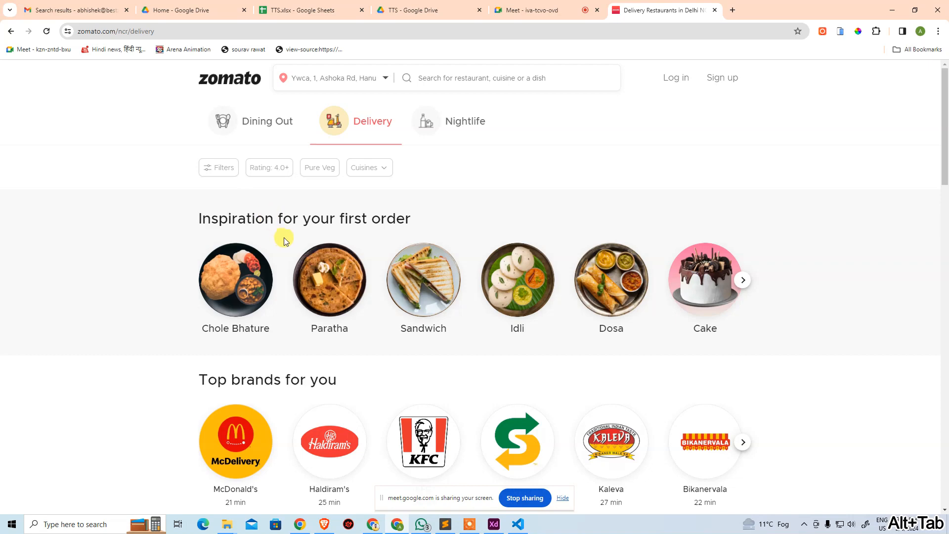
{"action": "key", "text": "super+shift+s"}
{"action": "left_click_drag", "start_coordinate": [166, 230], "coordinate": [825, 355]}
{"action": "key", "text": "alt+Tab"}
{"action": "key", "text": "ctrl+v"}
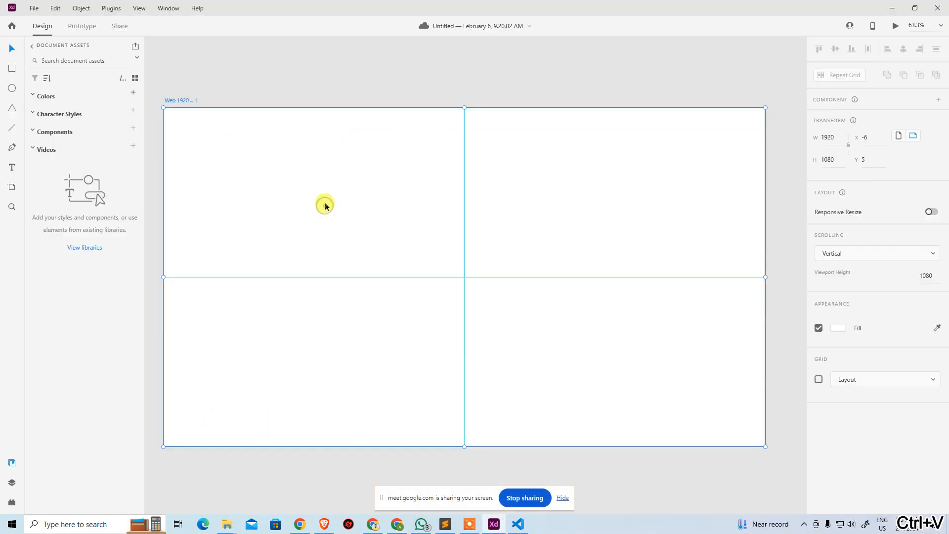
{"action": "left_click_drag", "start_coordinate": [376, 255], "coordinate": [369, 151]}
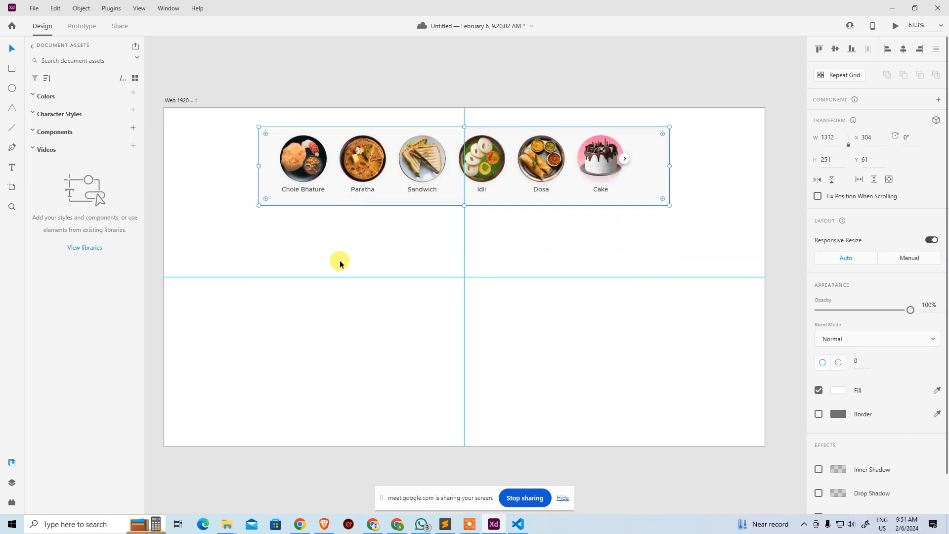
{"action": "left_click", "coordinate": [371, 337]}
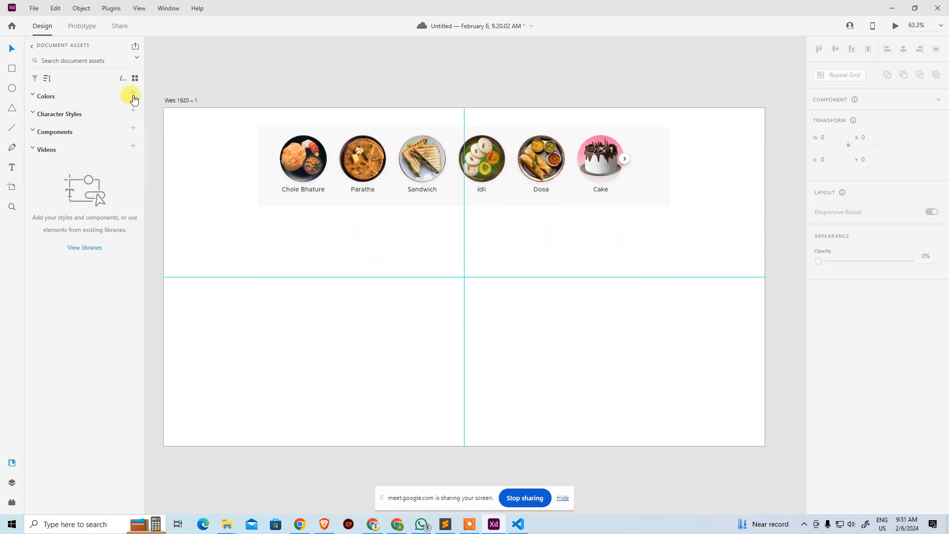
Draw a circle over the Chole Bhature image and fit it to about 150 by 150 at X 371, Y 87.
{"action": "left_click", "coordinate": [12, 88]}
{"action": "key", "text": "ctrl+space"}
{"action": "left_click", "coordinate": [292, 149]}
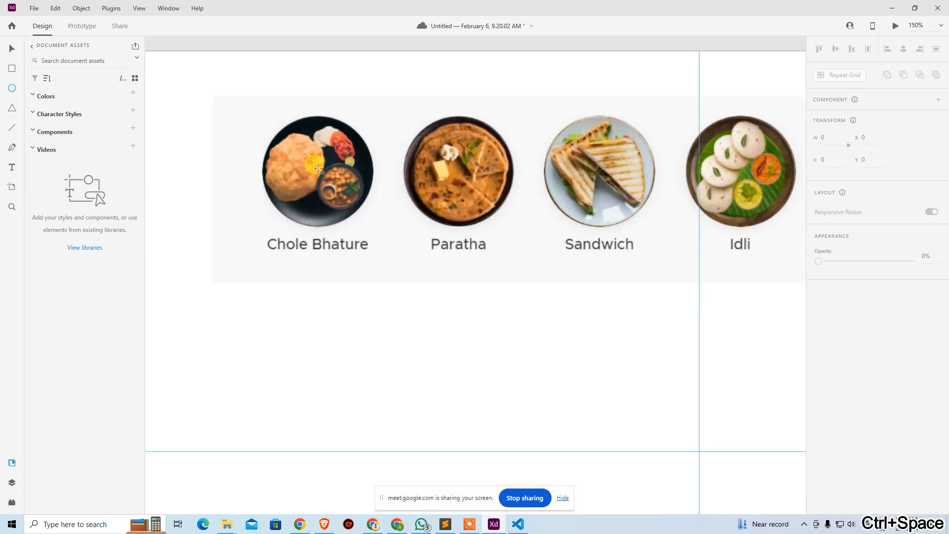
{"action": "left_click_drag", "start_coordinate": [318, 168], "coordinate": [373, 242]}
{"action": "left_click", "coordinate": [11, 48]}
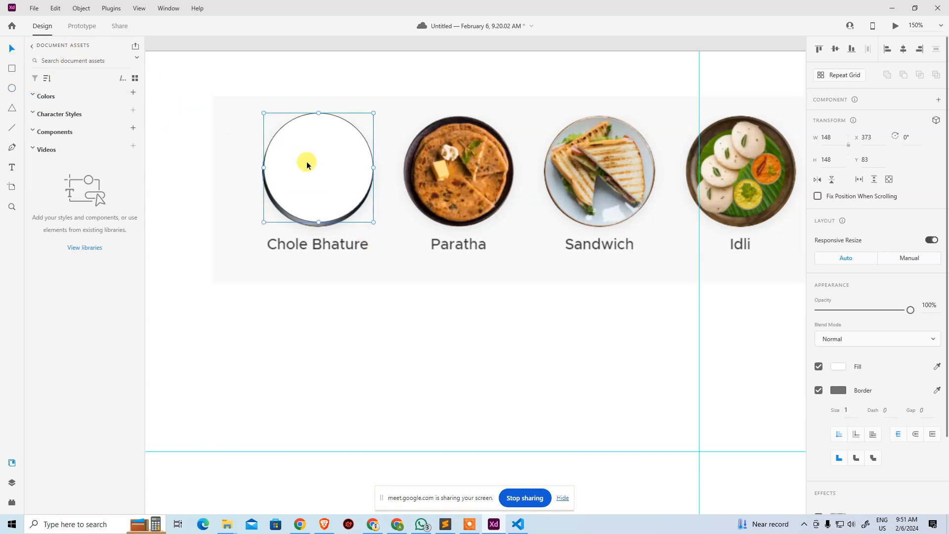
{"action": "left_click_drag", "start_coordinate": [307, 162], "coordinate": [305, 166]}
{"action": "left_click_drag", "start_coordinate": [342, 192], "coordinate": [345, 191]}
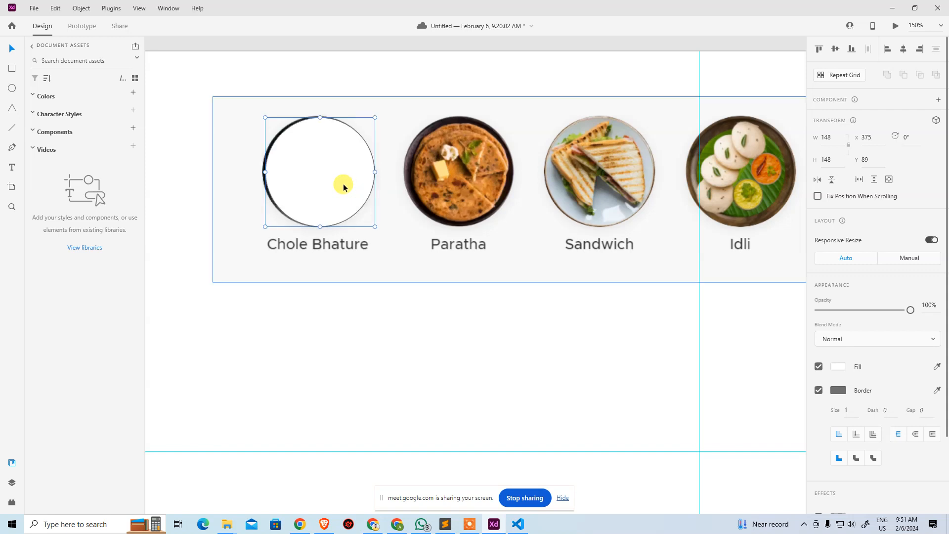
{"action": "key", "text": "ctrl+z"}
{"action": "left_click_drag", "start_coordinate": [374, 228], "coordinate": [372, 227]}
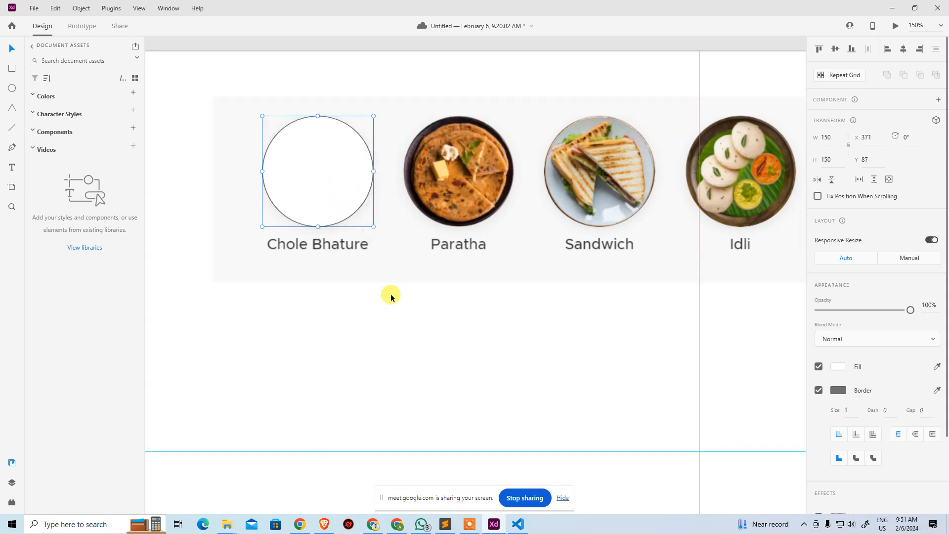
{"action": "left_click", "coordinate": [390, 295]}
Turn the circle into a one-row repeat grid covering all six dish images, widening the spacing to match them.
{"action": "key", "text": "ctrl+minus"}
{"action": "key", "text": "ctrl+minus"}
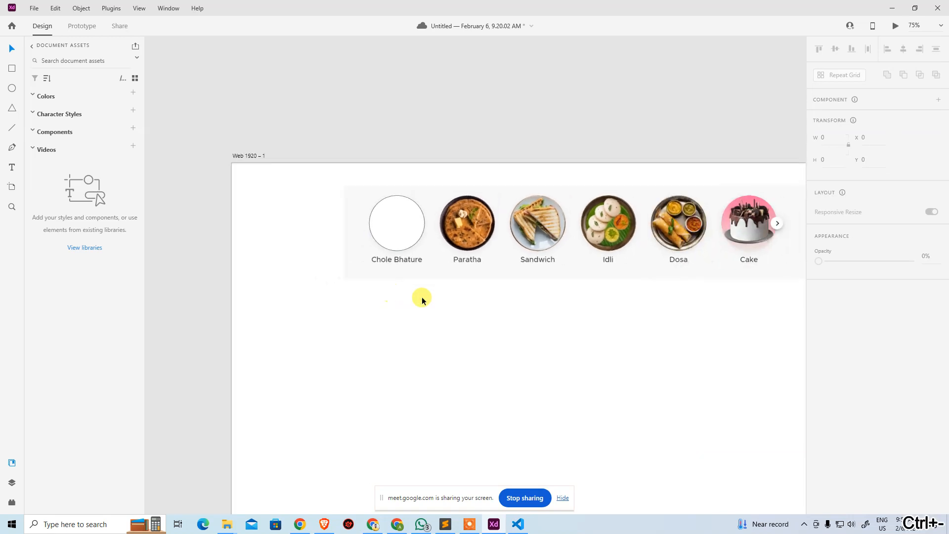
{"action": "left_click_drag", "start_coordinate": [597, 317], "coordinate": [463, 297]}
{"action": "double_click", "coordinate": [272, 200]}
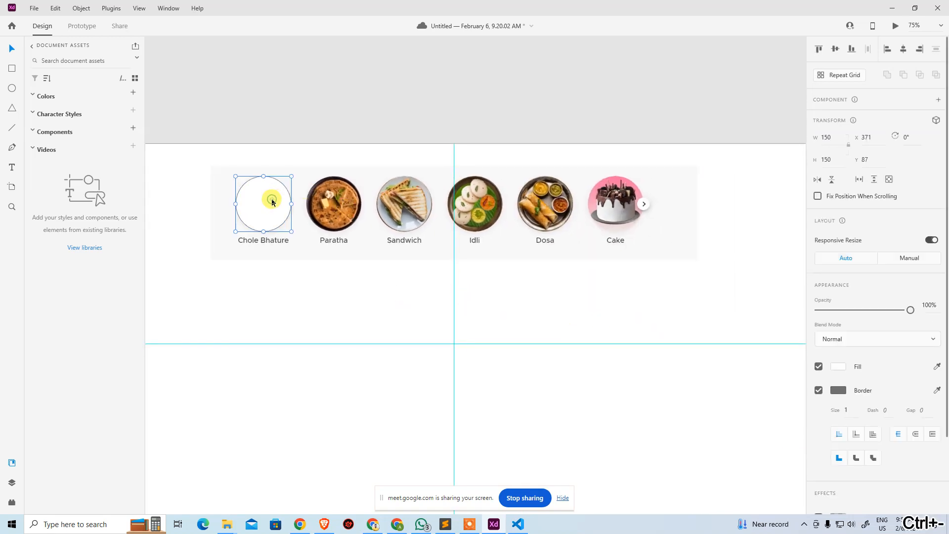
{"action": "left_click", "coordinate": [841, 75]}
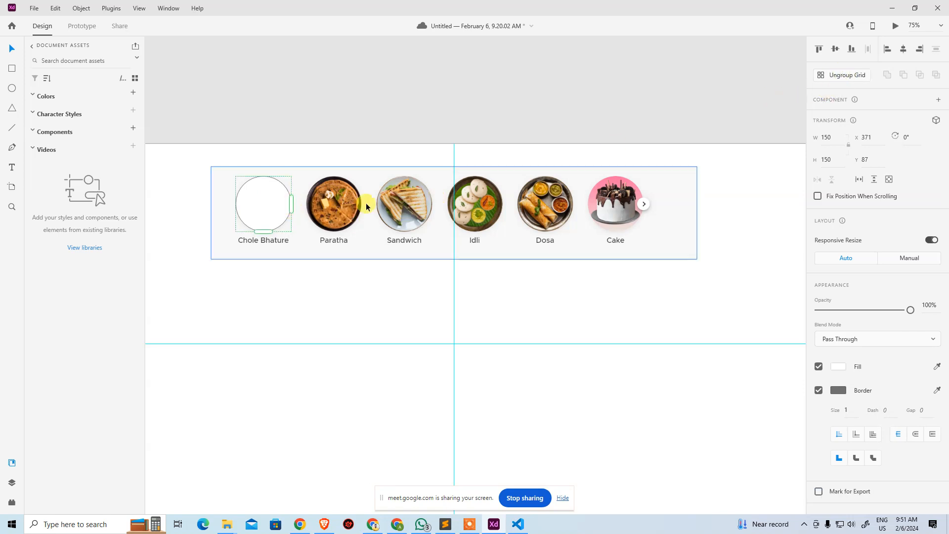
{"action": "left_click_drag", "start_coordinate": [291, 203], "coordinate": [612, 237]}
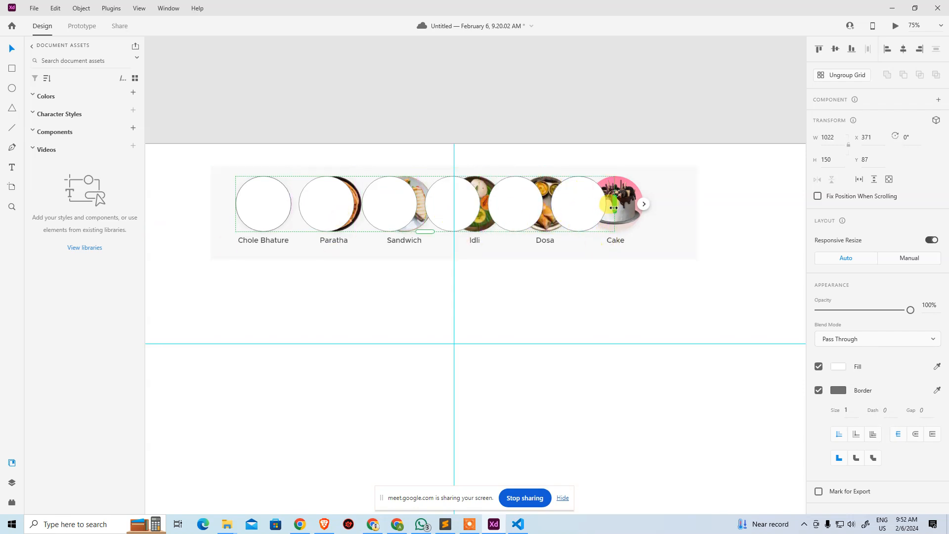
{"action": "mouse_move", "coordinate": [292, 206]}
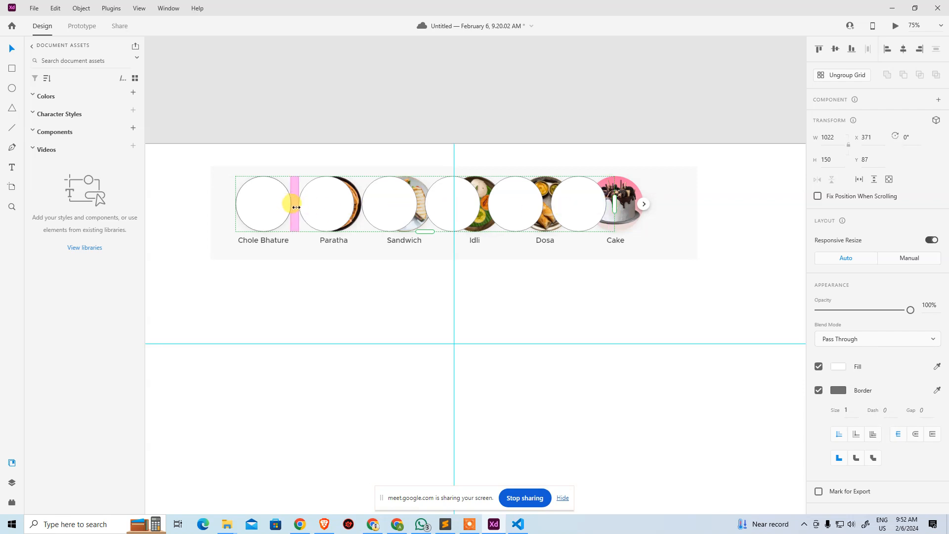
{"action": "left_click_drag", "start_coordinate": [296, 207], "coordinate": [304, 207]}
{"action": "left_click", "coordinate": [381, 286]}
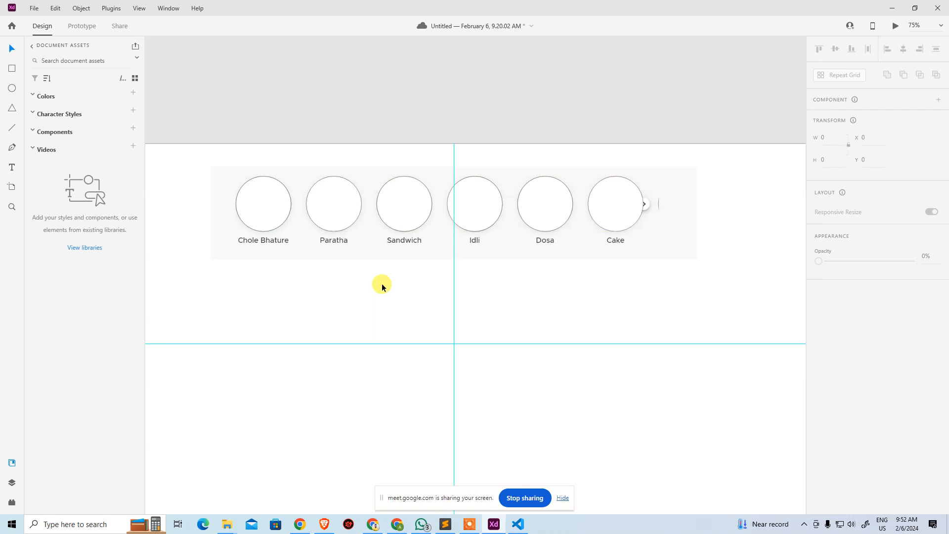
Move the repeat grid of circles straight down below the dish screenshot, to about Y 424.
{"action": "left_click", "coordinate": [418, 206]}
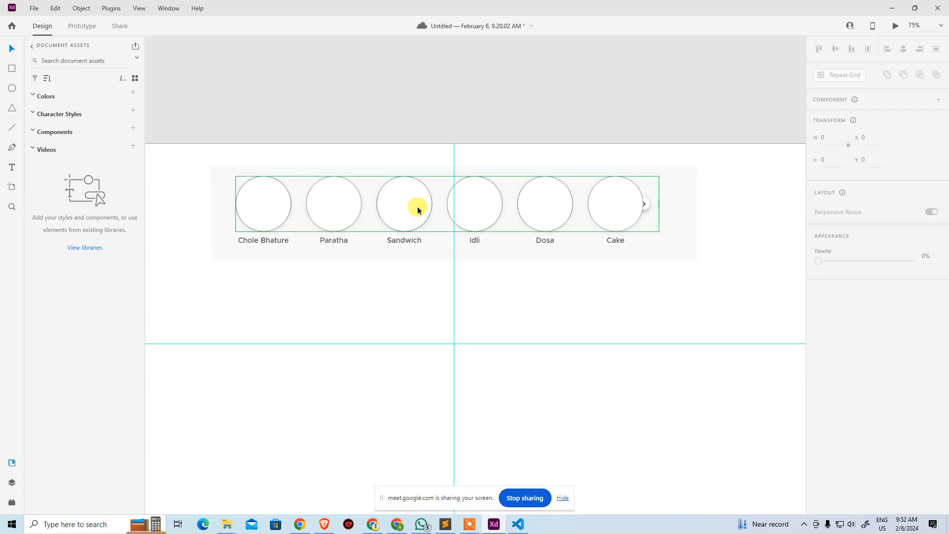
{"action": "left_click_drag", "start_coordinate": [396, 203], "coordinate": [396, 329]}
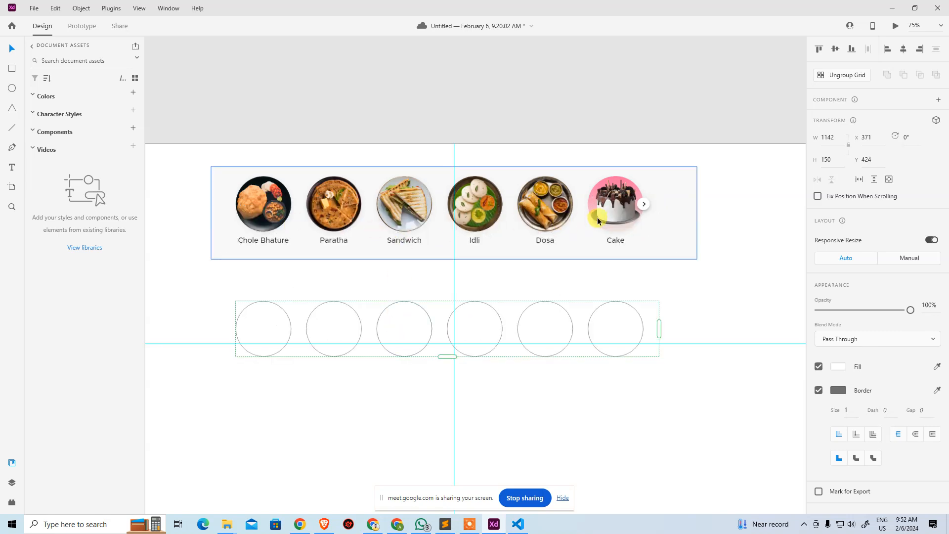
{"action": "left_click", "coordinate": [291, 108]}
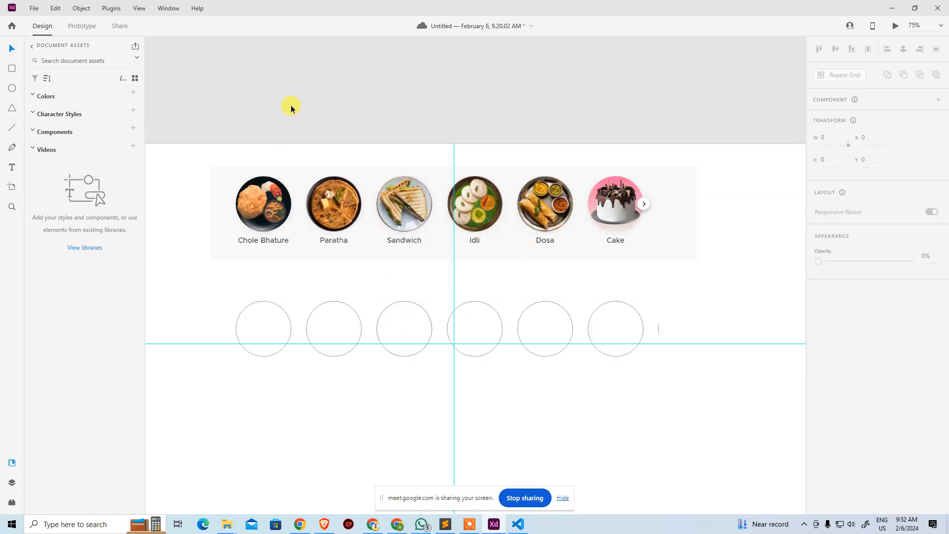
Create a new Web 1920 (1920 × 1080) document and maximize its window.
{"action": "key", "text": "ctrl+n"}
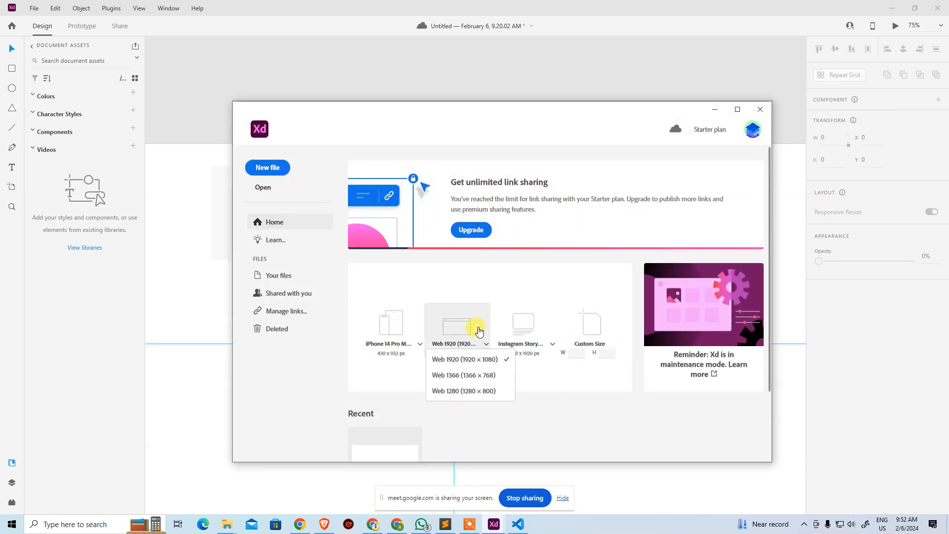
{"action": "left_click", "coordinate": [476, 325]}
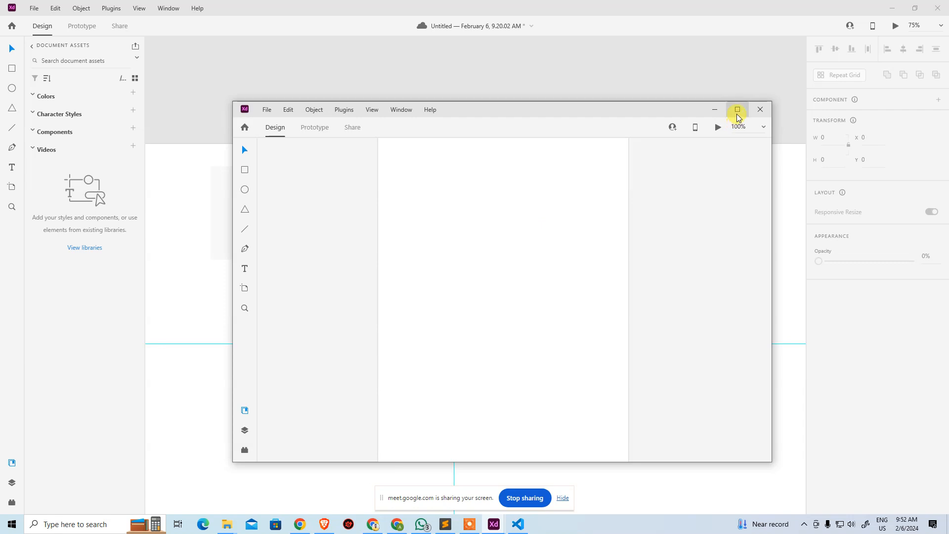
{"action": "left_click", "coordinate": [737, 110]}
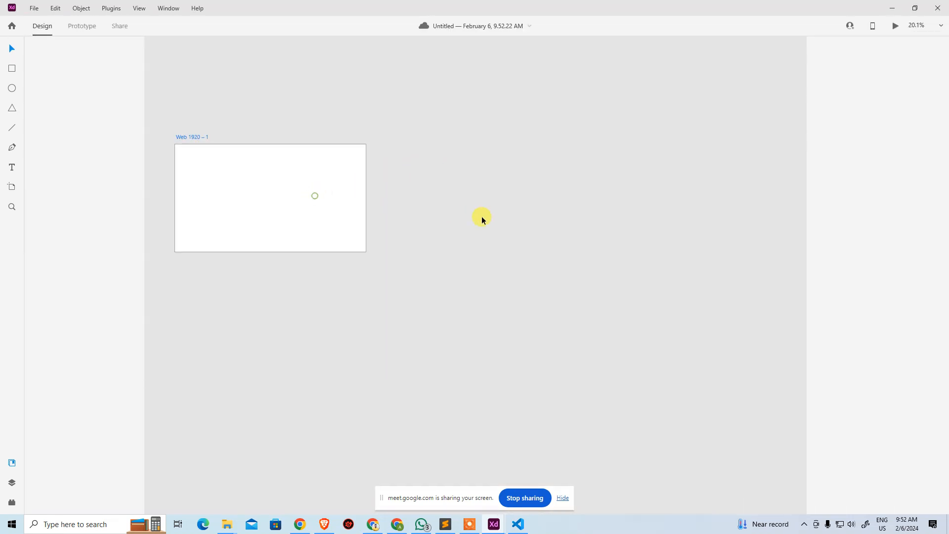
{"action": "key", "text": "ctrl+space"}
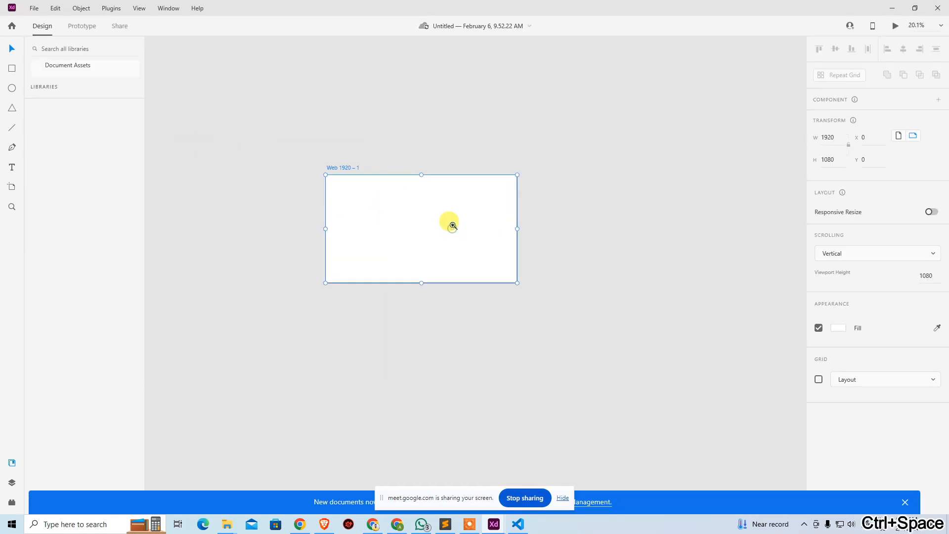
{"action": "left_click", "coordinate": [452, 225], "text": "ctrl"}
{"action": "key", "text": "alt+Tab"}
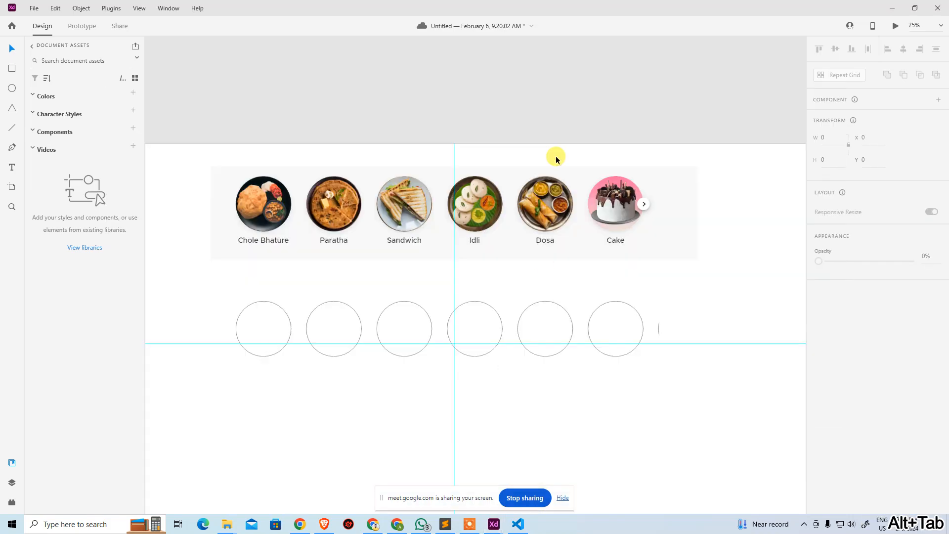
{"action": "key", "text": "alt+Tab"}
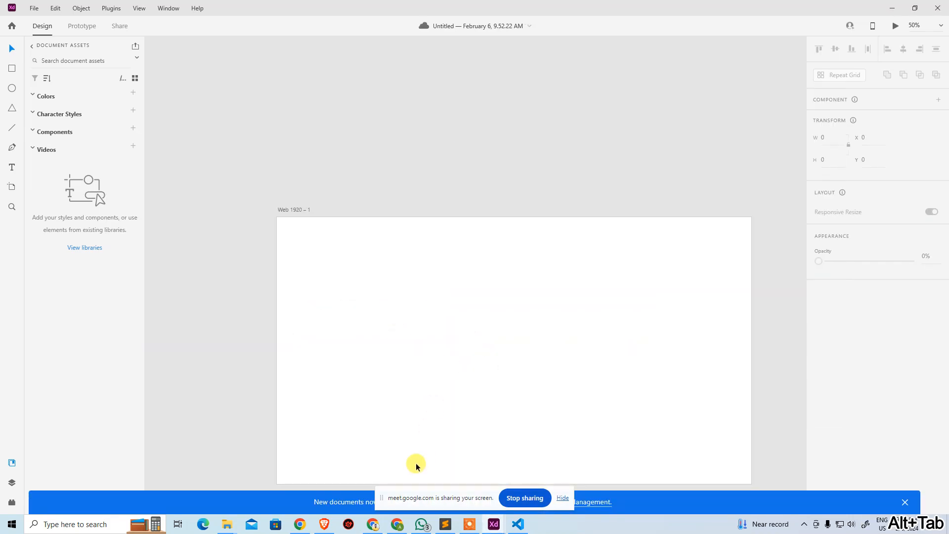
Copy the Chole Bhature image from the Zomato page in Chrome and paste it onto the new Adobe XD artboard.
{"action": "left_click", "coordinate": [398, 524]}
{"action": "right_click", "coordinate": [250, 284]}
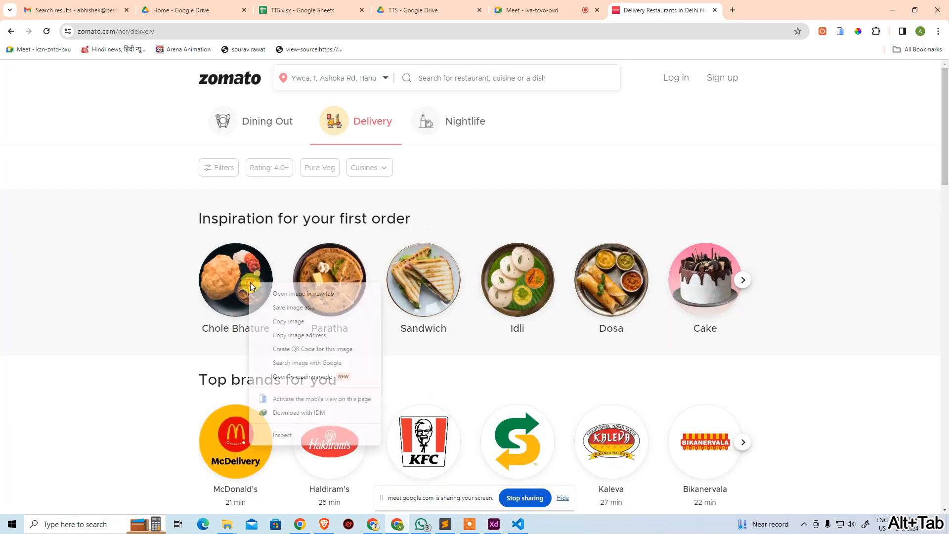
{"action": "left_click", "coordinate": [306, 322]}
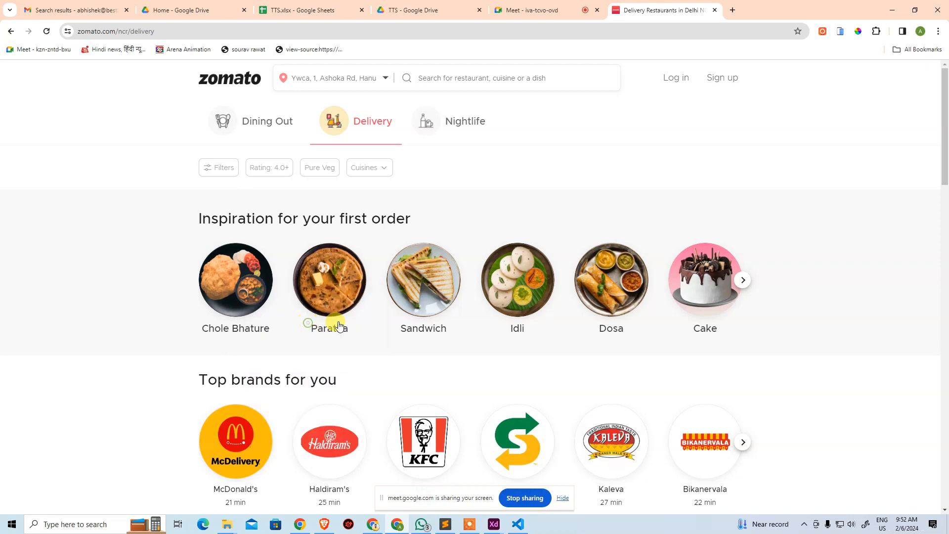
{"action": "key", "text": "alt+Tab"}
{"action": "left_click", "coordinate": [339, 317]}
{"action": "key", "text": "ctrl+v"}
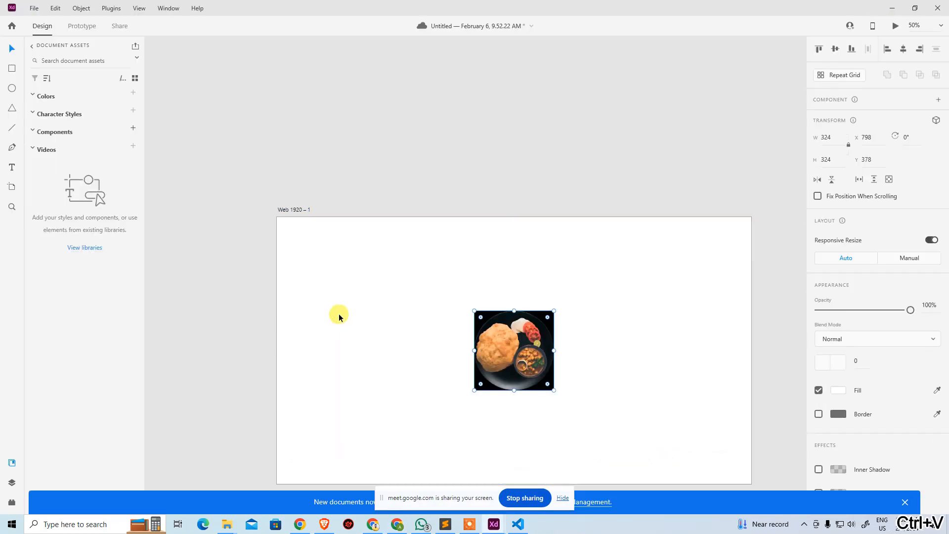
{"action": "left_click", "coordinate": [339, 317]}
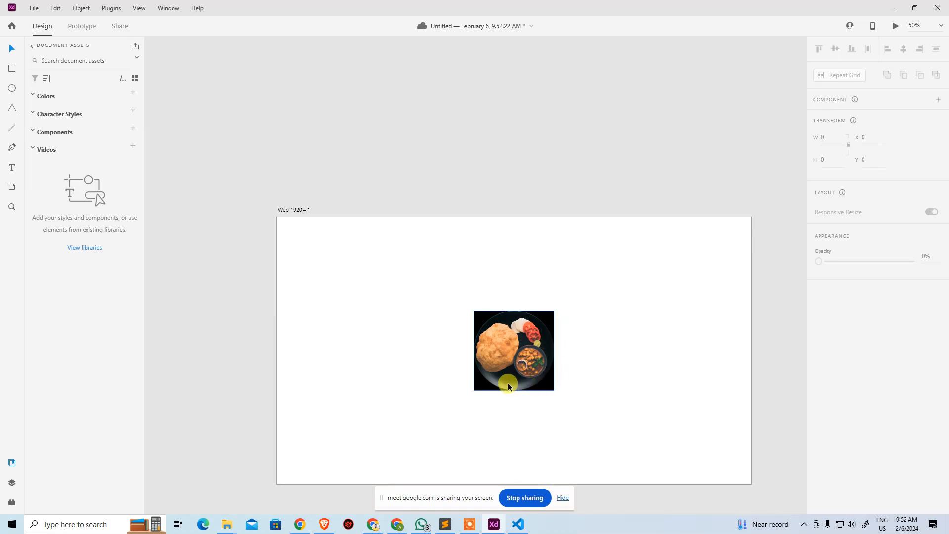
Delete the pasted Chole Bhature image from the new artboard.
{"action": "left_click", "coordinate": [515, 358]}
{"action": "key", "text": "Delete"}
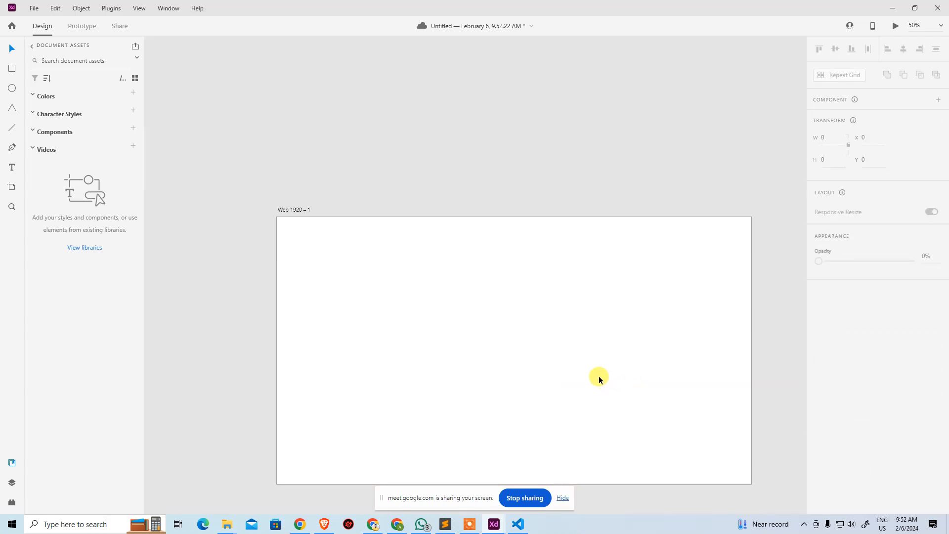
Search Windows for figma and launch the Figma desktop app.
{"action": "key", "text": "super"}
{"action": "type", "text": "figma"}
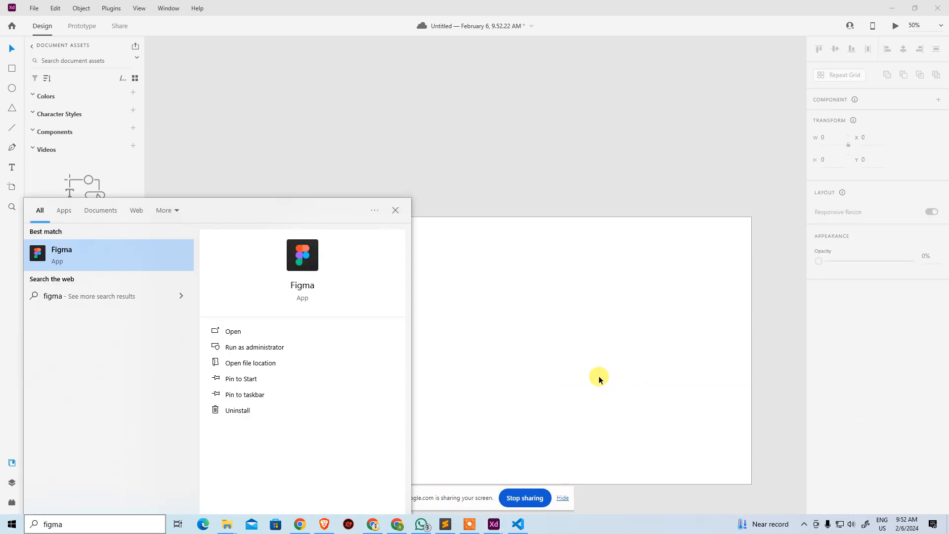
{"action": "key", "text": "Return"}
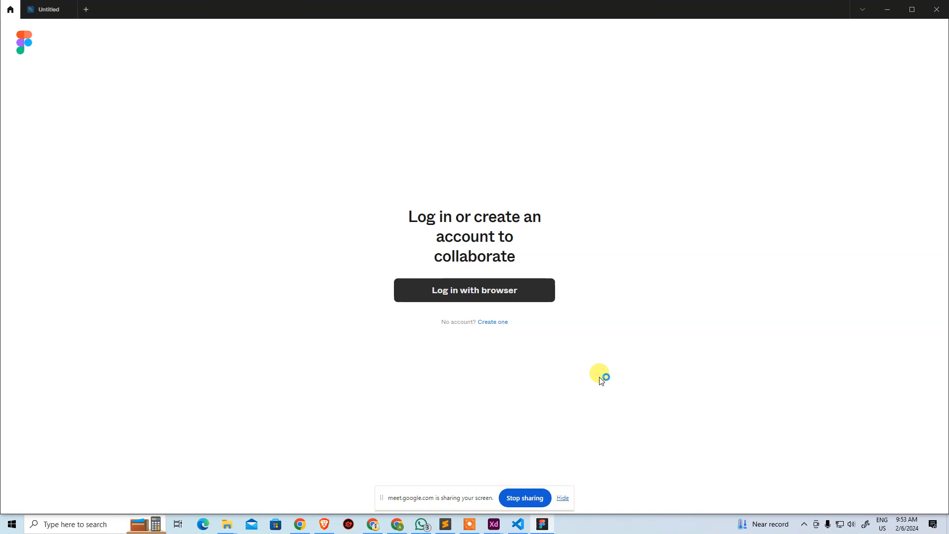
Start the Figma login in the browser and sign in with the existing Google account.
{"action": "left_click", "coordinate": [518, 296]}
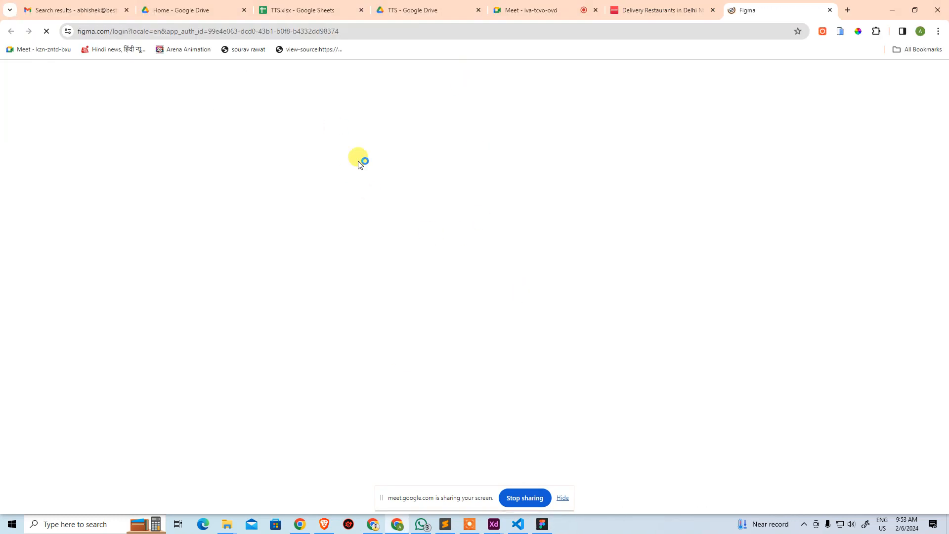
{"action": "left_click", "coordinate": [508, 213]}
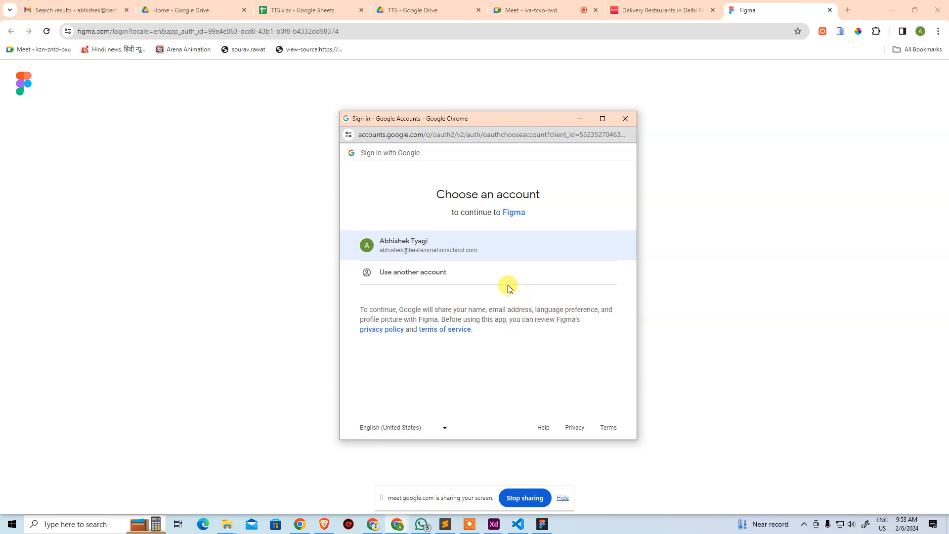
{"action": "left_click", "coordinate": [445, 256]}
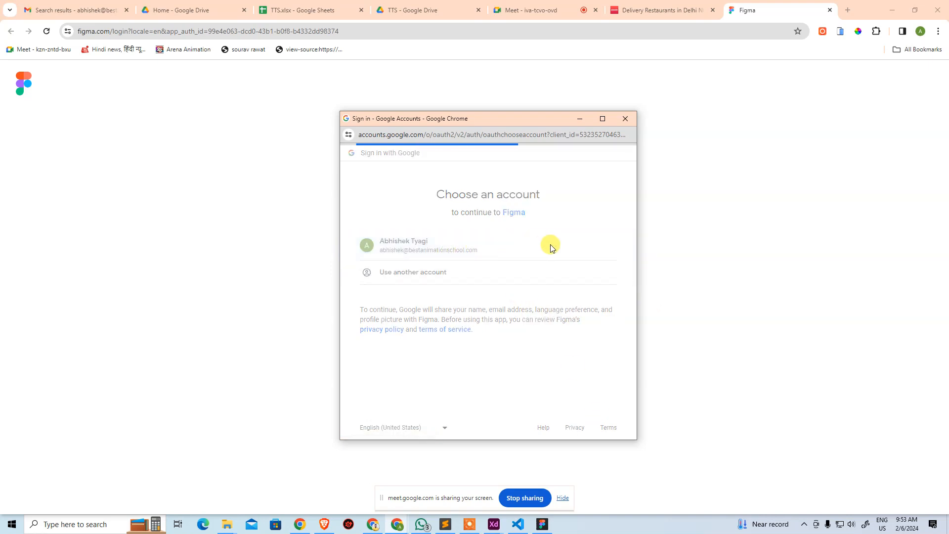
Search Google for "download figma" in a new Chrome tab and open Softonic's Figma - Download page.
{"action": "left_click", "coordinate": [847, 10]}
{"action": "type", "text": "down"}
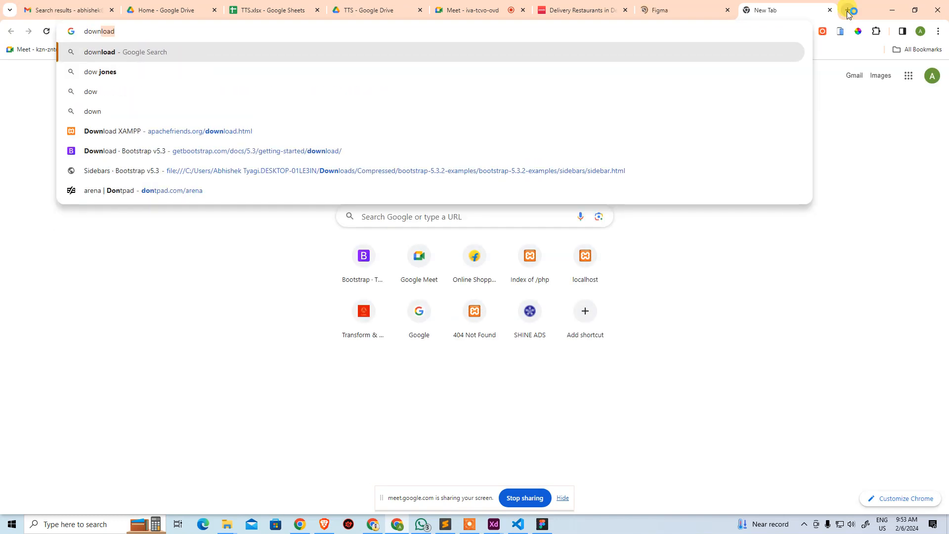
{"action": "type", "text": "load figma"}
{"action": "key", "text": "Return"}
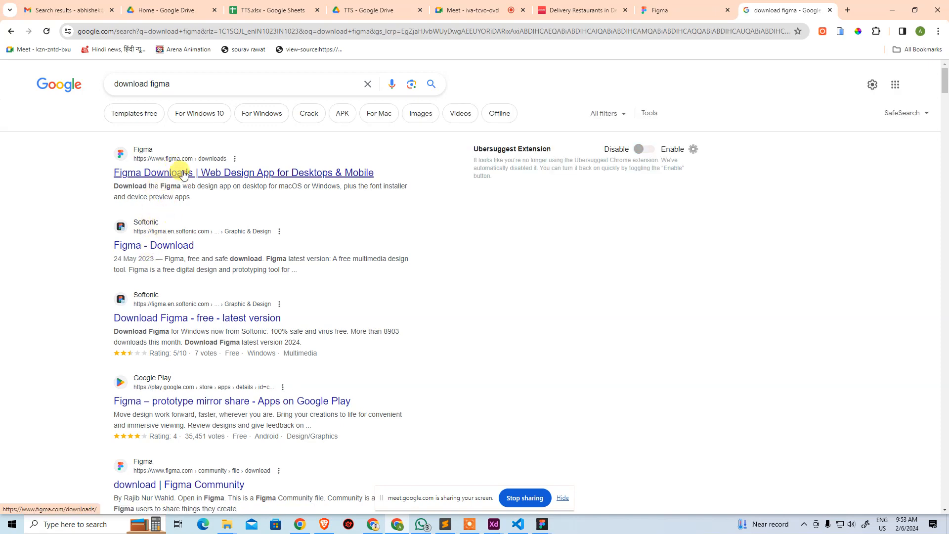
{"action": "left_click", "coordinate": [160, 244]}
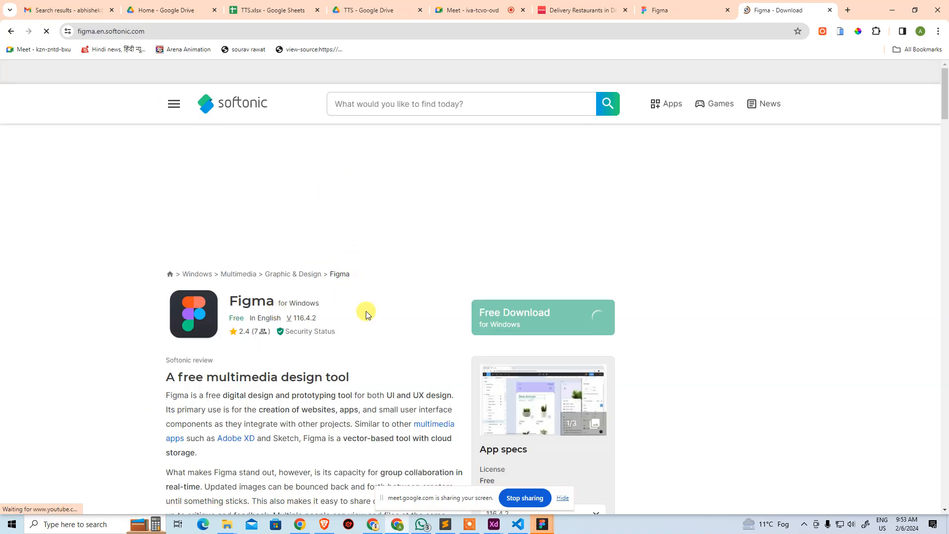
Copy the Softonic page's address, paste it into WhatsApp and close the page's browser tab.
{"action": "left_click", "coordinate": [481, 315]}
{"action": "left_click", "coordinate": [313, 31]}
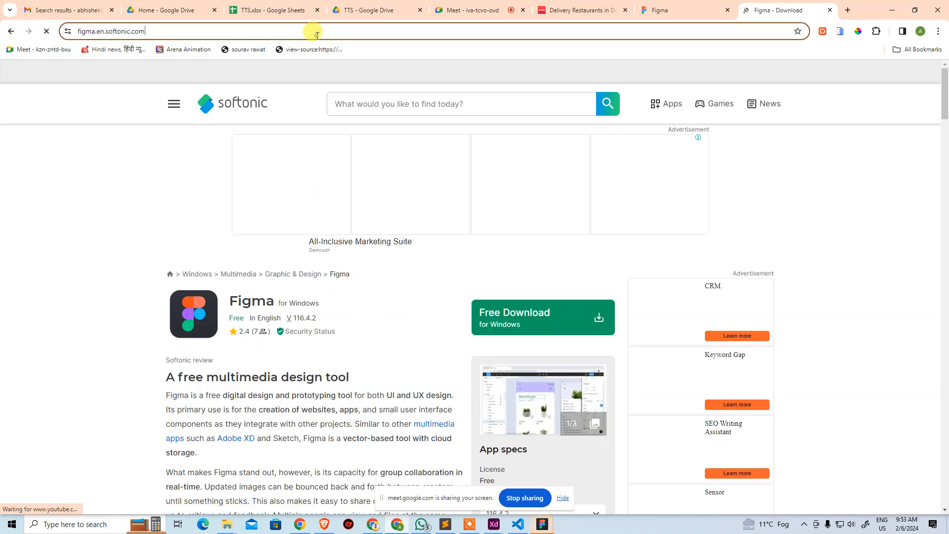
{"action": "key", "text": "ctrl+c"}
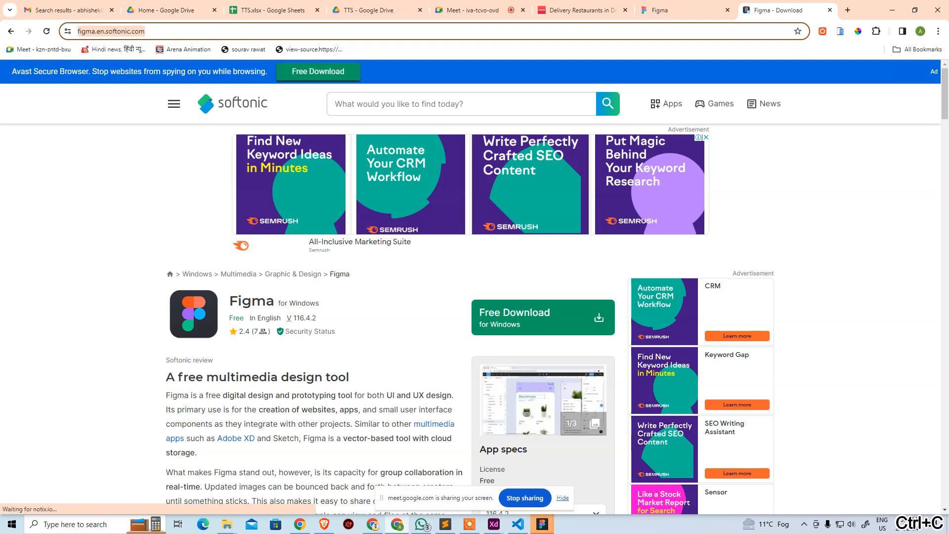
{"action": "key", "text": "alt+Tab"}
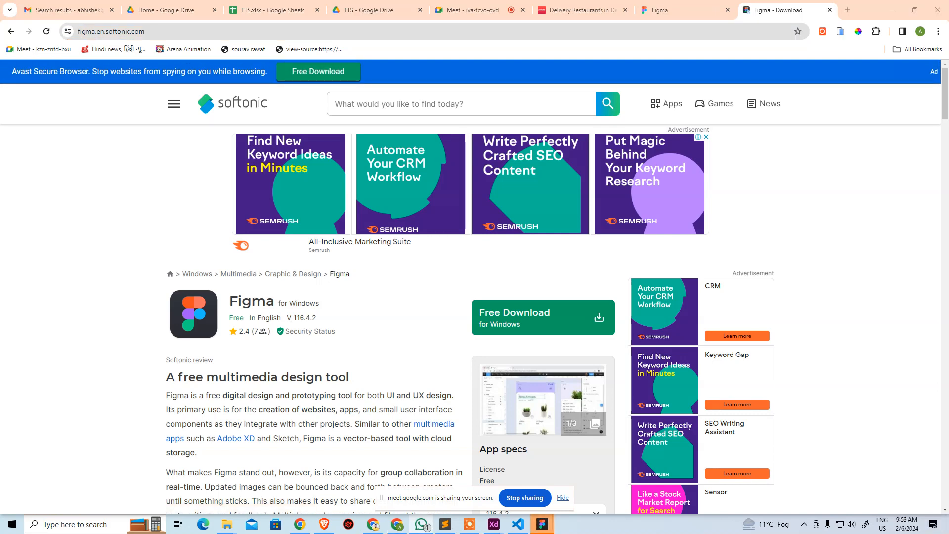
{"action": "key", "text": "ctrl+v"}
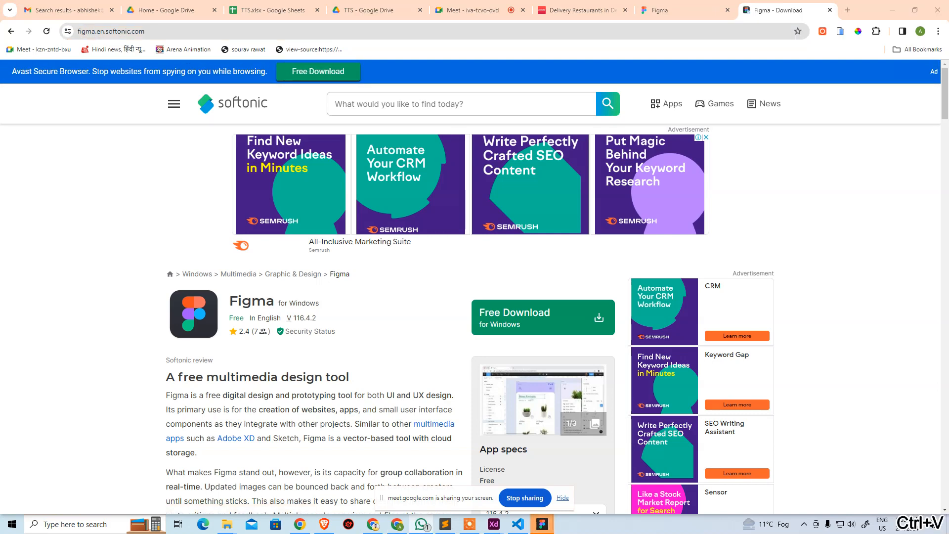
{"action": "middle_click", "coordinate": [787, 14]}
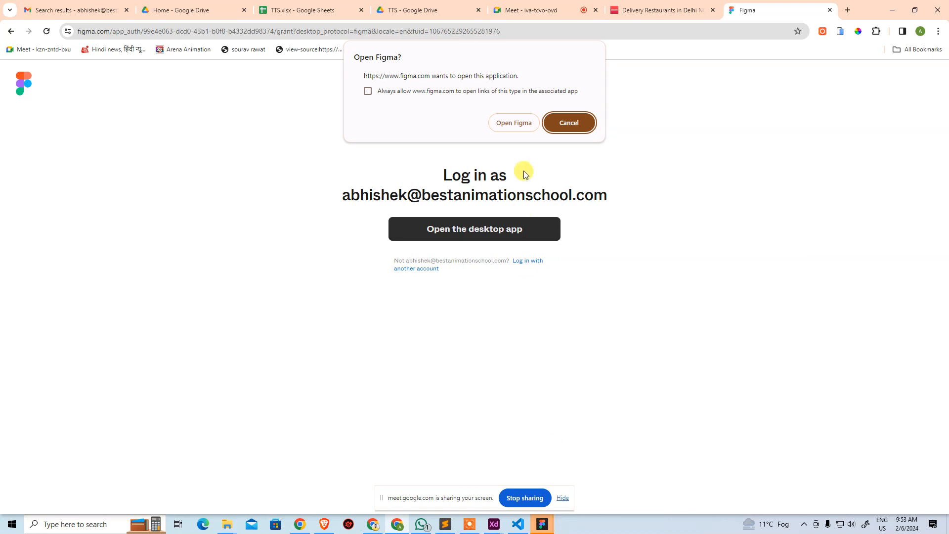
Allow the browser to open the Figma desktop app to complete the login.
{"action": "left_click", "coordinate": [512, 124]}
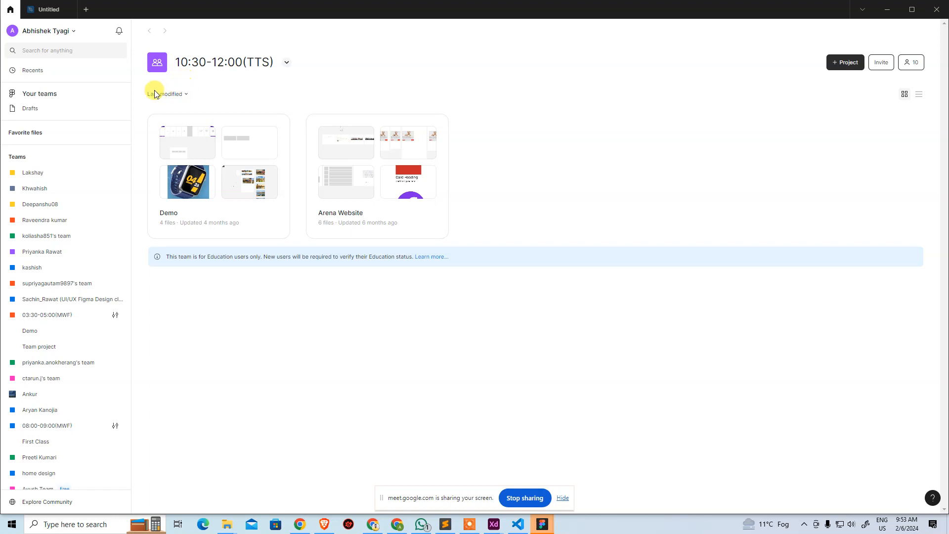
{"action": "left_click", "coordinate": [188, 98]}
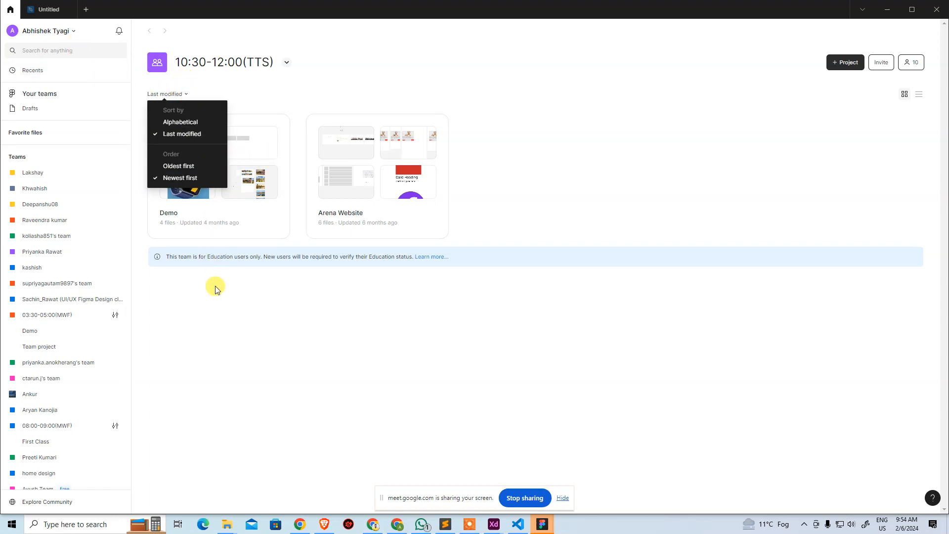
{"action": "left_click", "coordinate": [218, 301]}
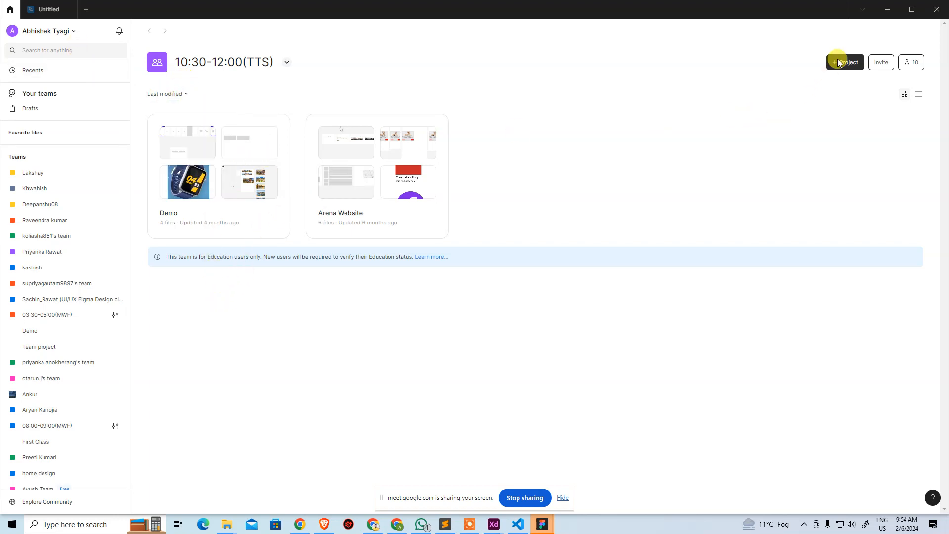
{"action": "left_click", "coordinate": [837, 62]}
{"action": "left_click", "coordinate": [459, 195]}
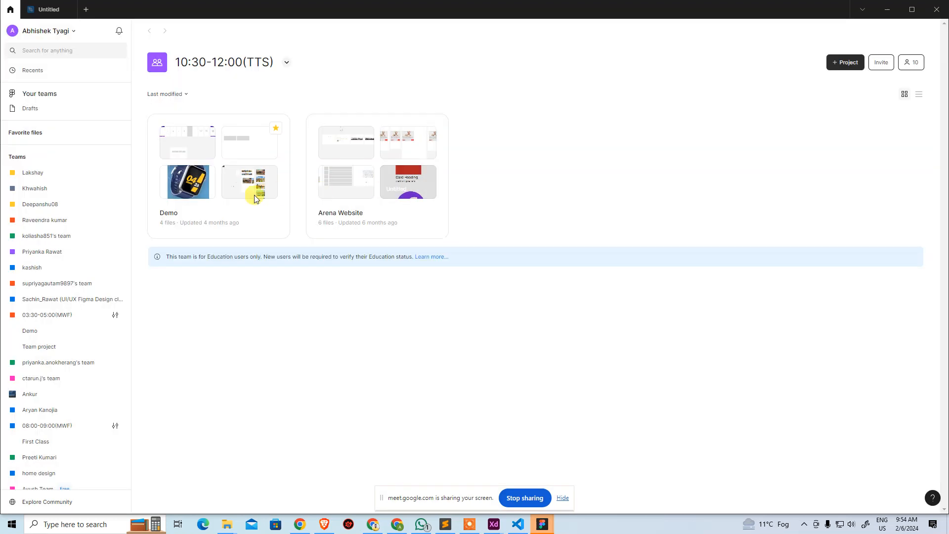
Open the untitled file from the Demo project and add a 1440 × 1024 Desktop frame.
{"action": "left_click", "coordinate": [245, 190]}
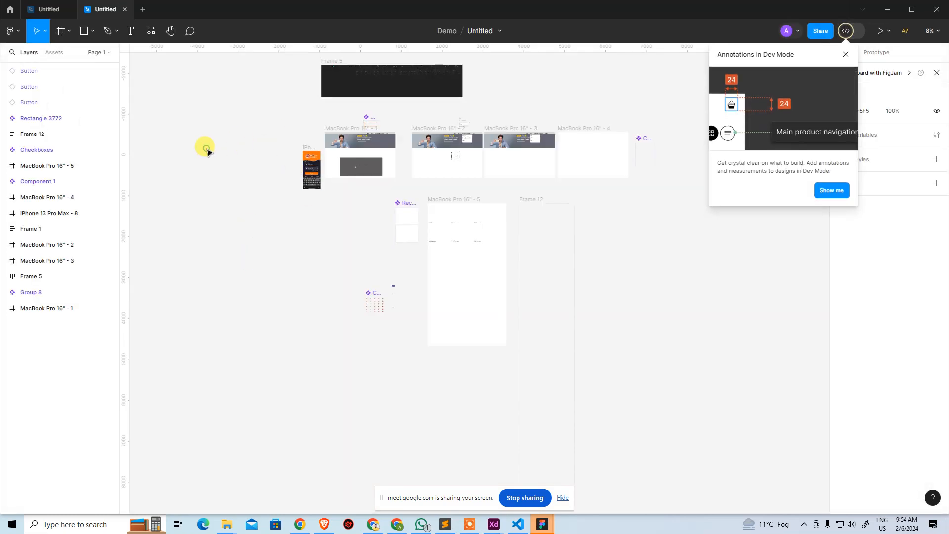
{"action": "left_click", "coordinate": [60, 32]}
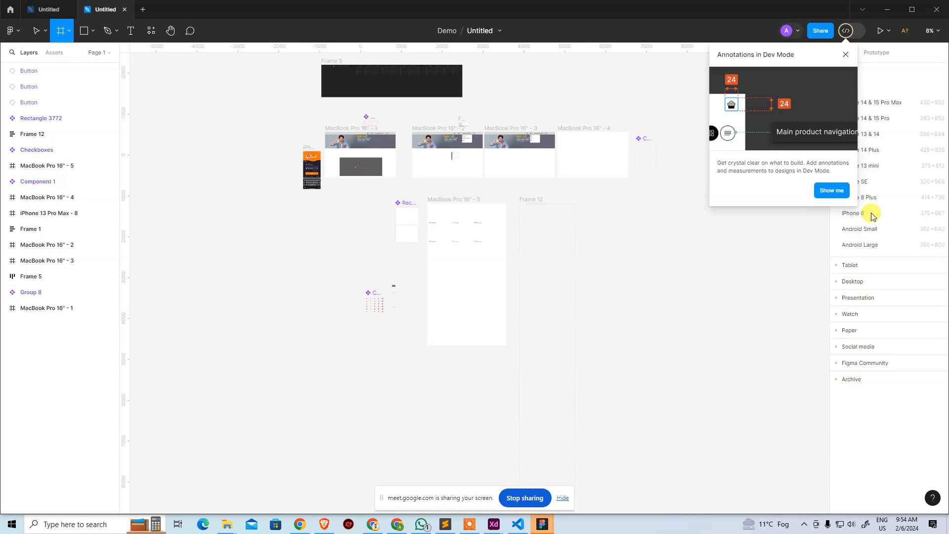
{"action": "left_click", "coordinate": [844, 55]}
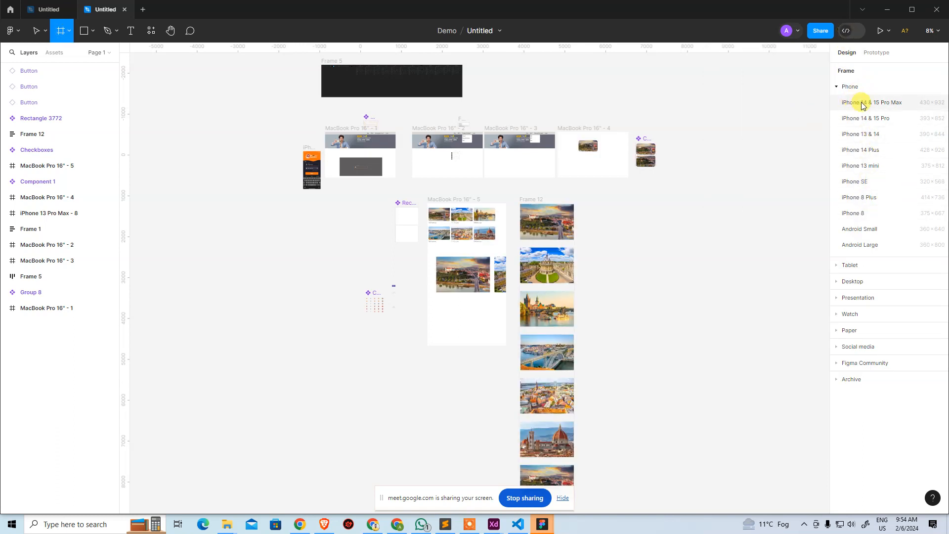
{"action": "left_click", "coordinate": [838, 285]}
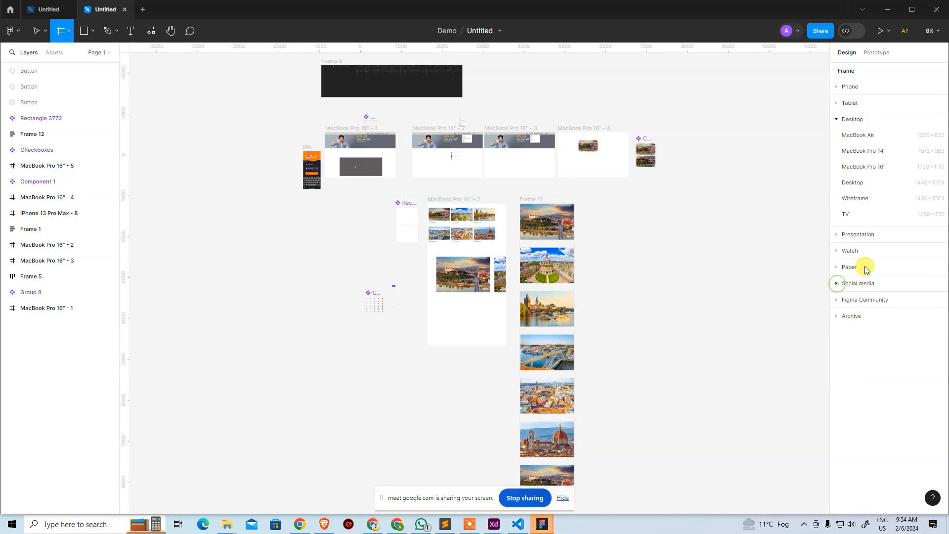
{"action": "left_click", "coordinate": [858, 184]}
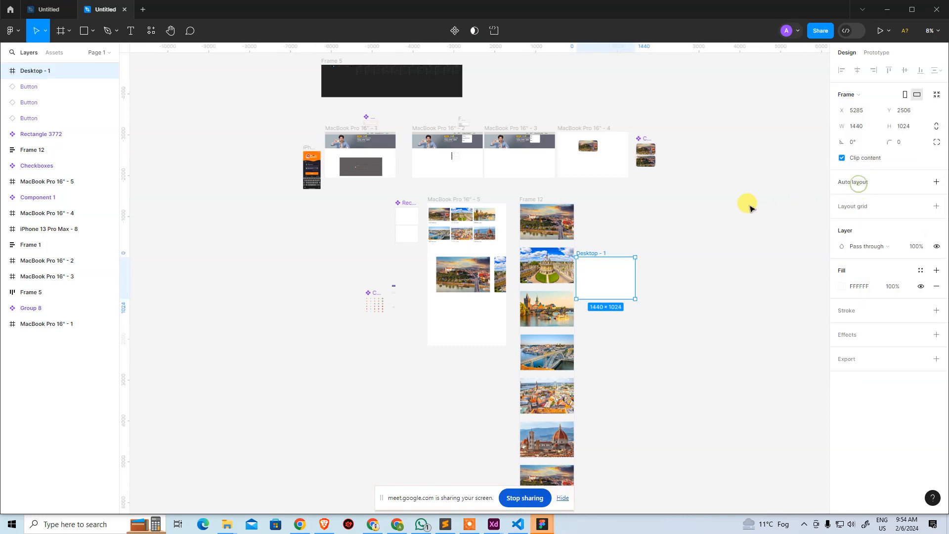
{"action": "left_click", "coordinate": [288, 235]}
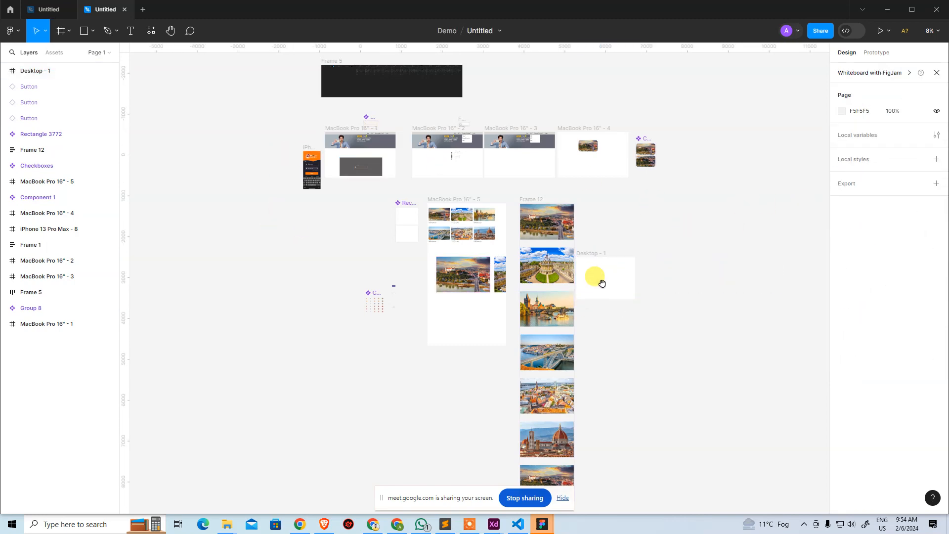
Move the Desktop - 1 frame away from the image column onto empty canvas, to about X 6640, Y 2418.
{"action": "left_click_drag", "start_coordinate": [596, 287], "coordinate": [493, 305]}
{"action": "scroll", "coordinate": [654, 284], "scroll_direction": "up", "scroll_amount": 5}
{"action": "key", "text": "ctrl+minus"}
{"action": "key", "text": "ctrl+minus"}
{"action": "key", "text": "ctrl+minus"}
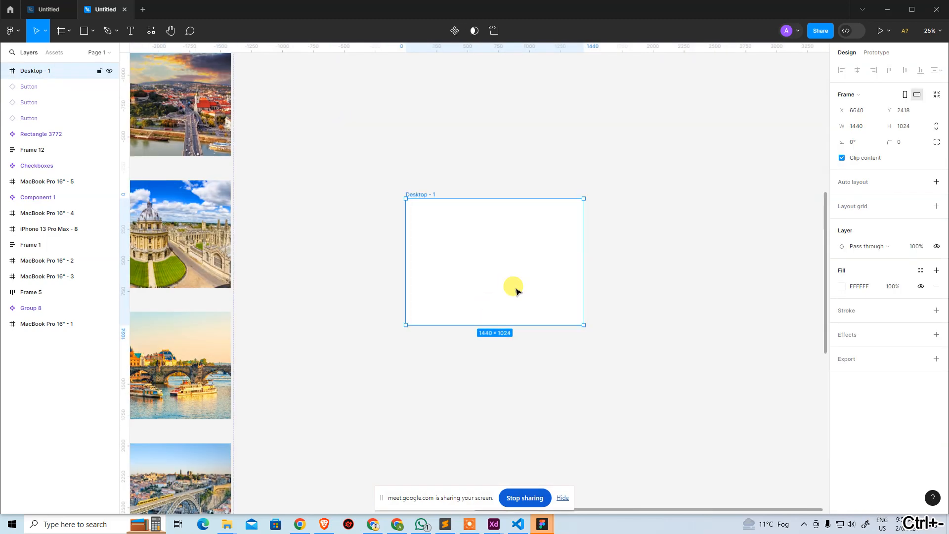
{"action": "key", "text": "ctrl+plus"}
{"action": "scroll", "coordinate": [494, 262], "scroll_direction": "up", "scroll_amount": 2}
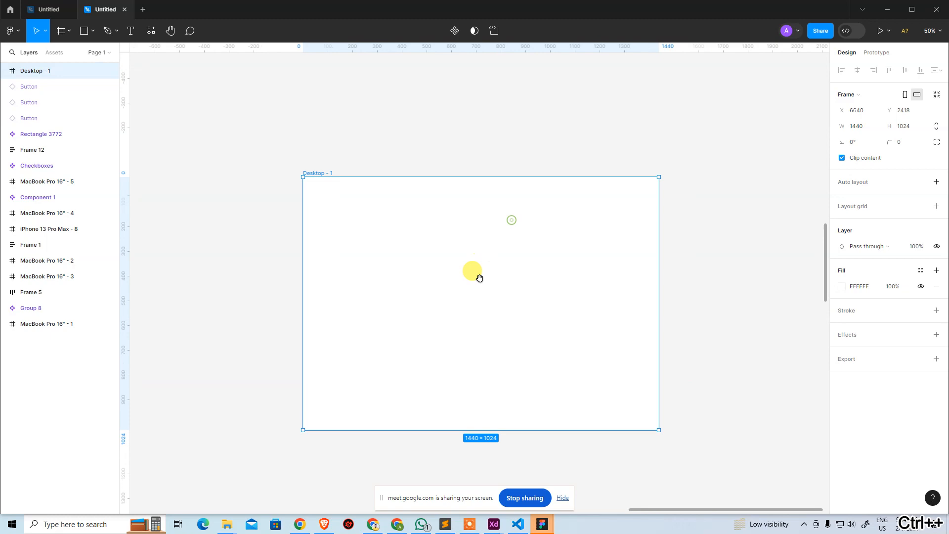
Copy the Chole Bhature image from the Zomato page in Chrome and paste it into Figma's Desktop - 1 frame.
{"action": "left_click", "coordinate": [600, 132]}
{"action": "left_click", "coordinate": [398, 255]}
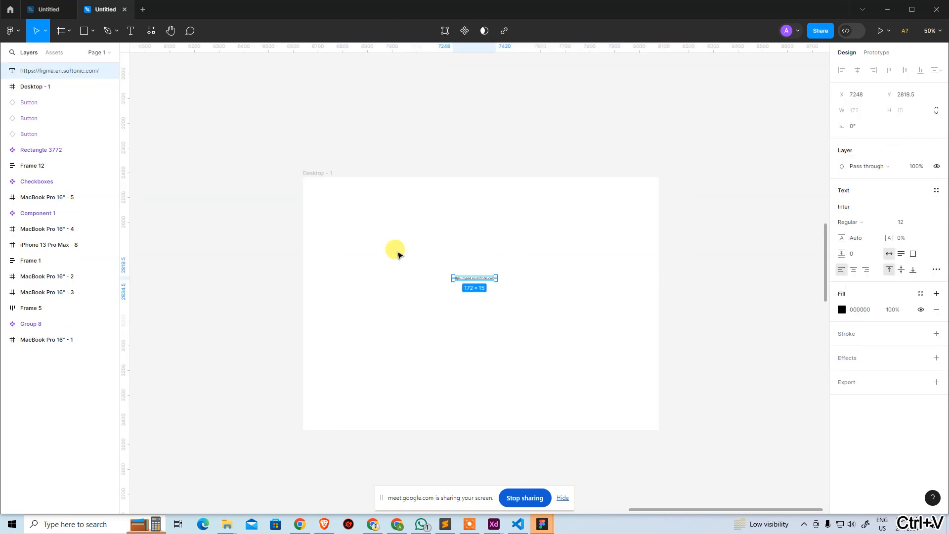
{"action": "key", "text": "alt+Tab"}
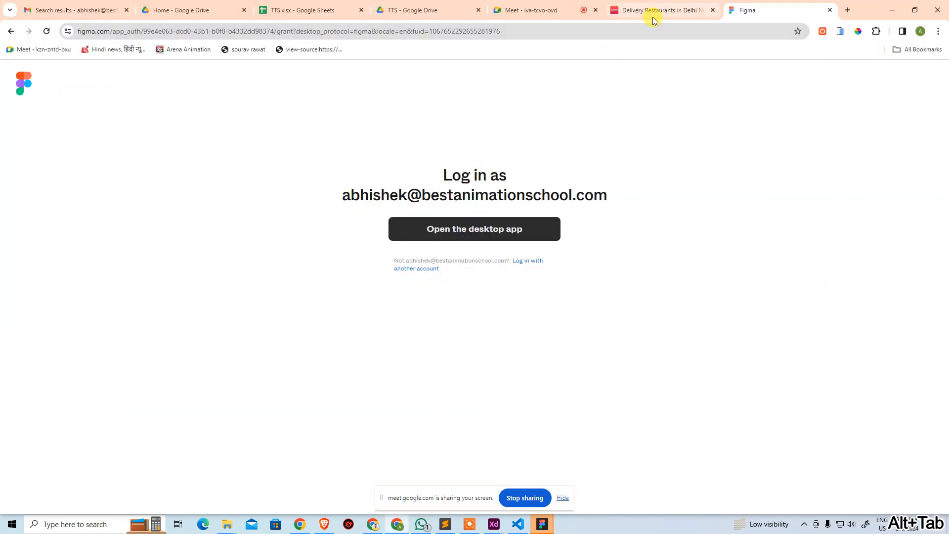
{"action": "left_click", "coordinate": [653, 20]}
{"action": "right_click", "coordinate": [250, 273]}
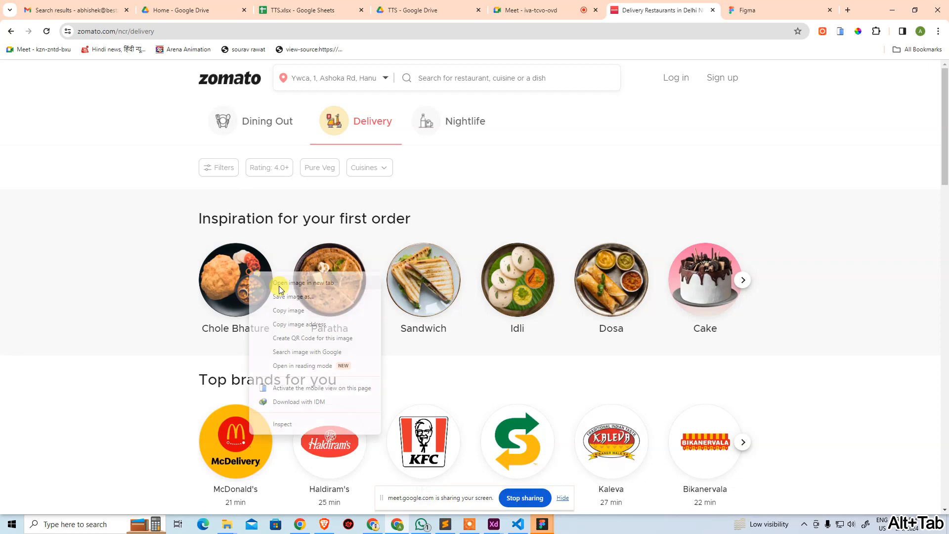
{"action": "left_click", "coordinate": [297, 312]}
{"action": "key", "text": "alt+Tab"}
{"action": "key", "text": "ctrl+v"}
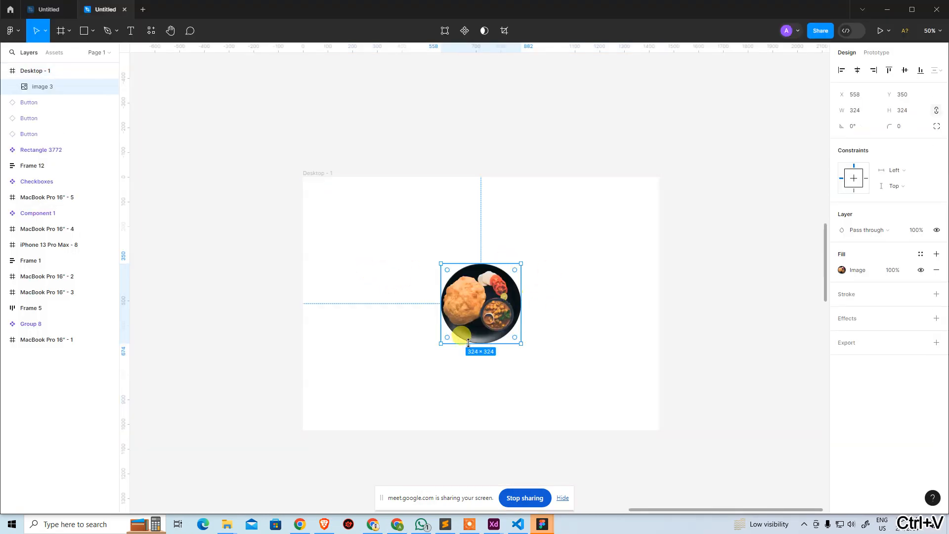
Copy the Paratha image from the Zomato page in Chrome and paste it into the Figma frame with nothing selected.
{"action": "key", "text": "alt+Tab"}
{"action": "right_click", "coordinate": [349, 287]}
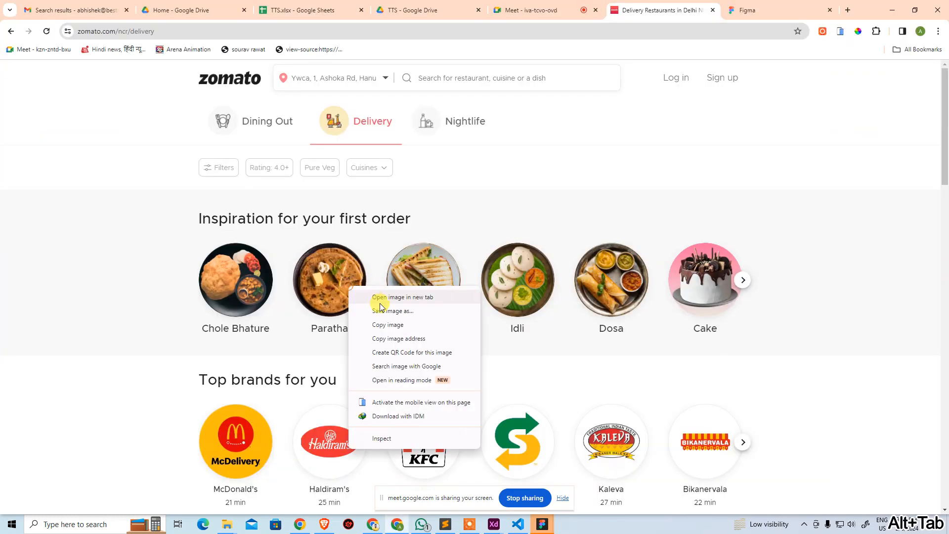
{"action": "left_click", "coordinate": [388, 326]}
{"action": "key", "text": "alt+Tab"}
{"action": "key", "text": "Escape"}
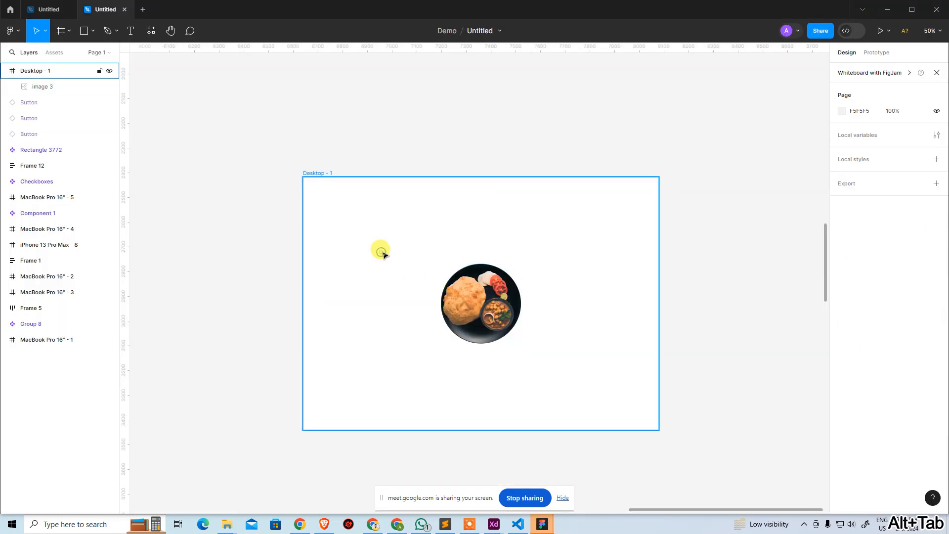
{"action": "key", "text": "ctrl+v"}
Copy the Sandwich image from the Zomato page in Chrome and paste it into the Figma frame.
{"action": "key", "text": "alt+Tab"}
{"action": "right_click", "coordinate": [439, 279]}
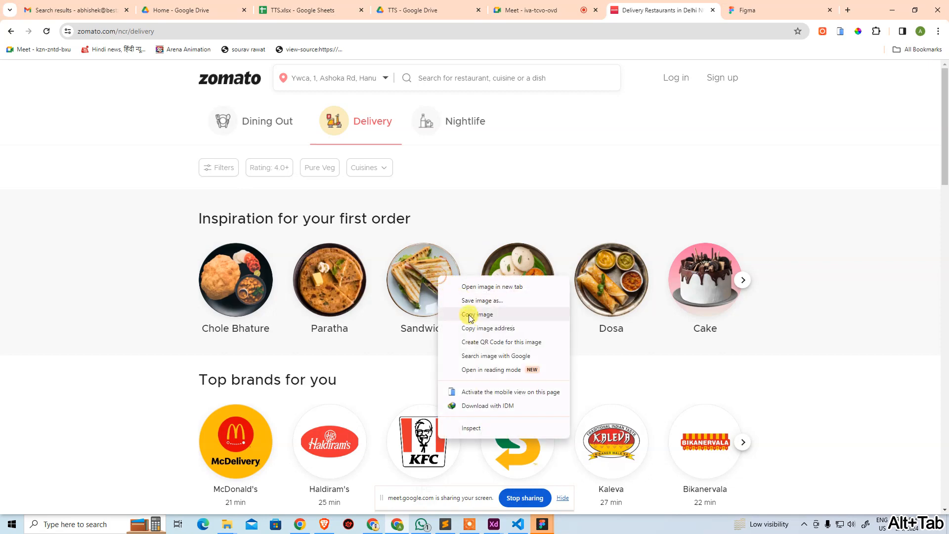
{"action": "left_click", "coordinate": [470, 320]}
{"action": "key", "text": "alt+Tab"}
{"action": "key", "text": "ctrl+v"}
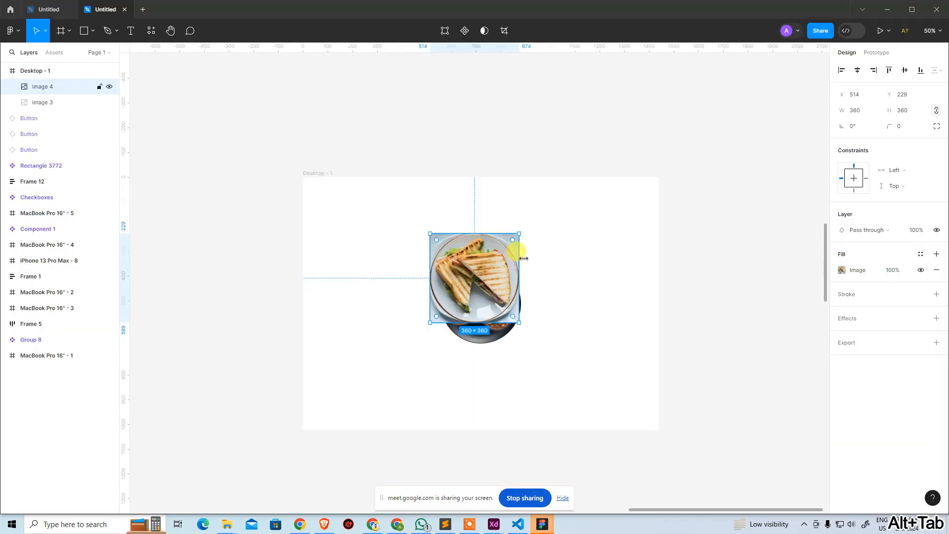
Copy the Idli image from the Zomato page in Chrome and paste it into the Figma frame.
{"action": "key", "text": "alt+Tab"}
{"action": "right_click", "coordinate": [515, 275]}
{"action": "left_click", "coordinate": [540, 311]}
{"action": "key", "text": "alt+Tab"}
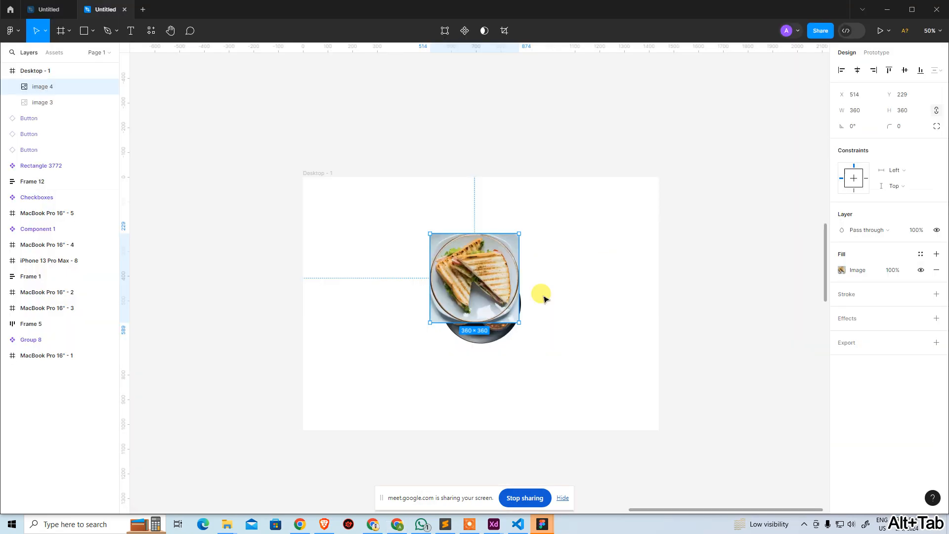
{"action": "key", "text": "ctrl+v"}
Copy the Dosa image from the Zomato page in Chrome and paste it into the Figma frame.
{"action": "key", "text": "alt+Tab"}
{"action": "right_click", "coordinate": [596, 294]}
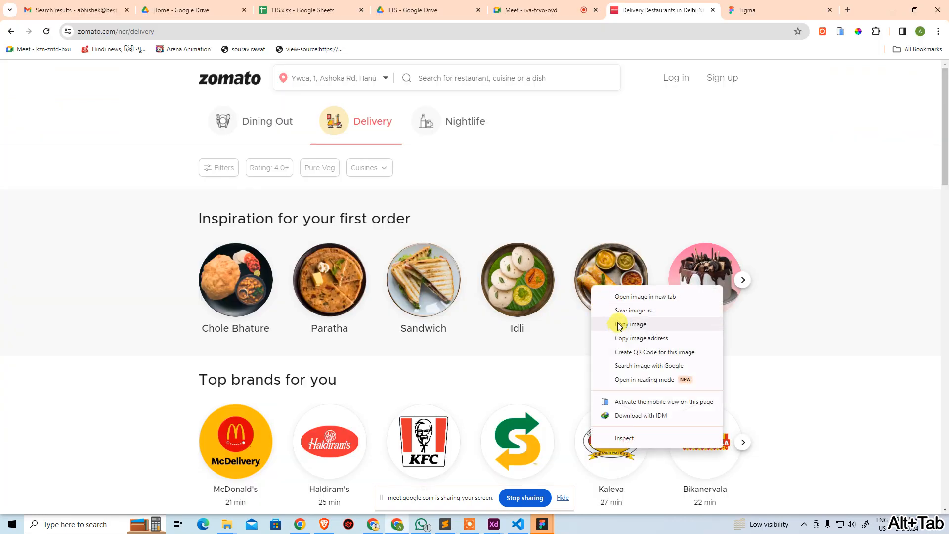
{"action": "left_click", "coordinate": [616, 322]}
{"action": "key", "text": "alt+Tab"}
{"action": "key", "text": "ctrl+v"}
Copy the Cake image from the Zomato page in Chrome and paste it over the selected image in the Figma frame.
{"action": "key", "text": "alt+Tab"}
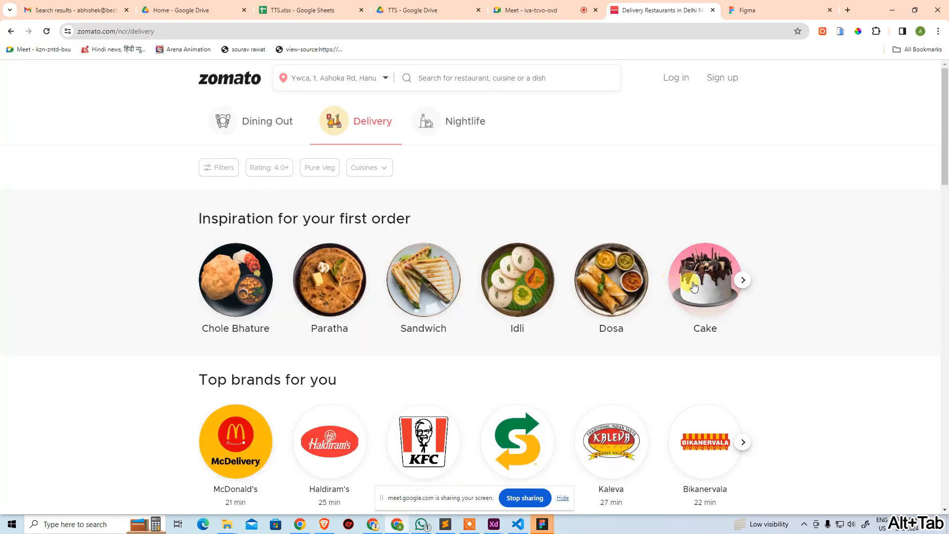
{"action": "right_click", "coordinate": [695, 284]}
{"action": "left_click", "coordinate": [707, 320]}
{"action": "key", "text": "alt+Tab"}
{"action": "key", "text": "ctrl+v"}
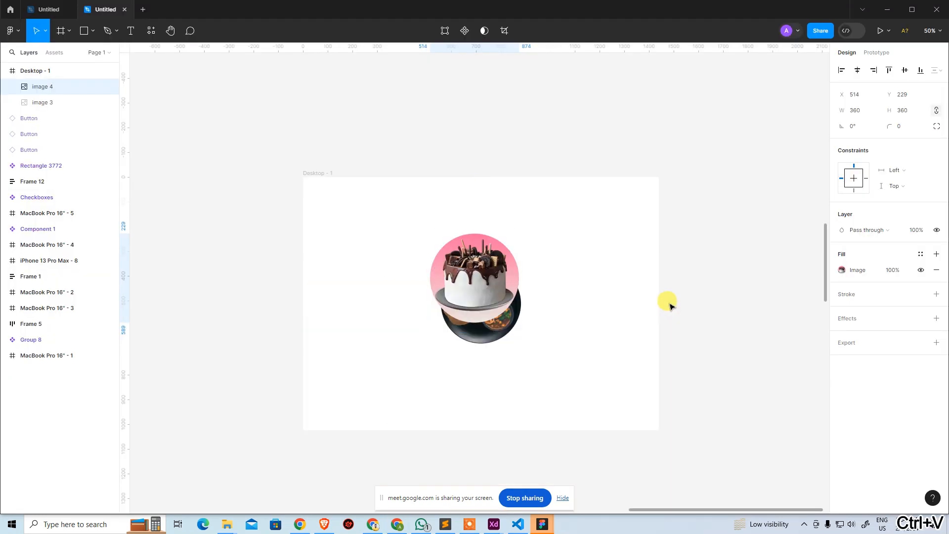
Copy the Vada image from the Zomato page's food carousel and paste it onto the selected image in Figma's Desktop - 1 frame.
{"action": "key", "text": "alt+Tab"}
{"action": "left_click", "coordinate": [742, 281]}
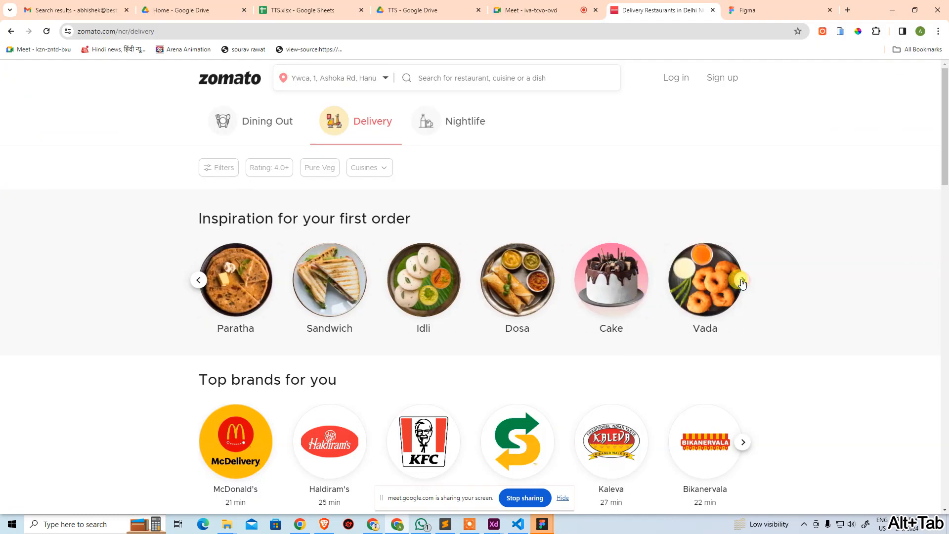
{"action": "right_click", "coordinate": [716, 287]}
{"action": "left_click", "coordinate": [726, 325]}
{"action": "key", "text": "alt+Tab"}
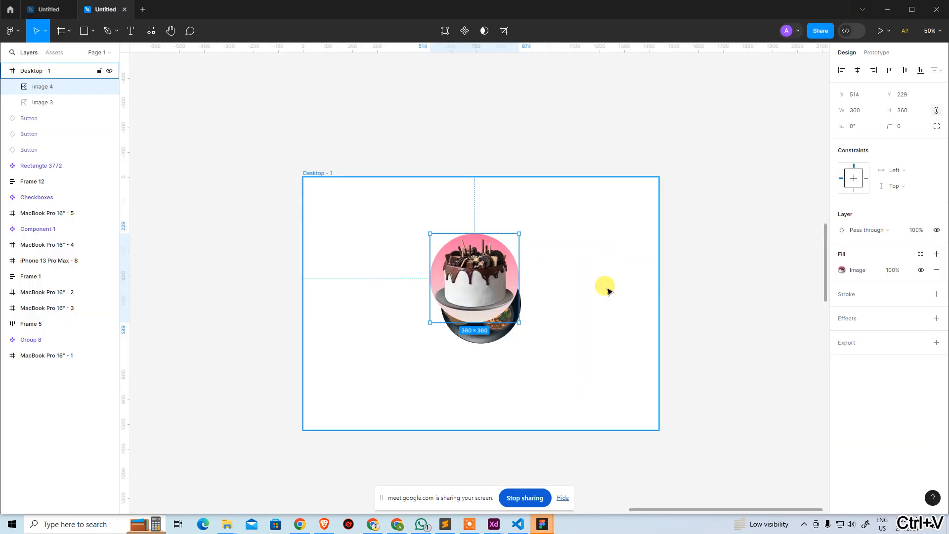
{"action": "key", "text": "ctrl+v"}
Copy the Burger image from the Zomato carousel and paste it onto the selected image in Figma.
{"action": "key", "text": "alt+Tab"}
{"action": "left_click", "coordinate": [744, 281]}
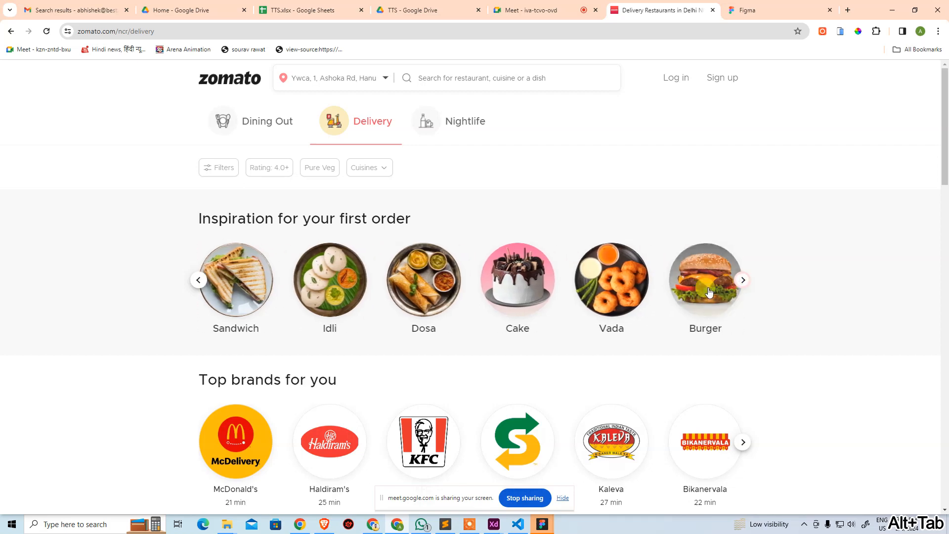
{"action": "right_click", "coordinate": [694, 293]}
{"action": "left_click", "coordinate": [714, 324]}
{"action": "key", "text": "alt+Tab"}
{"action": "key", "text": "ctrl+v"}
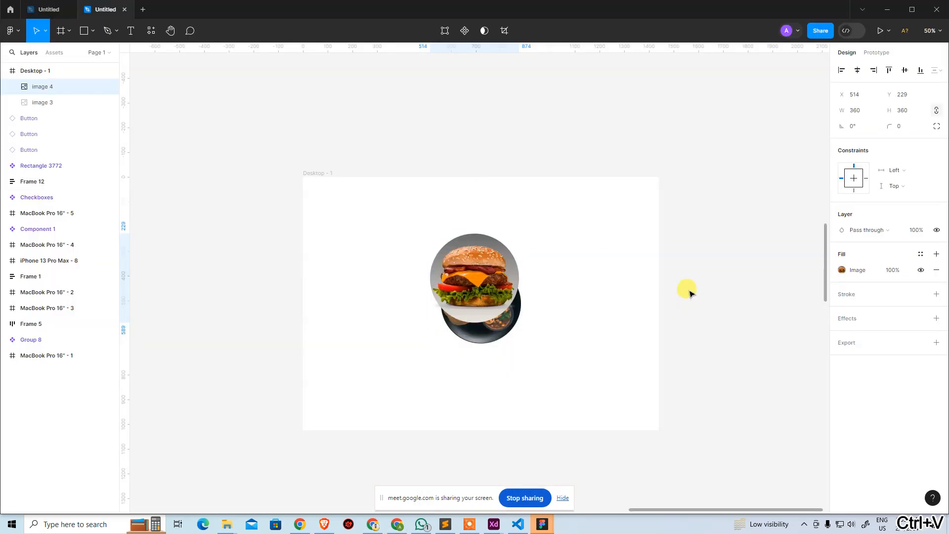
Copy the Tea image from the Zomato carousel and paste it onto the selected image in Figma.
{"action": "key", "text": "alt+Tab"}
{"action": "left_click", "coordinate": [735, 282]}
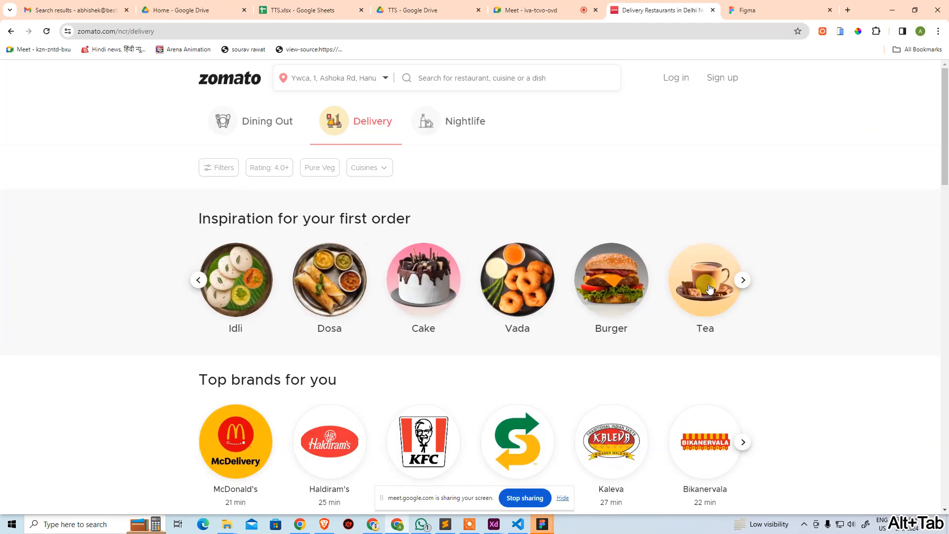
{"action": "right_click", "coordinate": [713, 281]}
{"action": "left_click", "coordinate": [720, 321]}
{"action": "key", "text": "alt+Tab"}
{"action": "key", "text": "ctrl+v"}
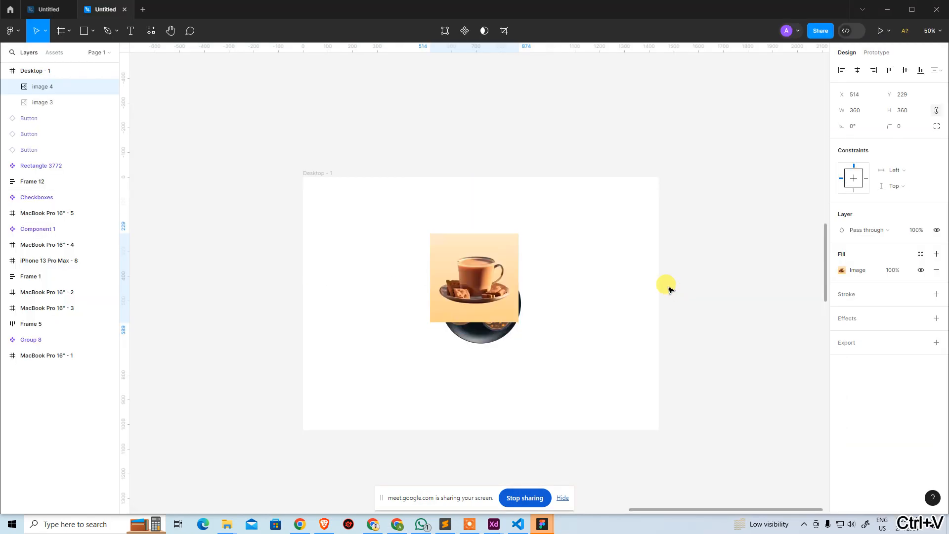
Copy the Samosa image from the Zomato carousel and paste it onto the selected image in Figma.
{"action": "key", "text": "alt+Tab"}
{"action": "left_click", "coordinate": [739, 282]}
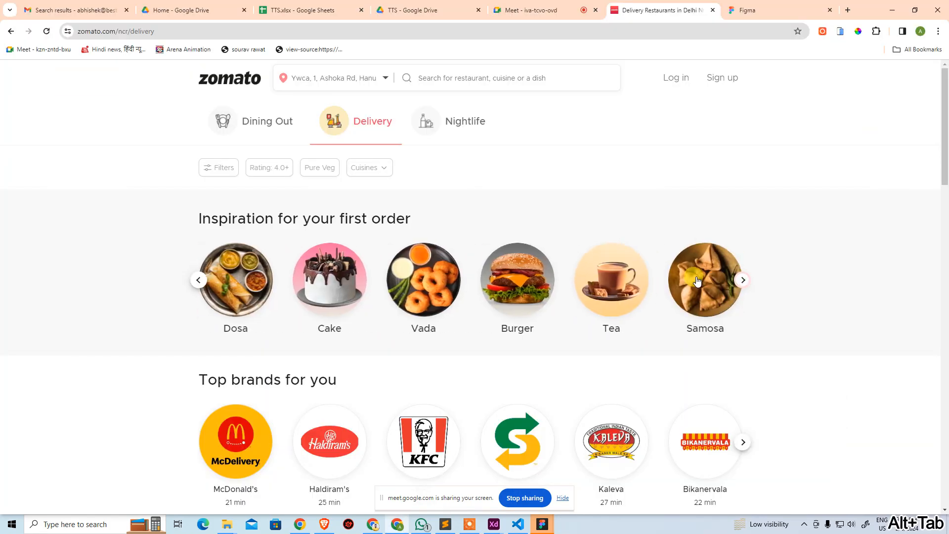
{"action": "right_click", "coordinate": [688, 268]}
{"action": "left_click", "coordinate": [714, 307]}
{"action": "key", "text": "alt+Tab"}
{"action": "key", "text": "ctrl+v"}
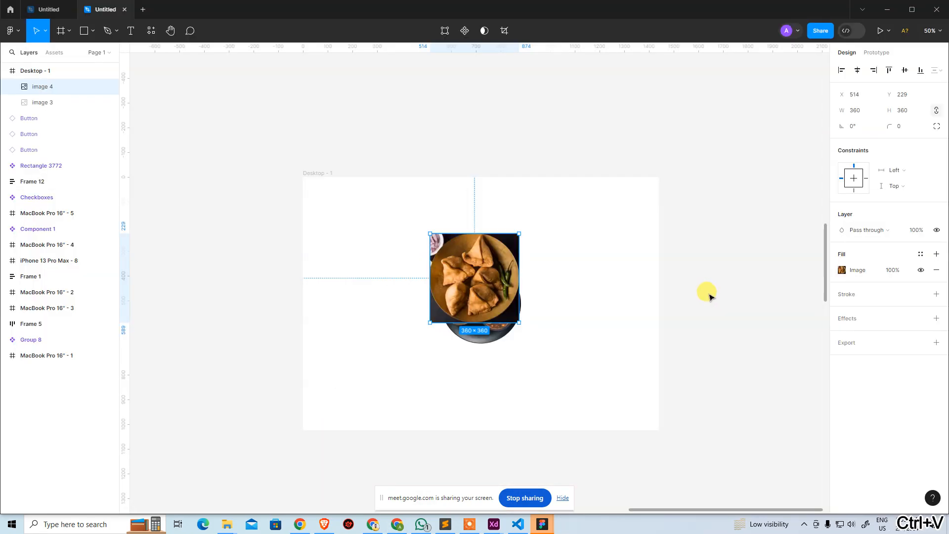
Copy the Chaat image from the Zomato carousel and paste it onto the selected image in Figma.
{"action": "key", "text": "alt+Tab"}
{"action": "left_click", "coordinate": [744, 284]}
{"action": "right_click", "coordinate": [688, 287]}
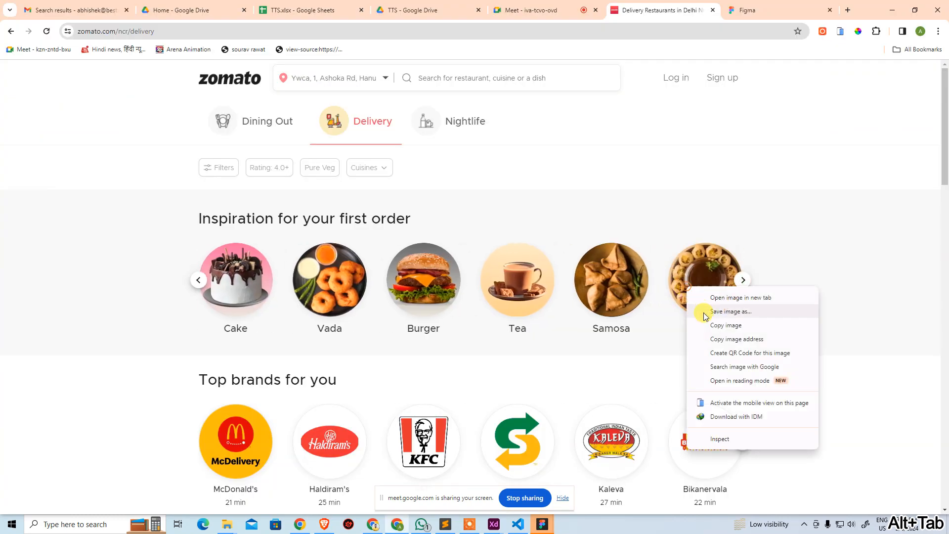
{"action": "left_click", "coordinate": [707, 324]}
{"action": "key", "text": "alt+Tab"}
{"action": "key", "text": "ctrl+v"}
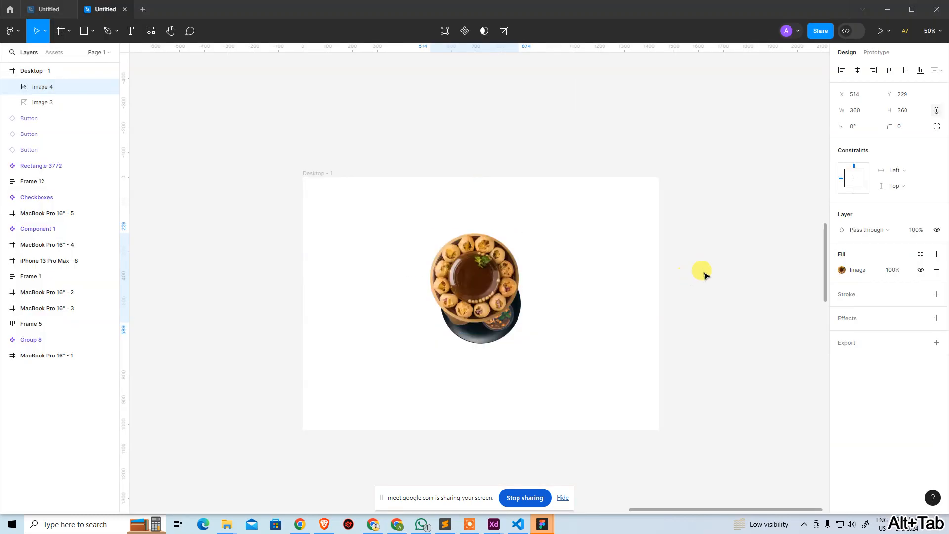
Copy the Cold Coffee image from the Zomato carousel and paste it onto the selected image in Figma.
{"action": "key", "text": "alt+Tab"}
{"action": "left_click", "coordinate": [742, 282]}
{"action": "right_click", "coordinate": [705, 284]}
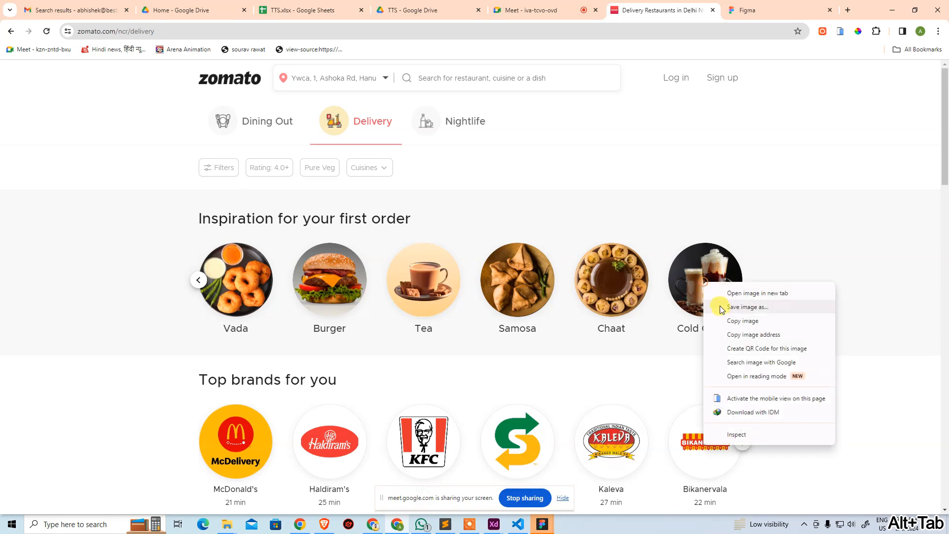
{"action": "left_click", "coordinate": [725, 321]}
{"action": "key", "text": "alt+Tab"}
{"action": "key", "text": "ctrl+v"}
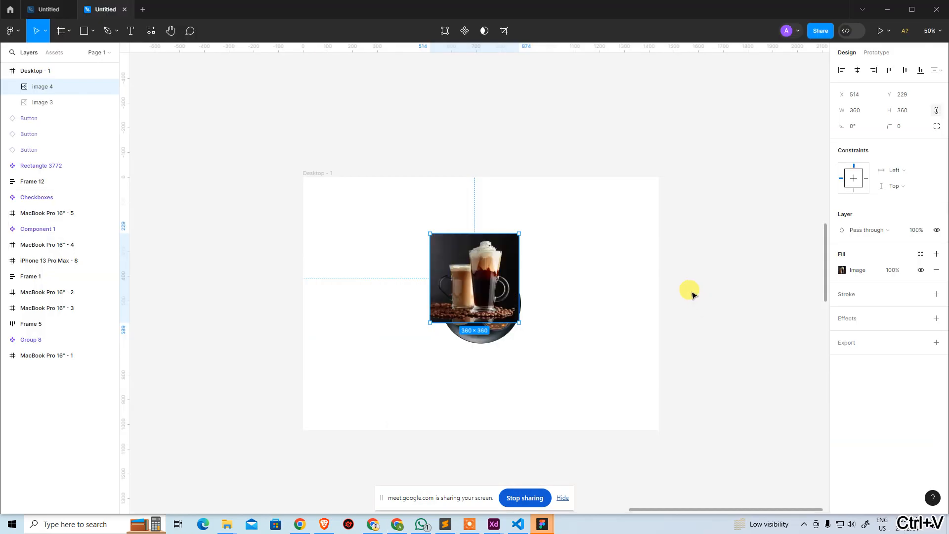
Switch to the Zomato page and return the food carousel to its first item.
{"action": "key", "text": "alt+Tab"}
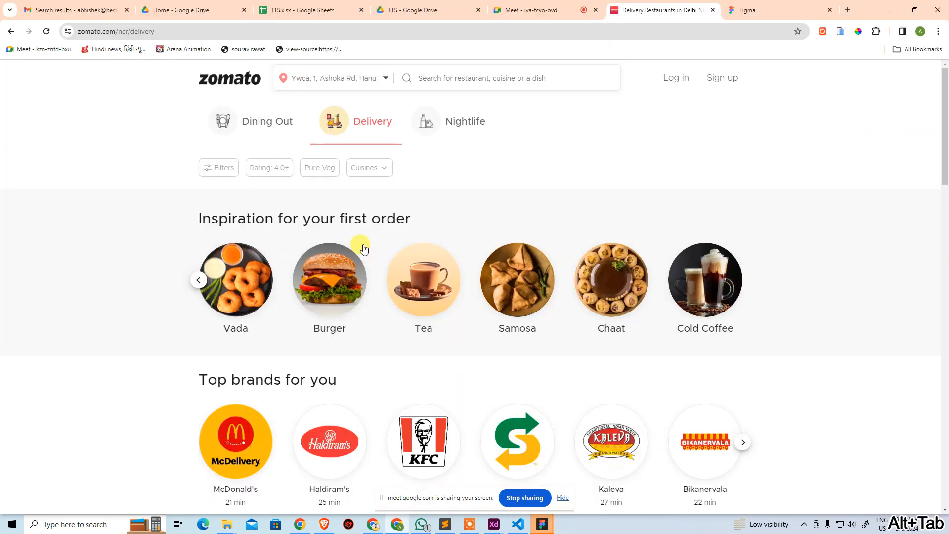
{"action": "left_click", "coordinate": [202, 283]}
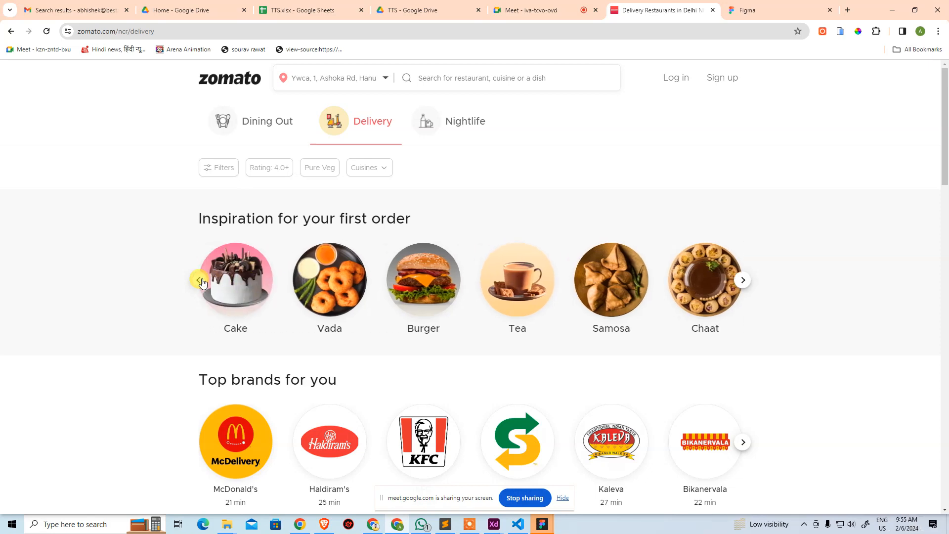
{"action": "left_click", "coordinate": [199, 285]}
{"action": "left_click", "coordinate": [198, 284]}
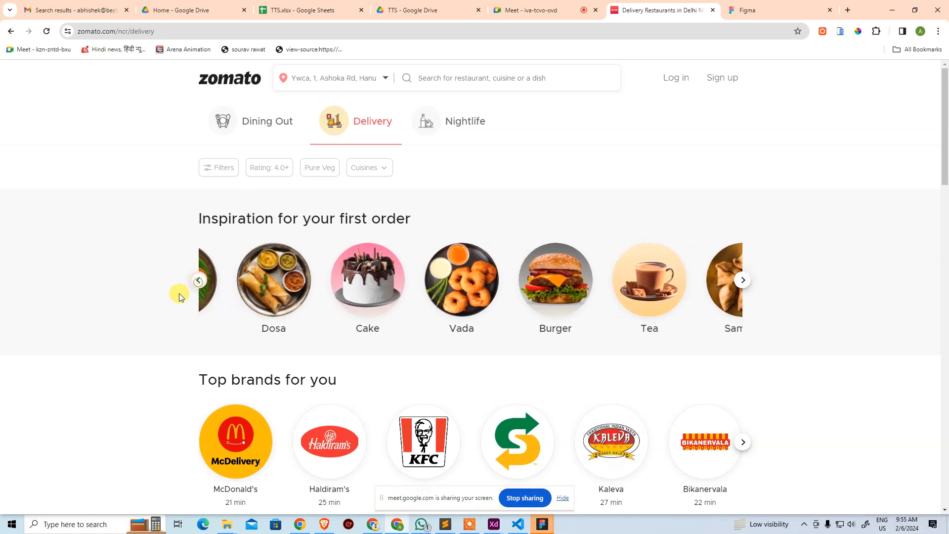
{"action": "left_click", "coordinate": [193, 287]}
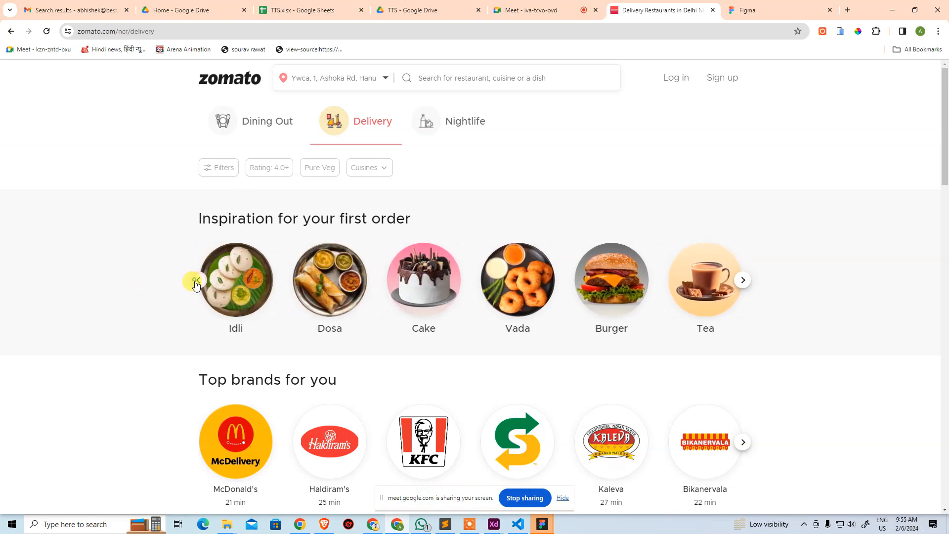
{"action": "left_click", "coordinate": [195, 288]}
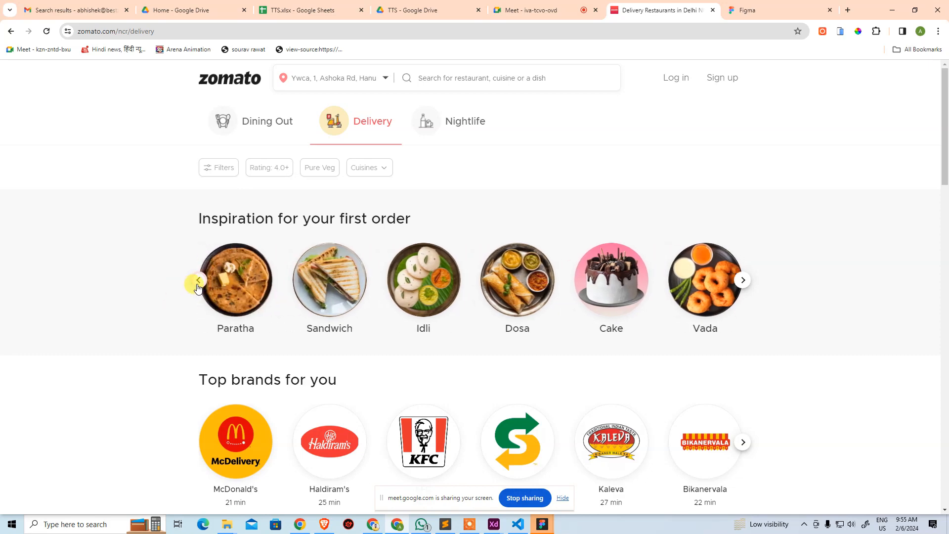
{"action": "left_click", "coordinate": [194, 289]}
Switch to Figma, try moving the cold coffee image off the image beneath it, and undo the move.
{"action": "key", "text": "alt+Tab"}
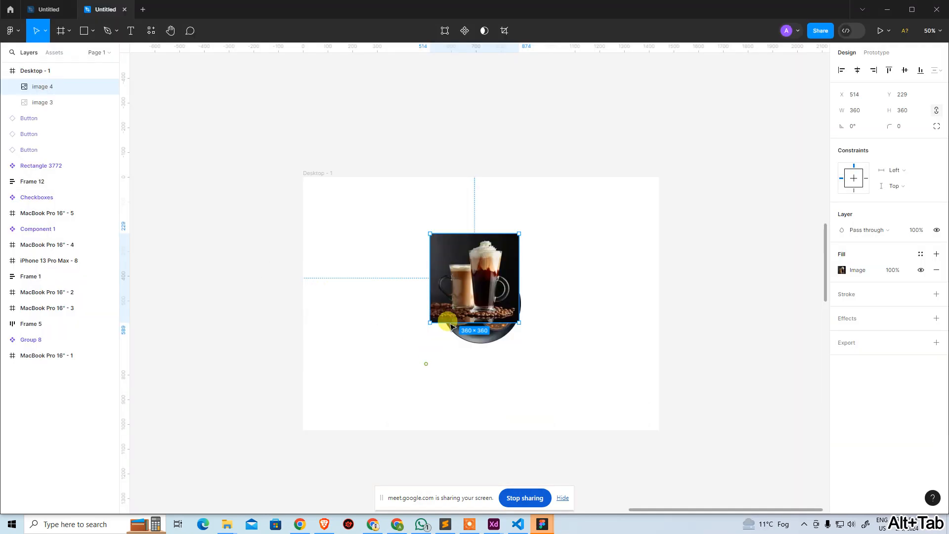
{"action": "left_click_drag", "start_coordinate": [377, 210], "coordinate": [638, 394]}
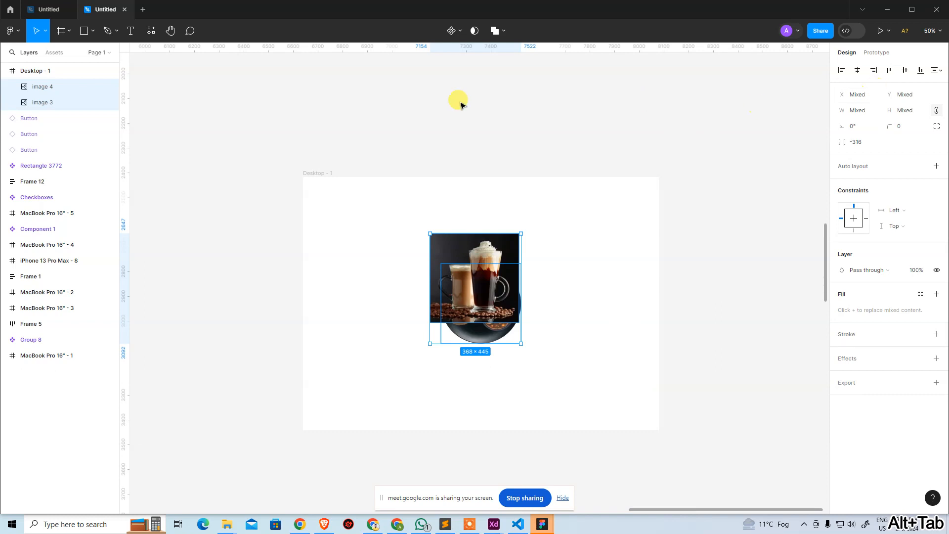
{"action": "left_click", "coordinate": [350, 235]}
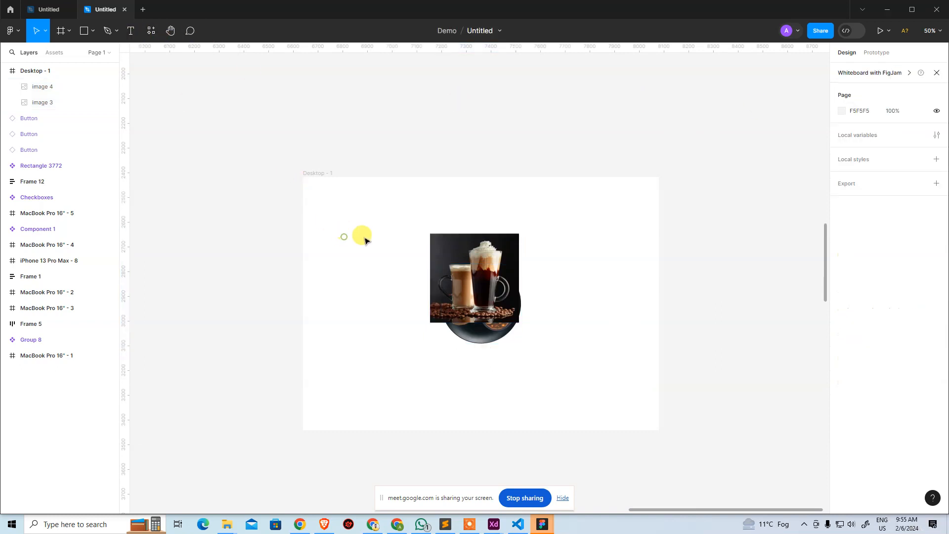
{"action": "left_click_drag", "start_coordinate": [473, 280], "coordinate": [573, 295]}
{"action": "key", "text": "ctrl+z"}
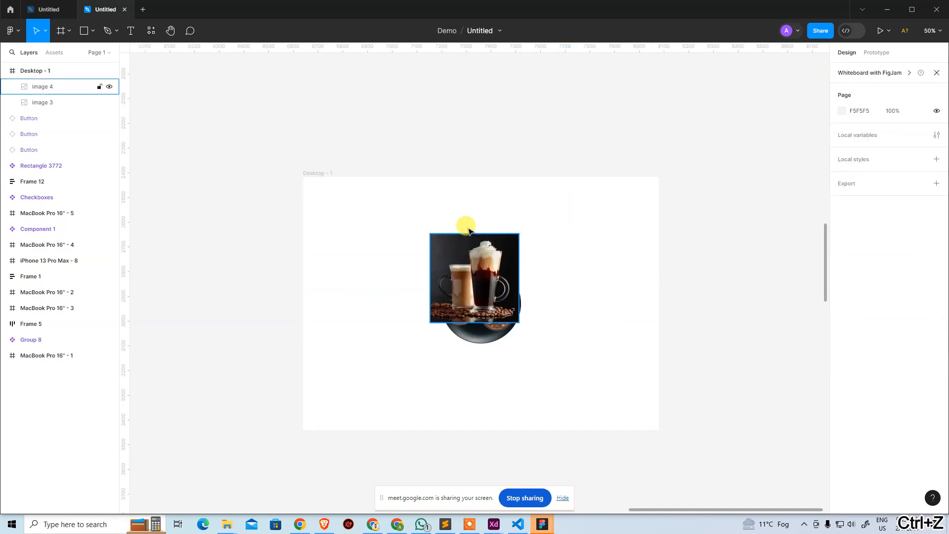
Separate the two stacked images by moving the cold coffee image to the right of the chole bhature image.
{"action": "left_click_drag", "start_coordinate": [345, 220], "coordinate": [636, 403]}
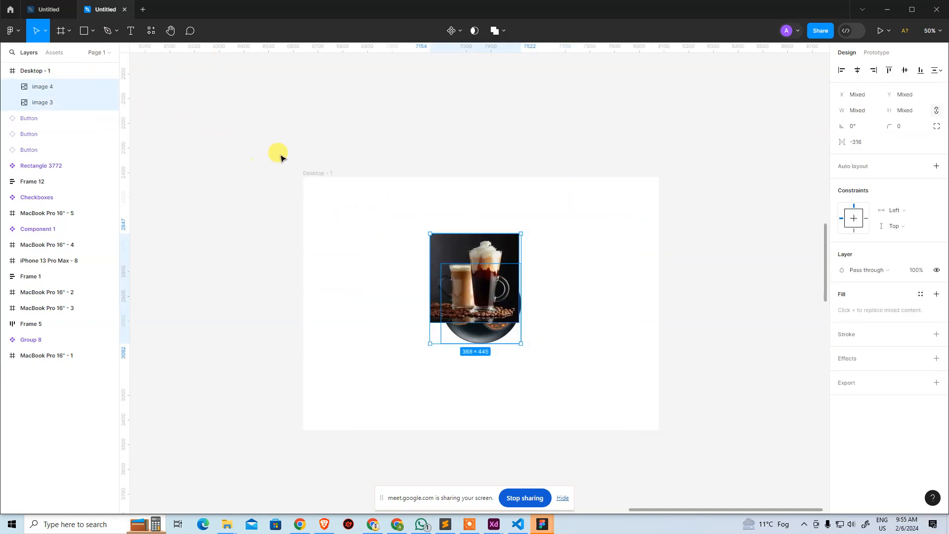
{"action": "left_click", "coordinate": [357, 233]}
{"action": "left_click_drag", "start_coordinate": [410, 233], "coordinate": [596, 387]}
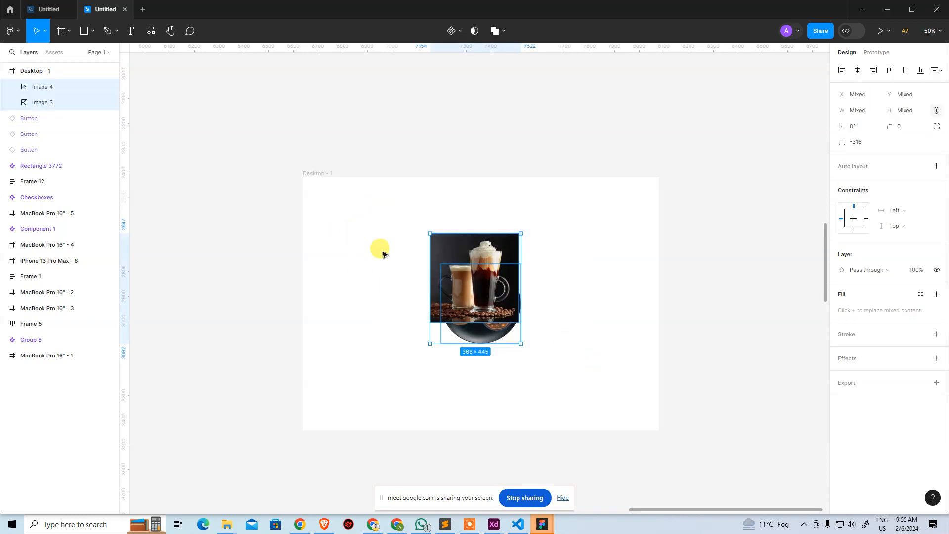
{"action": "left_click", "coordinate": [383, 253]}
{"action": "left_click_drag", "start_coordinate": [469, 276], "coordinate": [580, 301]}
{"action": "mouse_move", "coordinate": [473, 301]}
{"action": "left_mouse_down"}
{"action": "mouse_move", "coordinate": [465, 306]}
{"action": "mouse_move", "coordinate": [467, 288]}
{"action": "left_mouse_up"}
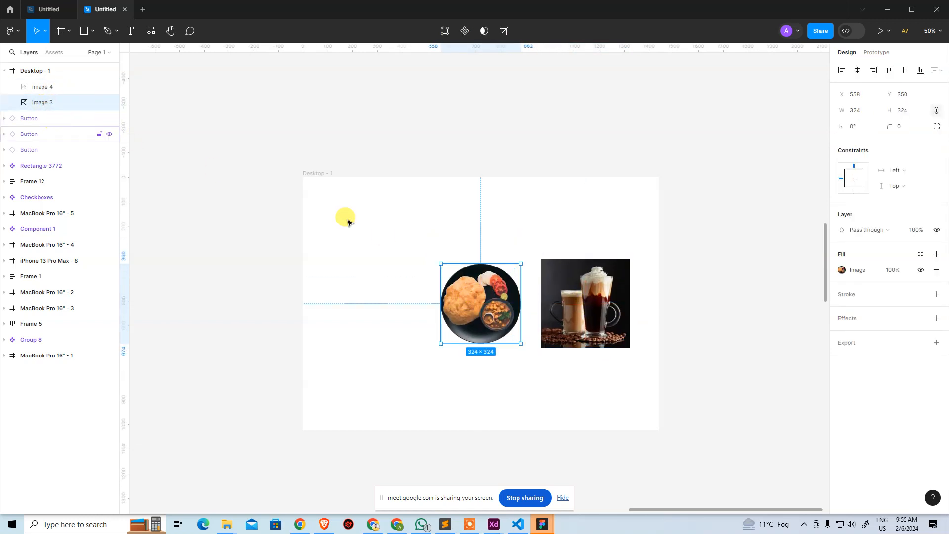
Try different positions for the chole bhature and cold coffee images within the Desktop - 1 frame.
{"action": "left_click_drag", "start_coordinate": [441, 293], "coordinate": [322, 313]}
{"action": "key", "text": "ctrl+z"}
{"action": "key", "text": "ctrl+z"}
{"action": "key", "text": "ctrl+z"}
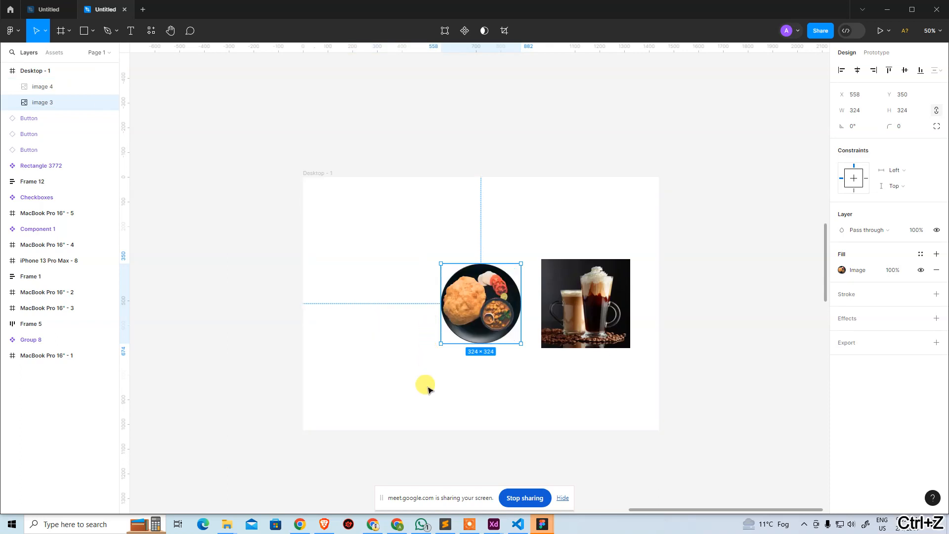
{"action": "left_click_drag", "start_coordinate": [582, 316], "coordinate": [573, 357]}
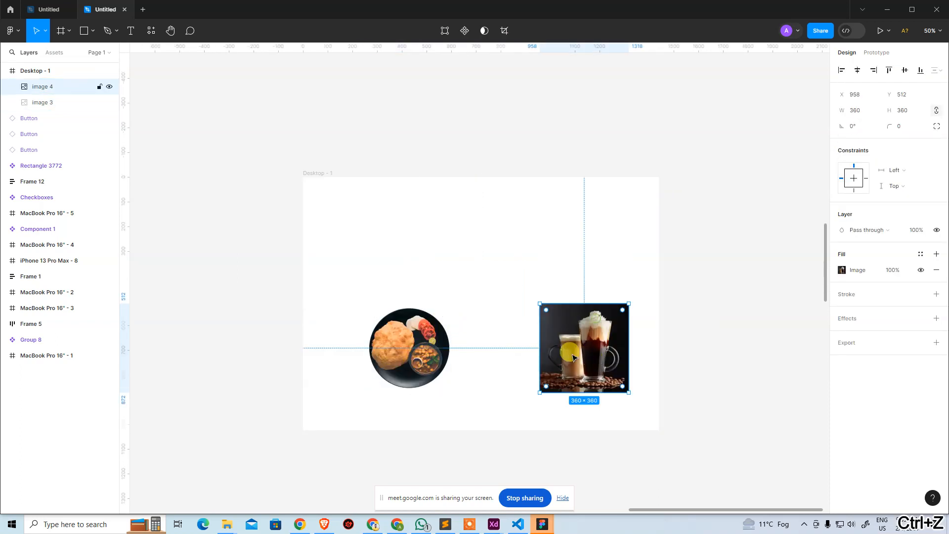
{"action": "left_click_drag", "start_coordinate": [415, 338], "coordinate": [408, 299]}
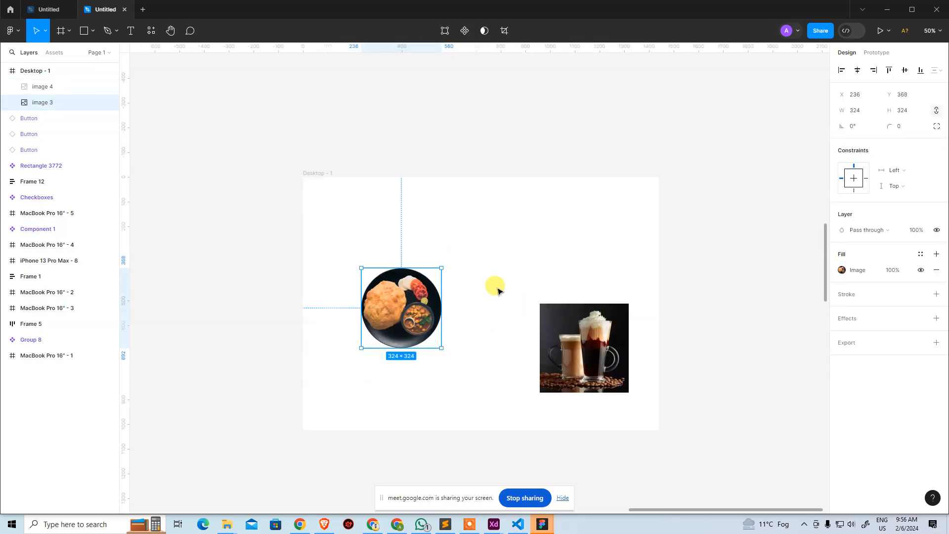
Undo the image moves and all pasted food images until the Desktop - 1 frame is empty.
{"action": "key", "text": "ctrl+z"}
{"action": "key", "text": "ctrl+z"}
{"action": "key", "text": "ctrl+z"}
{"action": "key", "text": "ctrl+z"}
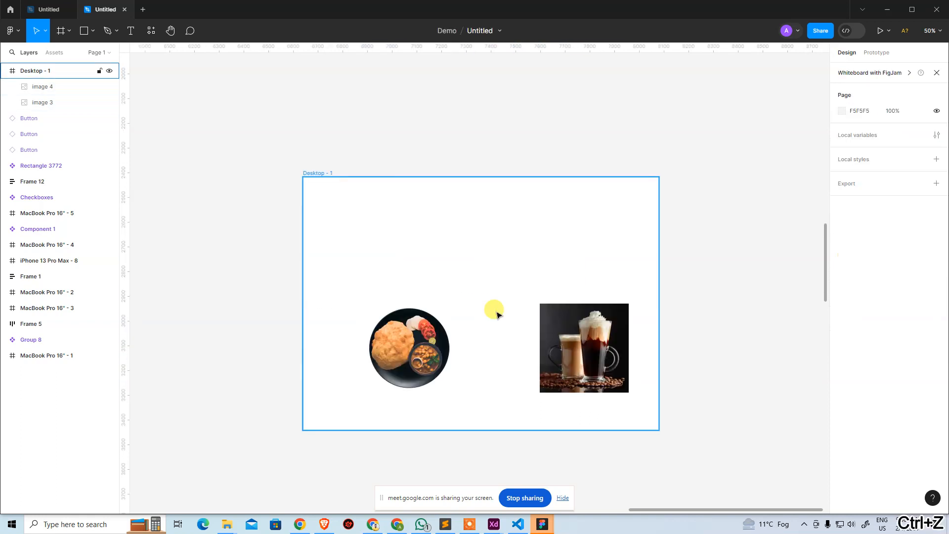
{"action": "key", "text": "ctrl+z"}
{"action": "key", "text": "ctrl+z"}
{"action": "key", "text": "ctrl+z"}
{"action": "key", "text": "ctrl+z"}
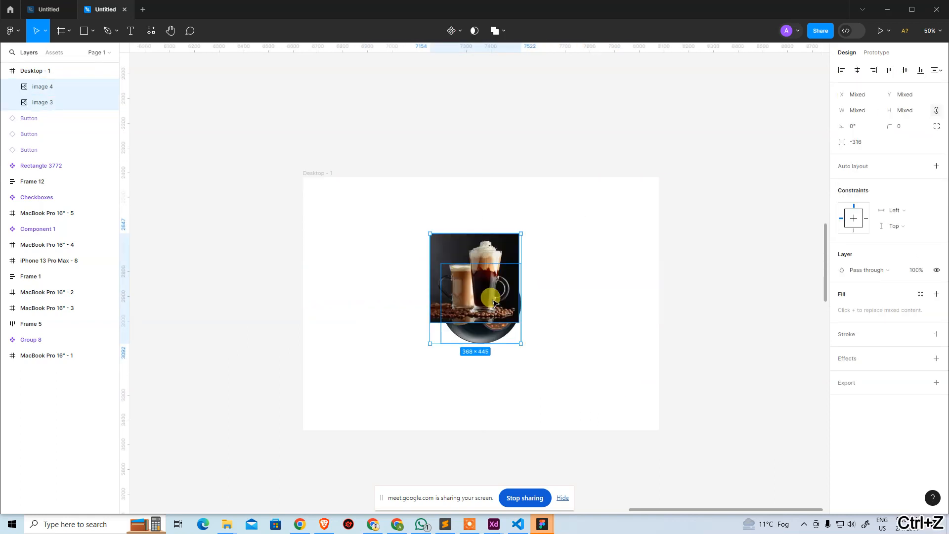
{"action": "key", "text": "ctrl+z"}
{"action": "key", "text": "ctrl+z"}
{"action": "key", "text": "ctrl+z"}
{"action": "key", "text": "ctrl+z"}
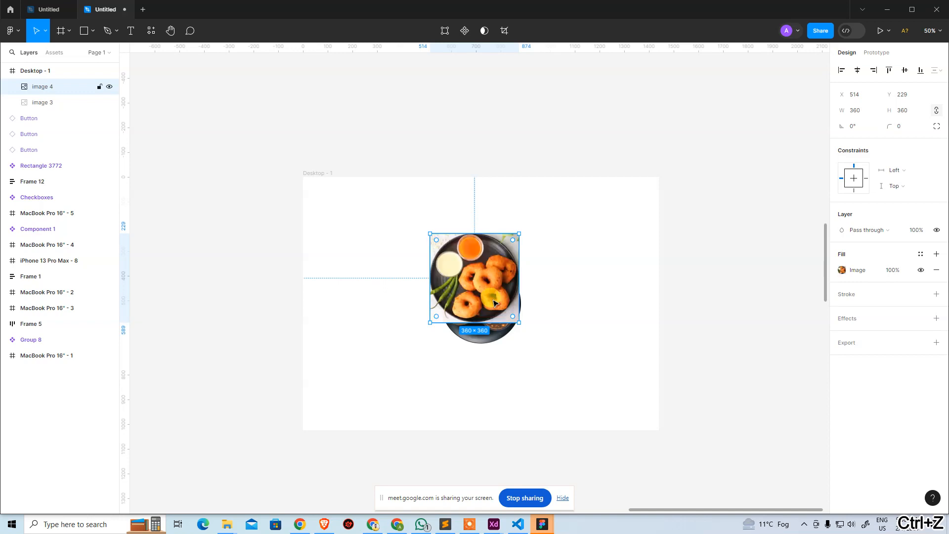
{"action": "key", "text": "ctrl+z"}
{"action": "key", "text": "ctrl+z"}
{"action": "key", "text": "ctrl+z"}
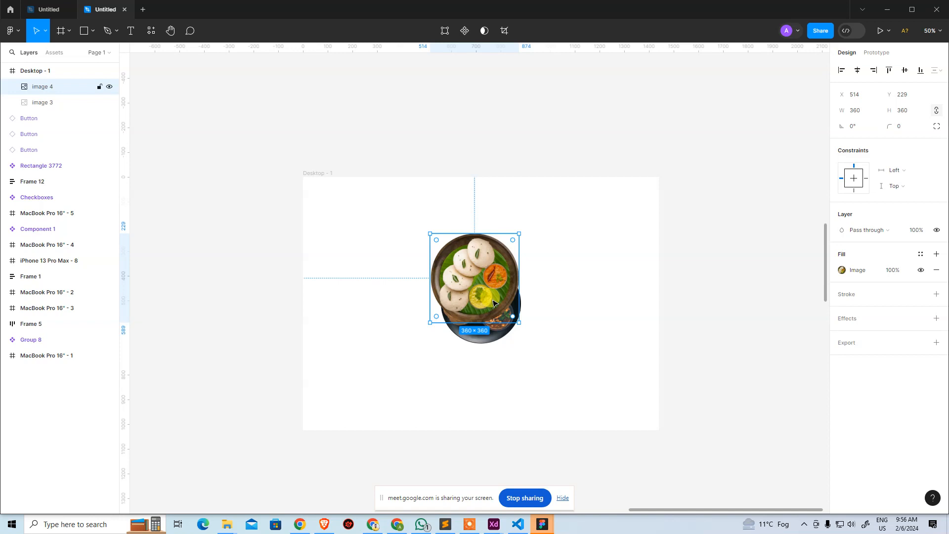
{"action": "key", "text": "ctrl+z"}
{"action": "key", "text": "ctrl+z"}
{"action": "key", "text": "ctrl+z"}
{"action": "key", "text": "ctrl+z"}
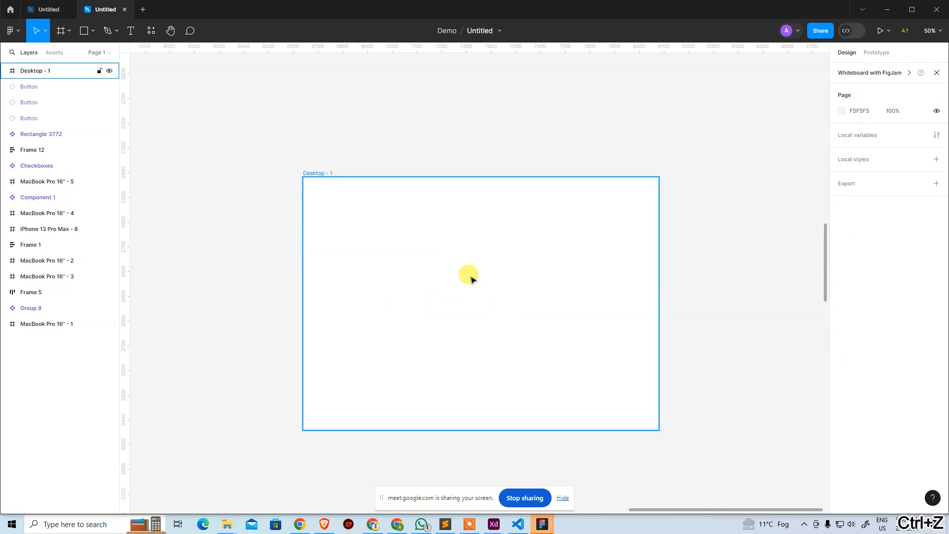
Redo the undone changes until only the chole bhature image is back in the upper-left area of the Desktop - 1 frame.
{"action": "key", "text": "ctrl+shift+z"}
{"action": "key", "text": "ctrl+shift+z"}
{"action": "key", "text": "ctrl+shift+z"}
{"action": "key", "text": "ctrl+shift+z"}
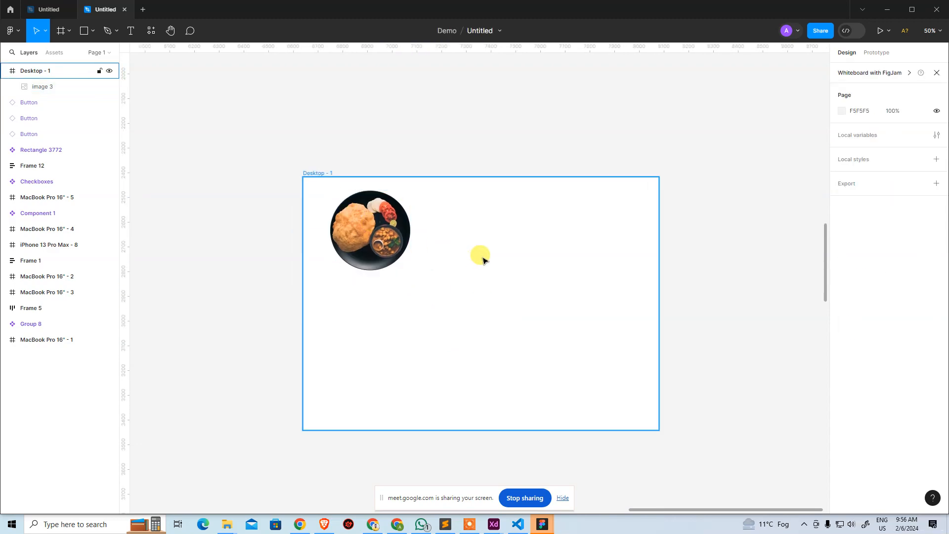
Copy the Paratha image from the Zomato page and paste it into the Figma Desktop - 1 frame beside the chole bhature image.
{"action": "key", "text": "alt+Tab"}
{"action": "right_click", "coordinate": [336, 275]}
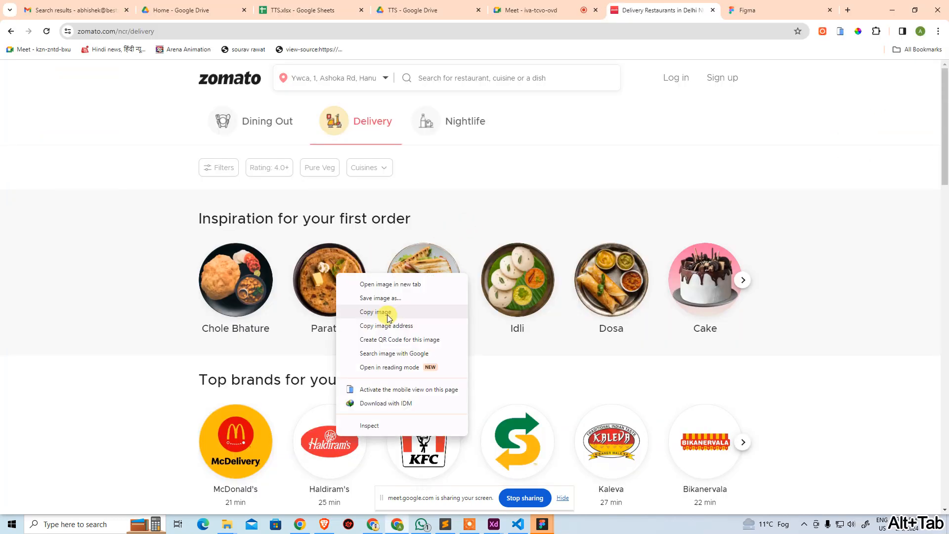
{"action": "left_click", "coordinate": [378, 312]}
{"action": "key", "text": "alt+Tab"}
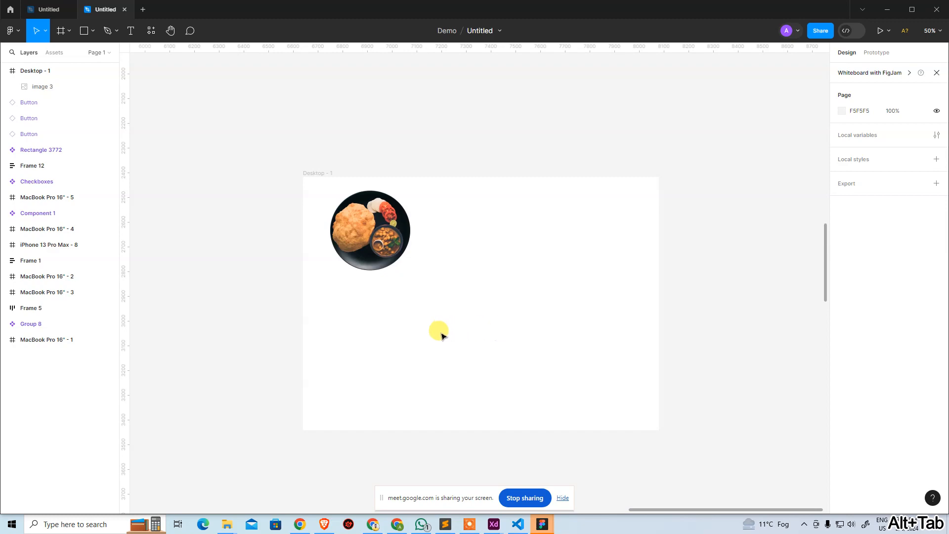
{"action": "left_click", "coordinate": [444, 332]}
{"action": "key", "text": "ctrl+v"}
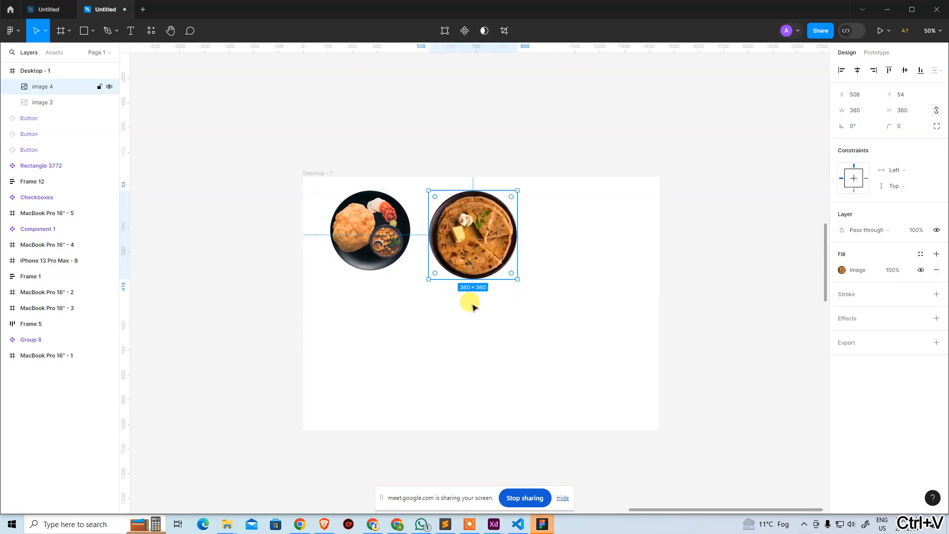
{"action": "left_click", "coordinate": [435, 335]}
Copy the Sandwich image from Zomato into the Figma frame and place it below the chole bhature image at about X 110, Y 414.
{"action": "key", "text": "alt+Tab"}
{"action": "right_click", "coordinate": [454, 289]}
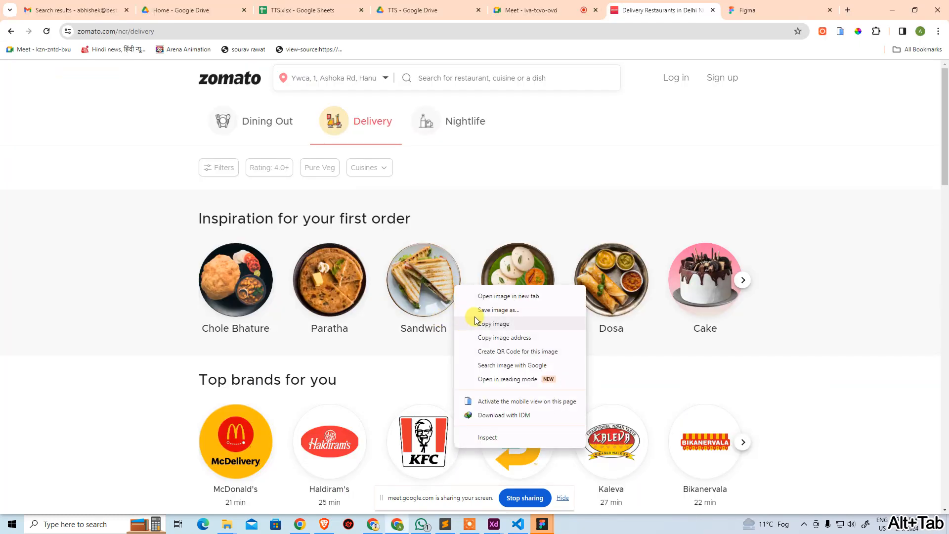
{"action": "left_click", "coordinate": [470, 319]}
{"action": "key", "text": "alt+Tab"}
{"action": "key", "text": "ctrl+v"}
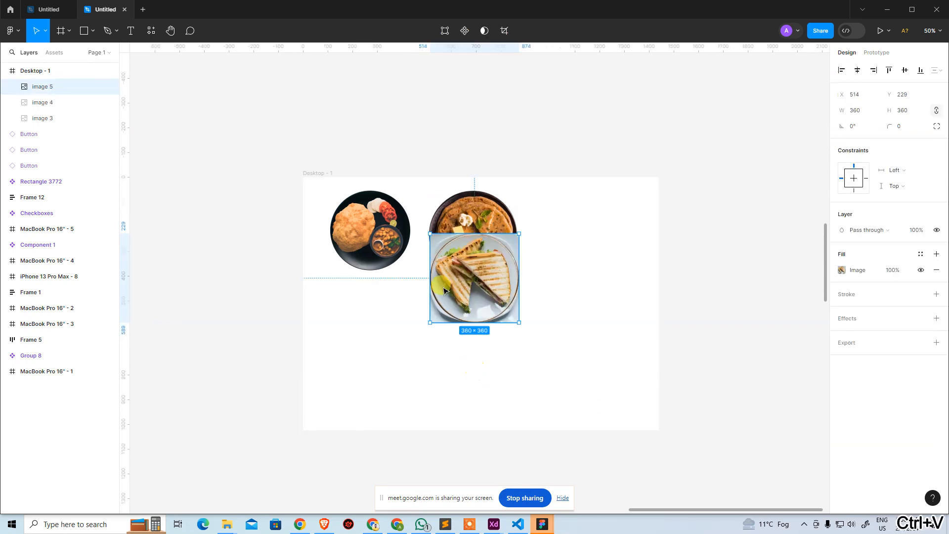
{"action": "left_click_drag", "start_coordinate": [440, 285], "coordinate": [341, 326]}
Copy the Idli image from Zomato into the Figma frame and move it below the paratha image, beside the sandwich.
{"action": "key", "text": "alt+Tab"}
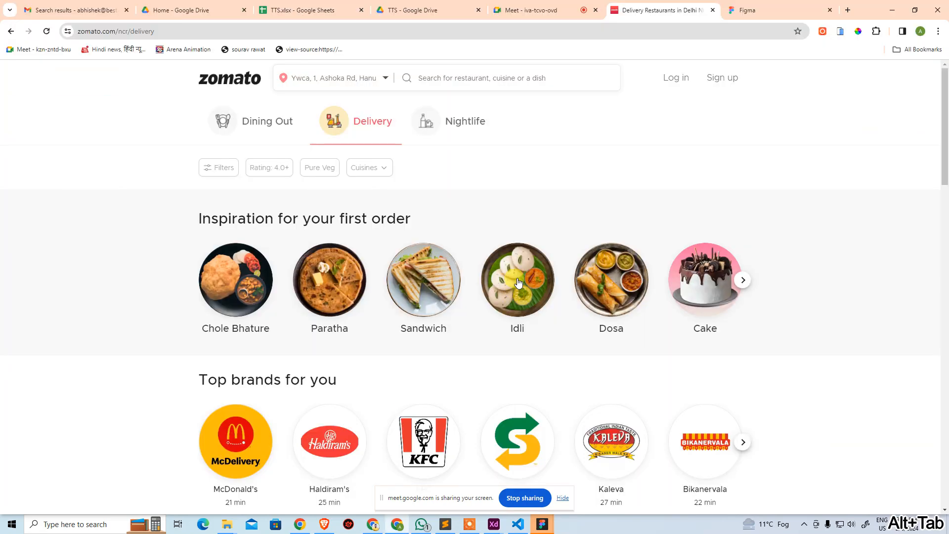
{"action": "right_click", "coordinate": [518, 283]}
{"action": "left_click", "coordinate": [540, 314]}
{"action": "key", "text": "alt+Tab"}
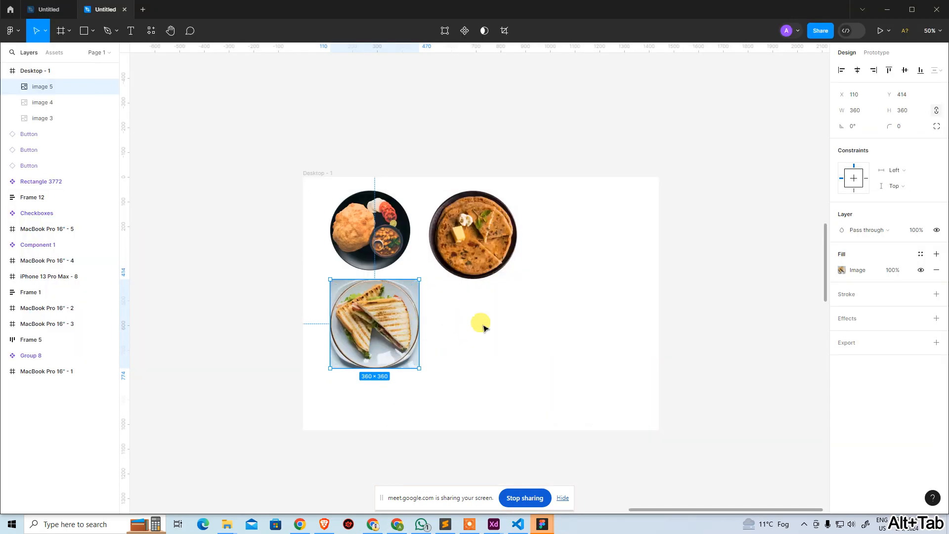
{"action": "left_click", "coordinate": [484, 327]}
{"action": "key", "text": "ctrl+v"}
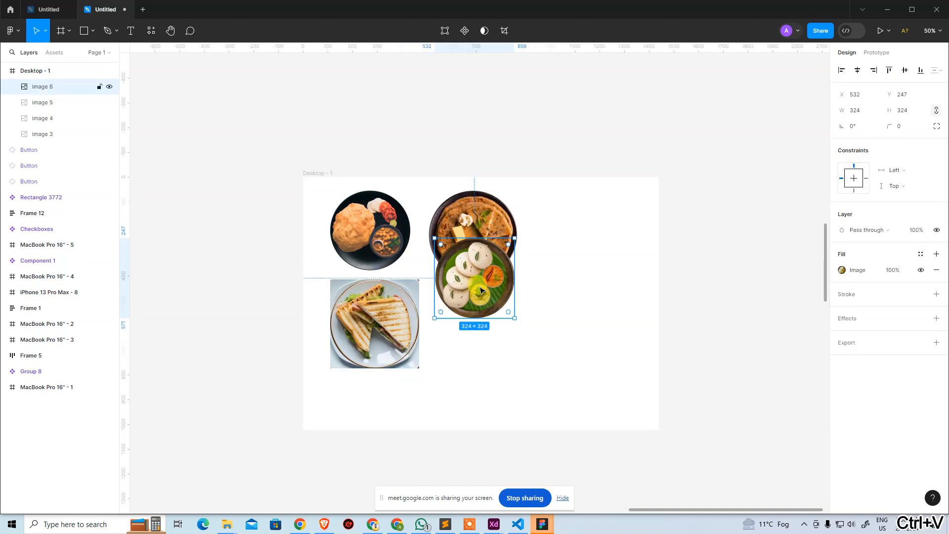
{"action": "left_click_drag", "start_coordinate": [481, 291], "coordinate": [481, 341]}
{"action": "left_click", "coordinate": [606, 309]}
Copy the Dosa image from the Zomato page and paste it into the Figma Desktop - 1 frame.
{"action": "key", "text": "alt+Tab"}
{"action": "right_click", "coordinate": [604, 281]}
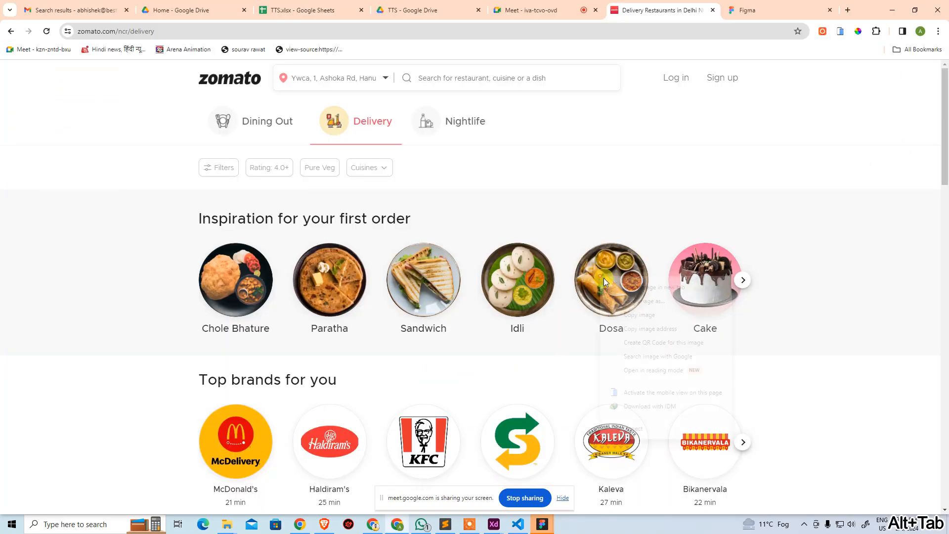
{"action": "left_click", "coordinate": [629, 316]}
{"action": "key", "text": "alt+Tab"}
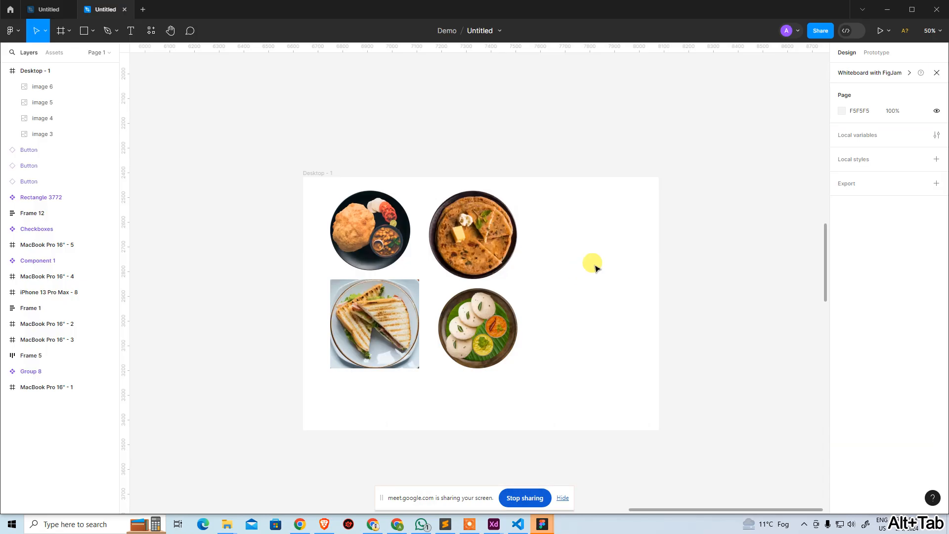
{"action": "key", "text": "ctrl+v"}
Copy the Cake image from the Zomato page and paste it into the Figma Desktop - 1 frame.
{"action": "key", "text": "alt+Tab"}
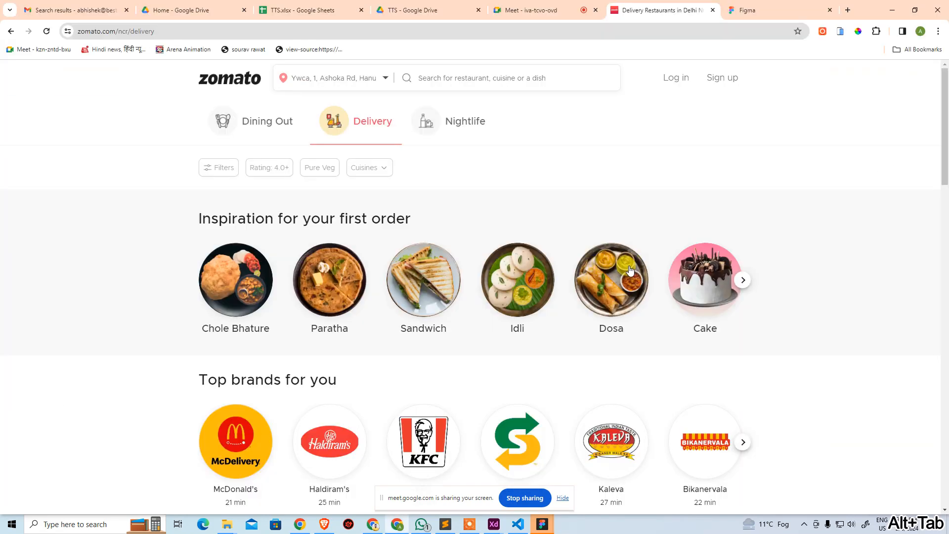
{"action": "key", "text": "alt+Tab"}
{"action": "key", "text": "alt+Tab"}
{"action": "right_click", "coordinate": [694, 270]}
{"action": "left_click", "coordinate": [712, 307]}
{"action": "key", "text": "alt+Tab"}
{"action": "left_click", "coordinate": [620, 269]}
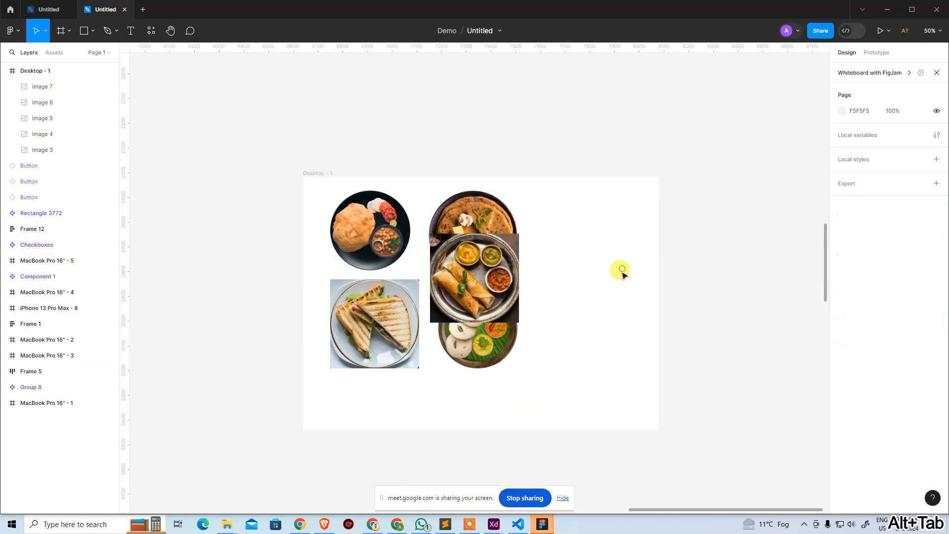
{"action": "key", "text": "ctrl+v"}
Advance the Zomato food carousel to Vada, copy its image and paste it into the Figma Desktop - 1 frame.
{"action": "key", "text": "alt+Tab"}
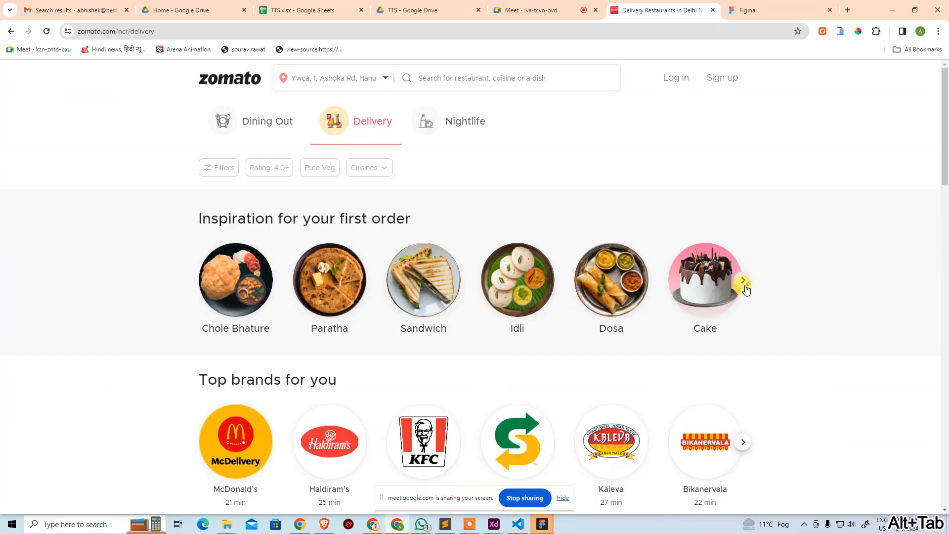
{"action": "left_click", "coordinate": [744, 282]}
{"action": "right_click", "coordinate": [665, 272]}
{"action": "right_click", "coordinate": [684, 295]}
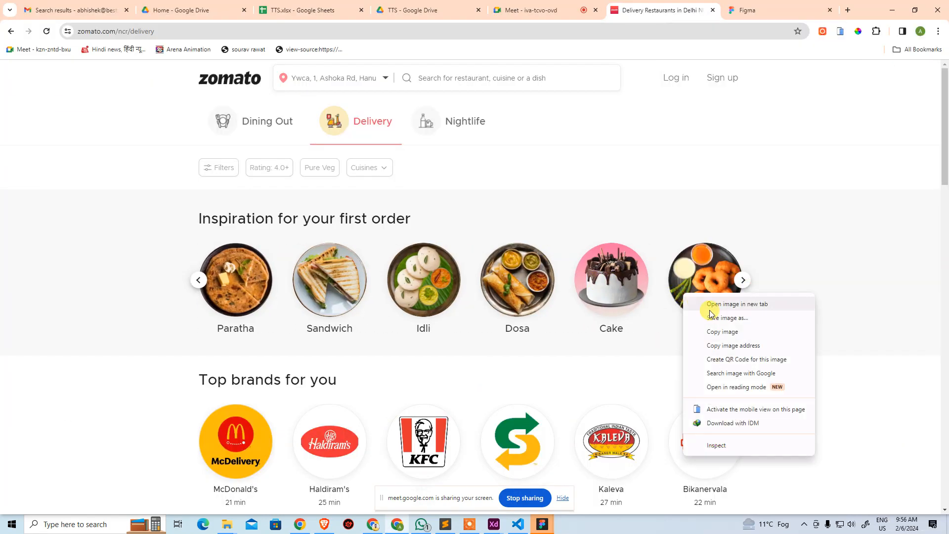
{"action": "left_click", "coordinate": [722, 331]}
{"action": "key", "text": "alt+Tab"}
{"action": "left_click", "coordinate": [623, 265]}
{"action": "key", "text": "ctrl+v"}
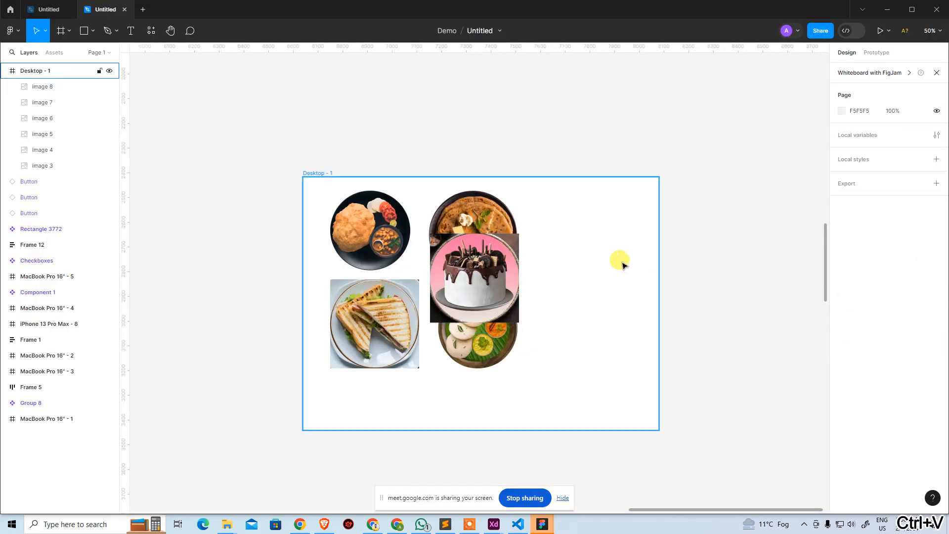
Advance the Zomato food carousel to Burger, copy its image and paste it into the Figma Desktop - 1 frame.
{"action": "key", "text": "alt+Tab"}
{"action": "left_click", "coordinate": [743, 280]}
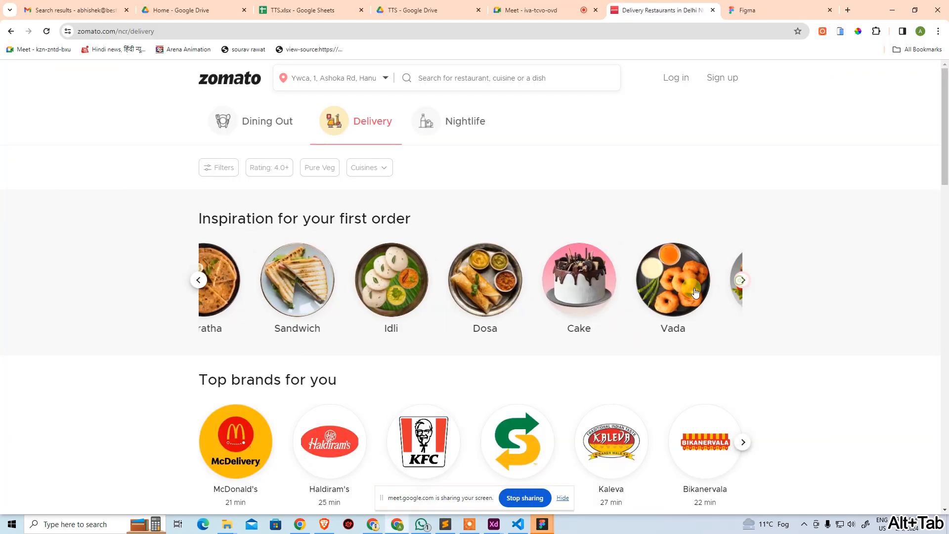
{"action": "right_click", "coordinate": [686, 271]}
{"action": "left_click", "coordinate": [711, 319]}
{"action": "key", "text": "alt+Tab"}
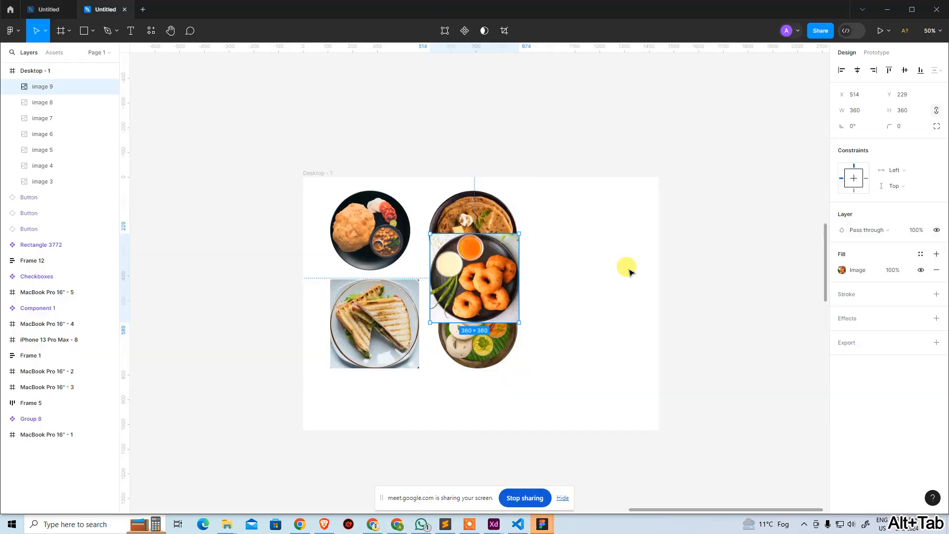
{"action": "left_click", "coordinate": [634, 266]}
{"action": "key", "text": "ctrl+v"}
Advance the Zomato food carousel to Tea, copy its image and paste it into the Figma Desktop - 1 frame.
{"action": "key", "text": "alt+Tab"}
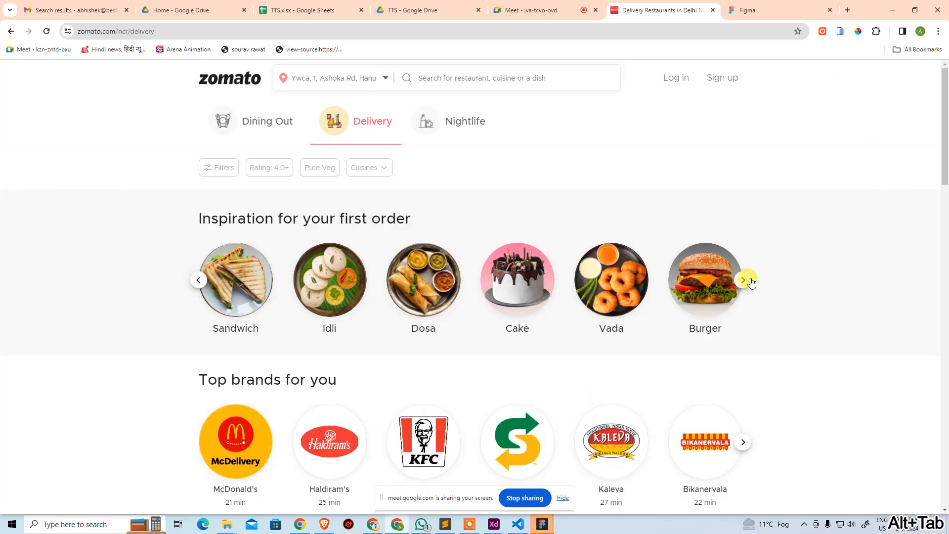
{"action": "left_click", "coordinate": [743, 280]}
{"action": "right_click", "coordinate": [681, 272]}
{"action": "left_click", "coordinate": [706, 316]}
{"action": "key", "text": "alt+Tab"}
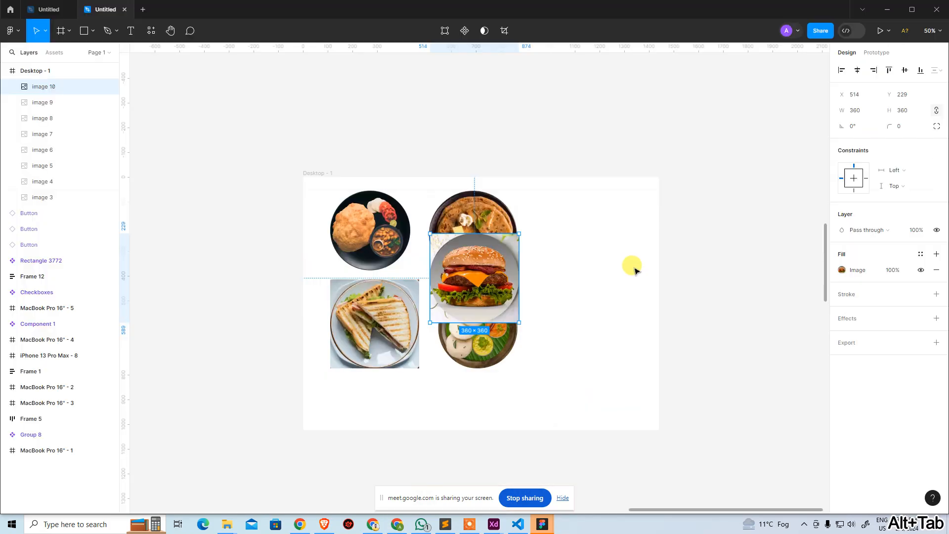
{"action": "left_click", "coordinate": [635, 270]}
{"action": "key", "text": "ctrl+v"}
Advance the Zomato food carousel to Samosa, copy its image and paste it into the Figma Desktop - 1 frame.
{"action": "key", "text": "alt+Tab"}
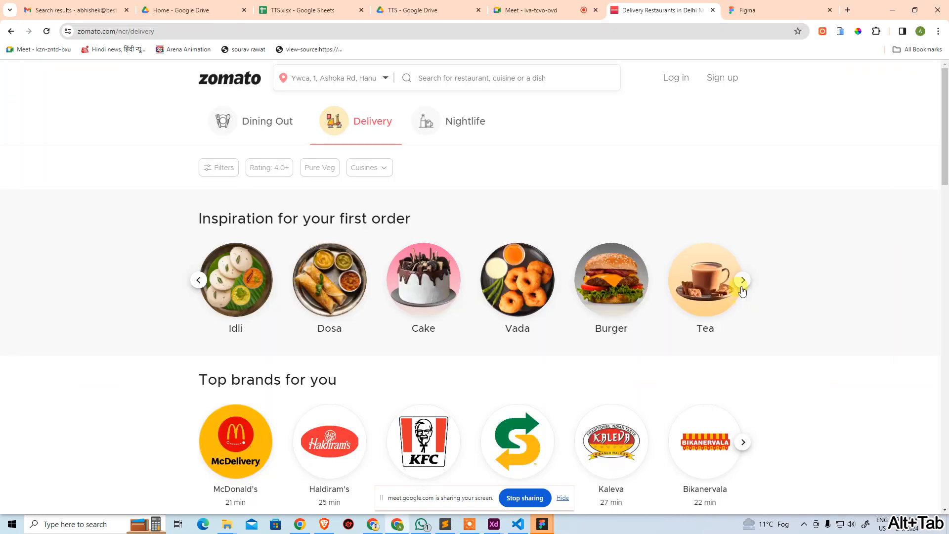
{"action": "left_click", "coordinate": [743, 279]}
{"action": "right_click", "coordinate": [683, 283]}
{"action": "left_click", "coordinate": [705, 316]}
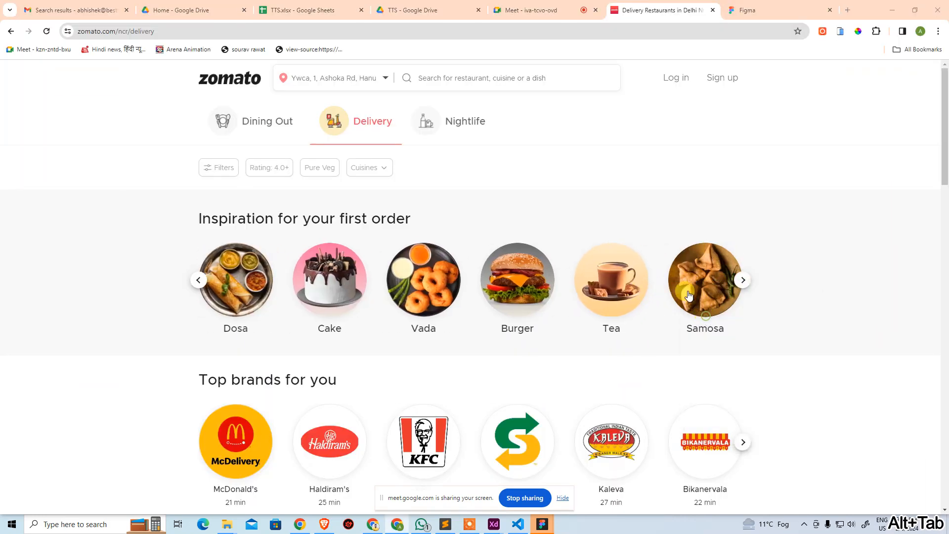
{"action": "key", "text": "alt+Tab"}
{"action": "left_click", "coordinate": [616, 299]}
{"action": "key", "text": "ctrl+v"}
Advance the Zomato food carousel to Chaat, copy its image and paste it into the Figma Desktop - 1 frame.
{"action": "key", "text": "alt+Tab"}
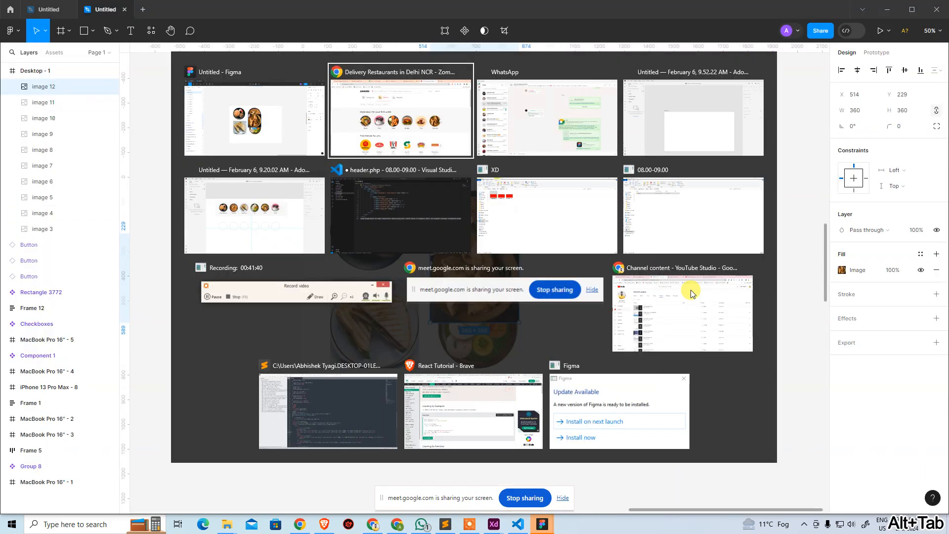
{"action": "left_click", "coordinate": [742, 280]}
{"action": "right_click", "coordinate": [686, 290]}
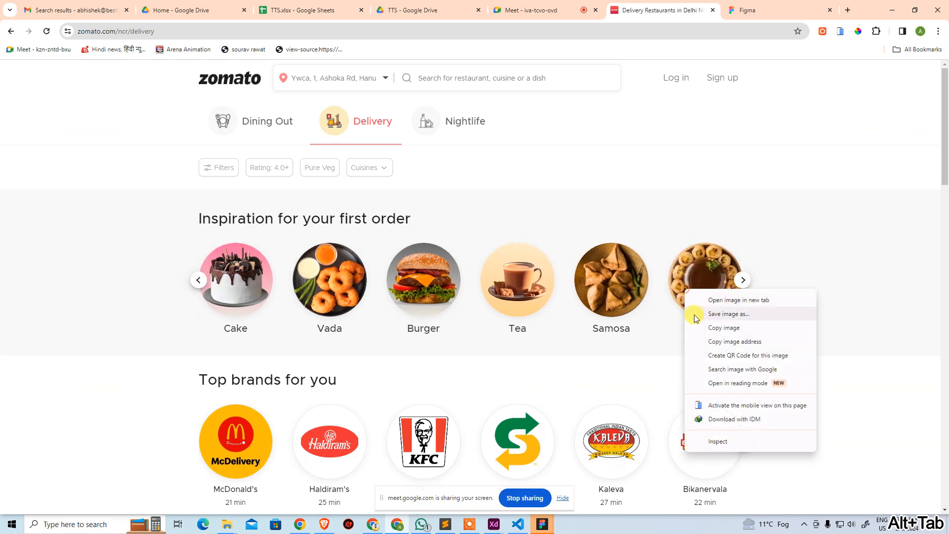
{"action": "left_click", "coordinate": [712, 327]}
{"action": "key", "text": "alt+Tab"}
{"action": "left_click", "coordinate": [629, 290]}
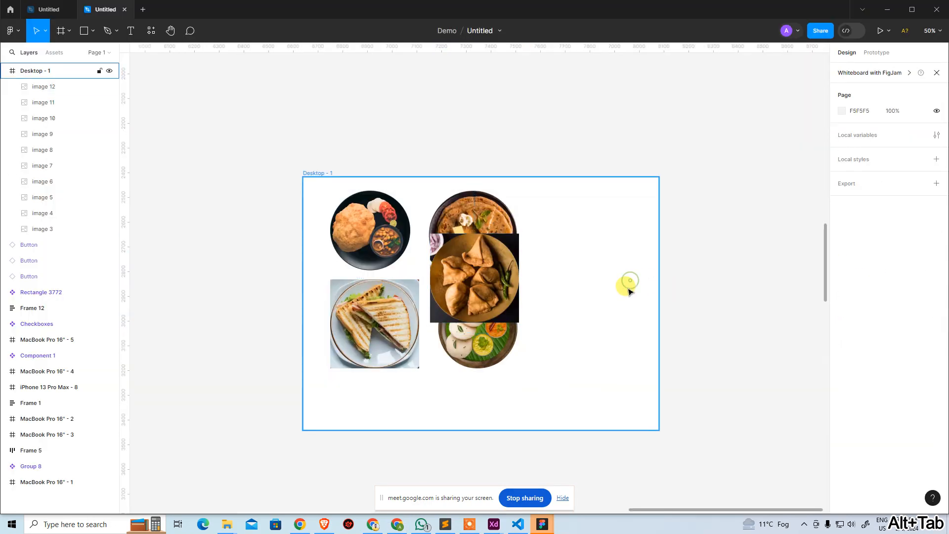
{"action": "key", "text": "ctrl+v"}
Copy the Cold Coffee image from Zomato into the Figma frame and move it right of the image stack to about X 987, Y 187.
{"action": "key", "text": "alt+Tab"}
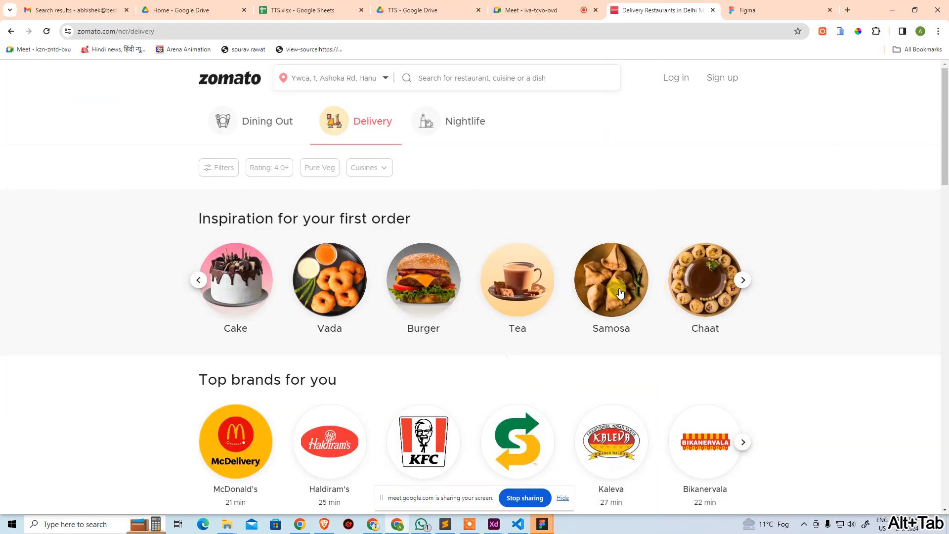
{"action": "left_click", "coordinate": [743, 280]}
{"action": "right_click", "coordinate": [706, 283]}
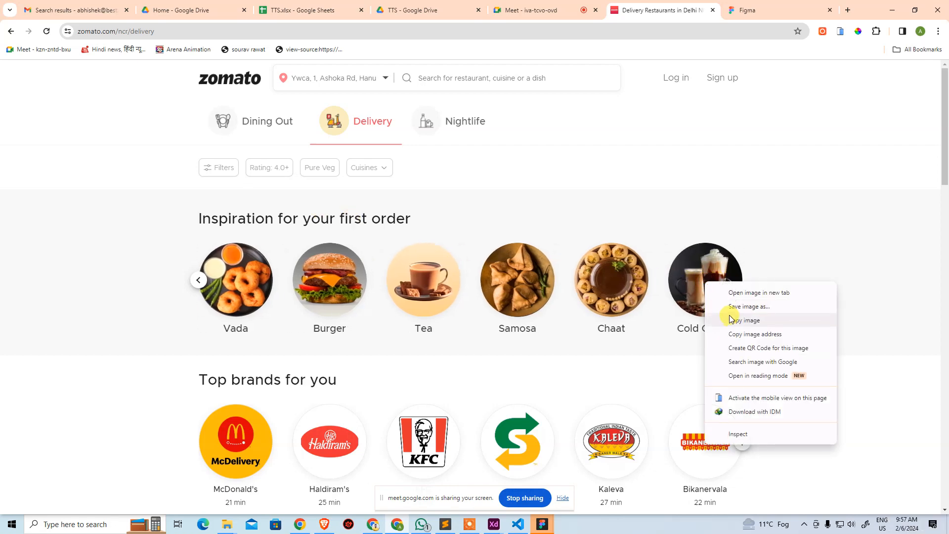
{"action": "left_click", "coordinate": [731, 319]}
{"action": "key", "text": "alt+Tab"}
{"action": "left_click", "coordinate": [618, 304]}
{"action": "key", "text": "ctrl+v"}
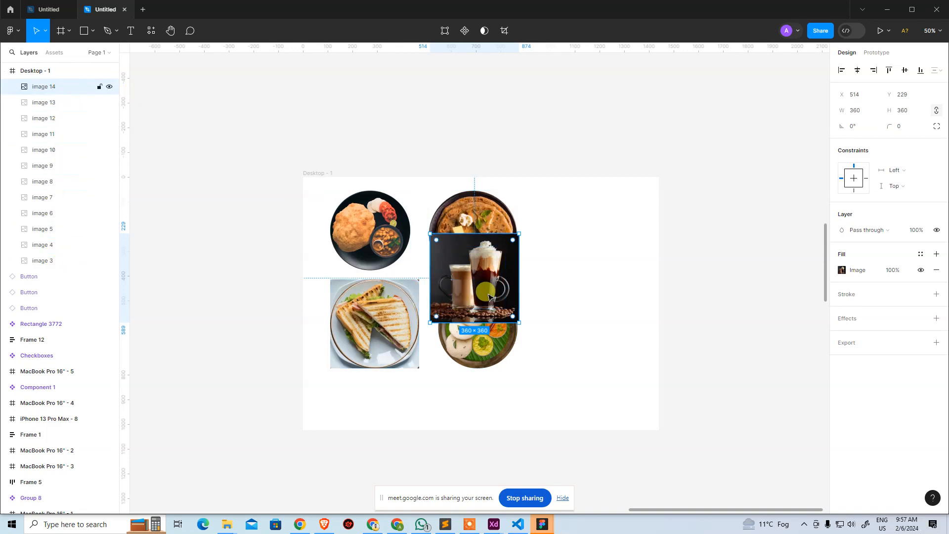
{"action": "left_click", "coordinate": [588, 267]}
{"action": "left_click_drag", "start_coordinate": [484, 297], "coordinate": [599, 286]}
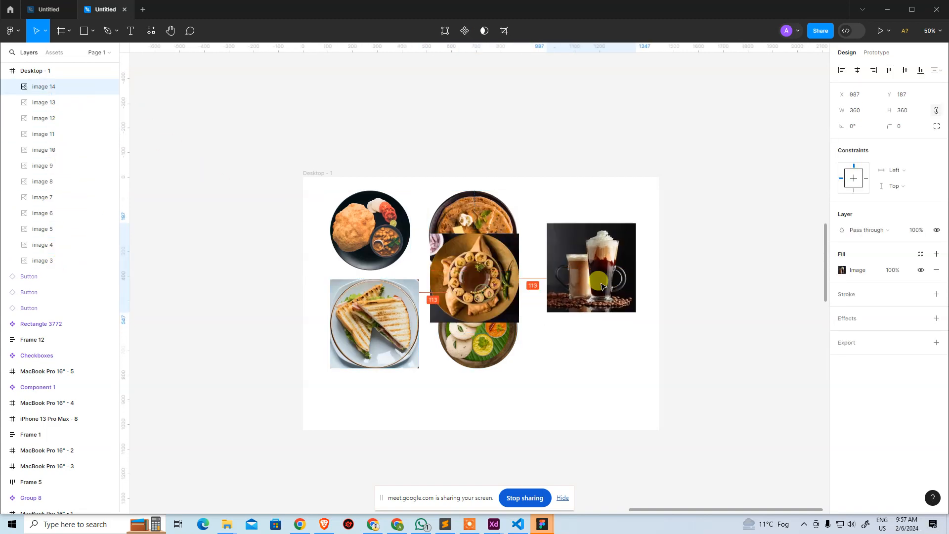
{"action": "left_click", "coordinate": [598, 360]}
Check the cold coffee image's label on the Zomato page and rename its Figma layer to "Cold Coffee".
{"action": "key", "text": "alt+Tab"}
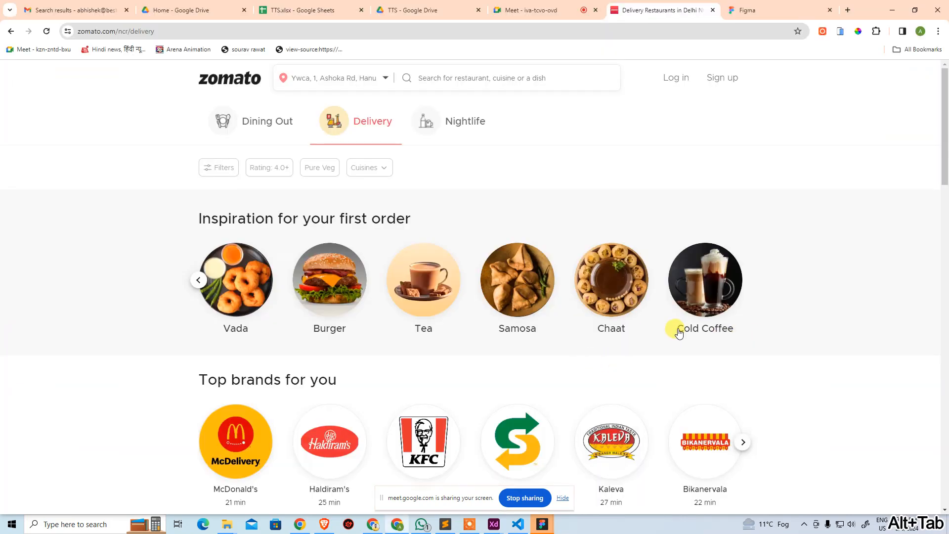
{"action": "left_click_drag", "start_coordinate": [678, 331], "coordinate": [734, 330]}
{"action": "key", "text": "alt+Tab"}
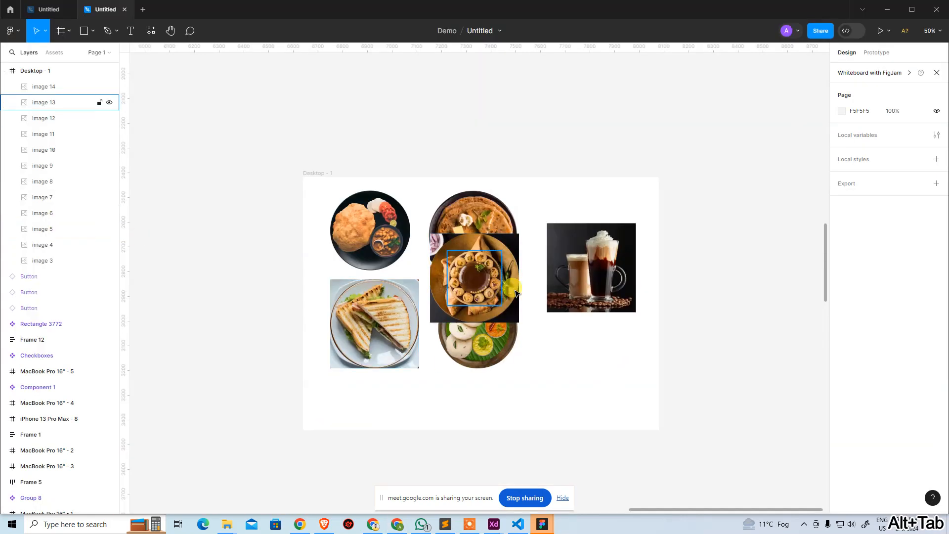
{"action": "left_click", "coordinate": [551, 291]}
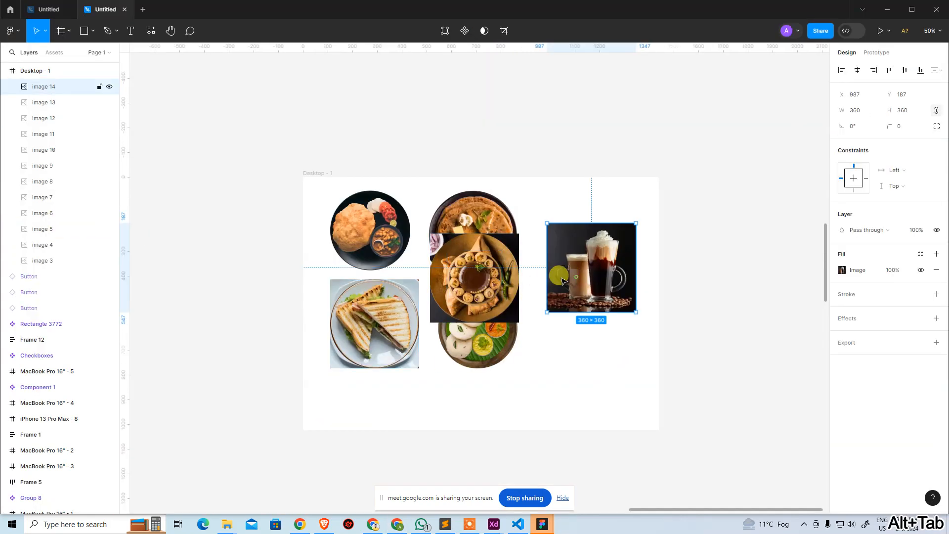
{"action": "double_click", "coordinate": [45, 87]}
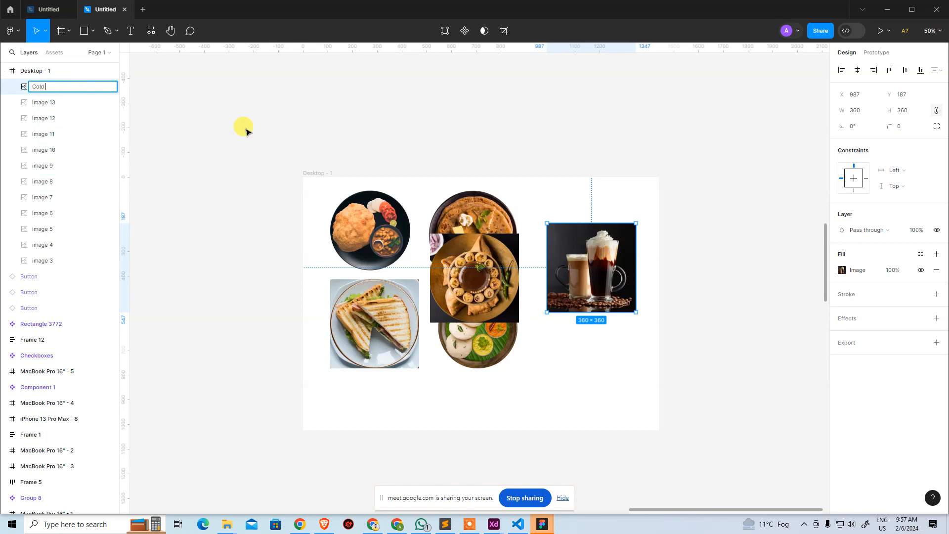
{"action": "key", "text": "Return"}
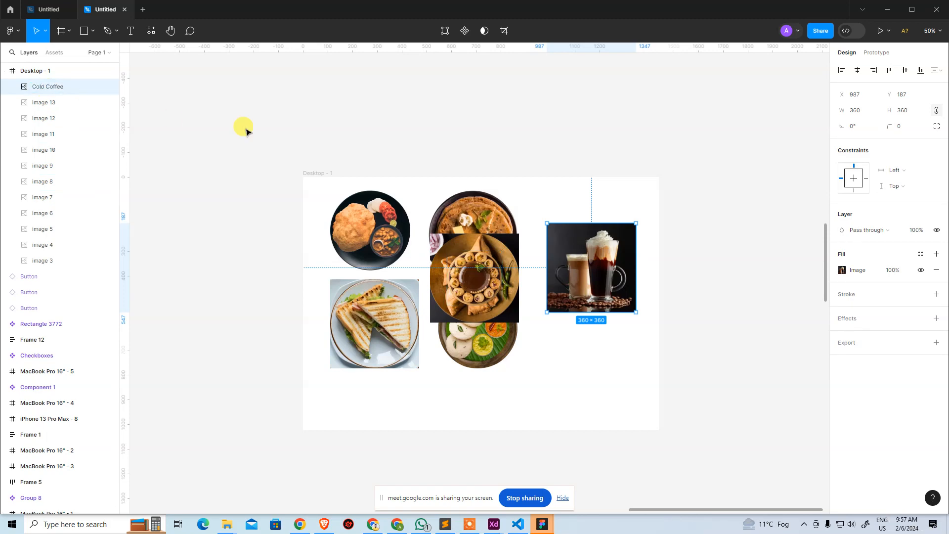
Move the chaat image off the image stack to the empty area below the cold coffee image in the Desktop - 1 frame.
{"action": "key", "text": "alt+Tab"}
{"action": "key", "text": "alt+Tab"}
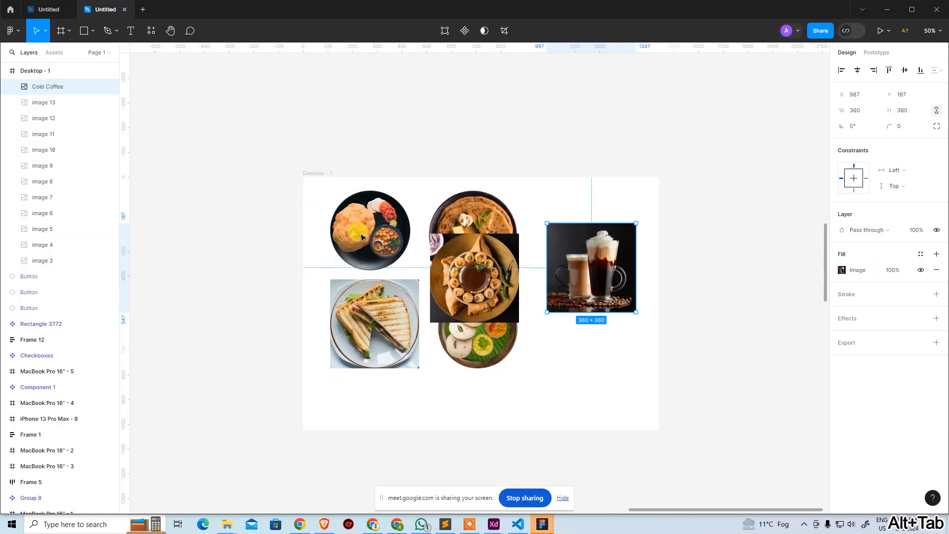
{"action": "left_click_drag", "start_coordinate": [463, 286], "coordinate": [593, 387]}
{"action": "left_click", "coordinate": [542, 376]}
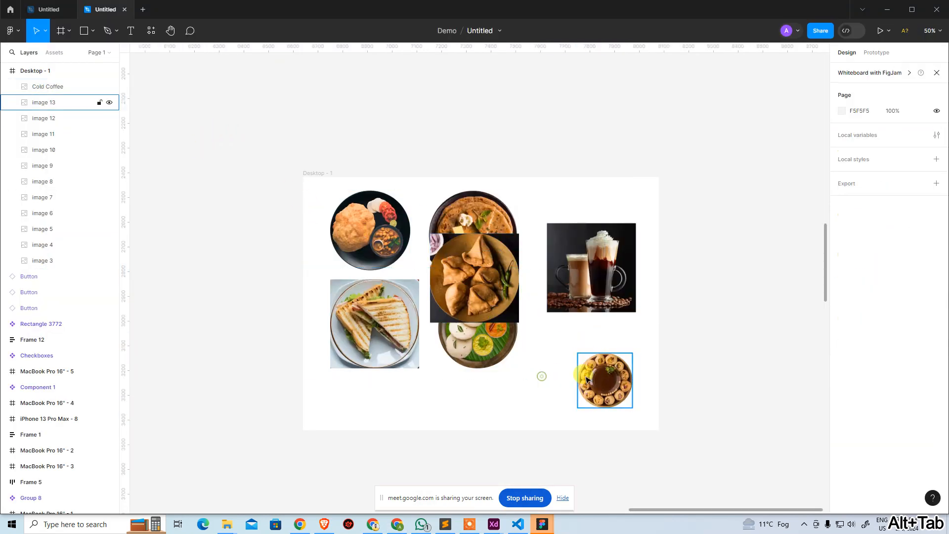
Rename the chaat image's layer to "Chaat" and check the next food label on the Zomato page.
{"action": "left_click", "coordinate": [586, 379]}
{"action": "double_click", "coordinate": [50, 104]}
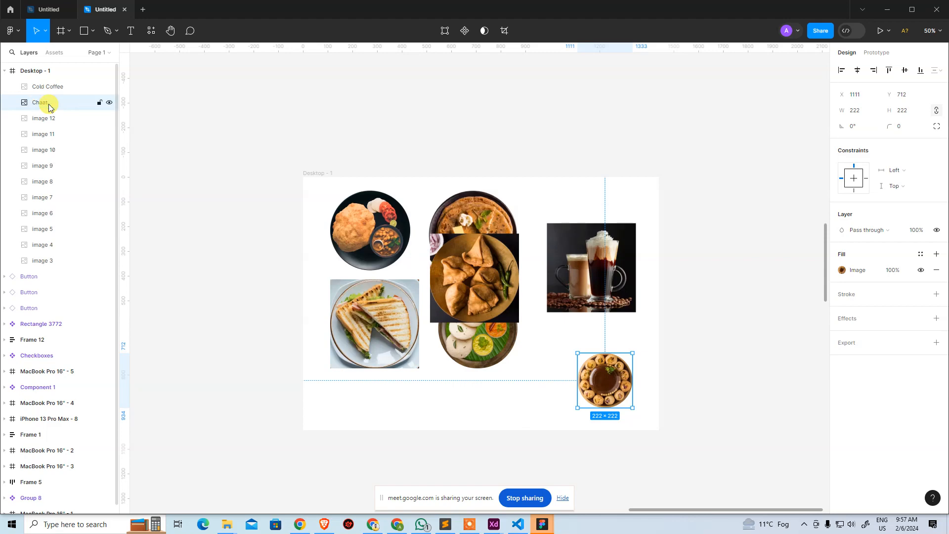
{"action": "key", "text": "alt+Tab"}
{"action": "key", "text": "alt+Tab"}
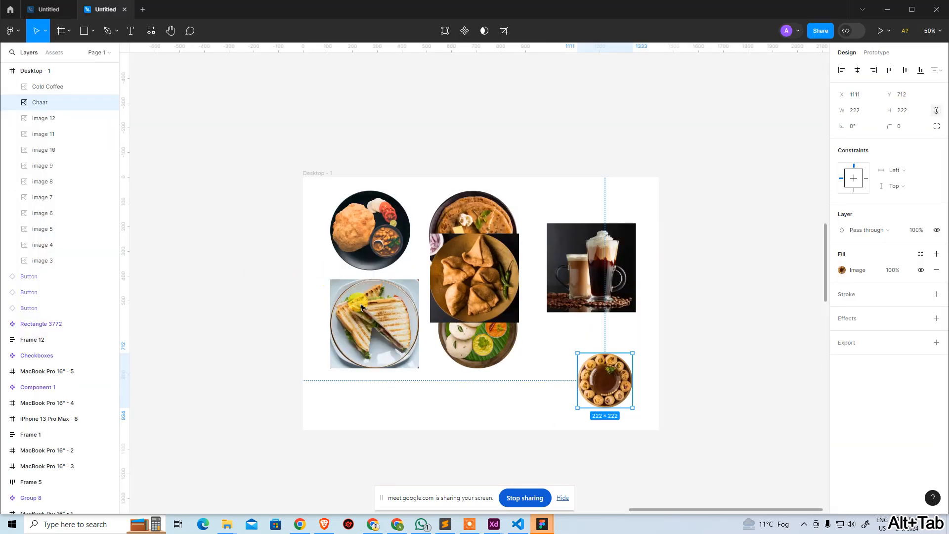
Rename the samosa image's layer to "Samosa" and move the image off the stack to the frame's lower edge, left of the chaat image.
{"action": "left_click", "coordinate": [44, 119]}
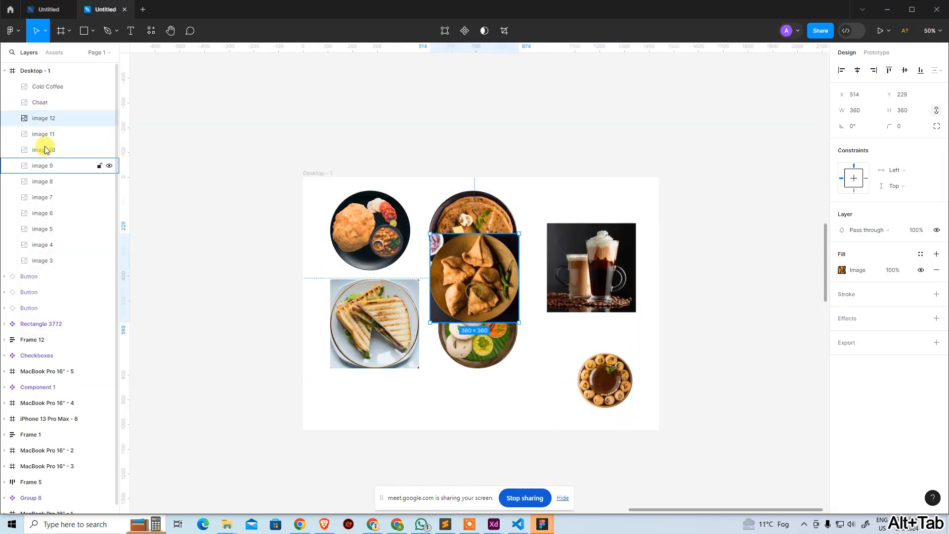
{"action": "double_click", "coordinate": [53, 120]}
{"action": "type", "text": "Samosa"}
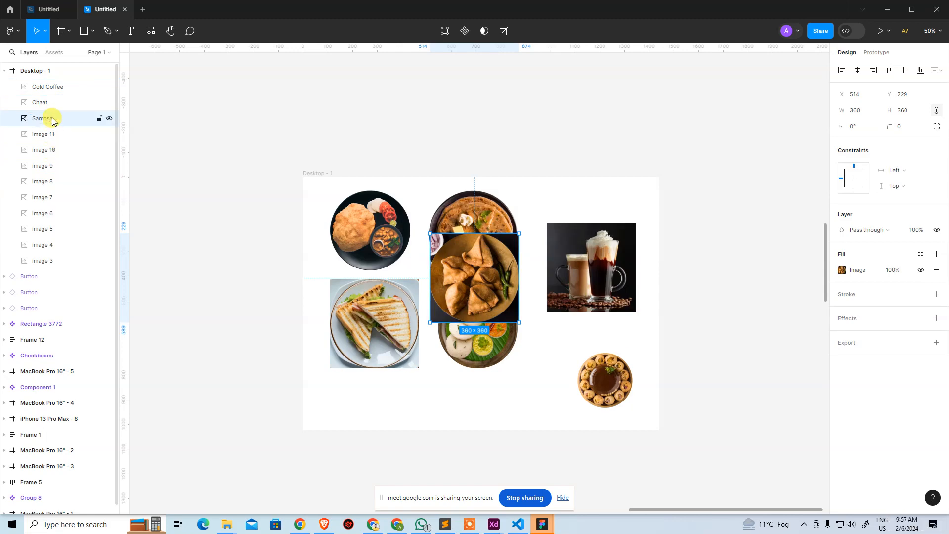
{"action": "key", "text": "alt+Tab"}
{"action": "key", "text": "alt+Tab"}
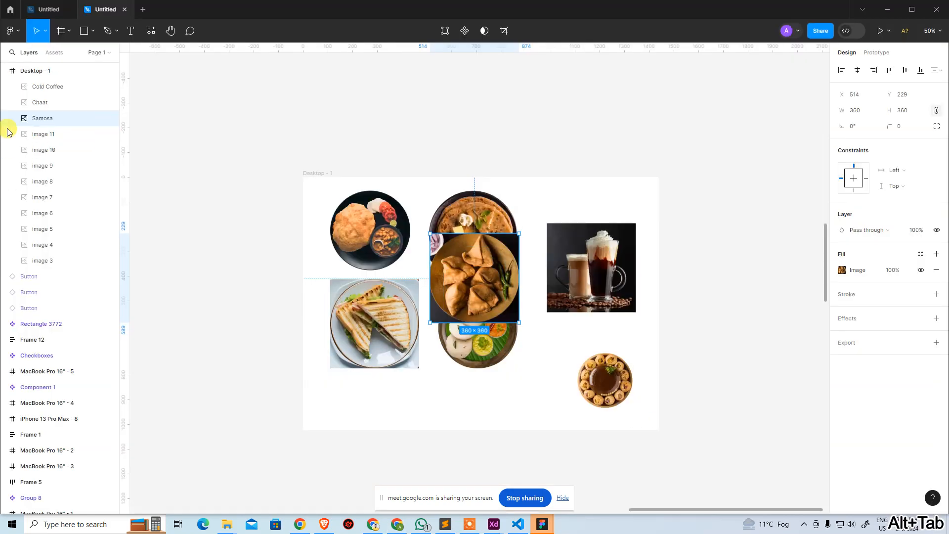
{"action": "left_click_drag", "start_coordinate": [441, 285], "coordinate": [500, 336]}
Rename the tea image's layer to "Tea", checking its Zomato label, and move the image off the stack to just below the sandwich image.
{"action": "left_click", "coordinate": [464, 286]}
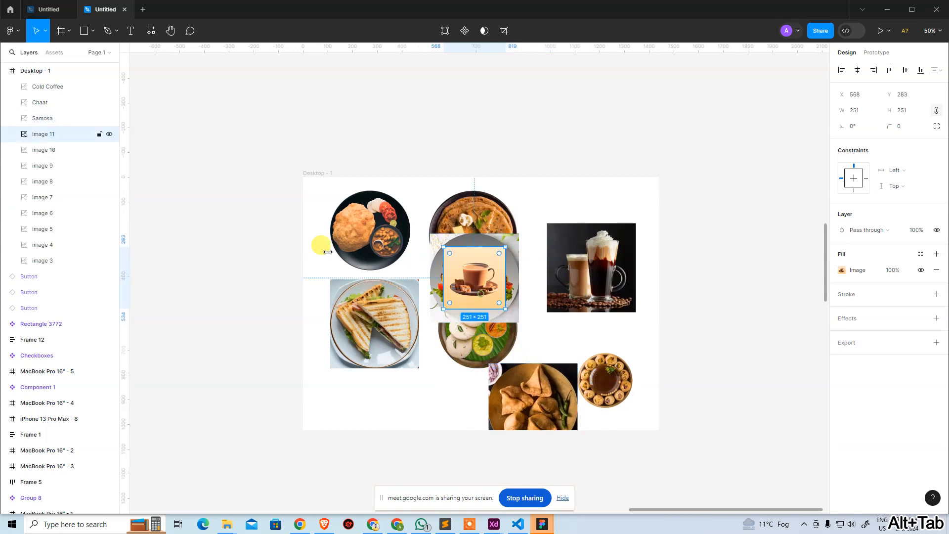
{"action": "double_click", "coordinate": [49, 134]}
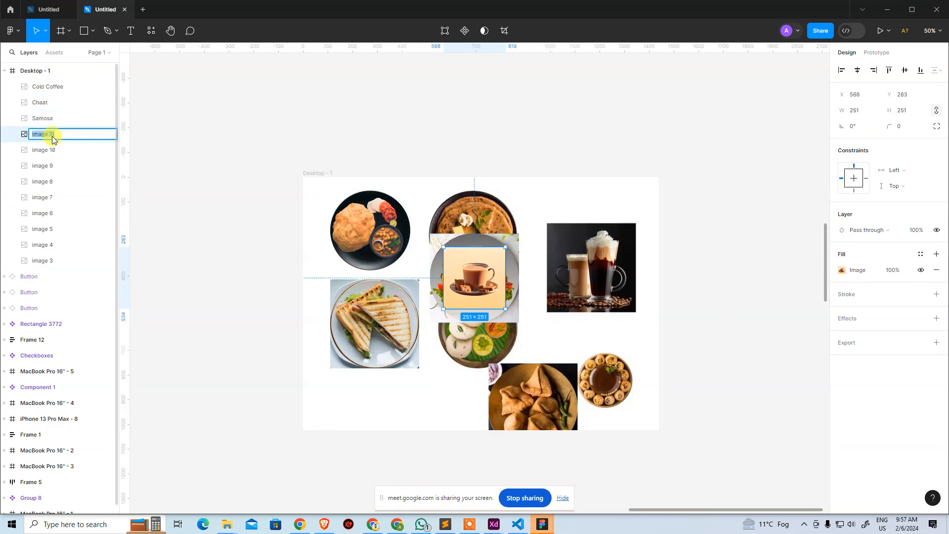
{"action": "key", "text": "alt+Tab"}
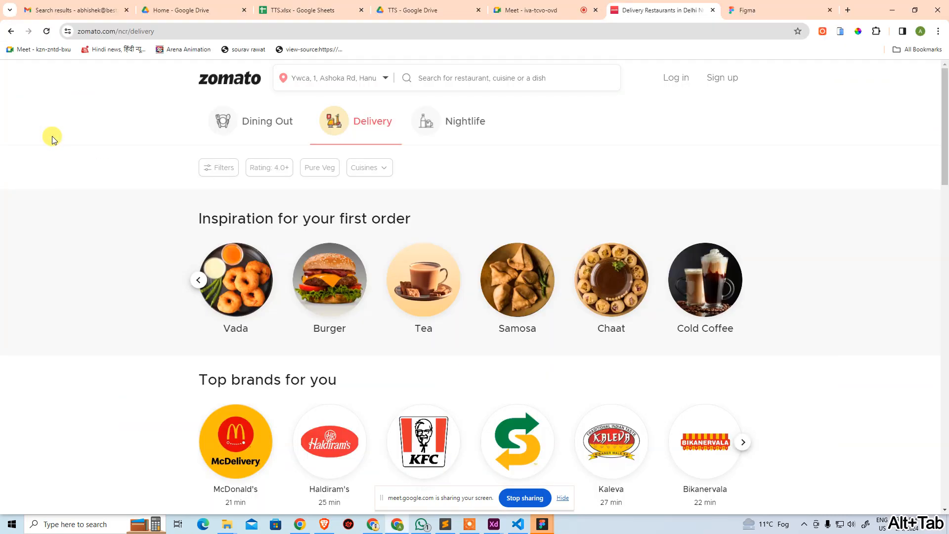
{"action": "key", "text": "alt+Tab"}
{"action": "left_click_drag", "start_coordinate": [459, 322], "coordinate": [385, 438]}
{"action": "key", "text": "ctrl+z"}
{"action": "key", "text": "ctrl+z"}
{"action": "key", "text": "ctrl+z"}
{"action": "key", "text": "ctrl+z"}
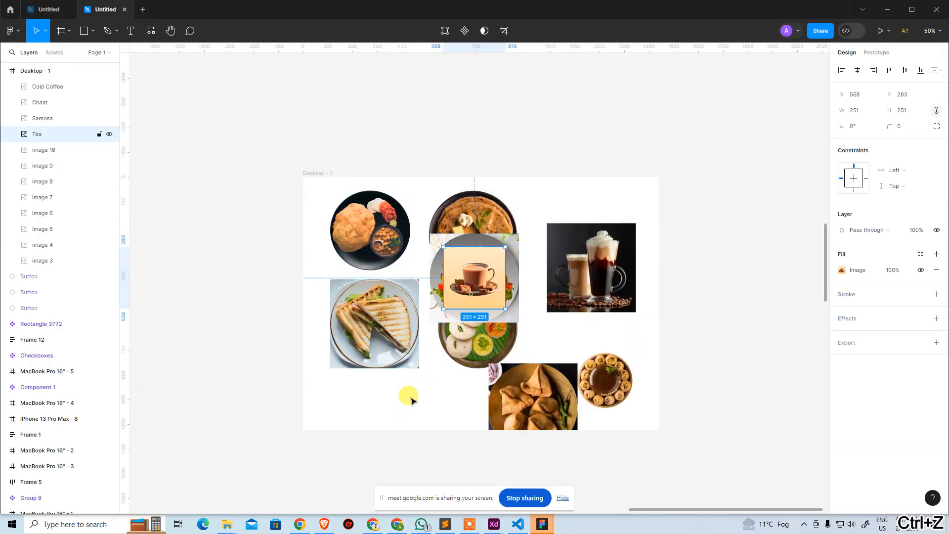
Rename the burger image's layer to "Burger" and move the image outside the frame to about X 6262, Y 2965.
{"action": "left_click", "coordinate": [48, 150]}
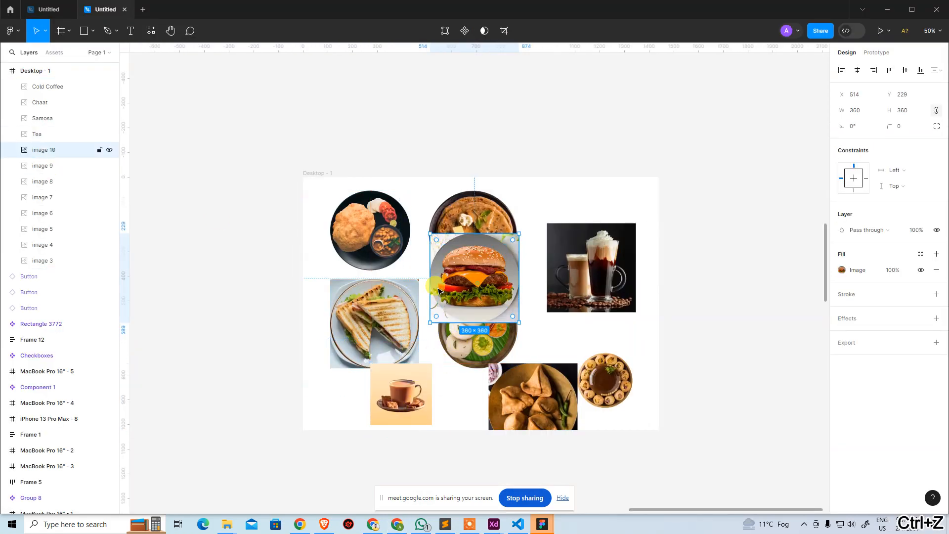
{"action": "double_click", "coordinate": [49, 151]}
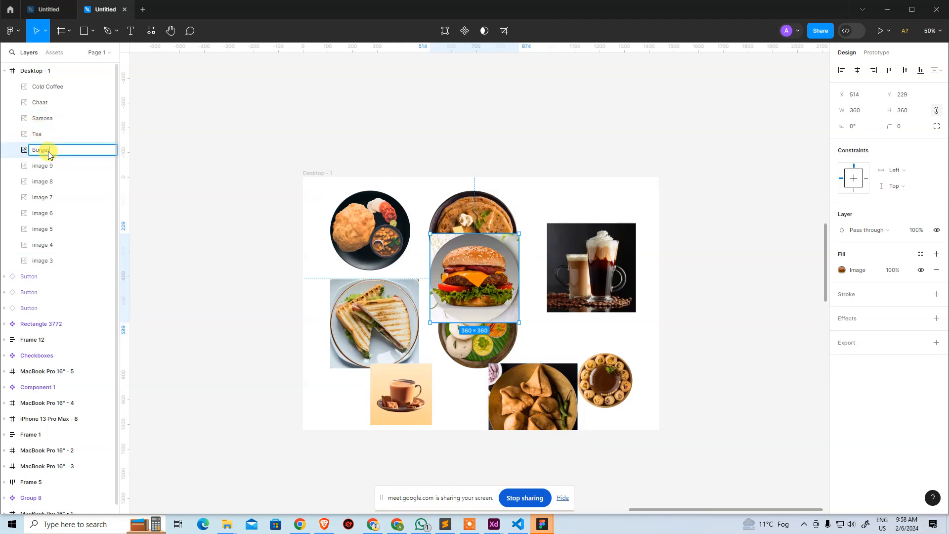
{"action": "left_click_drag", "start_coordinate": [438, 274], "coordinate": [216, 353]}
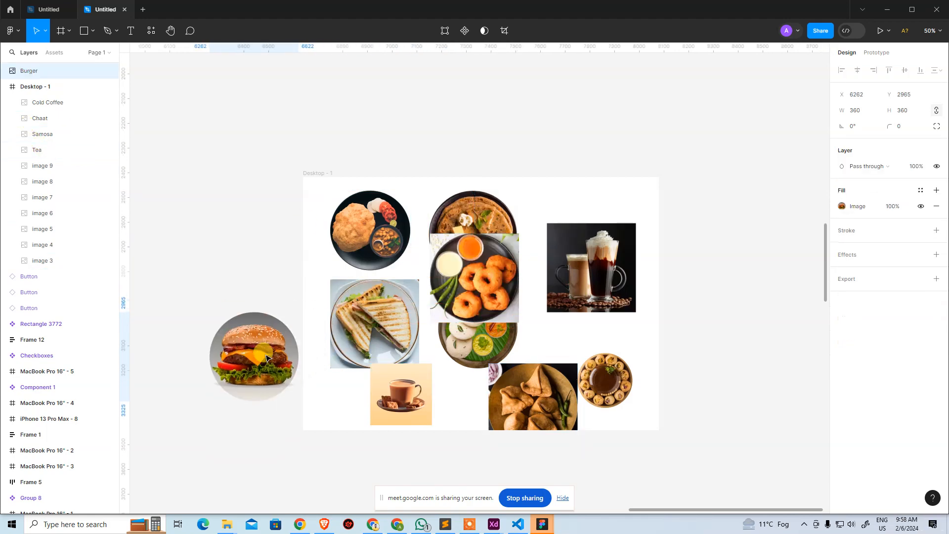
Rename the vada image's layer to "Vada" and move the image outside the frame, above the burger image.
{"action": "left_click", "coordinate": [489, 290]}
{"action": "double_click", "coordinate": [43, 166]}
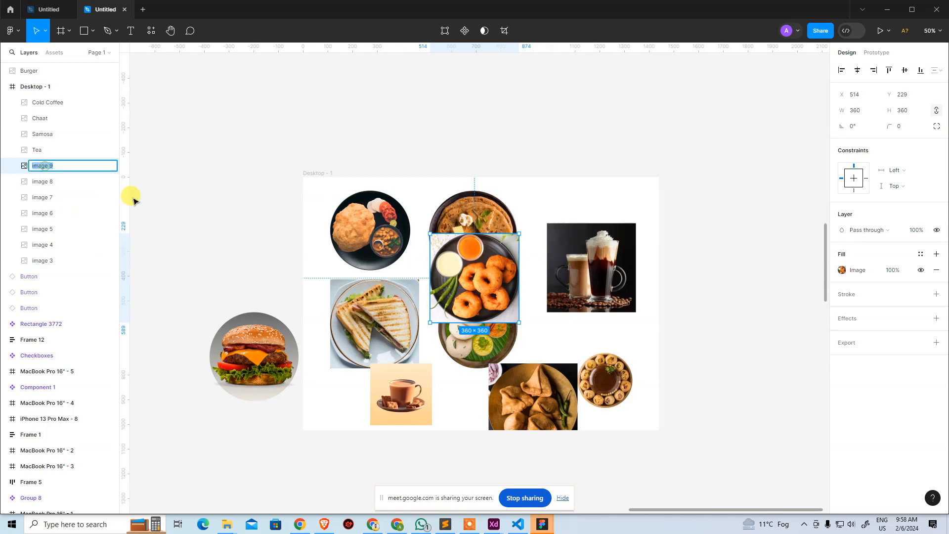
{"action": "key", "text": "Return"}
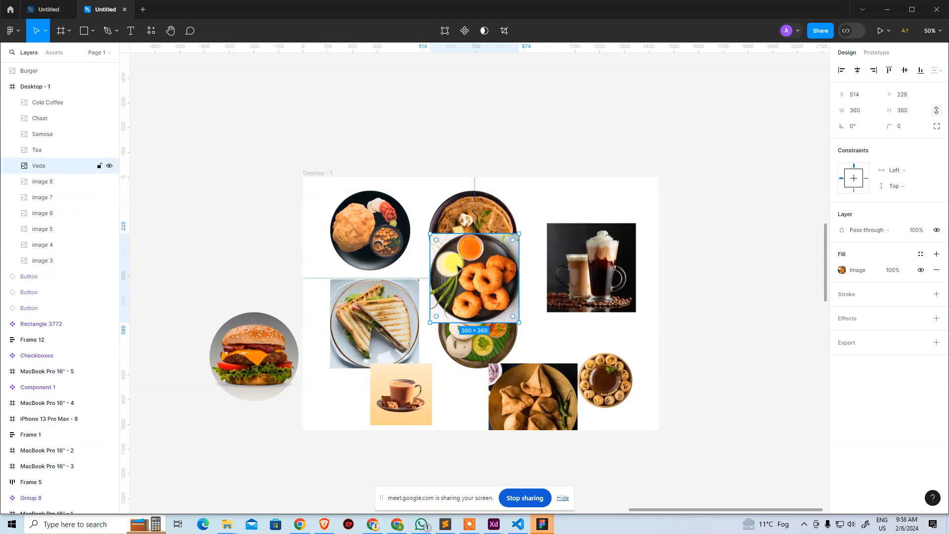
{"action": "left_click_drag", "start_coordinate": [474, 277], "coordinate": [221, 245]}
Rename the cake image's layer to "Cake" and move the image outside the frame, beyond its upper right corner.
{"action": "left_click", "coordinate": [473, 294]}
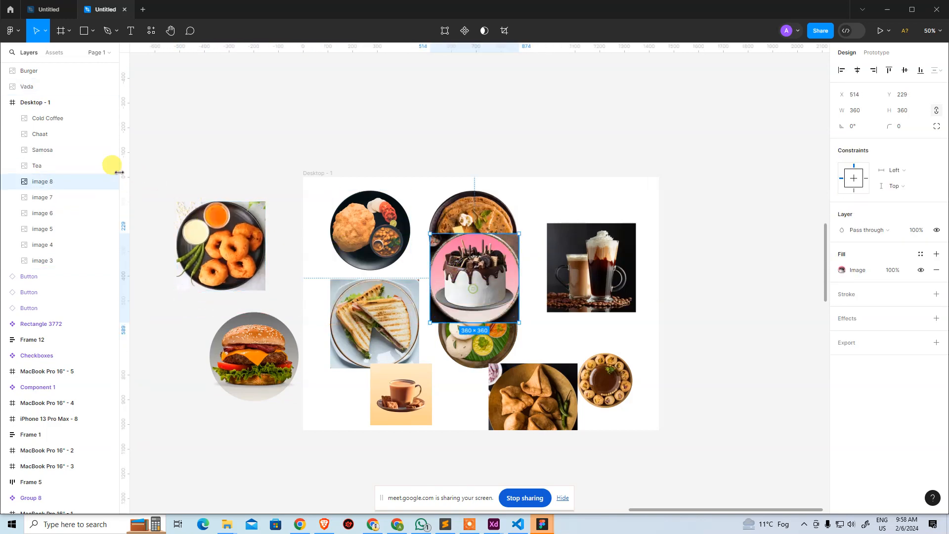
{"action": "double_click", "coordinate": [40, 183]}
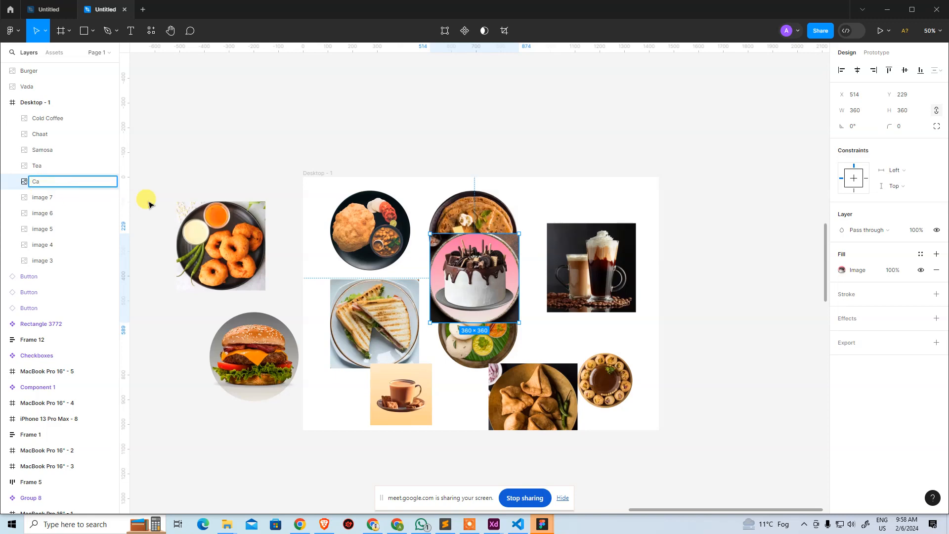
{"action": "key", "text": "Return"}
{"action": "left_click_drag", "start_coordinate": [475, 277], "coordinate": [672, 137]}
Rename the dosa image's layer to "Dosa" and move the image above the frame to about X 7398, Y 1893.
{"action": "left_click", "coordinate": [42, 198]}
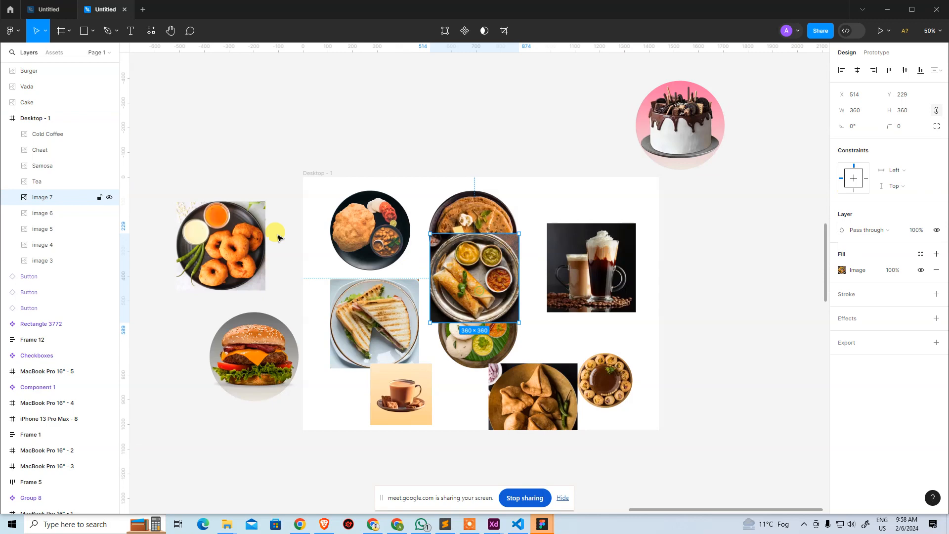
{"action": "double_click", "coordinate": [40, 197]}
{"action": "type", "text": "Dosa"}
{"action": "key", "text": "Return"}
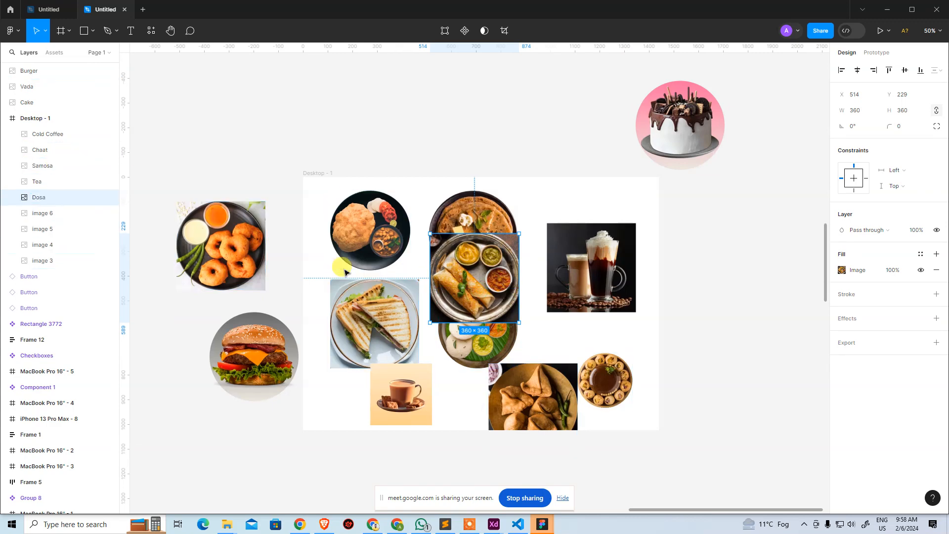
{"action": "left_click_drag", "start_coordinate": [477, 304], "coordinate": [568, 30]}
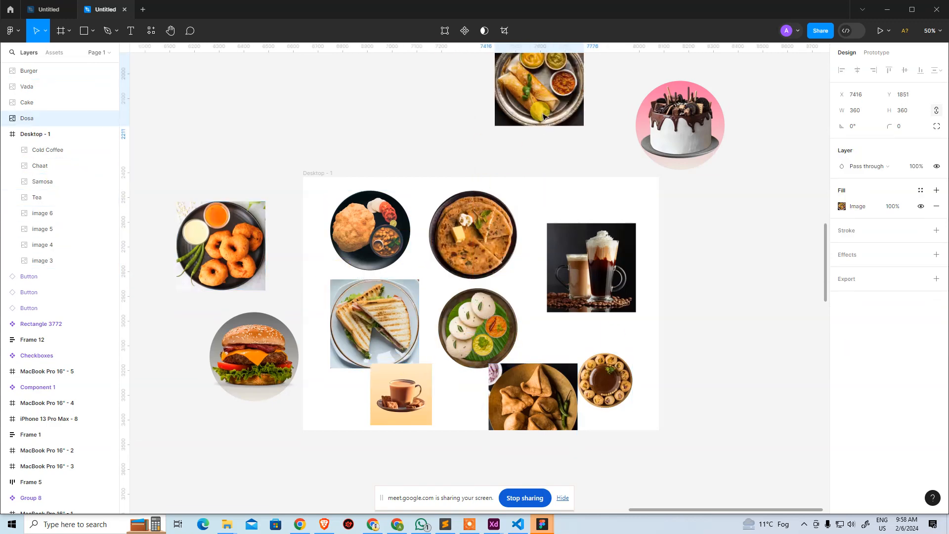
Rename the idli image's layer to "Idli" and move the image outside the frame, to its right.
{"action": "left_click", "coordinate": [78, 216]}
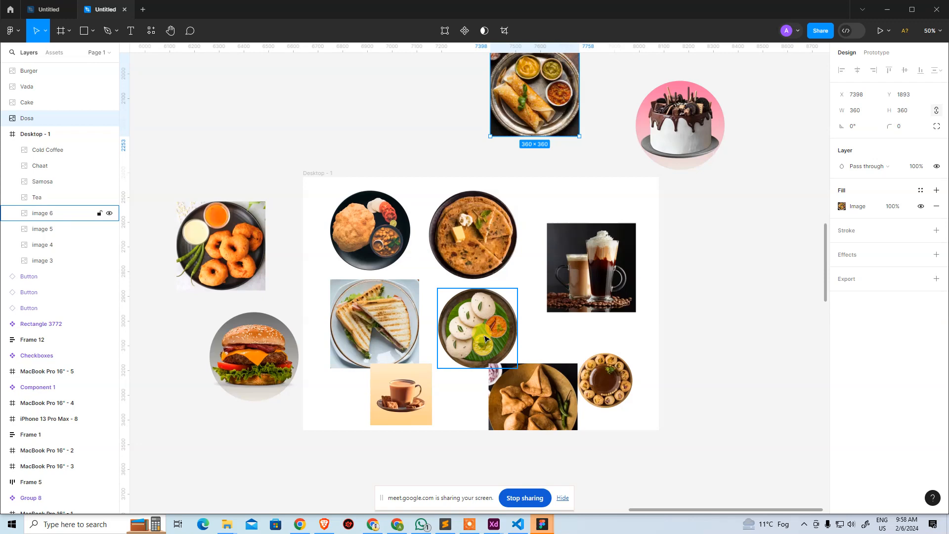
{"action": "double_click", "coordinate": [55, 218]}
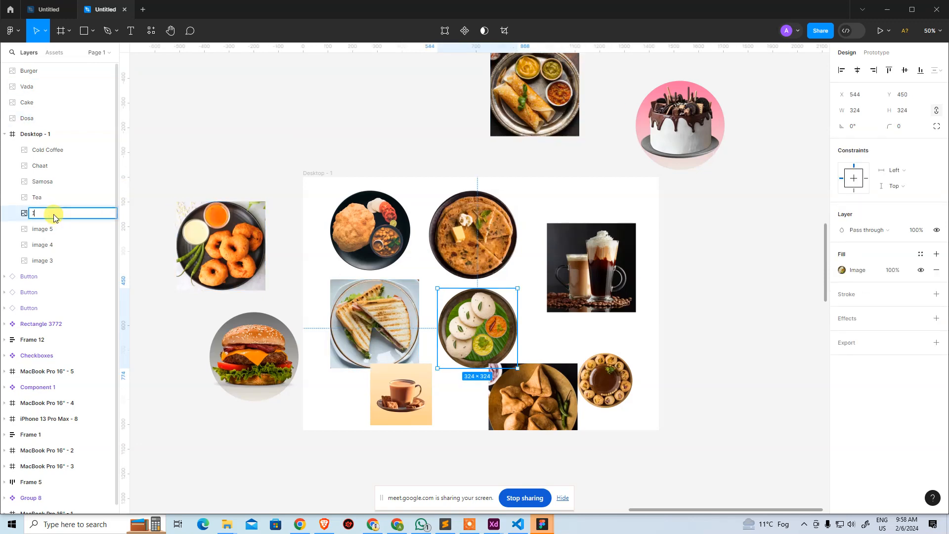
{"action": "left_click_drag", "start_coordinate": [441, 350], "coordinate": [724, 316]}
Identify the paratha image's layer in the Desktop - 1 frame and rename it to "Paratha".
{"action": "left_click", "coordinate": [434, 256]}
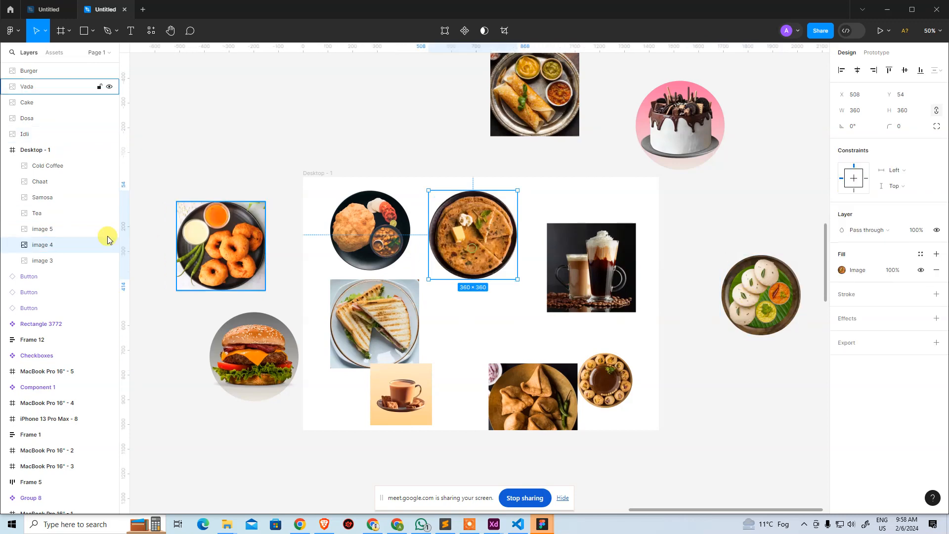
{"action": "left_click", "coordinate": [57, 228]}
{"action": "left_click", "coordinate": [396, 165]}
{"action": "left_click", "coordinate": [341, 225]}
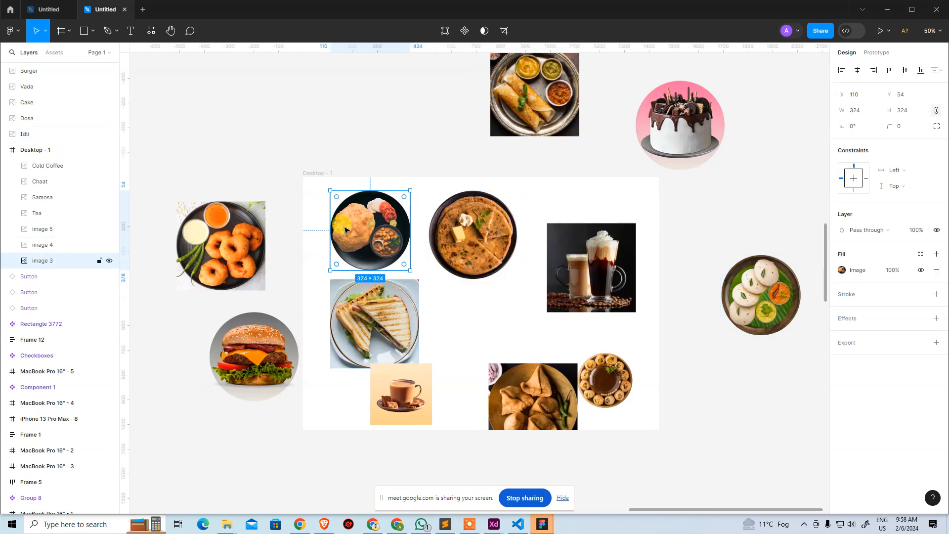
{"action": "left_click", "coordinate": [441, 247]}
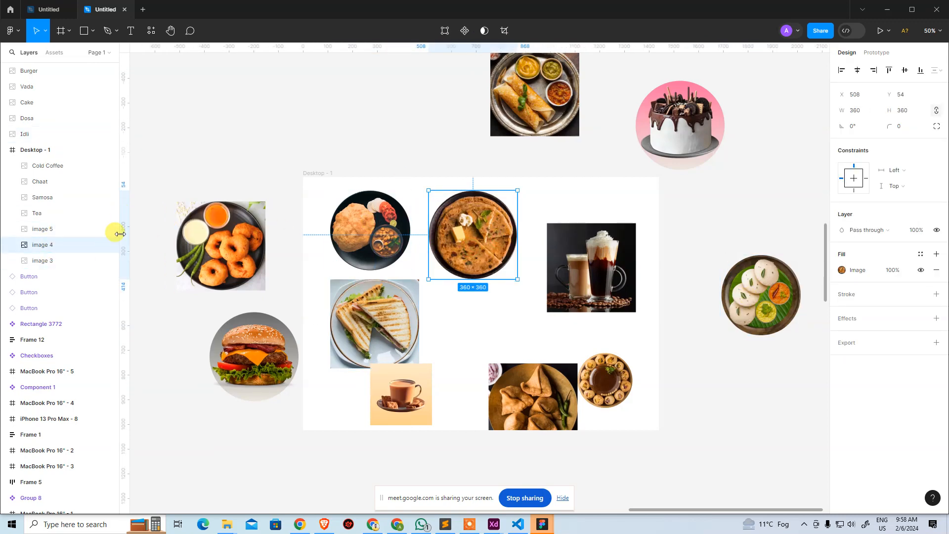
{"action": "double_click", "coordinate": [40, 244]}
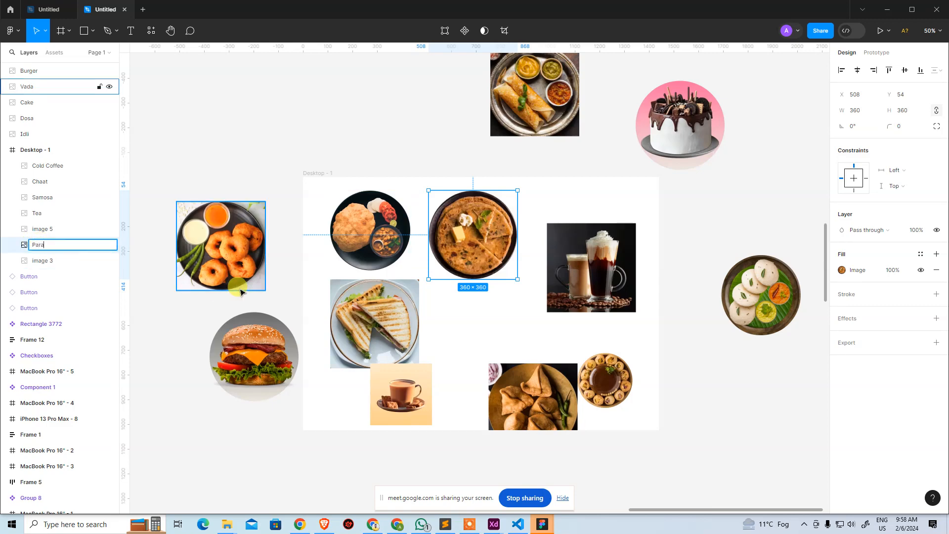
{"action": "key", "text": "Return"}
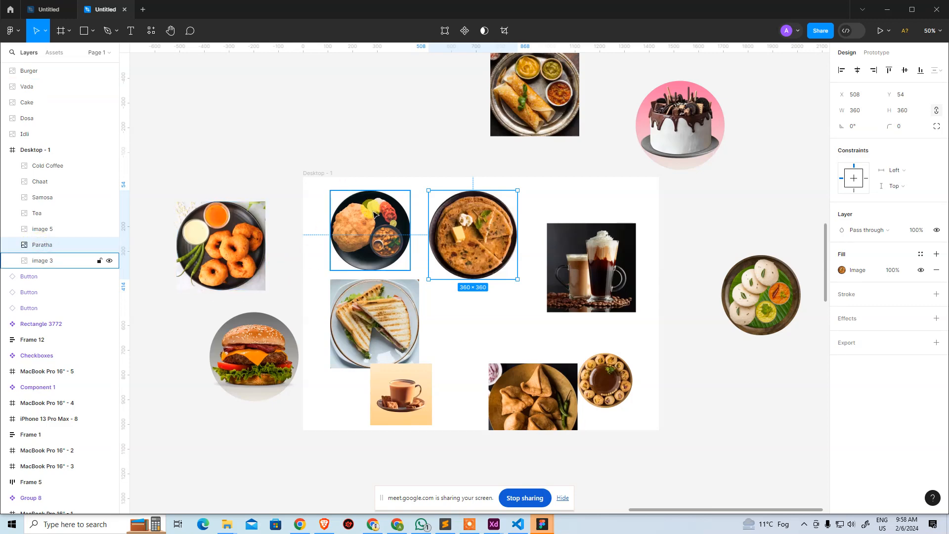
Rename the layer of the round fried-bread and chickpea curry image to "Chole Bhautre".
{"action": "left_click", "coordinate": [50, 262]}
{"action": "double_click", "coordinate": [42, 260]}
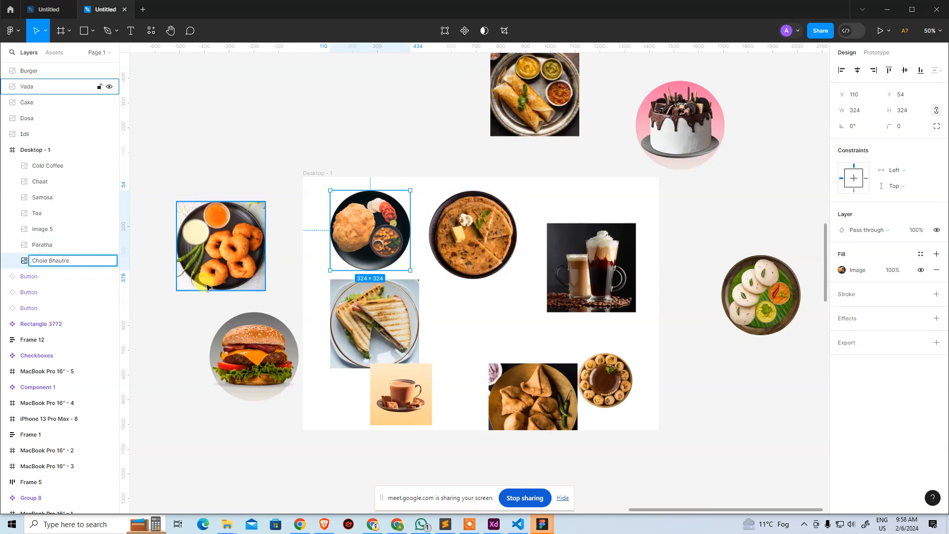
{"action": "key", "text": "Return"}
{"action": "left_click", "coordinate": [449, 166]}
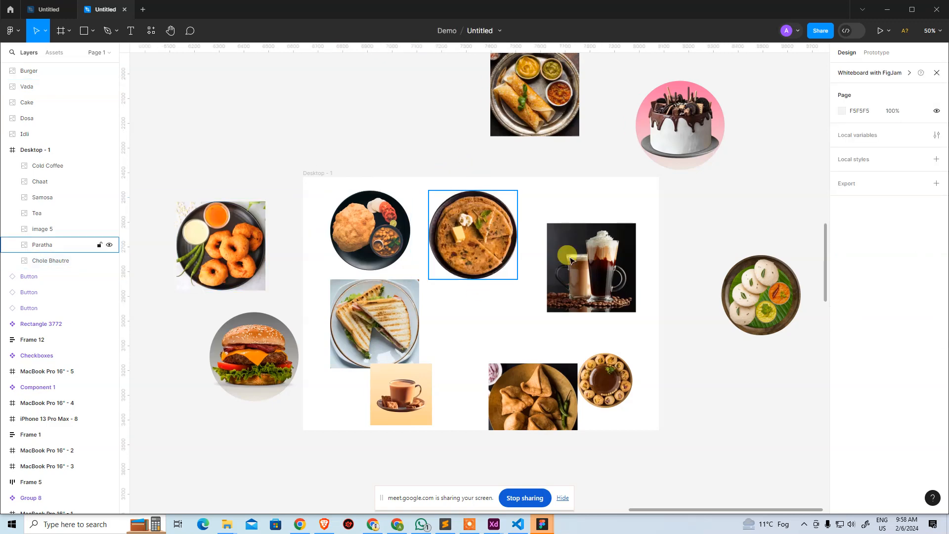
Step the Zomato food carousel back to the Paratha and Sandwich categories to check their labels, and return to Figma.
{"action": "key", "text": "alt+Tab"}
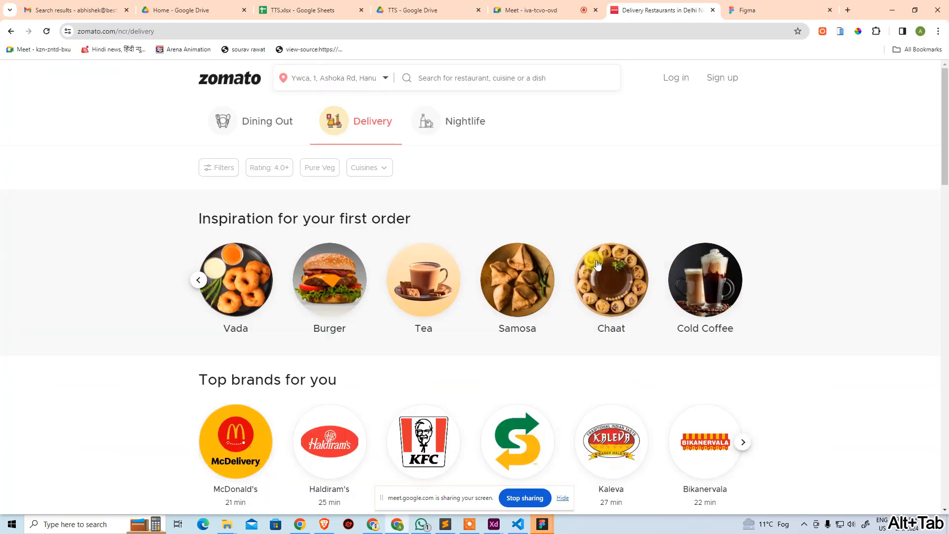
{"action": "left_click", "coordinate": [202, 285]}
{"action": "left_click", "coordinate": [201, 286]}
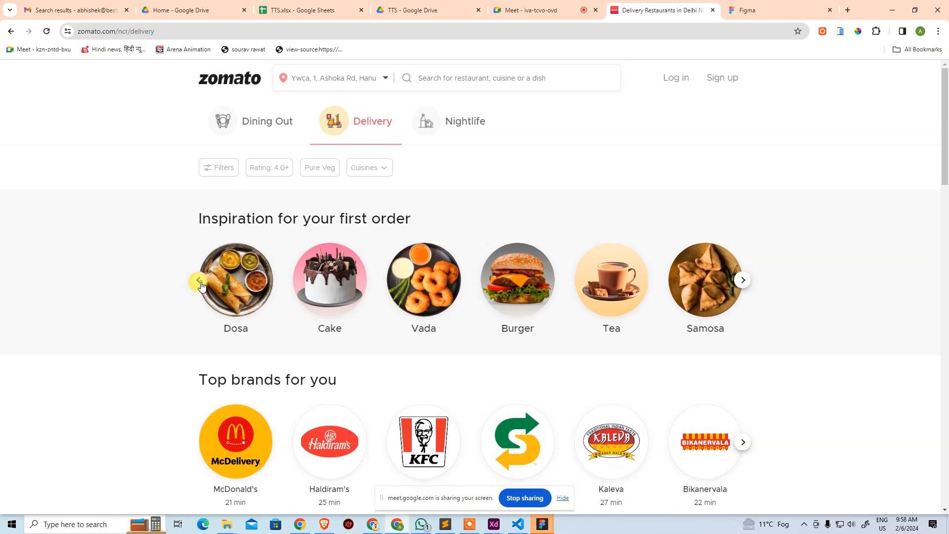
{"action": "left_click", "coordinate": [199, 284]}
{"action": "left_click", "coordinate": [200, 284]}
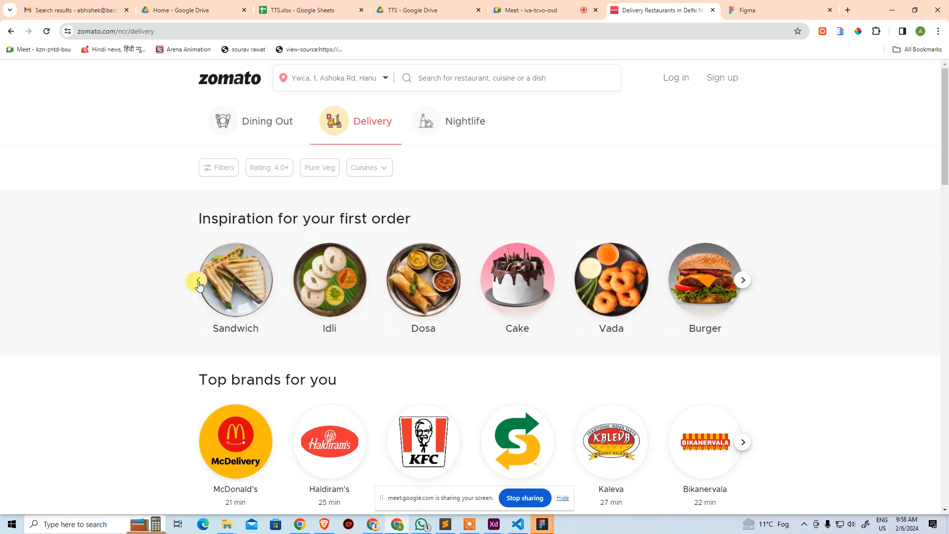
{"action": "left_click", "coordinate": [198, 280]}
{"action": "key", "text": "alt+Tab"}
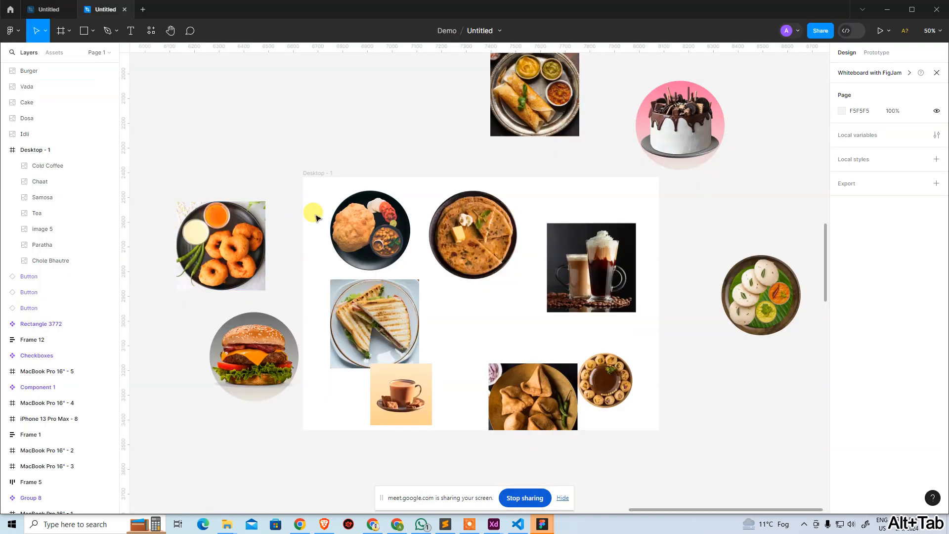
Rename the sandwich image's layer to "sandwich" and switch back to the Zomato page.
{"action": "left_click", "coordinate": [44, 229]}
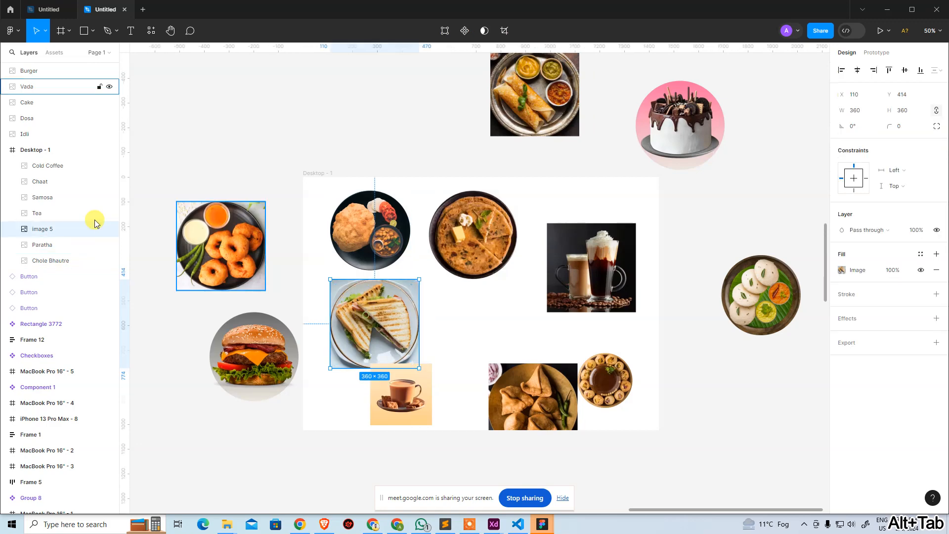
{"action": "double_click", "coordinate": [51, 233]}
{"action": "type", "text": "S"}
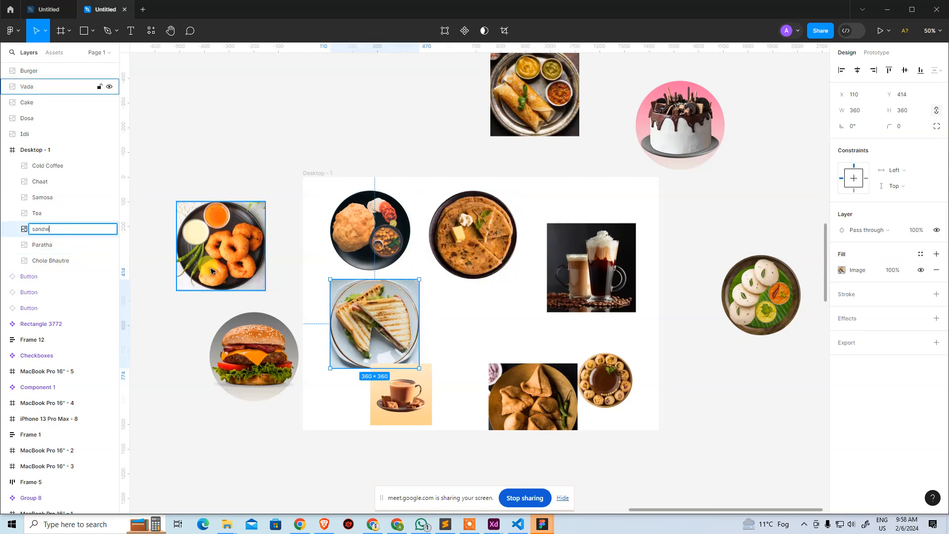
{"action": "key", "text": "Return"}
{"action": "key", "text": "alt+Tab"}
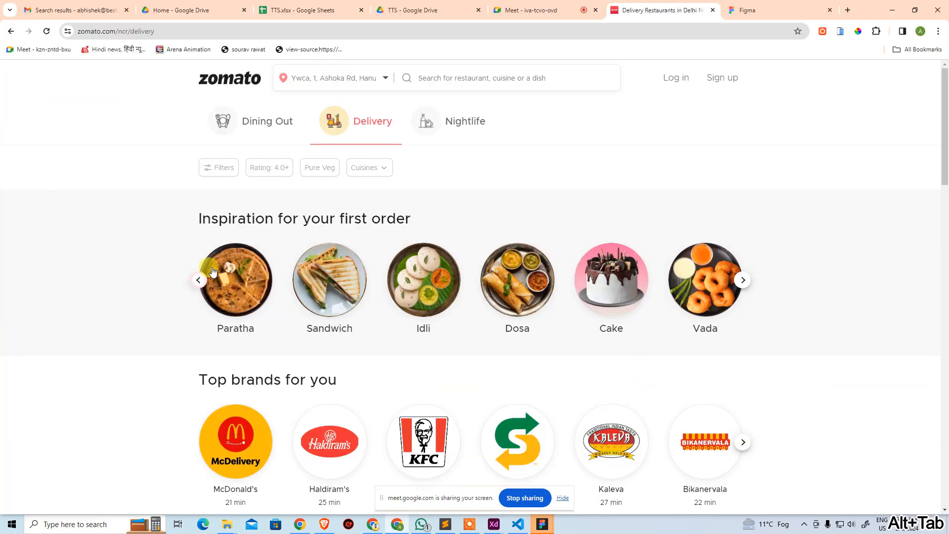
Check the Chole Bhature label in the Zomato food carousel and rename the matching Figma layer to "Chole Bhature".
{"action": "left_click", "coordinate": [200, 279]}
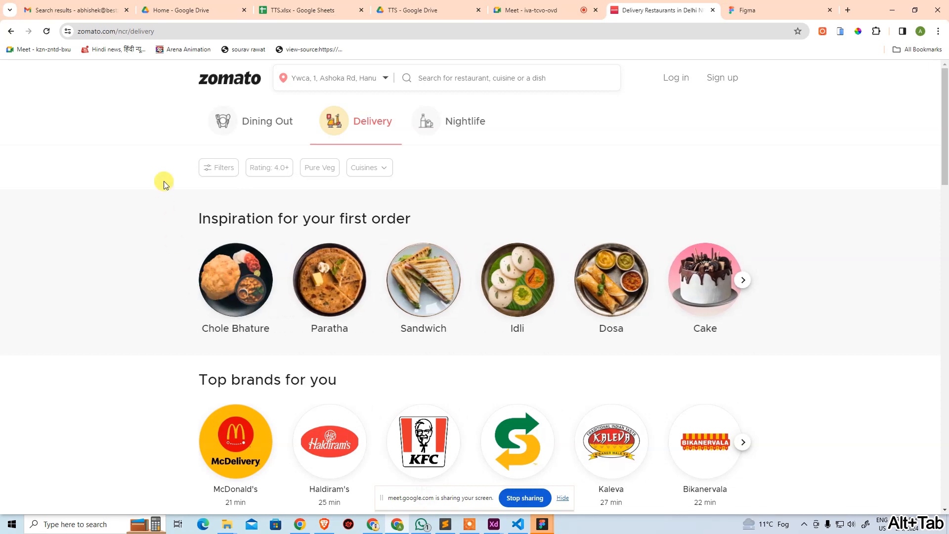
{"action": "key", "text": "alt+Tab"}
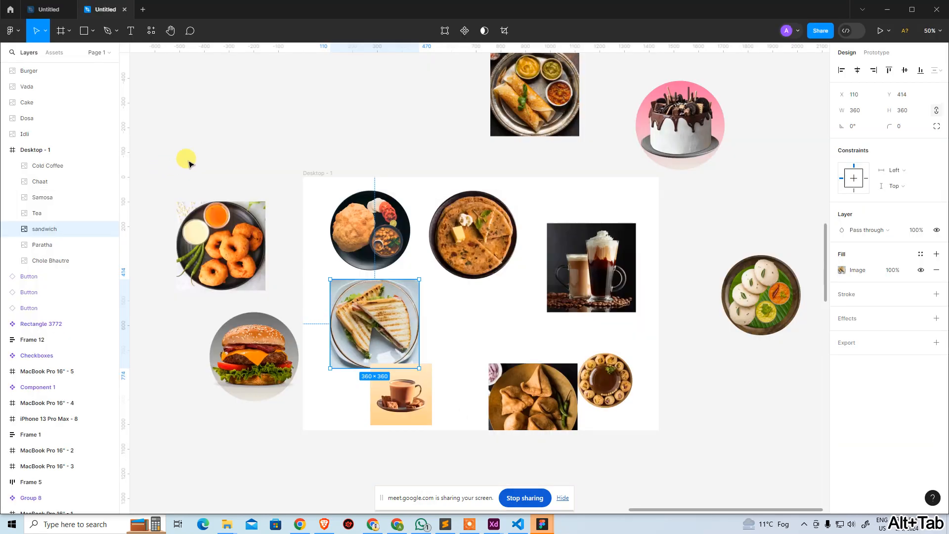
{"action": "left_click", "coordinate": [217, 144]}
{"action": "left_click", "coordinate": [373, 225]}
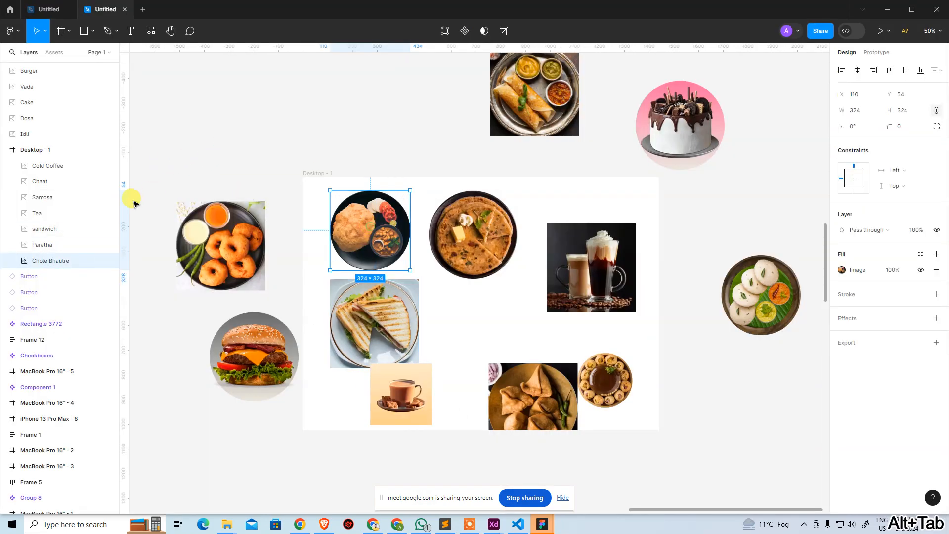
{"action": "double_click", "coordinate": [67, 261]}
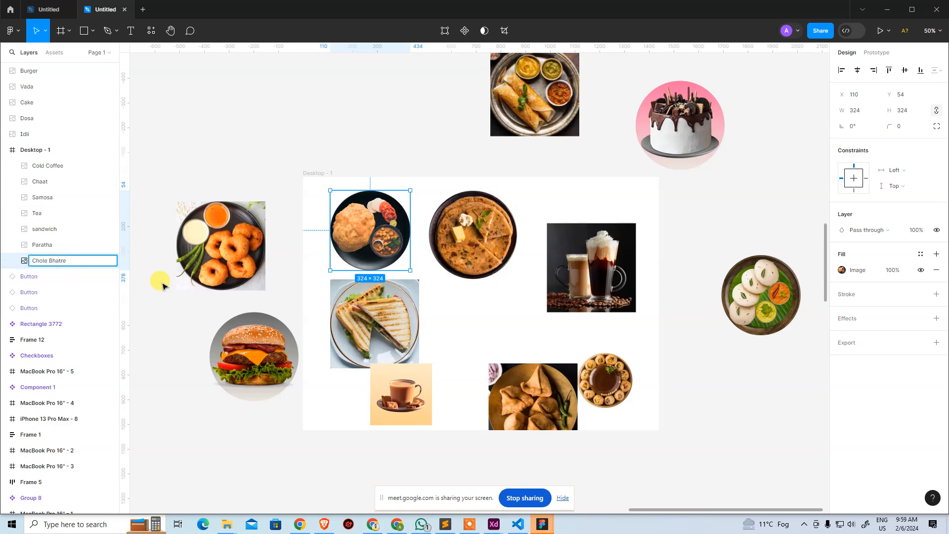
{"action": "type", "text": "u"}
{"action": "key", "text": "Return"}
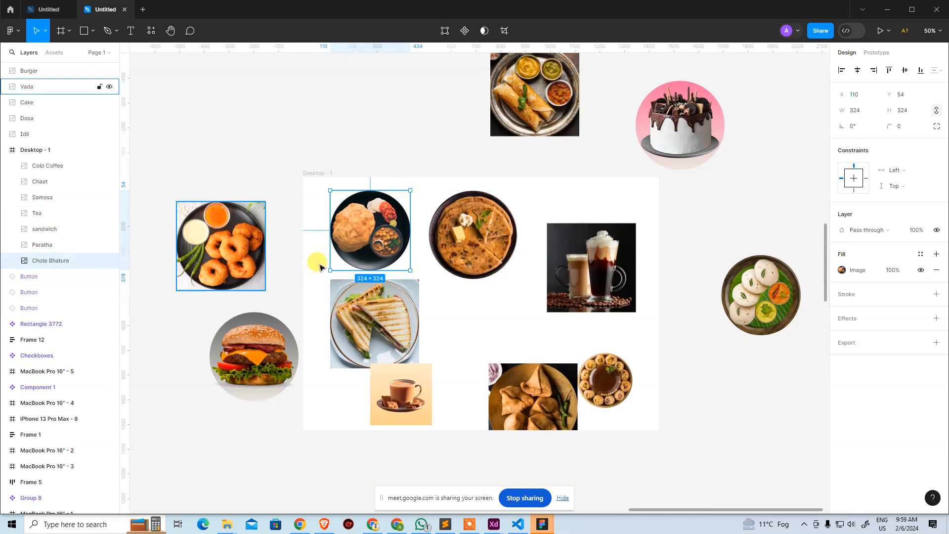
Move the dosa, cake, idli, burger and vada images from the surrounding canvas into the Desktop - 1 frame.
{"action": "left_click", "coordinate": [336, 98]}
{"action": "left_click_drag", "start_coordinate": [552, 91], "coordinate": [506, 285]}
{"action": "left_click_drag", "start_coordinate": [688, 125], "coordinate": [436, 224]}
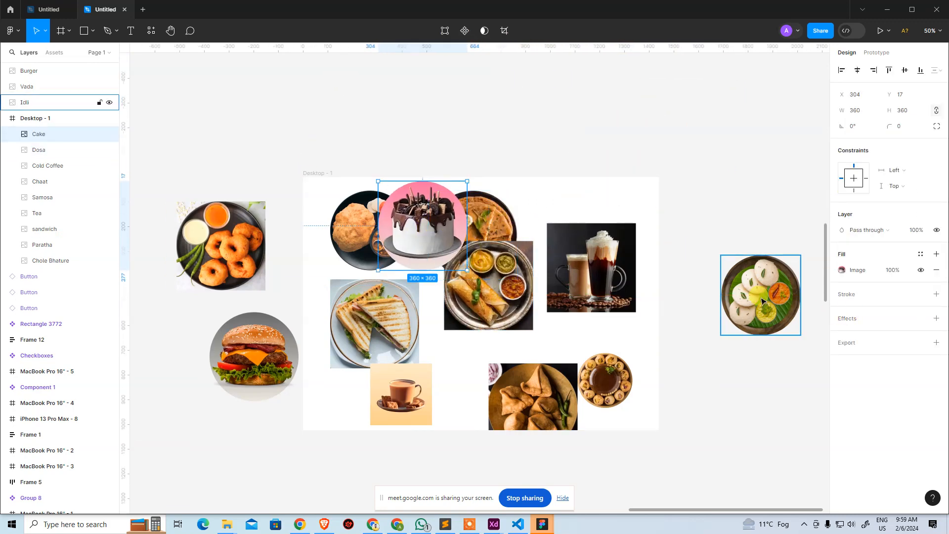
{"action": "left_click_drag", "start_coordinate": [761, 296], "coordinate": [549, 297]}
{"action": "left_click_drag", "start_coordinate": [279, 353], "coordinate": [412, 330]}
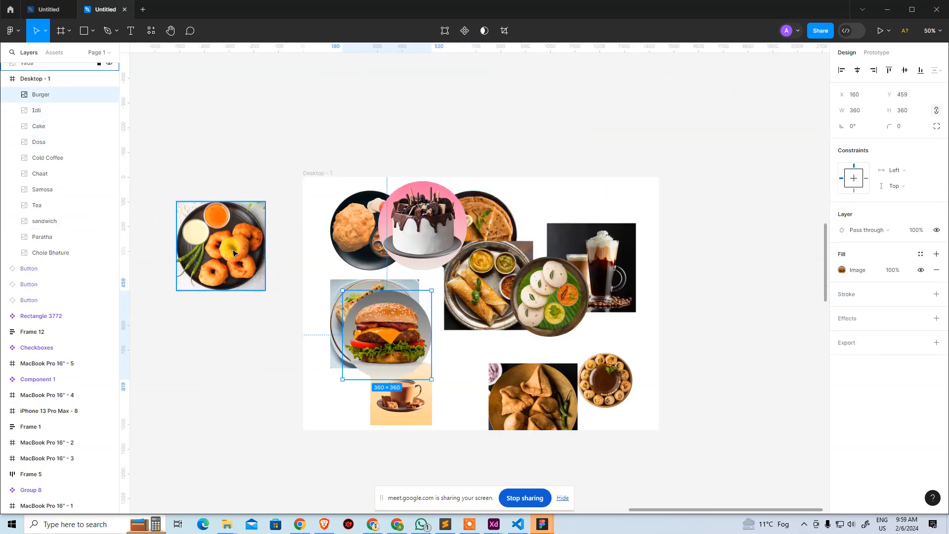
{"action": "left_click_drag", "start_coordinate": [226, 248], "coordinate": [429, 274]}
Bring the samosa, tea and chaat images closer together along the lower part of the Desktop - 1 frame.
{"action": "left_click_drag", "start_coordinate": [554, 409], "coordinate": [523, 389]}
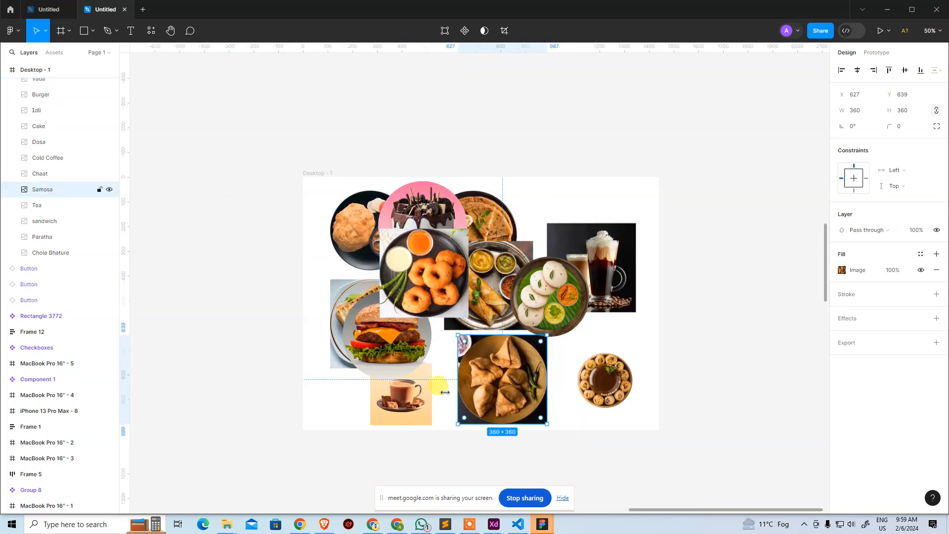
{"action": "left_click_drag", "start_coordinate": [426, 391], "coordinate": [456, 380]}
{"action": "left_click_drag", "start_coordinate": [588, 392], "coordinate": [555, 401]}
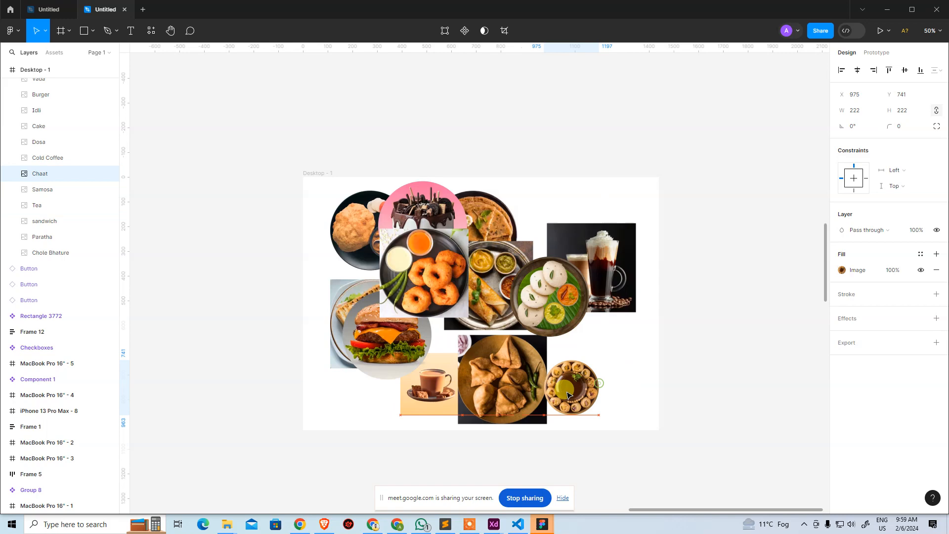
{"action": "left_click", "coordinate": [678, 340]}
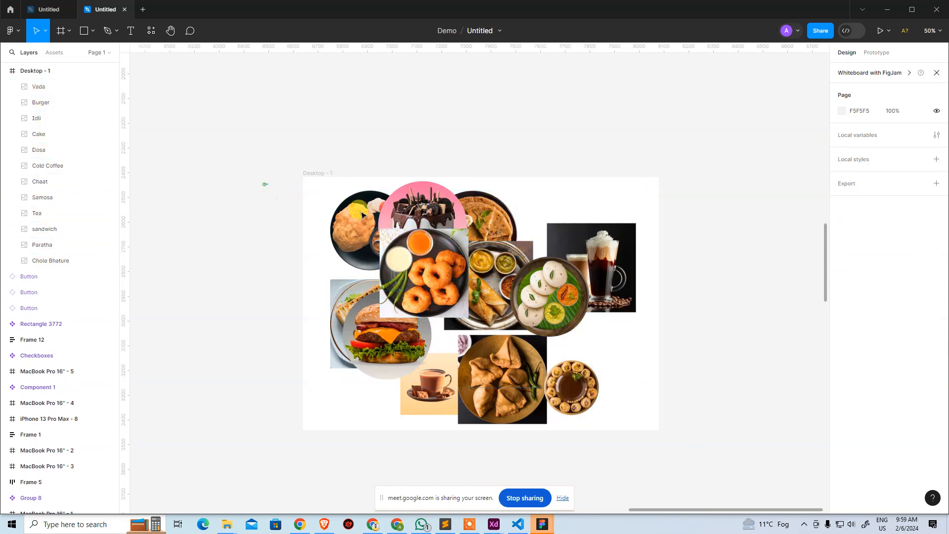
Select all twelve food images in the Desktop - 1 frame and start exporting them as PNG at 1x.
{"action": "left_click_drag", "start_coordinate": [264, 185], "coordinate": [707, 417]}
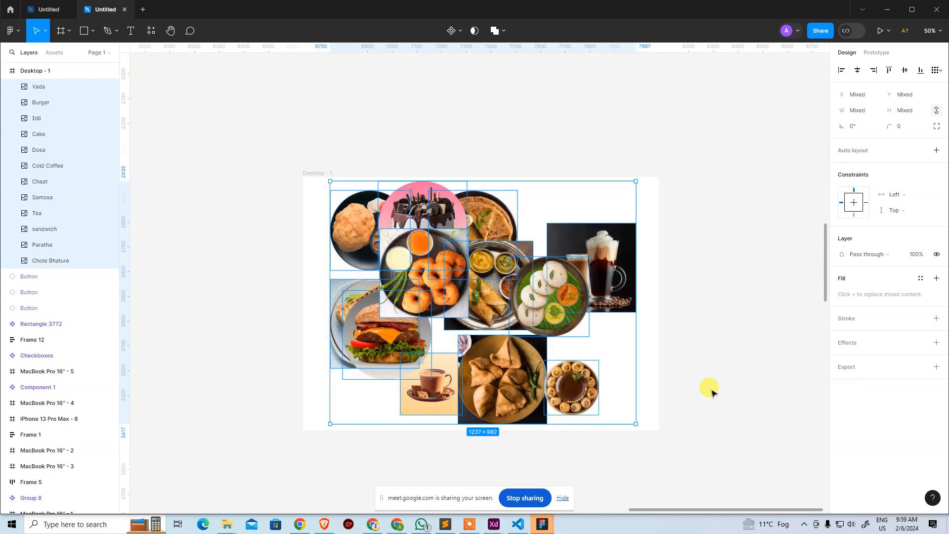
{"action": "scroll", "coordinate": [711, 392], "scroll_direction": "up", "scroll_amount": 1}
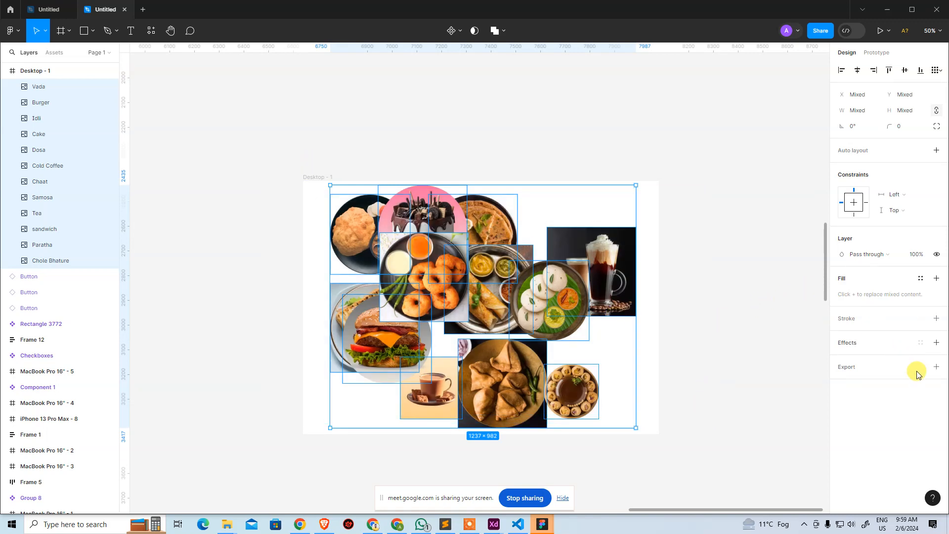
{"action": "left_click", "coordinate": [939, 368]}
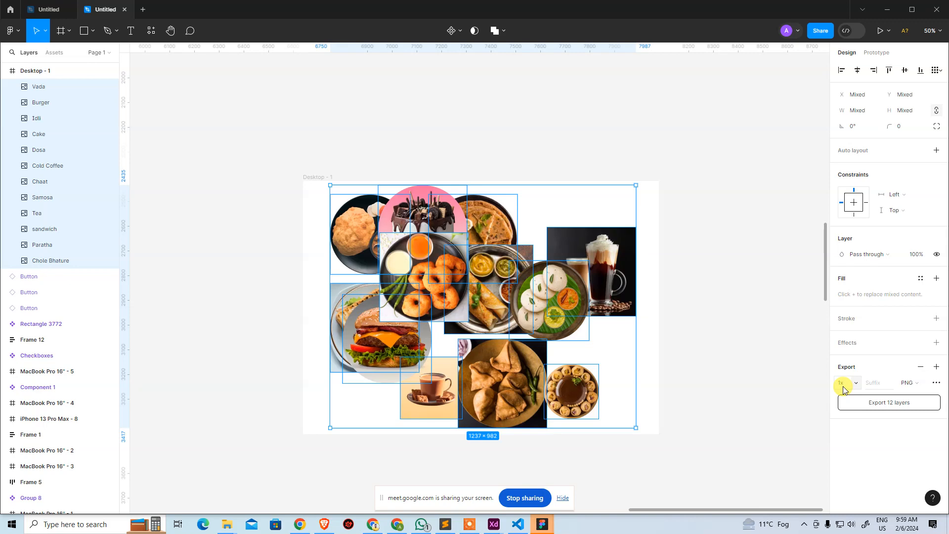
{"action": "left_click", "coordinate": [875, 406]}
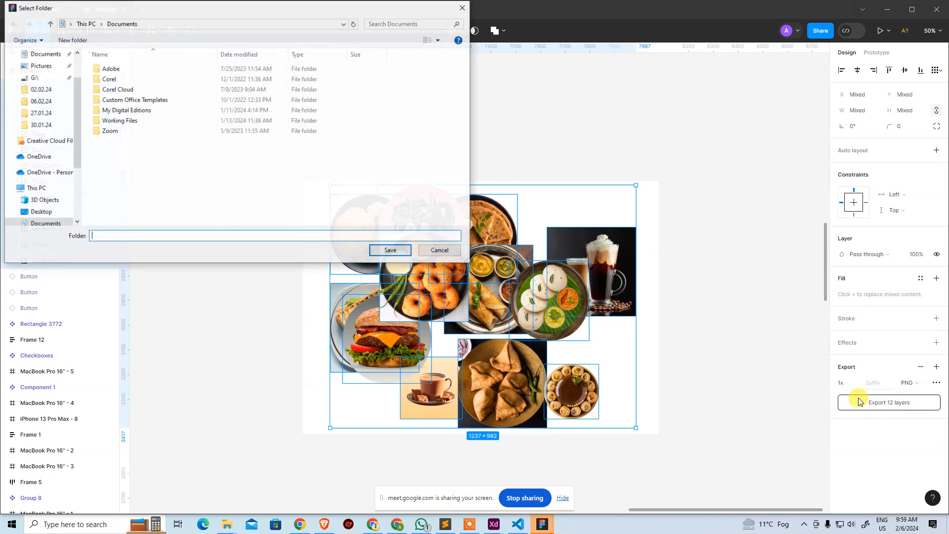
Choose the XD folder under Desktop > TTS > 08.00-09.00 as the export location.
{"action": "scroll", "coordinate": [58, 134], "scroll_direction": "up", "scroll_amount": 2}
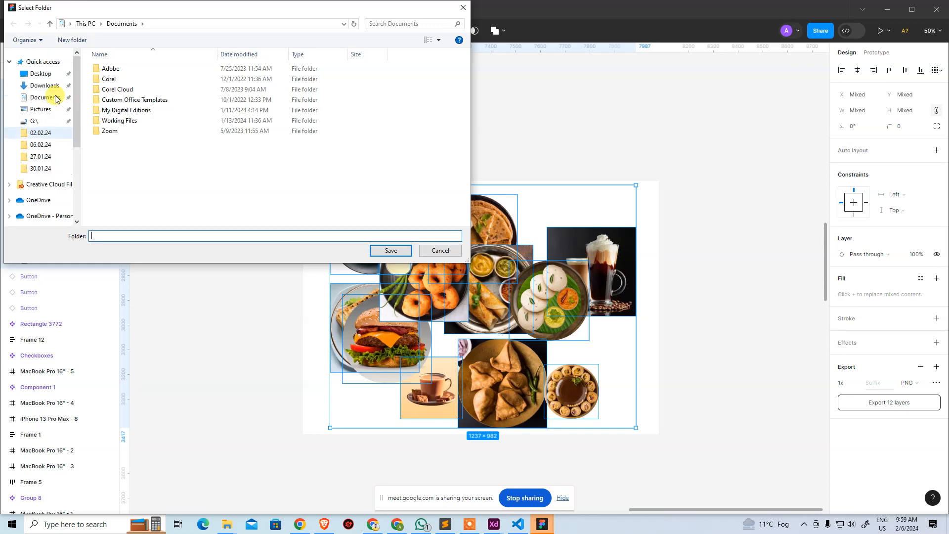
{"action": "left_click", "coordinate": [40, 74]}
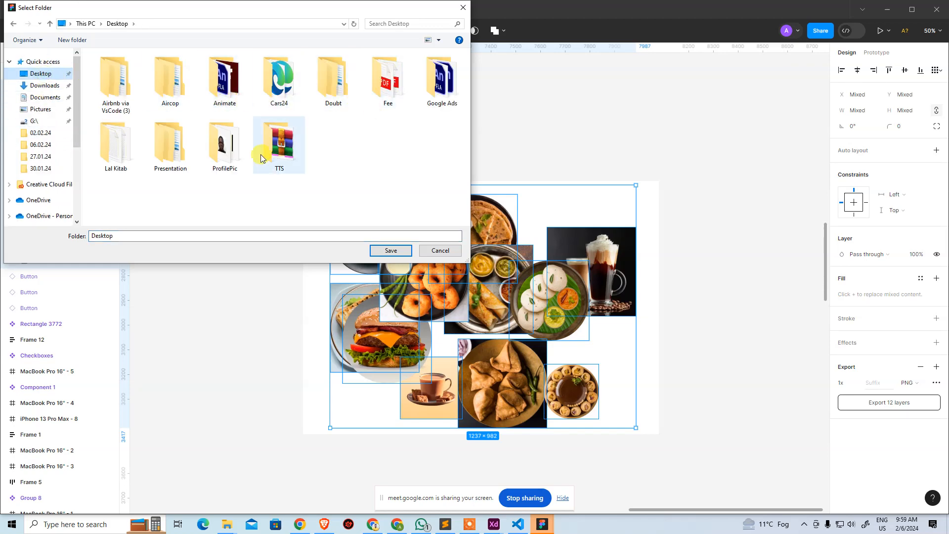
{"action": "double_click", "coordinate": [261, 158]}
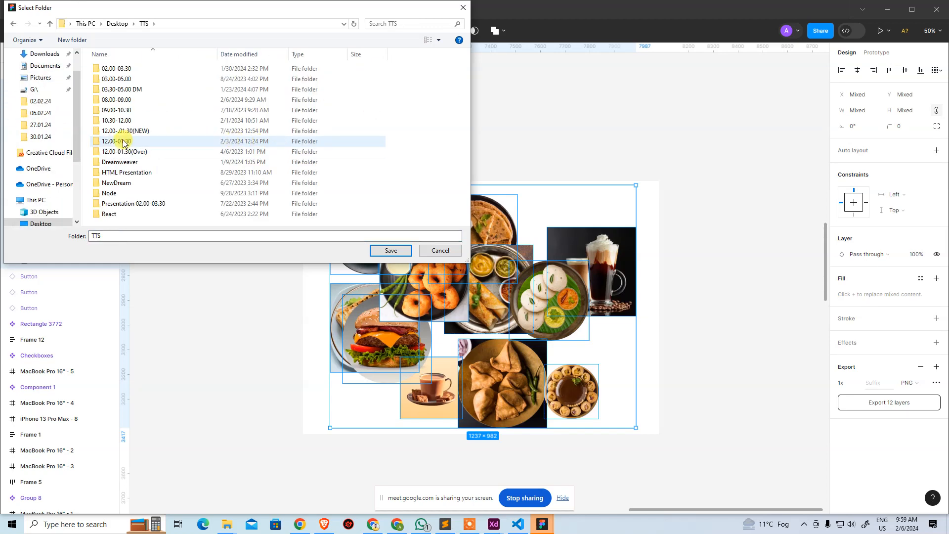
{"action": "double_click", "coordinate": [119, 100]}
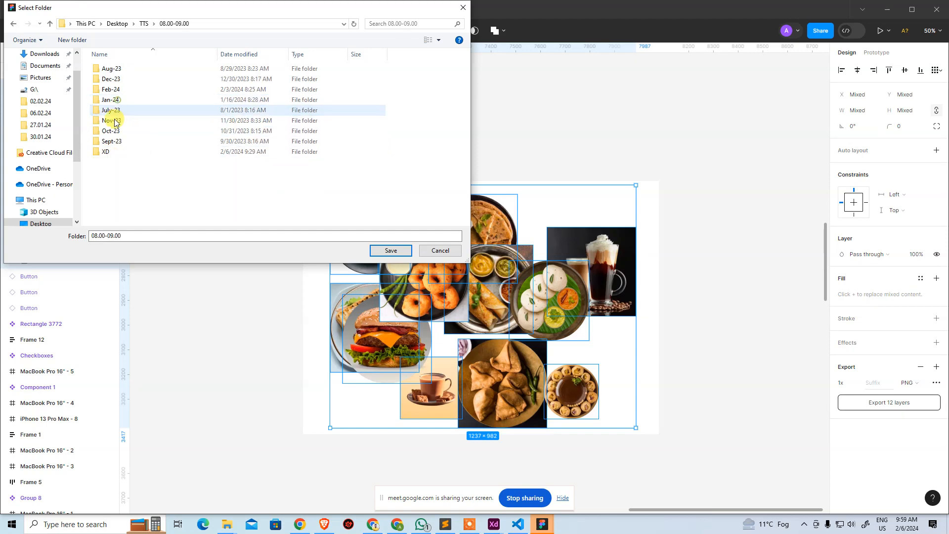
{"action": "double_click", "coordinate": [112, 153]}
{"action": "left_click", "coordinate": [305, 173]}
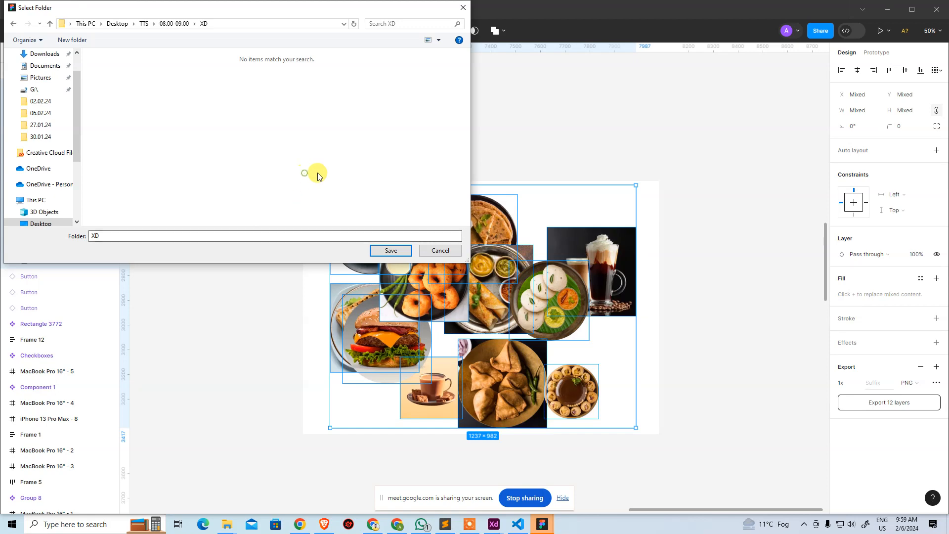
Create a folder named "images" inside the XD folder and save the exported layers in it.
{"action": "key", "text": "ctrl+shift+n"}
{"action": "type", "text": "image"}
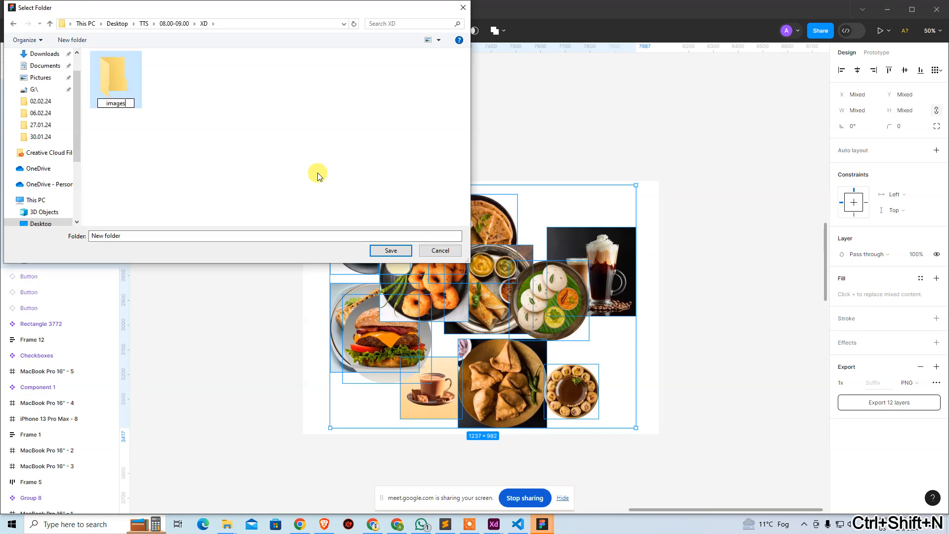
{"action": "type", "text": "s"}
{"action": "key", "text": "Return"}
{"action": "key", "text": "Return"}
{"action": "left_click", "coordinate": [391, 250]}
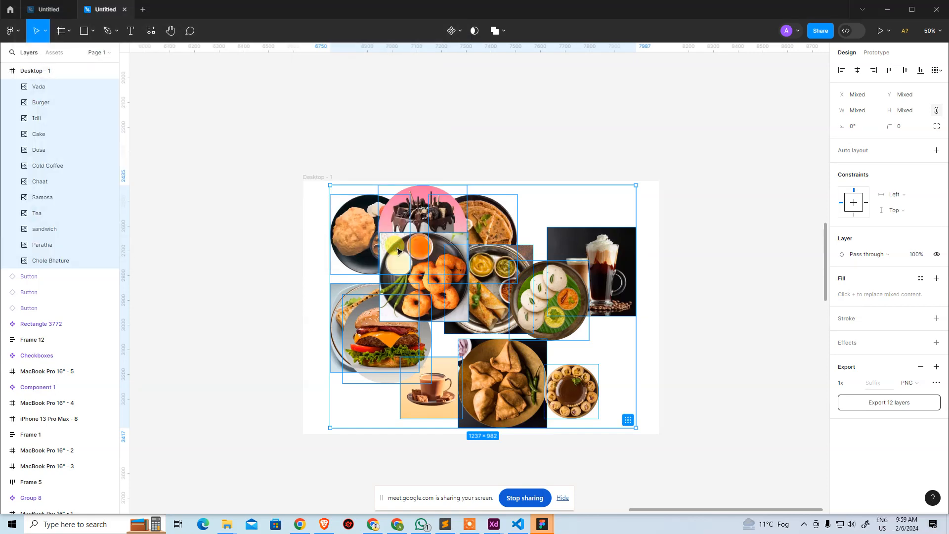
Deselect the layers and open the images folder in File Explorer to check the exported food pictures.
{"action": "left_click", "coordinate": [692, 172]}
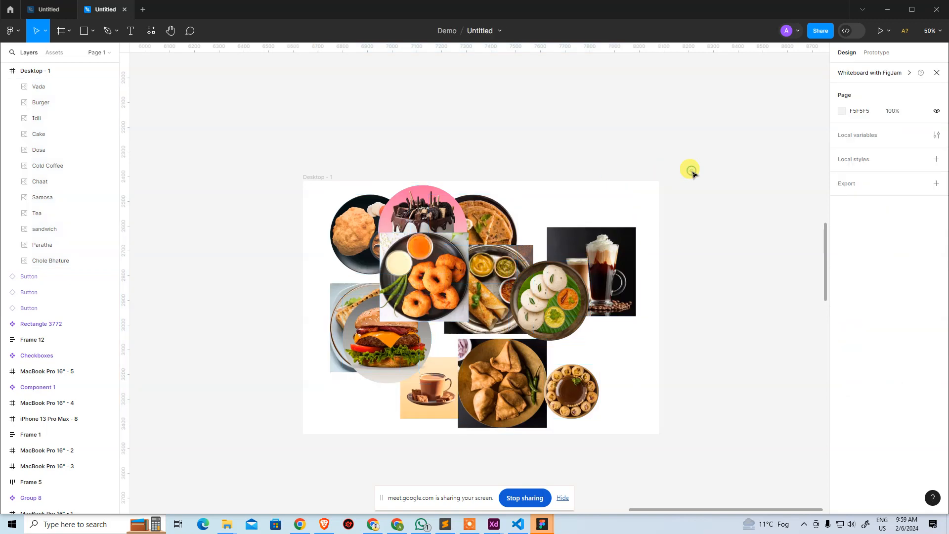
{"action": "key", "text": "alt+Tab"}
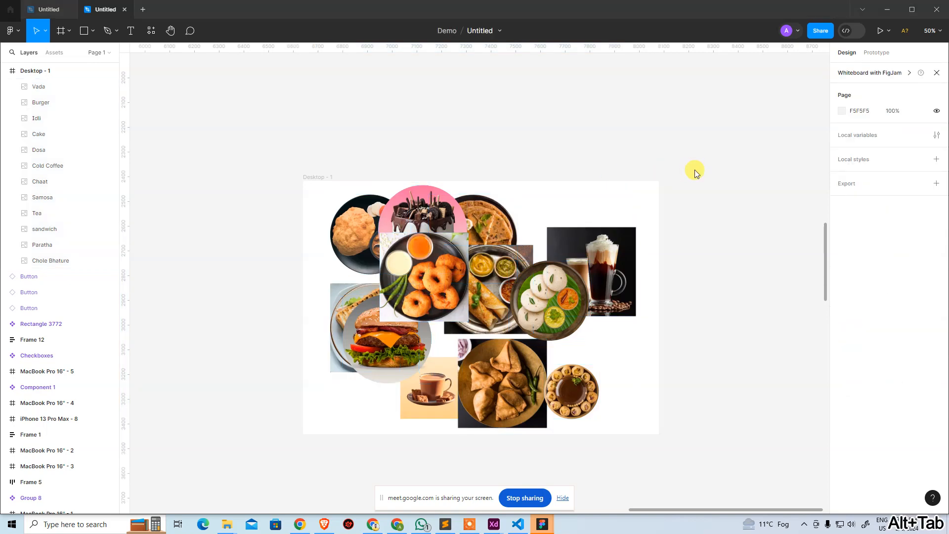
{"action": "key", "text": "alt+Tab"}
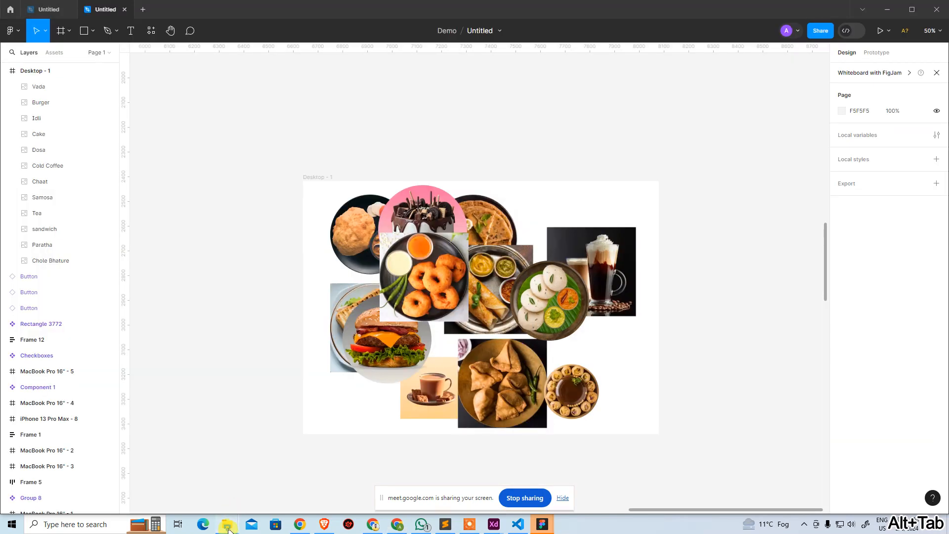
{"action": "mouse_move", "coordinate": [229, 523]}
{"action": "left_click", "coordinate": [214, 491]}
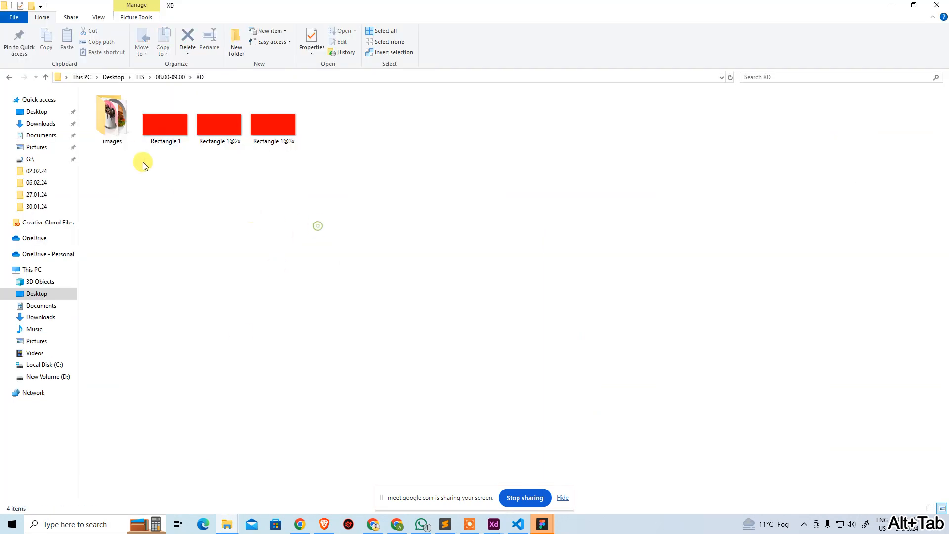
{"action": "double_click", "coordinate": [120, 129]}
{"action": "left_click_drag", "start_coordinate": [829, 189], "coordinate": [117, 123]}
{"action": "left_click", "coordinate": [377, 278]}
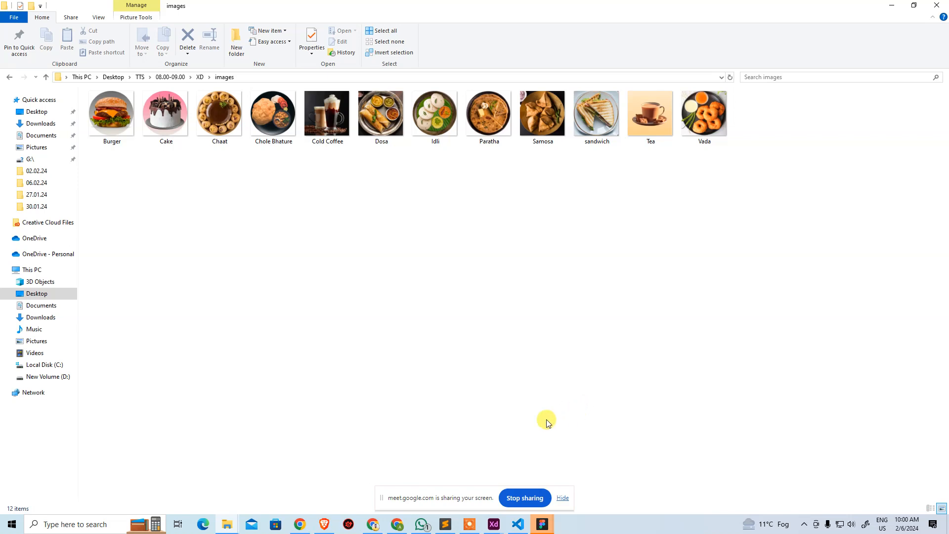
Switch to Adobe XD to view the whole row of circles, and compare it with the pictures in the images folder.
{"action": "left_click", "coordinate": [494, 524]}
{"action": "left_click", "coordinate": [449, 467]}
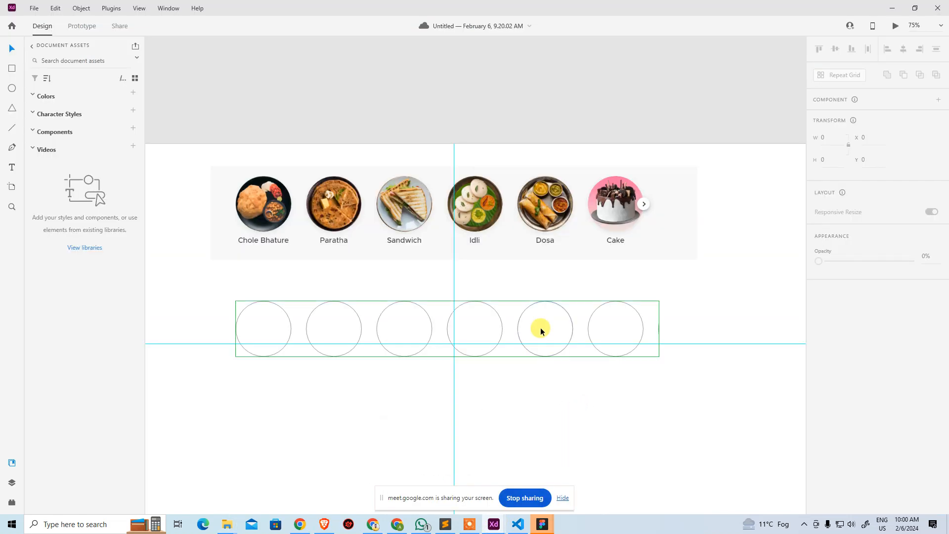
{"action": "left_click_drag", "start_coordinate": [621, 398], "coordinate": [553, 354]}
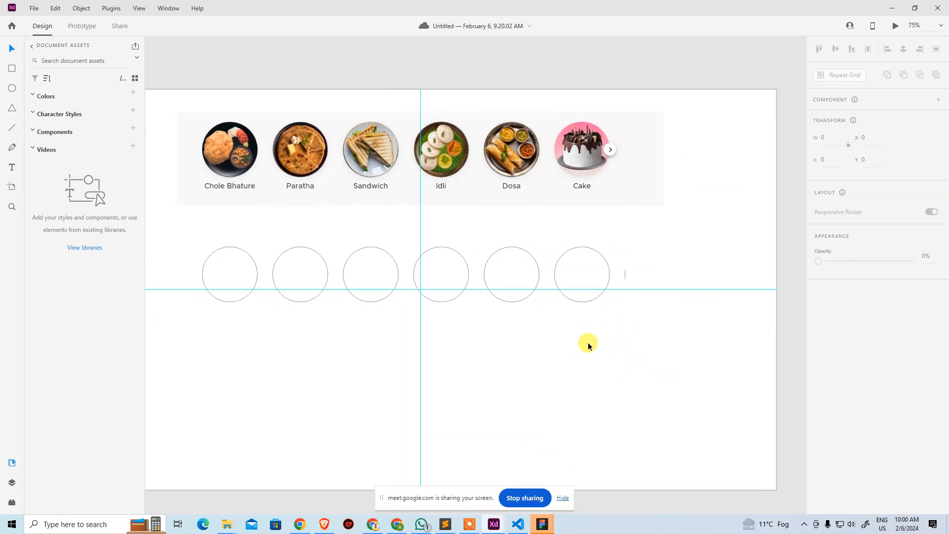
{"action": "key", "text": "ctrl+minus"}
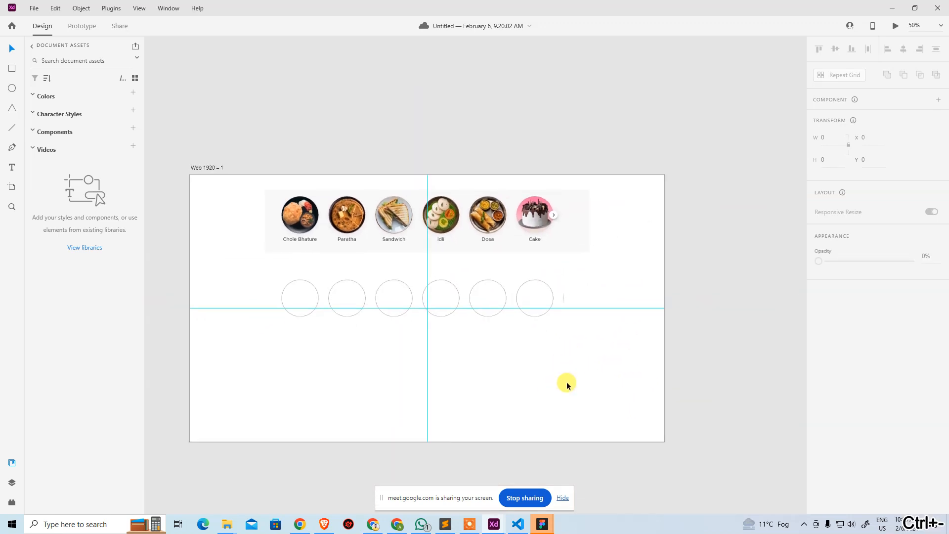
{"action": "key", "text": "alt+Tab"}
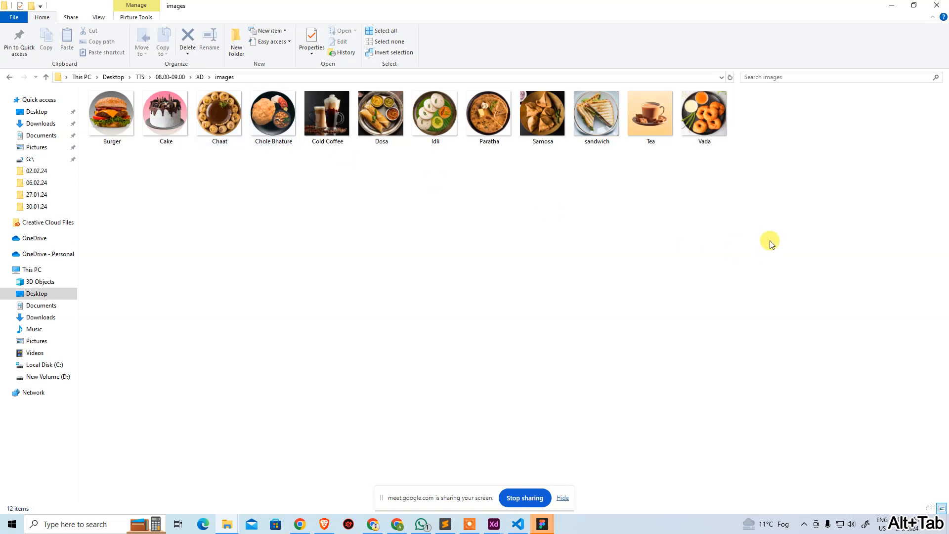
{"action": "left_click_drag", "start_coordinate": [769, 239], "coordinate": [47, 96]}
{"action": "key", "text": "alt+Tab"}
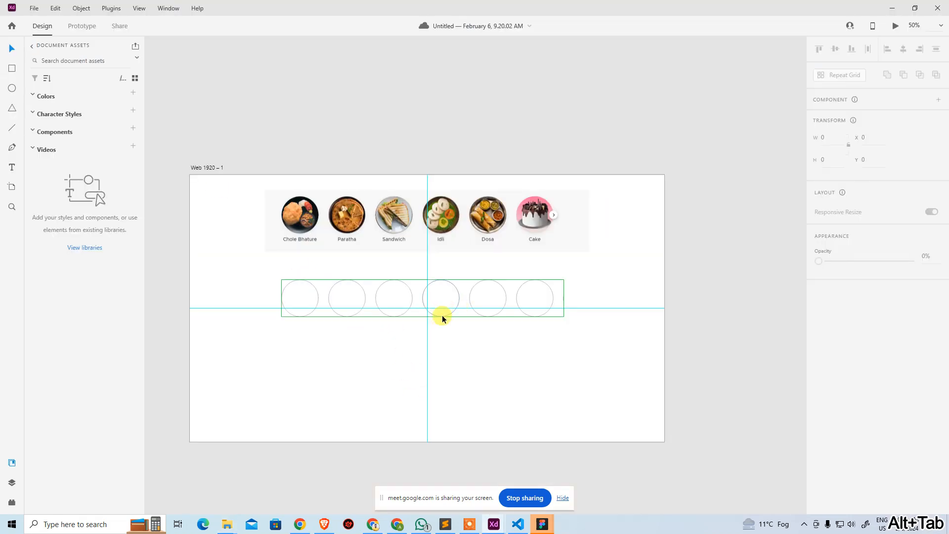
Extend the repeat grid to twelve circles across, about 2289 wide, and switch to the images folder in File Explorer.
{"action": "left_click", "coordinate": [455, 293]}
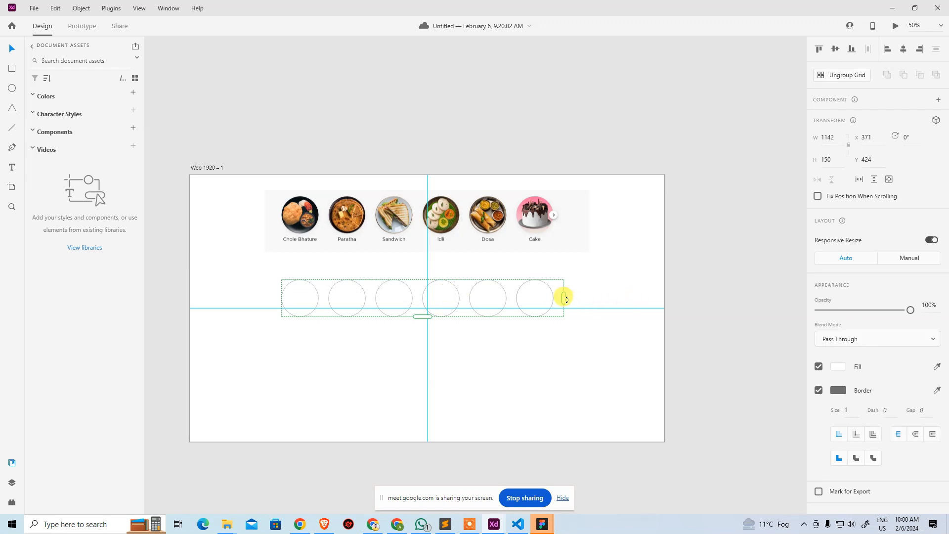
{"action": "left_click_drag", "start_coordinate": [566, 298], "coordinate": [715, 310]}
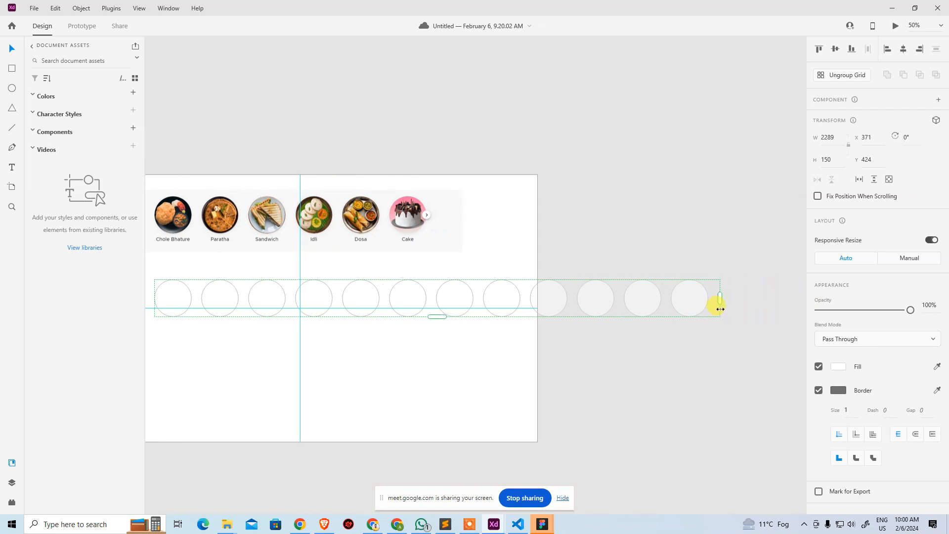
{"action": "left_click", "coordinate": [680, 375]}
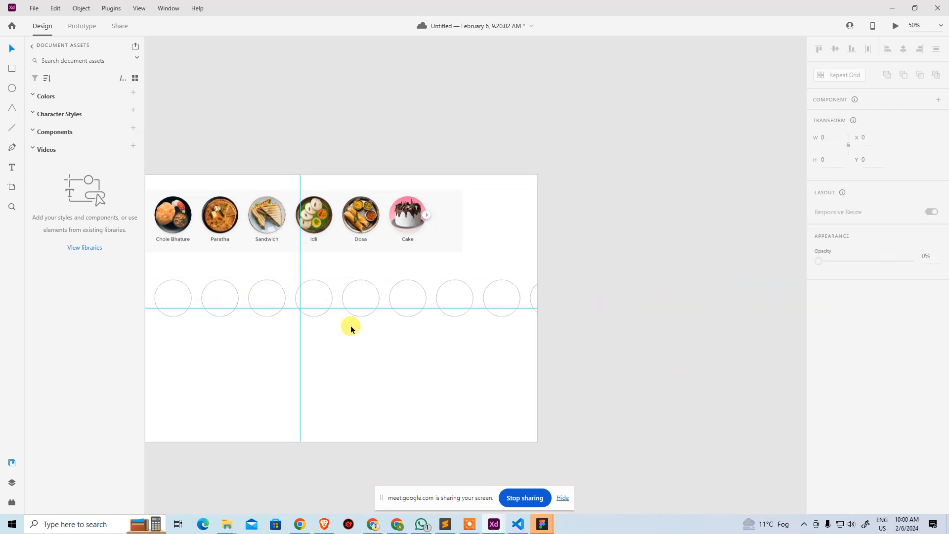
{"action": "key", "text": "alt+Tab"}
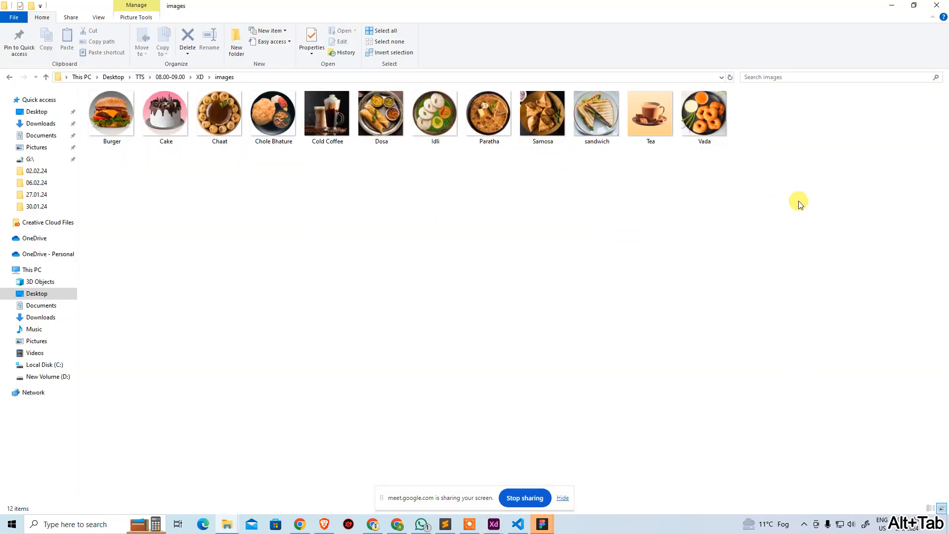
{"action": "left_click_drag", "start_coordinate": [802, 200], "coordinate": [78, 109]}
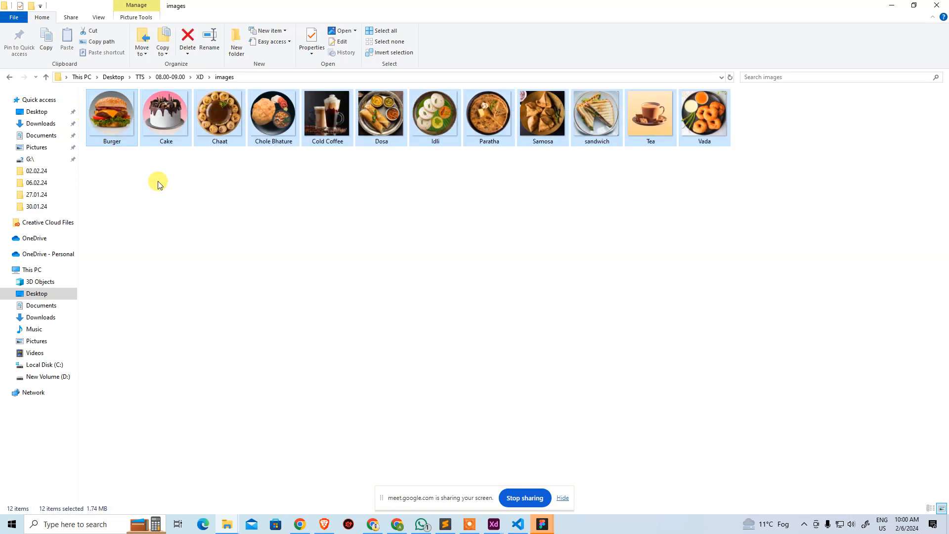
{"action": "left_click", "coordinate": [295, 233]}
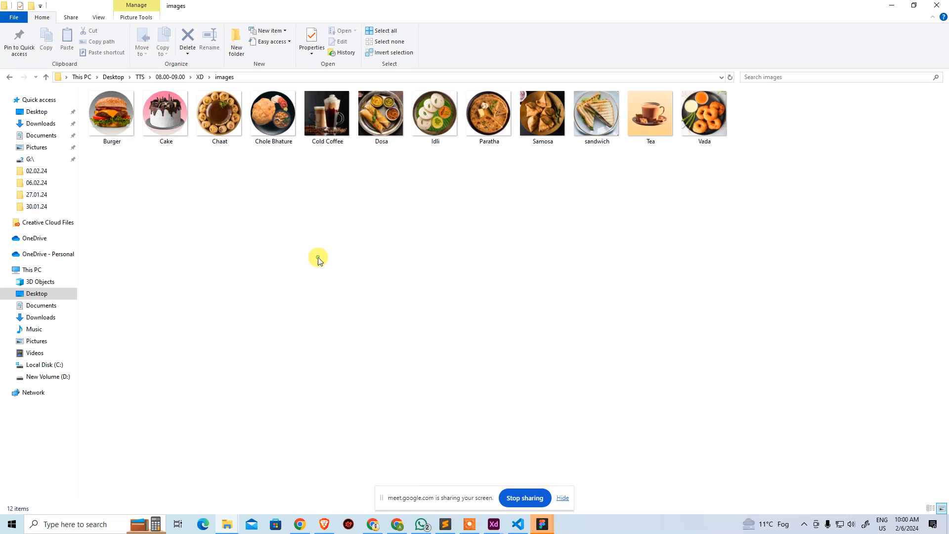
Open a blank Notepad document and move its window fully into view over the images folder.
{"action": "key", "text": "super+r"}
{"action": "type", "text": "n"}
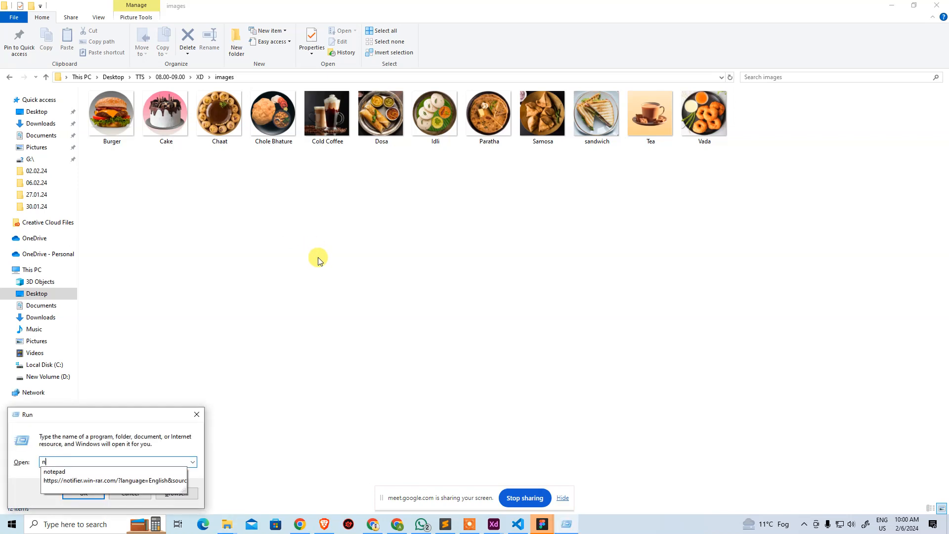
{"action": "type", "text": "otepad"}
{"action": "key", "text": "Return"}
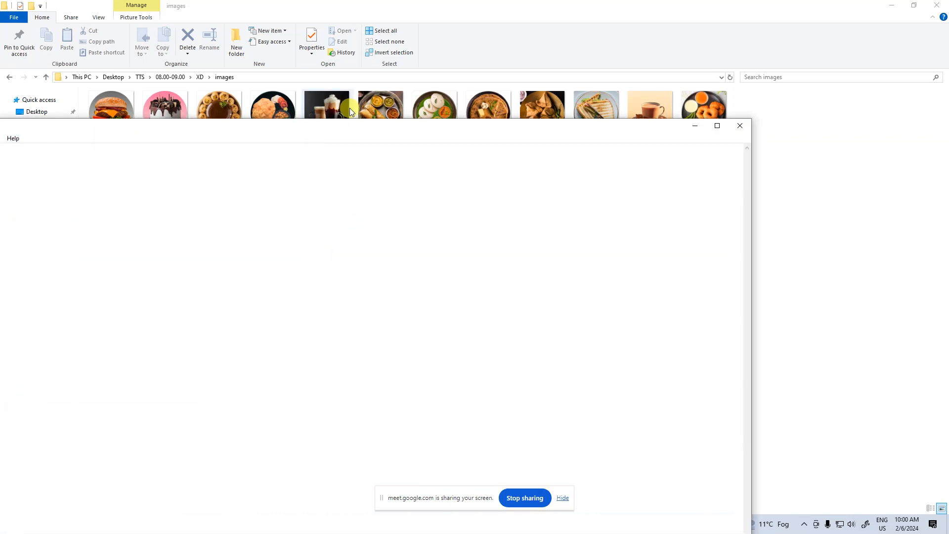
{"action": "left_click_drag", "start_coordinate": [371, 128], "coordinate": [595, 73]}
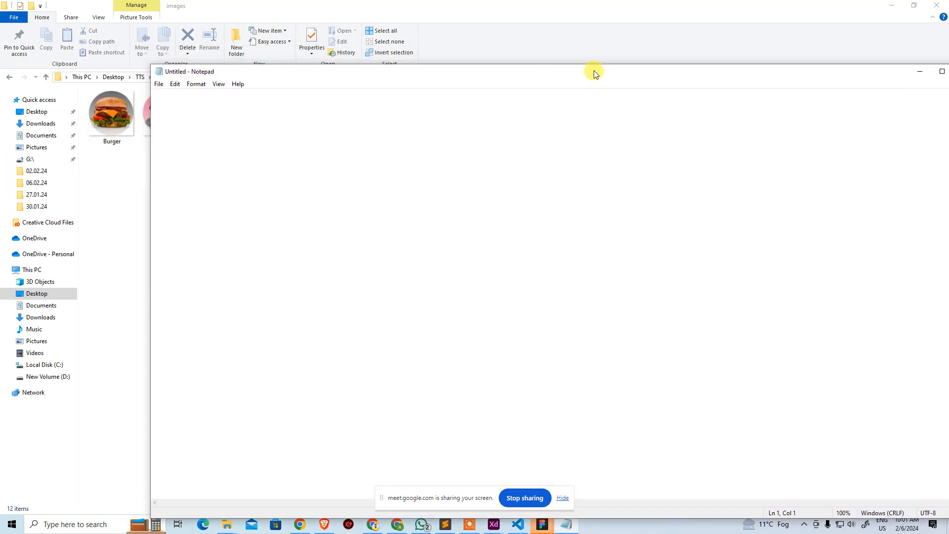
Check the food order on the Zomato delivery page and copy the image file name Chole Bhature into Notepad as the first line.
{"action": "key", "text": "alt+Tab"}
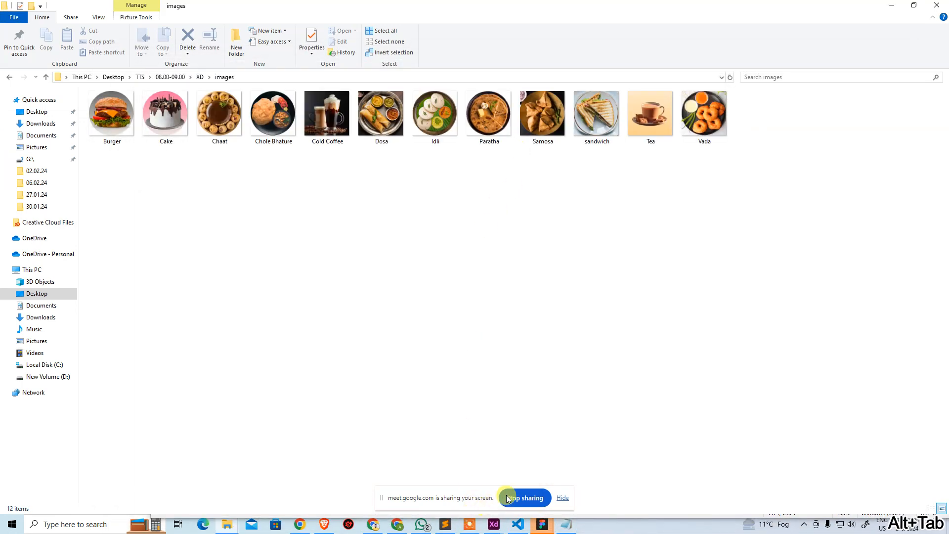
{"action": "left_click", "coordinate": [390, 528]}
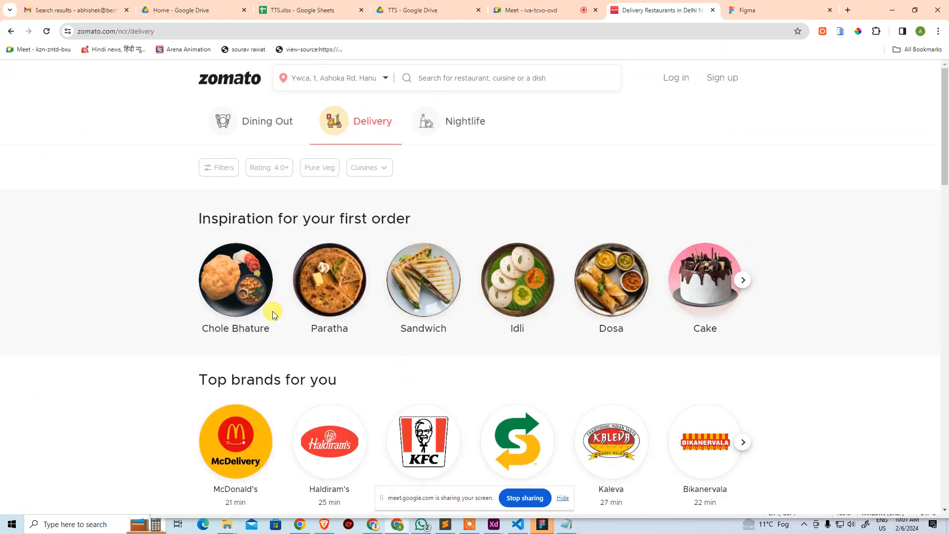
{"action": "key", "text": "alt+Tab"}
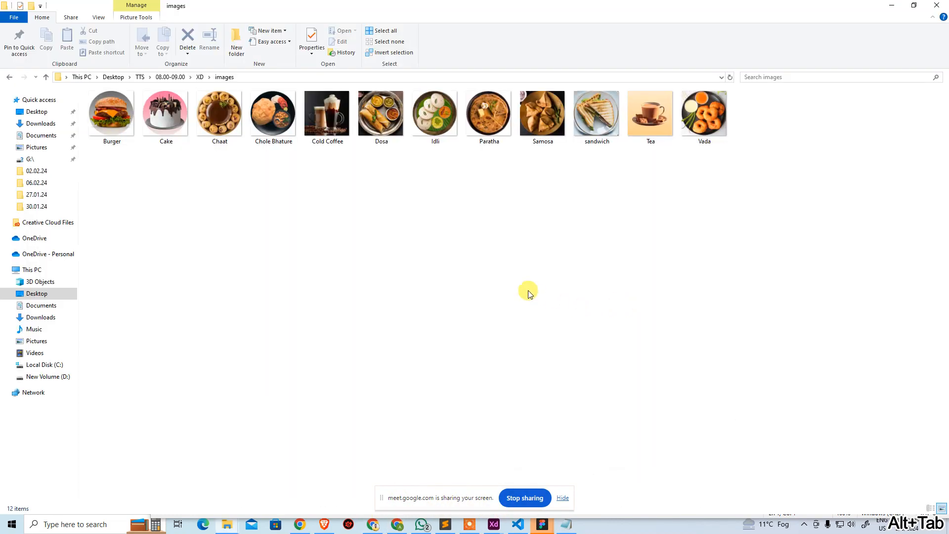
{"action": "left_click", "coordinate": [273, 114]}
{"action": "key", "text": "ctrl+c"}
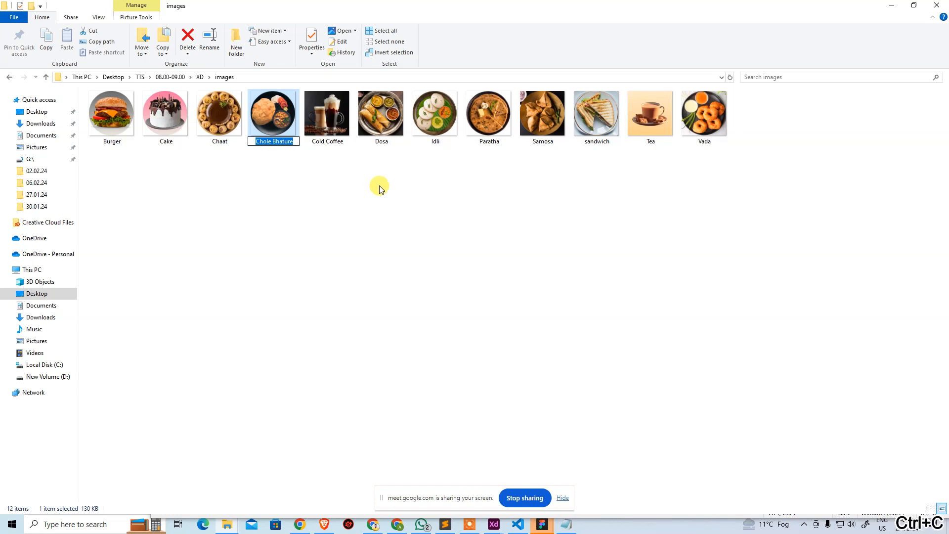
{"action": "key", "text": "alt+Tab"}
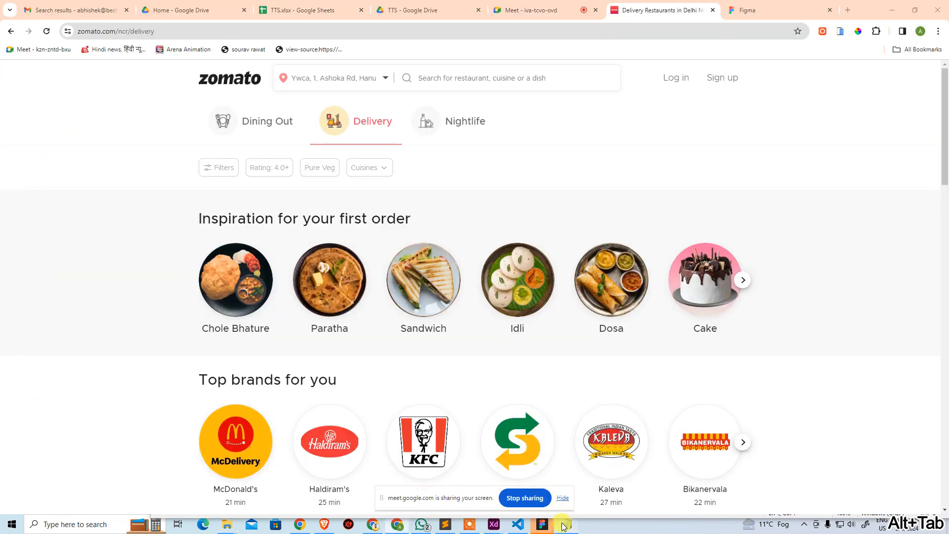
{"action": "left_click", "coordinate": [566, 524]}
{"action": "key", "text": "ctrl+v"}
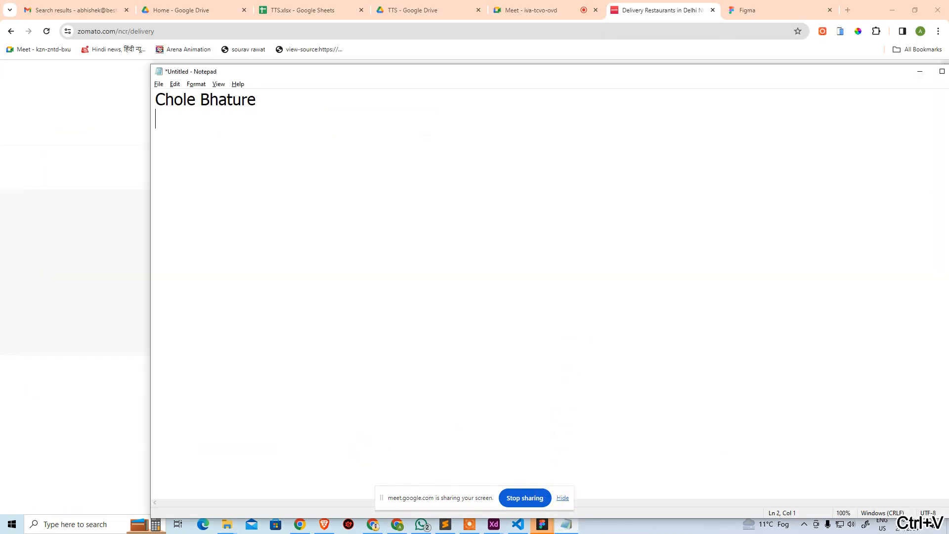
Move the images folder window off this display and add its file name Paratha as the second line in Notepad.
{"action": "key", "text": "alt+Tab"}
{"action": "key", "text": "alt+Tab"}
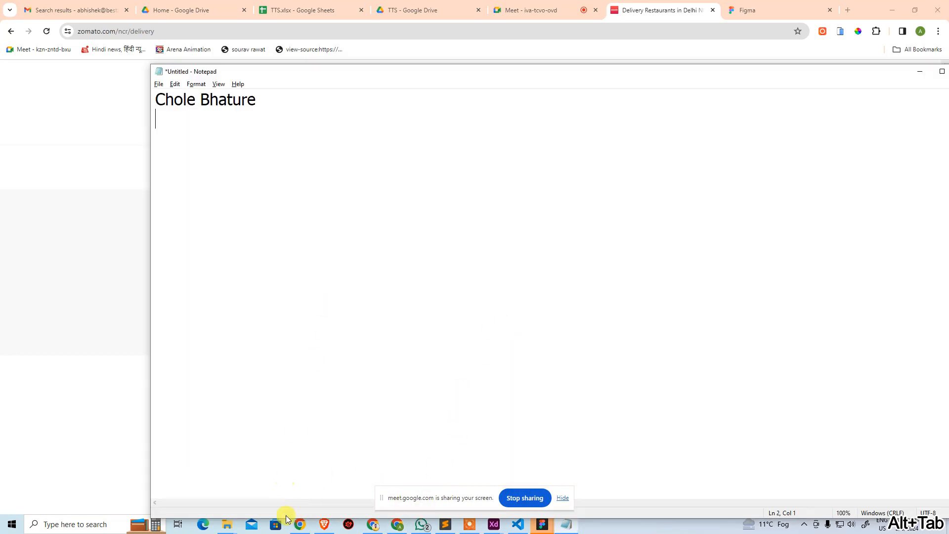
{"action": "mouse_move", "coordinate": [227, 523]}
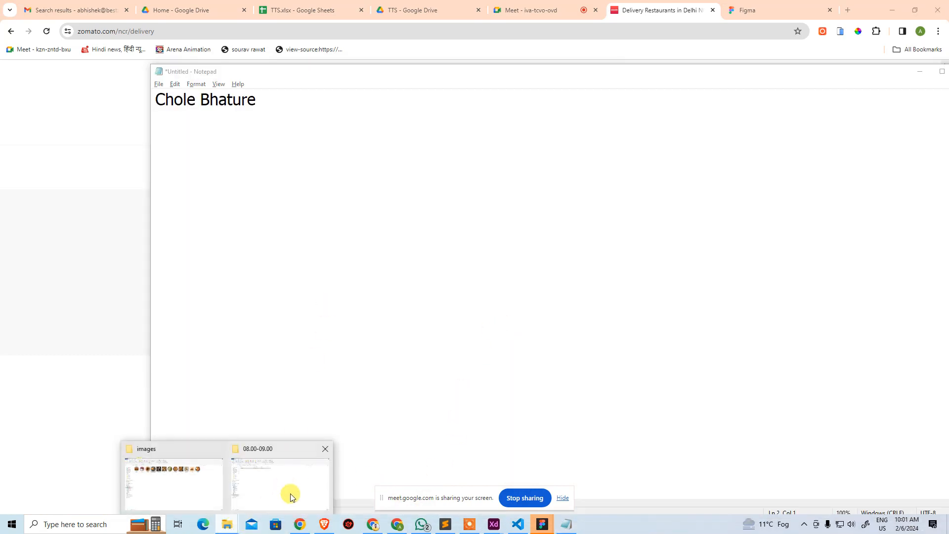
{"action": "left_click", "coordinate": [184, 487]}
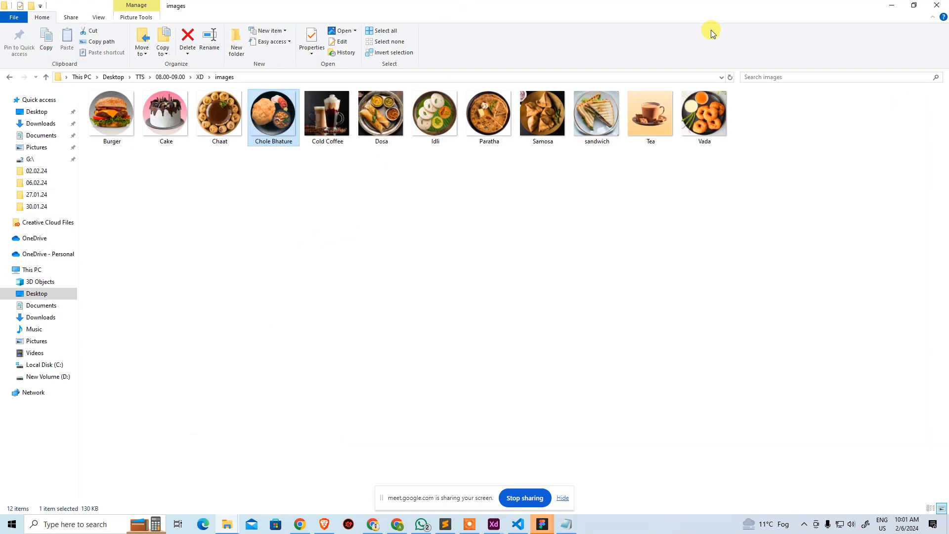
{"action": "left_click_drag", "start_coordinate": [701, 7], "coordinate": [948, 9]}
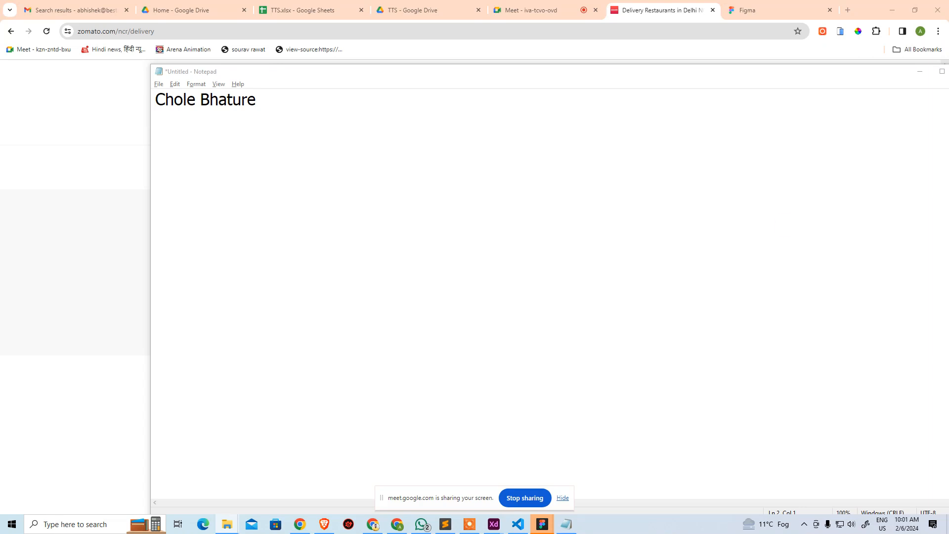
{"action": "key", "text": "ctrl+c"}
{"action": "key", "text": "ctrl+v"}
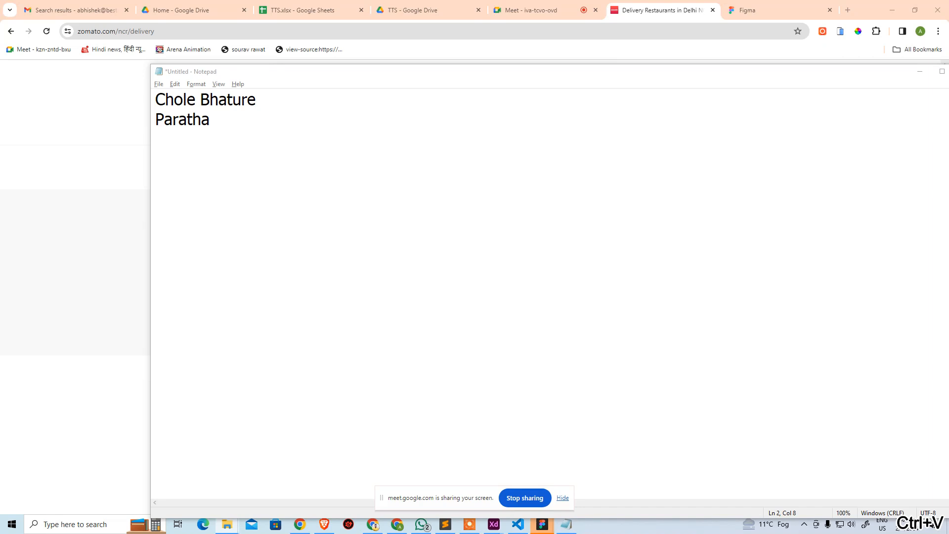
Add the sandwich file name as the third line of the Notepad list and capitalize it to Sandwich.
{"action": "key", "text": "ctrl+c"}
{"action": "left_click", "coordinate": [514, 220]}
{"action": "key", "text": "Return"}
{"action": "key", "text": "ctrl+v"}
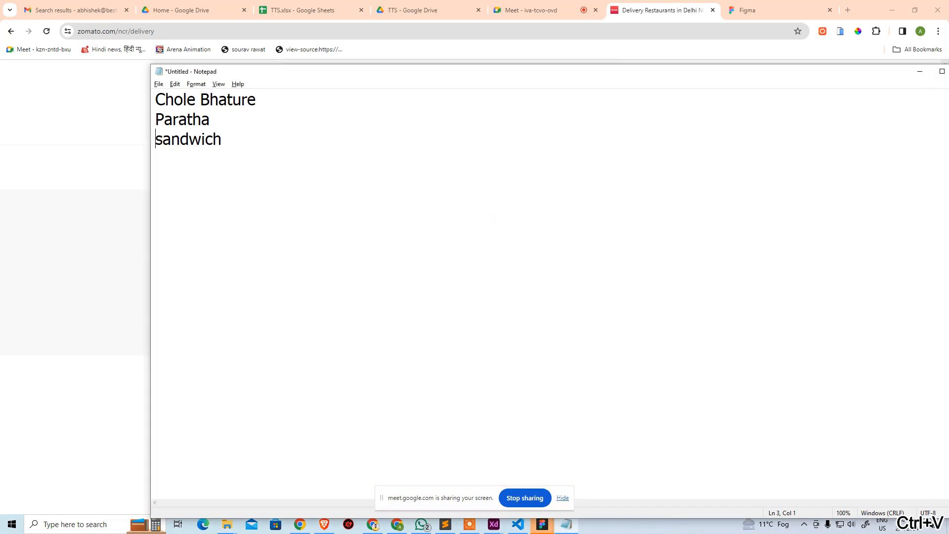
{"action": "key", "text": "Delete"}
{"action": "type", "text": "S"}
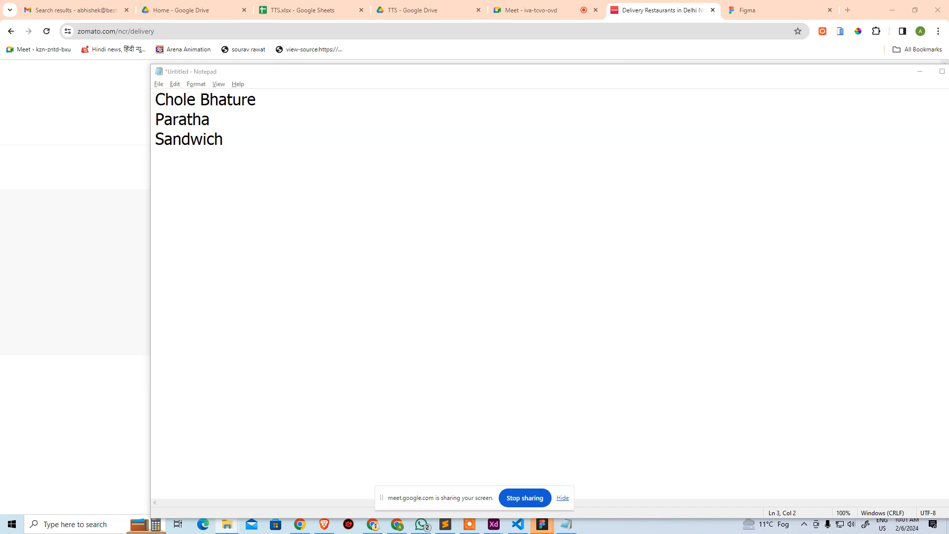
Copy the file names Idli and Dosa from the images folder onto separate new lines of the Notepad list.
{"action": "key", "text": "ctrl+c"}
{"action": "left_click", "coordinate": [431, 263]}
{"action": "key", "text": "Return"}
{"action": "key", "text": "ctrl+v"}
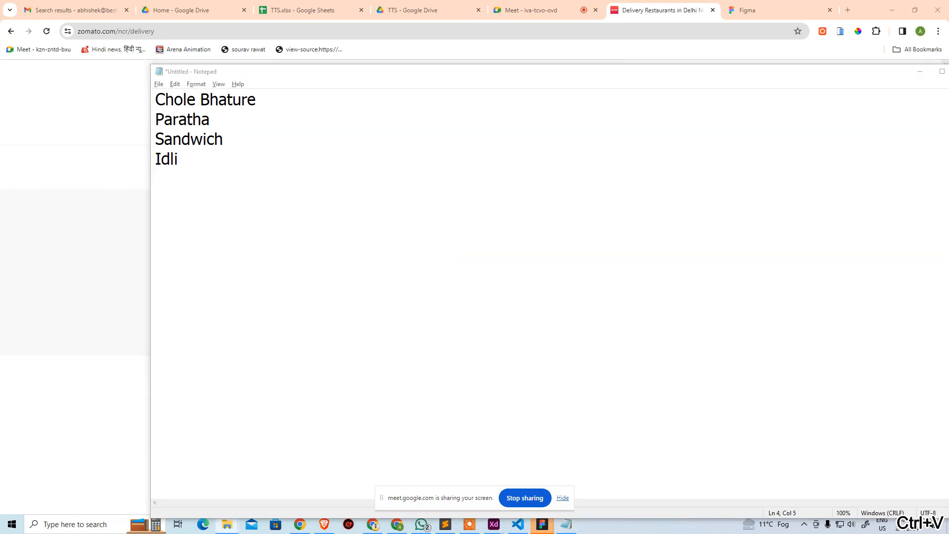
{"action": "key", "text": "ctrl+c"}
{"action": "left_click", "coordinate": [303, 264]}
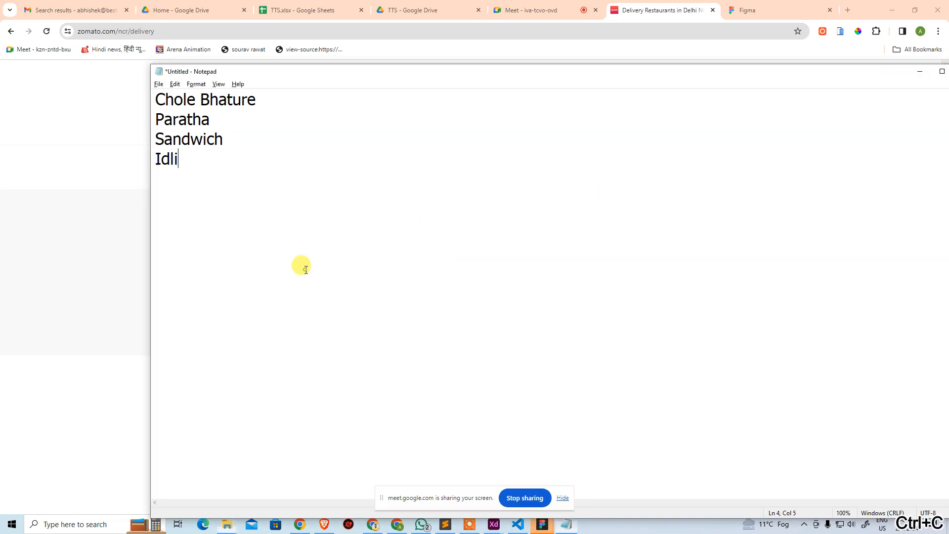
{"action": "key", "text": "Return"}
{"action": "key", "text": "ctrl+v"}
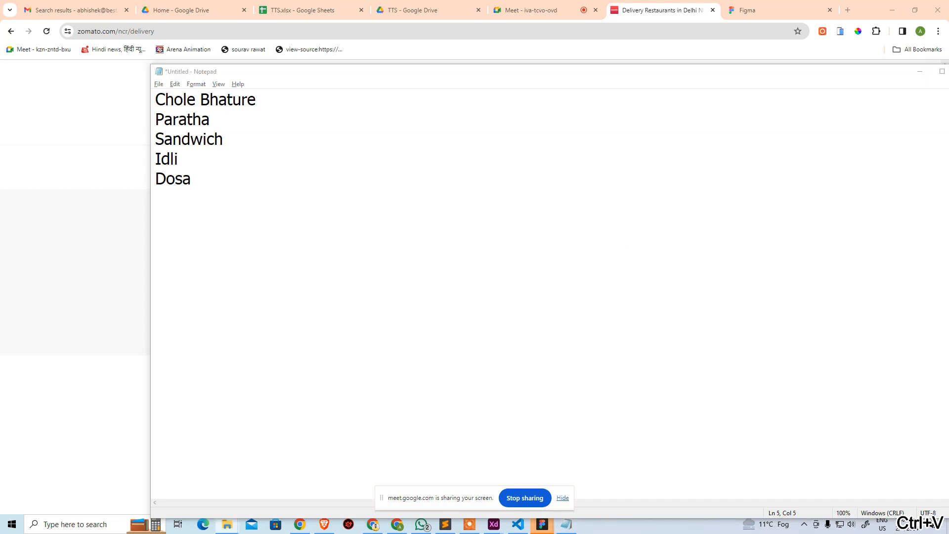
Add Cake and Vada to the Notepad list on separate lines, checking the next dish in Zomato's food carousel.
{"action": "key", "text": "ctrl+c"}
{"action": "left_click", "coordinate": [471, 282]}
{"action": "key", "text": "Return"}
{"action": "key", "text": "ctrl+v"}
{"action": "left_click", "coordinate": [397, 524]}
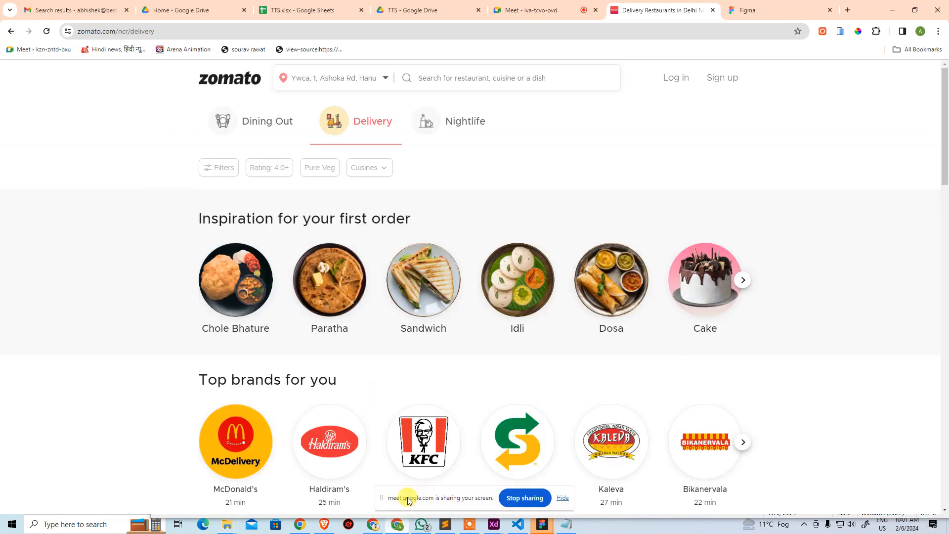
{"action": "left_click", "coordinate": [742, 280]}
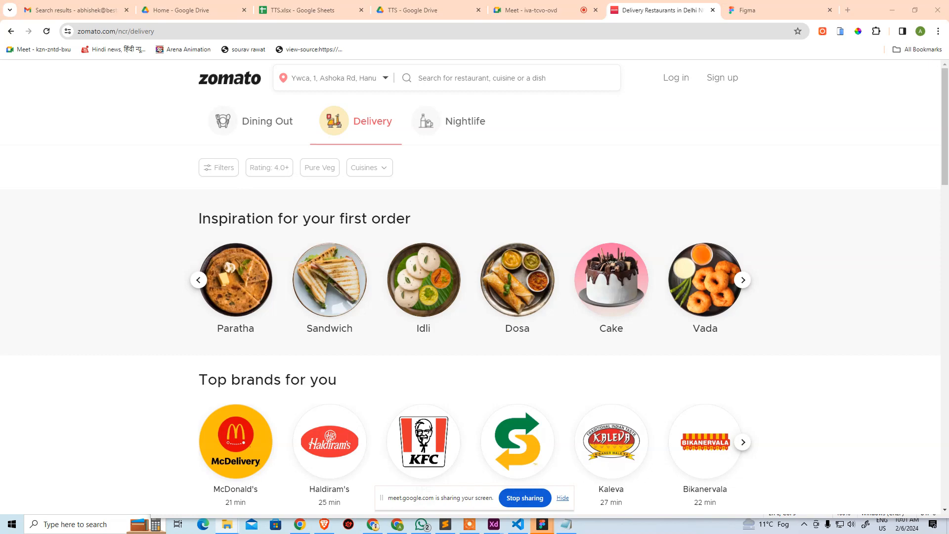
{"action": "key", "text": "ctrl+c"}
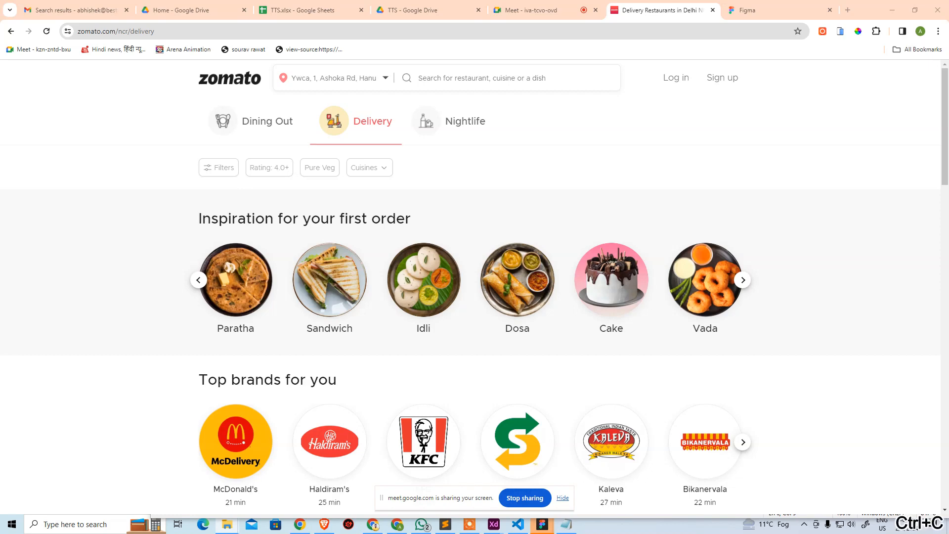
{"action": "left_click", "coordinate": [566, 524]}
{"action": "key", "text": "ctrl+v"}
Advance Zomato's food carousel to its last dish and add the file name Burger below Vada in Notepad.
{"action": "key", "text": "alt+Tab"}
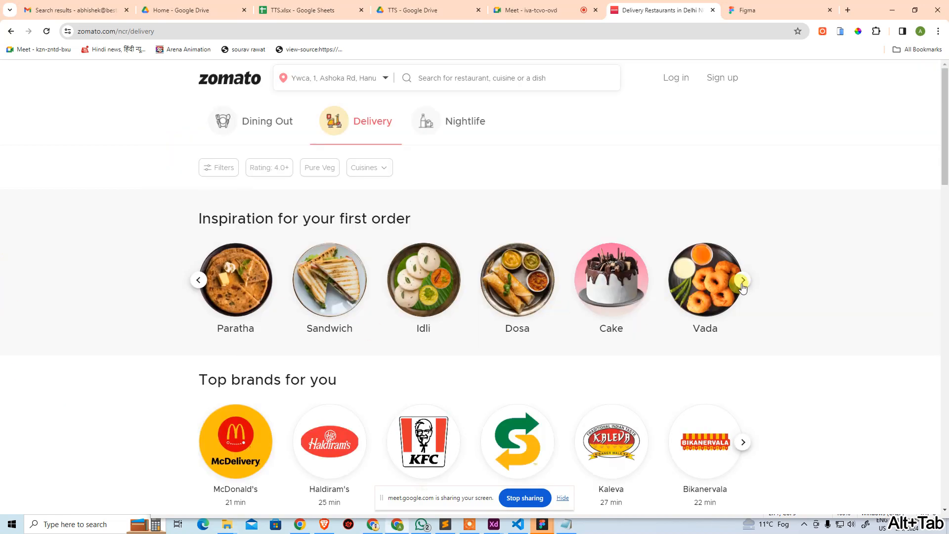
{"action": "left_click", "coordinate": [743, 281]}
{"action": "left_click", "coordinate": [743, 281]}
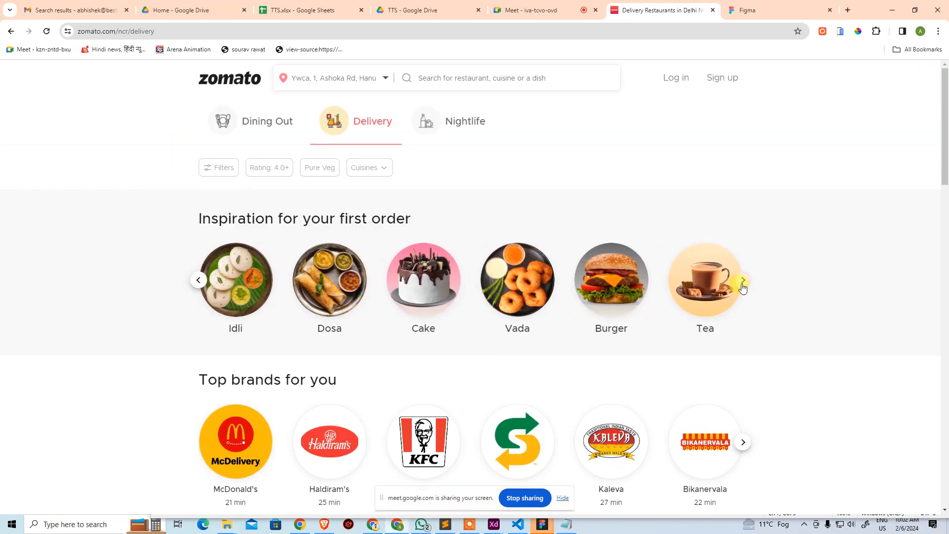
{"action": "left_click", "coordinate": [743, 281]}
{"action": "left_click", "coordinate": [742, 286]}
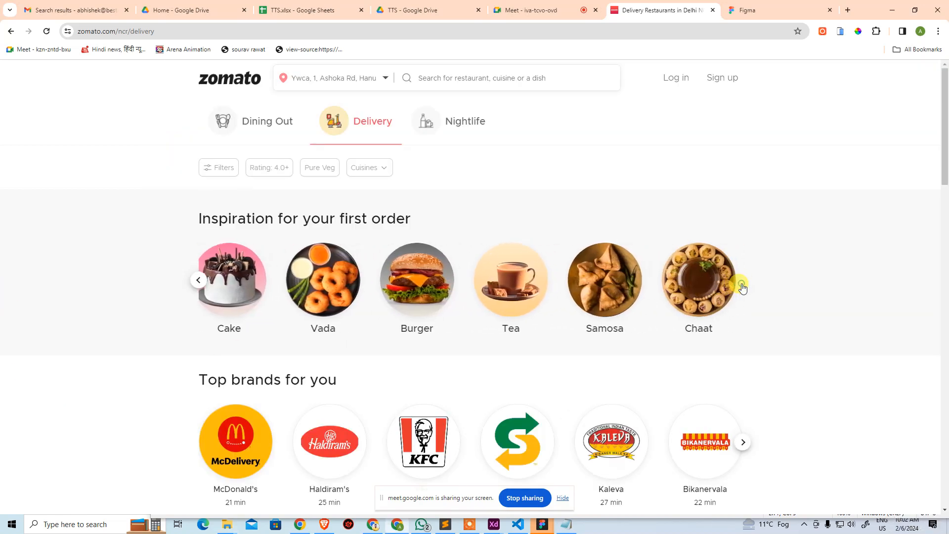
{"action": "left_click", "coordinate": [742, 285]}
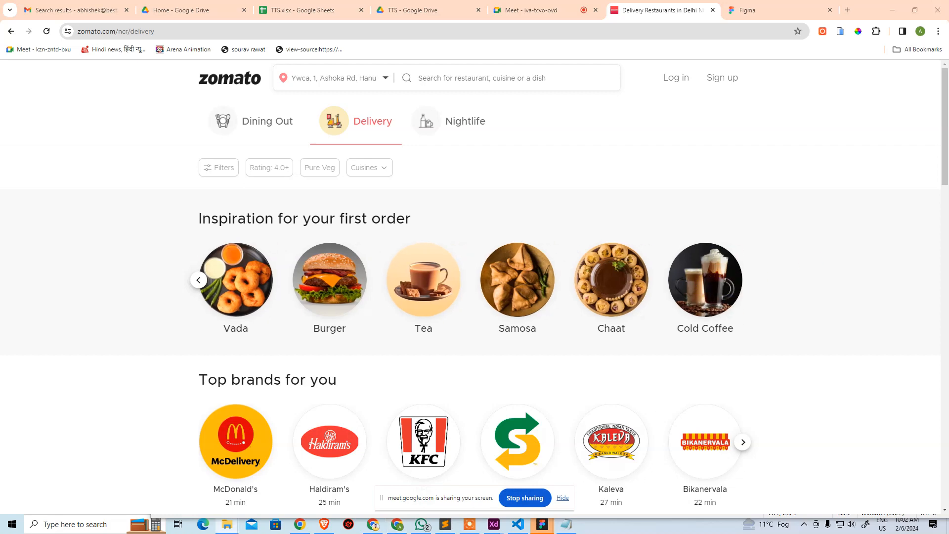
{"action": "key", "text": "ctrl+c"}
{"action": "left_click", "coordinate": [563, 527]}
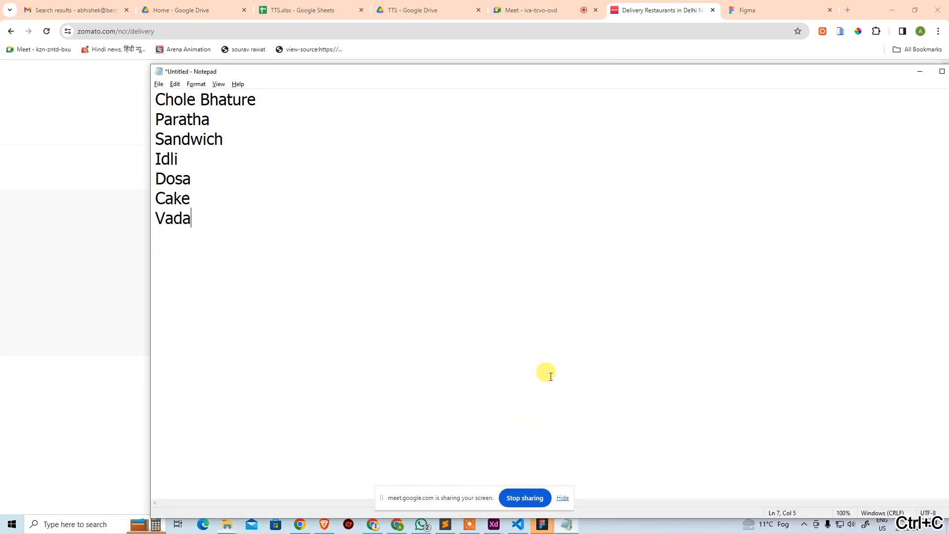
{"action": "key", "text": "ctrl+v"}
Check the dish after Burger on the Zomato page and copy the file name Tea onto a new Notepad line.
{"action": "key", "text": "alt+Tab"}
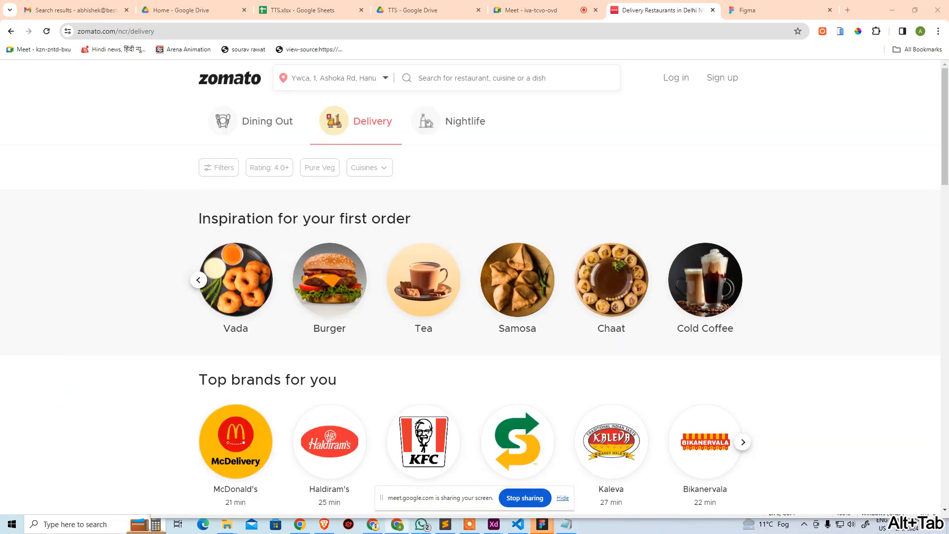
{"action": "key", "text": "ctrl+c"}
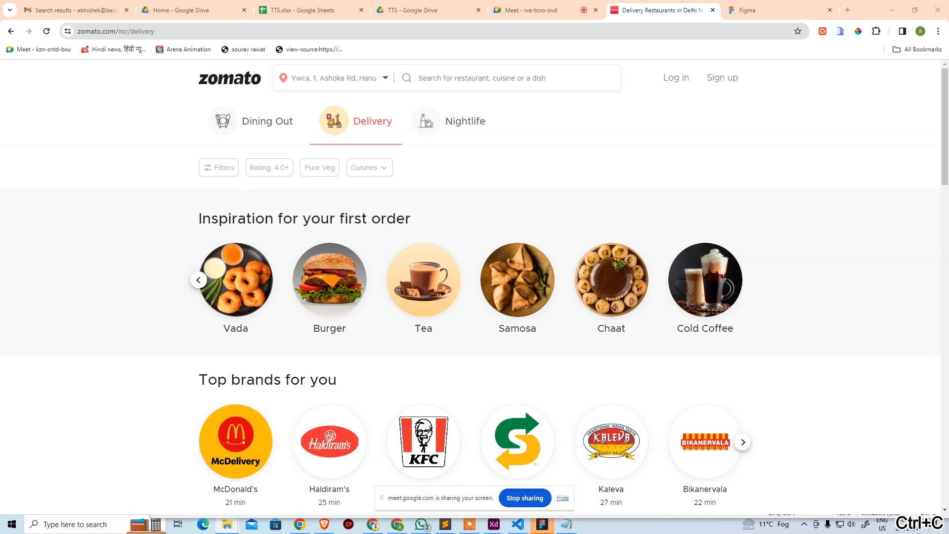
{"action": "left_click", "coordinate": [566, 525]}
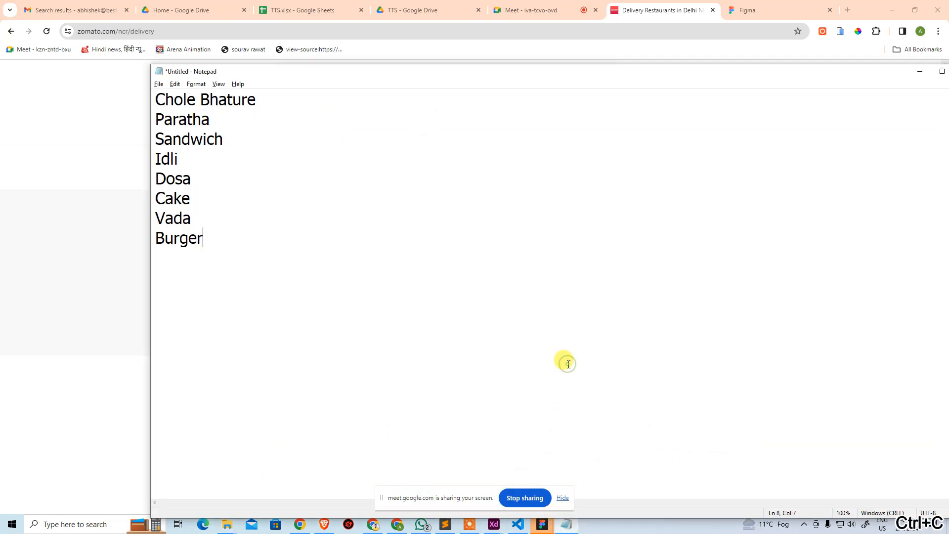
{"action": "key", "text": "Return"}
{"action": "key", "text": "ctrl+v"}
Copy the file name Samosa from the images folder onto a new line below Tea in Notepad.
{"action": "key", "text": "alt+Tab"}
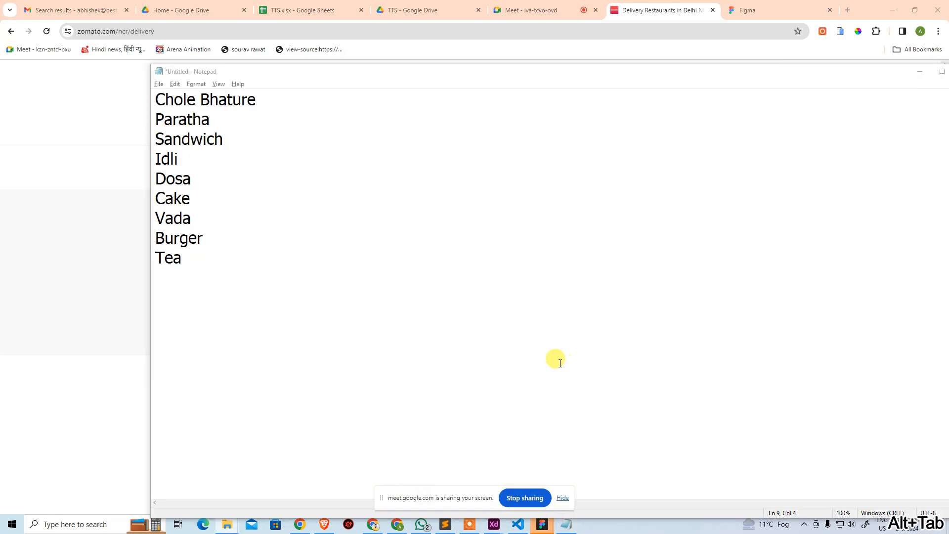
{"action": "key", "text": "alt+Tab"}
{"action": "key", "text": "ctrl+c"}
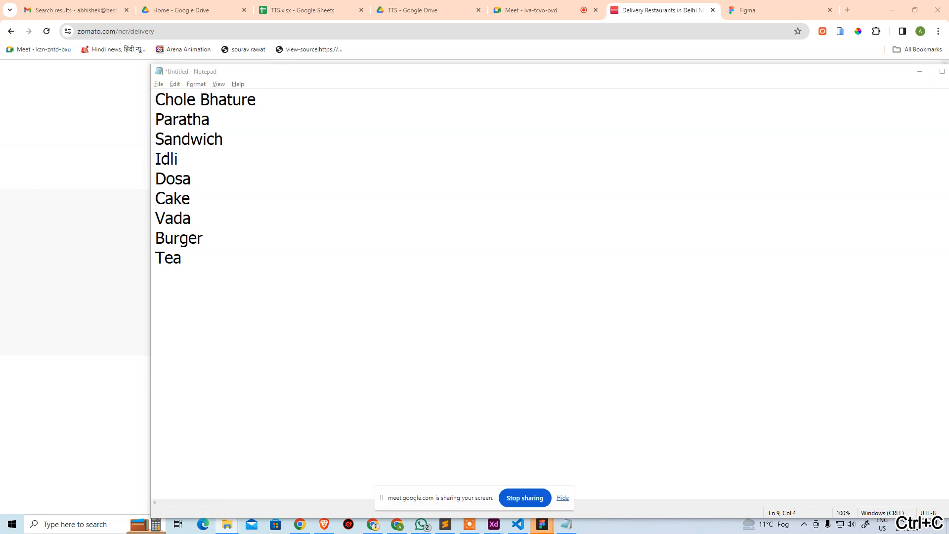
{"action": "left_click", "coordinate": [525, 422]}
{"action": "key", "text": "Return"}
{"action": "key", "text": "ctrl+v"}
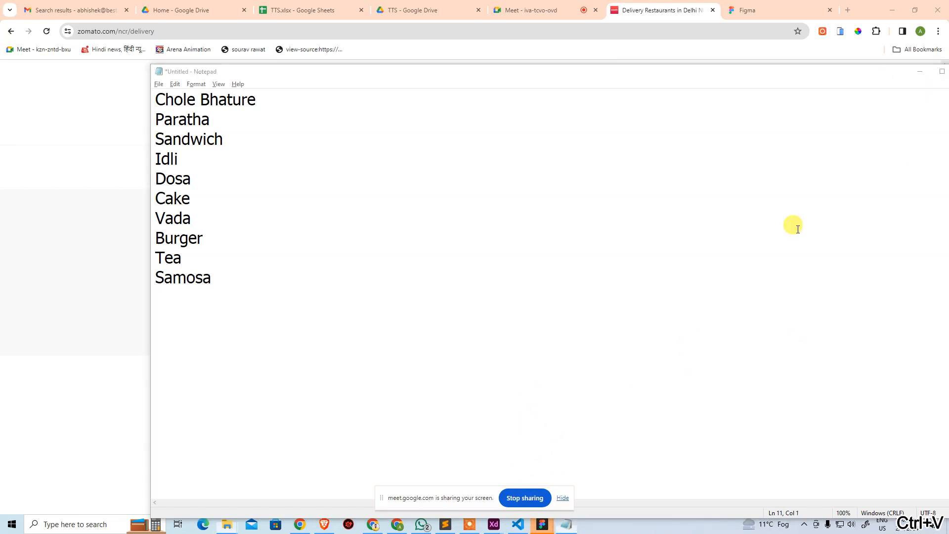
Copy the file names Chaat and Cold Coffee onto separate new lines below Samosa in Notepad.
{"action": "key", "text": "ctrl+c"}
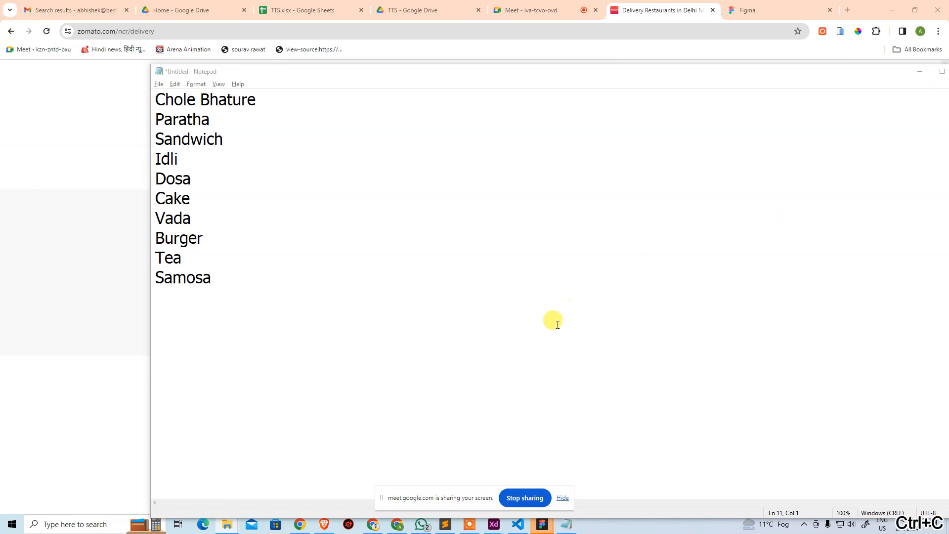
{"action": "left_click", "coordinate": [555, 324]}
{"action": "key", "text": "ctrl+v"}
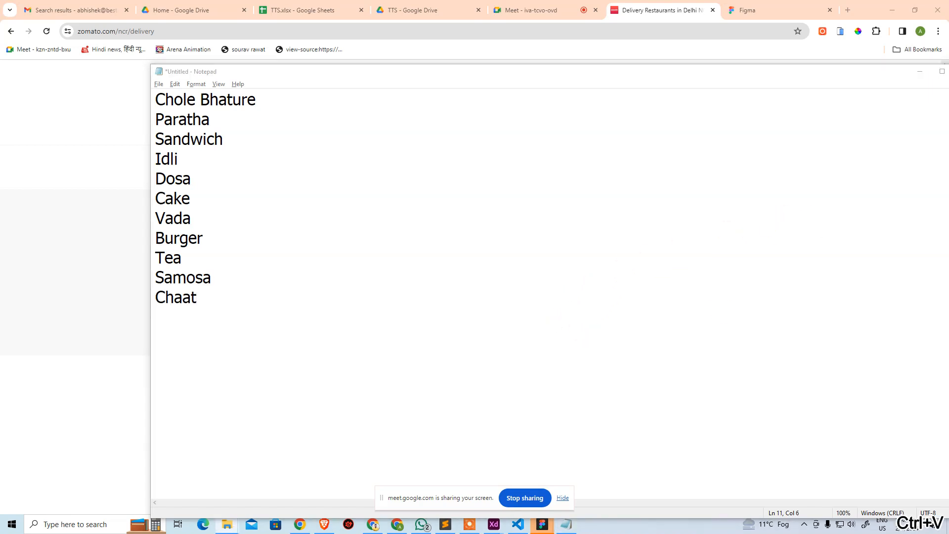
{"action": "key", "text": "ctrl+c"}
{"action": "left_click", "coordinate": [378, 359]}
{"action": "key", "text": "Return"}
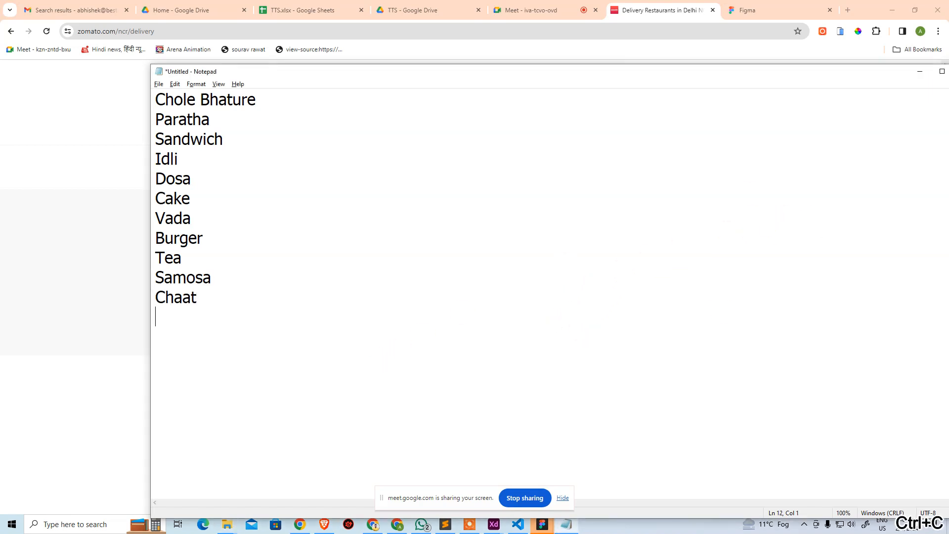
{"action": "key", "text": "ctrl+v"}
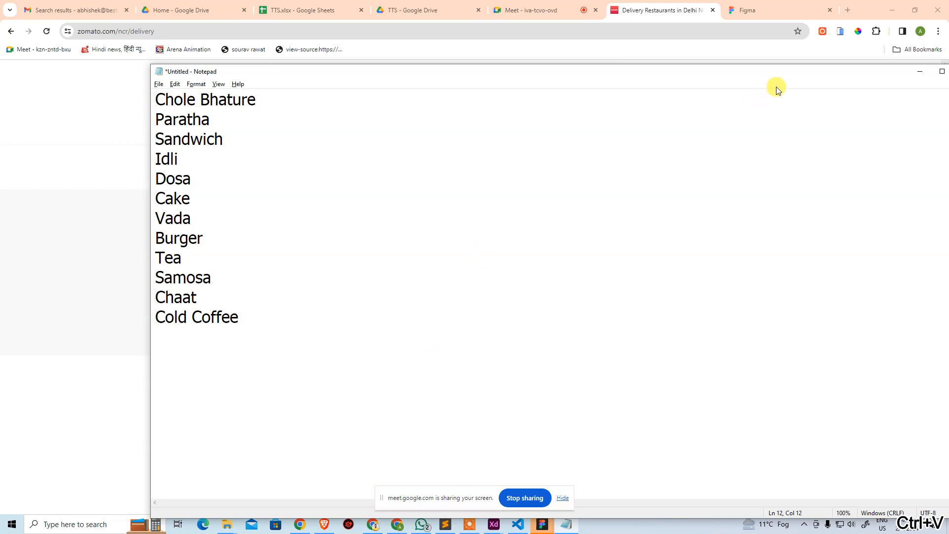
Save the Notepad list as Menu Items in the Desktop folder TTS > 08.00-09.00 > XD.
{"action": "left_click_drag", "start_coordinate": [784, 74], "coordinate": [676, 69]}
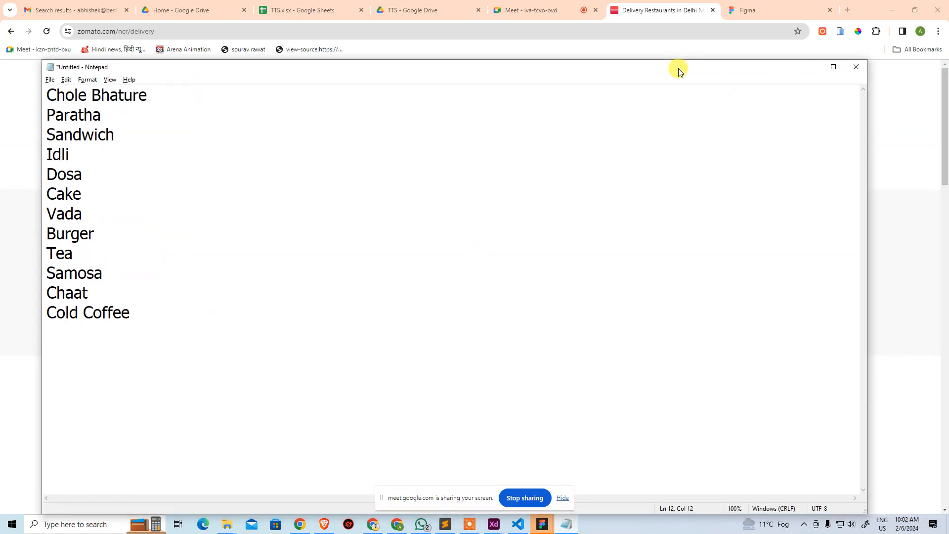
{"action": "left_click", "coordinate": [626, 222]}
{"action": "key", "text": "ctrl+s"}
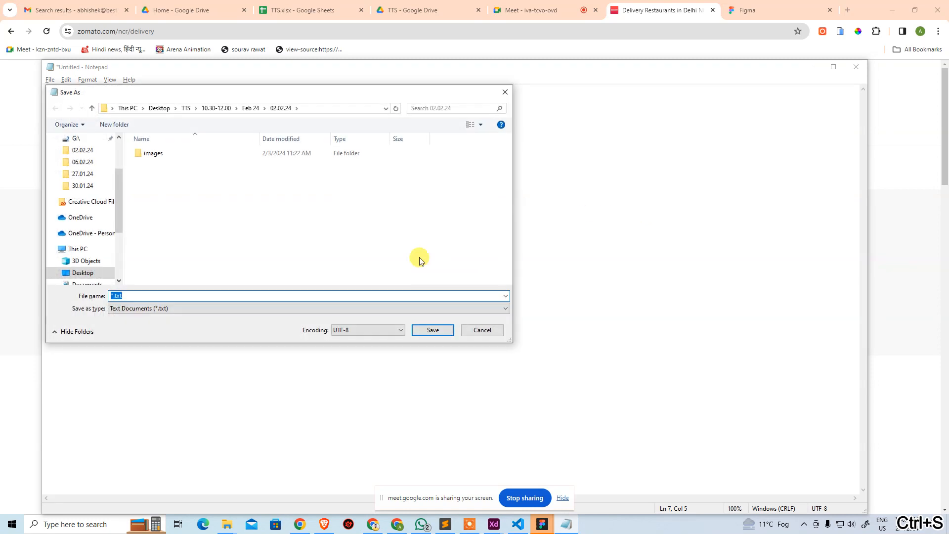
{"action": "left_click", "coordinate": [185, 107]}
{"action": "double_click", "coordinate": [166, 187]}
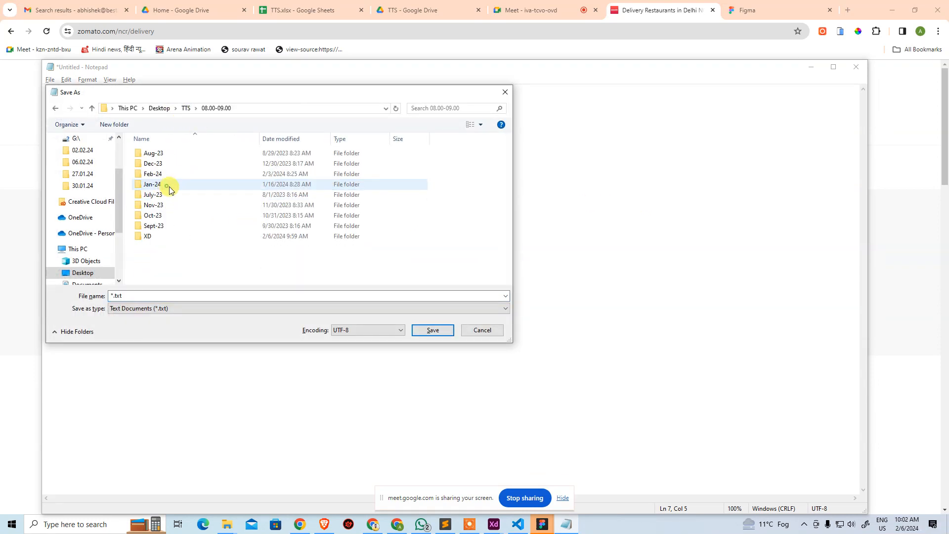
{"action": "double_click", "coordinate": [149, 232]}
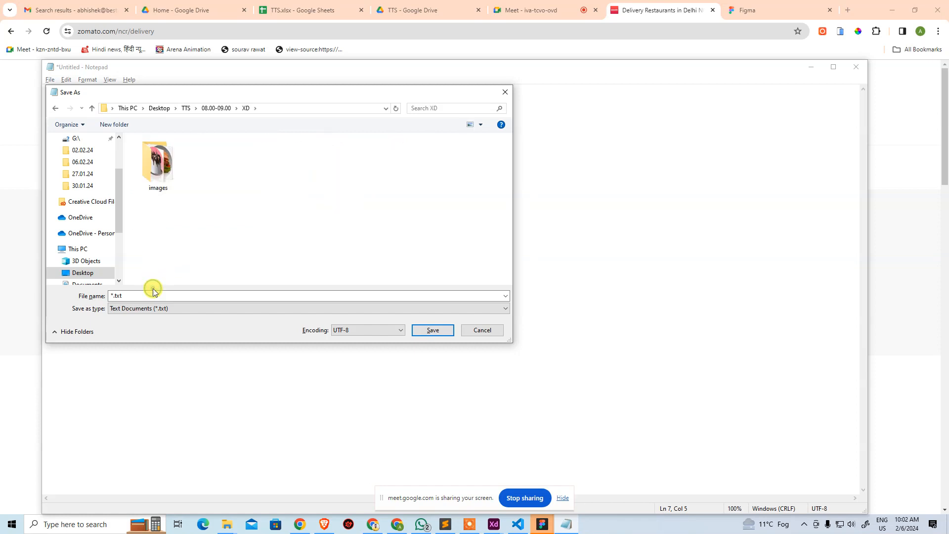
{"action": "double_click", "coordinate": [145, 296]}
{"action": "type", "text": "Menu Items"}
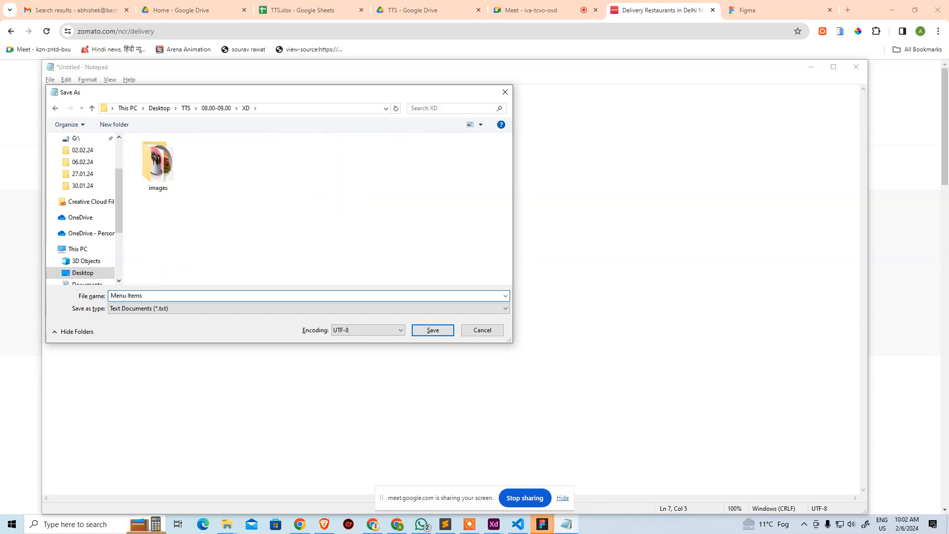
{"action": "key", "text": "Return"}
{"action": "left_click", "coordinate": [387, 333]}
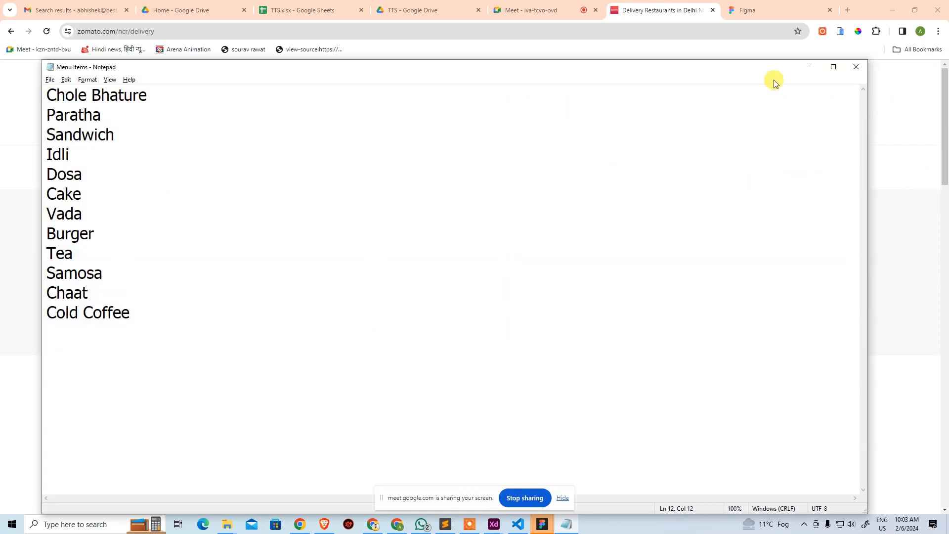
Close Notepad and return Zomato's food carousel to its first dish, Chole Bhature.
{"action": "left_click", "coordinate": [854, 69]}
{"action": "left_click", "coordinate": [201, 288]}
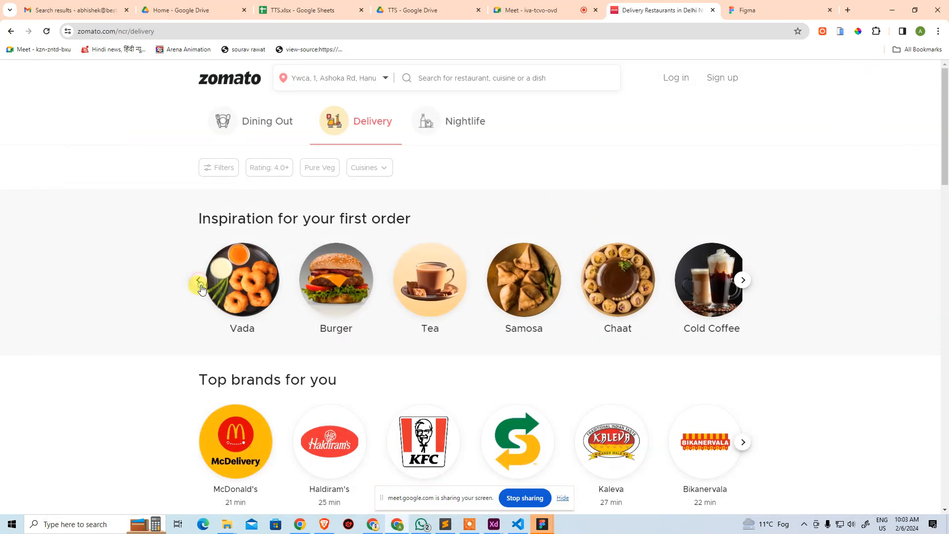
{"action": "left_click", "coordinate": [201, 288]}
{"action": "left_click", "coordinate": [200, 288]}
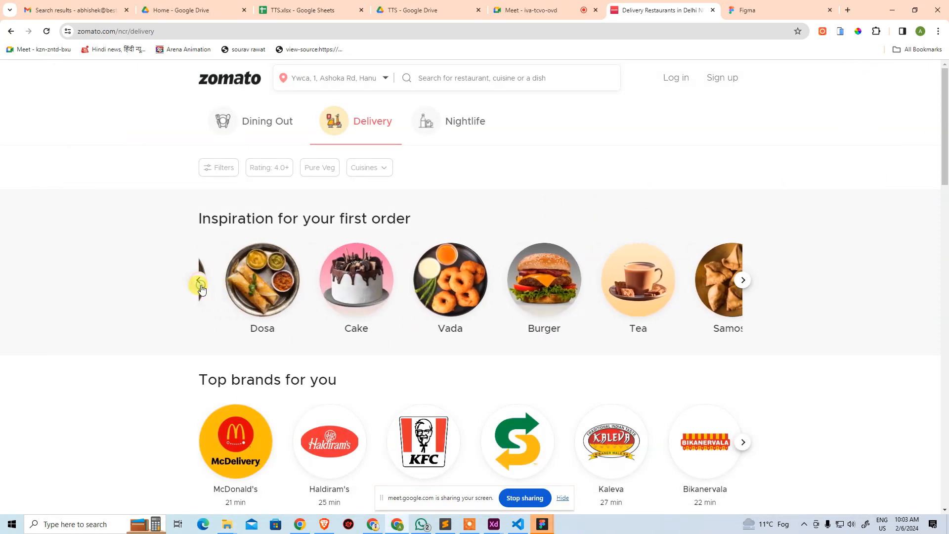
{"action": "left_click", "coordinate": [201, 288]}
{"action": "left_click", "coordinate": [201, 288]}
{"action": "left_click", "coordinate": [199, 281]}
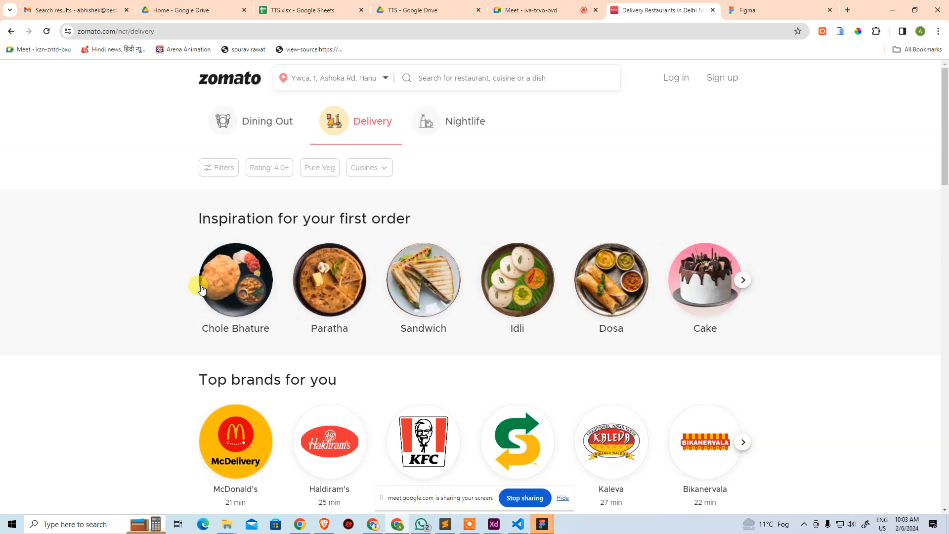
Duplicate the images folder inside the XD folder and open the copy.
{"action": "left_click_drag", "start_coordinate": [851, 115], "coordinate": [314, 144]}
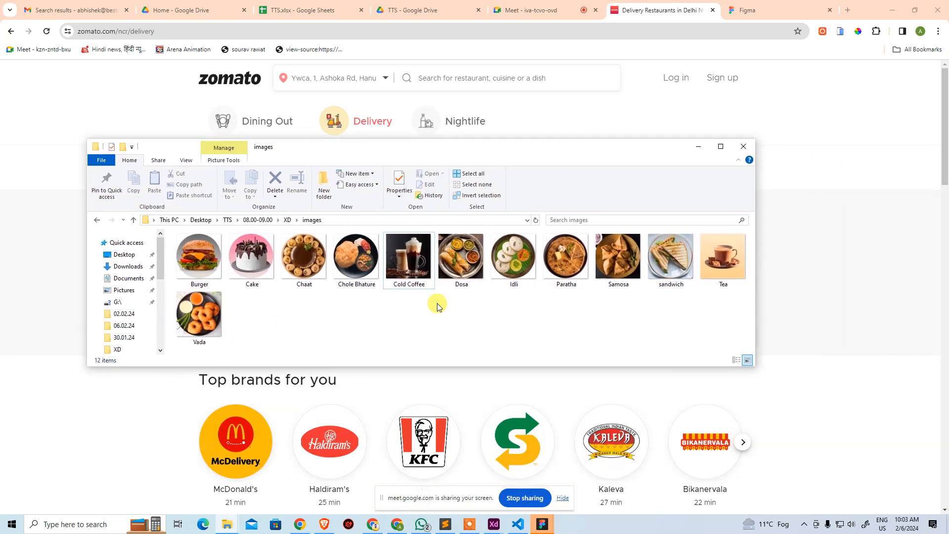
{"action": "left_click", "coordinate": [287, 220]}
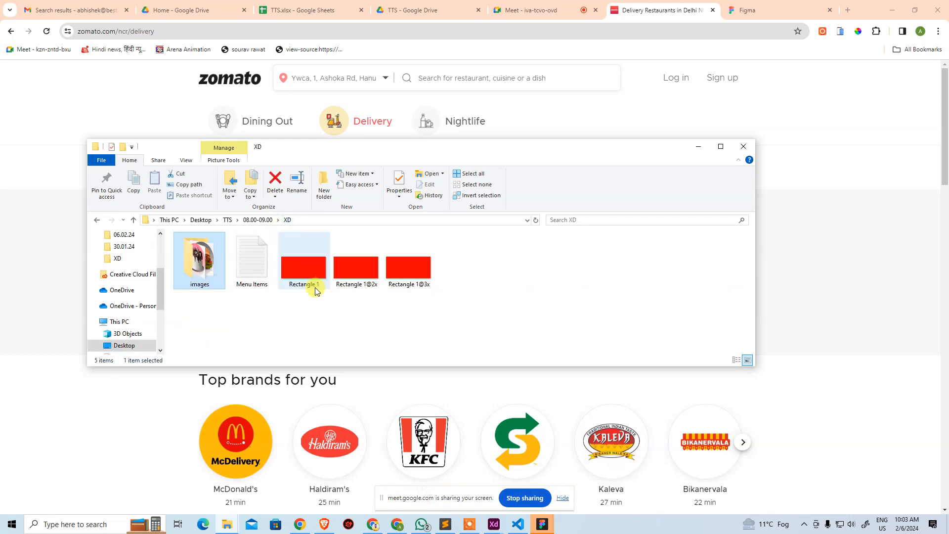
{"action": "left_click", "coordinate": [211, 277]}
{"action": "key", "text": "ctrl+c"}
{"action": "key", "text": "ctrl+v"}
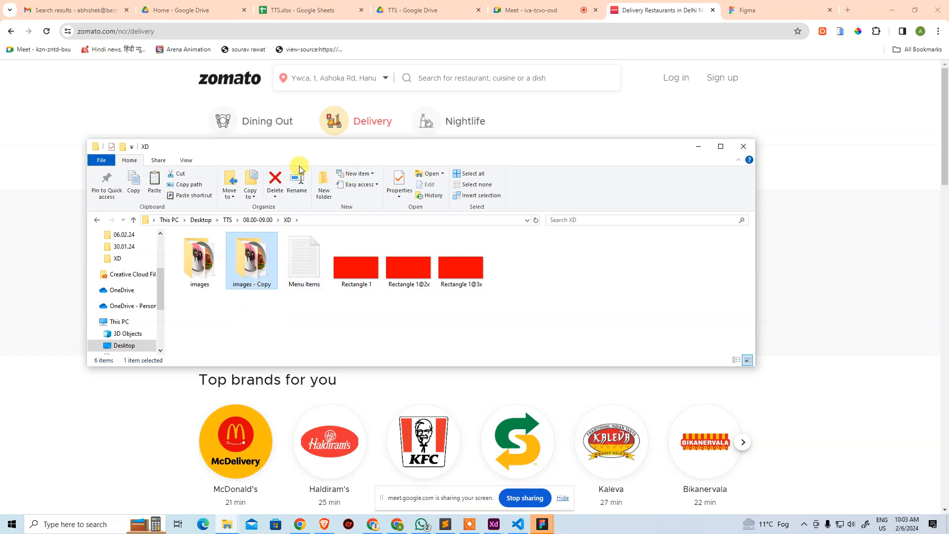
{"action": "double_click", "coordinate": [259, 273]}
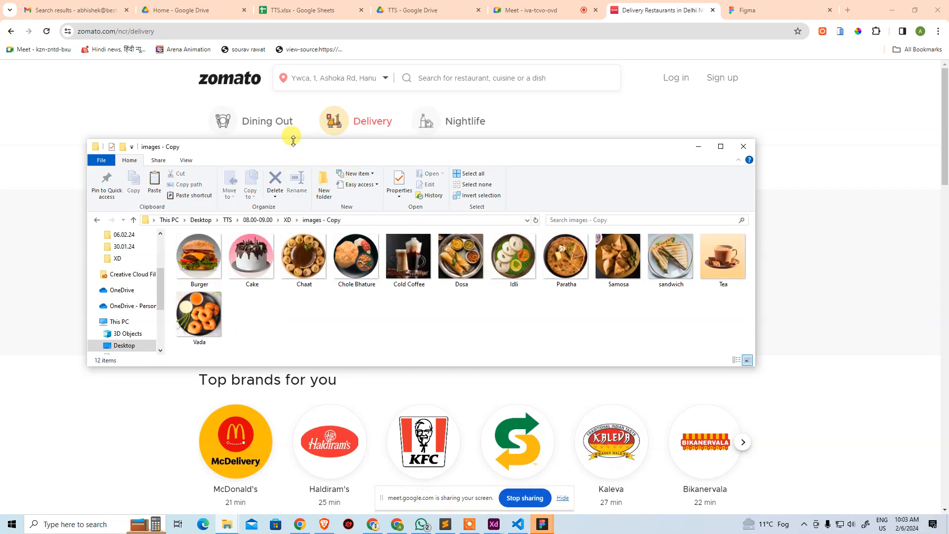
Rename the copied Chole Bhature, Paratha and sandwich images as 1, 2 and 3, keeping Zomato's carousel in view for the order.
{"action": "left_click_drag", "start_coordinate": [293, 141], "coordinate": [948, 119]}
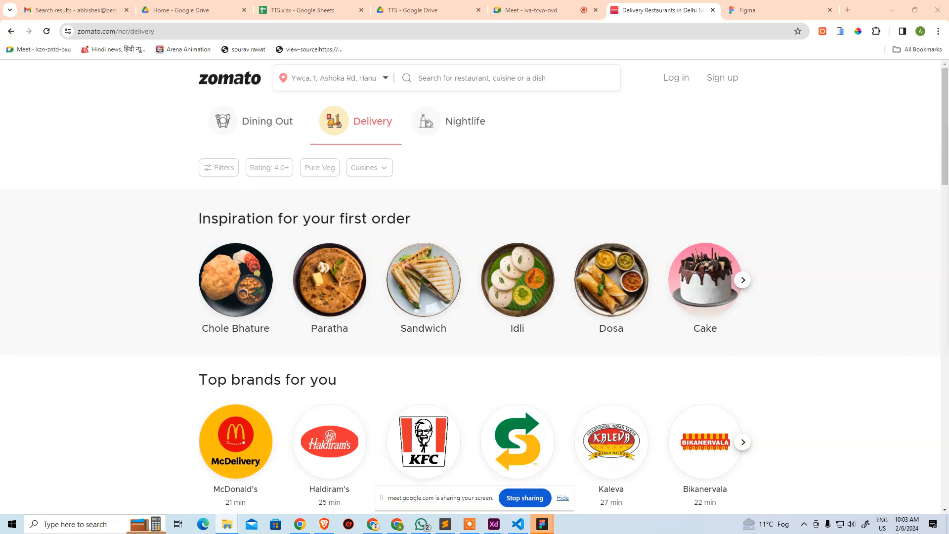
{"action": "left_click_drag", "start_coordinate": [948, 154], "coordinate": [644, 161]}
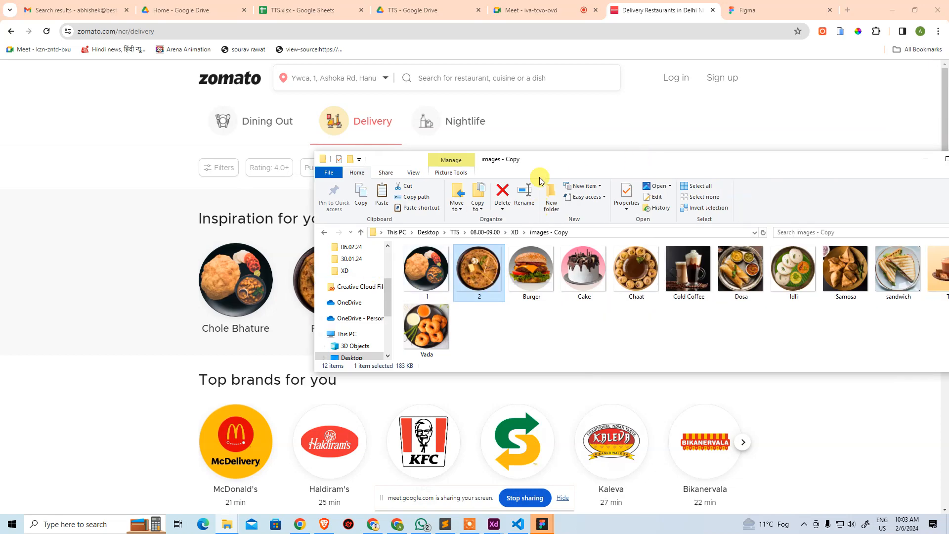
{"action": "left_click_drag", "start_coordinate": [546, 160], "coordinate": [443, 35]}
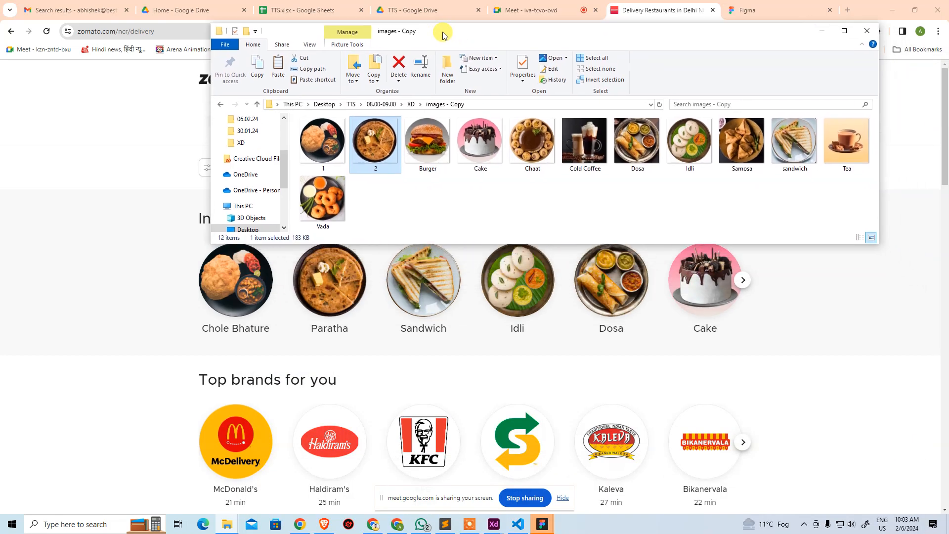
{"action": "left_click", "coordinate": [789, 150]}
{"action": "type", "text": "3"}
{"action": "key", "text": "Return"}
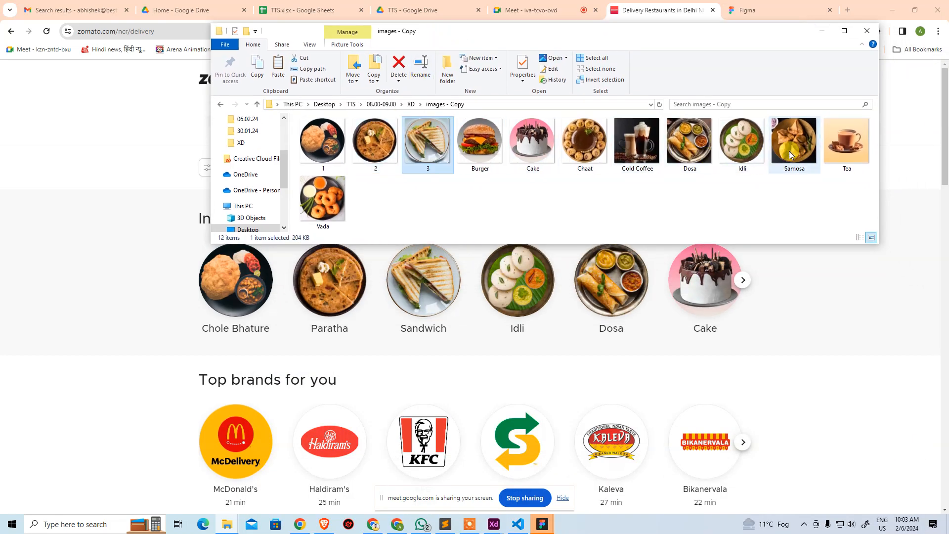
Rename the Idli image in the images - Copy folder as 4.
{"action": "key", "text": "Left"}
{"action": "key", "text": "Left"}
{"action": "key", "text": "Right"}
{"action": "key", "text": "Right"}
{"action": "key", "text": "Right"}
{"action": "key", "text": "Right"}
{"action": "key", "text": "Right"}
{"action": "key", "text": "Right"}
{"action": "key", "text": "Right"}
{"action": "key", "text": "Right"}
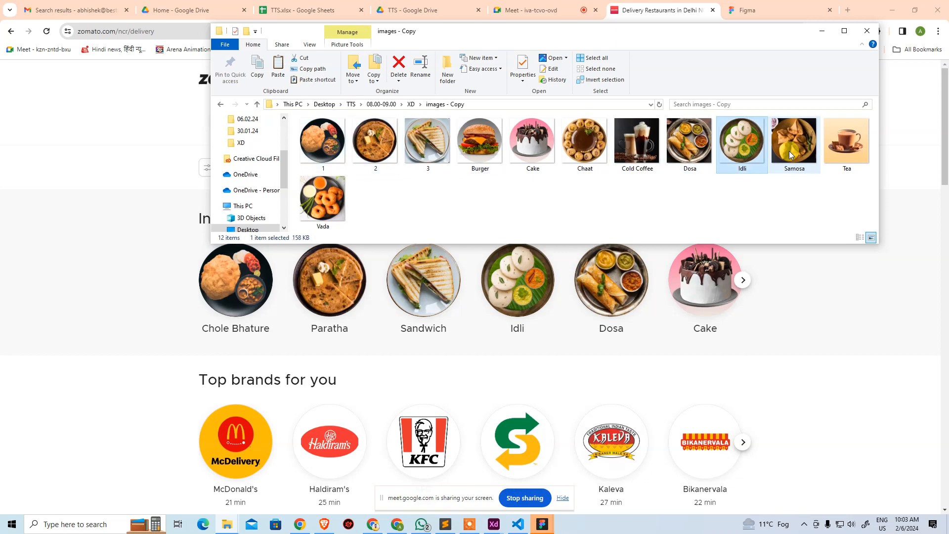
{"action": "key", "text": "F2"}
{"action": "type", "text": "4"}
{"action": "key", "text": "Return"}
Rename the Dosa image in the images - Copy folder as 5.
{"action": "key", "text": "Right"}
{"action": "key", "text": "Right"}
{"action": "key", "text": "Right"}
{"action": "key", "text": "Right"}
{"action": "key", "text": "Right"}
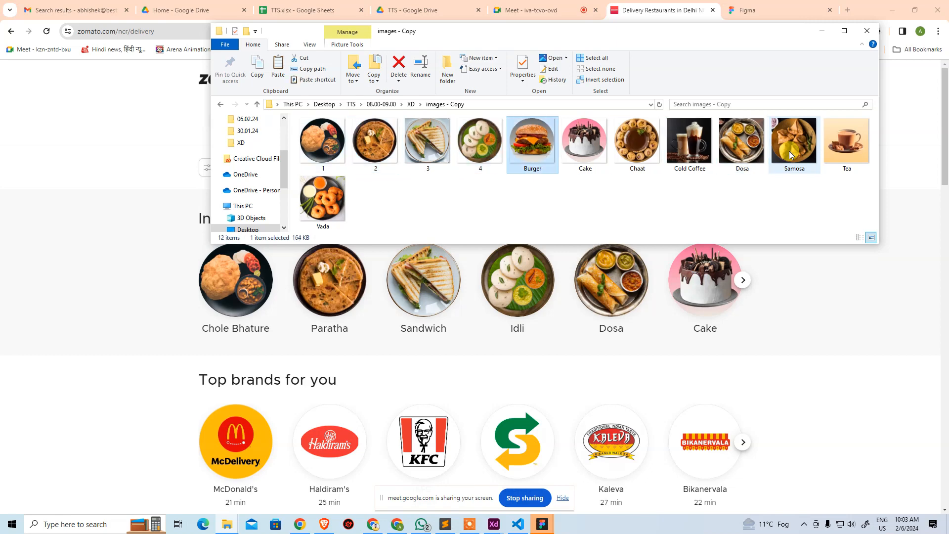
{"action": "key", "text": "F2"}
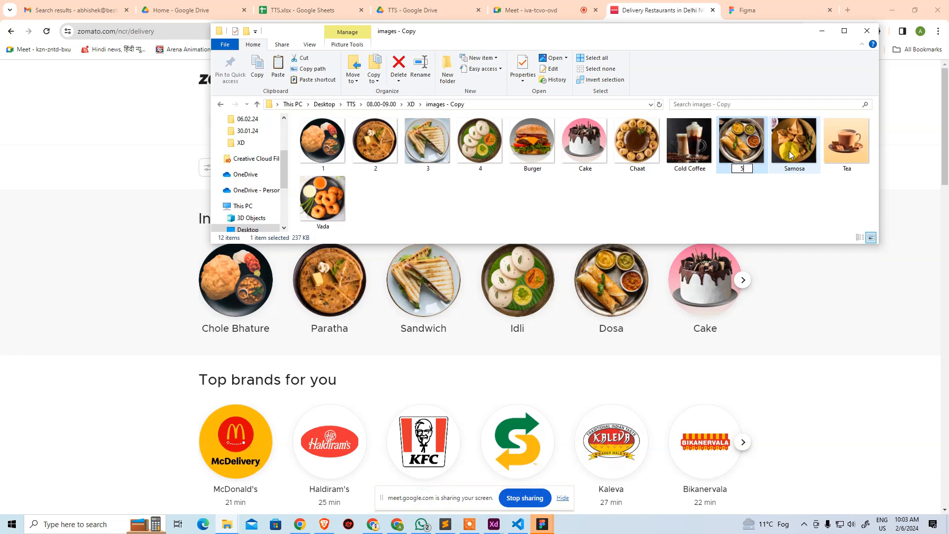
{"action": "key", "text": "Return"}
Rename the Cake image in the images - Copy folder as 6.
{"action": "key", "text": "Right"}
{"action": "key", "text": "Right"}
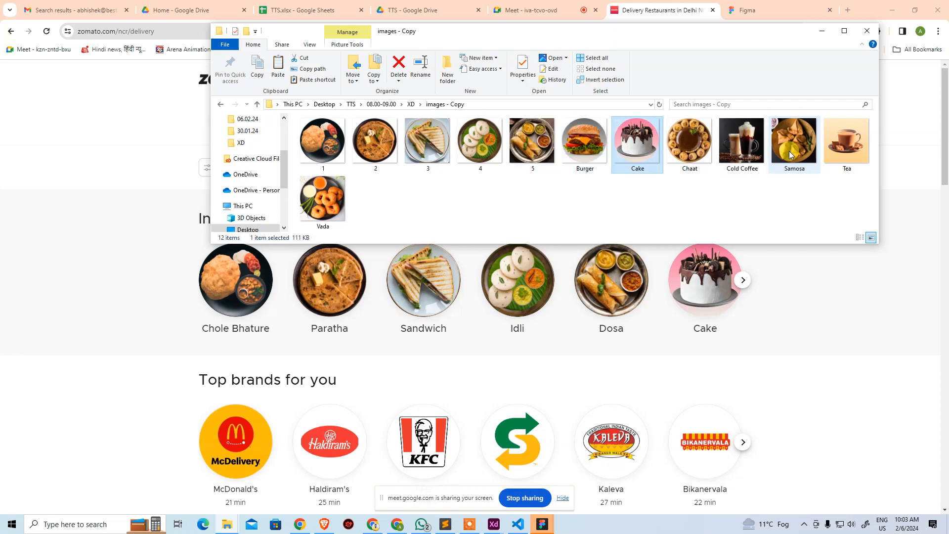
{"action": "key", "text": "F2"}
{"action": "type", "text": "6"}
{"action": "key", "text": "Return"}
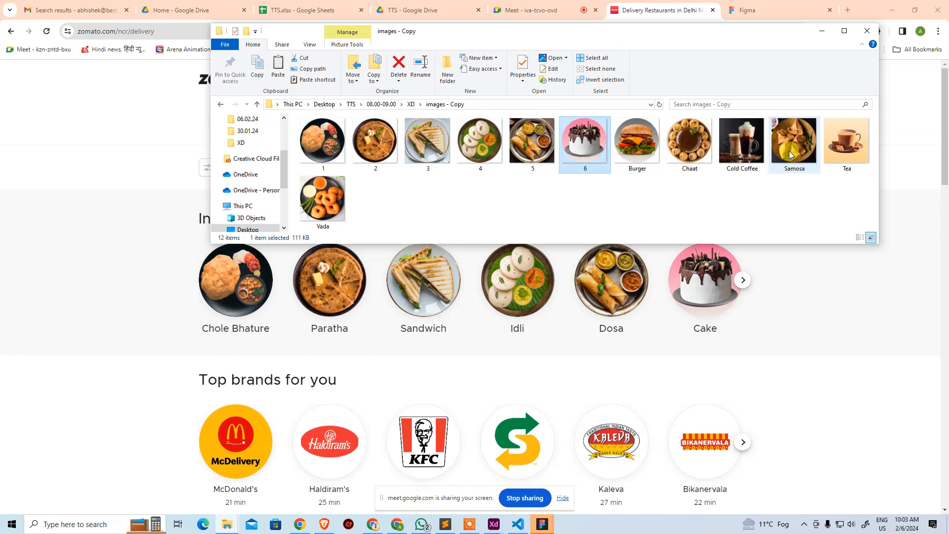
Rename the Vada image in the images - Copy folder as 7.
{"action": "key", "text": "Right"}
{"action": "key", "text": "Left"}
{"action": "key", "text": "Left"}
{"action": "key", "text": "Left"}
{"action": "key", "text": "Left"}
{"action": "key", "text": "Left"}
{"action": "key", "text": "Left"}
{"action": "key", "text": "Down"}
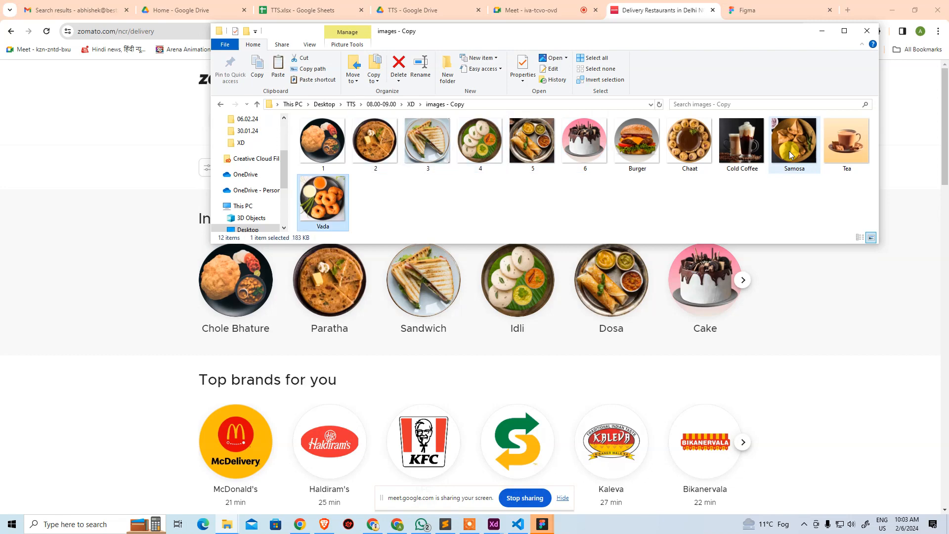
{"action": "key", "text": "F2"}
{"action": "type", "text": "7"}
{"action": "key", "text": "Return"}
Rename the Burger image in the images - Copy folder as 8.
{"action": "key", "text": "Down"}
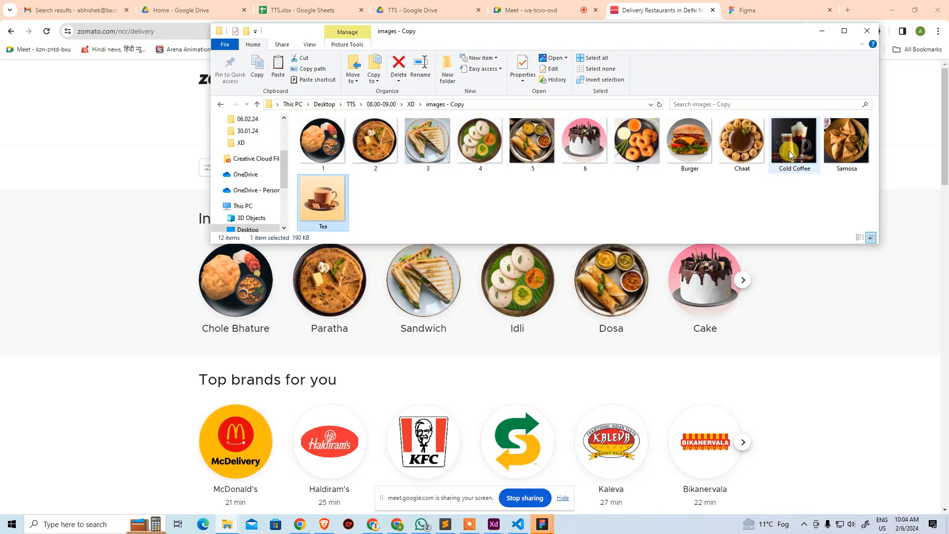
{"action": "key", "text": "Up"}
{"action": "key", "text": "Right"}
{"action": "key", "text": "Right"}
{"action": "key", "text": "Right"}
{"action": "key", "text": "Right"}
{"action": "key", "text": "Right"}
{"action": "key", "text": "Right"}
{"action": "key", "text": "Right"}
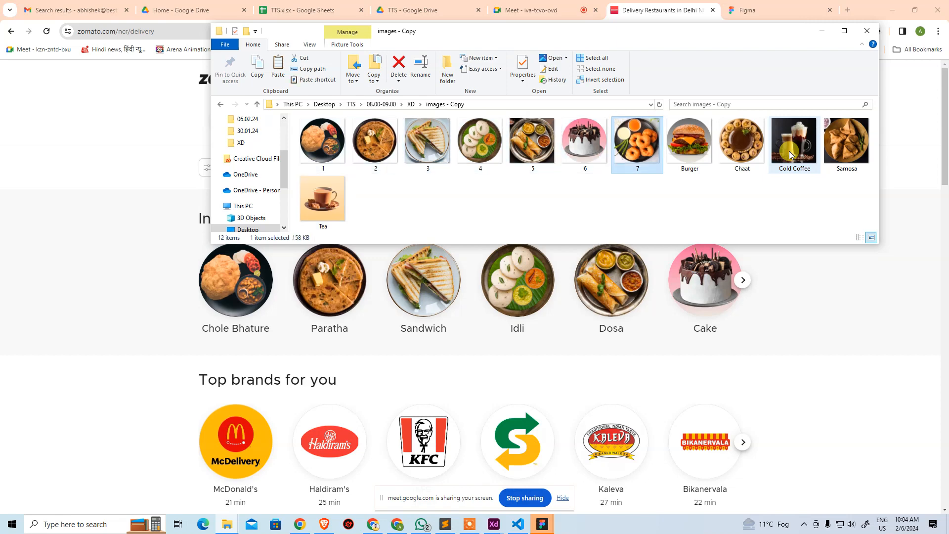
{"action": "key", "text": "F2"}
{"action": "type", "text": "8"}
{"action": "key", "text": "Return"}
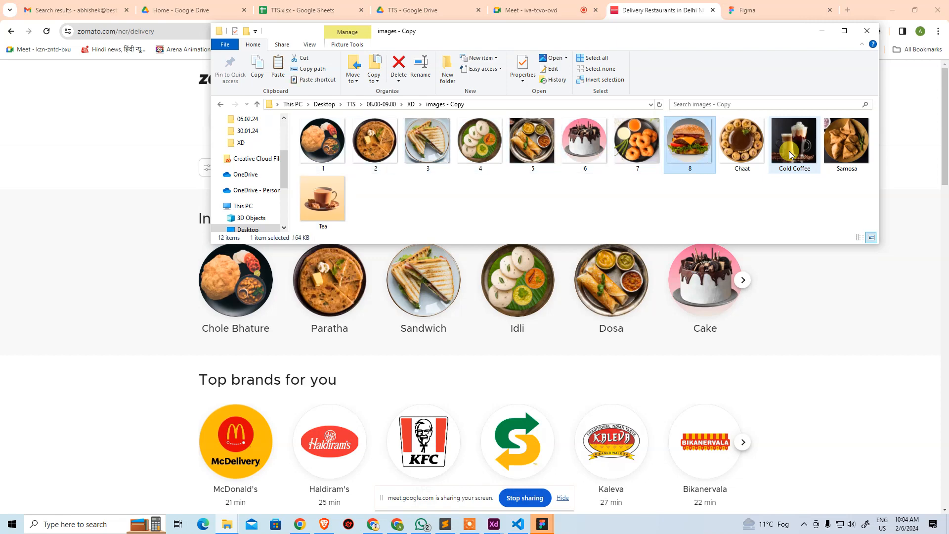
Rename the Tea image in the images - Copy folder as 9.
{"action": "key", "text": "Right"}
{"action": "key", "text": "Left"}
{"action": "key", "text": "Left"}
{"action": "key", "text": "Left"}
{"action": "key", "text": "Left"}
{"action": "key", "text": "Left"}
{"action": "key", "text": "Left"}
{"action": "key", "text": "Left"}
{"action": "key", "text": "Down"}
{"action": "key", "text": "Left"}
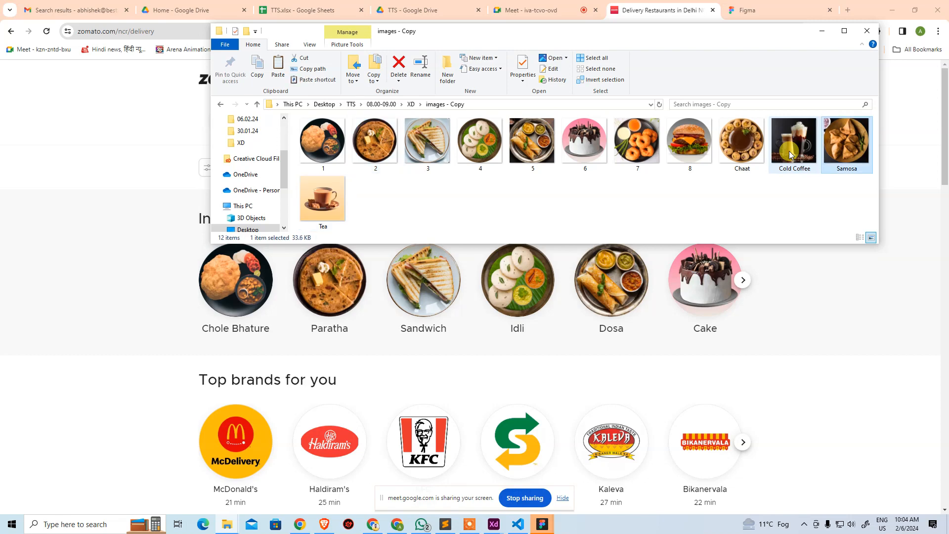
{"action": "key", "text": "Right"}
{"action": "key", "text": "F2"}
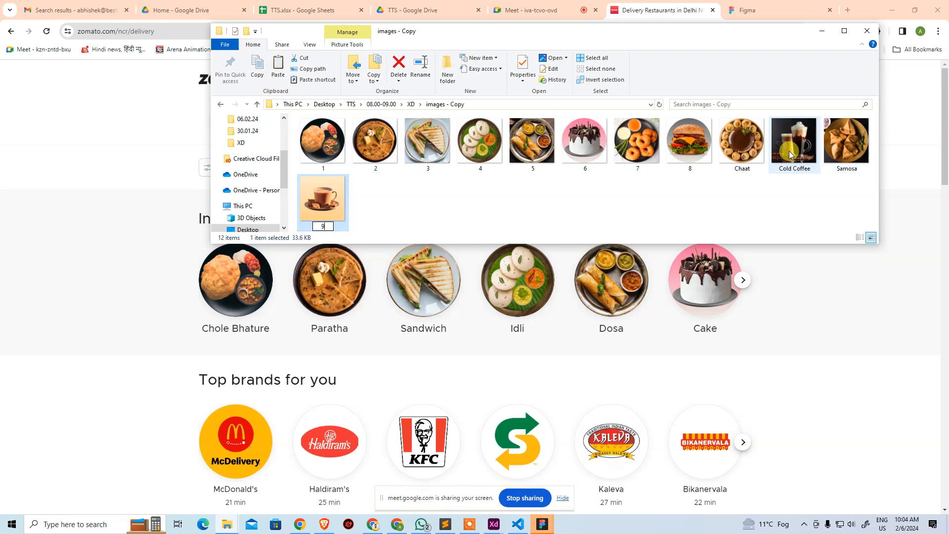
{"action": "key", "text": "Return"}
Rename the Samosa image in the images - Copy folder as 10.
{"action": "key", "text": "Right"}
{"action": "key", "text": "Down"}
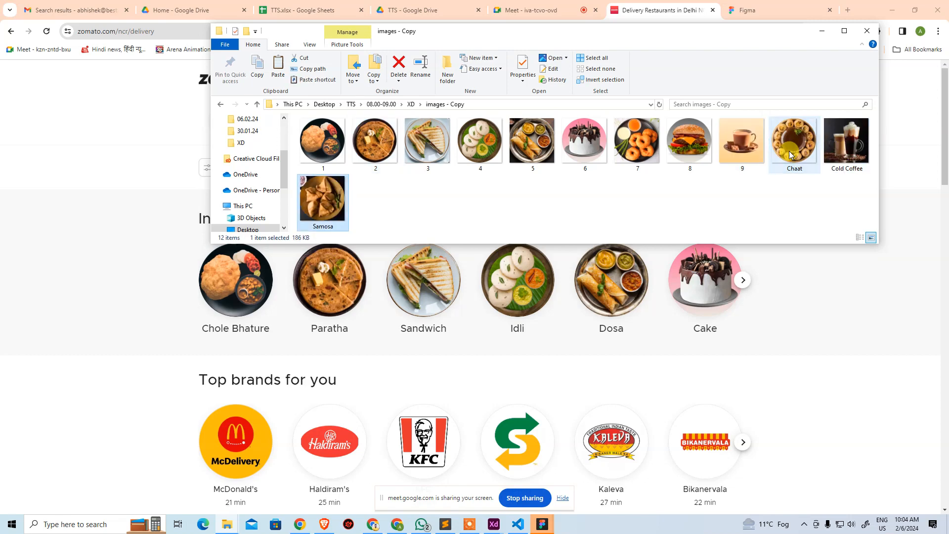
{"action": "key", "text": "Left"}
{"action": "key", "text": "Left"}
{"action": "key", "text": "Left"}
{"action": "key", "text": "Left"}
{"action": "key", "text": "Left"}
{"action": "key", "text": "Left"}
{"action": "key", "text": "Left"}
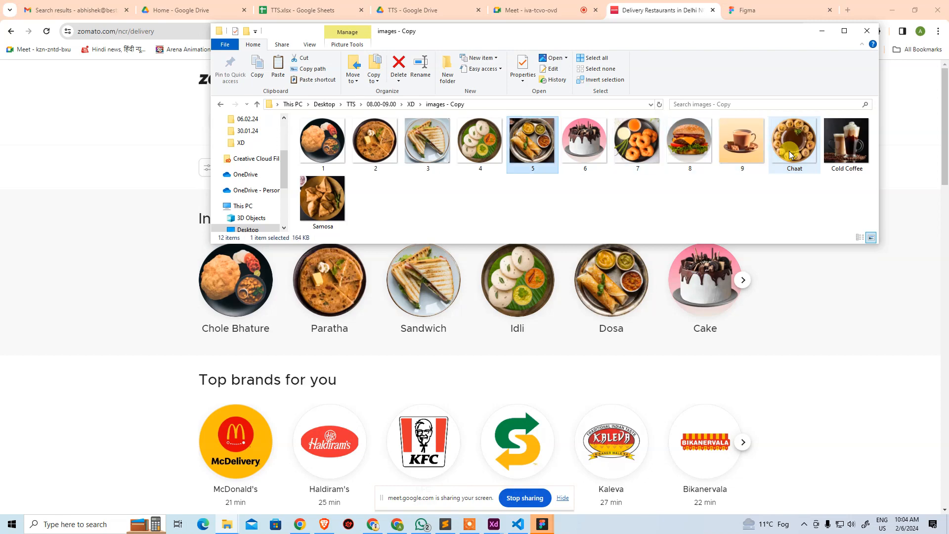
{"action": "key", "text": "Left"}
{"action": "key", "text": "Left"}
{"action": "key", "text": "Left"}
{"action": "key", "text": "Left"}
{"action": "key", "text": "Down"}
{"action": "key", "text": "F2"}
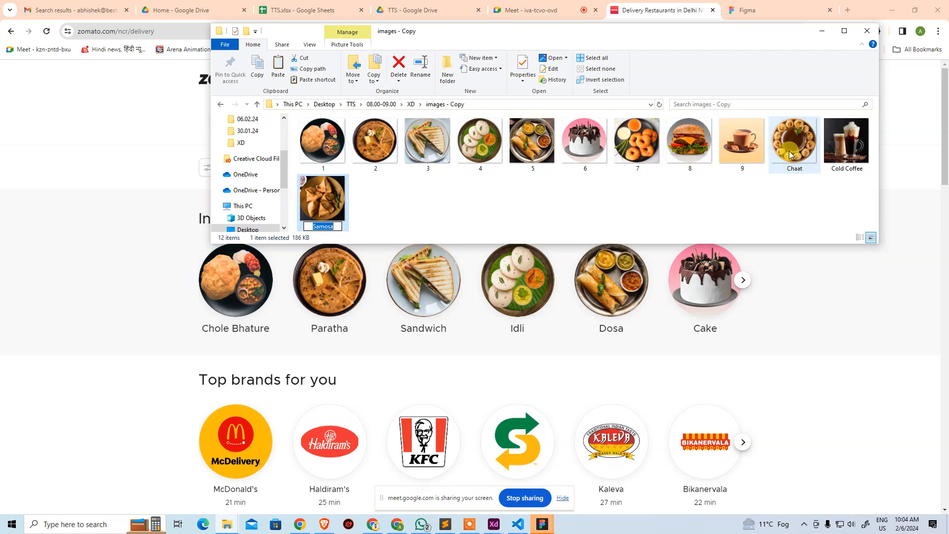
{"action": "type", "text": "10"}
{"action": "key", "text": "Return"}
Rename the Chaat image in the images - Copy folder as 11.
{"action": "key", "text": "Right"}
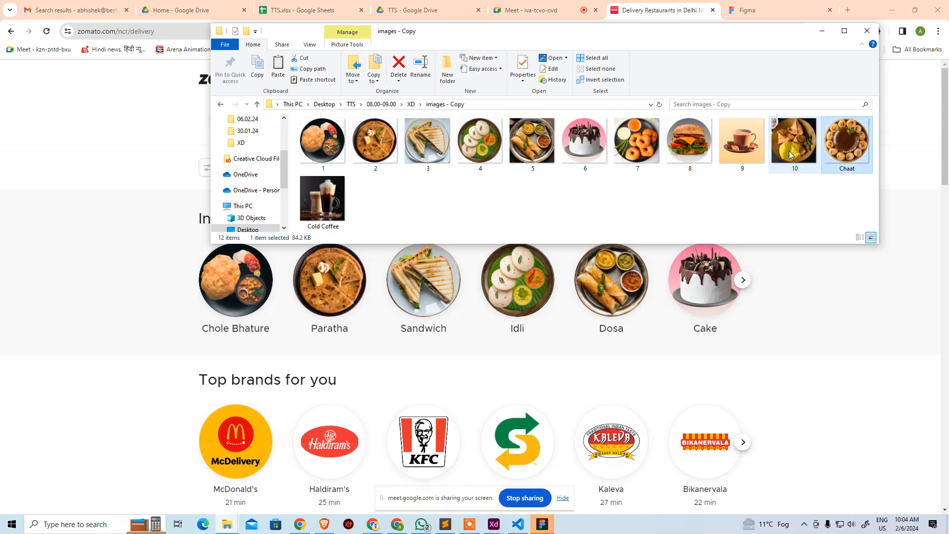
{"action": "key", "text": "F2"}
{"action": "type", "text": "11"}
{"action": "key", "text": "Return"}
Rename the Cold Coffee image in the images - Copy folder as 12.
{"action": "key", "text": "Right"}
{"action": "key", "text": "F2"}
{"action": "type", "text": "12"}
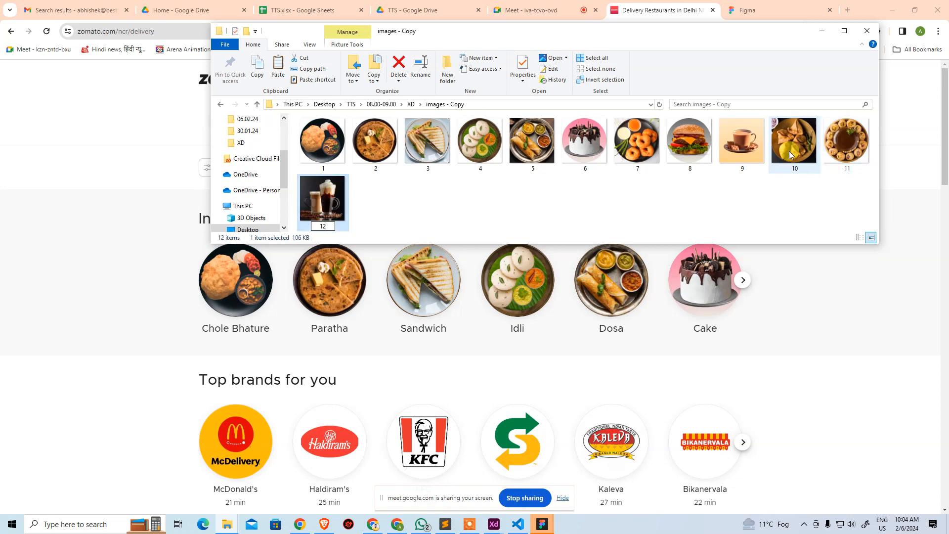
{"action": "key", "text": "Return"}
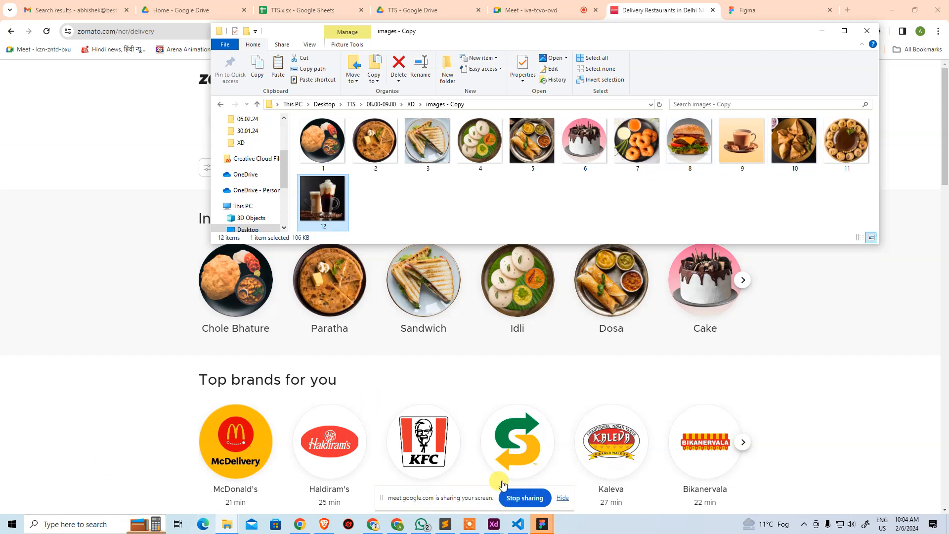
Switch to the Adobe XD document containing the circle repeat grid and select the first circle inside the grid.
{"action": "left_click", "coordinate": [494, 524]}
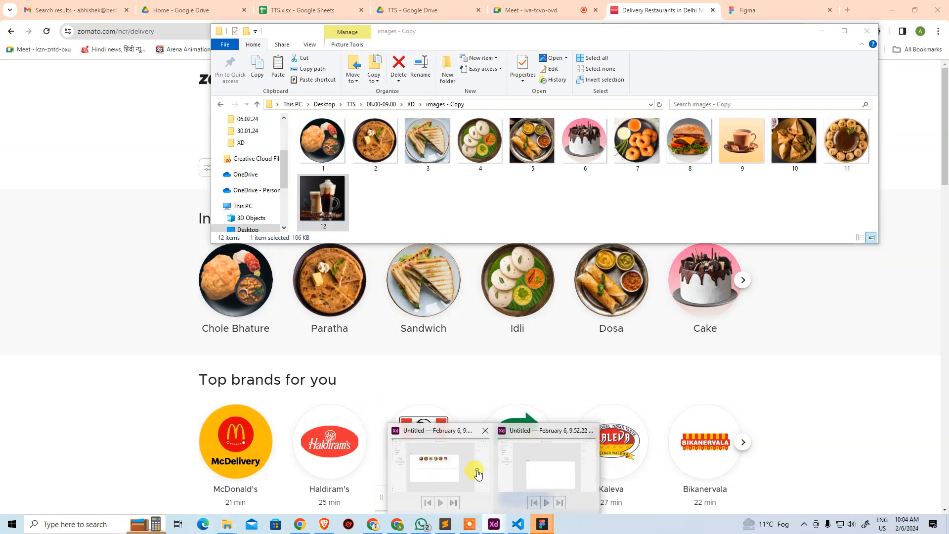
{"action": "left_click", "coordinate": [478, 474]}
{"action": "left_click", "coordinate": [299, 266]}
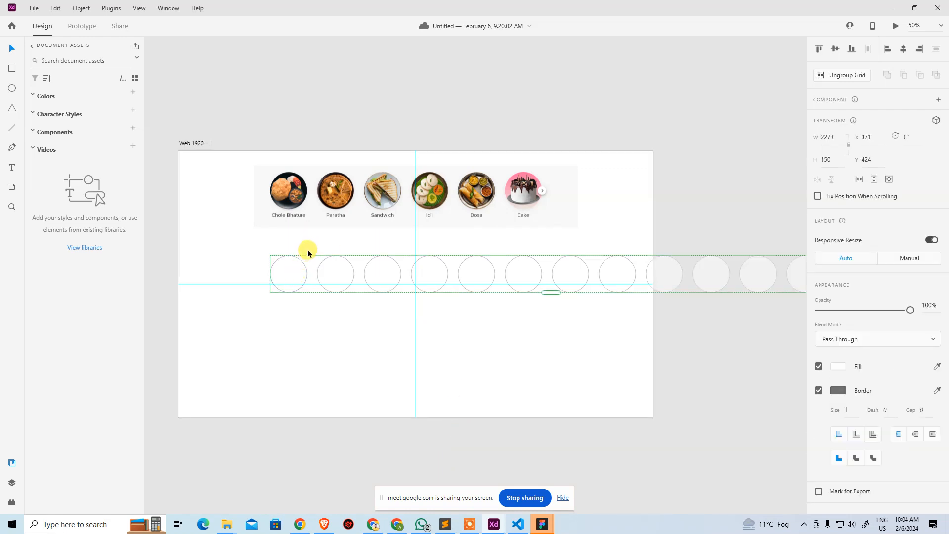
{"action": "double_click", "coordinate": [294, 271]}
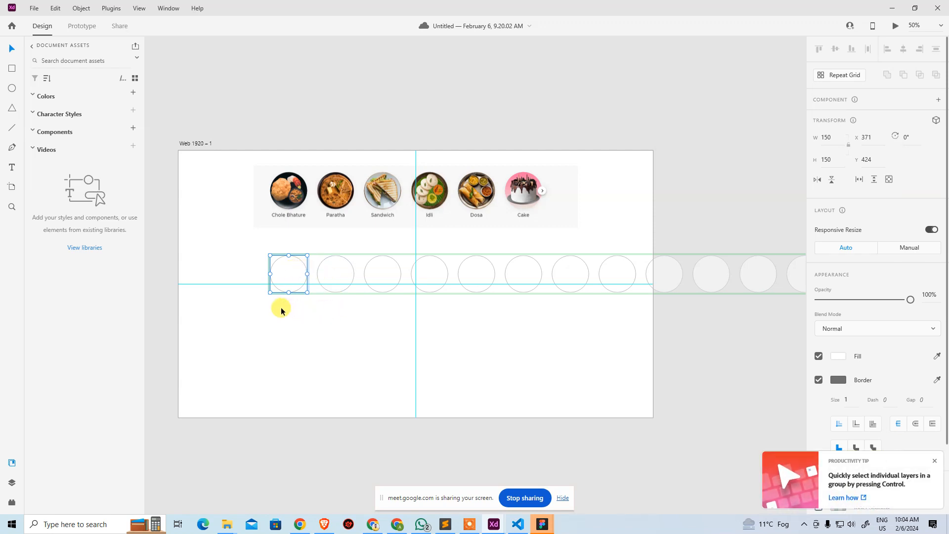
Try shrinking the first circle of the repeat grid to about 121 by 116, and undo the resize.
{"action": "left_click", "coordinate": [303, 295]}
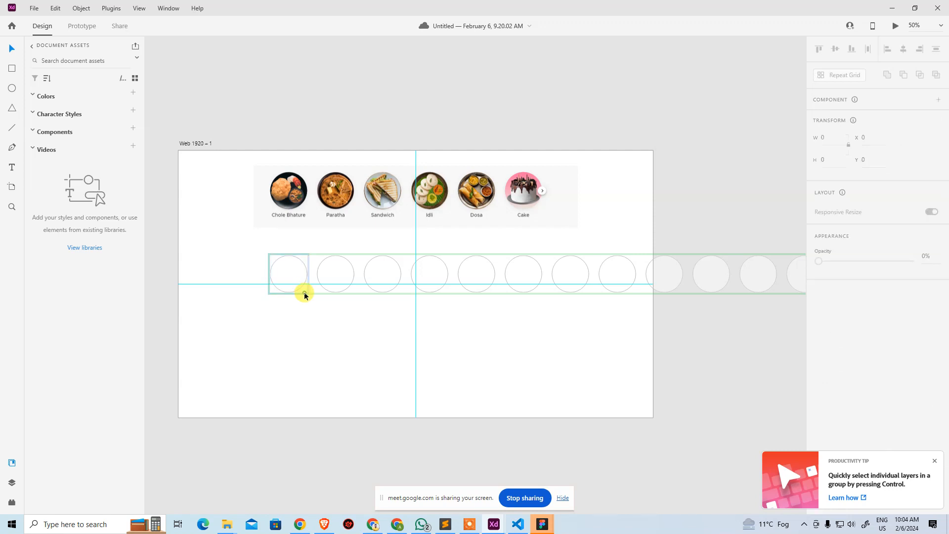
{"action": "left_click", "coordinate": [292, 279]}
{"action": "double_click", "coordinate": [292, 278]}
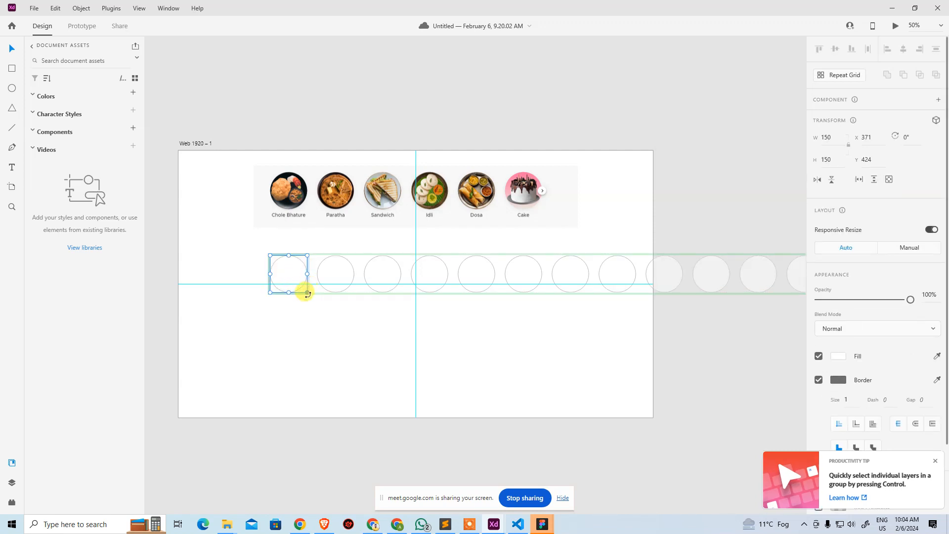
{"action": "left_click_drag", "start_coordinate": [304, 287], "coordinate": [300, 285]}
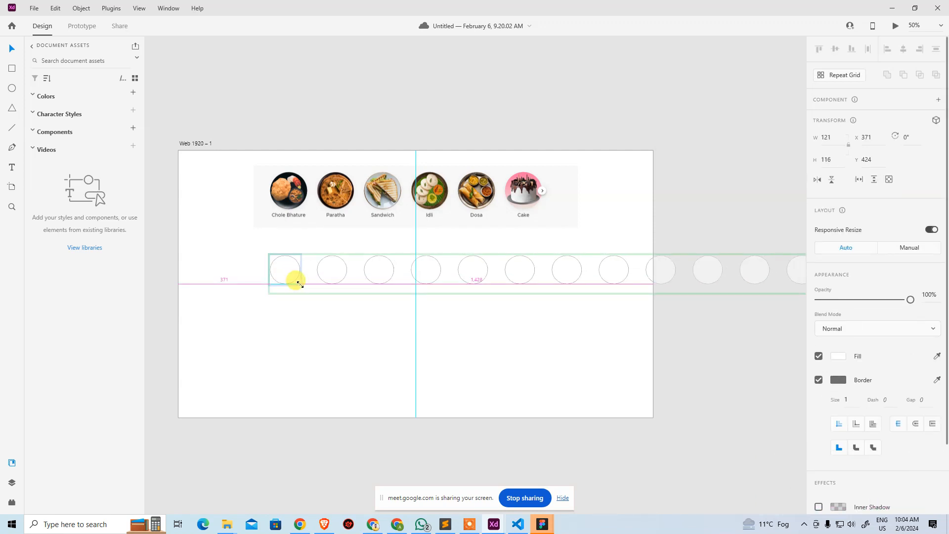
{"action": "key", "text": "ctrl+z"}
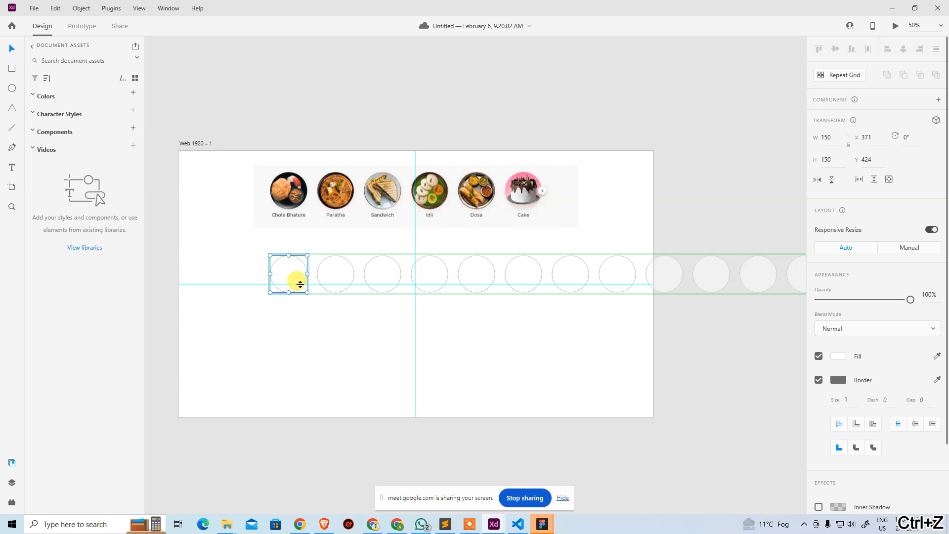
Add a text label reading Demo inside the first cell of the repeat grid.
{"action": "left_click", "coordinate": [296, 316]}
{"action": "key", "text": "ctrl+space"}
{"action": "left_click", "coordinate": [294, 299]}
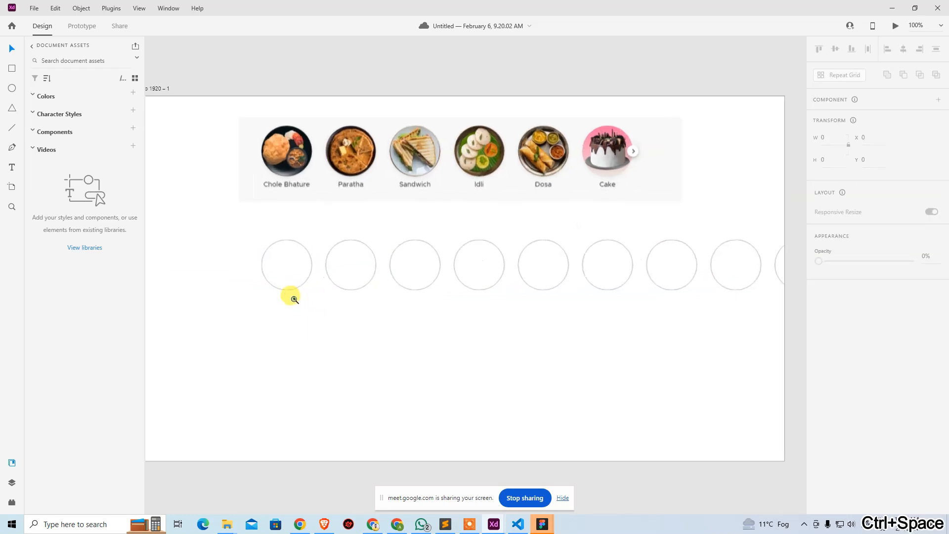
{"action": "left_click", "coordinate": [293, 264]}
{"action": "double_click", "coordinate": [300, 256]}
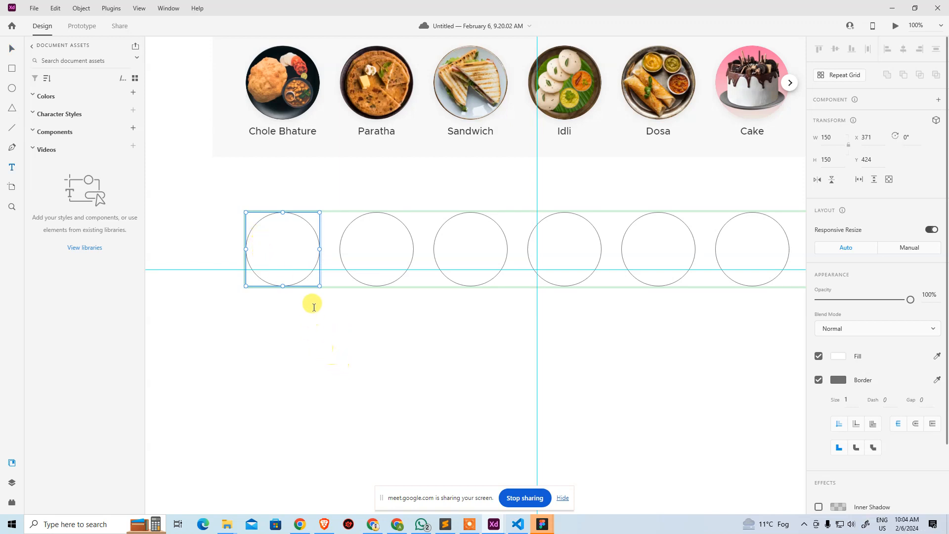
{"action": "key", "text": "t"}
{"action": "left_click", "coordinate": [328, 280]}
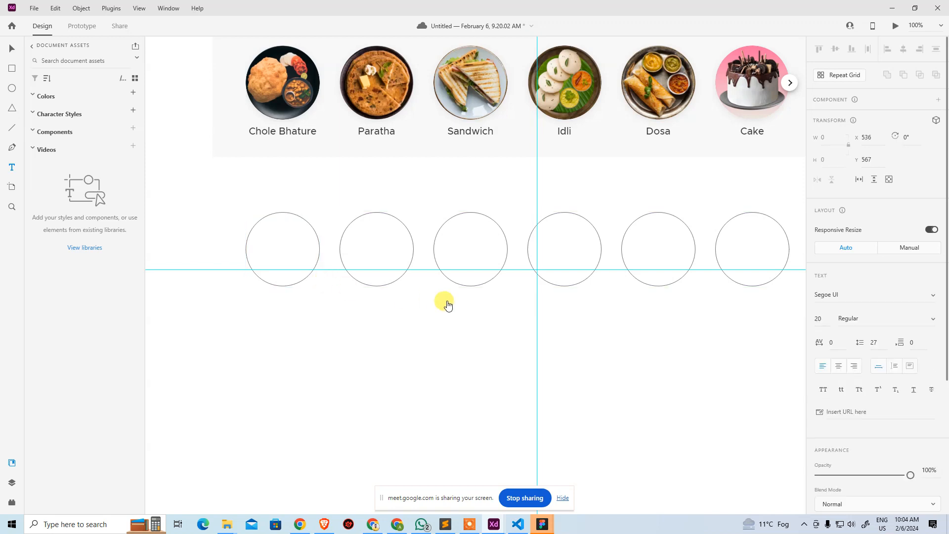
{"action": "type", "text": "Demo"}
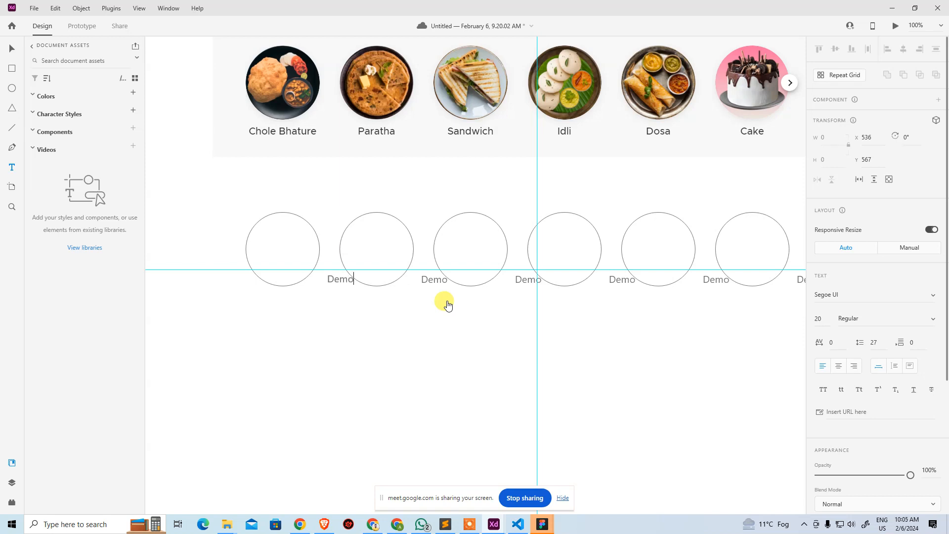
{"action": "left_click", "coordinate": [12, 48]}
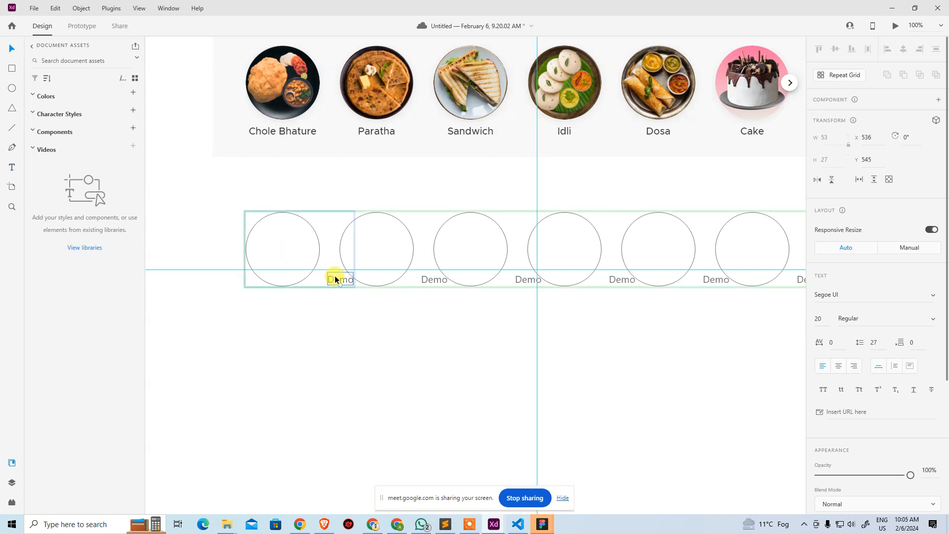
Move the Demo label under the first circle, centred on it, and extend the repeat grid's height to about 177.
{"action": "left_click_drag", "start_coordinate": [334, 281], "coordinate": [279, 287]}
{"action": "left_click", "coordinate": [354, 324]}
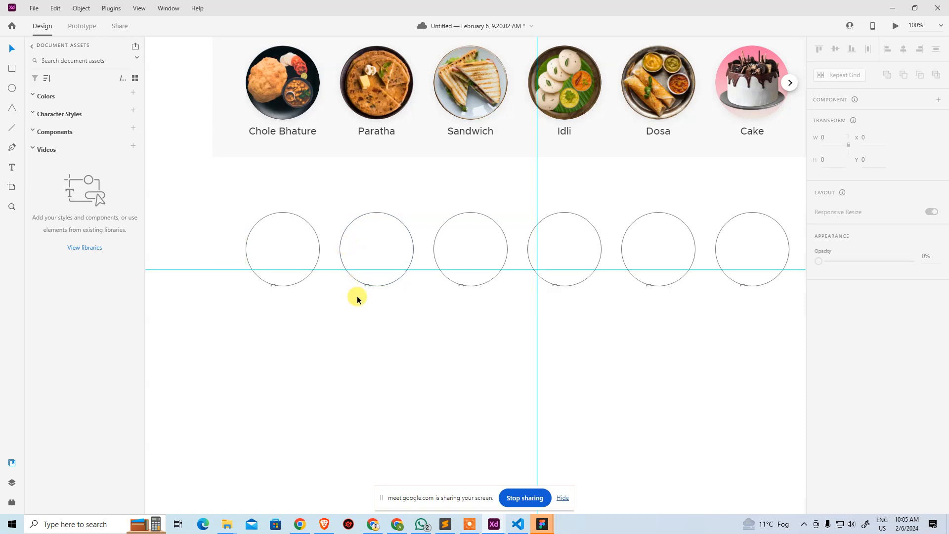
{"action": "left_click", "coordinate": [466, 289]}
{"action": "key", "text": "ctrl+minus"}
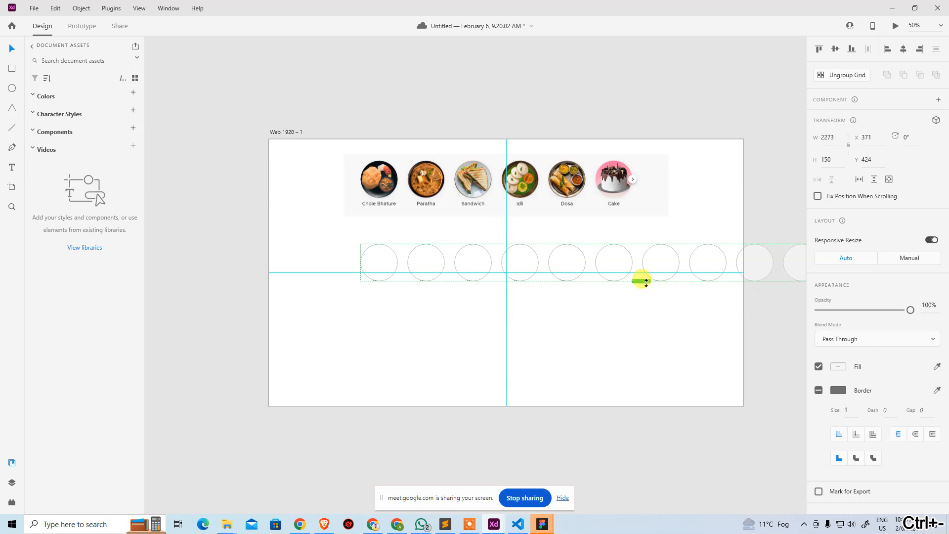
{"action": "left_click_drag", "start_coordinate": [646, 282], "coordinate": [646, 287]}
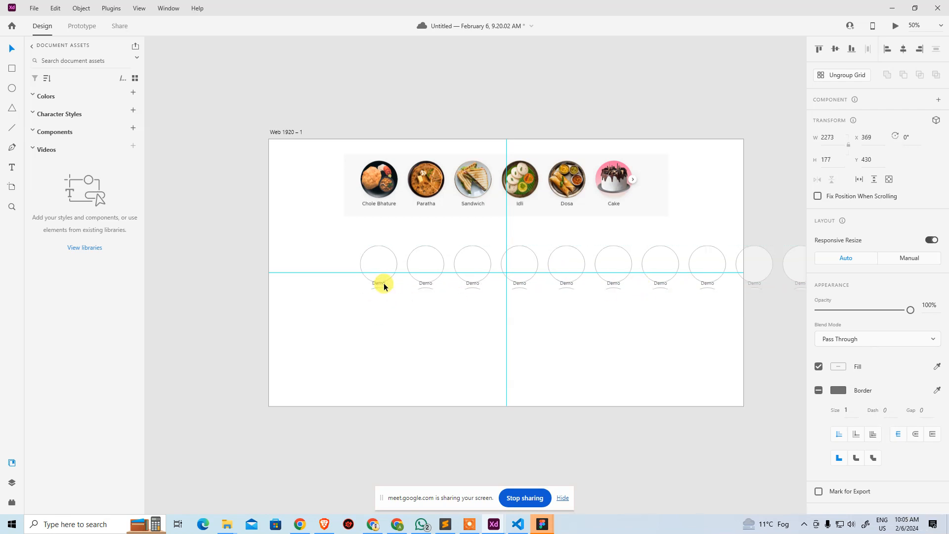
Nudge the Demo label in the first grid cell down to Y 583.
{"action": "double_click", "coordinate": [383, 283]}
{"action": "key", "text": "Down"}
{"action": "key", "text": "Down"}
{"action": "key", "text": "Down"}
{"action": "key", "text": "Down"}
{"action": "key", "text": "Down"}
{"action": "key", "text": "Down"}
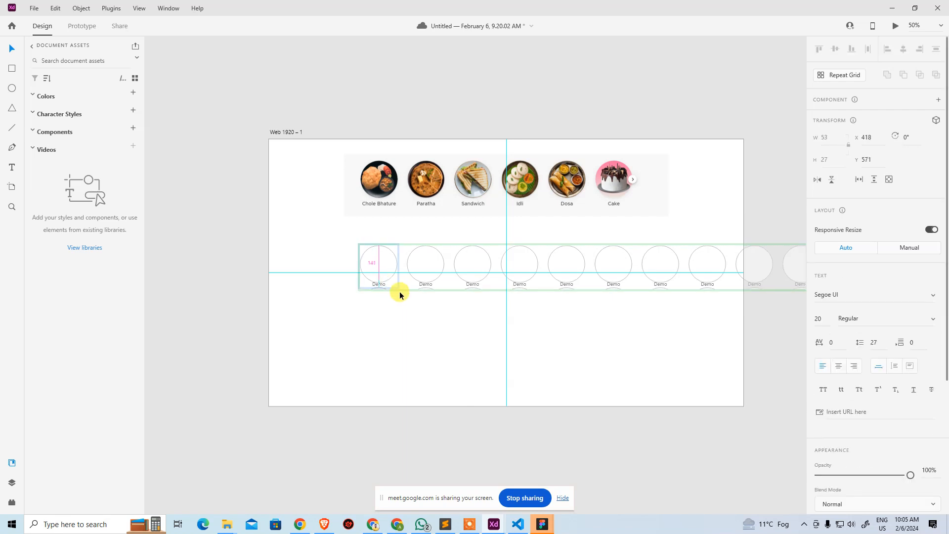
{"action": "key", "text": "Down"}
{"action": "key", "text": "Down"}
{"action": "key", "text": "Down"}
{"action": "key", "text": "Down"}
{"action": "key", "text": "Down"}
{"action": "key", "text": "Down"}
{"action": "key", "text": "Down"}
{"action": "key", "text": "Down"}
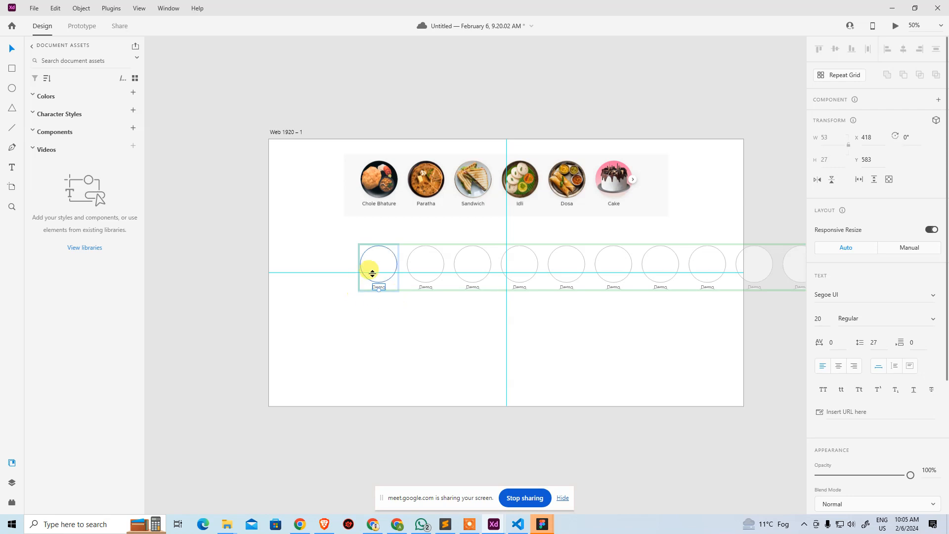
Centre-align the text of the Demo label in the first grid cell.
{"action": "left_click", "coordinate": [376, 271]}
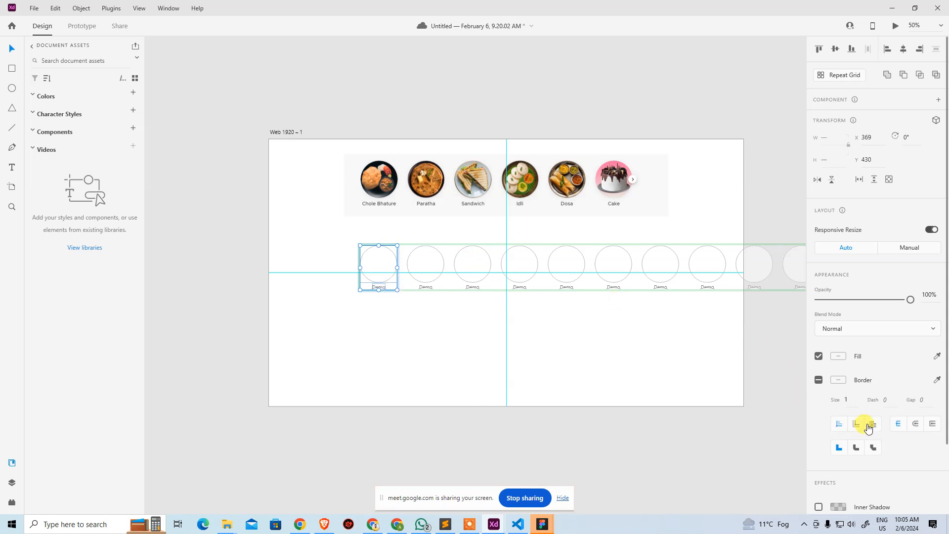
{"action": "scroll", "coordinate": [870, 426], "scroll_direction": "down", "scroll_amount": 2}
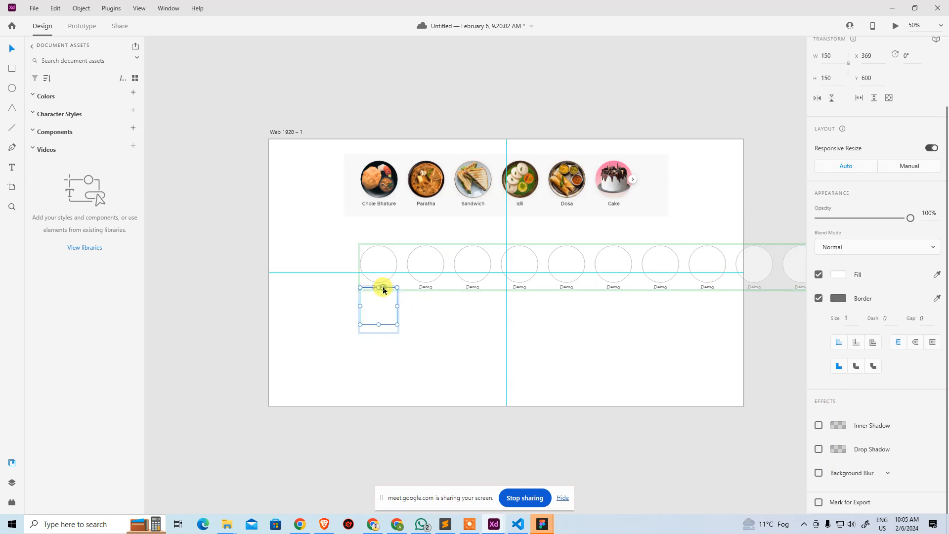
{"action": "double_click", "coordinate": [383, 288]}
{"action": "double_click", "coordinate": [382, 287]}
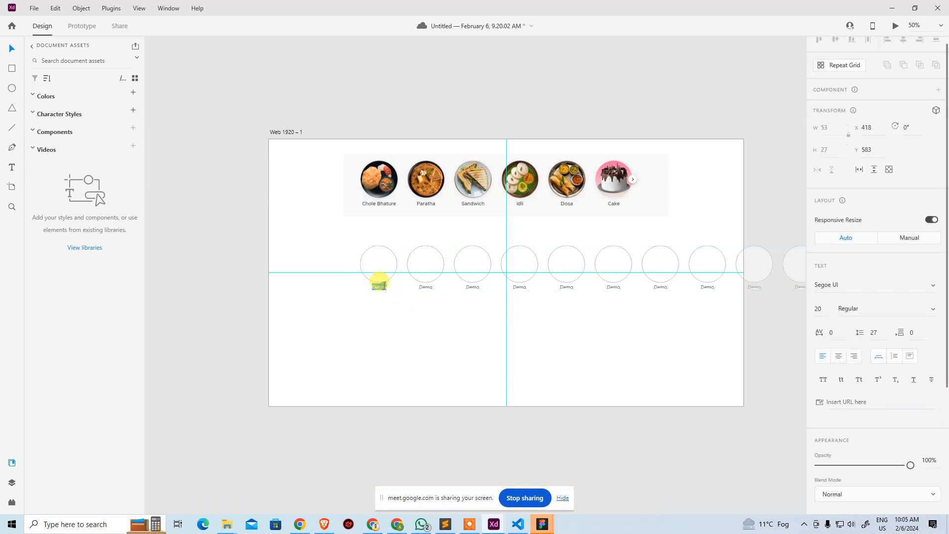
{"action": "left_click", "coordinate": [839, 356]}
{"action": "left_click", "coordinate": [12, 49]}
{"action": "left_click", "coordinate": [364, 320]}
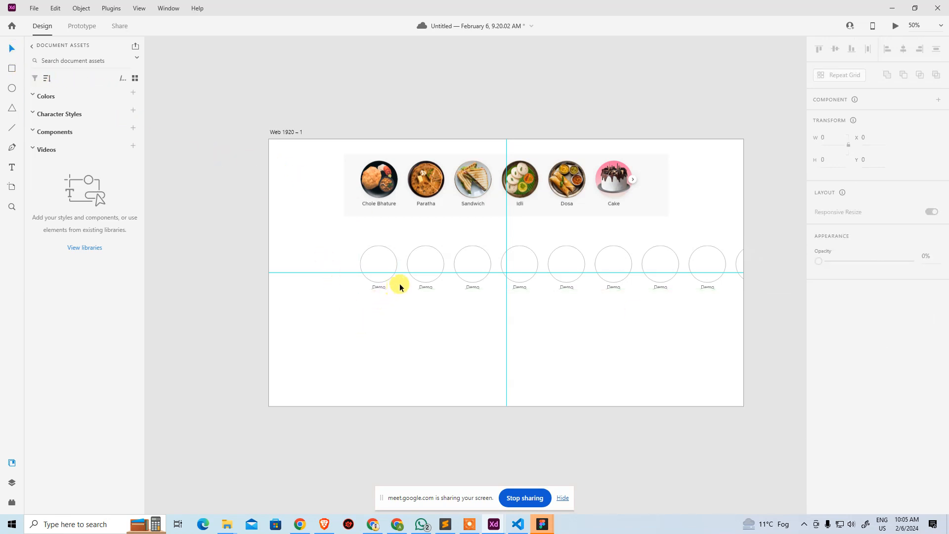
Extend the repeat grid's height to about 197 so the full Demo labels fit without a second row.
{"action": "left_click", "coordinate": [414, 280]}
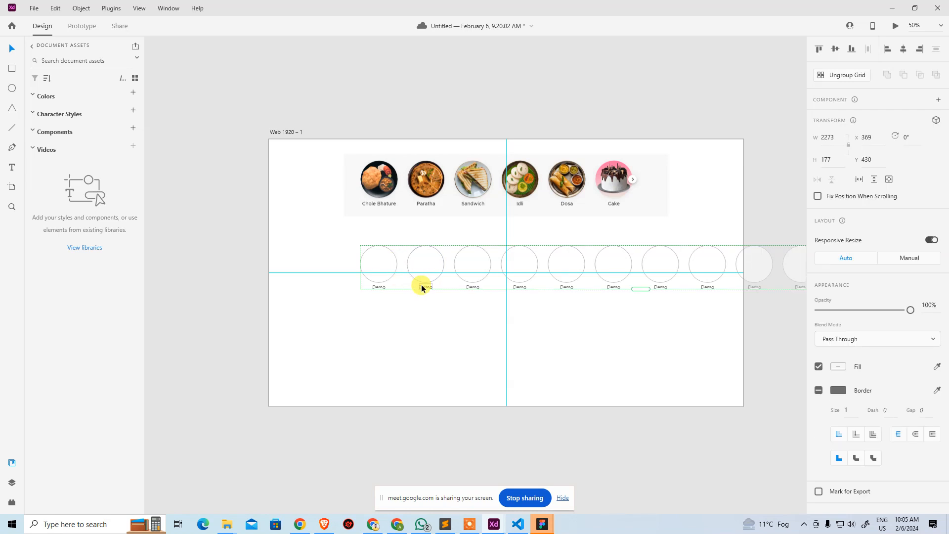
{"action": "left_click_drag", "start_coordinate": [421, 289], "coordinate": [421, 296]}
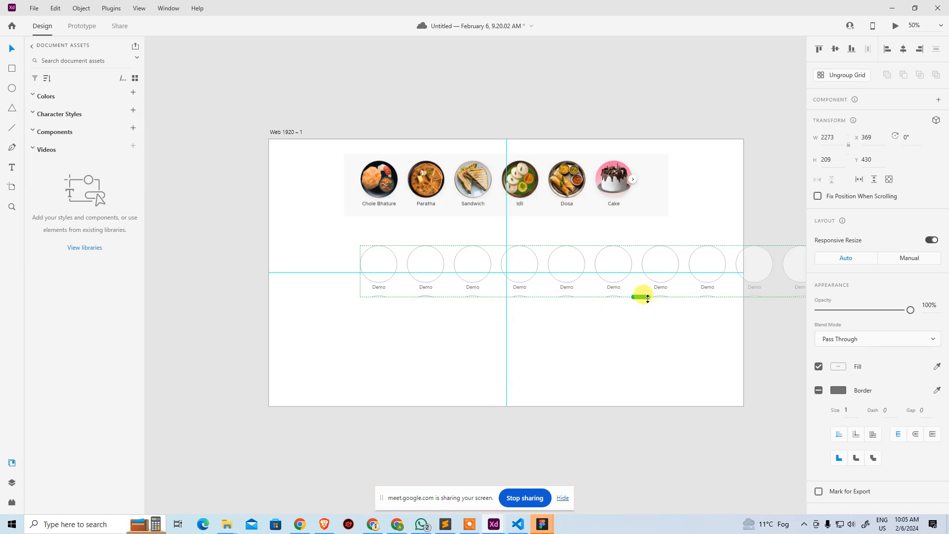
{"action": "left_click_drag", "start_coordinate": [647, 297], "coordinate": [647, 294]}
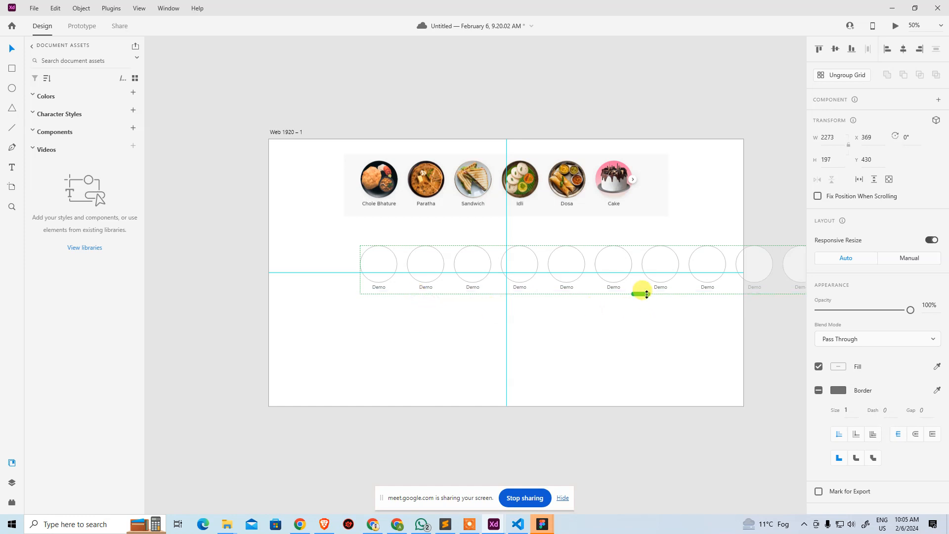
Increase the gap under the first circle by moving its Demo label down to Y 593.
{"action": "double_click", "coordinate": [376, 288]}
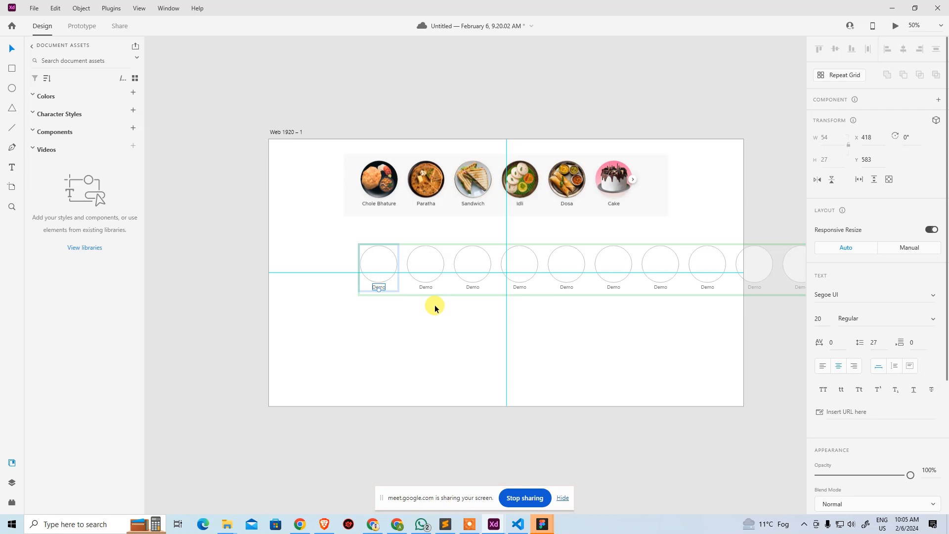
{"action": "key", "text": "shift+Down"}
{"action": "key", "text": "shift+Down"}
{"action": "key", "text": "shift+Down"}
{"action": "key", "text": "shift+Up"}
{"action": "key", "text": "shift+Up"}
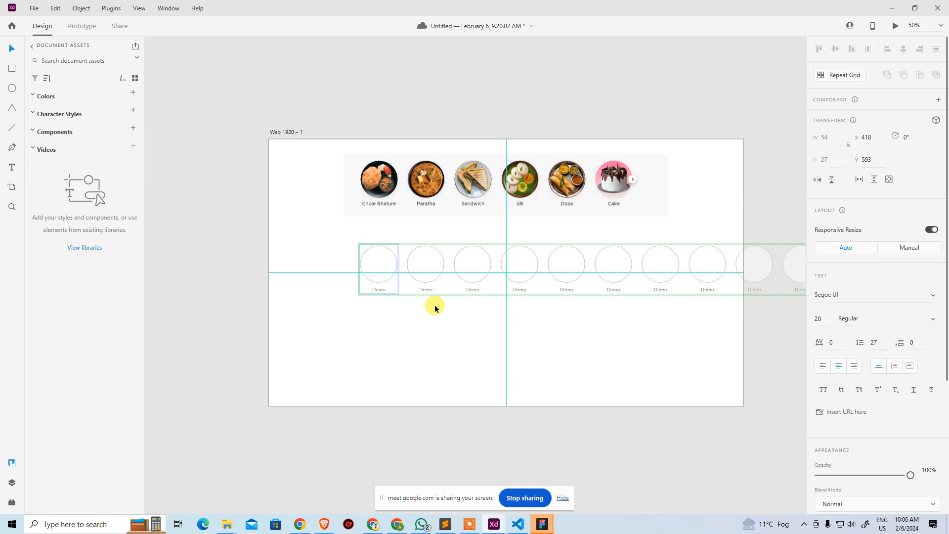
{"action": "left_click", "coordinate": [492, 328]}
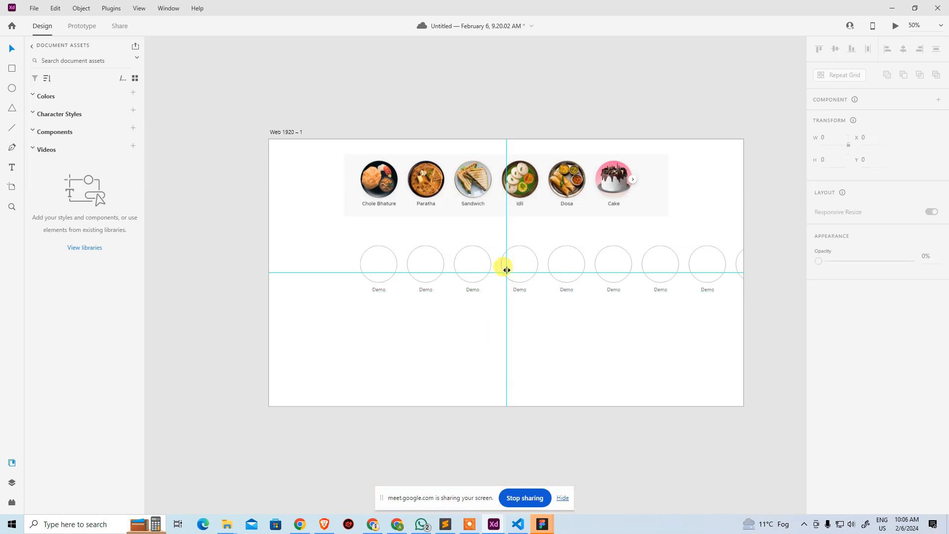
Move the repeat grid lower and closer to the artboard's left edge, and switch to the images - Copy folder in File Explorer.
{"action": "left_click_drag", "start_coordinate": [518, 282], "coordinate": [465, 288]}
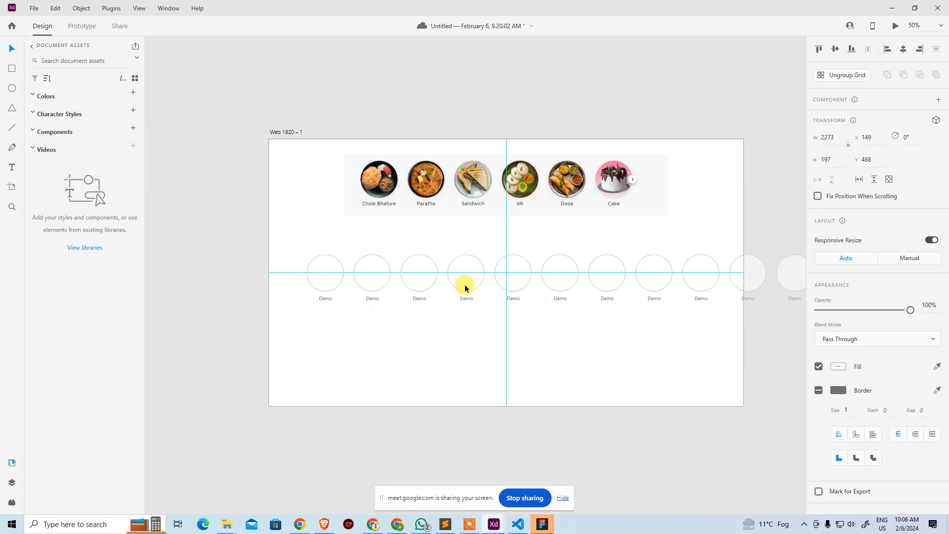
{"action": "left_click", "coordinate": [580, 346]}
{"action": "key", "text": "alt+Tab"}
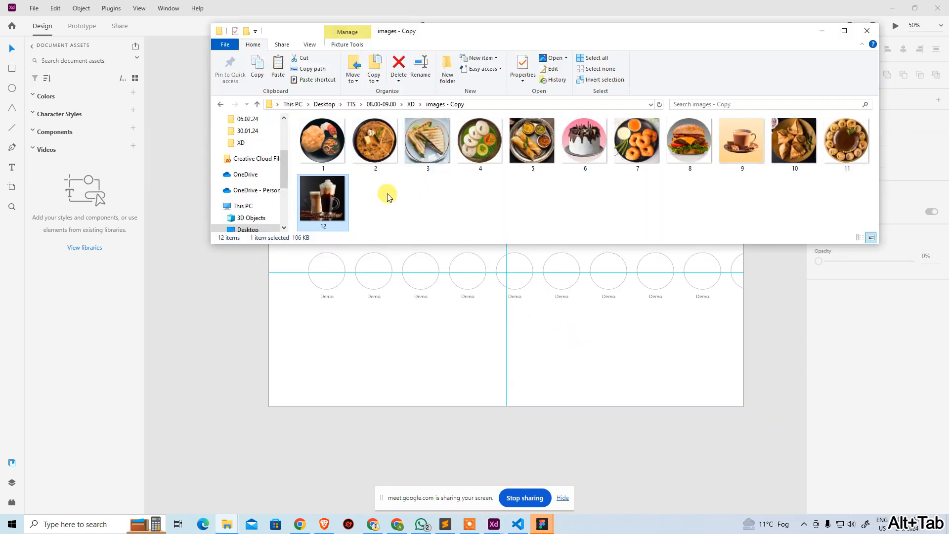
Fill the repeat grid's circles with all twelve numbered images from the images - Copy folder.
{"action": "key", "text": "ctrl+a"}
{"action": "left_click_drag", "start_coordinate": [330, 153], "coordinate": [333, 264]}
{"action": "key", "text": "alt+Tab"}
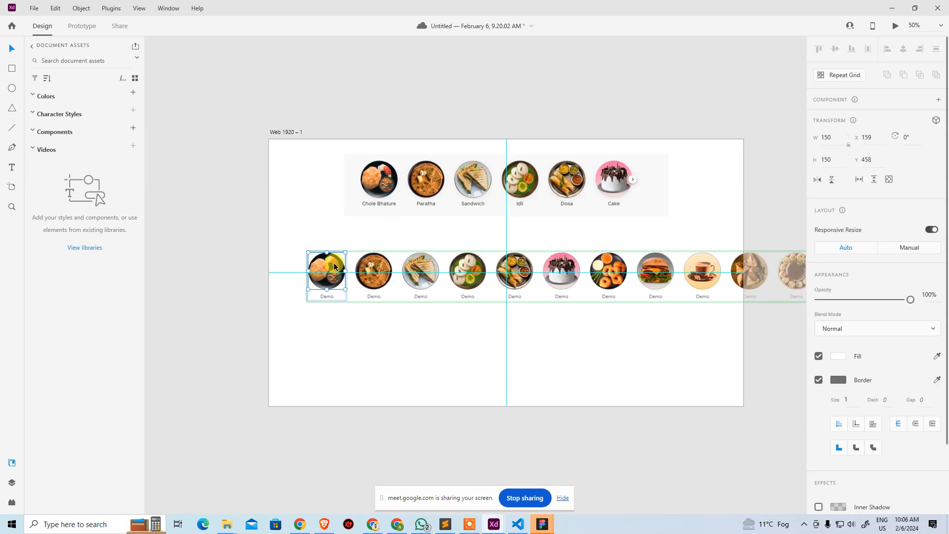
{"action": "left_click", "coordinate": [419, 331]}
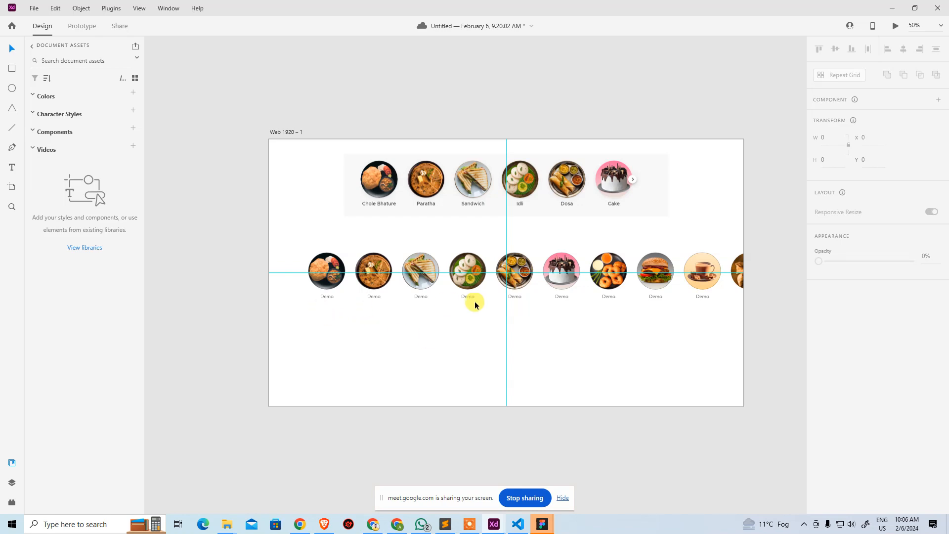
Replace the grid's Demo labels with the food names from the Menu Items text file in the XD folder.
{"action": "key", "text": "alt+Tab"}
{"action": "left_click", "coordinate": [443, 211]}
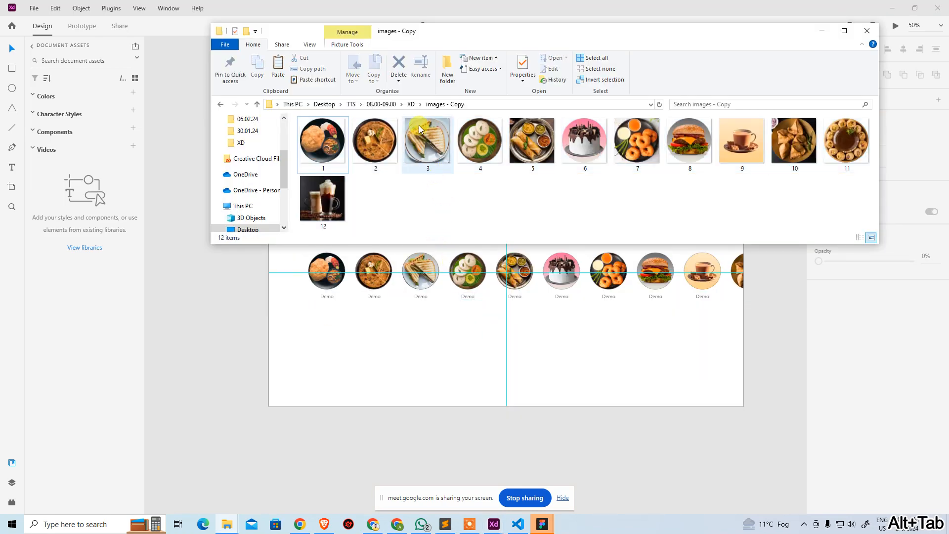
{"action": "left_click", "coordinate": [410, 104]}
{"action": "left_click", "coordinate": [423, 200]}
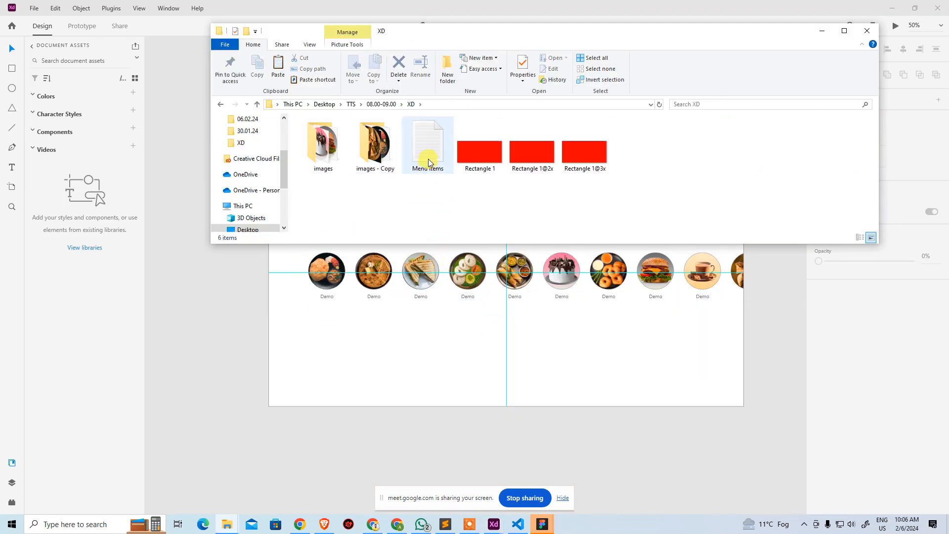
{"action": "left_click_drag", "start_coordinate": [427, 149], "coordinate": [328, 296]}
{"action": "key", "text": "alt+Tab"}
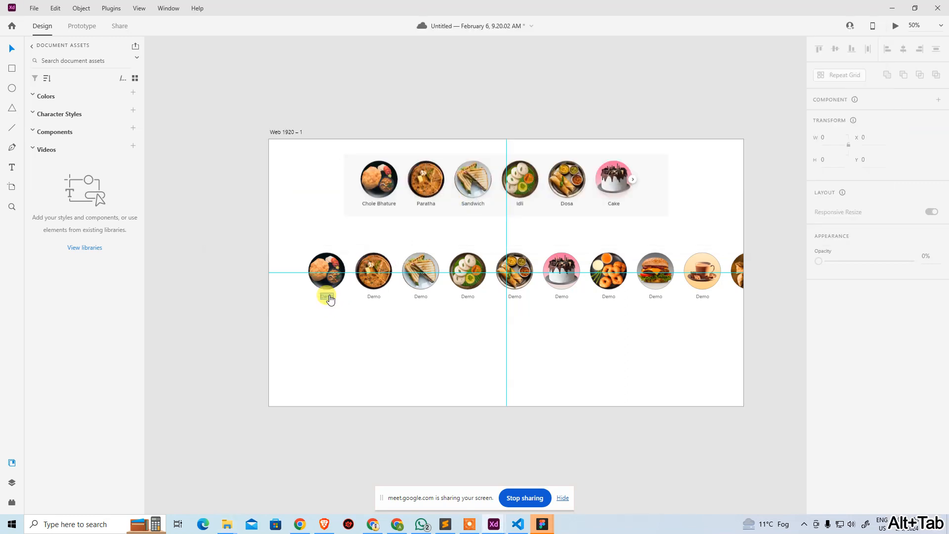
{"action": "left_click", "coordinate": [392, 327]}
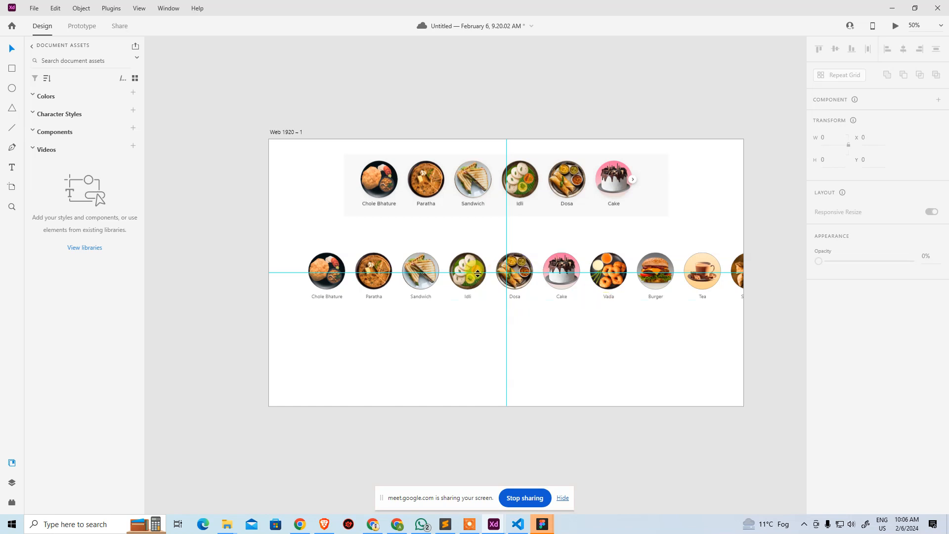
Try moving the filled grid past the artboard's left edge, and undo the move, the label names and the image fill.
{"action": "left_click", "coordinate": [463, 262]}
{"action": "left_click_drag", "start_coordinate": [463, 262], "coordinate": [854, 286]}
{"action": "left_click", "coordinate": [450, 262], "text": "ctrl"}
{"action": "left_click", "coordinate": [450, 262], "text": "ctrl"}
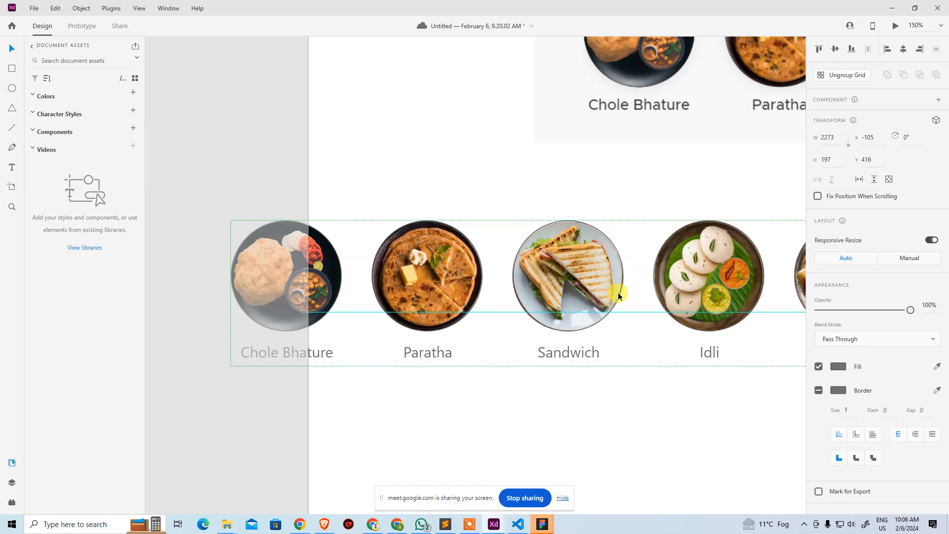
{"action": "key", "text": "ctrl+minus"}
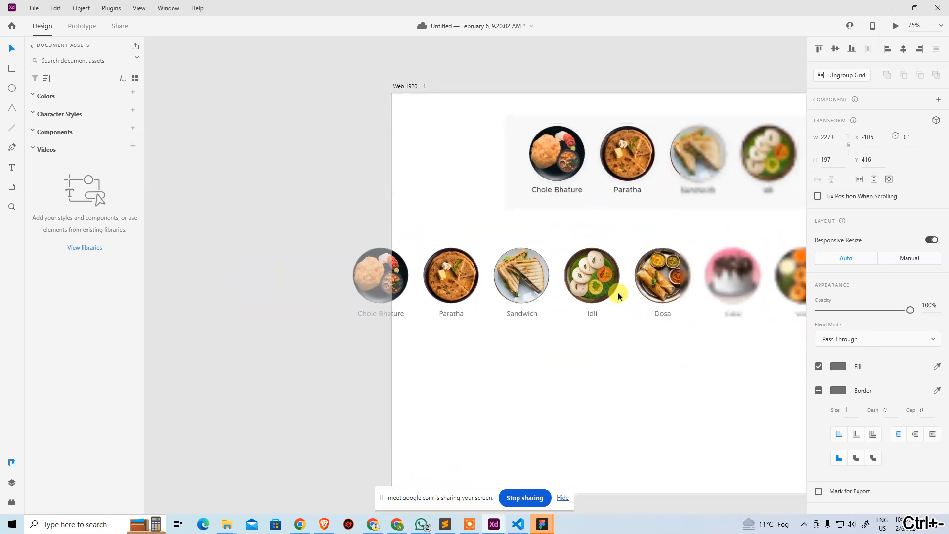
{"action": "key", "text": "ctrl+z"}
{"action": "key", "text": "ctrl+z"}
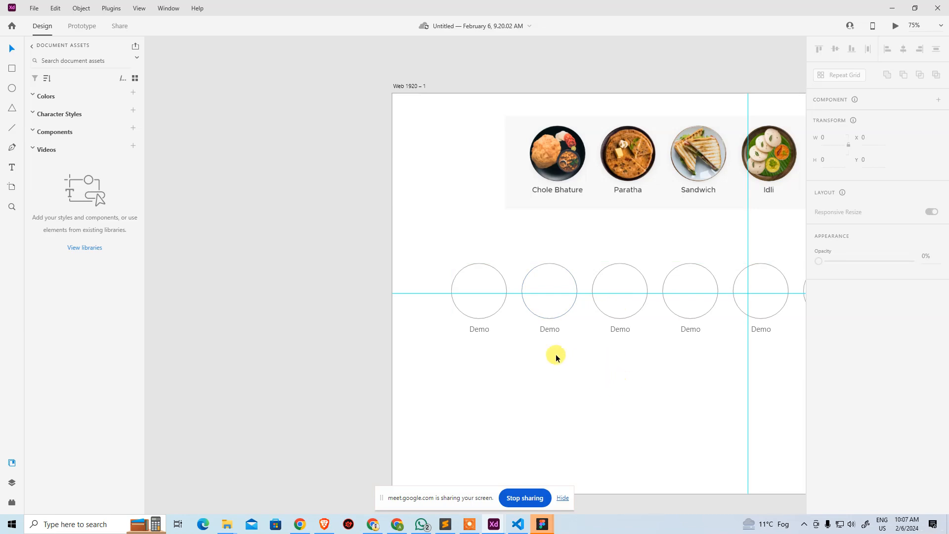
Try filling the grid's circles with the twelve food-named pictures from the original images folder, and undo that fill.
{"action": "key", "text": "alt+Tab"}
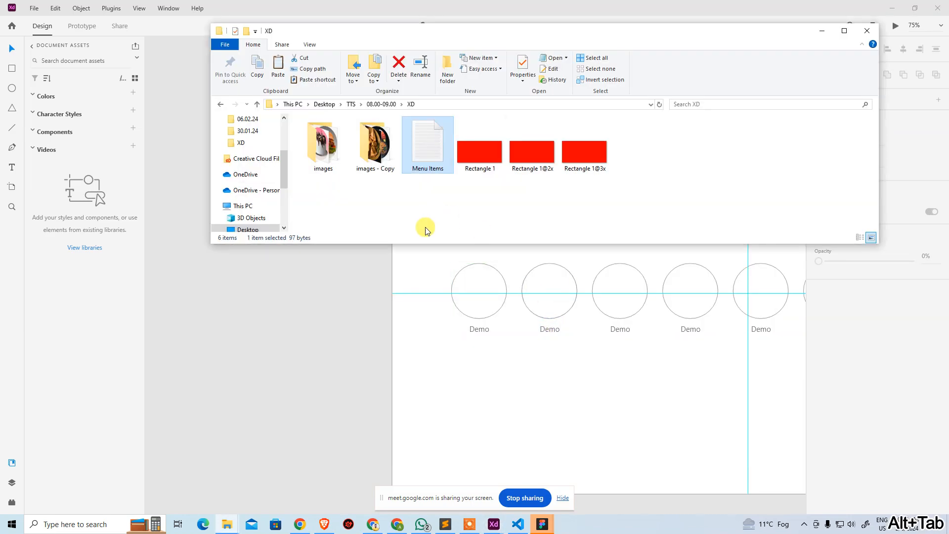
{"action": "left_click", "coordinate": [368, 157]}
{"action": "double_click", "coordinate": [374, 161]}
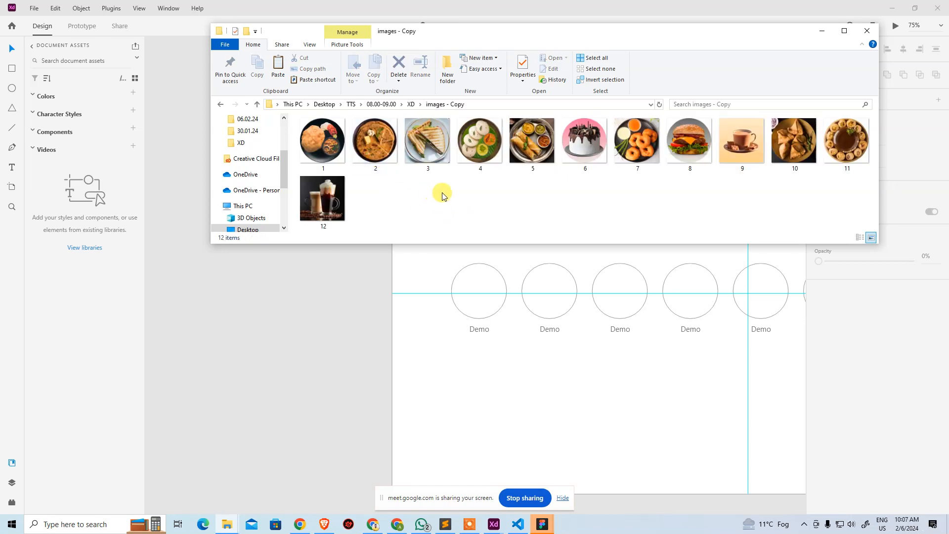
{"action": "left_click", "coordinate": [401, 104]}
{"action": "left_click", "coordinate": [540, 210]}
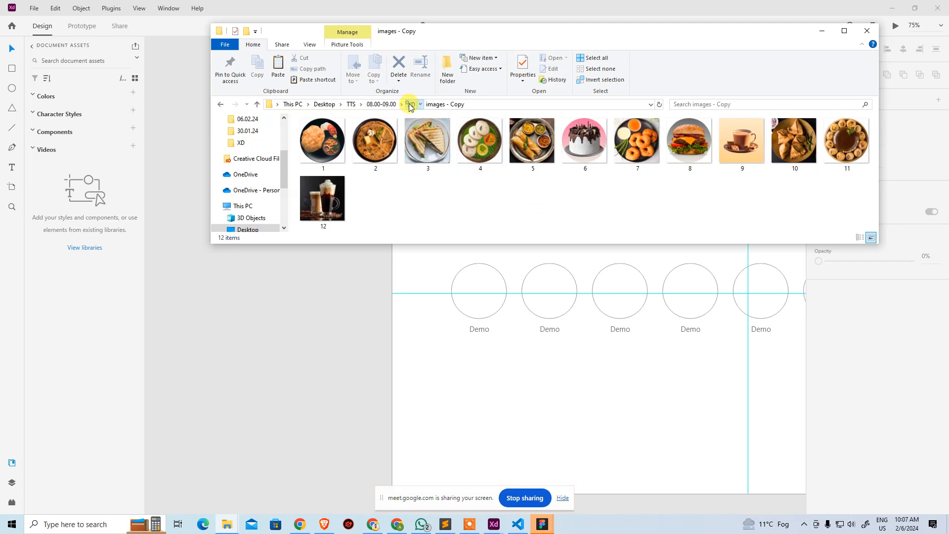
{"action": "left_click", "coordinate": [411, 104]}
{"action": "left_click", "coordinate": [339, 146]}
{"action": "double_click", "coordinate": [339, 146]}
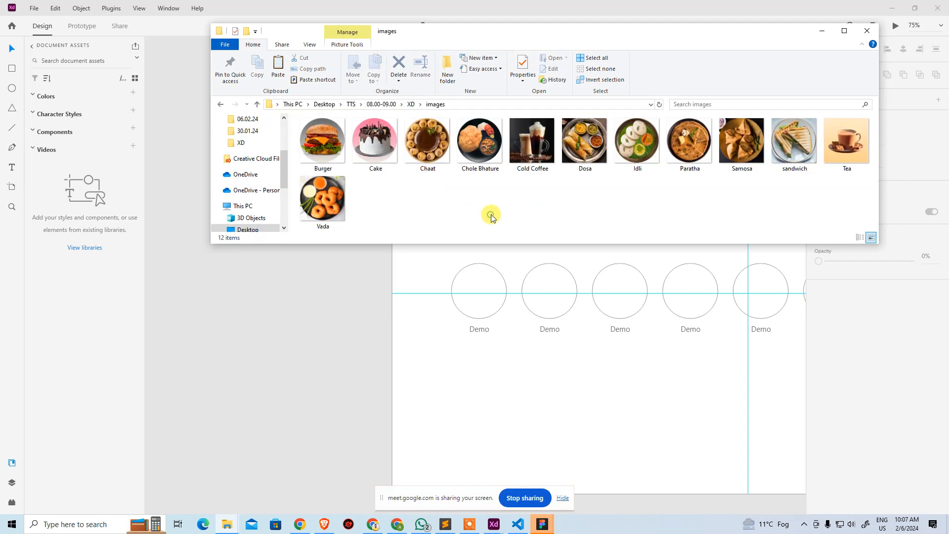
{"action": "key", "text": "ctrl+a"}
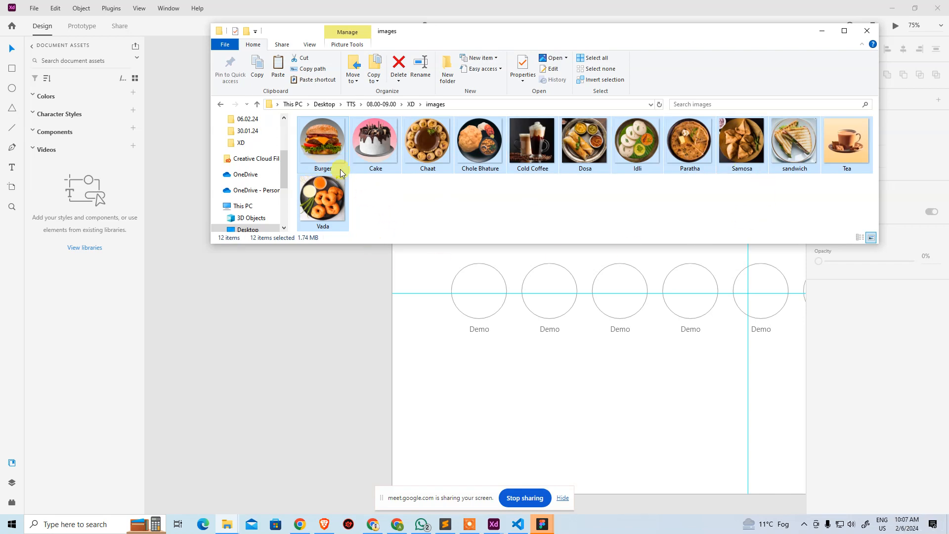
{"action": "left_click_drag", "start_coordinate": [340, 169], "coordinate": [477, 310]}
{"action": "key", "text": "alt+Tab"}
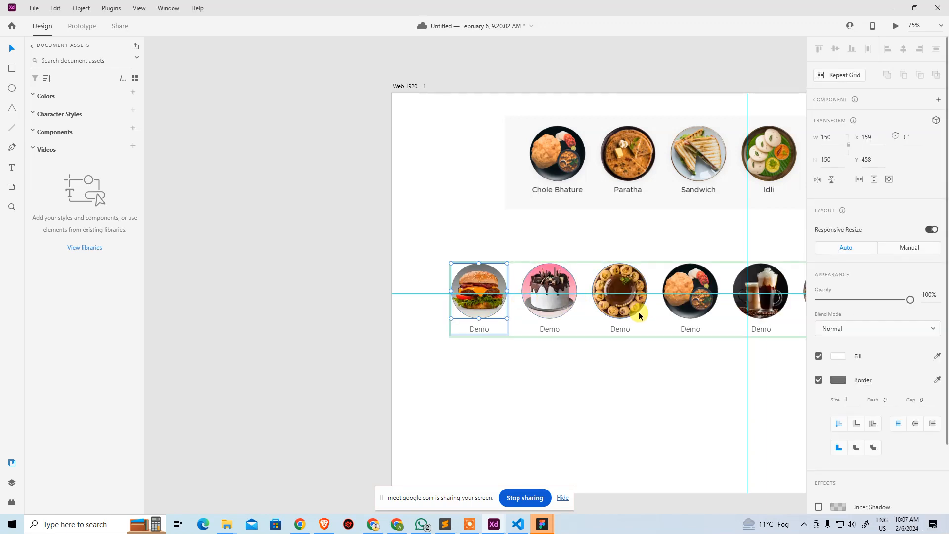
{"action": "key", "text": "ctrl+z"}
Fill the empty grid circles with all twelve numbered images from the images - Copy folder.
{"action": "key", "text": "alt+Tab"}
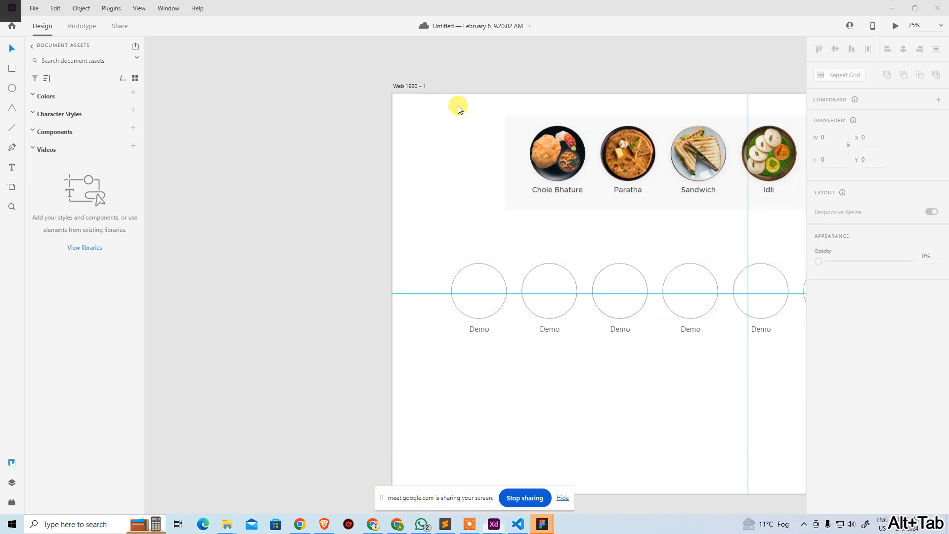
{"action": "left_click", "coordinate": [410, 104]}
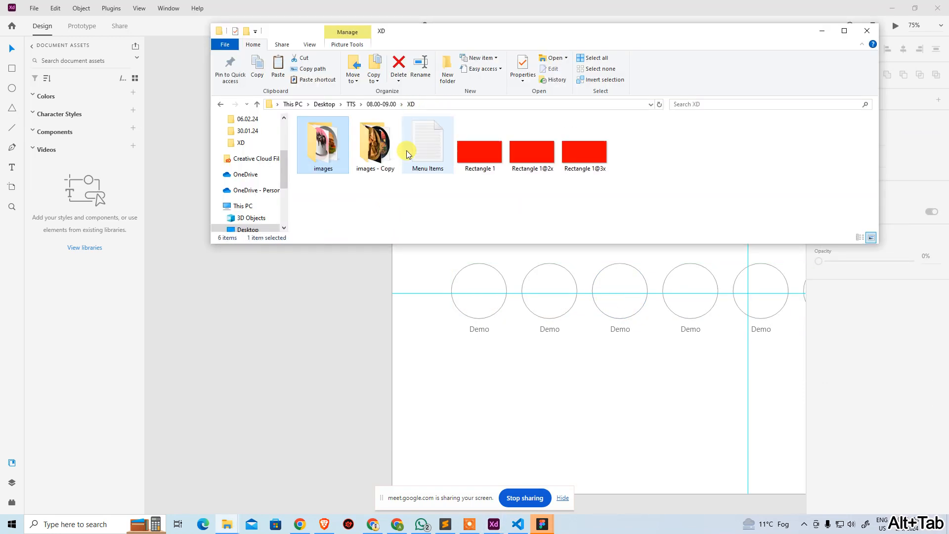
{"action": "double_click", "coordinate": [395, 150]}
{"action": "key", "text": "ctrl+a"}
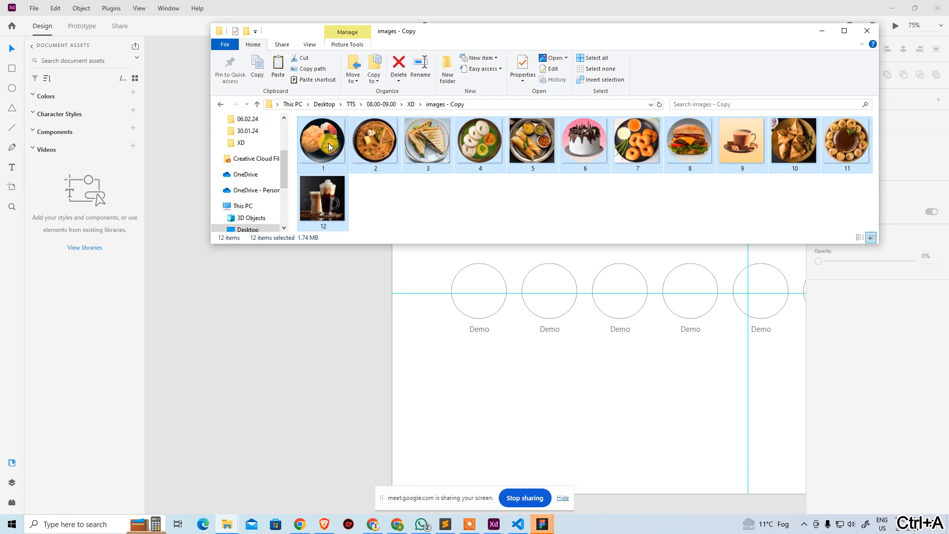
{"action": "key", "text": "alt+Tab"}
{"action": "left_click_drag", "start_coordinate": [375, 144], "coordinate": [483, 304]}
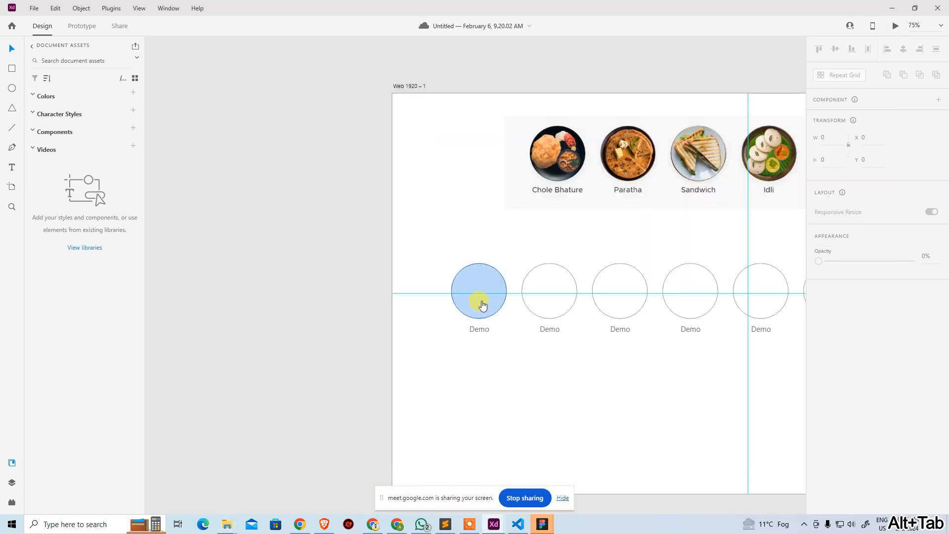
{"action": "left_click_drag", "start_coordinate": [678, 399], "coordinate": [426, 364]}
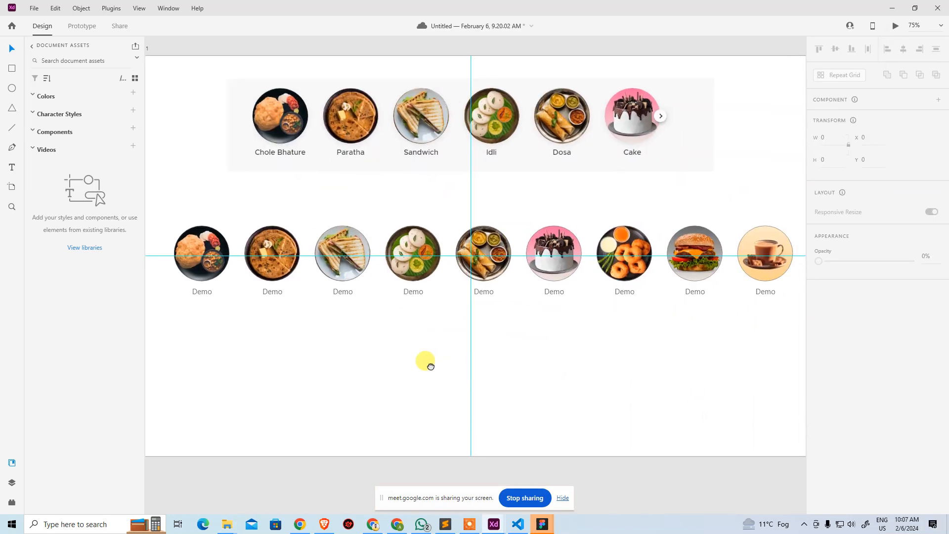
Apply the Menu Items text file from the XD folder to the Demo labels so each image gets its food name.
{"action": "key", "text": "alt+Tab"}
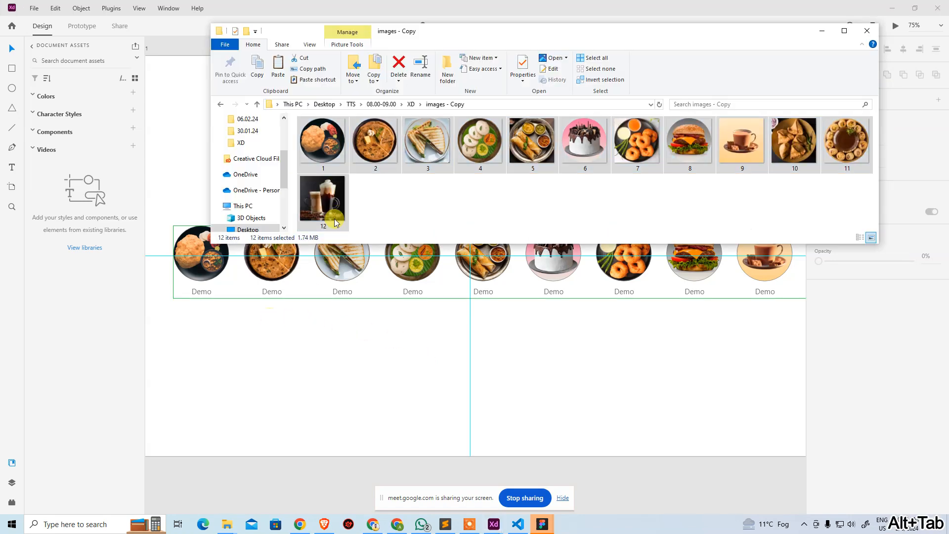
{"action": "left_click", "coordinate": [411, 103]}
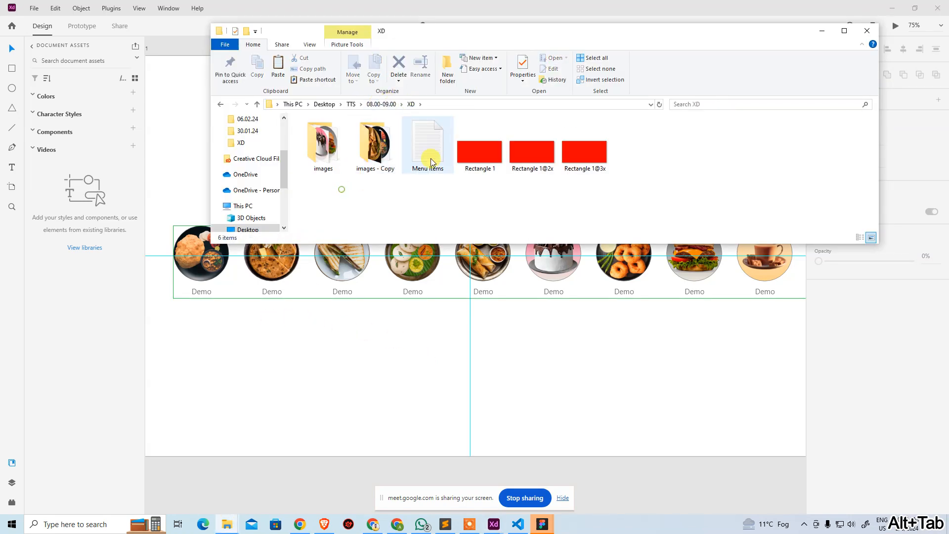
{"action": "left_click_drag", "start_coordinate": [426, 152], "coordinate": [202, 292]}
{"action": "key", "text": "alt+Tab"}
{"action": "left_click", "coordinate": [402, 336]}
{"action": "left_click_drag", "start_coordinate": [684, 365], "coordinate": [613, 365]}
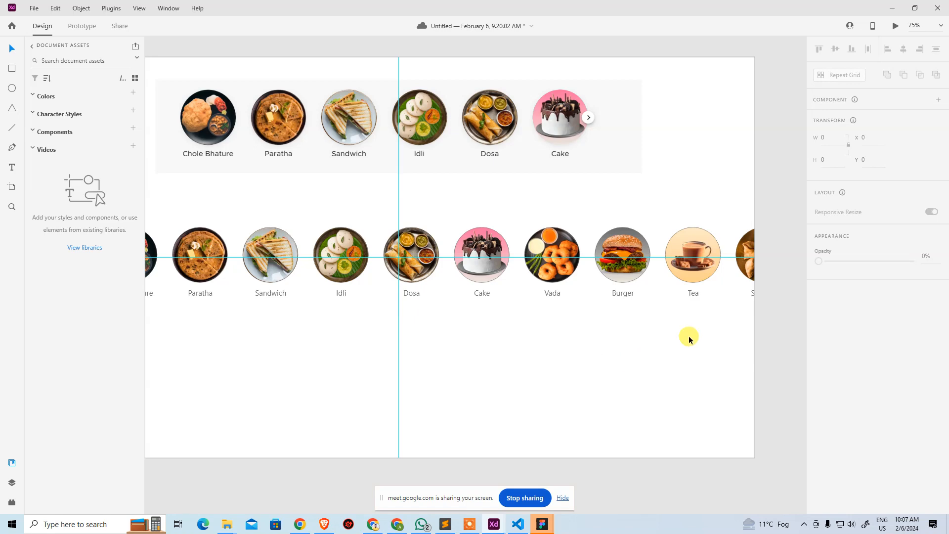
{"action": "left_click_drag", "start_coordinate": [415, 344], "coordinate": [560, 339]}
Inspect the Paratha label on the Zomato delivery page in DevTools to check its font, size and colour.
{"action": "key", "text": "alt+Tab"}
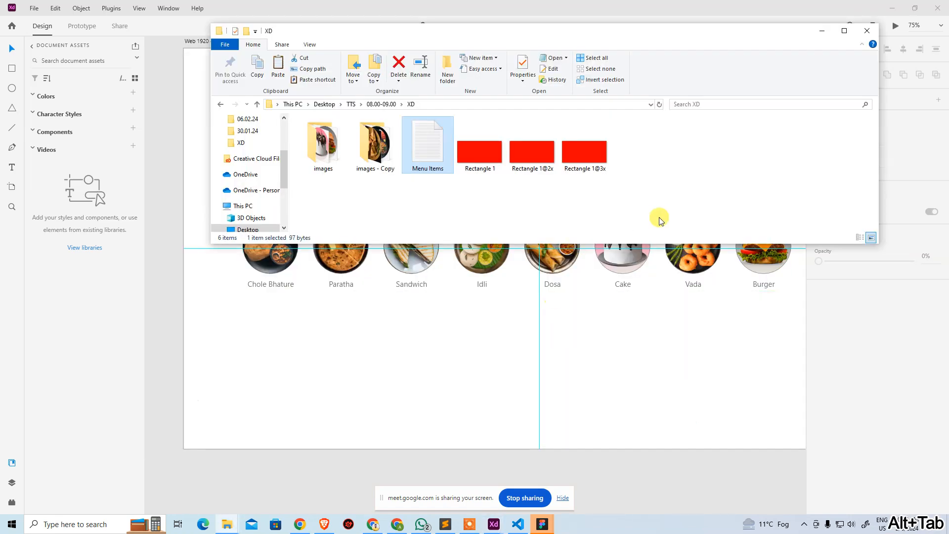
{"action": "left_click", "coordinate": [397, 524]}
{"action": "right_click", "coordinate": [324, 331]}
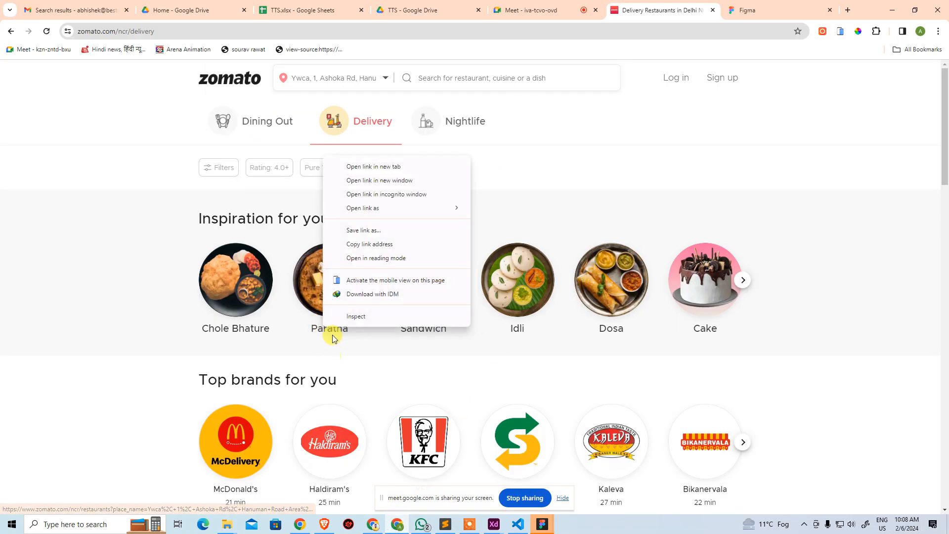
{"action": "left_click", "coordinate": [464, 329]}
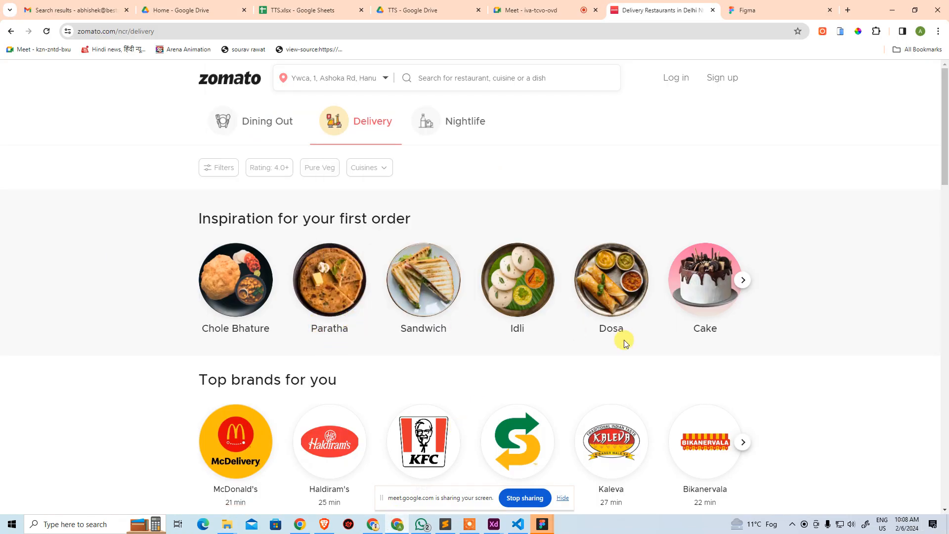
{"action": "key", "text": "ctrl+shift+i"}
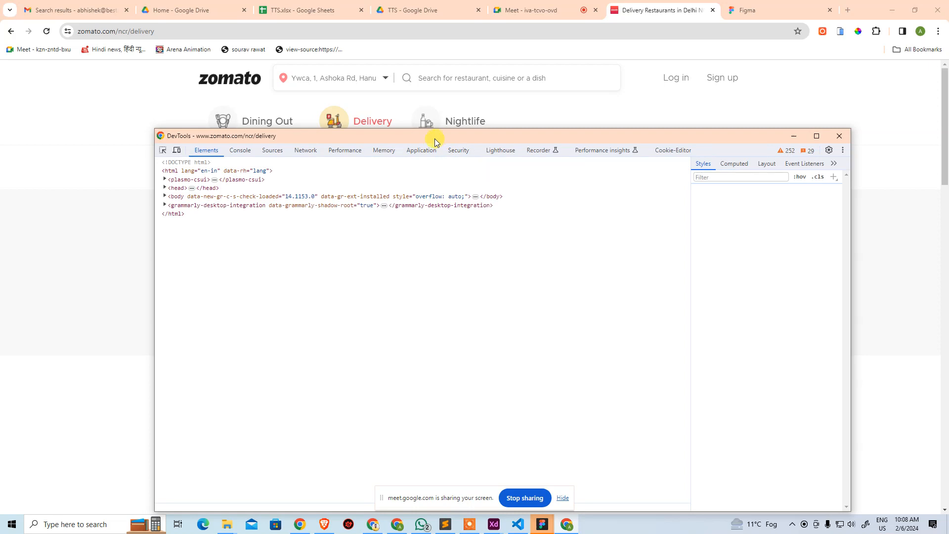
{"action": "left_click_drag", "start_coordinate": [439, 138], "coordinate": [787, 153]}
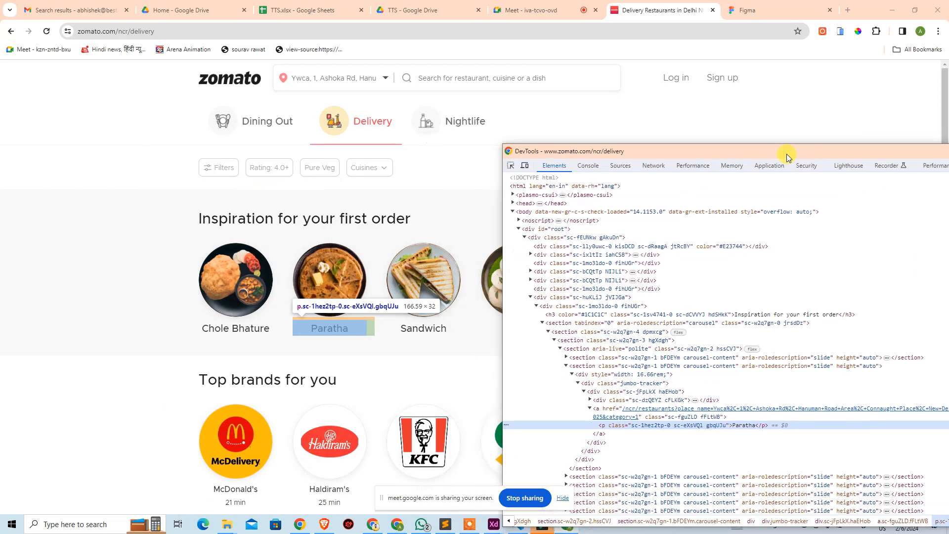
{"action": "left_click", "coordinate": [511, 165]}
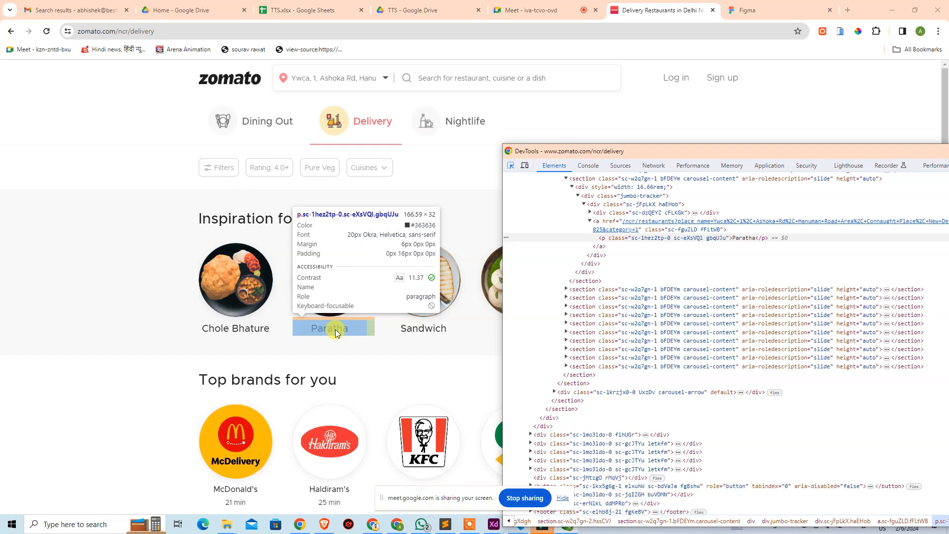
Switch back to Adobe XD and compare the filled grid with the Zomato reference strip above it.
{"action": "key", "text": "alt+Tab"}
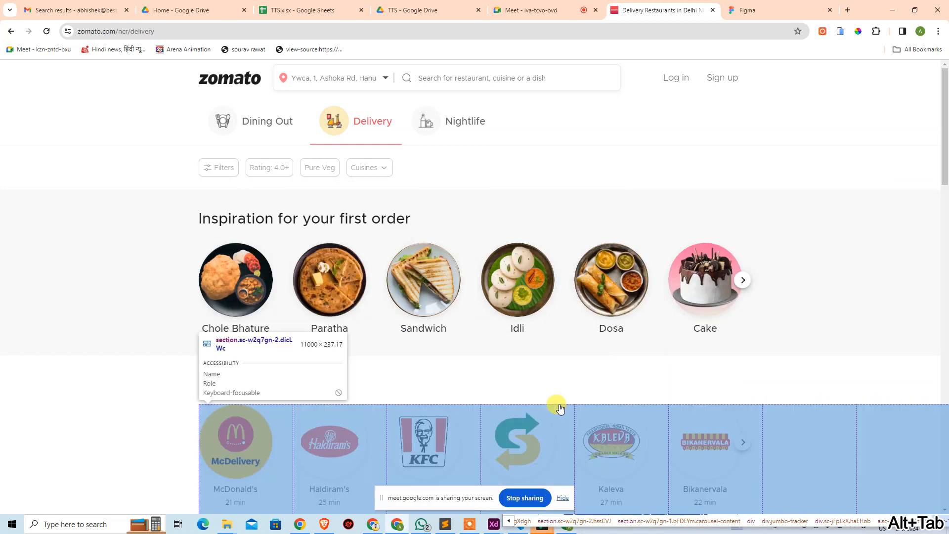
{"action": "left_click", "coordinate": [494, 524]}
{"action": "left_click", "coordinate": [546, 463]}
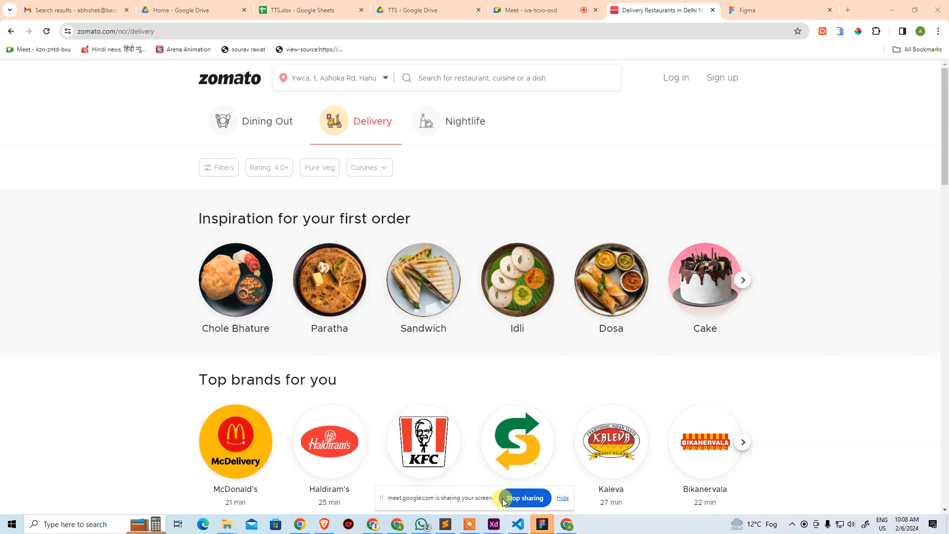
{"action": "mouse_move", "coordinate": [494, 524]}
{"action": "left_click", "coordinate": [469, 481]}
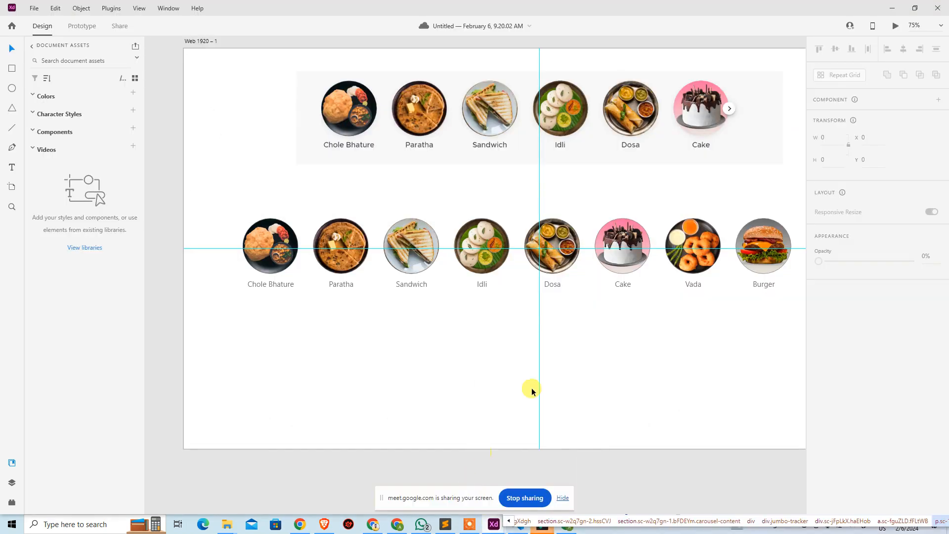
{"action": "left_click_drag", "start_coordinate": [642, 314], "coordinate": [574, 391]}
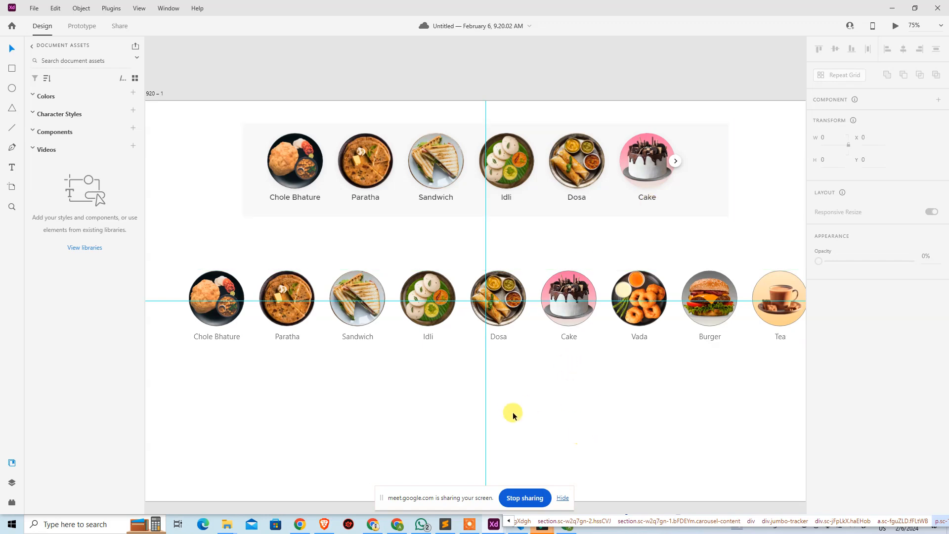
Inspect the next-slide arrow of the food carousel on the Zomato page, and close DevTools.
{"action": "left_click", "coordinate": [396, 528]}
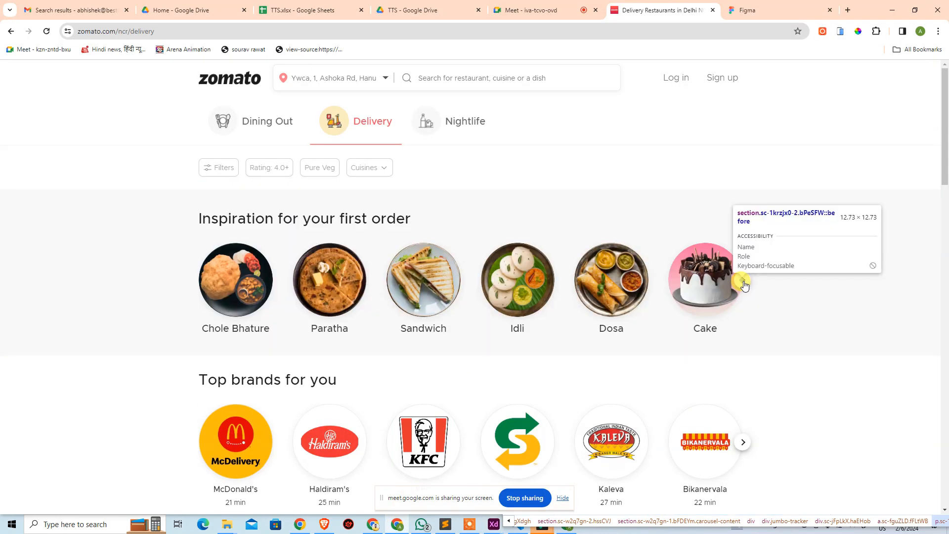
{"action": "left_click", "coordinate": [743, 281]}
{"action": "left_click", "coordinate": [937, 151]}
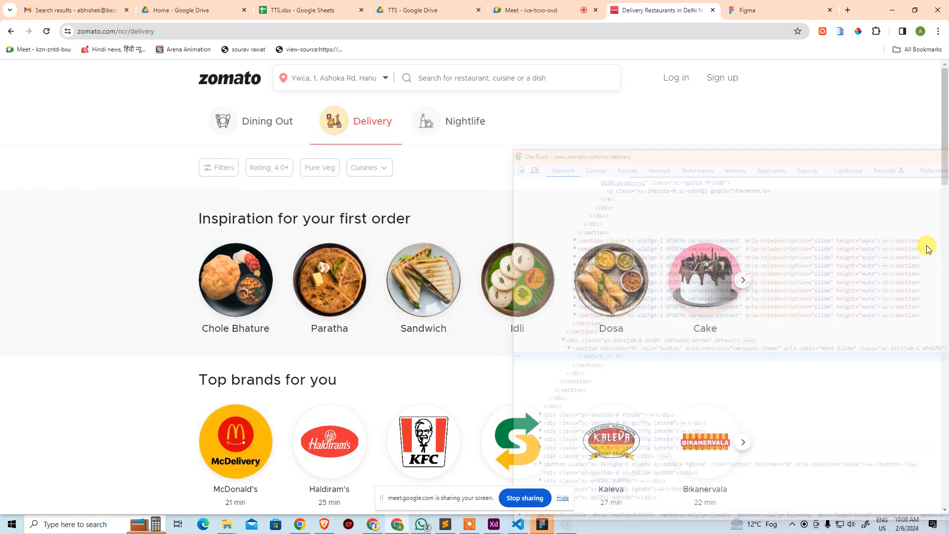
Advance the food carousel on the Zomato delivery page to see how it slides, and switch back to Adobe XD.
{"action": "left_click", "coordinate": [744, 280]}
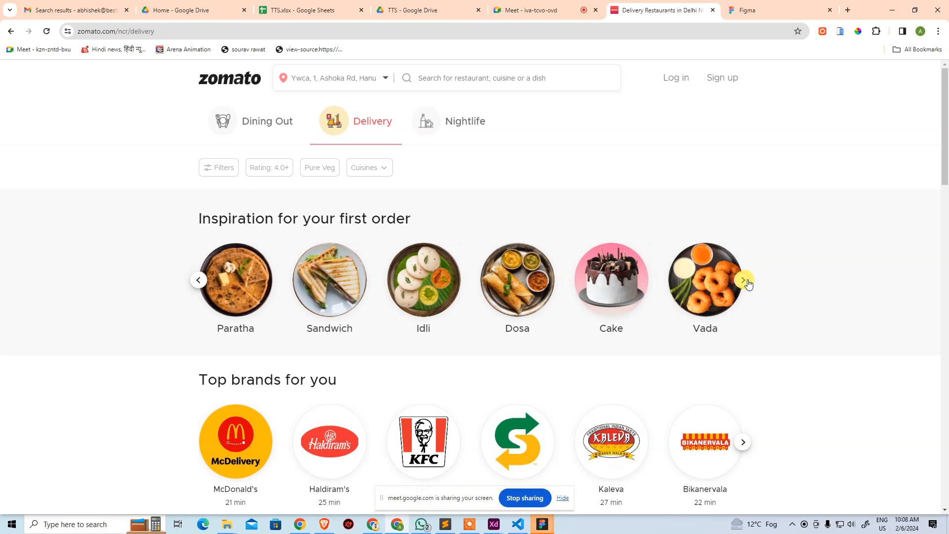
{"action": "left_click", "coordinate": [748, 282]}
{"action": "left_click", "coordinate": [748, 282]}
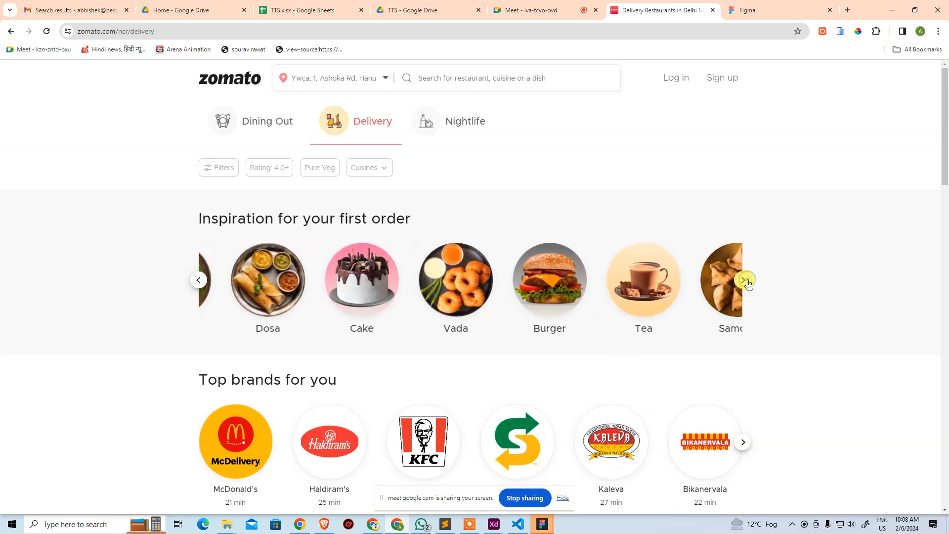
{"action": "left_click", "coordinate": [748, 282]}
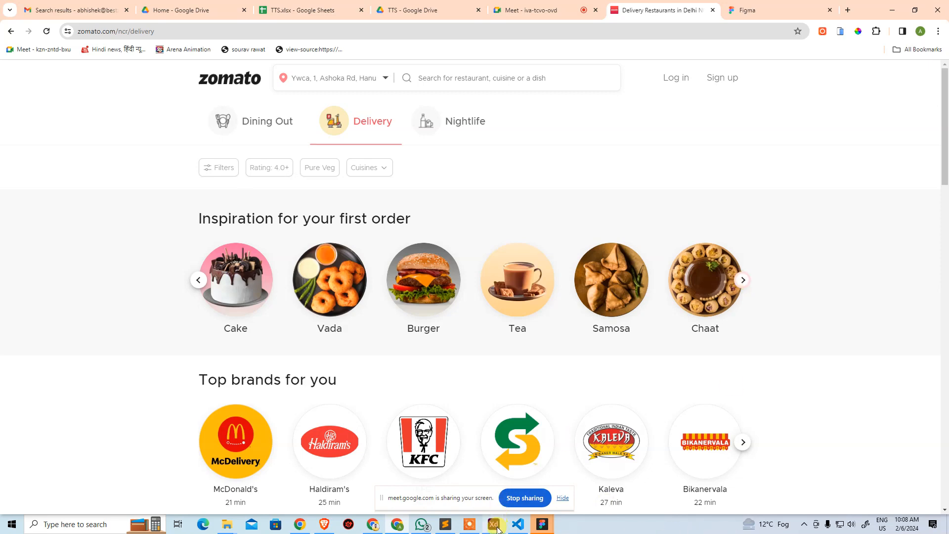
{"action": "mouse_move", "coordinate": [494, 524]}
{"action": "left_click", "coordinate": [440, 467]}
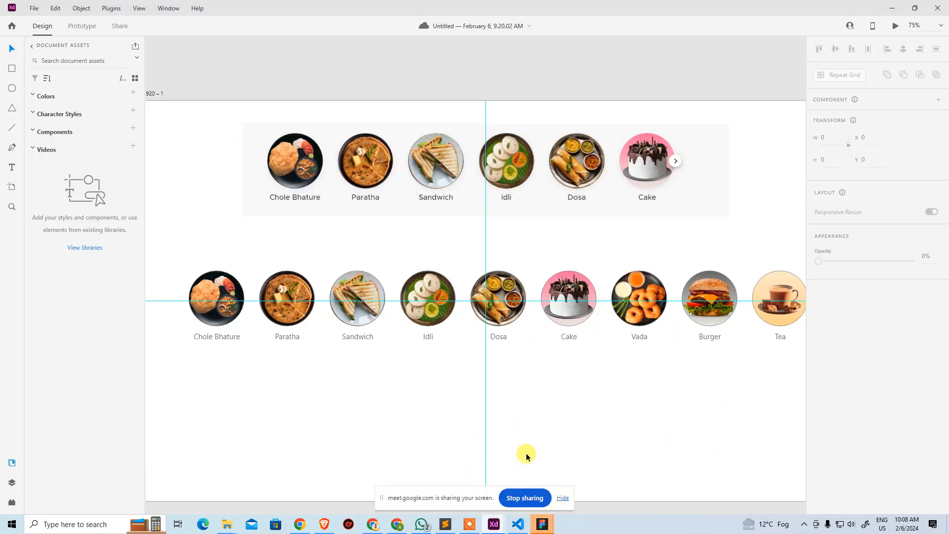
Close the Figma and Visual Studio Code windows, and minimise the screen recorder window over the Adobe XD design.
{"action": "mouse_move", "coordinate": [542, 523]}
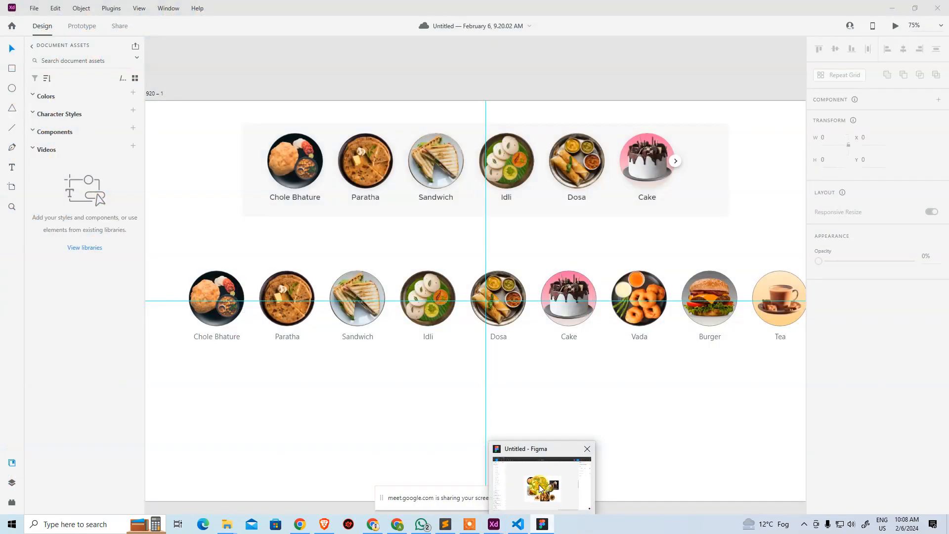
{"action": "left_click", "coordinate": [519, 522]}
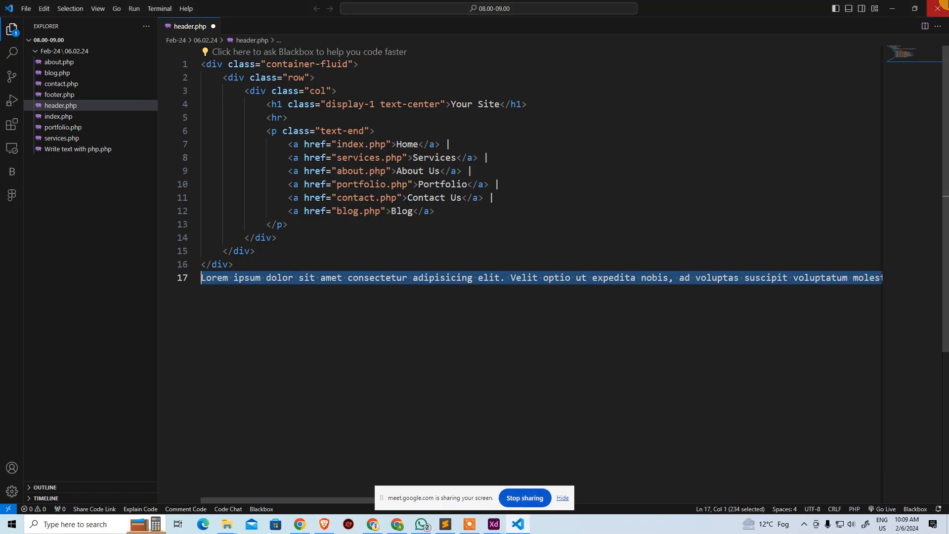
{"action": "left_click", "coordinate": [936, 7]}
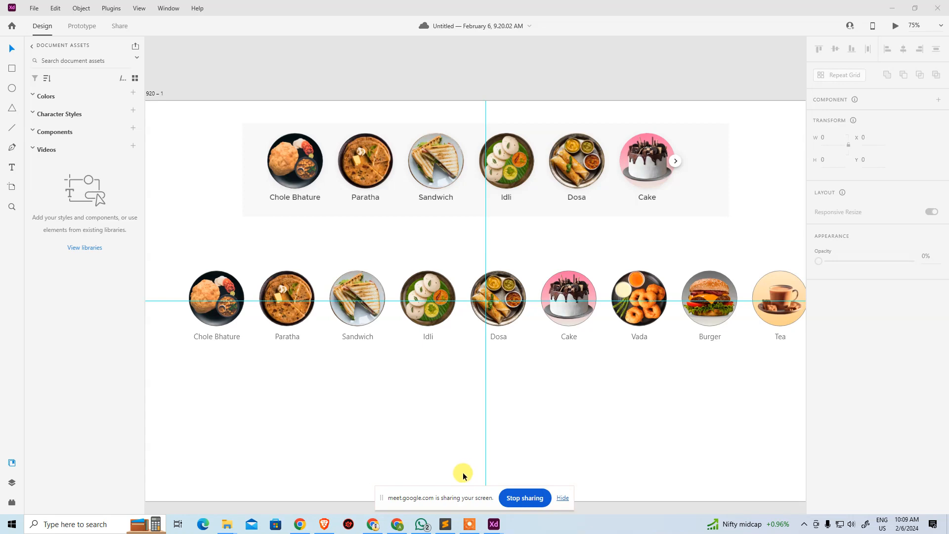
{"action": "left_click", "coordinate": [470, 524]}
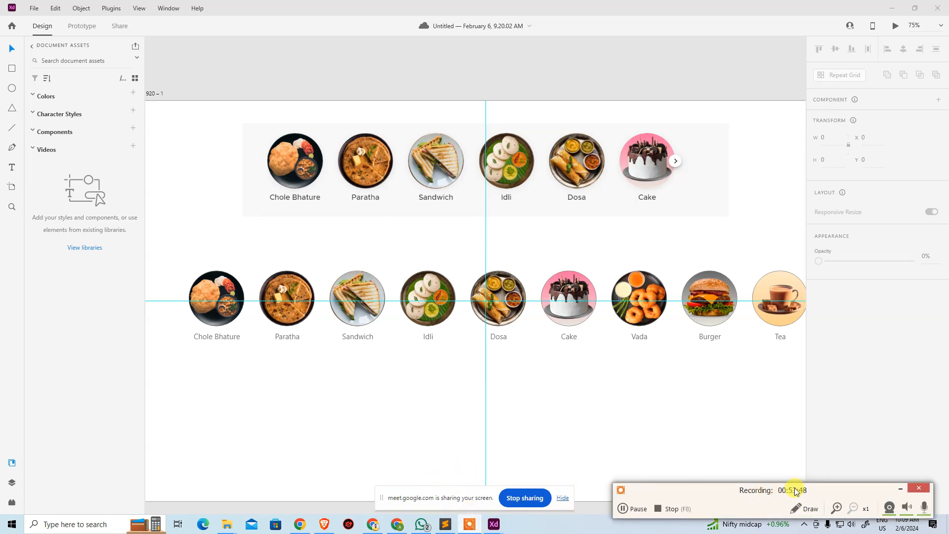
{"action": "left_click", "coordinate": [900, 489]}
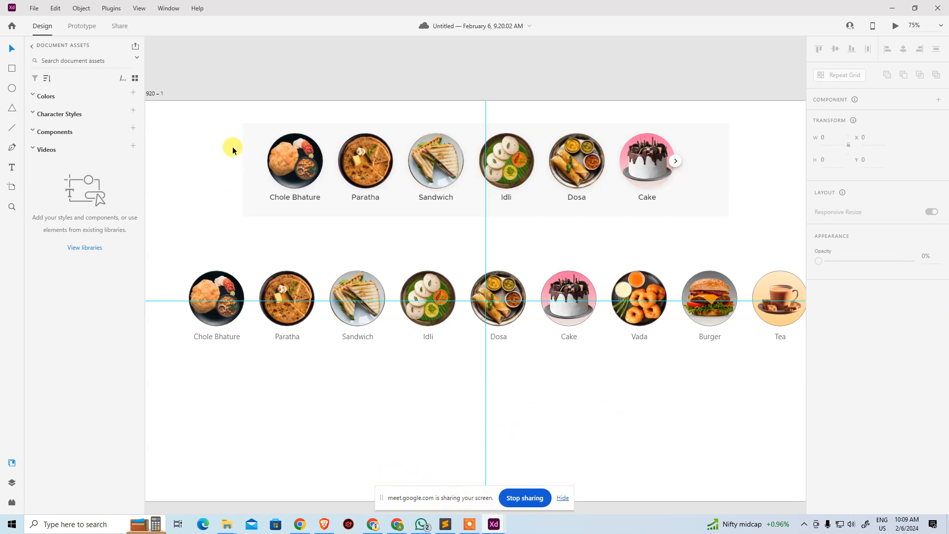
Delete the Zomato reference strip above the food grid on the Web 1920 – 1 artboard.
{"action": "left_click", "coordinate": [248, 84]}
{"action": "scroll", "coordinate": [303, 101], "scroll_direction": "down", "scroll_amount": 2}
{"action": "left_click", "coordinate": [419, 145]}
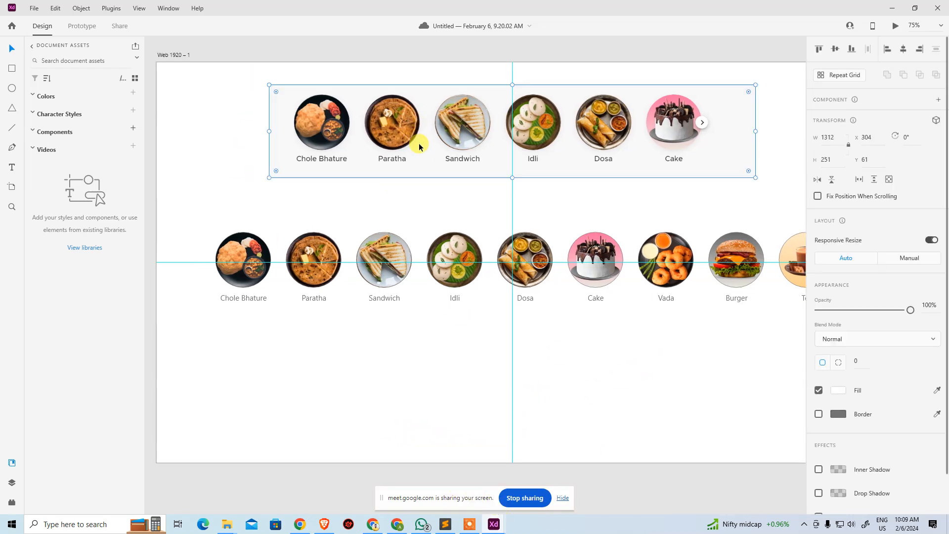
{"action": "key", "text": "Delete"}
{"action": "left_click", "coordinate": [317, 202]}
Duplicate the Web 1920 – 1 artboard with its food grid beside the original.
{"action": "key", "text": "ctrl+minus"}
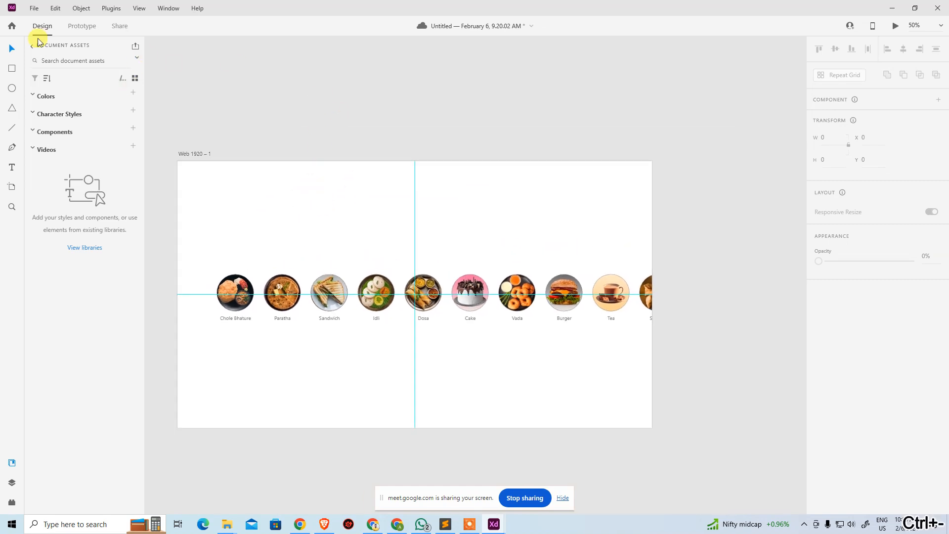
{"action": "left_click", "coordinate": [187, 154]}
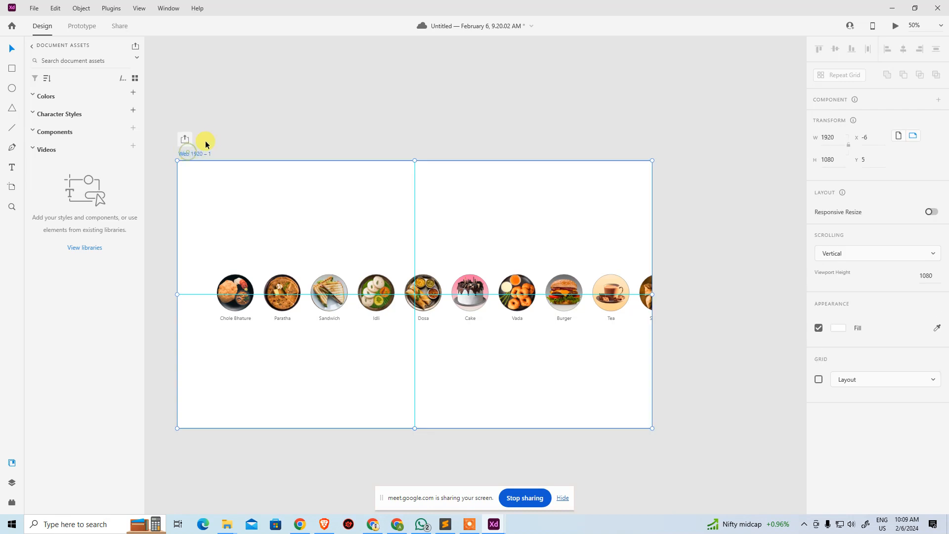
{"action": "key", "text": "ctrl+c"}
{"action": "key", "text": "ctrl+v"}
{"action": "left_click", "coordinate": [349, 102]}
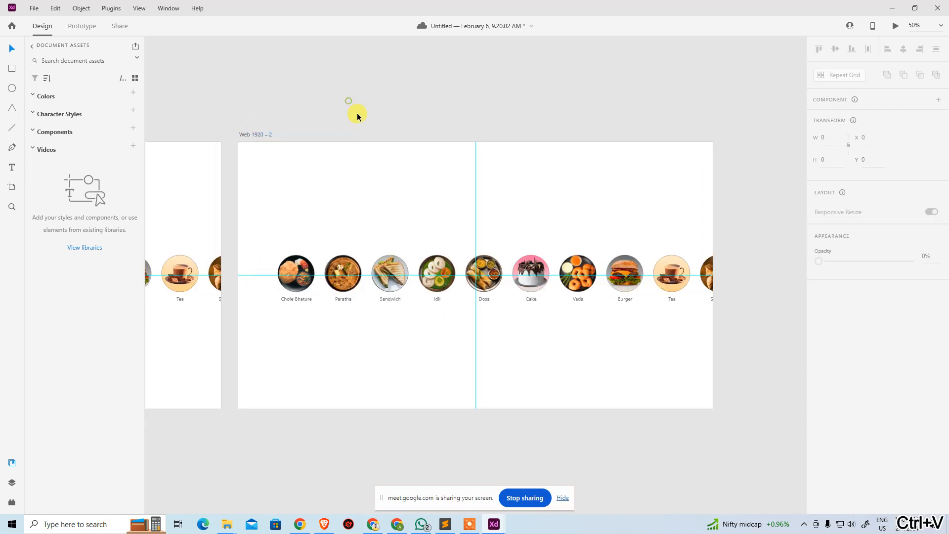
Shorten the first artboard's repeat grid to six items, Chole Bhature to Cake, about 1129 wide, and centre it on the artboard.
{"action": "left_click_drag", "start_coordinate": [363, 115], "coordinate": [548, 103]}
{"action": "left_click_drag", "start_coordinate": [284, 210], "coordinate": [474, 183]}
{"action": "left_click_drag", "start_coordinate": [386, 237], "coordinate": [471, 236]}
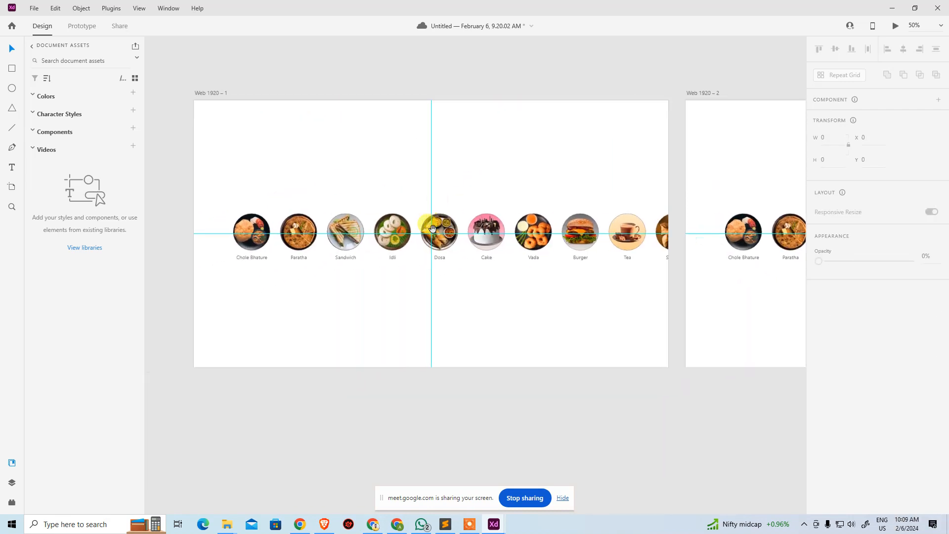
{"action": "left_click", "coordinate": [471, 248]}
{"action": "left_click_drag", "start_coordinate": [769, 226], "coordinate": [509, 250]}
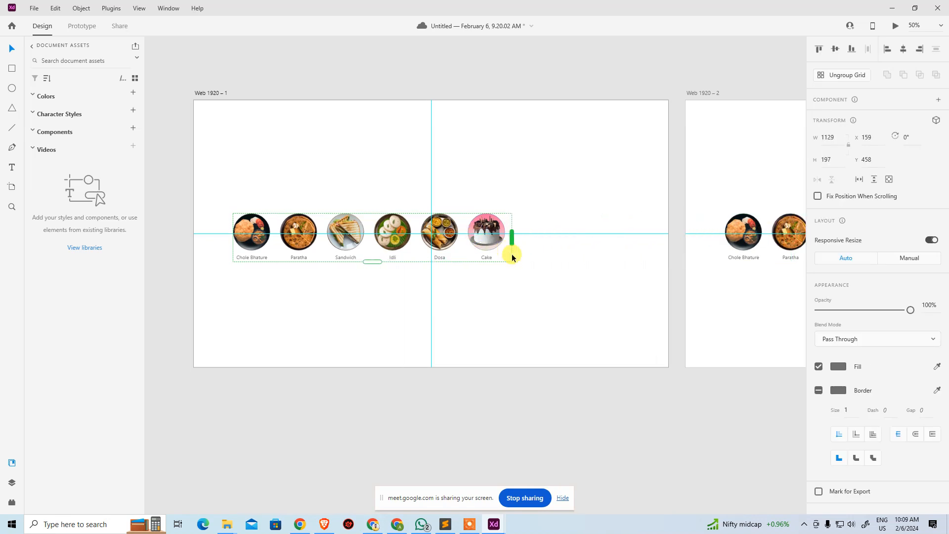
{"action": "left_click", "coordinate": [835, 49]}
{"action": "left_click", "coordinate": [903, 49]}
{"action": "left_click", "coordinate": [647, 189]}
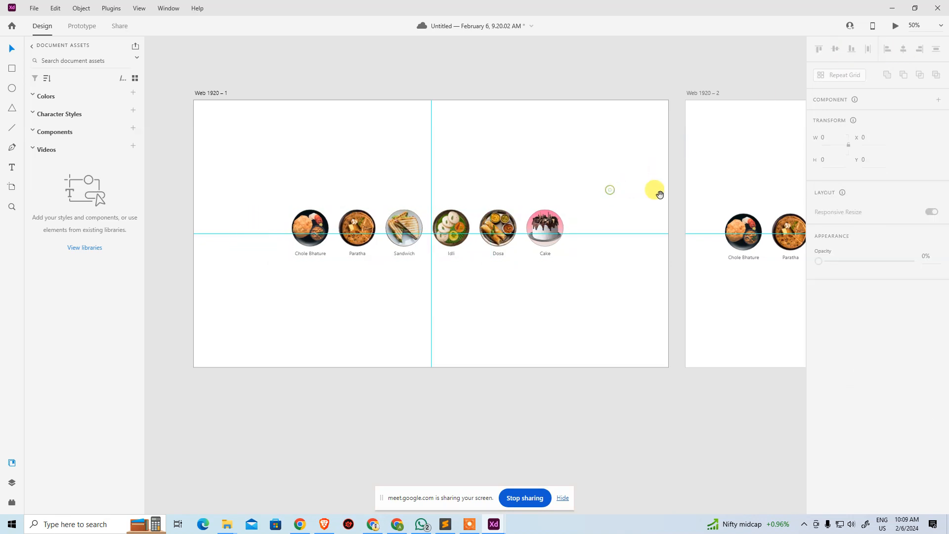
Shorten the Web 1920 – 2 repeat grid to six items, about 1135 wide, and centre it both ways on its artboard.
{"action": "scroll", "coordinate": [659, 193], "scroll_direction": "right", "scroll_amount": 10}
{"action": "left_click", "coordinate": [634, 250]}
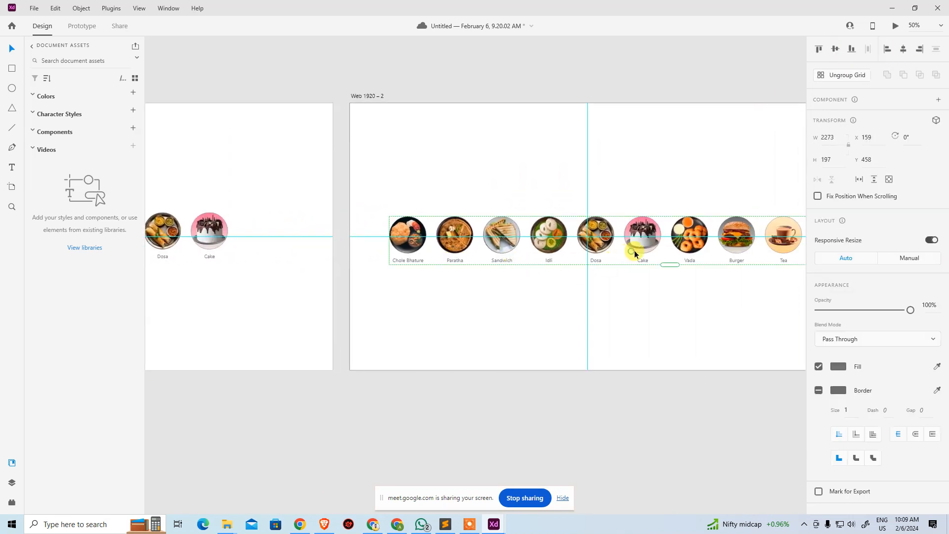
{"action": "left_click_drag", "start_coordinate": [694, 256], "coordinate": [512, 267]}
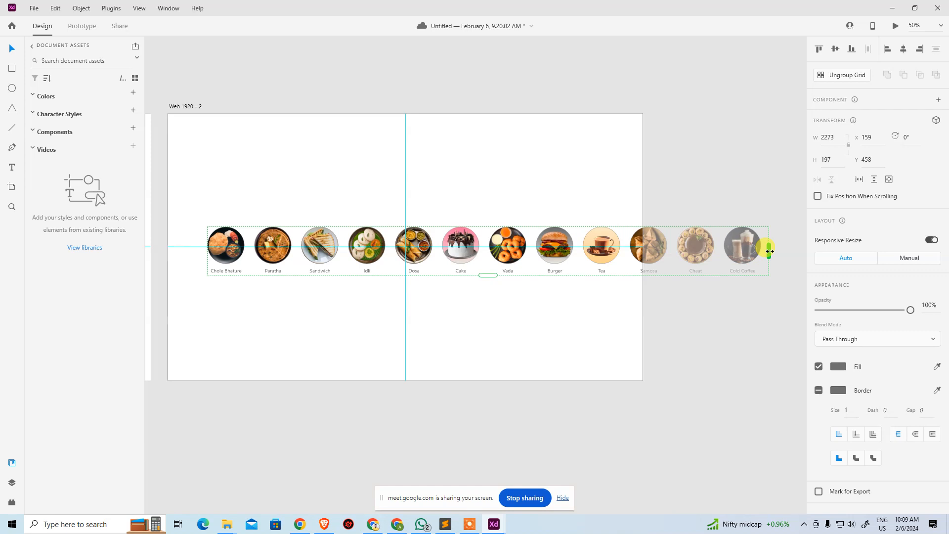
{"action": "left_click_drag", "start_coordinate": [769, 251], "coordinate": [488, 258]}
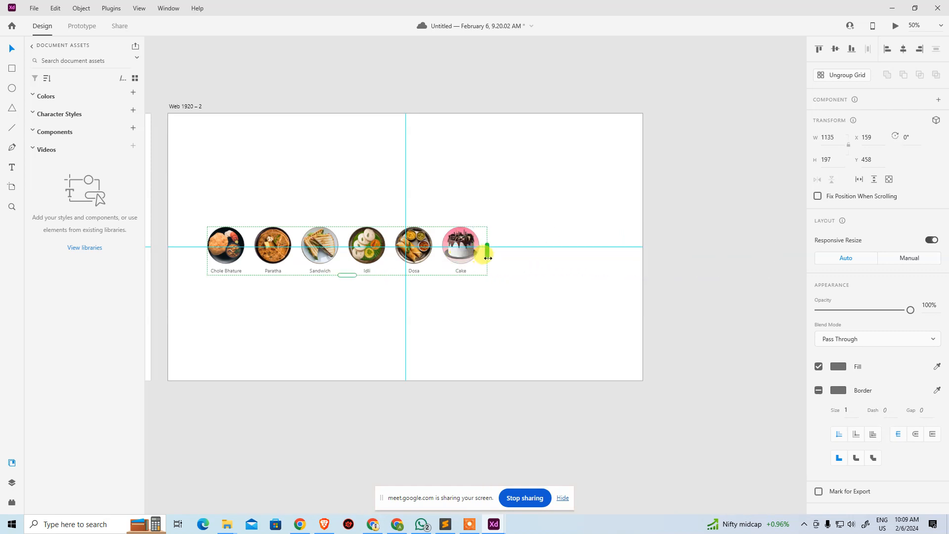
{"action": "left_click", "coordinate": [835, 49]}
{"action": "left_click", "coordinate": [904, 50]}
{"action": "left_click", "coordinate": [660, 185]}
Add the text label "Frame1" below the food row on the first artboard.
{"action": "left_click_drag", "start_coordinate": [442, 193], "coordinate": [671, 193]}
{"action": "left_click_drag", "start_coordinate": [585, 226], "coordinate": [614, 244]}
{"action": "left_click_drag", "start_coordinate": [545, 210], "coordinate": [625, 221]}
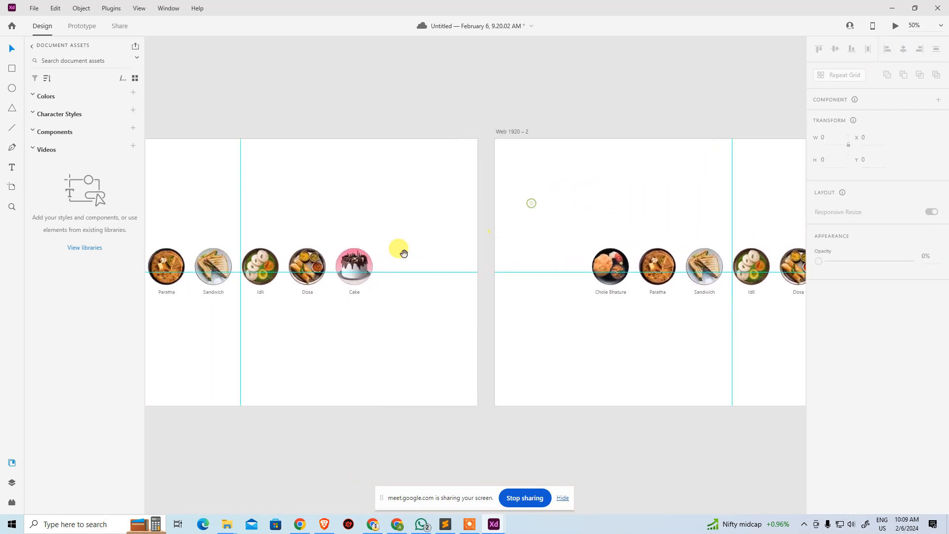
{"action": "left_click_drag", "start_coordinate": [397, 333], "coordinate": [434, 349]}
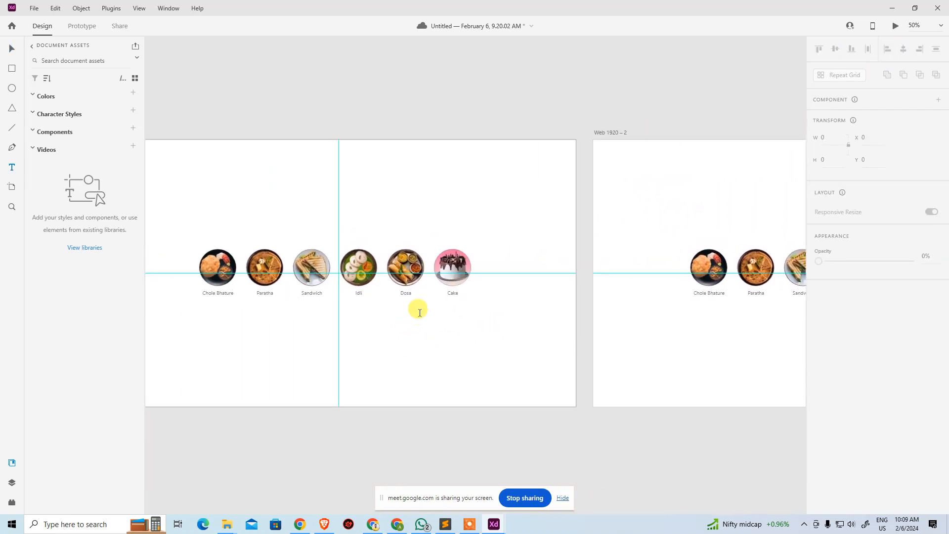
{"action": "left_click", "coordinate": [363, 335]}
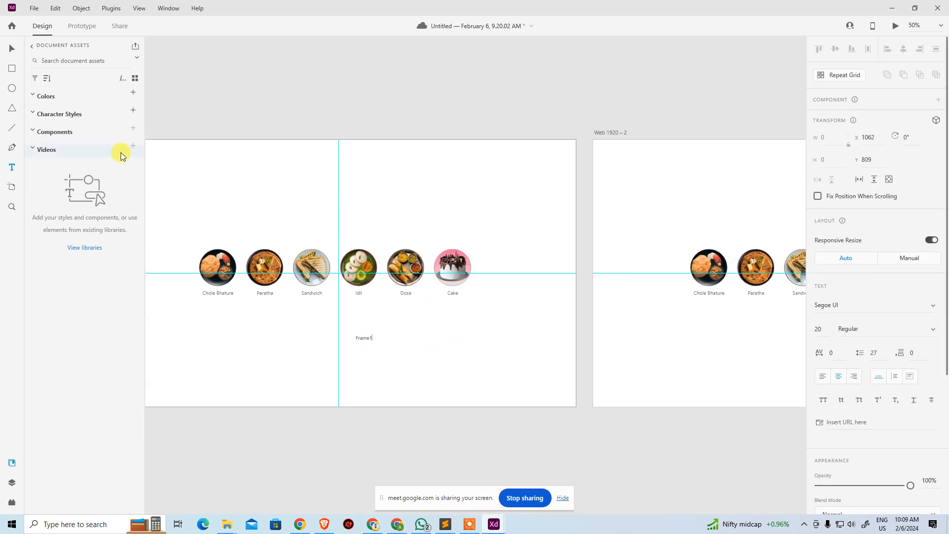
{"action": "left_click", "coordinate": [12, 48]}
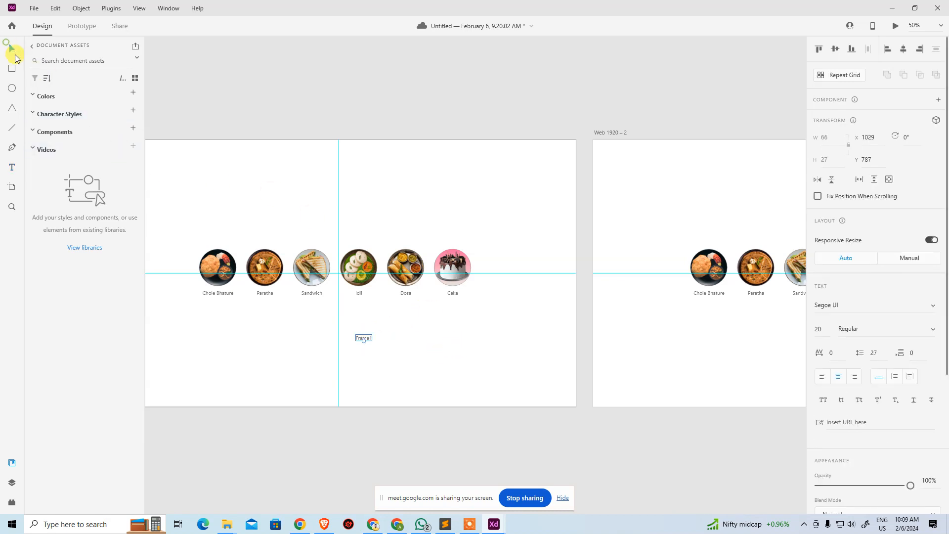
Move the Frame1 label above the food row to Y 317 and centre it horizontally on the first artboard.
{"action": "left_click", "coordinate": [835, 49]}
{"action": "key", "text": "shift+Up"}
{"action": "key", "text": "shift+Up"}
{"action": "key", "text": "shift+Up"}
{"action": "key", "text": "shift+Up"}
{"action": "key", "text": "shift+Up"}
{"action": "key", "text": "shift+Up"}
{"action": "key", "text": "shift+Up"}
{"action": "key", "text": "shift+Up"}
{"action": "key", "text": "shift+Up"}
{"action": "key", "text": "shift+Up"}
{"action": "key", "text": "shift+Up"}
{"action": "key", "text": "shift+Up"}
{"action": "key", "text": "shift+Up"}
{"action": "key", "text": "shift+Up"}
{"action": "key", "text": "shift+Up"}
{"action": "key", "text": "shift+Up"}
{"action": "key", "text": "shift+Up"}
{"action": "key", "text": "shift+Up"}
{"action": "key", "text": "shift+Up"}
{"action": "key", "text": "shift+Up"}
{"action": "key", "text": "shift+Up"}
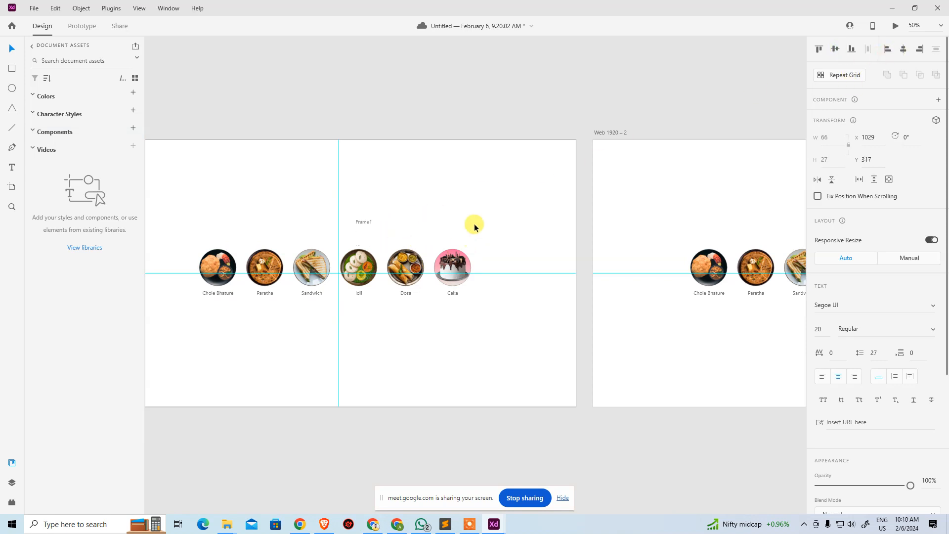
{"action": "left_click", "coordinate": [901, 50]}
{"action": "left_click", "coordinate": [432, 181]}
Copy the Frame1 label to the second artboard, centre it horizontally and raise it above the food row to about Y 301.
{"action": "left_click_drag", "start_coordinate": [307, 209], "coordinate": [381, 227]}
{"action": "key", "text": "ctrl+c"}
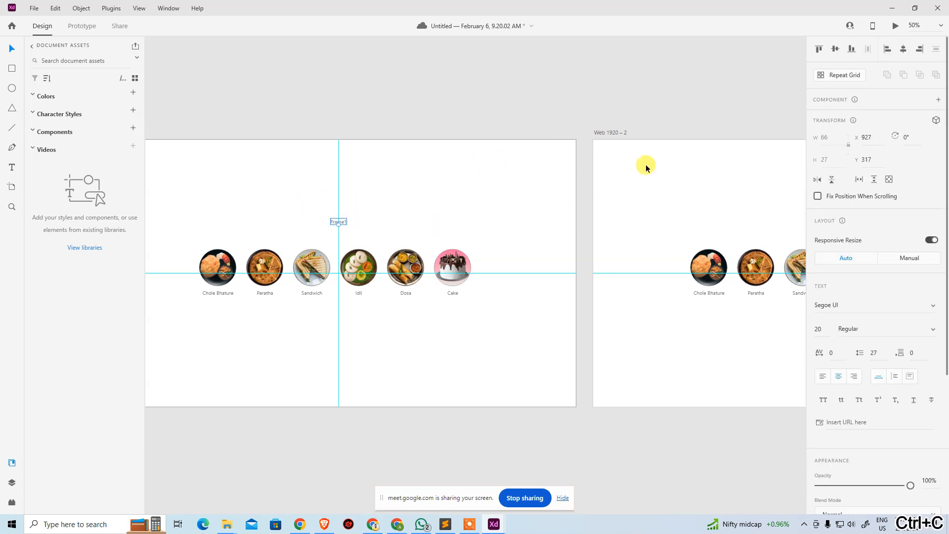
{"action": "left_click", "coordinate": [618, 133]}
{"action": "key", "text": "ctrl+v"}
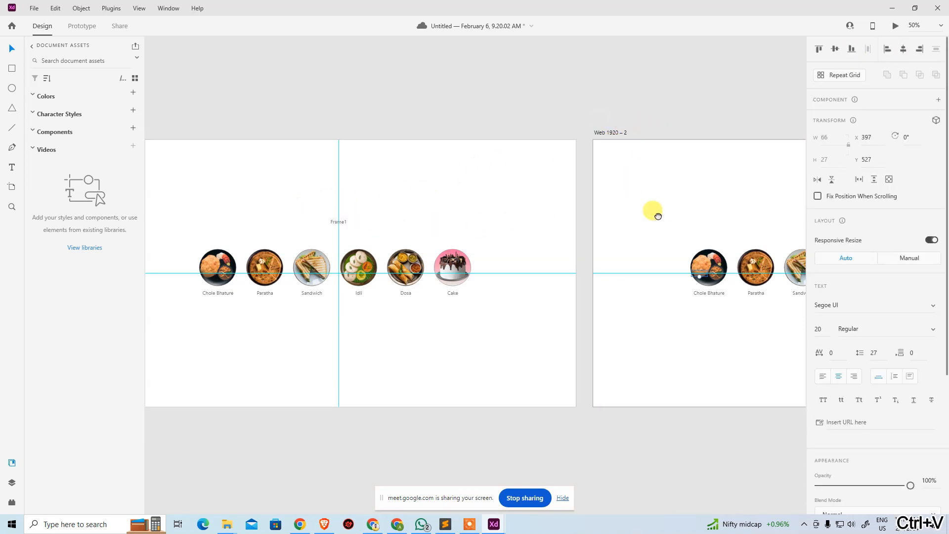
{"action": "left_click_drag", "start_coordinate": [667, 213], "coordinate": [462, 222]}
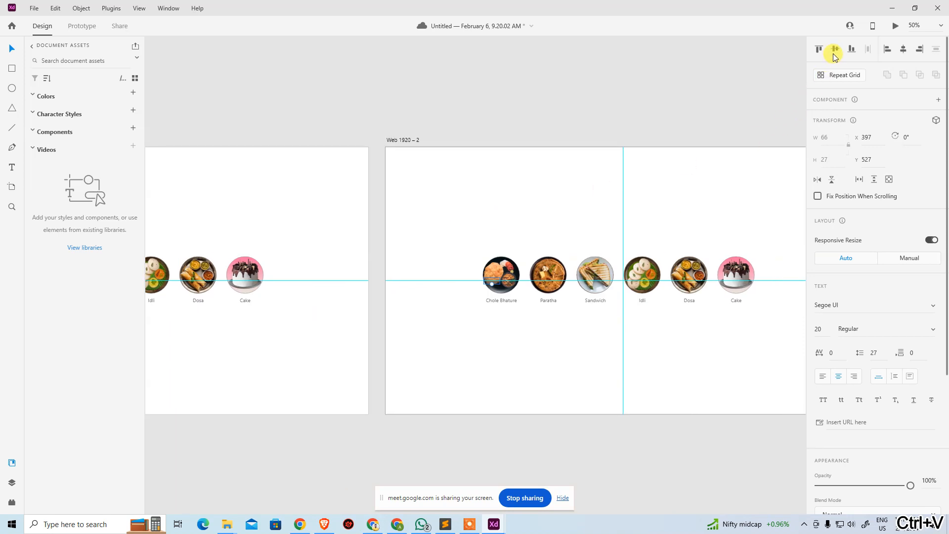
{"action": "left_click", "coordinate": [904, 50]}
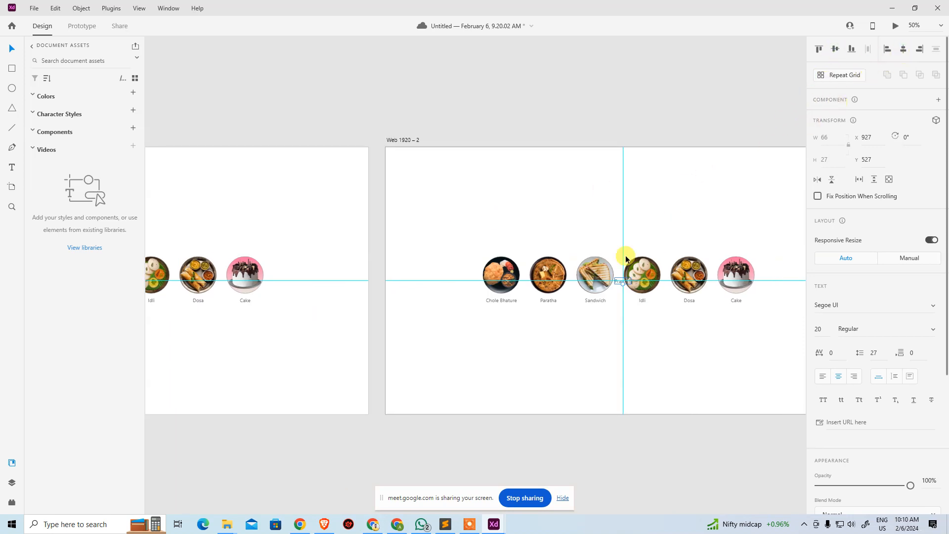
{"action": "left_click_drag", "start_coordinate": [618, 281], "coordinate": [618, 229]}
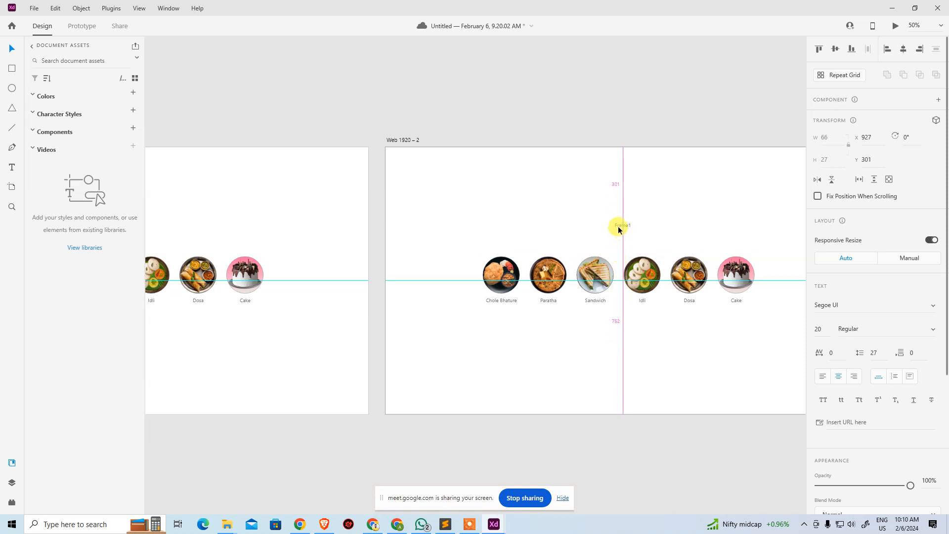
Change the copied label's text on the second artboard to "Frame2".
{"action": "double_click", "coordinate": [618, 229]}
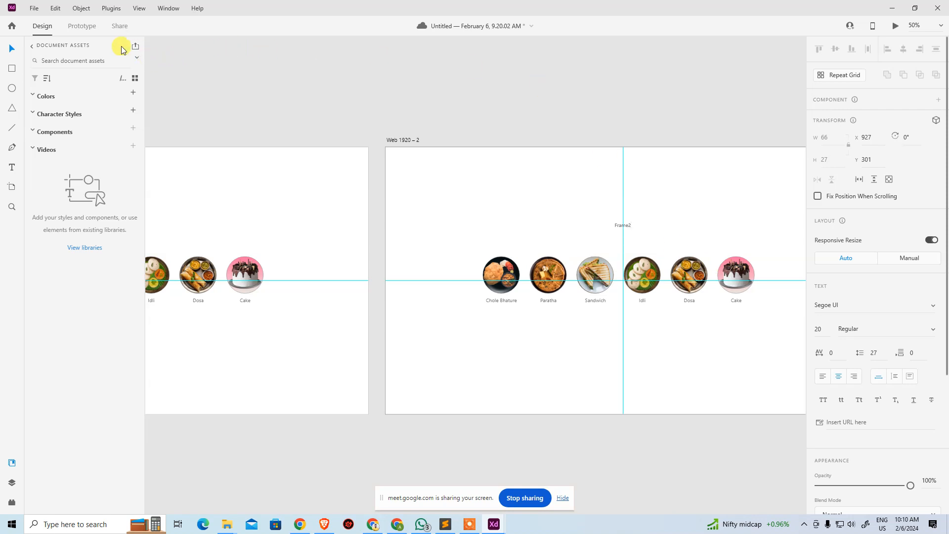
{"action": "left_click", "coordinate": [12, 50]}
{"action": "left_click", "coordinate": [544, 113]}
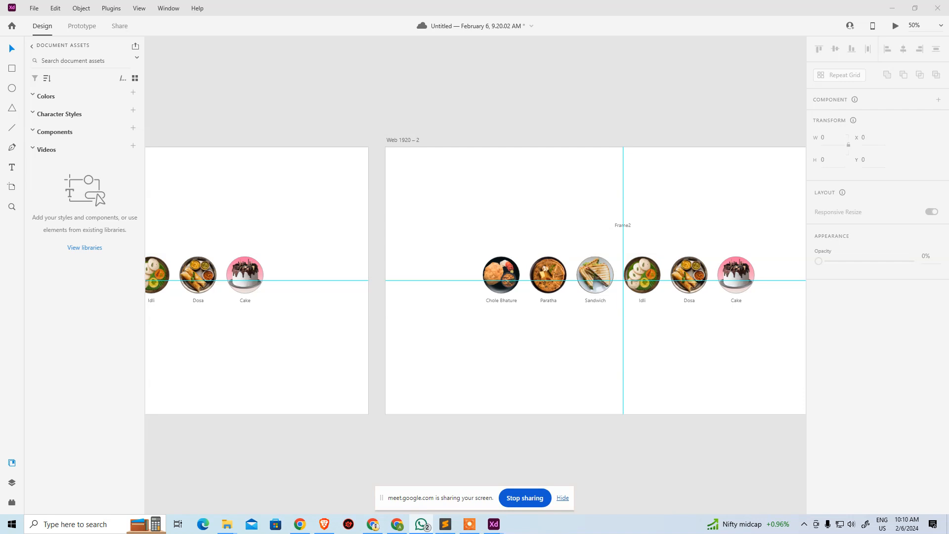
Align the top edges of the Frame1 and Frame2 labels across both artboards.
{"action": "left_click_drag", "start_coordinate": [487, 232], "coordinate": [678, 221]}
{"action": "left_click_drag", "start_coordinate": [254, 197], "coordinate": [742, 235]}
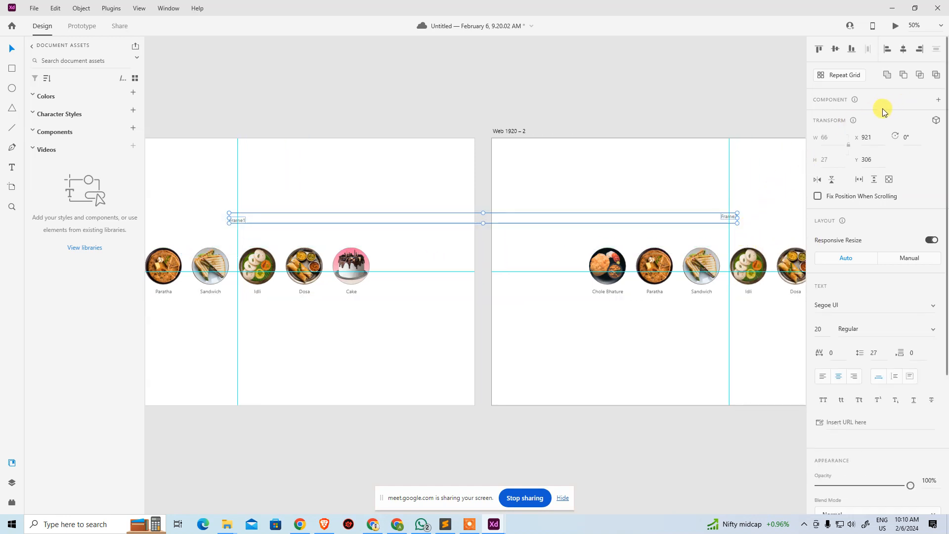
{"action": "left_click", "coordinate": [820, 50]}
{"action": "left_click", "coordinate": [622, 194]}
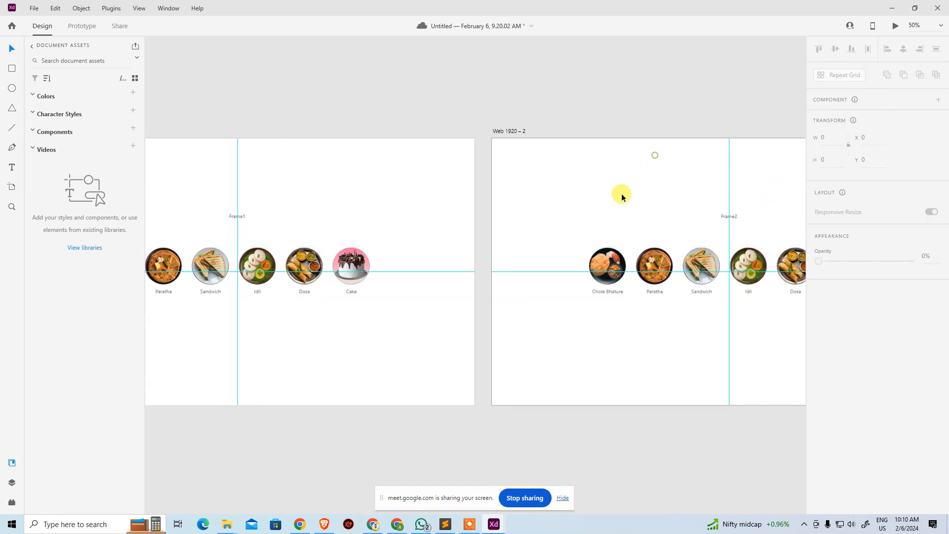
{"action": "left_click_drag", "start_coordinate": [534, 198], "coordinate": [667, 186]}
{"action": "left_click_drag", "start_coordinate": [515, 166], "coordinate": [554, 193]}
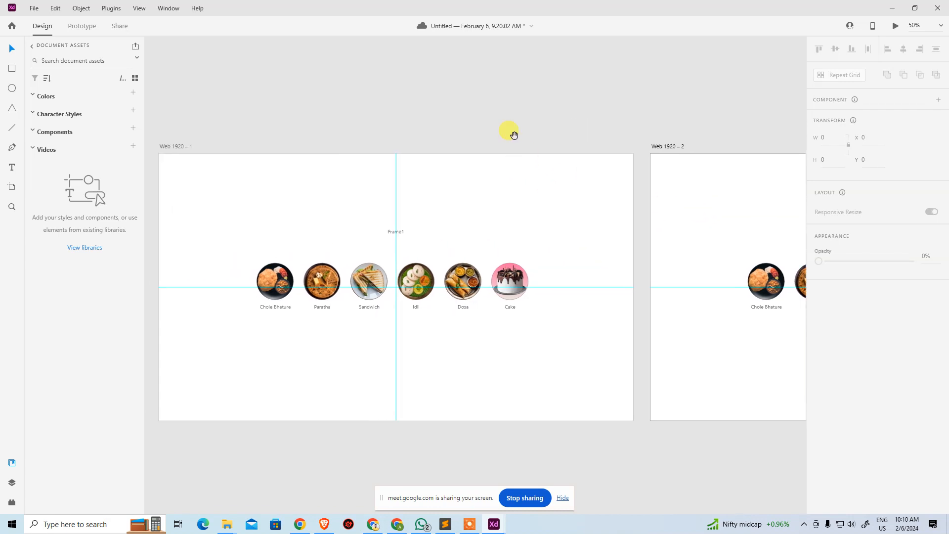
{"action": "mouse_move", "coordinate": [512, 133]}
{"action": "left_mouse_down"}
{"action": "mouse_move", "coordinate": [536, 123]}
{"action": "mouse_move", "coordinate": [519, 121]}
{"action": "left_mouse_up"}
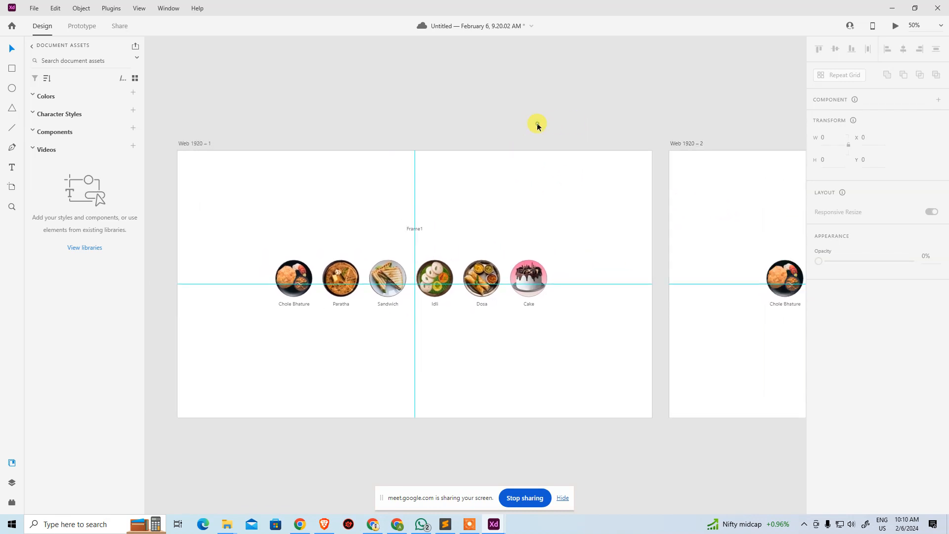
Prototype a transition from the first artboard to Web 1920 – 2, triggered by time with a 2 s delay.
{"action": "left_click", "coordinate": [77, 32]}
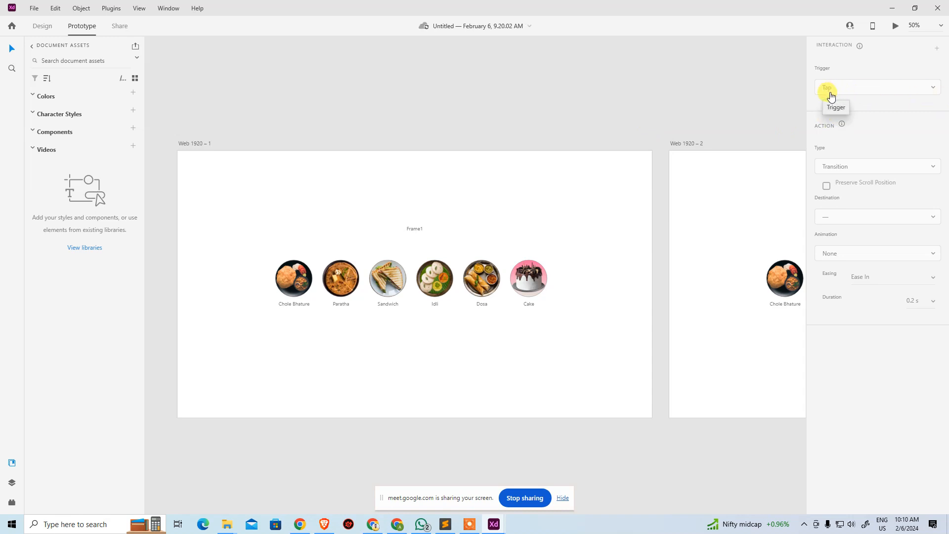
{"action": "left_click", "coordinate": [476, 167]}
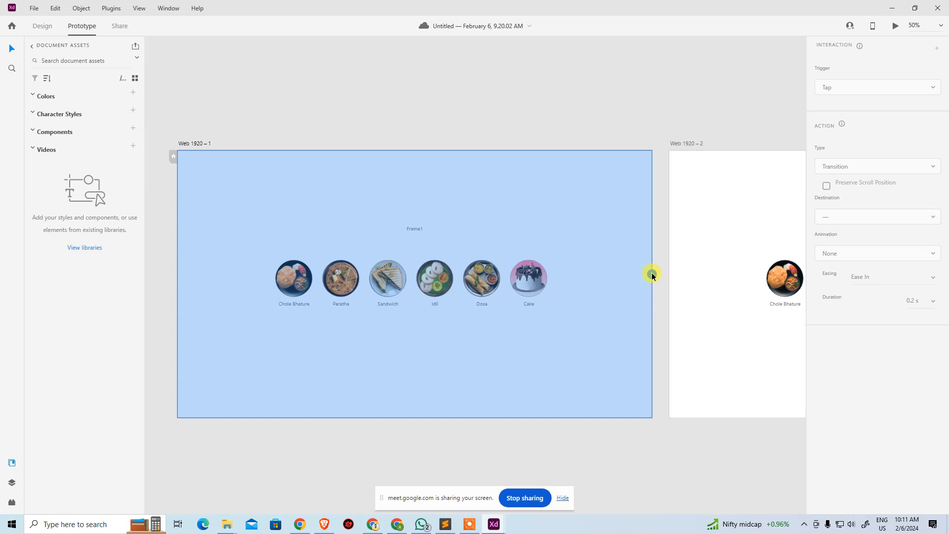
{"action": "left_click_drag", "start_coordinate": [651, 272], "coordinate": [714, 257]}
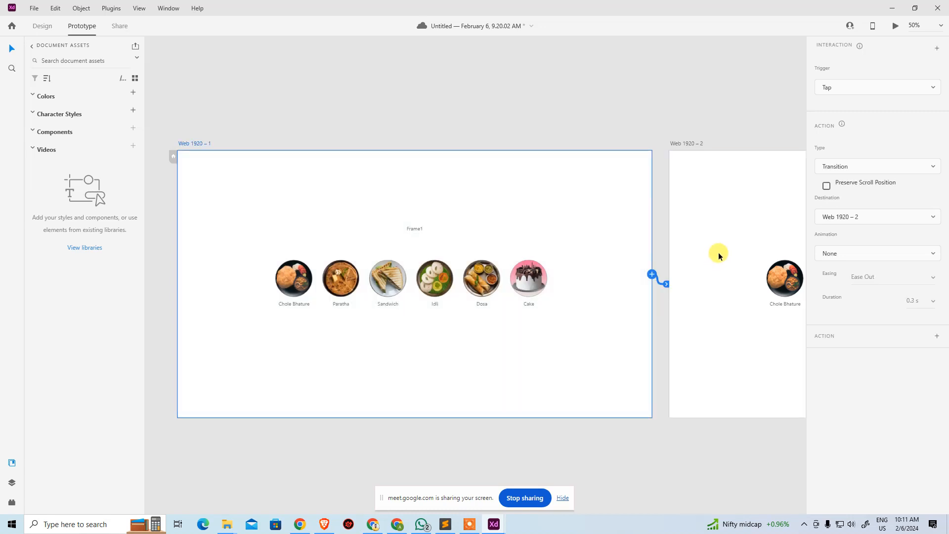
{"action": "left_click", "coordinate": [851, 90]}
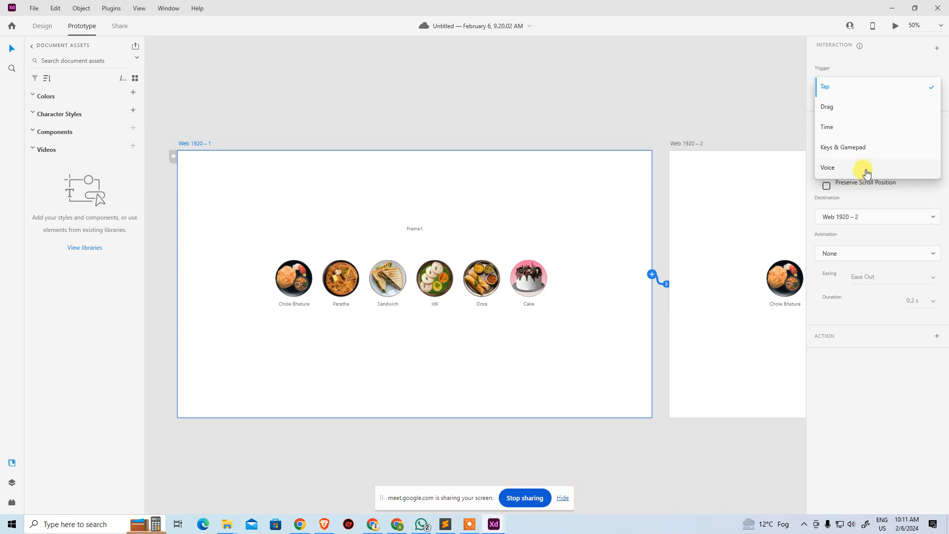
{"action": "left_click", "coordinate": [848, 127]}
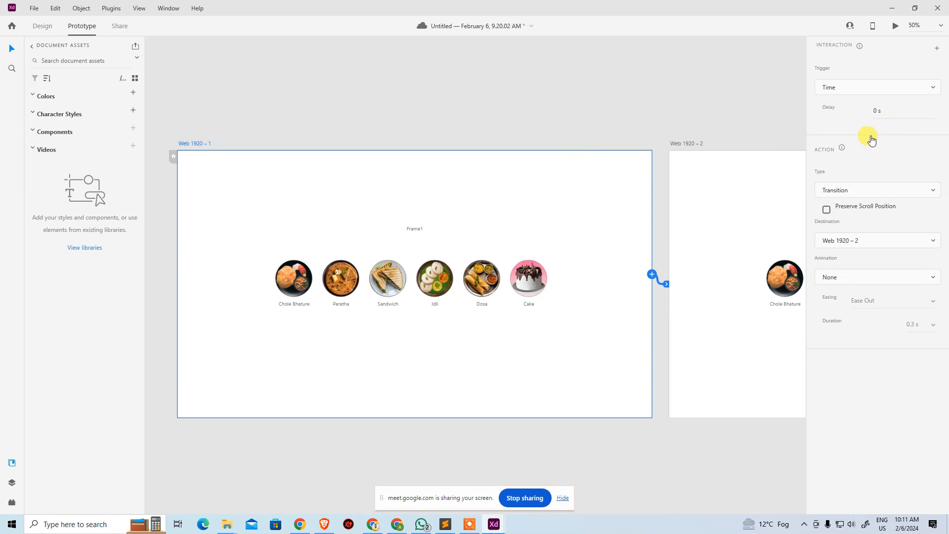
{"action": "left_click", "coordinate": [896, 110]}
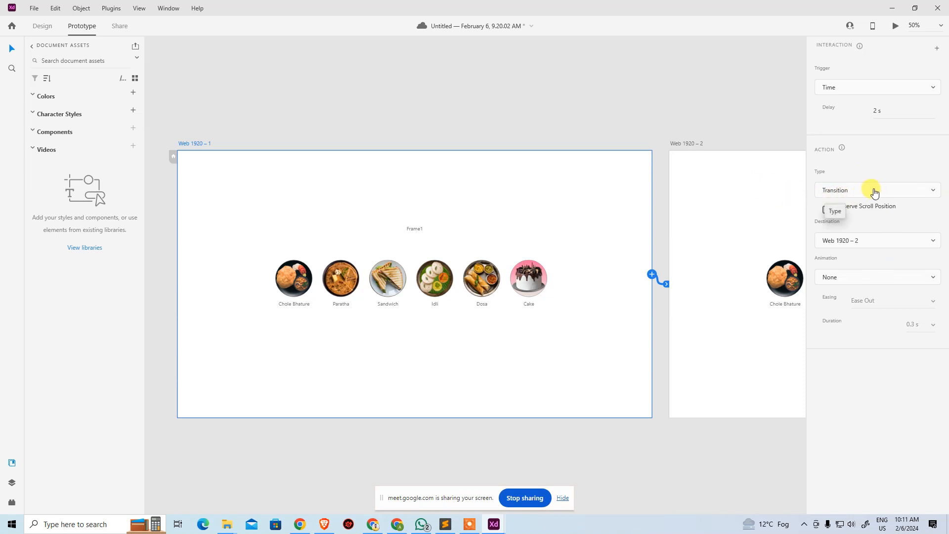
{"action": "left_click", "coordinate": [662, 176]}
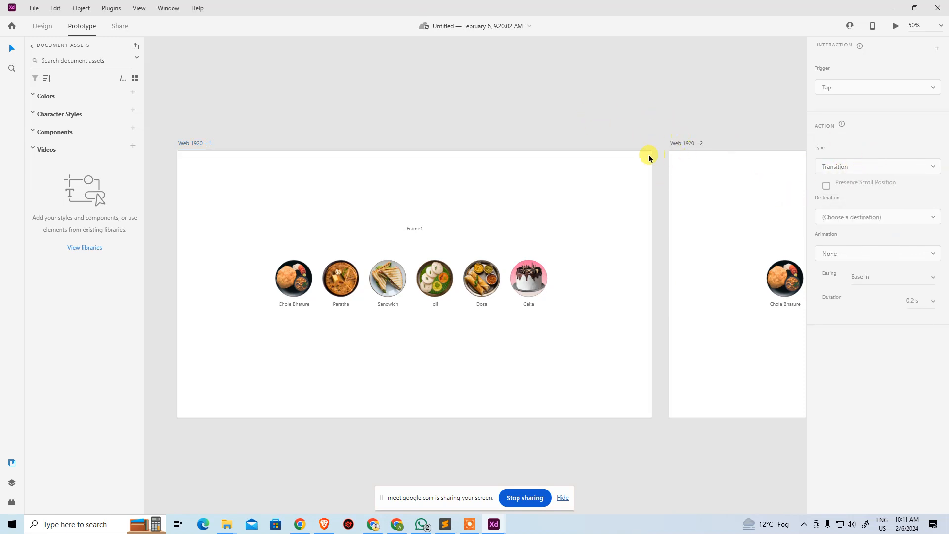
Link Web 1920 – 2 back to Web 1920 – 1 with a time-triggered transition after a 2 s delay.
{"action": "left_click_drag", "start_coordinate": [719, 193], "coordinate": [407, 163]}
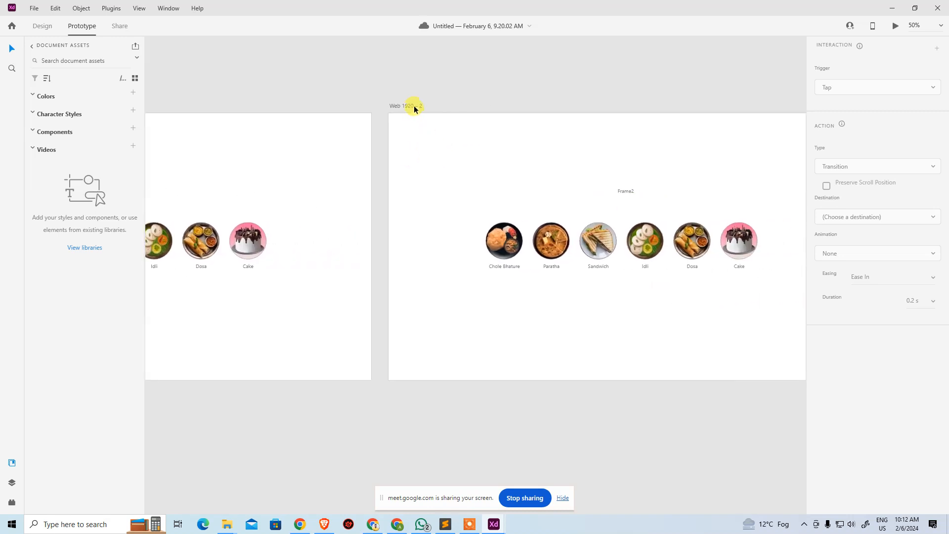
{"action": "left_click", "coordinate": [414, 105]}
{"action": "left_click_drag", "start_coordinate": [604, 157], "coordinate": [430, 135]}
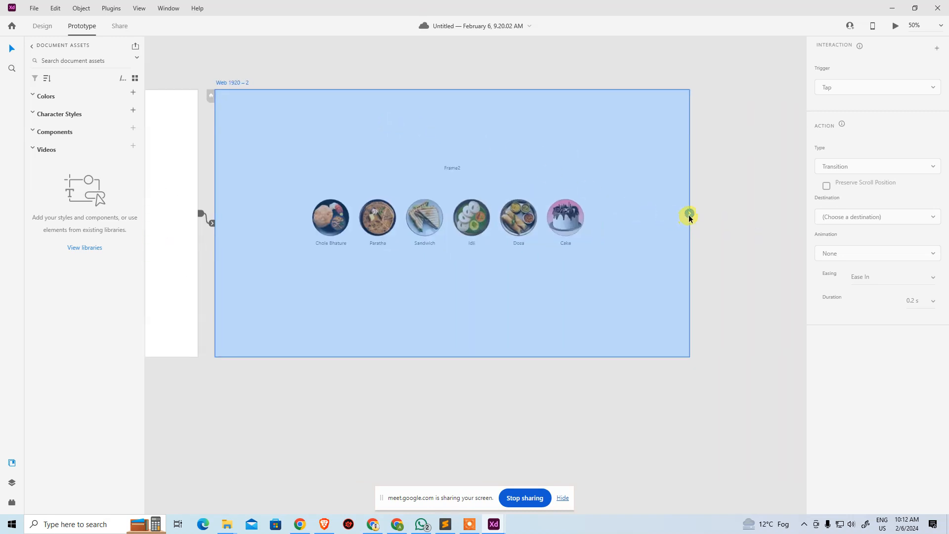
{"action": "left_click_drag", "start_coordinate": [691, 217], "coordinate": [167, 271]}
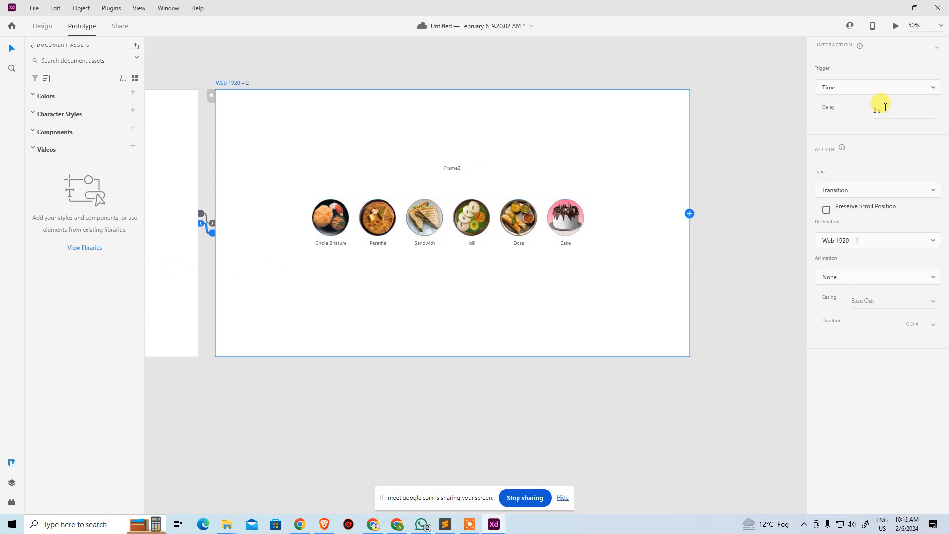
{"action": "left_click", "coordinate": [749, 215]}
Preview the prototype to check the automatic switching between Frame1 and Frame2, and close the preview.
{"action": "left_click_drag", "start_coordinate": [334, 80], "coordinate": [686, 155]}
{"action": "left_click_drag", "start_coordinate": [274, 159], "coordinate": [485, 133]}
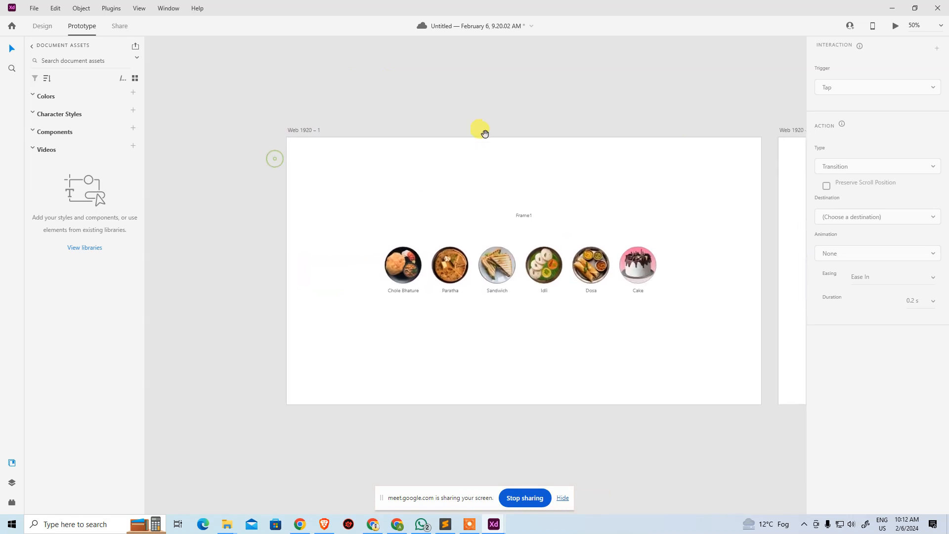
{"action": "key", "text": "ctrl+Return"}
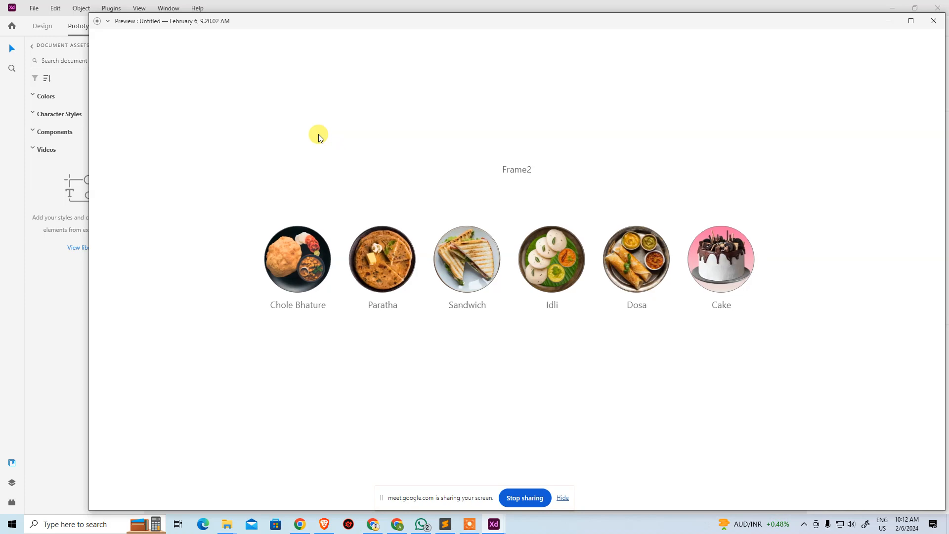
{"action": "left_click", "coordinate": [934, 21]}
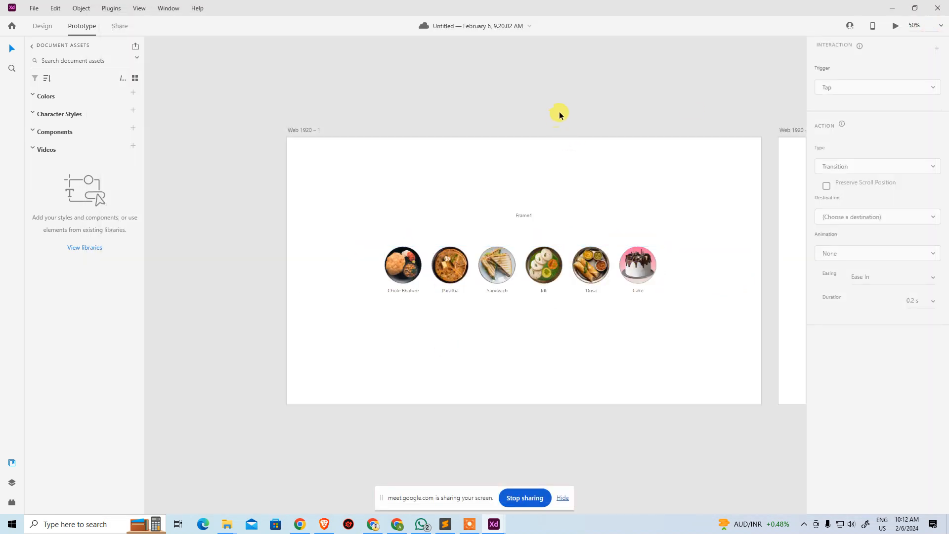
Delete the second artboard, Web 1920 – 2, together with its prototype link and contents.
{"action": "left_click_drag", "start_coordinate": [596, 241], "coordinate": [477, 234]}
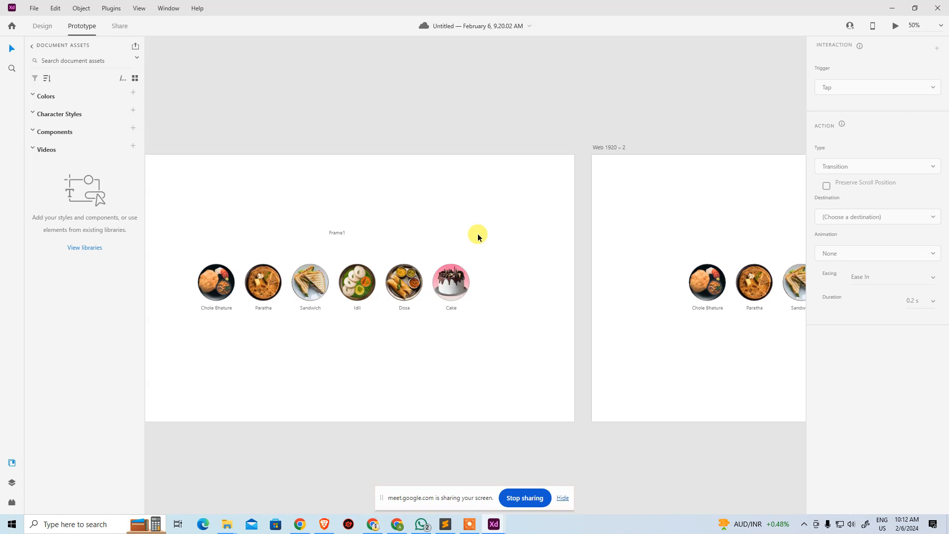
{"action": "scroll", "coordinate": [538, 146], "scroll_direction": "right", "scroll_amount": 4}
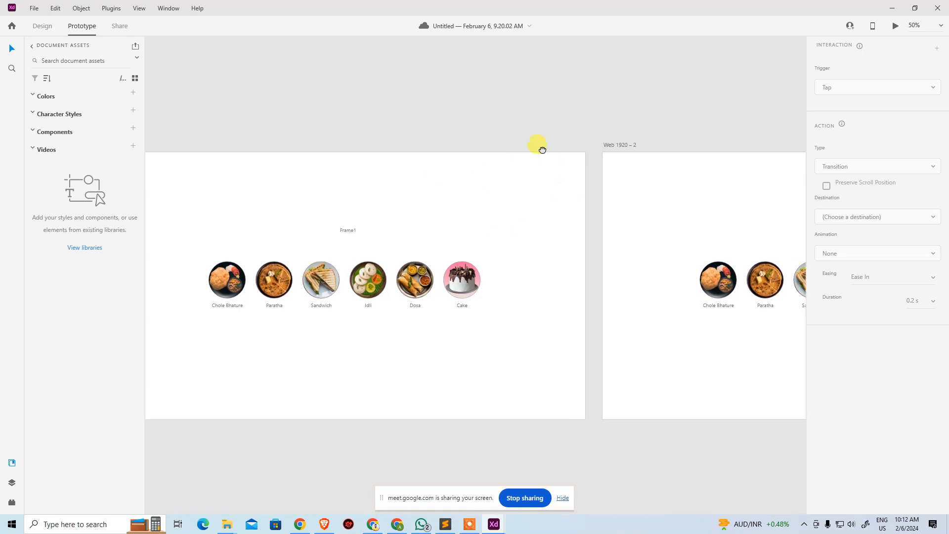
{"action": "scroll", "coordinate": [511, 136], "scroll_direction": "down", "scroll_amount": 1}
{"action": "left_click", "coordinate": [527, 116]}
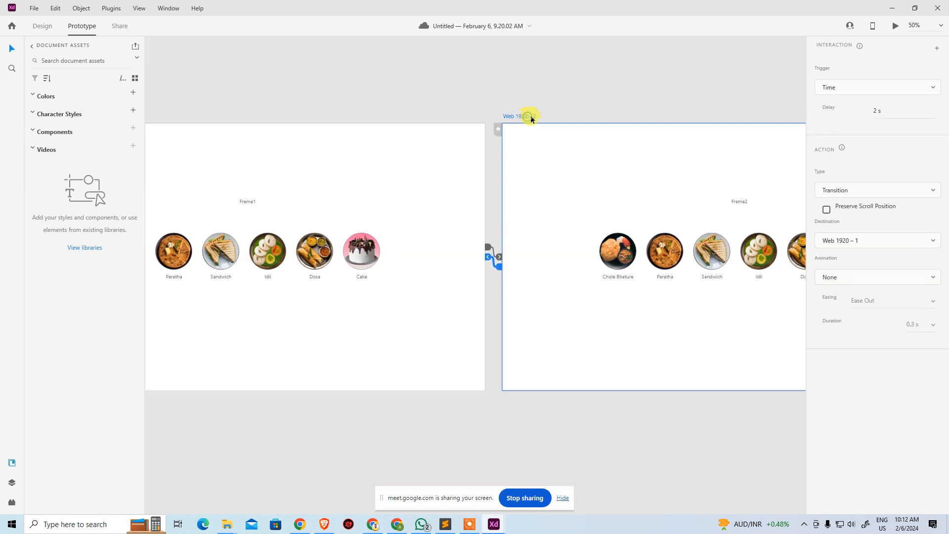
{"action": "key", "text": "Delete"}
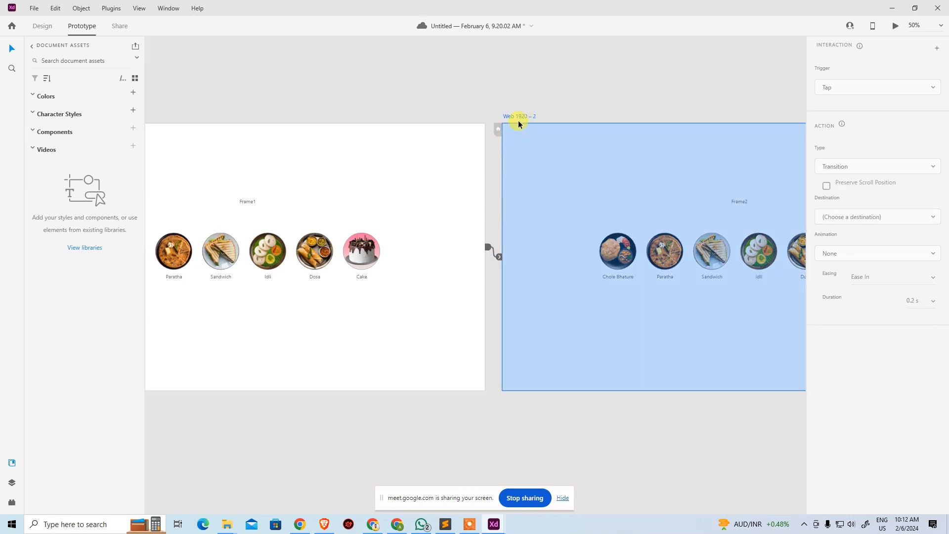
{"action": "key", "text": "Delete"}
{"action": "left_click", "coordinate": [538, 113]}
{"action": "scroll", "coordinate": [201, 138], "scroll_direction": "left", "scroll_amount": 10}
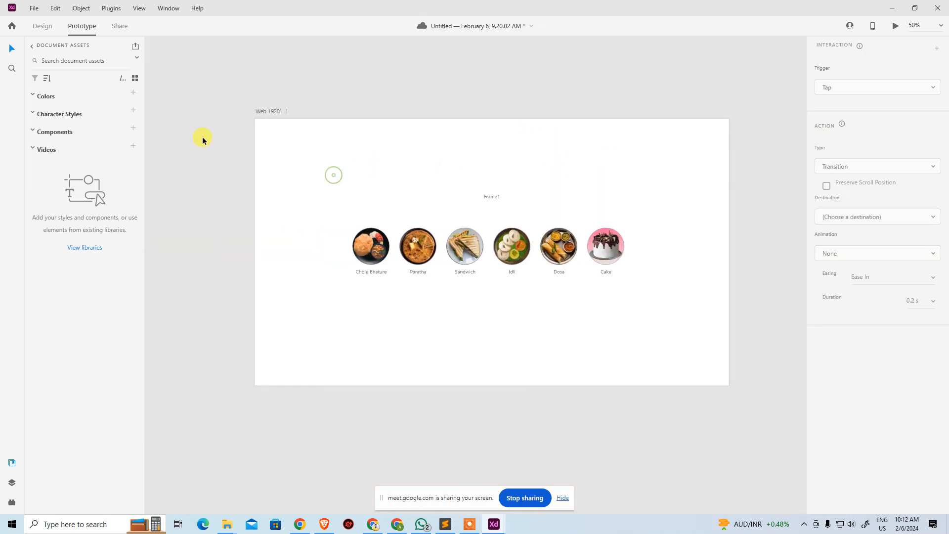
Return to Design mode for the remaining artboard, leaving nothing selected.
{"action": "left_click", "coordinate": [43, 26]}
{"action": "left_click", "coordinate": [354, 64]}
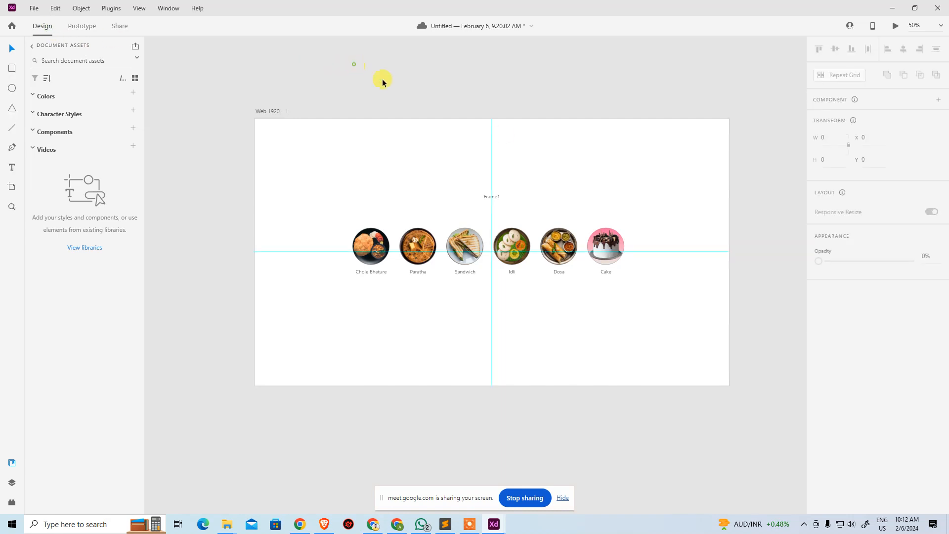
{"action": "left_click", "coordinate": [540, 258]}
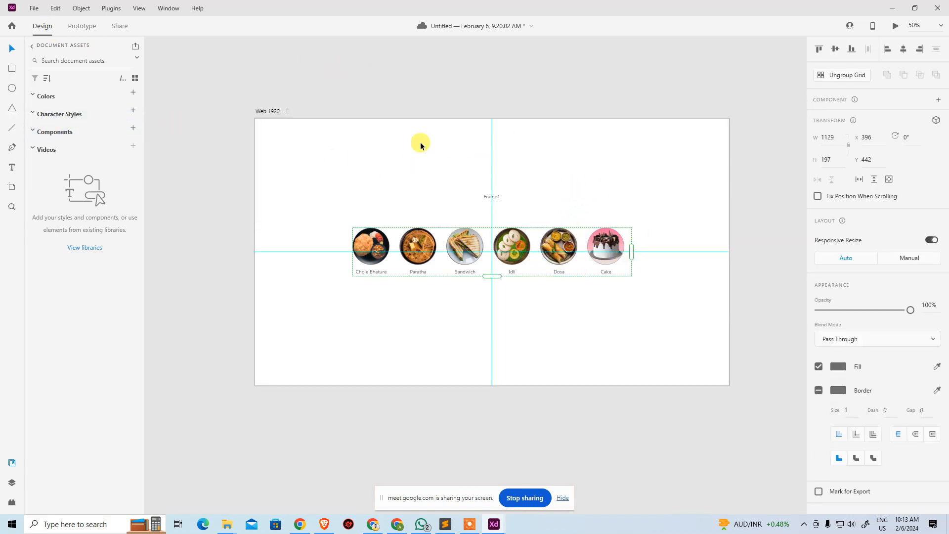
{"action": "left_click", "coordinate": [183, 138]}
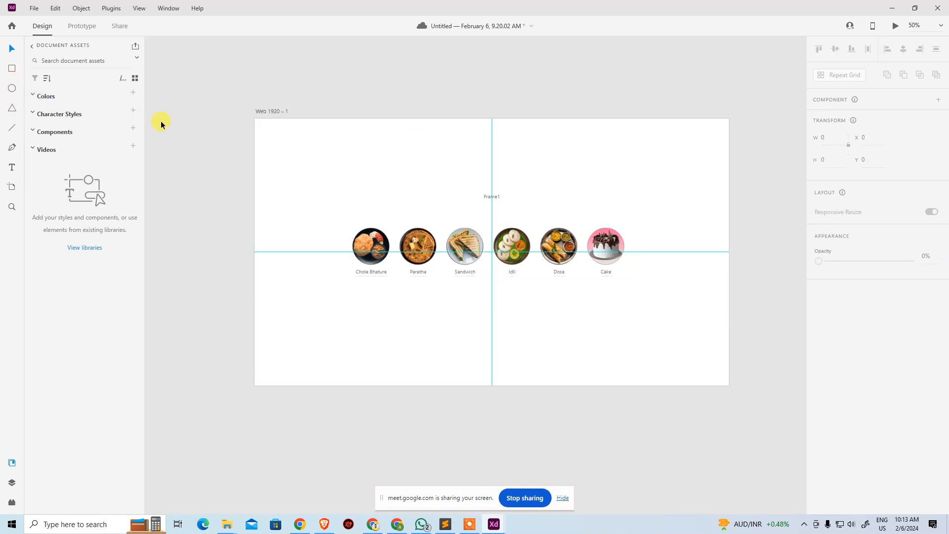
Switch to Chrome to examine the round arrow controls of Zomato's food carousel, and return to the Adobe XD document.
{"action": "key", "text": "alt+Tab"}
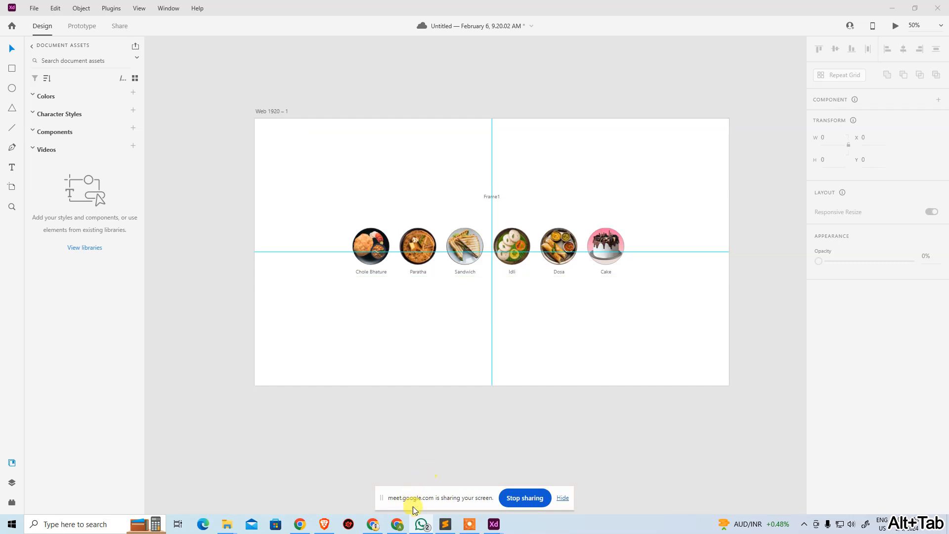
{"action": "left_click", "coordinate": [397, 524]}
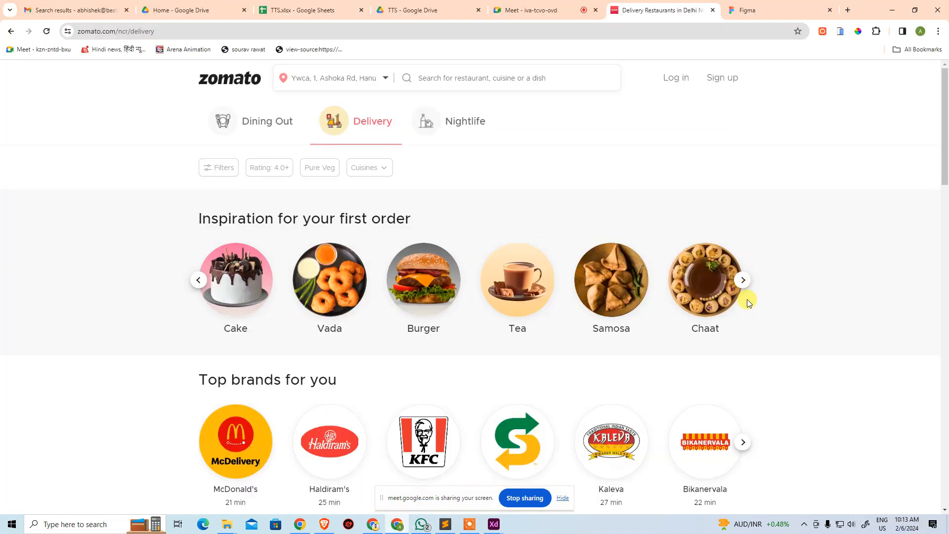
{"action": "key", "text": "alt+Tab"}
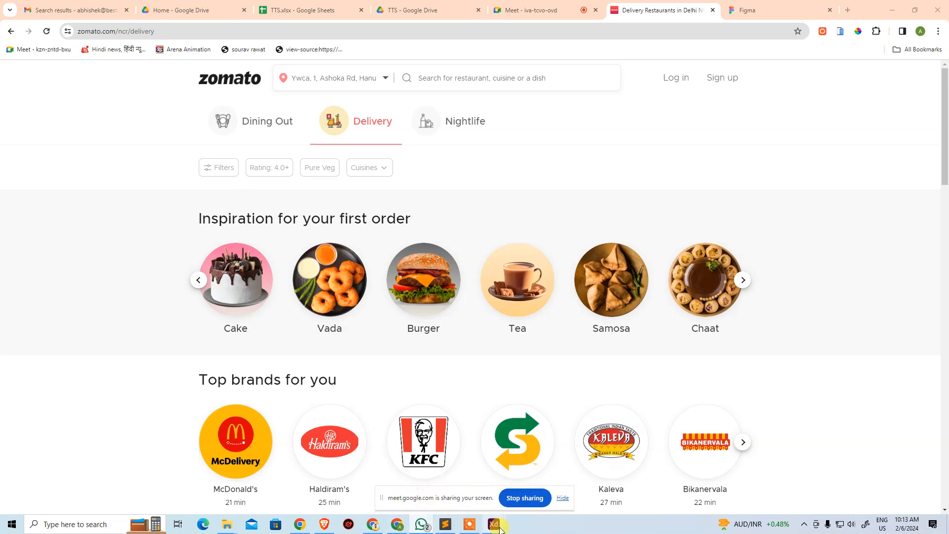
{"action": "mouse_move", "coordinate": [500, 528]}
{"action": "left_click", "coordinate": [444, 474]}
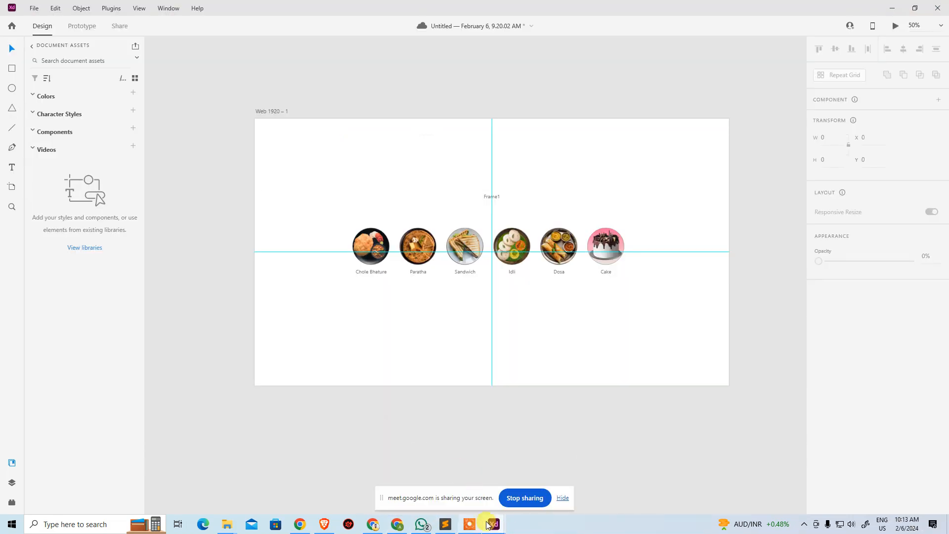
{"action": "left_click", "coordinate": [571, 450]}
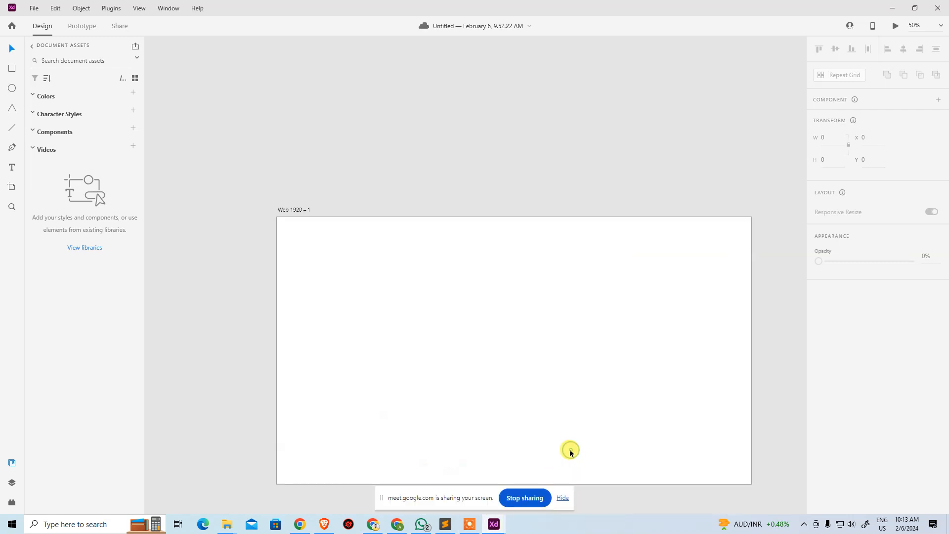
{"action": "mouse_move", "coordinate": [498, 522]}
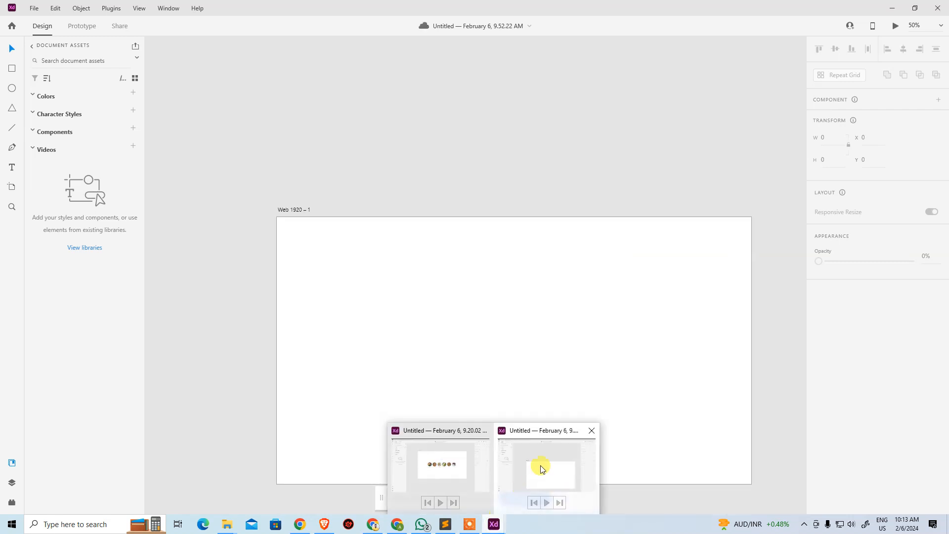
{"action": "middle_click", "coordinate": [541, 465]}
{"action": "left_click", "coordinate": [541, 268]}
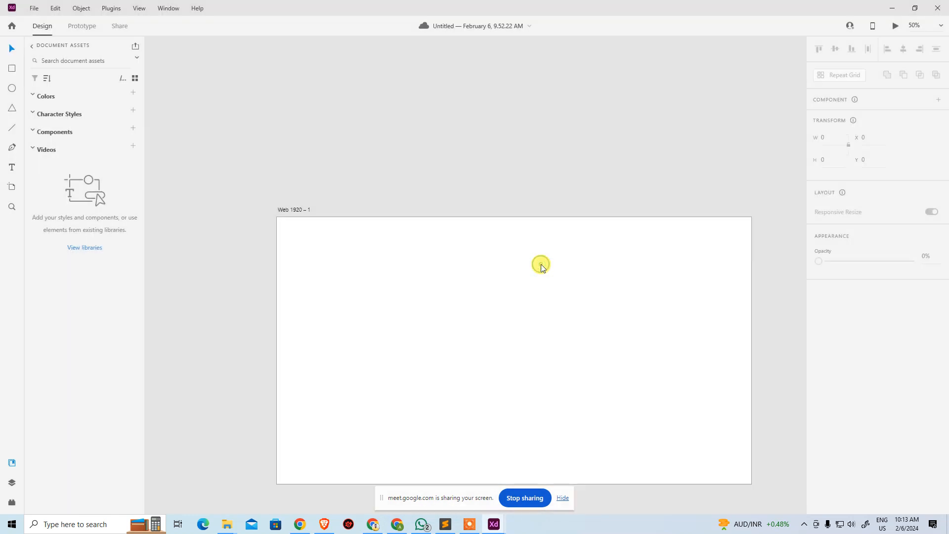
{"action": "mouse_move", "coordinate": [498, 525]}
{"action": "left_click", "coordinate": [457, 460]}
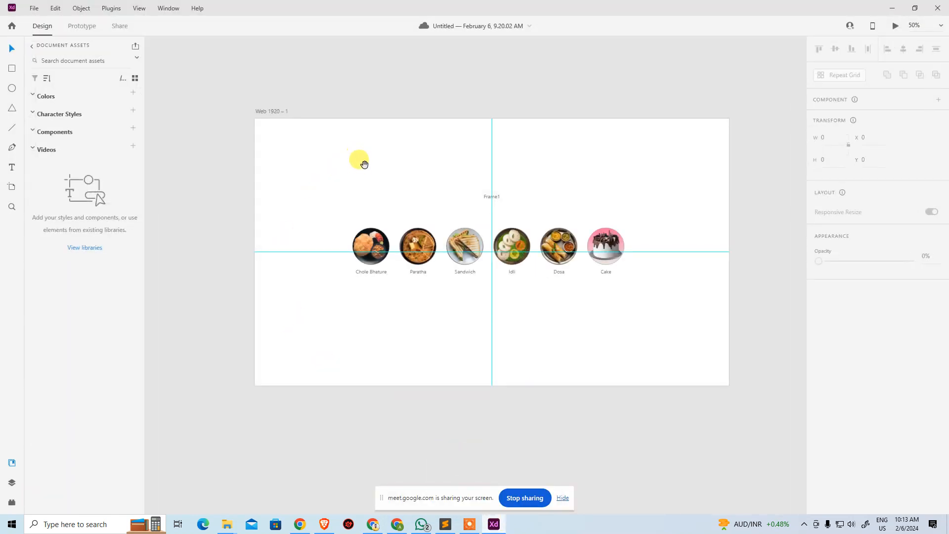
Draw a circle about 74 px in diameter above the Cake item, at about X 1525 and Y 201.
{"action": "scroll", "coordinate": [362, 161], "scroll_direction": "up", "scroll_amount": 1}
{"action": "left_click", "coordinate": [11, 88]}
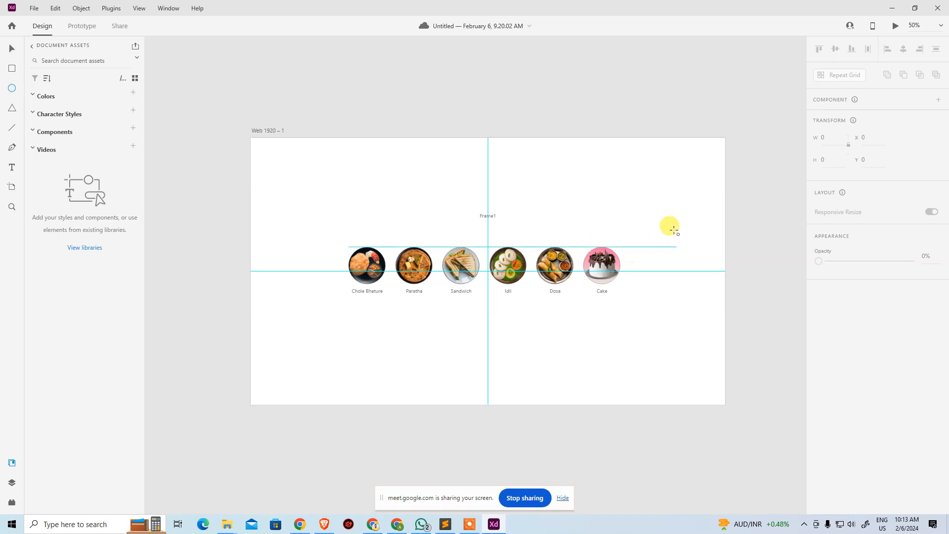
{"action": "left_click_drag", "start_coordinate": [627, 187], "coordinate": [647, 205]}
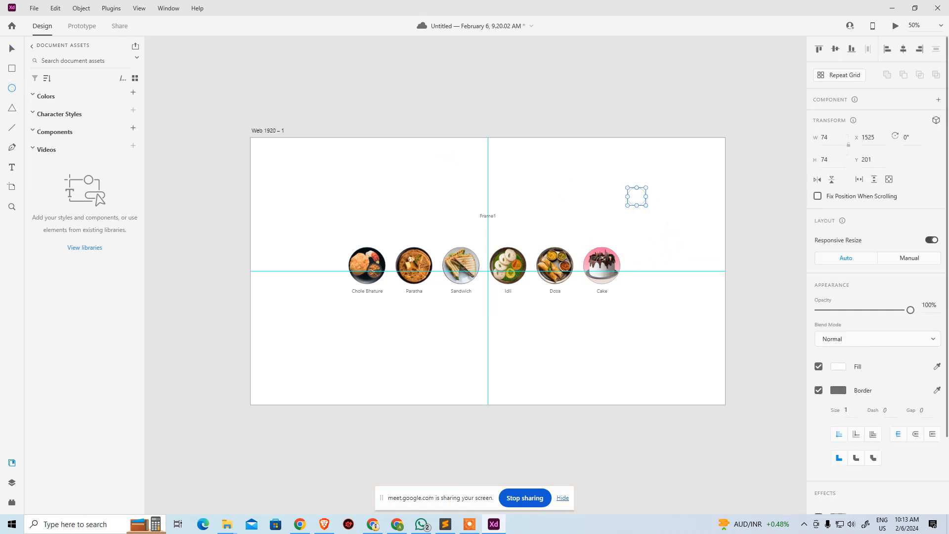
{"action": "left_click", "coordinate": [12, 48]}
{"action": "left_click", "coordinate": [185, 183]}
Draw an open, right-pointing chevron about 31 by 37 px with the Pen tool, to the right of the circle.
{"action": "left_click", "coordinate": [636, 206], "text": "ctrl"}
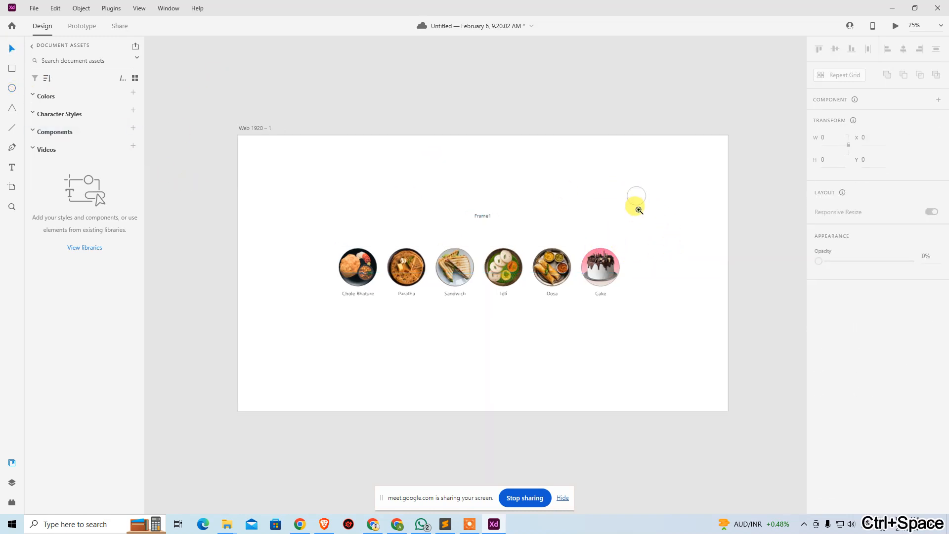
{"action": "left_click_drag", "start_coordinate": [543, 233], "coordinate": [576, 198]}
{"action": "left_click", "coordinate": [11, 147]}
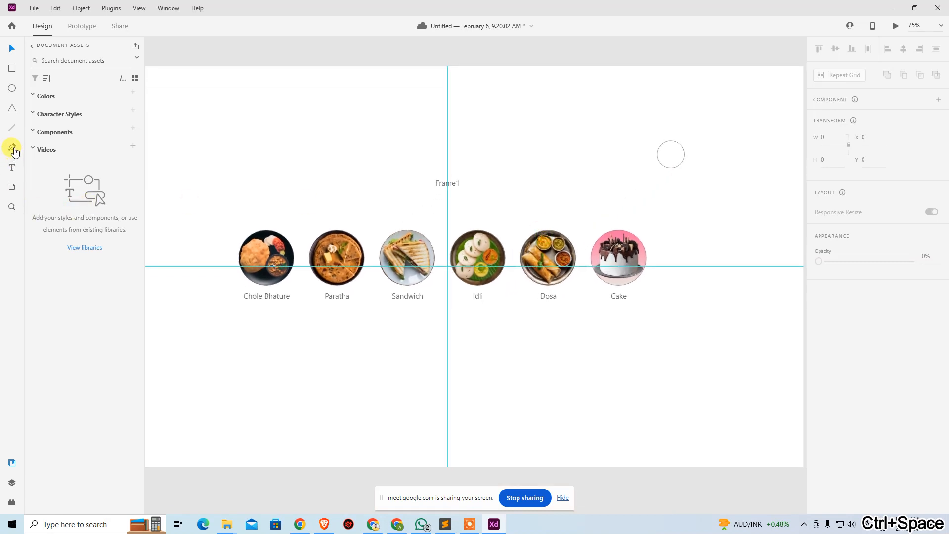
{"action": "left_click", "coordinate": [717, 135]}
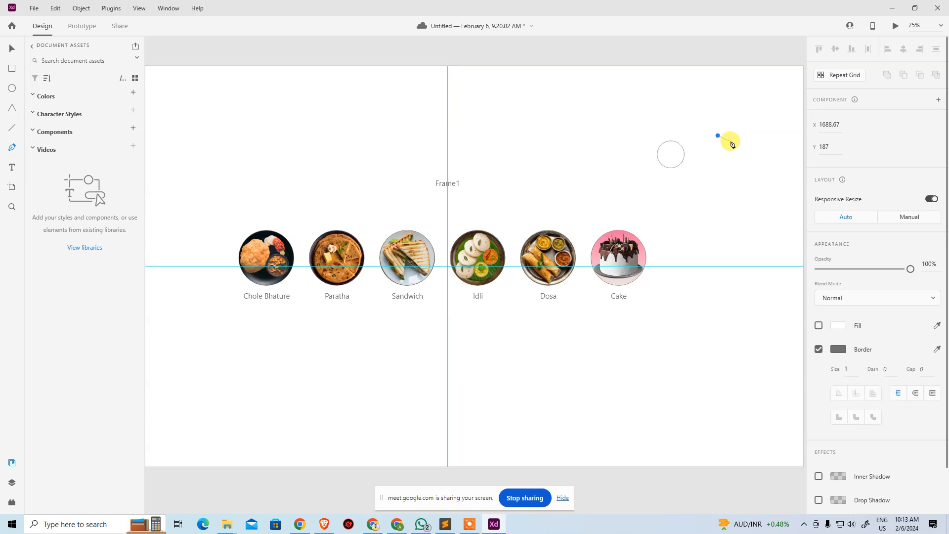
{"action": "left_click", "coordinate": [729, 142]}
{"action": "left_click", "coordinate": [717, 149]}
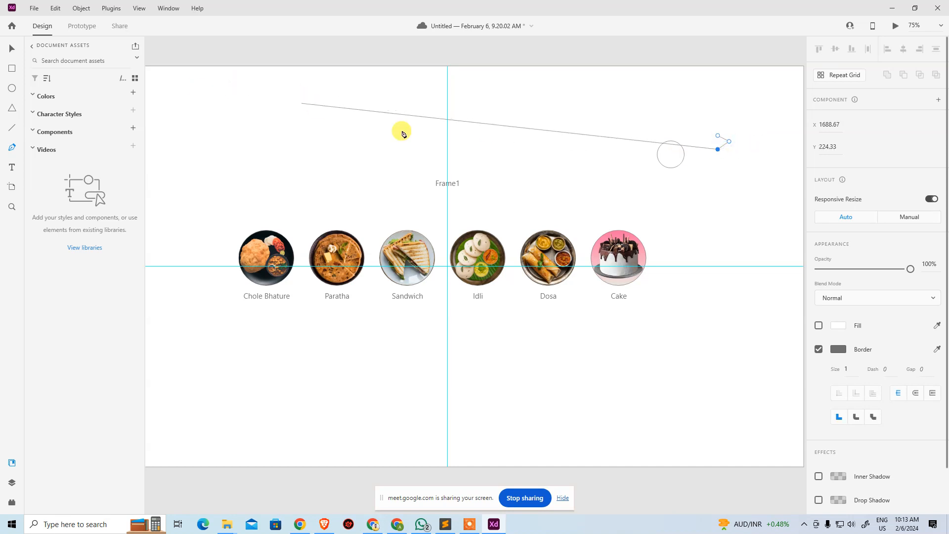
{"action": "key", "text": "Escape"}
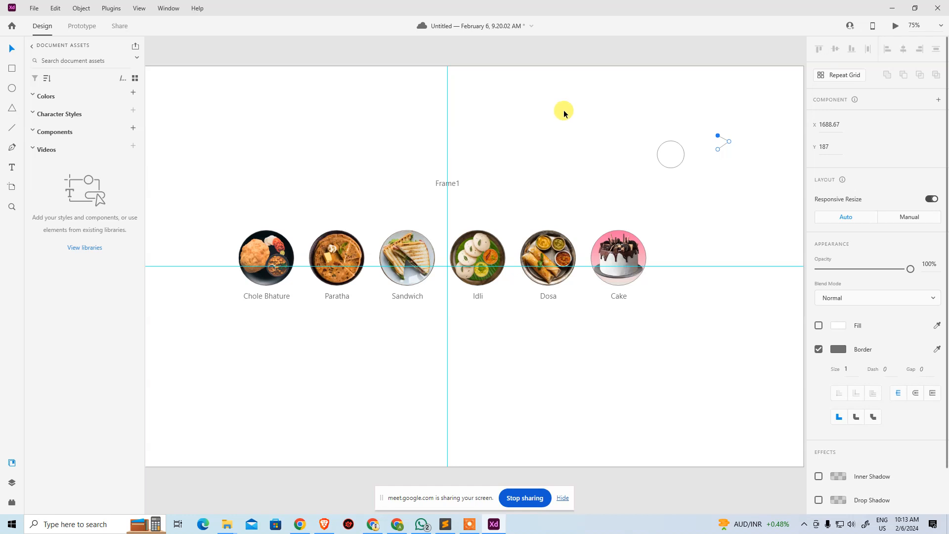
{"action": "left_click", "coordinate": [12, 48]}
Set the chevron's border size to 5 and move it inside the circle, at about X 1547 and Y 219.
{"action": "key", "text": "ctrl+space"}
{"action": "left_click", "coordinate": [712, 131]}
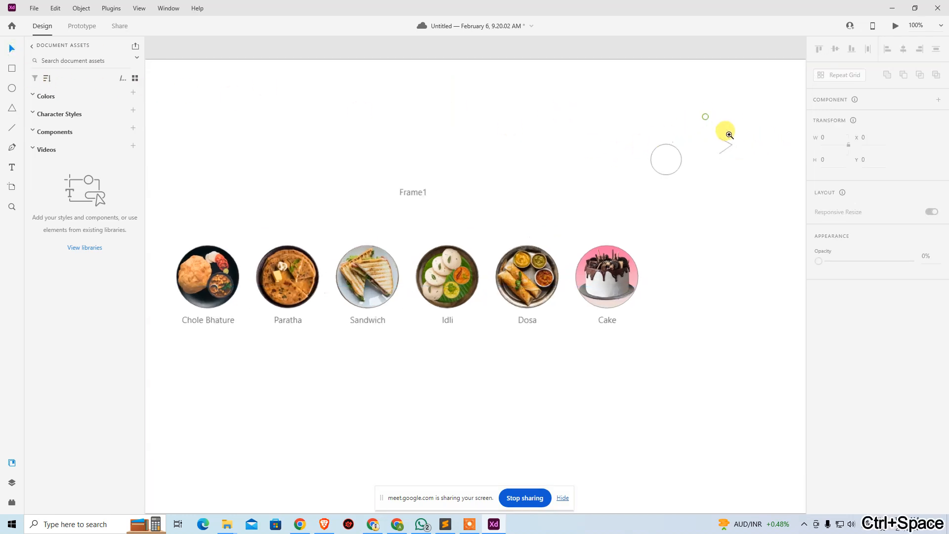
{"action": "left_click_drag", "start_coordinate": [692, 137], "coordinate": [759, 194]}
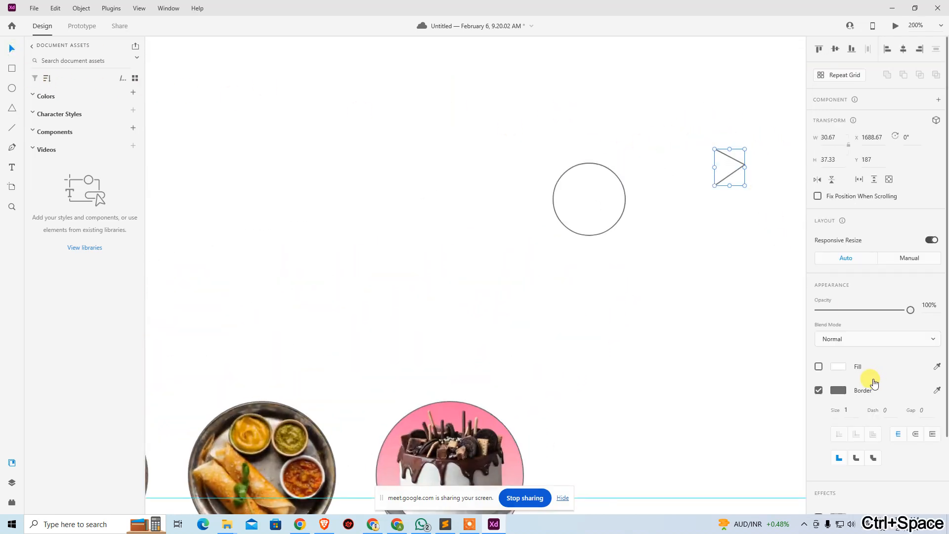
{"action": "left_click", "coordinate": [847, 410]}
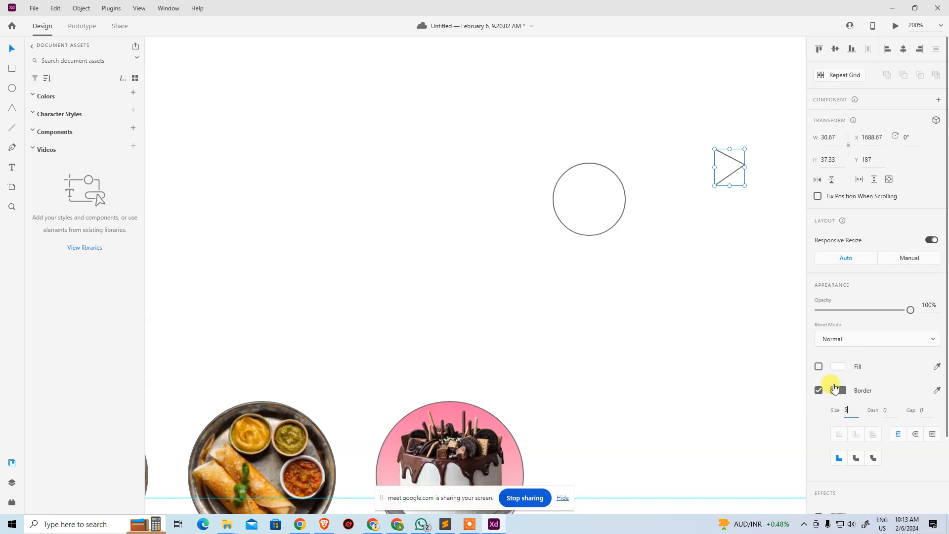
{"action": "key", "text": "Return"}
{"action": "mouse_move", "coordinate": [731, 174]}
{"action": "left_mouse_down"}
{"action": "mouse_move", "coordinate": [575, 207]}
{"action": "mouse_move", "coordinate": [595, 208]}
{"action": "left_mouse_up"}
{"action": "left_click", "coordinate": [504, 142]}
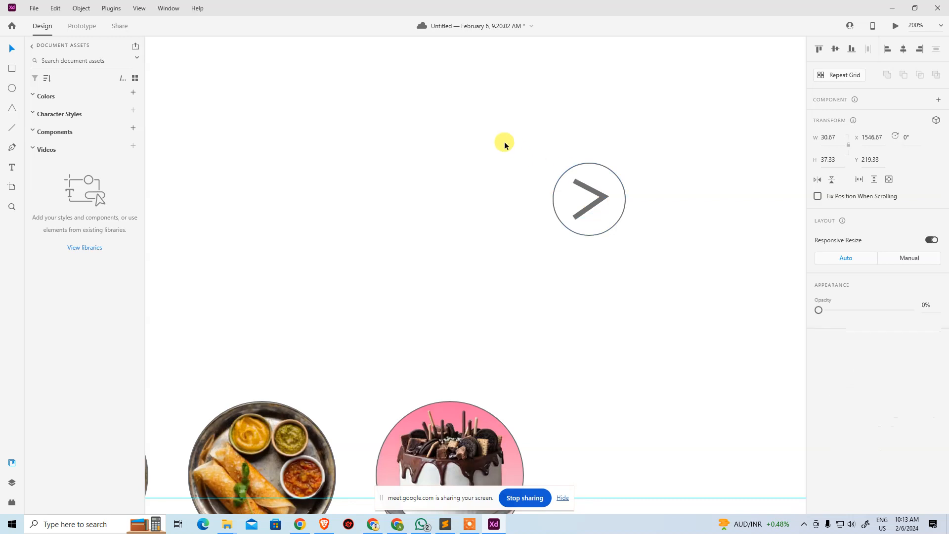
Set the border size of both the circle and the chevron to 2.
{"action": "left_click_drag", "start_coordinate": [489, 132], "coordinate": [629, 238]}
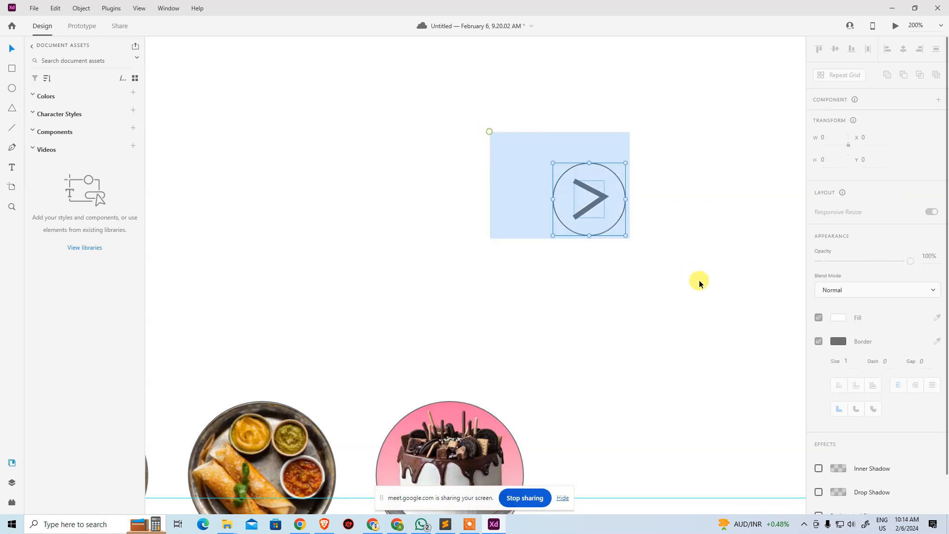
{"action": "scroll", "coordinate": [850, 408], "scroll_direction": "down", "scroll_amount": 5}
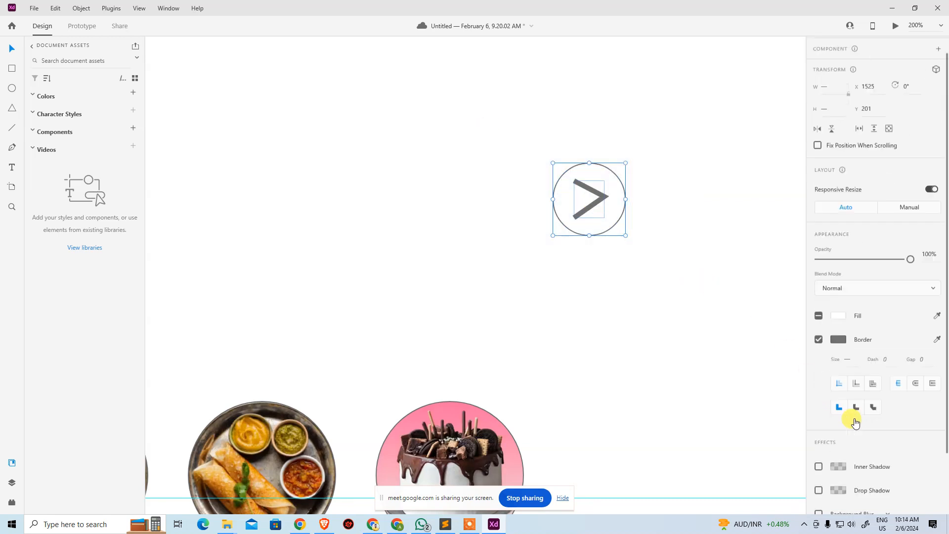
{"action": "left_click", "coordinate": [719, 339]}
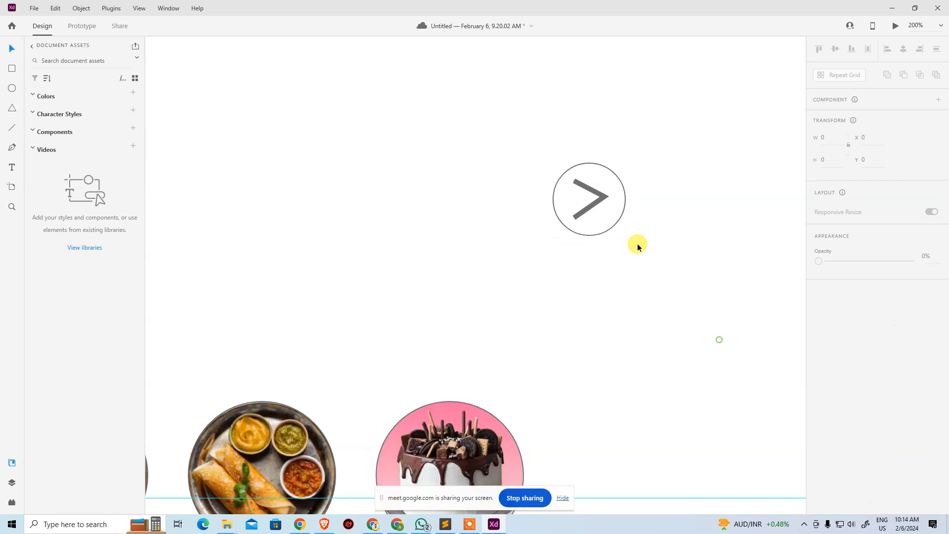
{"action": "left_click", "coordinate": [618, 225]}
{"action": "left_click", "coordinate": [850, 408]}
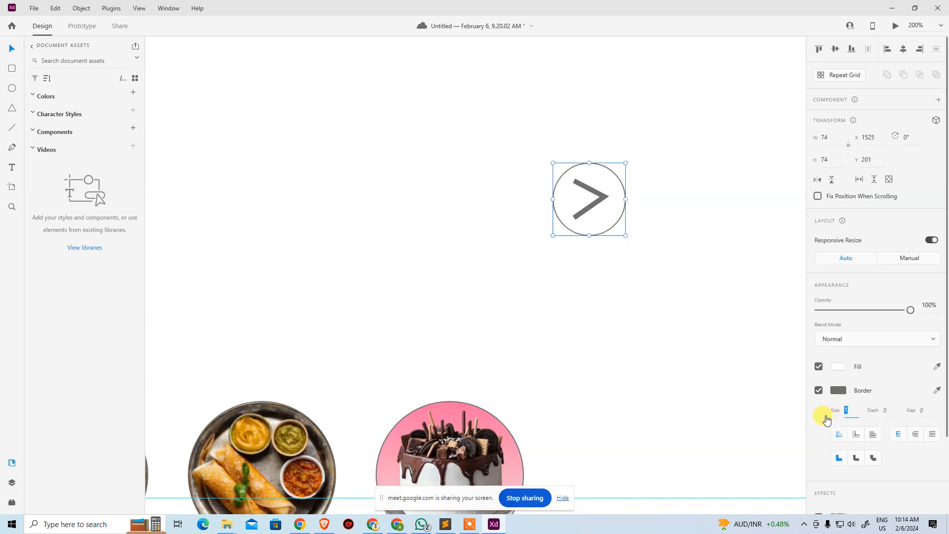
{"action": "type", "text": "5"}
{"action": "left_click", "coordinate": [596, 203]}
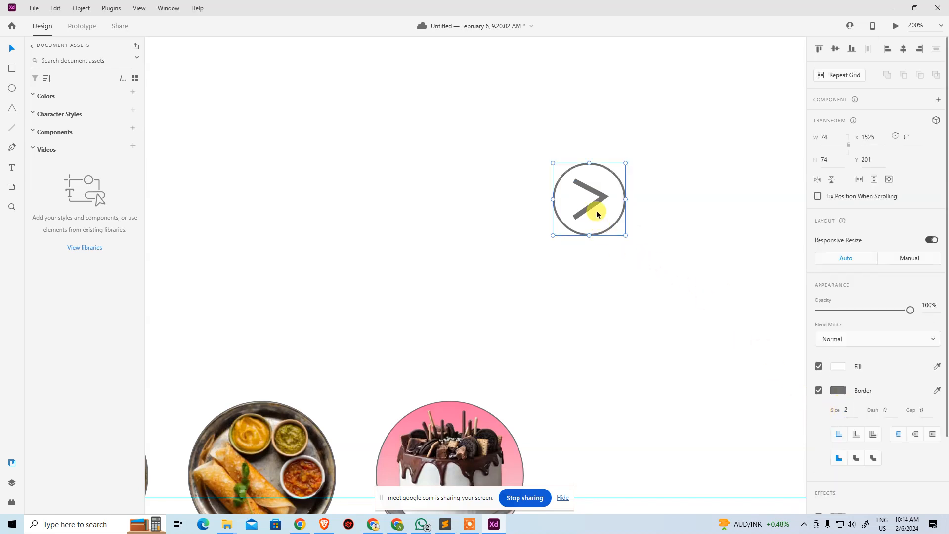
{"action": "left_click", "coordinate": [848, 412]}
{"action": "type", "text": "2"}
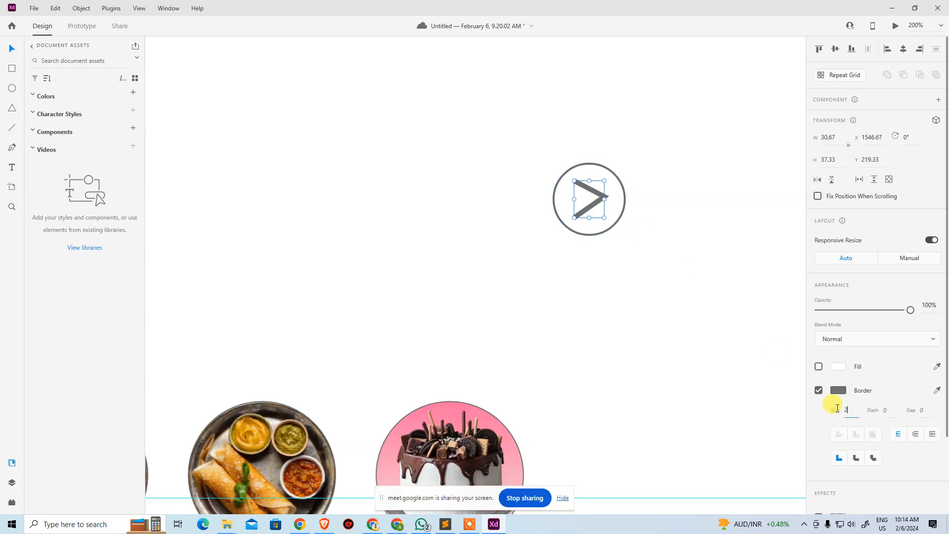
{"action": "key", "text": "Return"}
{"action": "left_click_drag", "start_coordinate": [511, 133], "coordinate": [747, 308]}
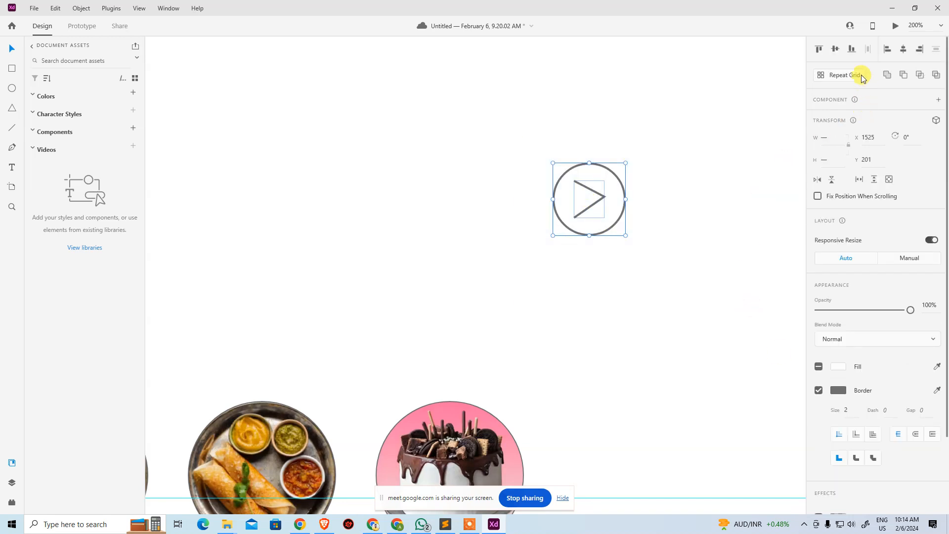
{"action": "left_click", "coordinate": [625, 293]}
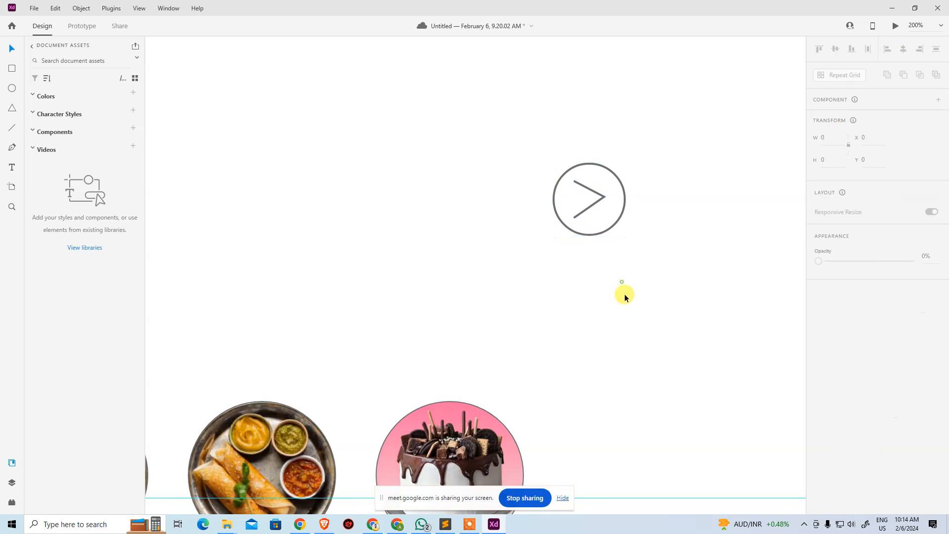
{"action": "left_click_drag", "start_coordinate": [546, 272], "coordinate": [602, 298]}
{"action": "key", "text": "ctrl+minus"}
{"action": "key", "text": "ctrl+minus"}
{"action": "key", "text": "ctrl+minus"}
{"action": "key", "text": "ctrl+minus"}
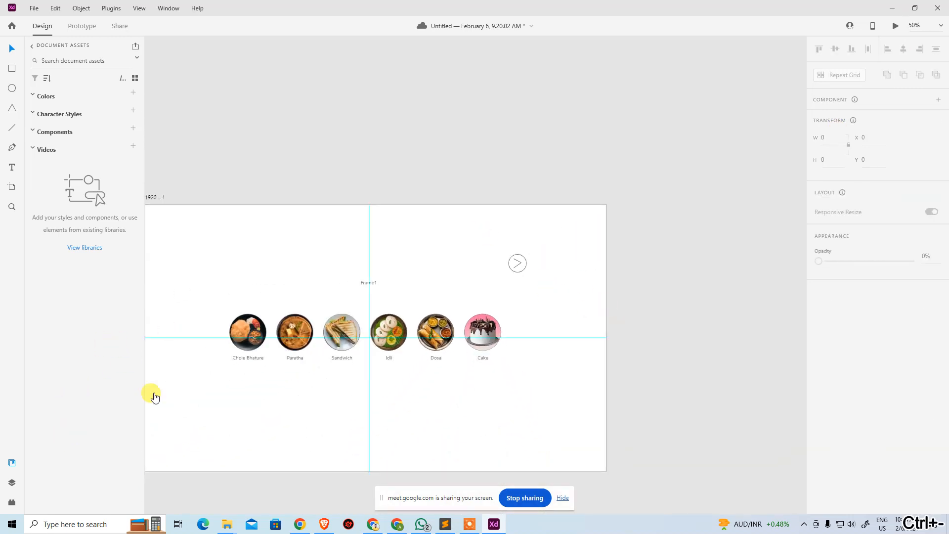
{"action": "left_click", "coordinate": [14, 468]}
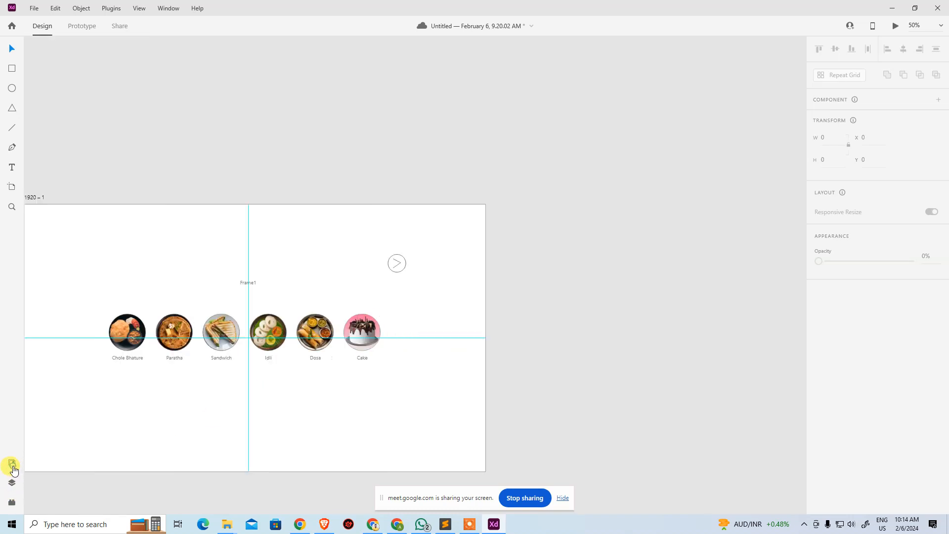
{"action": "left_click", "coordinate": [13, 465]}
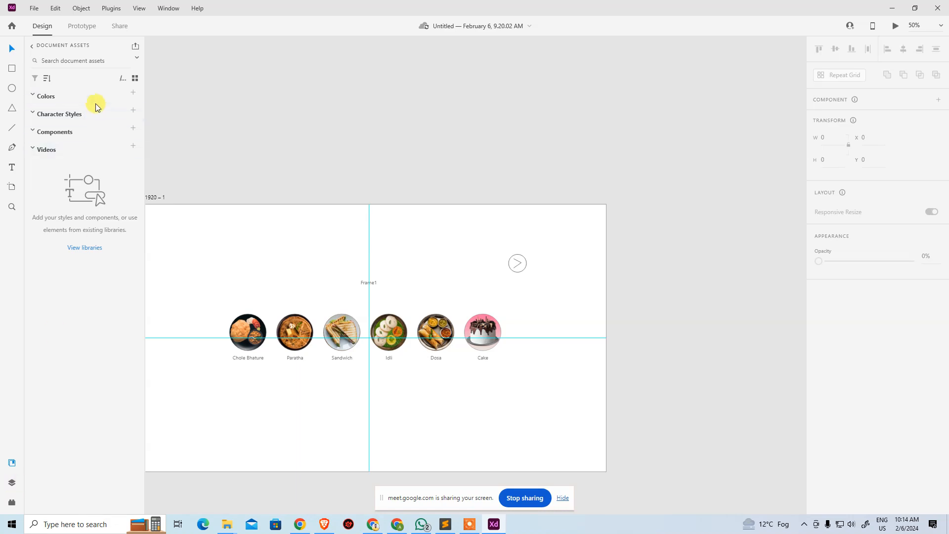
Browse the XD plugins available in Creative Cloud and close the plugin catalogue.
{"action": "left_click", "coordinate": [111, 8]}
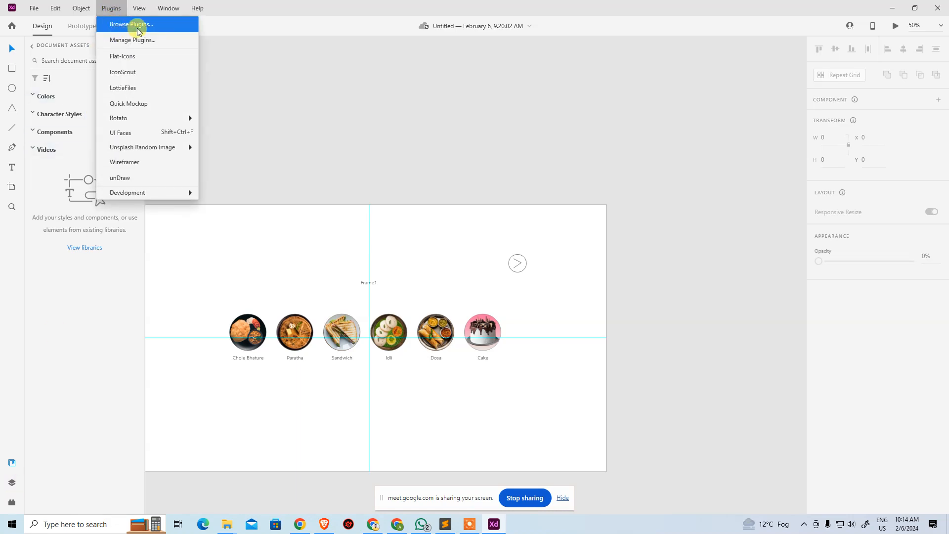
{"action": "left_click", "coordinate": [140, 29]}
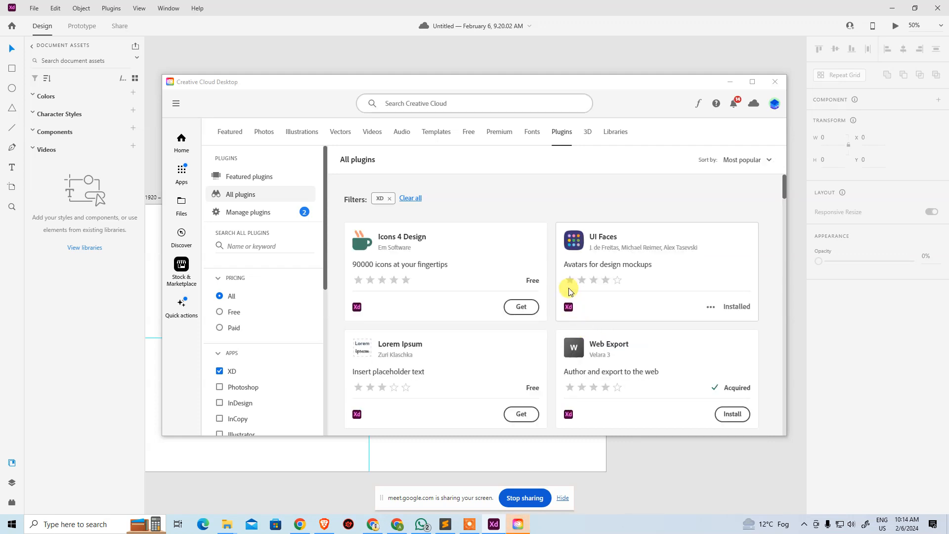
{"action": "scroll", "coordinate": [560, 322], "scroll_direction": "down", "scroll_amount": 1}
{"action": "scroll", "coordinate": [568, 326], "scroll_direction": "down", "scroll_amount": 10}
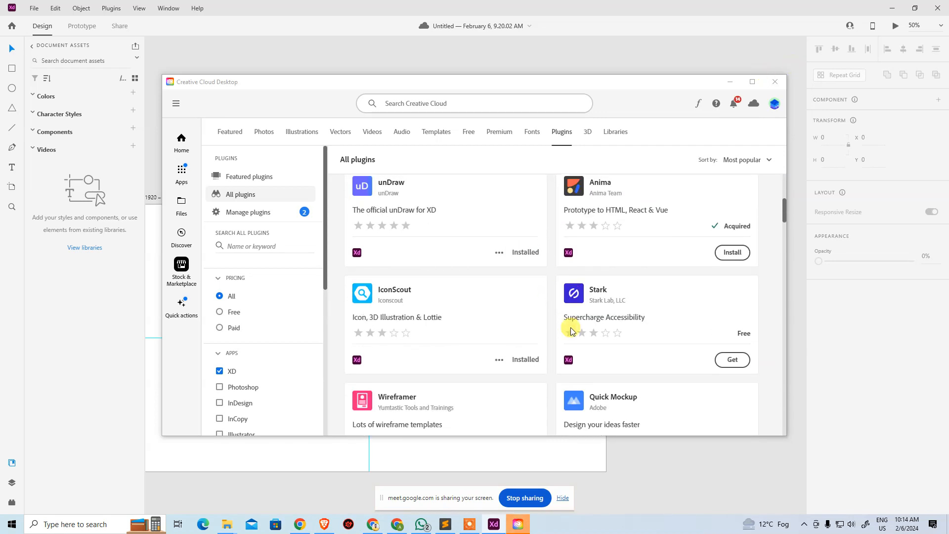
{"action": "left_click", "coordinate": [775, 82]}
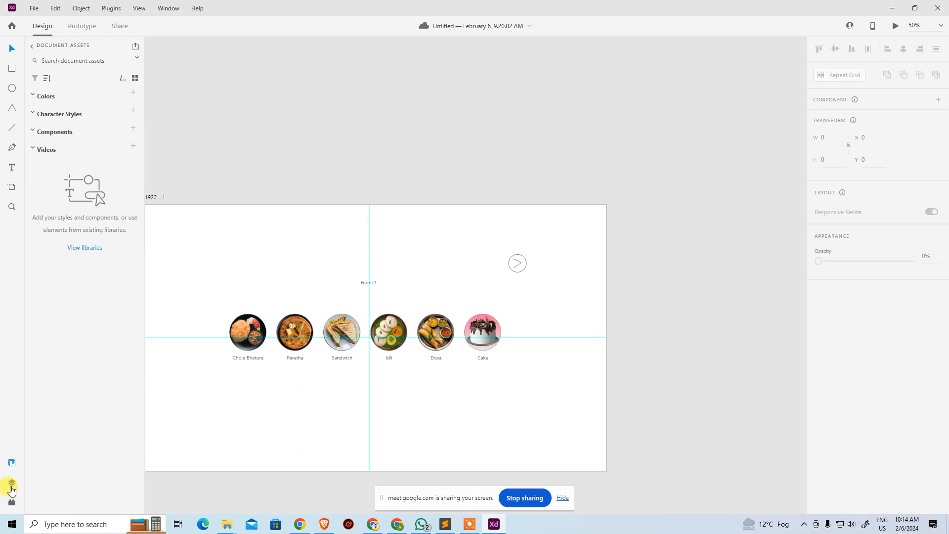
Open the installed Flat-Icons plugin and search it for "right arrow".
{"action": "left_click", "coordinate": [11, 489]}
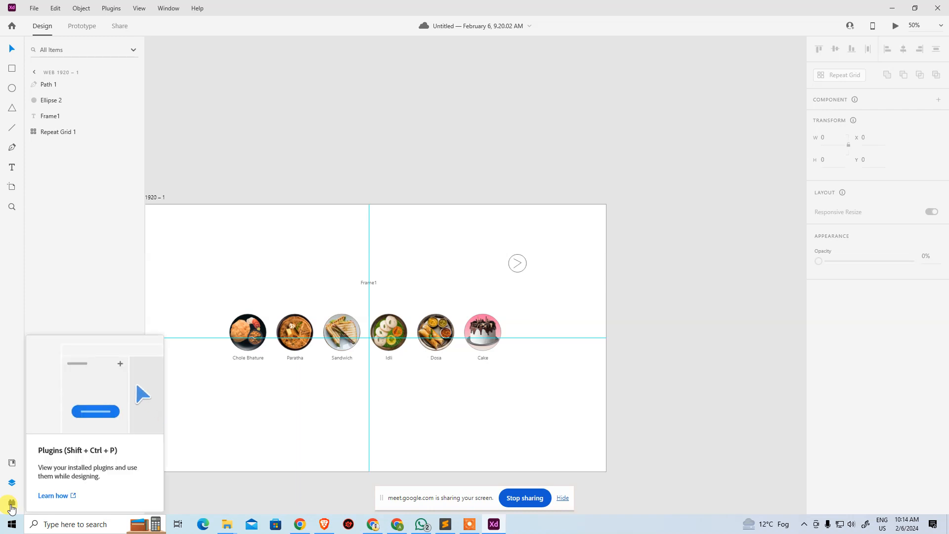
{"action": "left_click", "coordinate": [12, 508]}
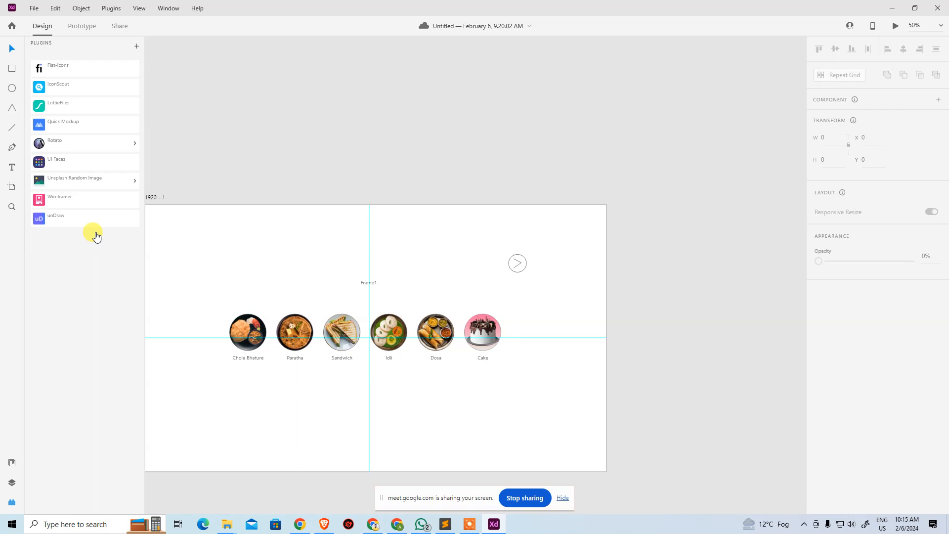
{"action": "left_click", "coordinate": [58, 71]}
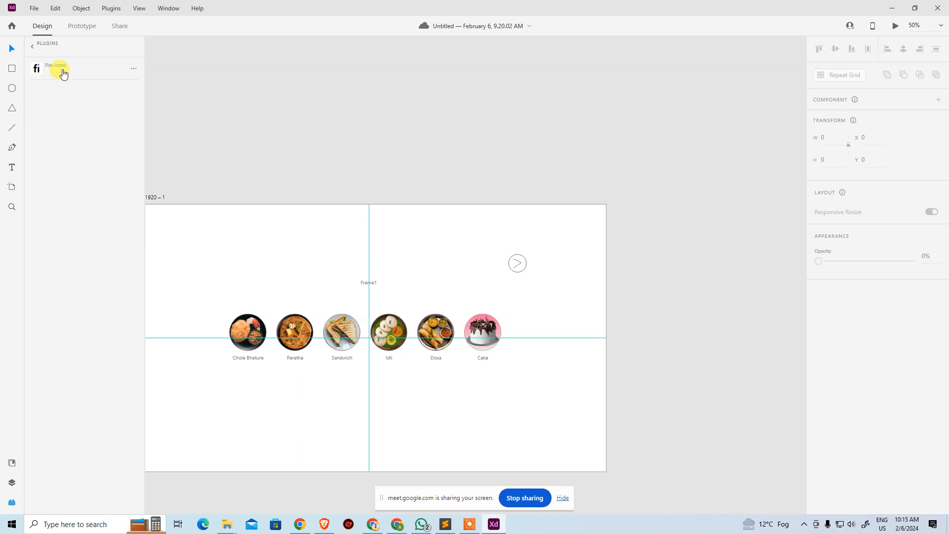
{"action": "left_click", "coordinate": [133, 70]}
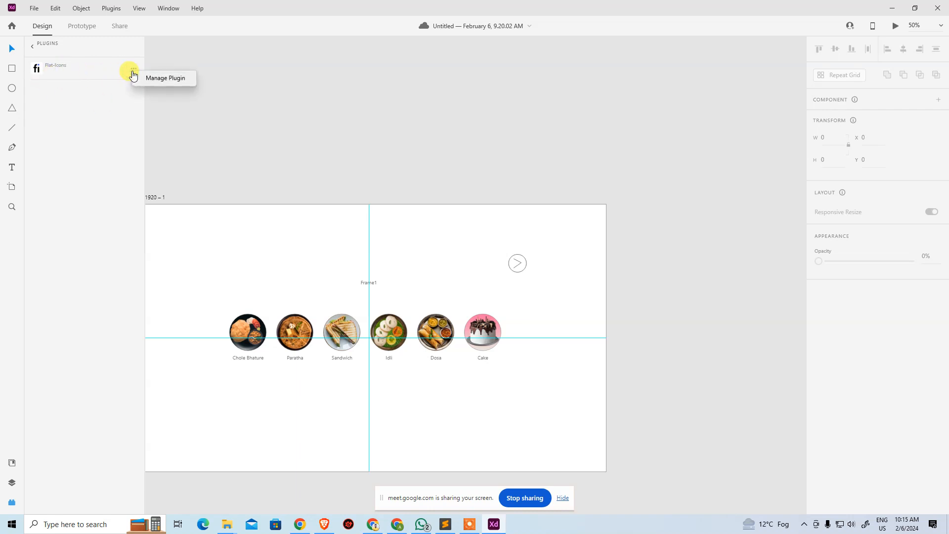
{"action": "left_click", "coordinate": [97, 114]}
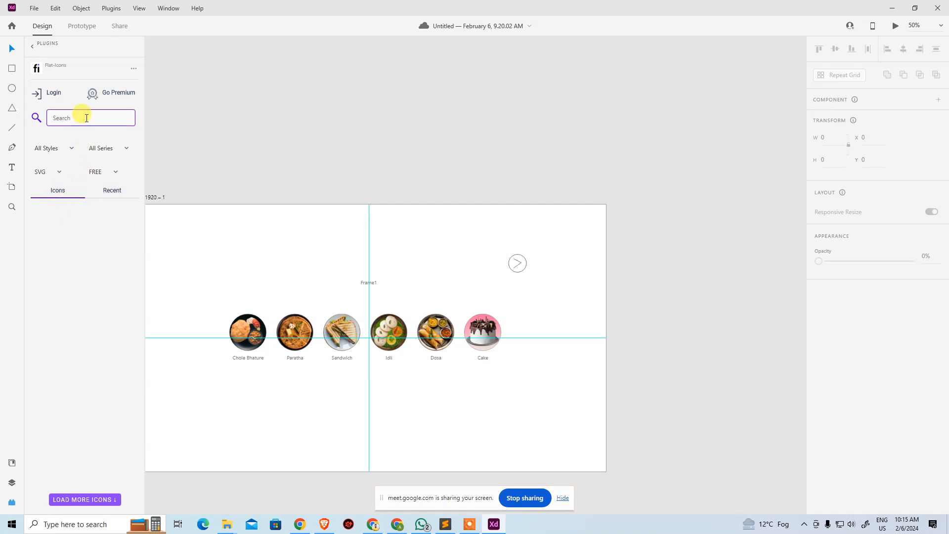
{"action": "left_click", "coordinate": [85, 117]}
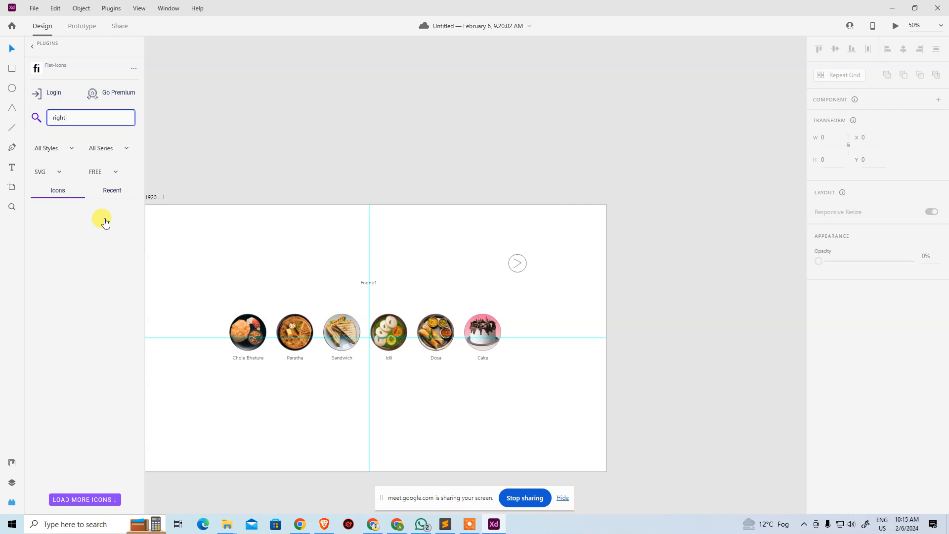
{"action": "key", "text": "Return"}
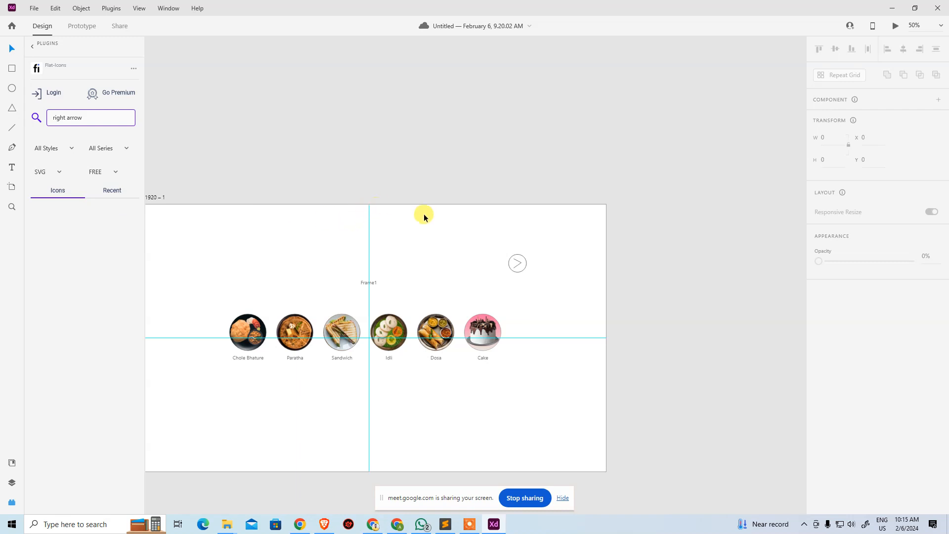
Combine the circle and the chevron inside it into a single component.
{"action": "left_click_drag", "start_coordinate": [522, 243], "coordinate": [603, 216]}
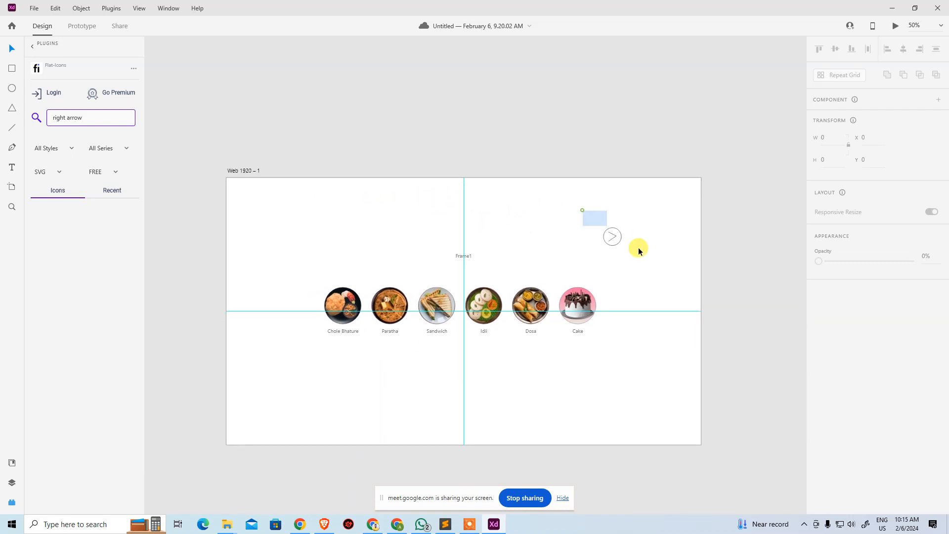
{"action": "left_click_drag", "start_coordinate": [638, 250], "coordinate": [643, 257]}
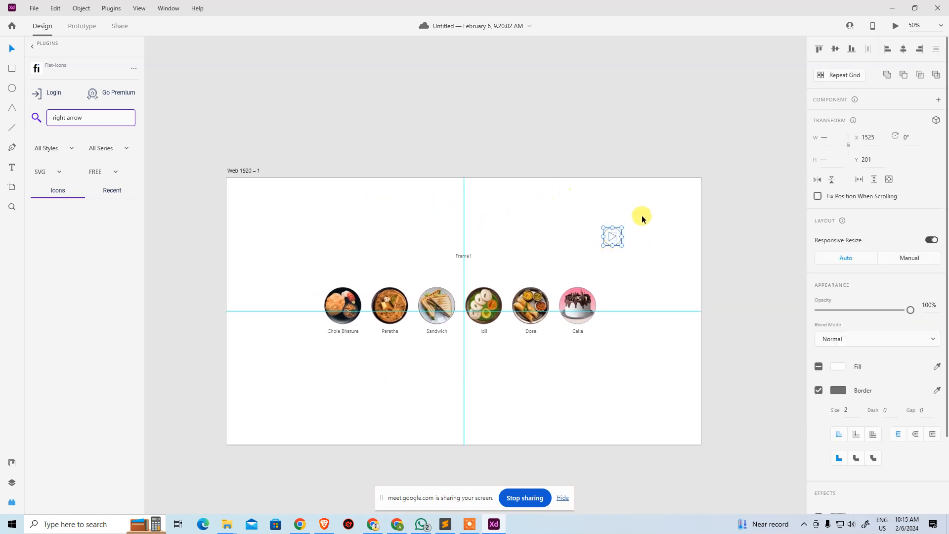
{"action": "left_click_drag", "start_coordinate": [575, 207], "coordinate": [637, 259]}
{"action": "left_click", "coordinate": [939, 102]}
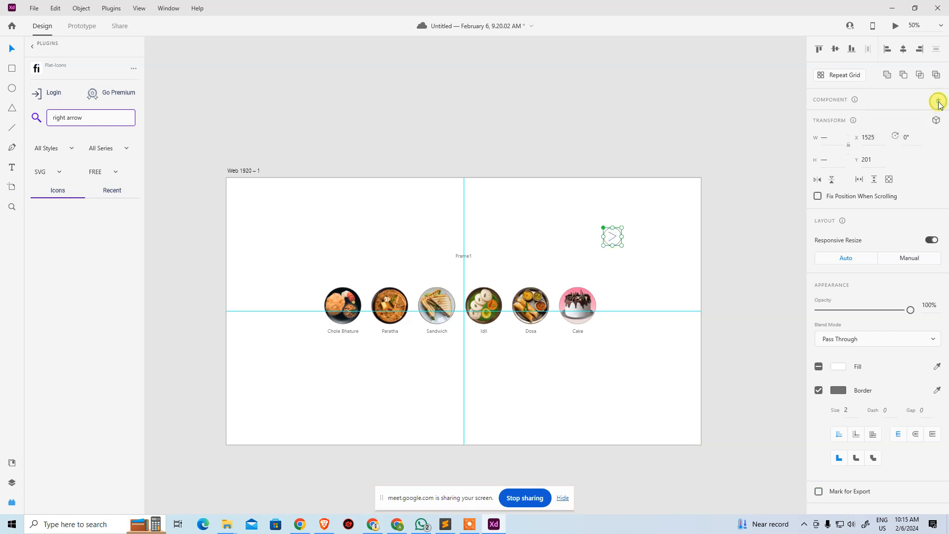
Move the arrow component beside the Cake item at the end of the food row, at X 1525 and Y 503, and leave it selected.
{"action": "left_click", "coordinate": [636, 251]}
{"action": "left_click_drag", "start_coordinate": [574, 208], "coordinate": [667, 269]}
{"action": "left_click_drag", "start_coordinate": [612, 237], "coordinate": [611, 311]}
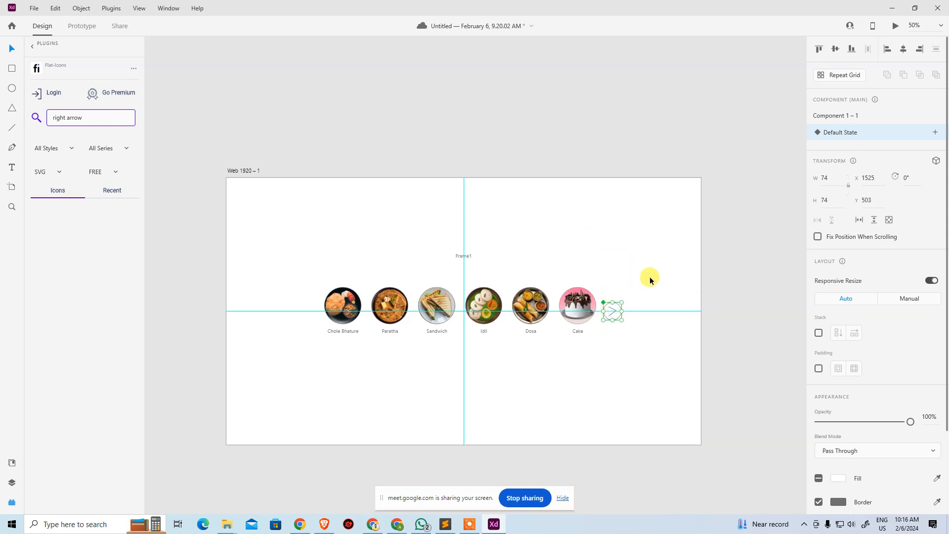
{"action": "left_click", "coordinate": [649, 277]}
{"action": "key", "text": "space"}
{"action": "left_click_drag", "start_coordinate": [585, 247], "coordinate": [591, 216]}
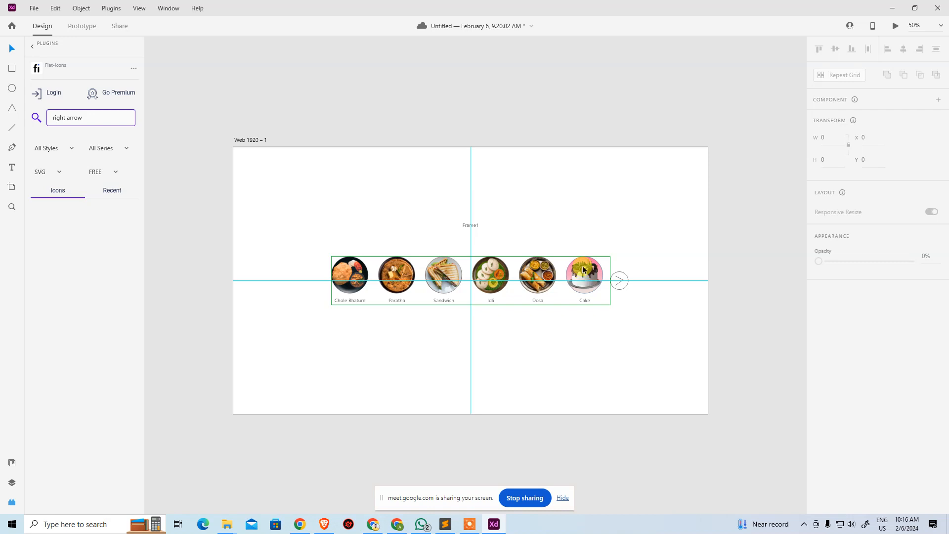
{"action": "left_click", "coordinate": [606, 269]}
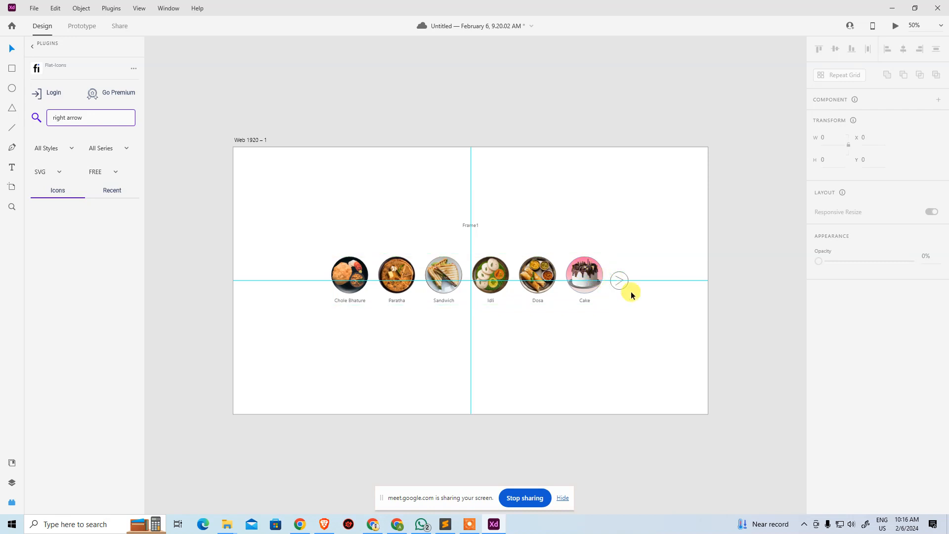
{"action": "left_click", "coordinate": [618, 284]}
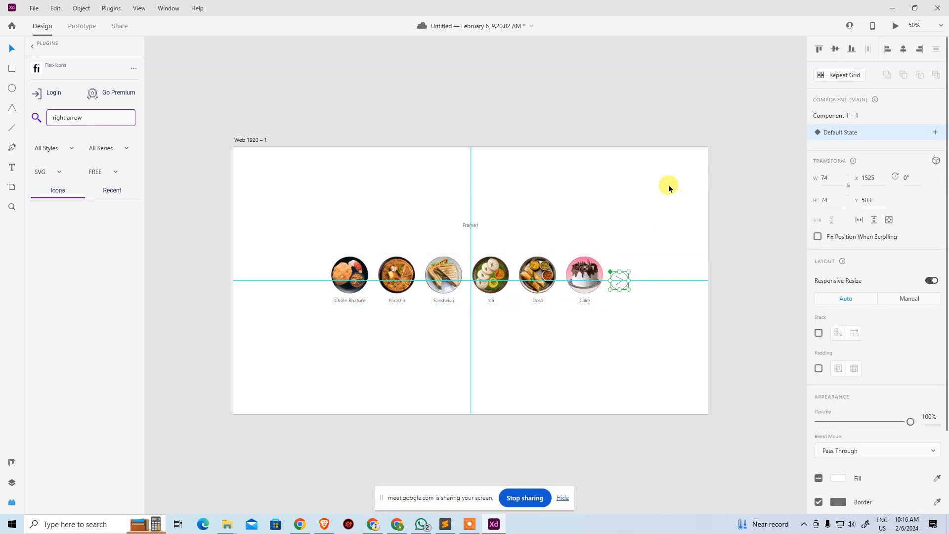
Add a tap interaction to the arrow component in Prototype mode, with Repeat Grid 1 as its destination.
{"action": "left_click", "coordinate": [89, 25]}
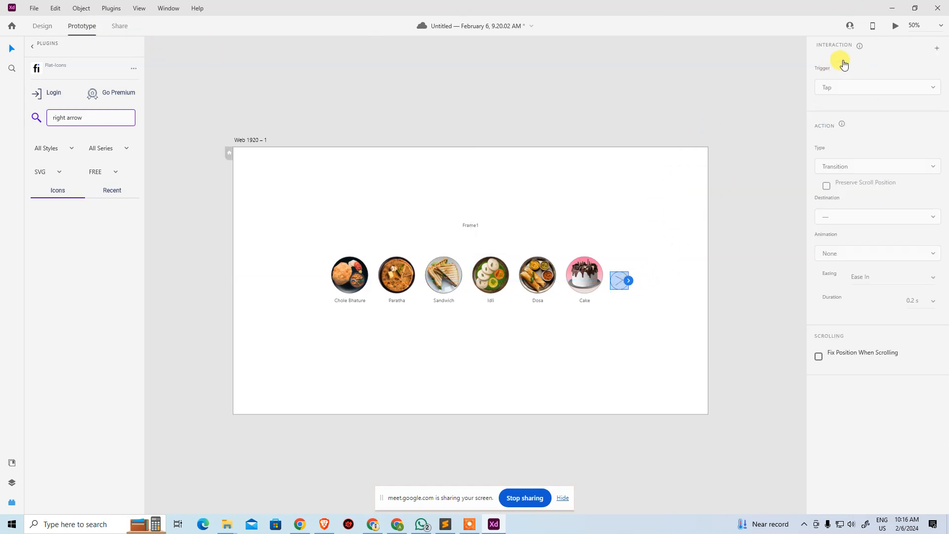
{"action": "left_click", "coordinate": [936, 49]}
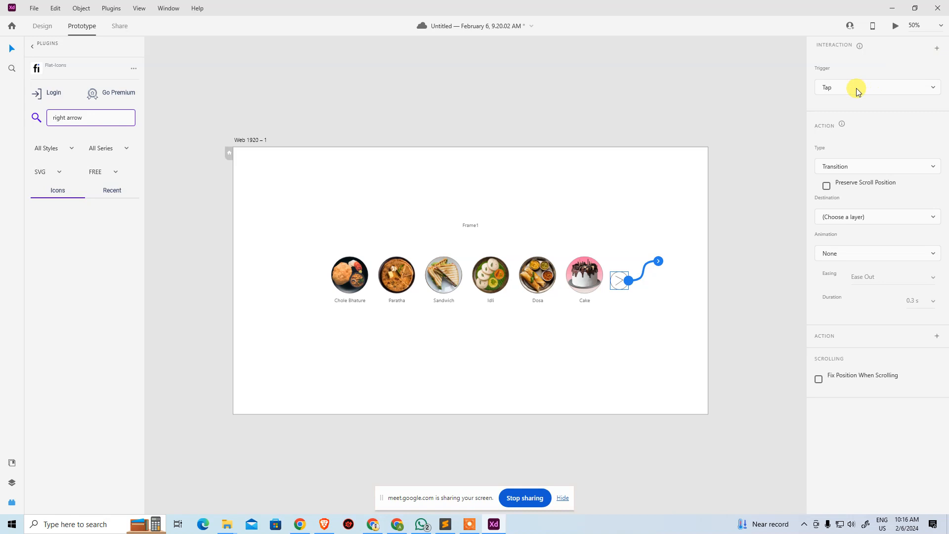
{"action": "left_click", "coordinate": [851, 168]}
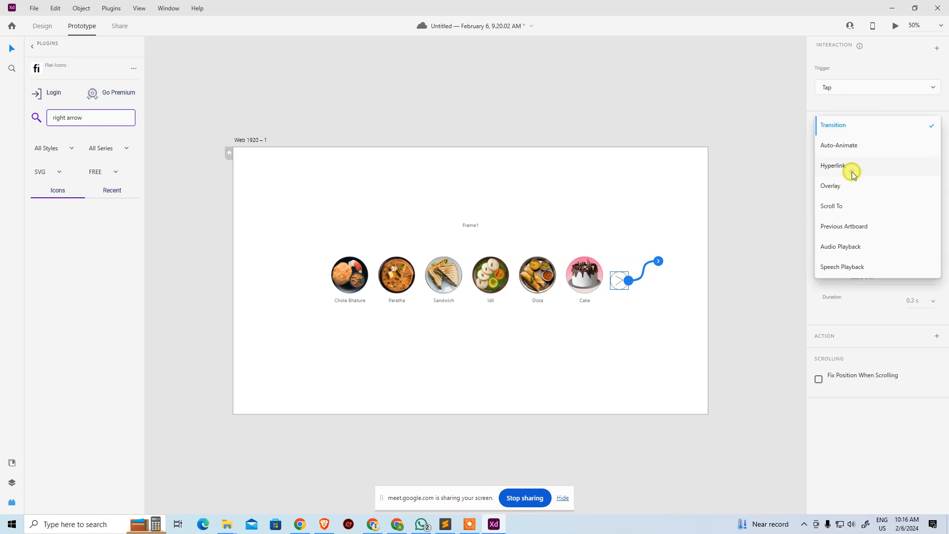
{"action": "left_click", "coordinate": [864, 127]}
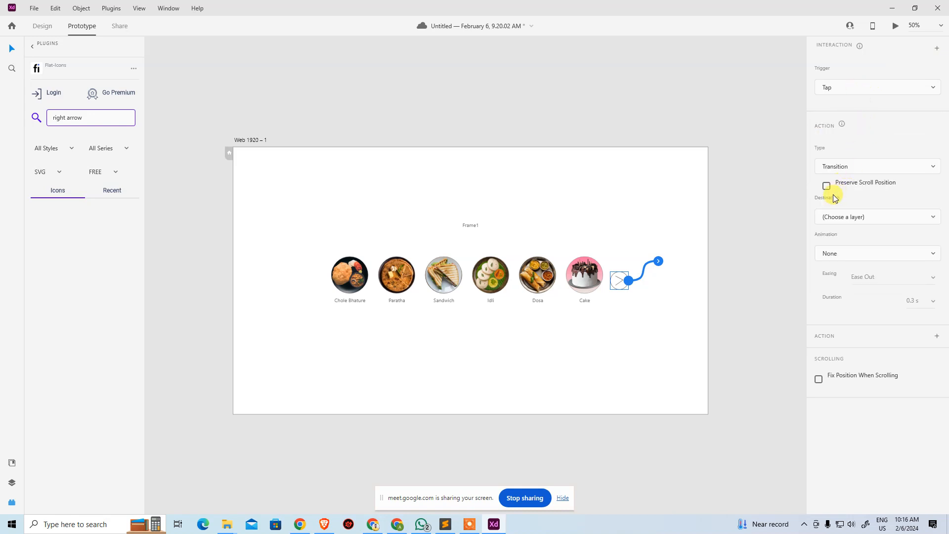
{"action": "left_click", "coordinate": [845, 221]}
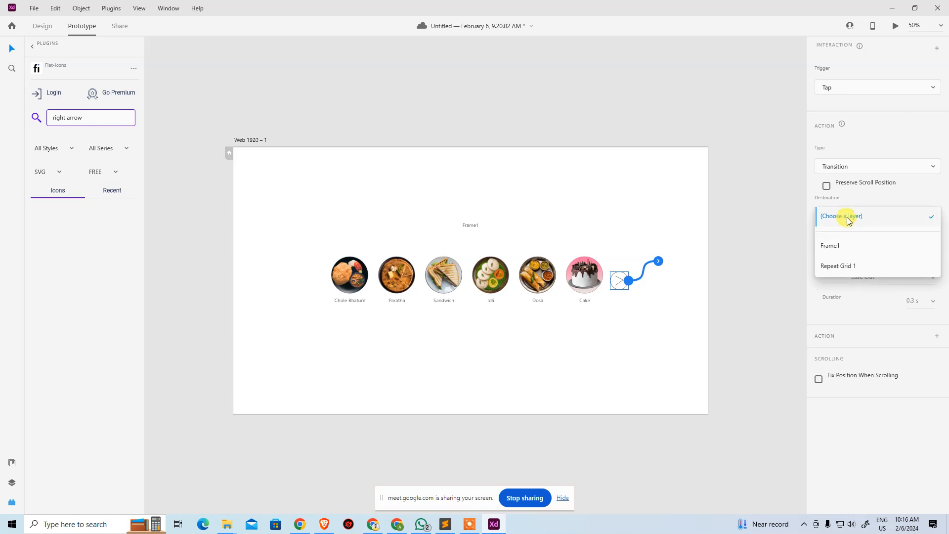
{"action": "left_click", "coordinate": [849, 267]}
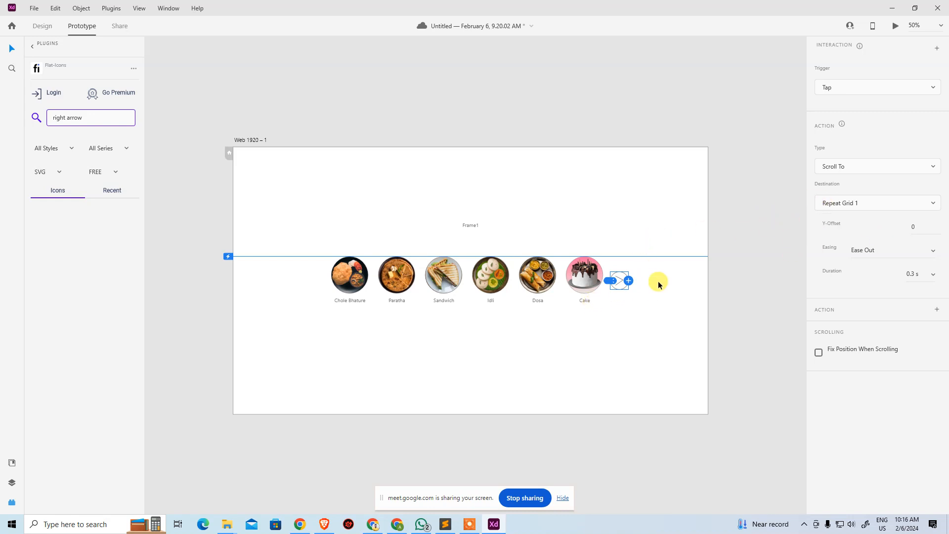
Move the arrow component horizontally further away from the Cake image, to about X 1606.
{"action": "left_click", "coordinate": [632, 320]}
{"action": "key", "text": "ctrl+plus"}
{"action": "key", "text": "ctrl+plus"}
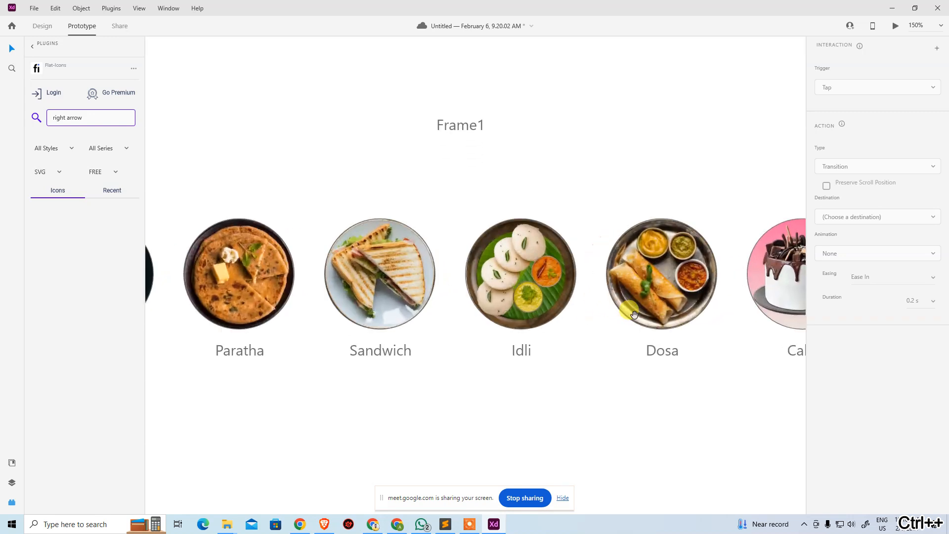
{"action": "left_click_drag", "start_coordinate": [656, 310], "coordinate": [365, 283]}
{"action": "left_click", "coordinate": [647, 323]}
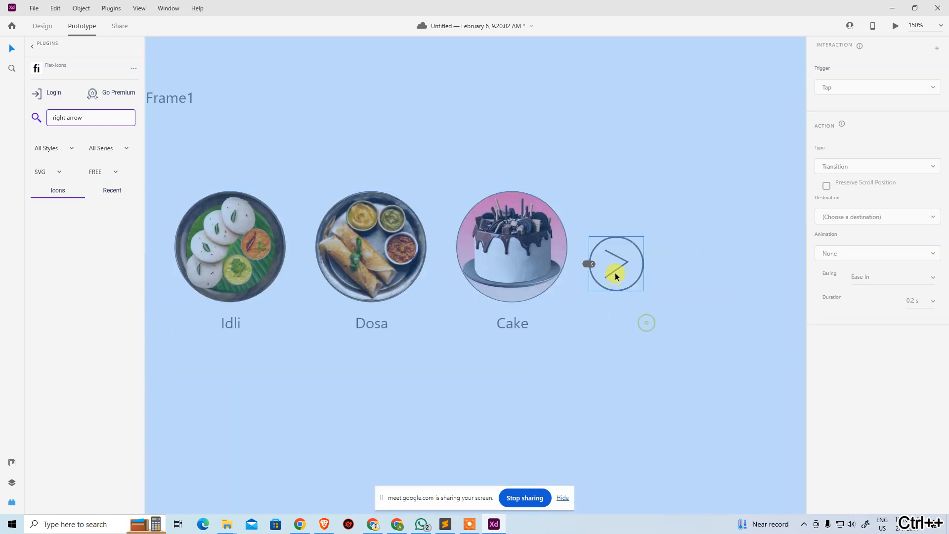
{"action": "left_click_drag", "start_coordinate": [616, 275], "coordinate": [676, 275]}
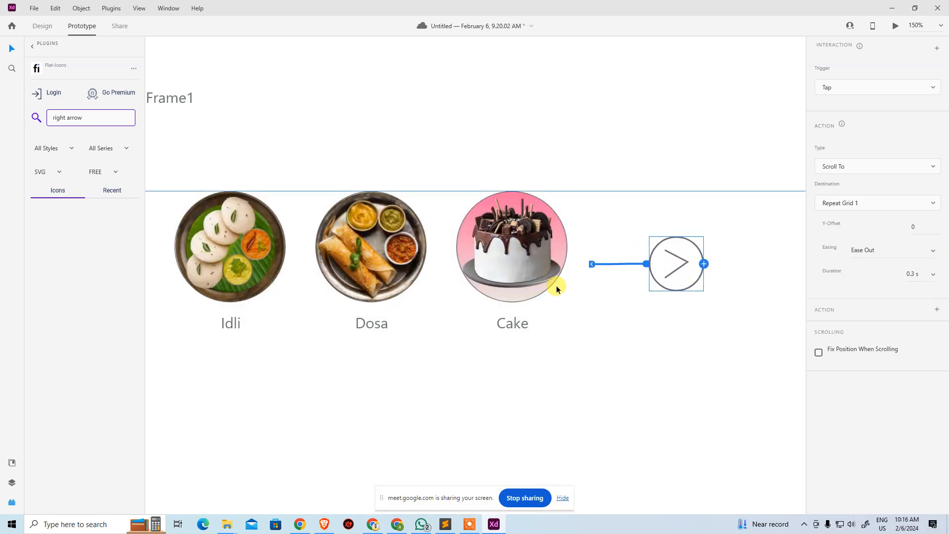
{"action": "left_click_drag", "start_coordinate": [612, 295], "coordinate": [666, 292]}
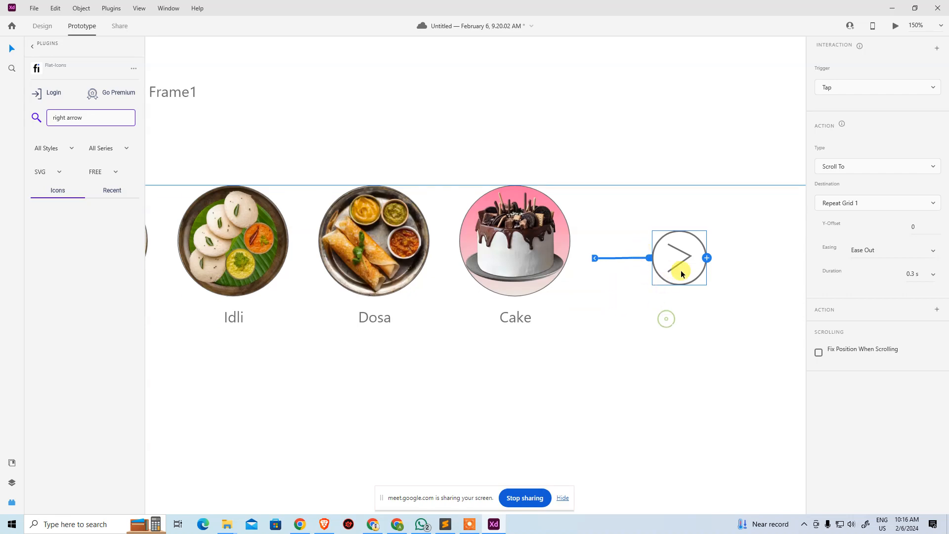
{"action": "scroll", "coordinate": [637, 292], "scroll_direction": "left", "scroll_amount": 3}
{"action": "left_click", "coordinate": [618, 273]}
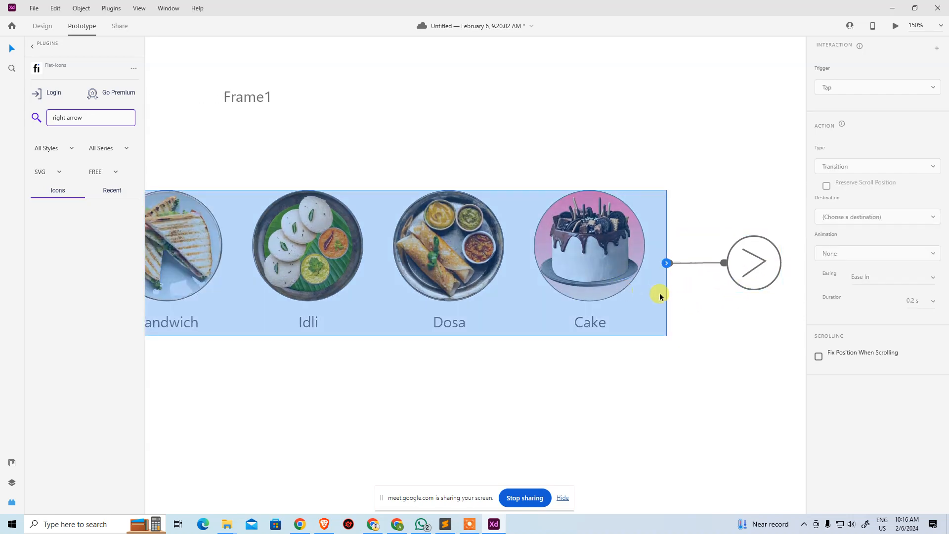
Change the arrow component's tap action type to Transition, leaving its destination unassigned.
{"action": "left_click", "coordinate": [762, 264]}
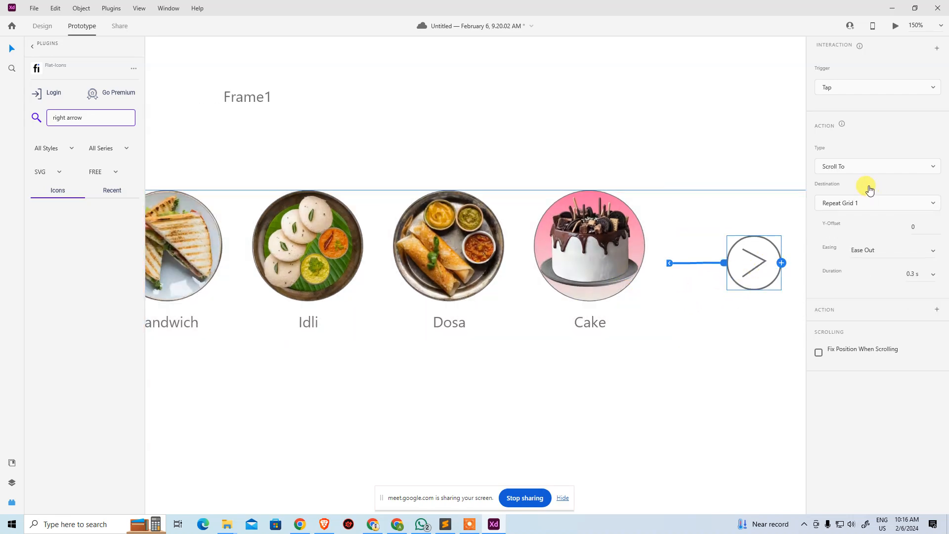
{"action": "left_click", "coordinate": [854, 166]}
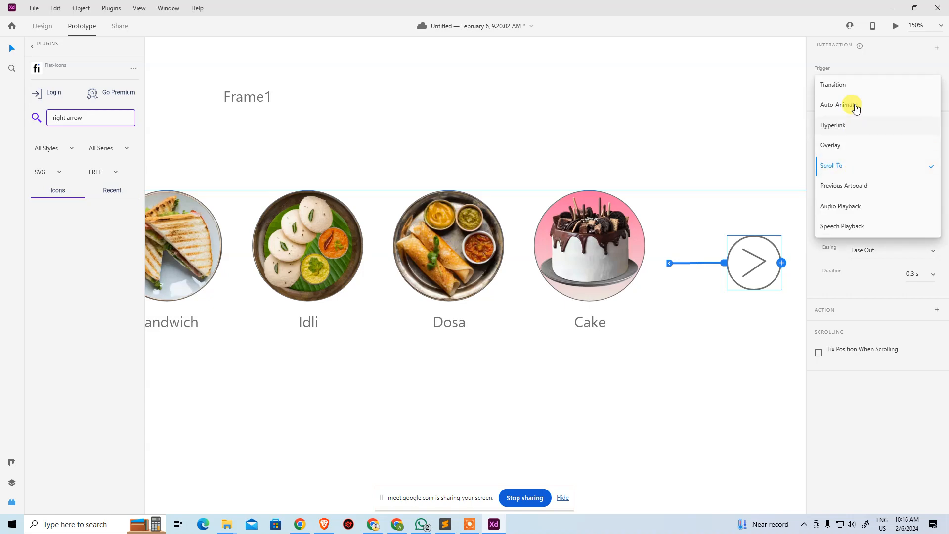
{"action": "left_click", "coordinate": [854, 84]}
{"action": "left_click", "coordinate": [870, 221]}
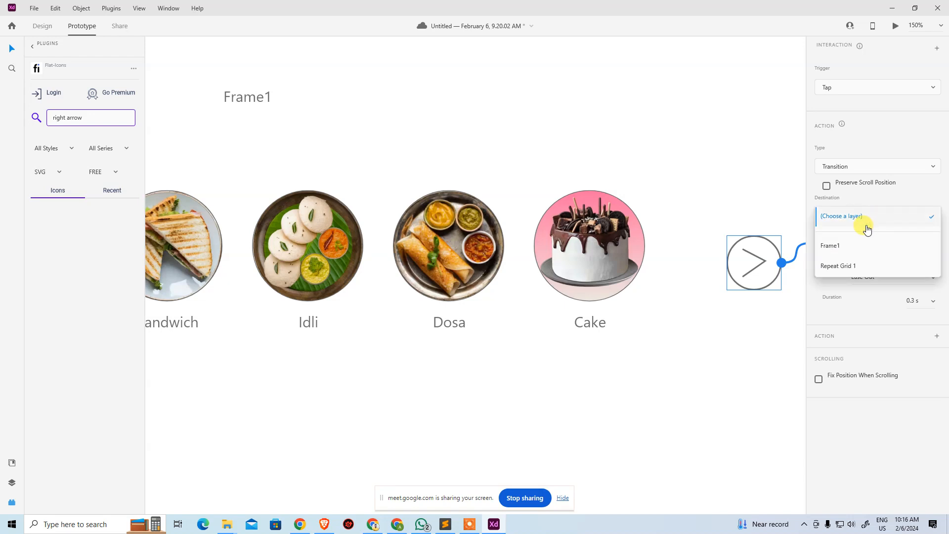
{"action": "left_click", "coordinate": [904, 194]}
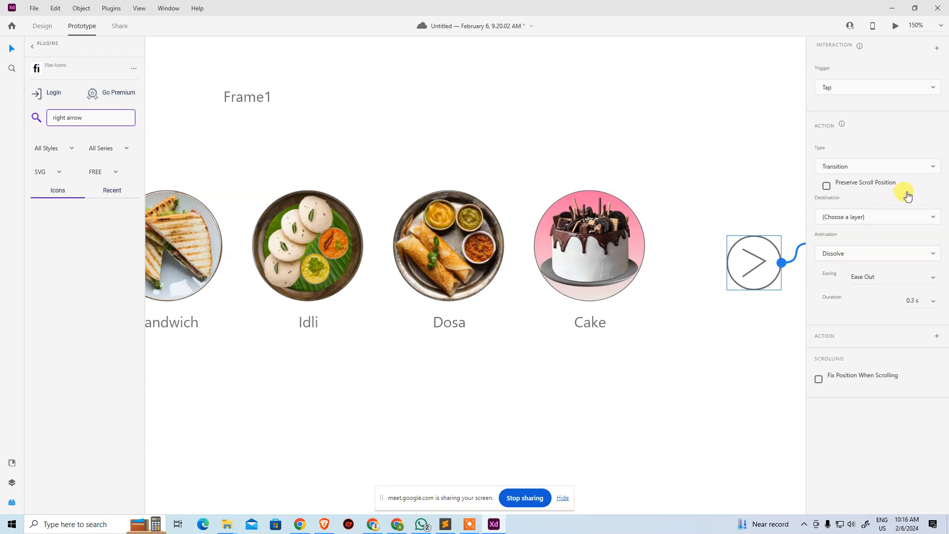
{"action": "left_click", "coordinate": [885, 166]}
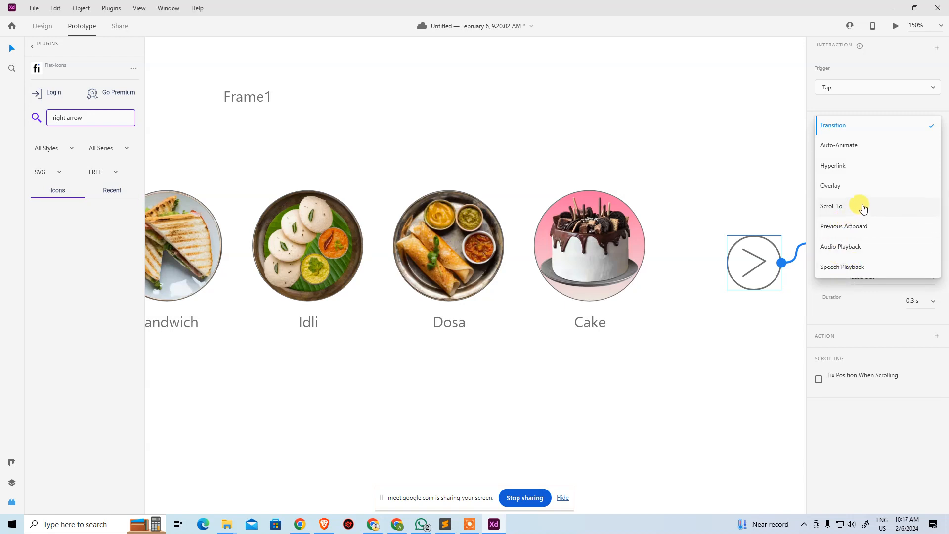
{"action": "left_click", "coordinate": [842, 426]}
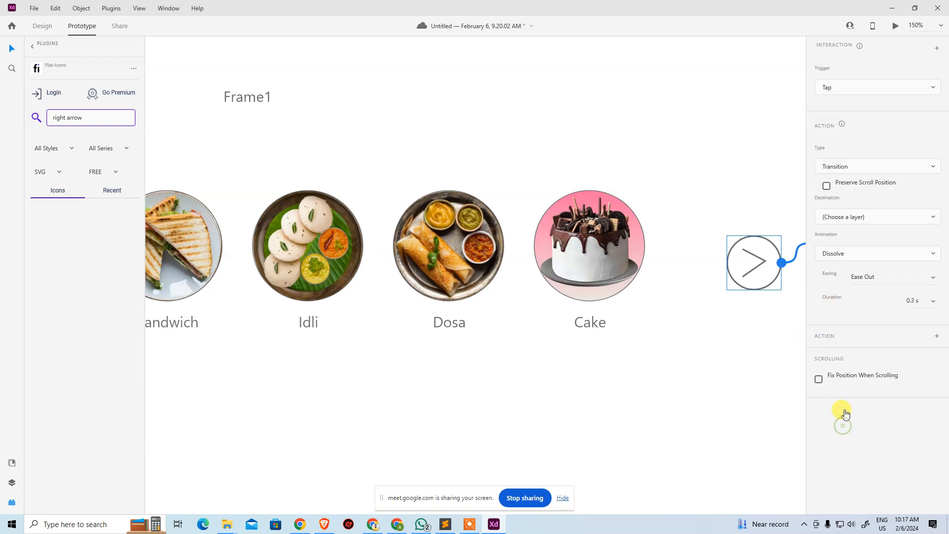
{"action": "left_click", "coordinate": [691, 371]}
{"action": "left_click", "coordinate": [762, 255]}
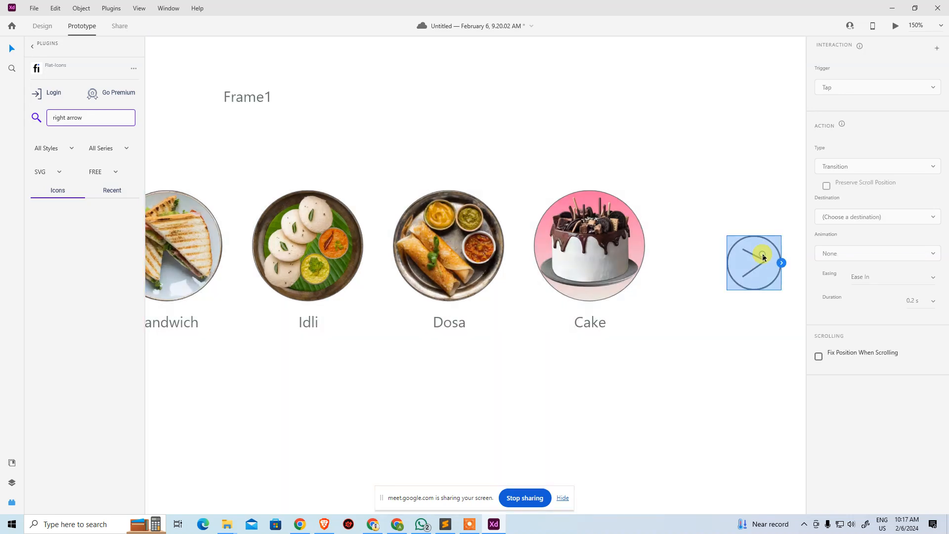
{"action": "left_click", "coordinate": [786, 265]}
{"action": "left_click", "coordinate": [753, 265]}
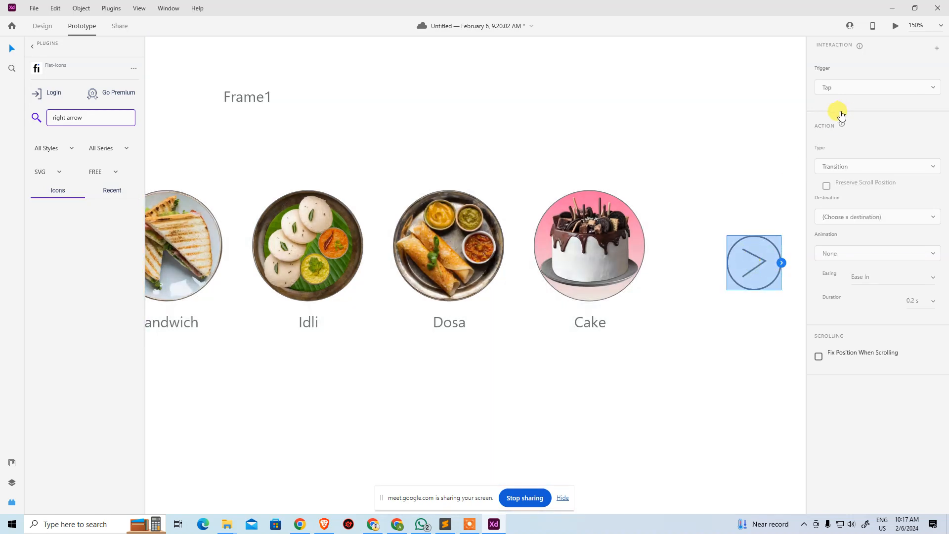
{"action": "left_click", "coordinate": [721, 306]}
{"action": "left_click", "coordinate": [633, 271]}
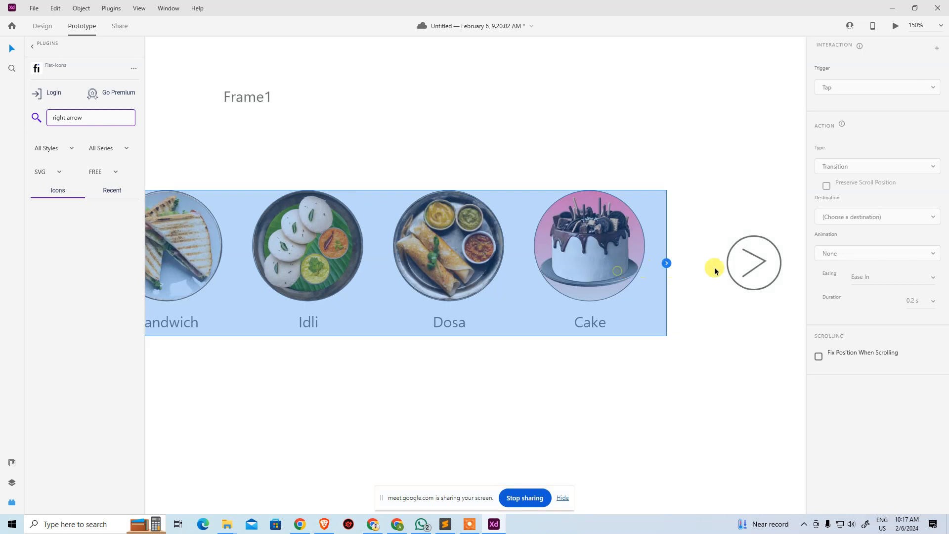
{"action": "left_click", "coordinate": [739, 313]}
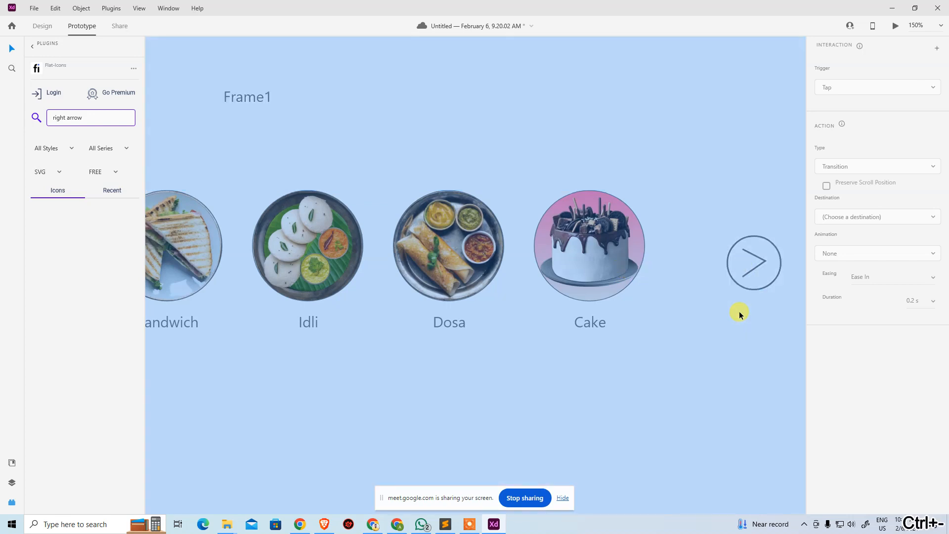
Cut the arrow component from the artboard.
{"action": "key", "text": "ctrl+minus"}
{"action": "key", "text": "ctrl+minus"}
{"action": "left_click_drag", "start_coordinate": [509, 330], "coordinate": [565, 328]}
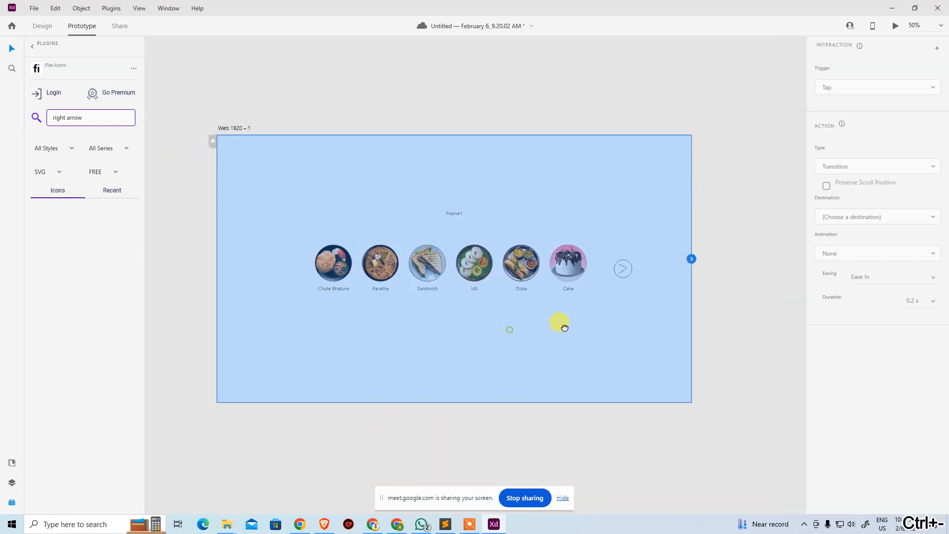
{"action": "left_click", "coordinate": [623, 271]}
{"action": "key", "text": "ctrl+x"}
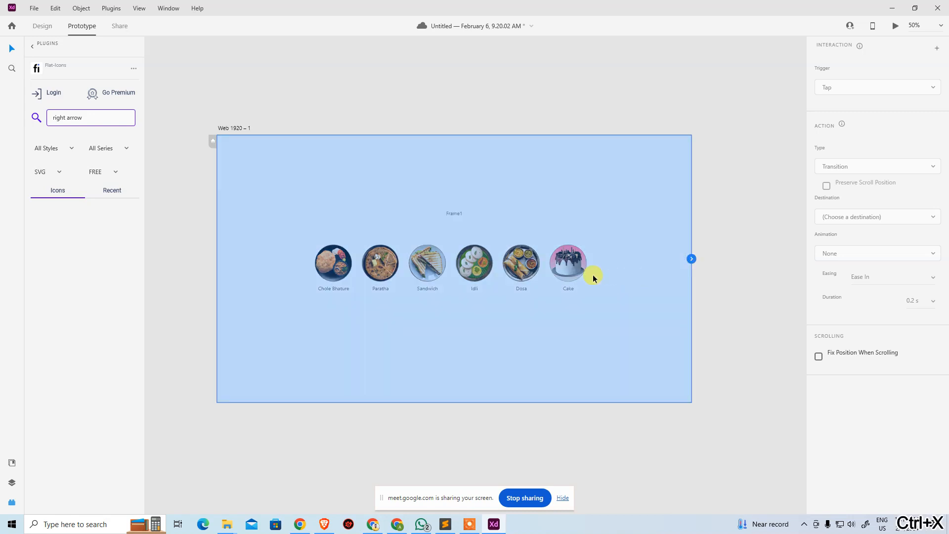
Try pasting the arrow component inside the repeat grid's Cake cell in Design mode, and undo the paste.
{"action": "left_click", "coordinate": [574, 276]}
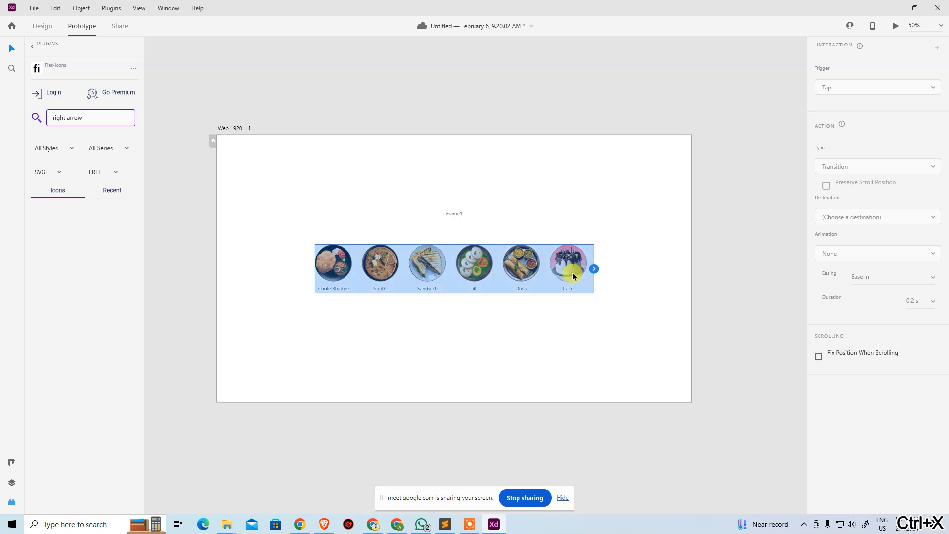
{"action": "double_click", "coordinate": [574, 276]}
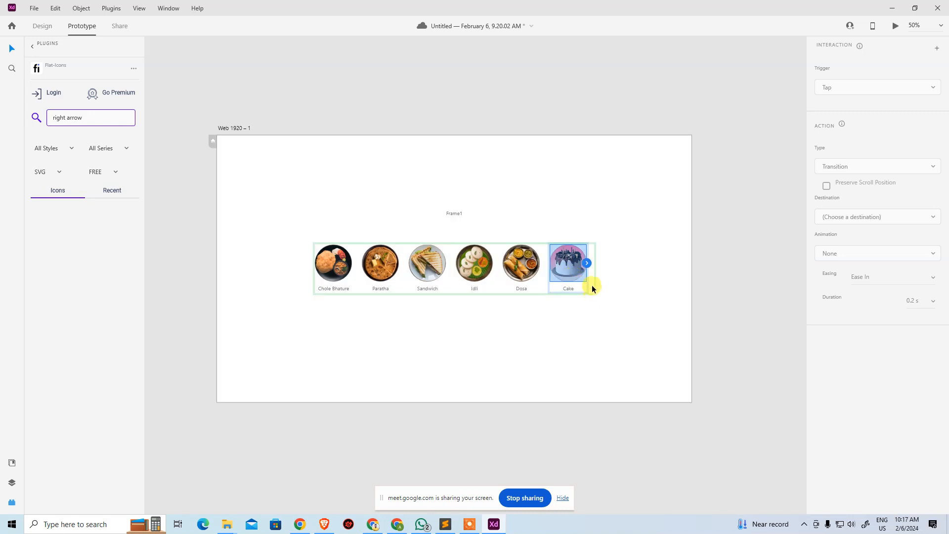
{"action": "left_click", "coordinate": [42, 26]}
{"action": "left_click", "coordinate": [589, 319]}
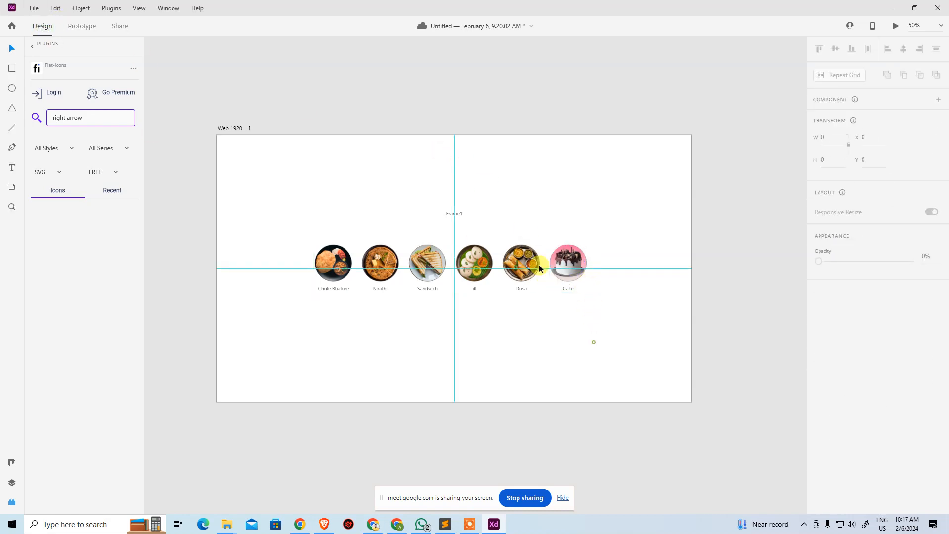
{"action": "left_click", "coordinate": [12, 462]}
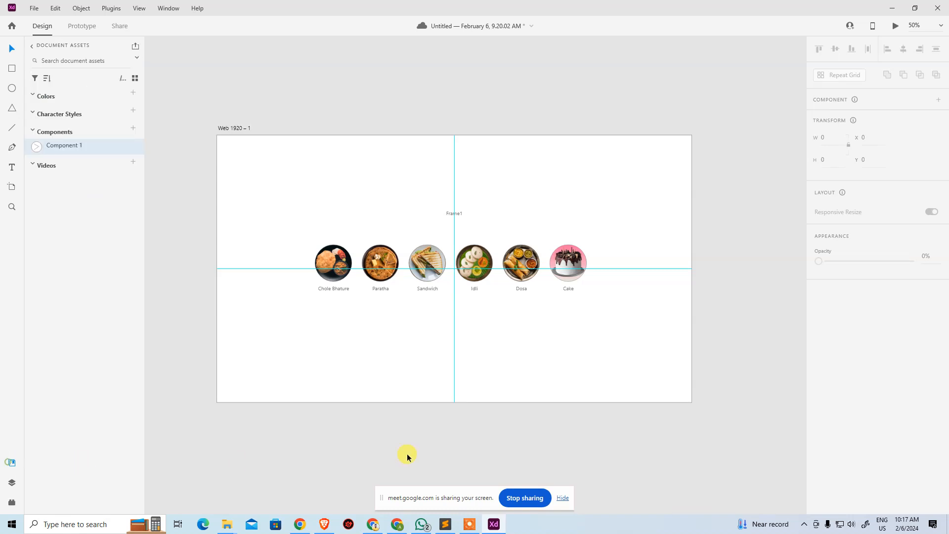
{"action": "left_click", "coordinate": [571, 282]}
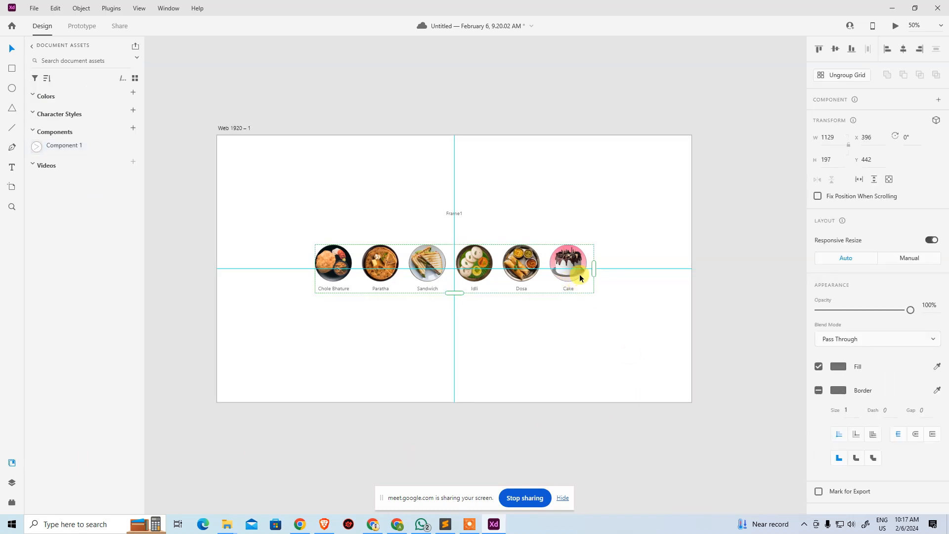
{"action": "double_click", "coordinate": [580, 274]}
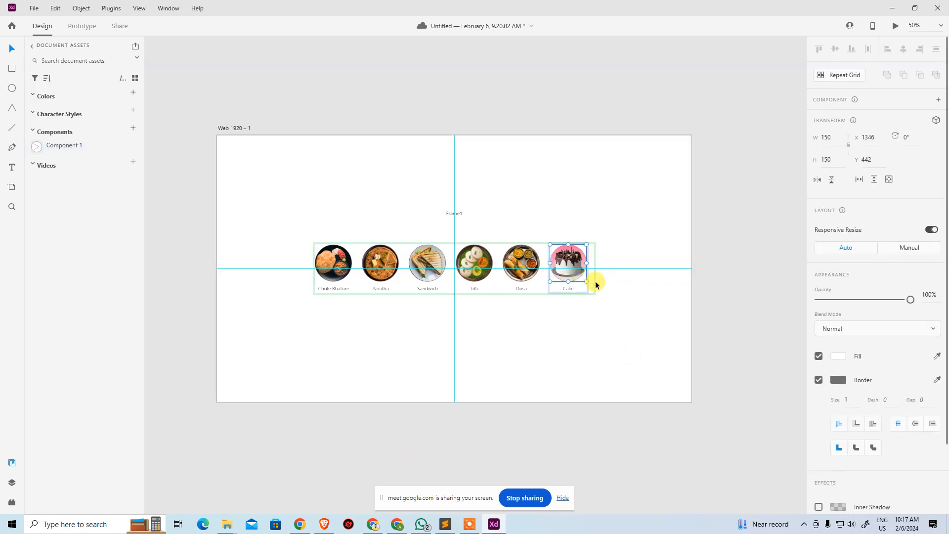
{"action": "key", "text": "ctrl+v"}
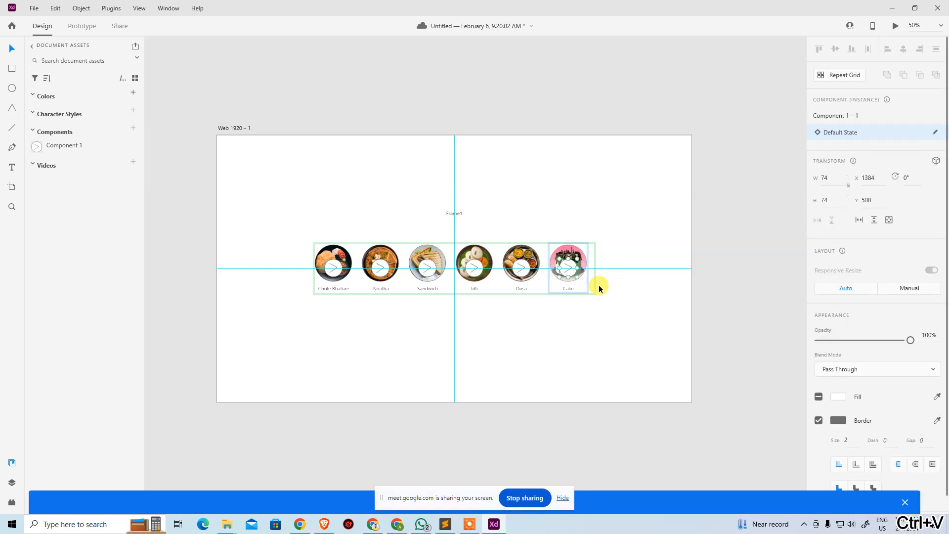
{"action": "key", "text": "ctrl+z"}
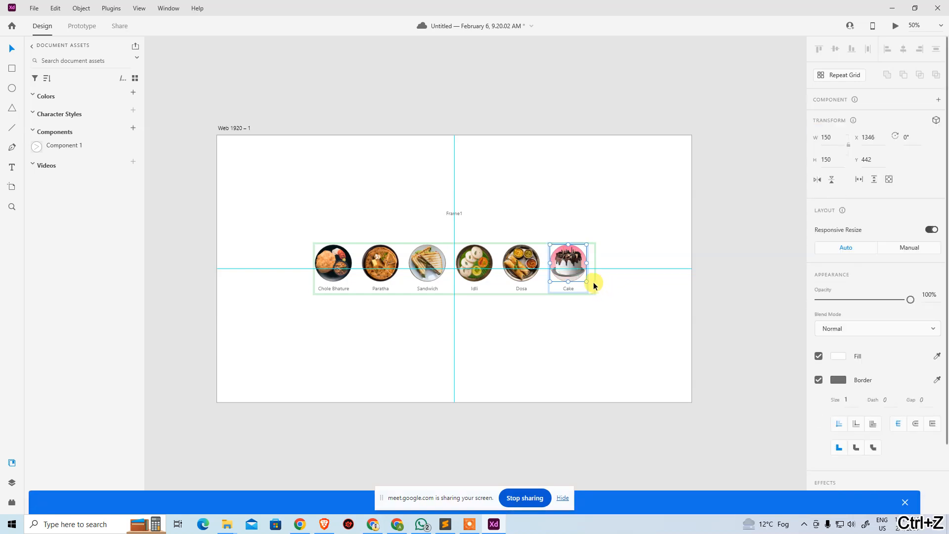
Paste the arrow component onto the artboard outside the repeat grid and place it beside the Cake image, at about X 1549, Y 510.
{"action": "left_click", "coordinate": [594, 286]}
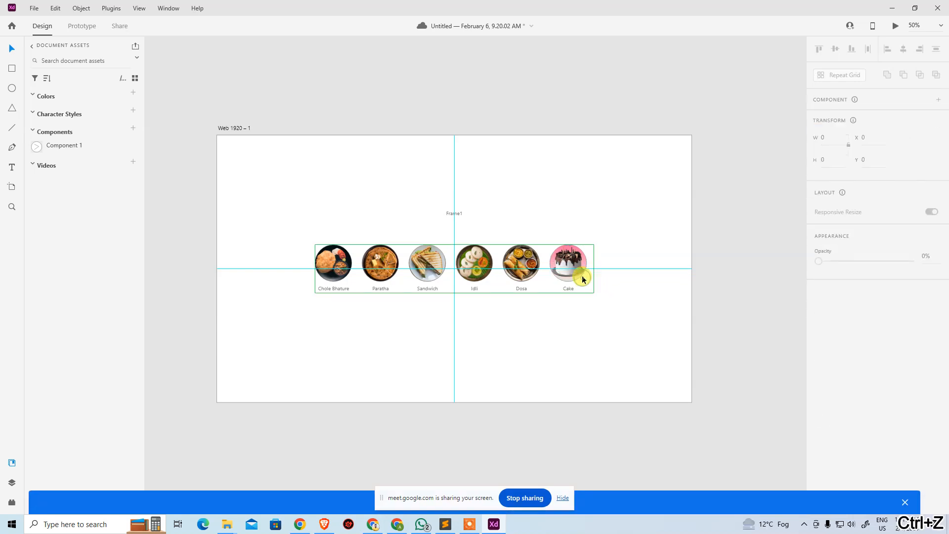
{"action": "left_click", "coordinate": [583, 278]}
{"action": "left_click", "coordinate": [592, 284]}
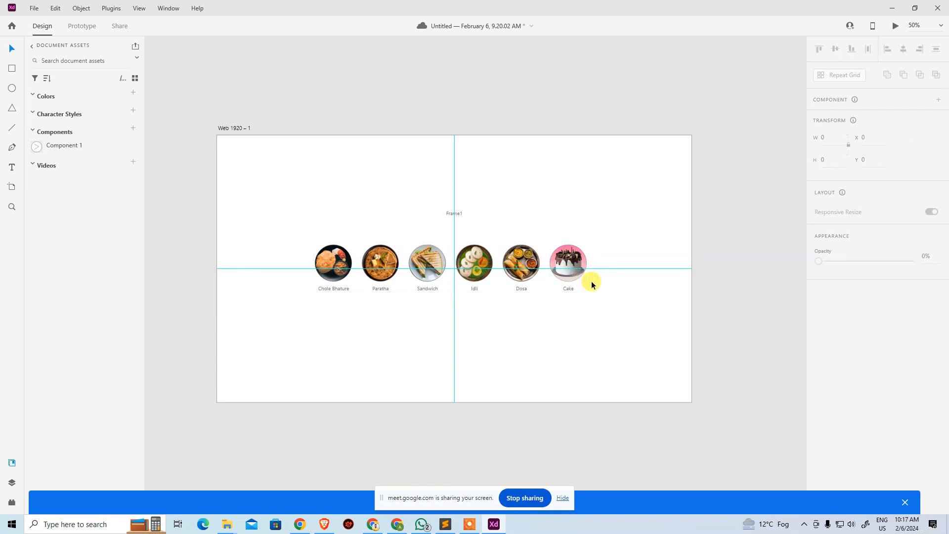
{"action": "key", "text": "ctrl+v"}
{"action": "left_click", "coordinate": [600, 291], "text": "ctrl"}
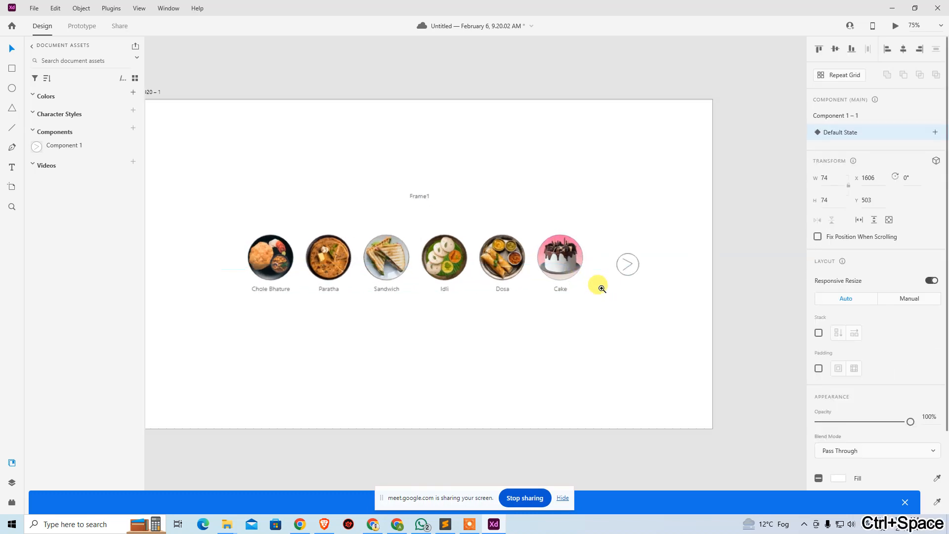
{"action": "left_click", "coordinate": [649, 250]}
{"action": "left_click_drag", "start_coordinate": [649, 250], "coordinate": [614, 261]}
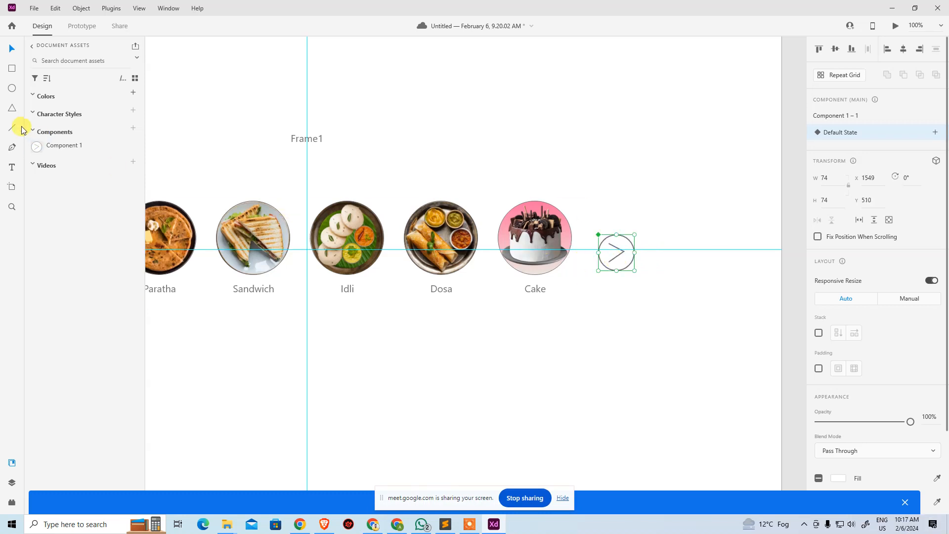
Show the artboard's layers and inspect the Frame1 text, the repeat grid and the arrow component.
{"action": "left_click", "coordinate": [12, 482]}
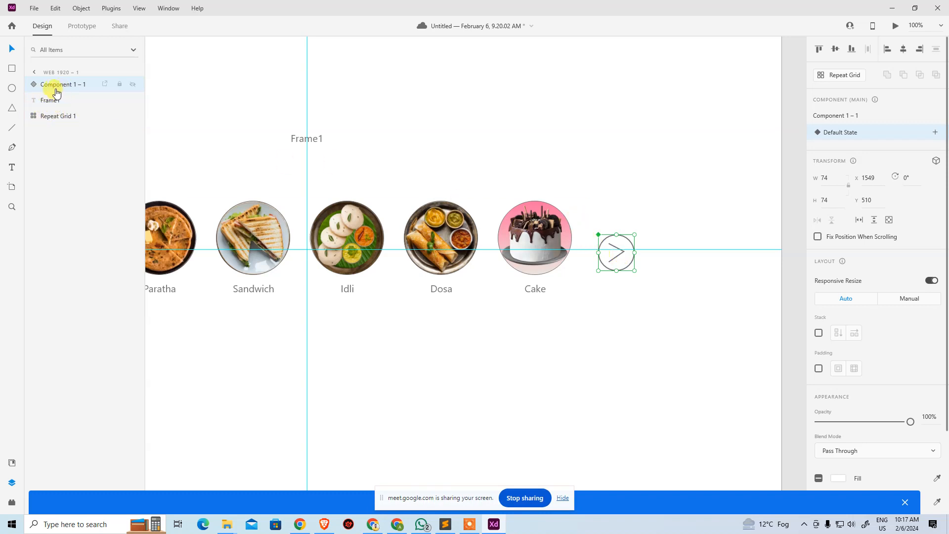
{"action": "left_click", "coordinate": [51, 101]}
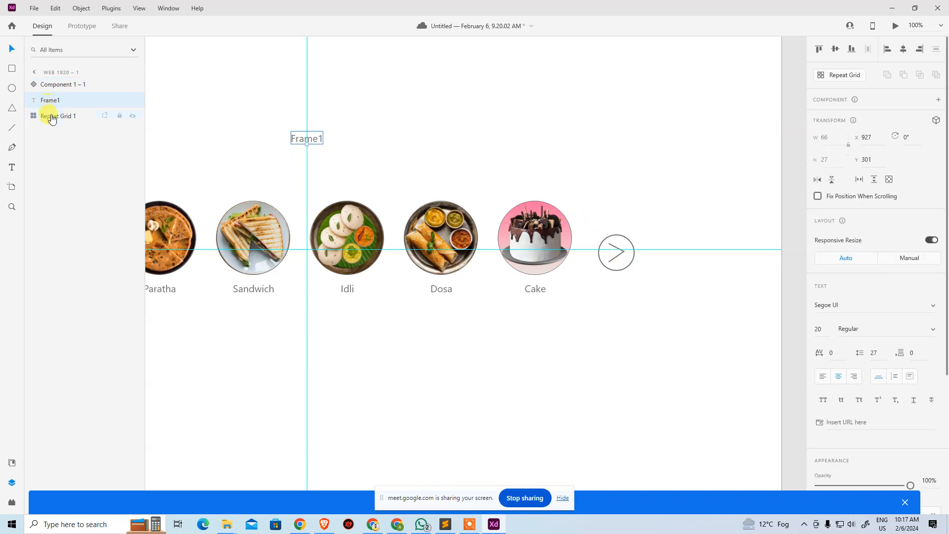
{"action": "left_click", "coordinate": [48, 116]}
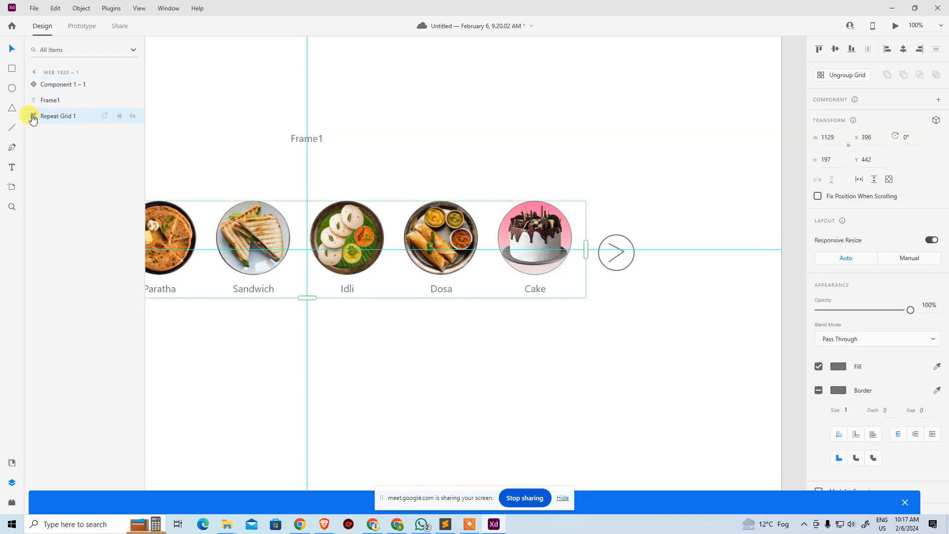
{"action": "left_click", "coordinate": [616, 262]}
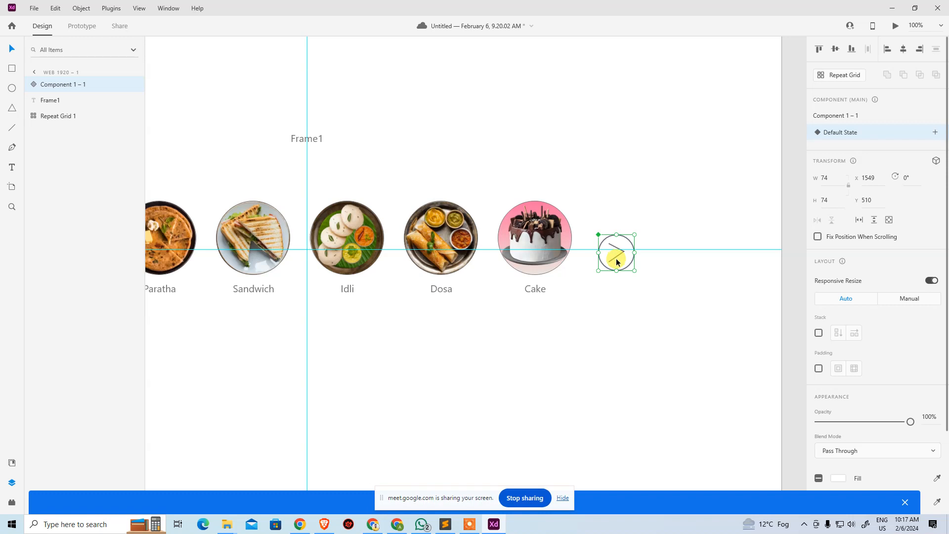
{"action": "left_click_drag", "start_coordinate": [616, 259], "coordinate": [720, 276]}
{"action": "left_click", "coordinate": [652, 282]}
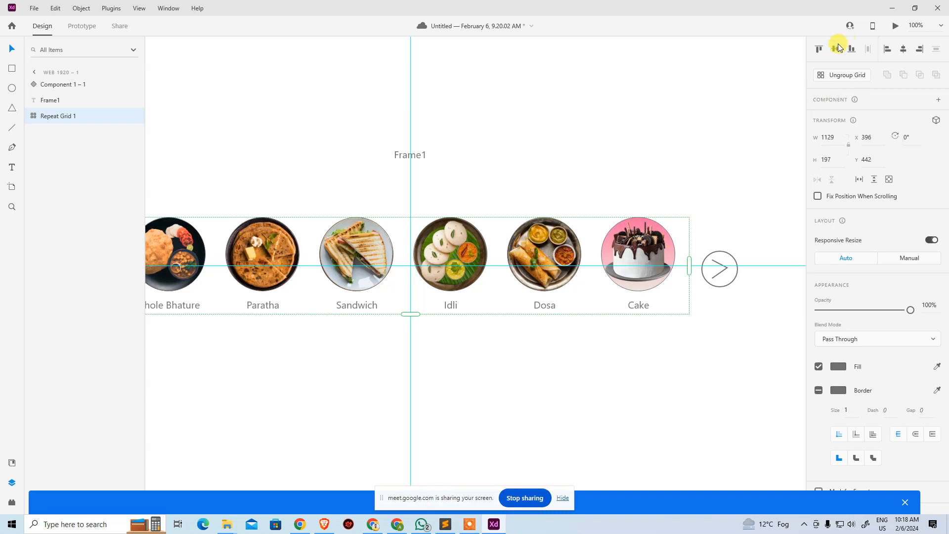
{"action": "left_click", "coordinate": [738, 169]}
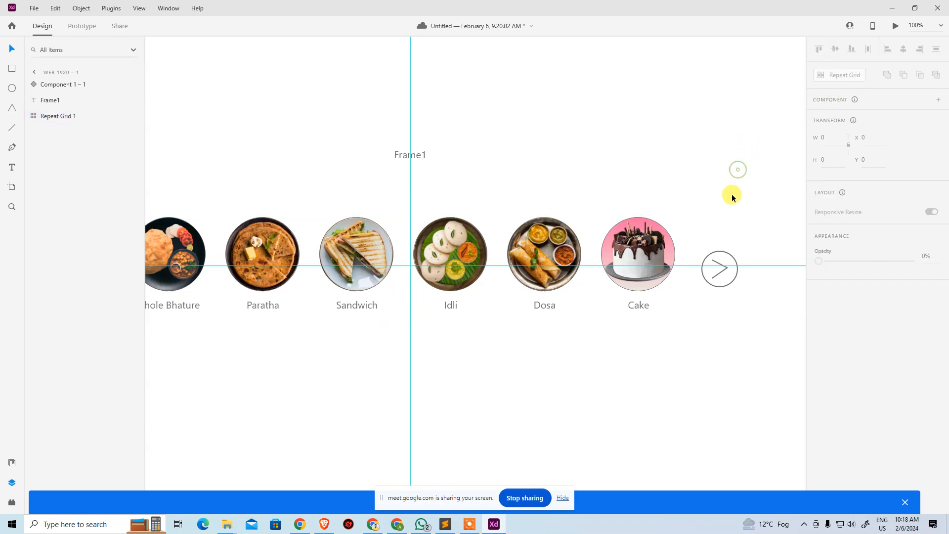
Move the arrow component away from the dish row to the lower-right area of the artboard.
{"action": "left_click", "coordinate": [719, 253]}
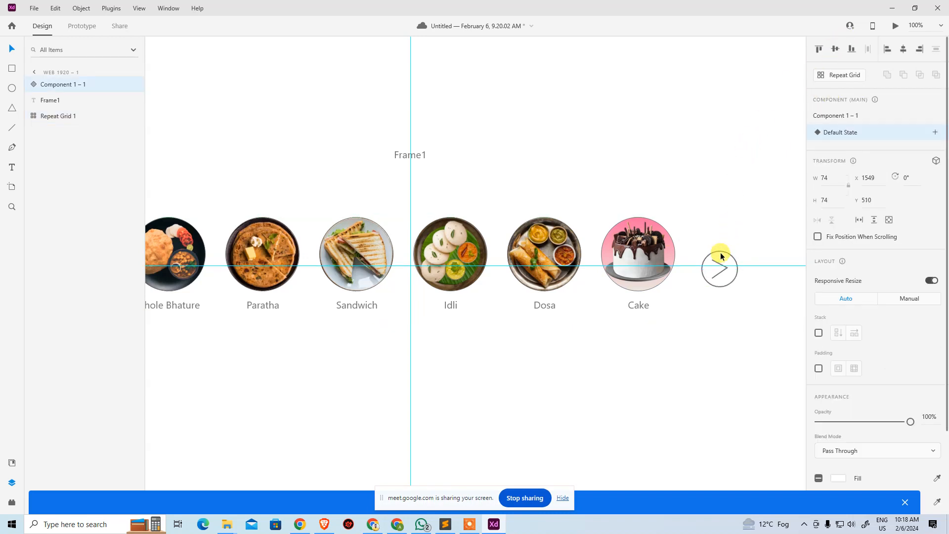
{"action": "left_click_drag", "start_coordinate": [721, 256], "coordinate": [728, 252]}
{"action": "left_click", "coordinate": [716, 195]}
{"action": "left_click", "coordinate": [651, 229]}
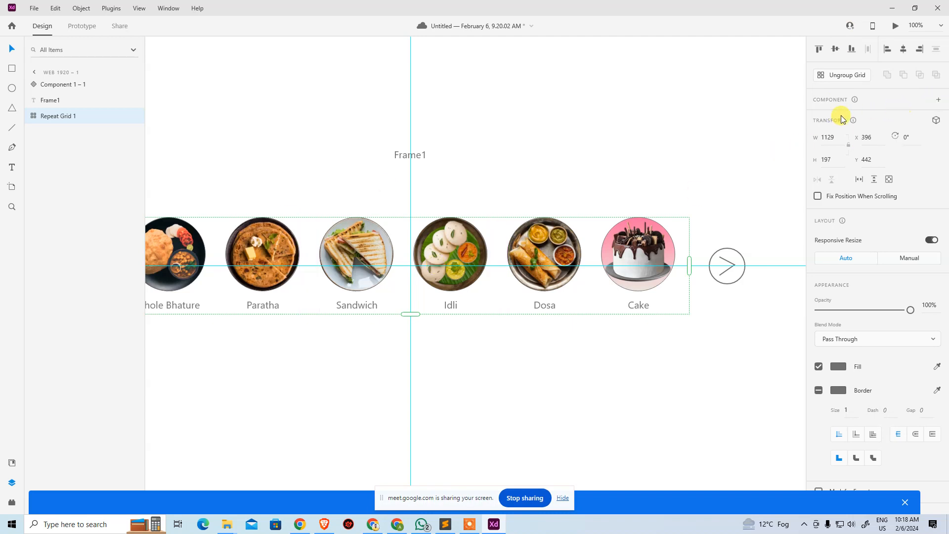
{"action": "left_click", "coordinate": [720, 150]}
{"action": "key", "text": "ctrl+minus"}
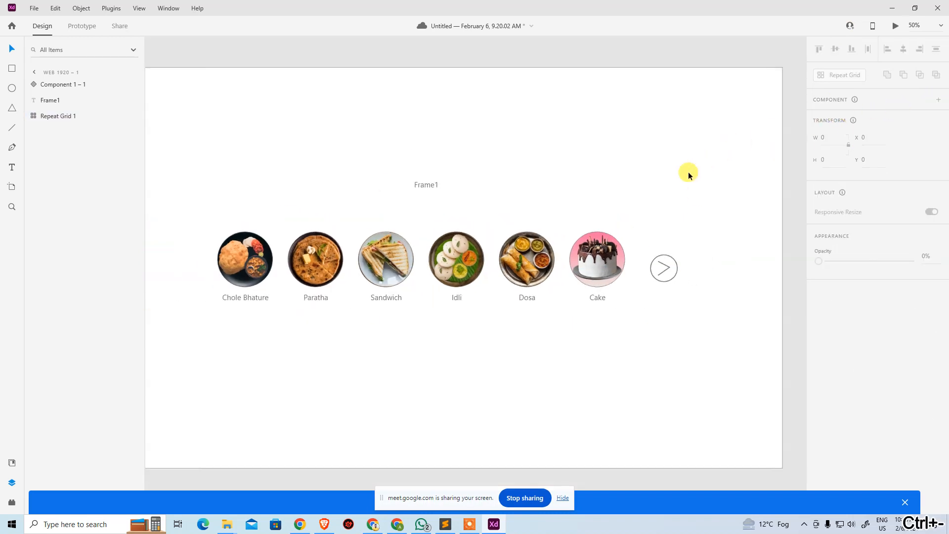
{"action": "left_click", "coordinate": [601, 277]}
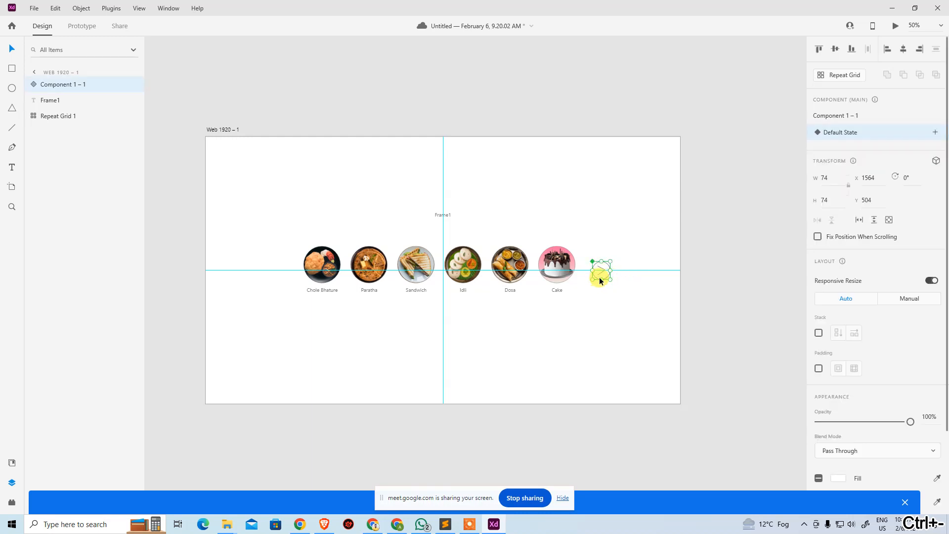
{"action": "left_click_drag", "start_coordinate": [604, 280], "coordinate": [623, 385]}
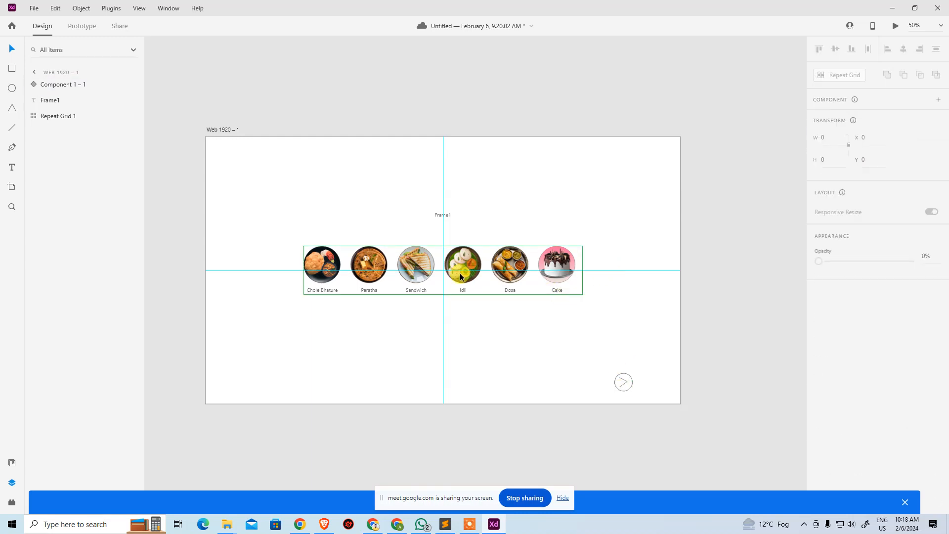
Extend the repeat grid to the right past the artboard edge, through Cold Coffee, to a width of about 2294.
{"action": "left_click", "coordinate": [550, 289]}
{"action": "left_click_drag", "start_coordinate": [583, 270], "coordinate": [646, 289]}
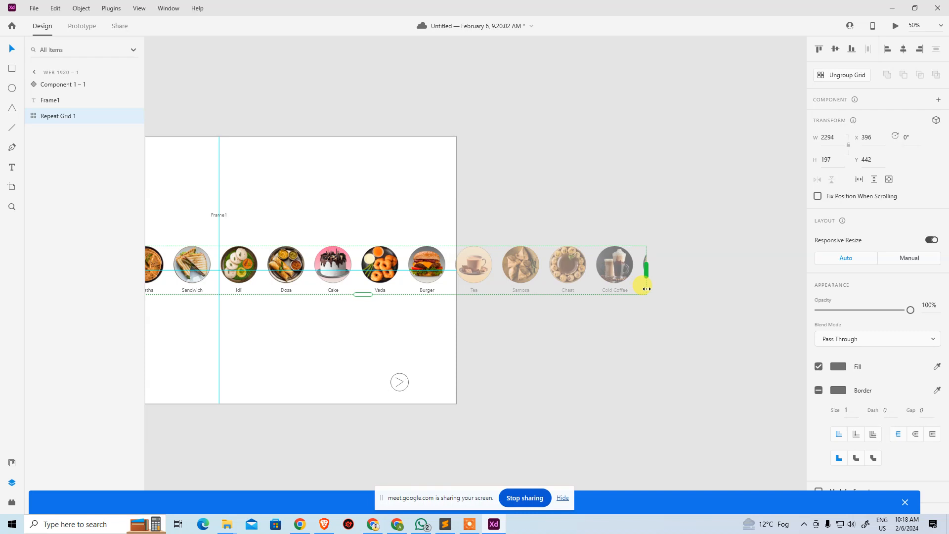
{"action": "left_click", "coordinate": [607, 330]}
{"action": "scroll", "coordinate": [602, 299], "scroll_direction": "left", "scroll_amount": 5}
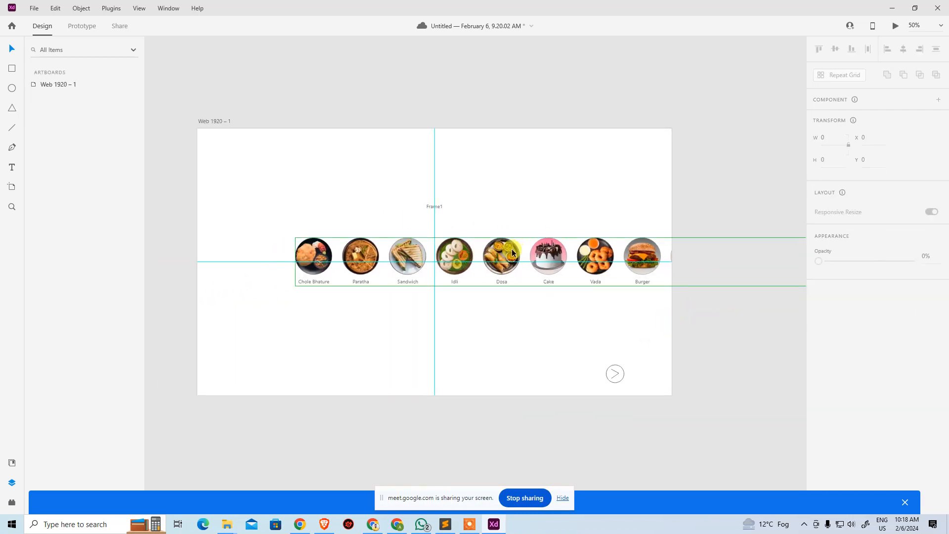
Replace the Frame1 text with a rectangle about 1290 wide and 226 high above the dish images.
{"action": "left_click_drag", "start_coordinate": [393, 181], "coordinate": [496, 224]}
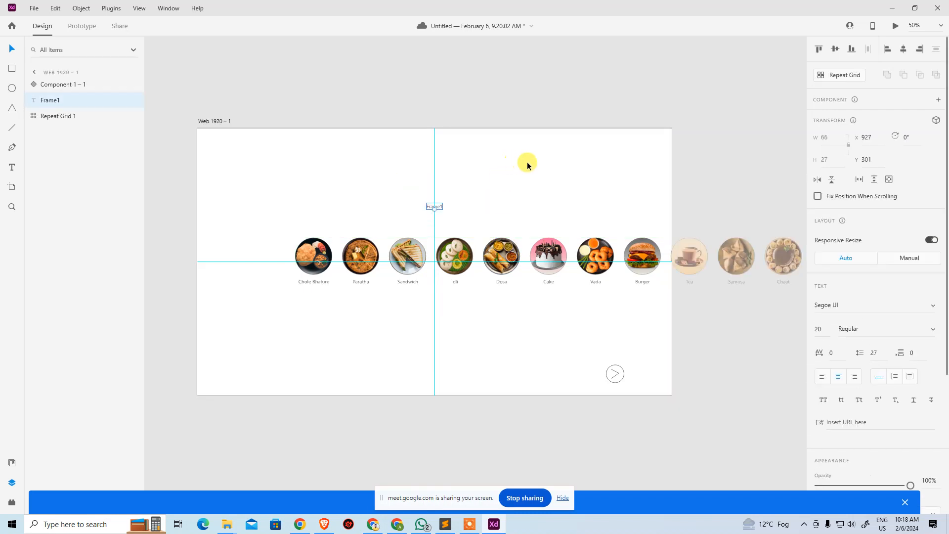
{"action": "key", "text": "Delete"}
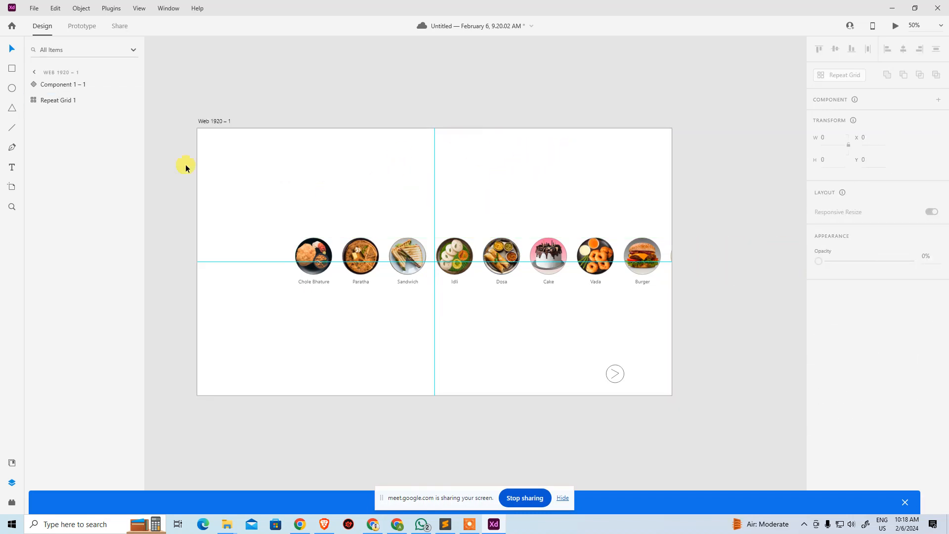
{"action": "left_click", "coordinate": [6, 70]}
{"action": "mouse_move", "coordinate": [290, 173]}
{"action": "left_mouse_down"}
{"action": "mouse_move", "coordinate": [538, 218]}
{"action": "mouse_move", "coordinate": [633, 224]}
{"action": "mouse_move", "coordinate": [609, 228]}
{"action": "left_mouse_up"}
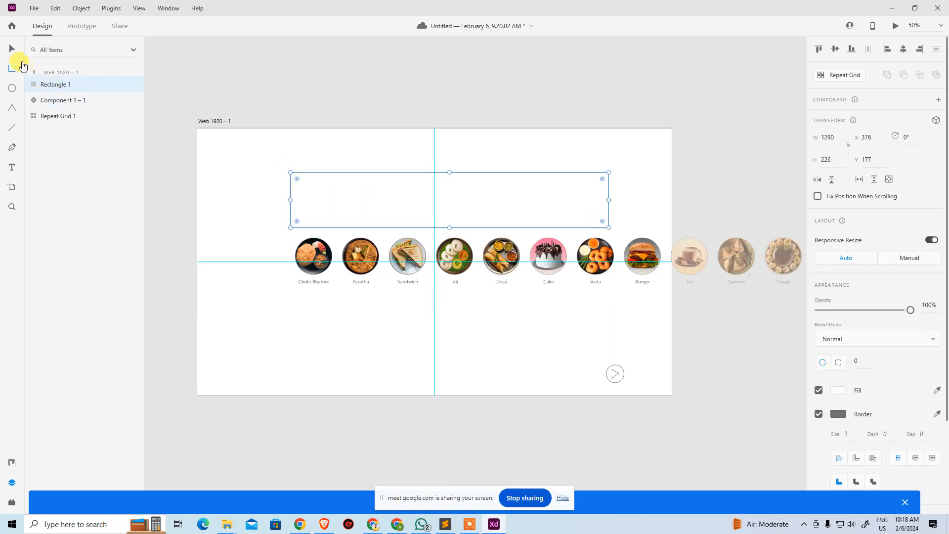
{"action": "left_click", "coordinate": [12, 48]}
{"action": "left_click", "coordinate": [237, 334]}
{"action": "left_click", "coordinate": [485, 205]}
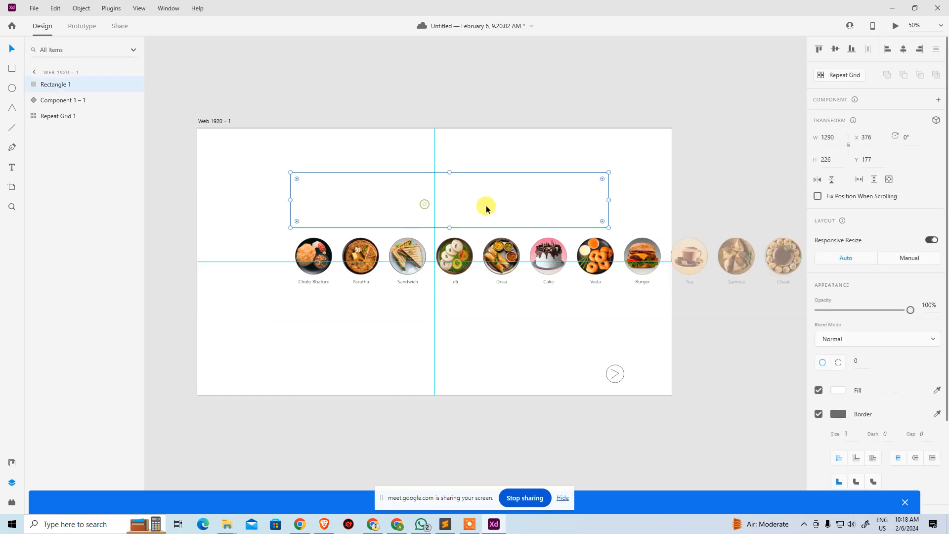
Narrow the rectangle to a width of about 1100 and align its left edge with the repeat grid, at about X 396, Y 157.
{"action": "left_click_drag", "start_coordinate": [606, 199], "coordinate": [566, 214]}
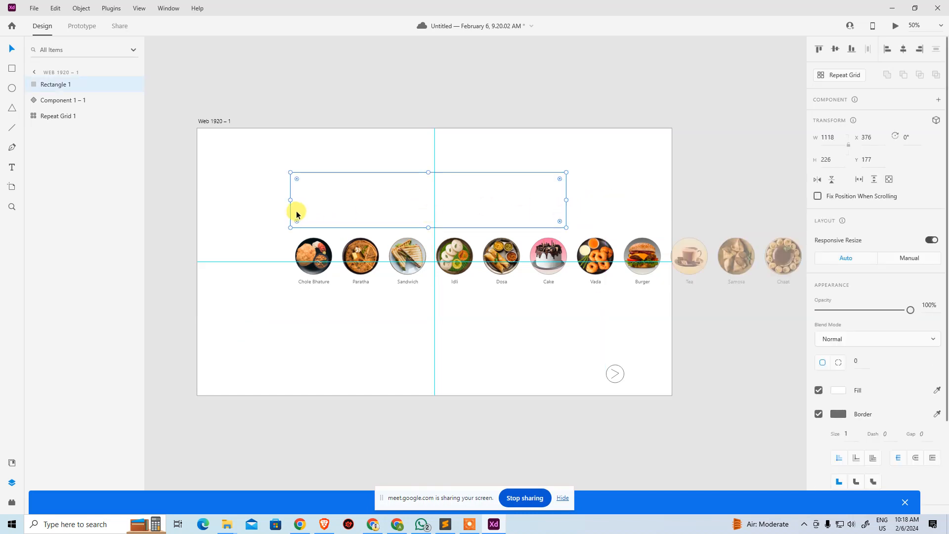
{"action": "left_click_drag", "start_coordinate": [313, 214], "coordinate": [318, 243]}
{"action": "mouse_move", "coordinate": [318, 247]}
{"action": "left_mouse_down"}
{"action": "mouse_move", "coordinate": [318, 257]}
{"action": "mouse_move", "coordinate": [325, 252]}
{"action": "left_mouse_up"}
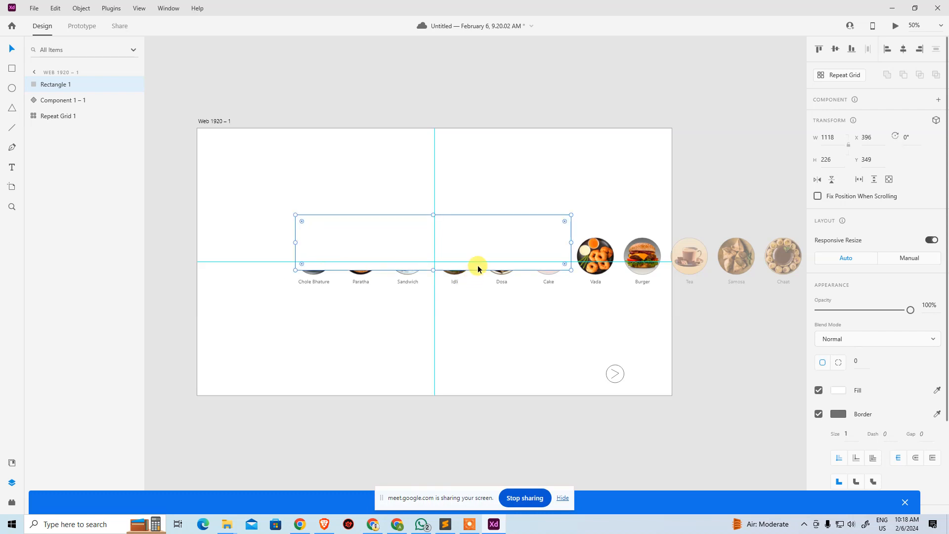
{"action": "left_click_drag", "start_coordinate": [492, 254], "coordinate": [491, 214]}
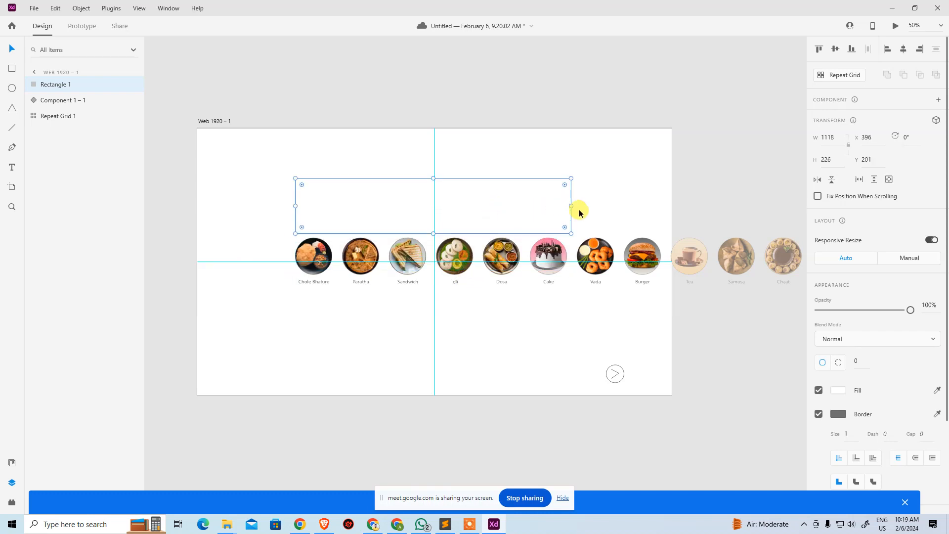
{"action": "left_click_drag", "start_coordinate": [571, 204], "coordinate": [520, 200]}
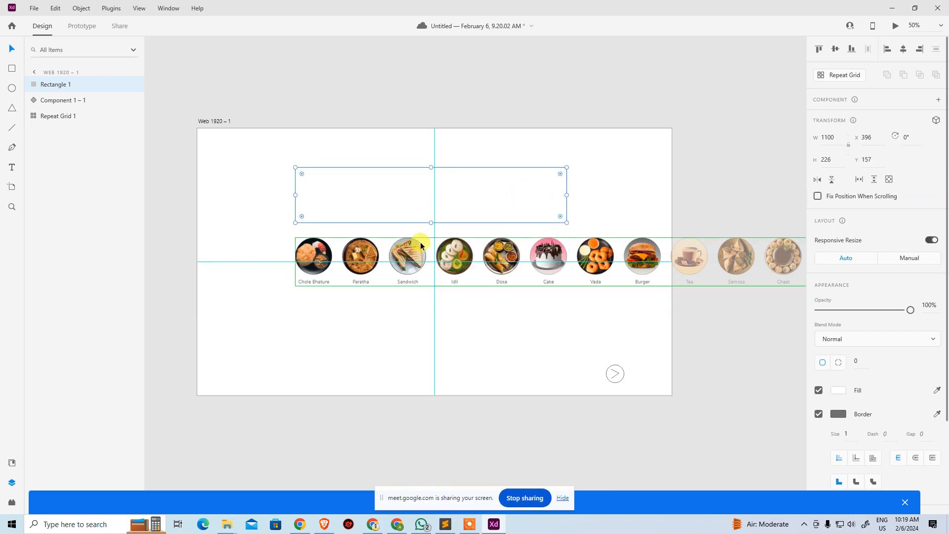
{"action": "left_click", "coordinate": [650, 182]}
{"action": "left_click", "coordinate": [488, 220]}
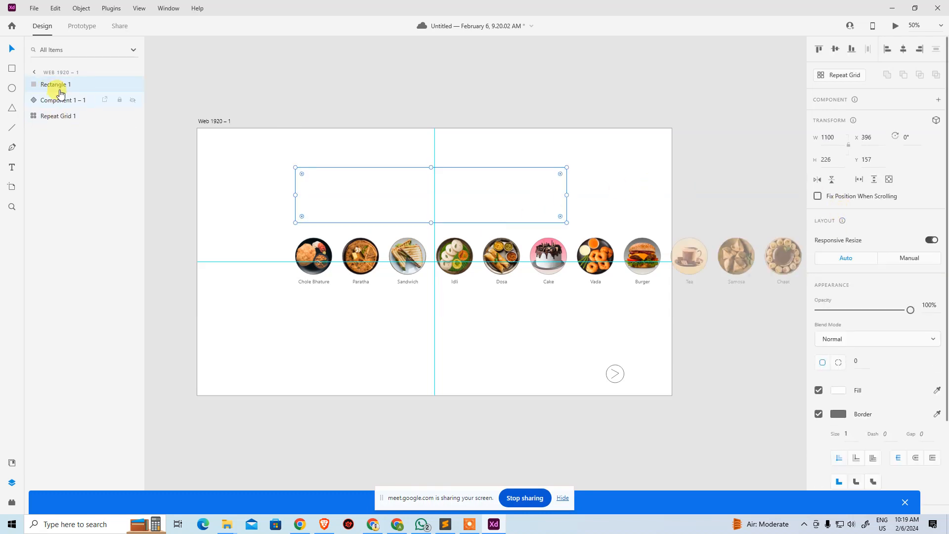
Fill the rectangle with dark red #A51919.
{"action": "left_click", "coordinate": [843, 394]}
{"action": "left_click_drag", "start_coordinate": [762, 379], "coordinate": [762, 363]}
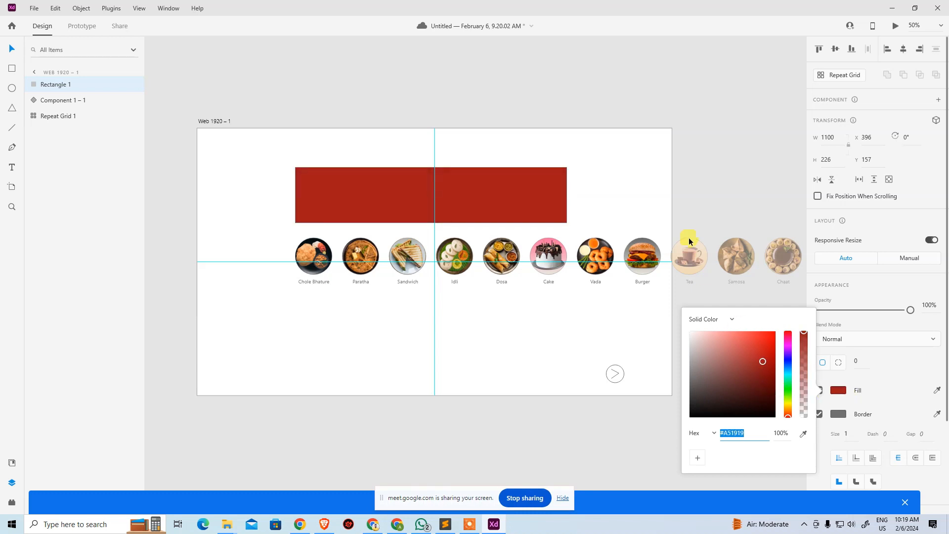
{"action": "left_click", "coordinate": [577, 191]}
Place the red rectangle over the first six dishes at about Y 413 and use it to mask the repeat grid.
{"action": "left_click_drag", "start_coordinate": [516, 188], "coordinate": [508, 248]}
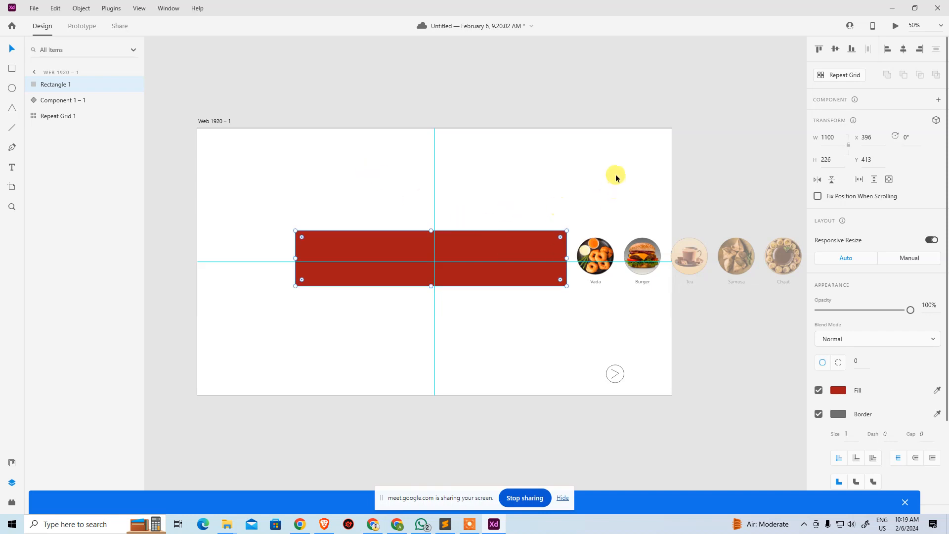
{"action": "left_click_drag", "start_coordinate": [531, 174], "coordinate": [621, 296]}
{"action": "right_click", "coordinate": [540, 247]}
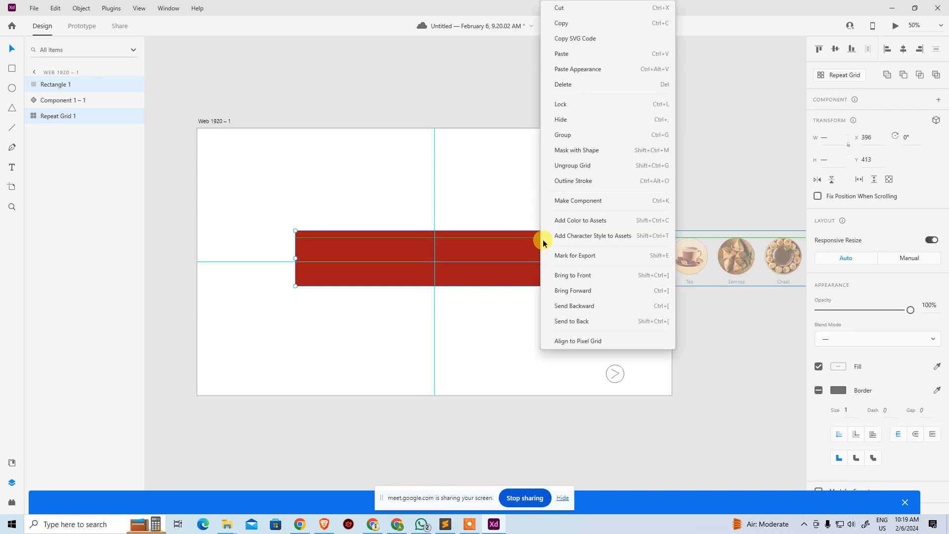
{"action": "left_click", "coordinate": [573, 150]}
{"action": "left_click", "coordinate": [575, 162]}
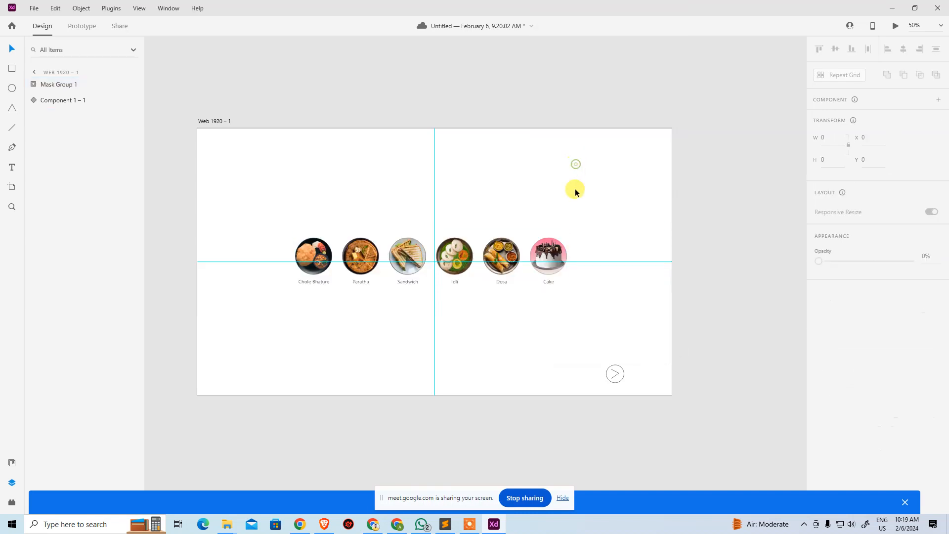
Convert the masked dish group into a component.
{"action": "left_click", "coordinate": [512, 272]}
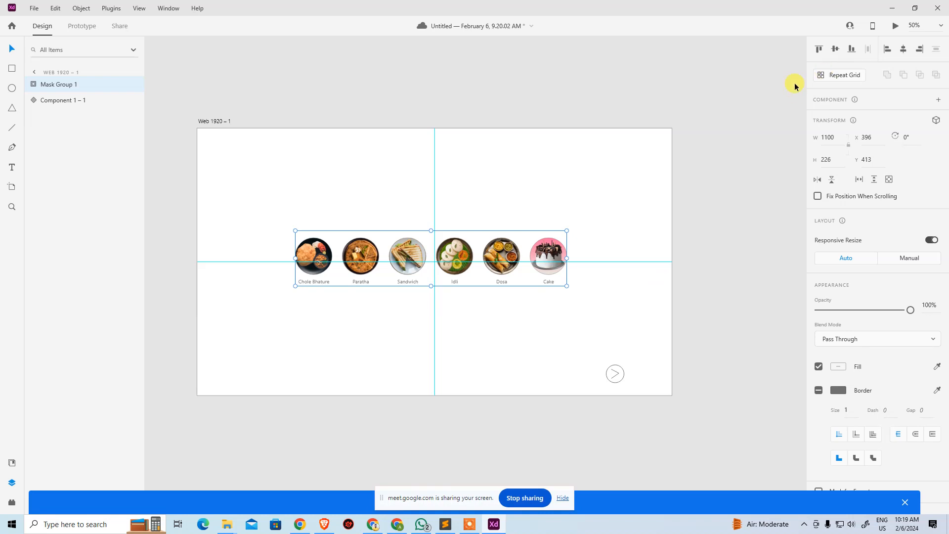
{"action": "left_click", "coordinate": [940, 102]}
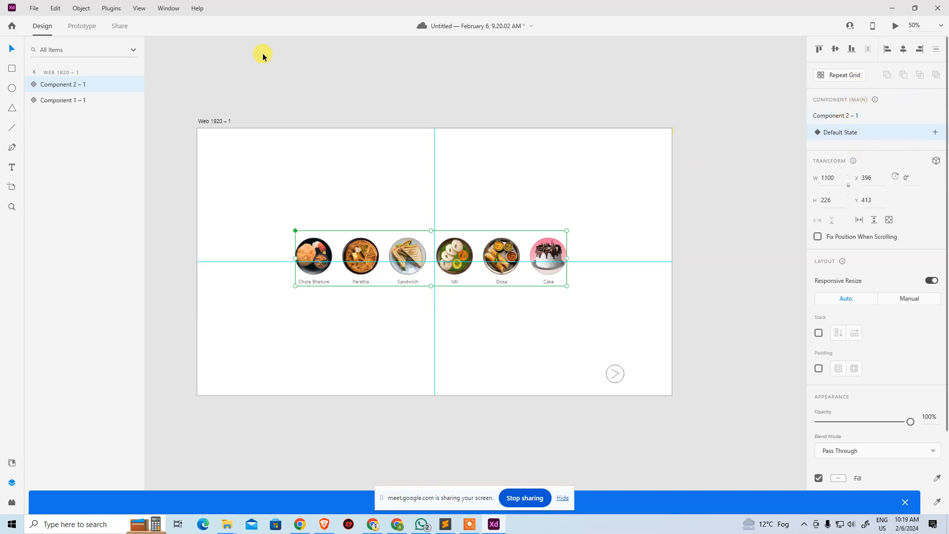
In Prototype mode, add a tap interaction to the arrow component with a Scroll To action targeting Component 2 – 1.
{"action": "left_click", "coordinate": [83, 25]}
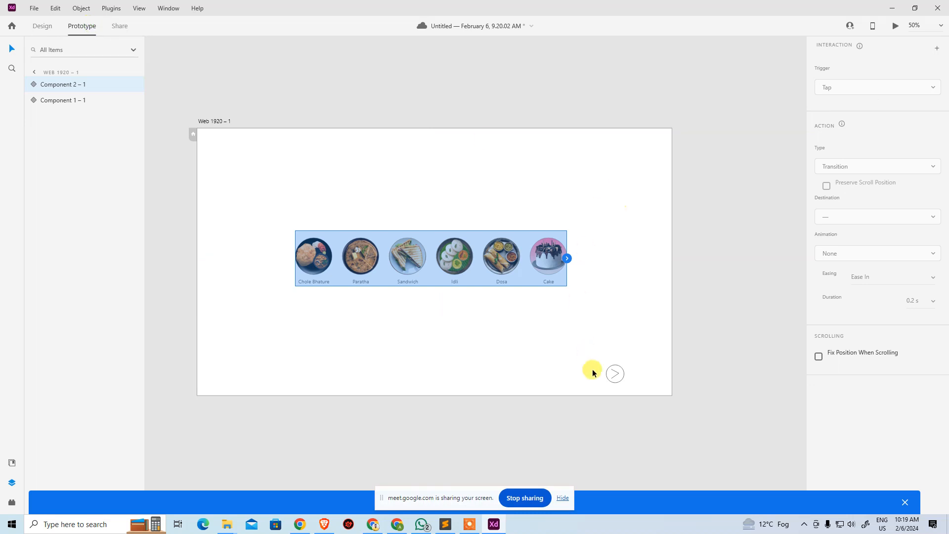
{"action": "left_click", "coordinate": [616, 380]}
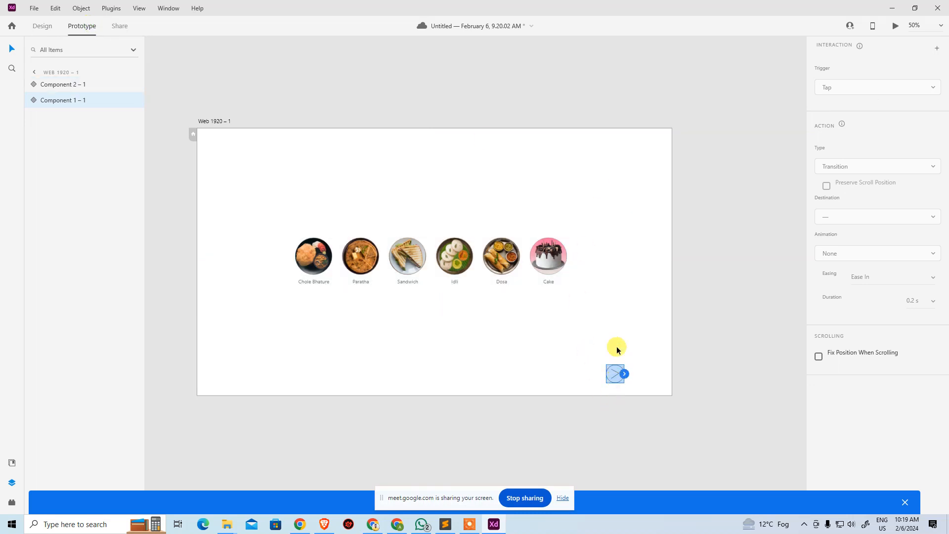
{"action": "left_click", "coordinate": [937, 48]}
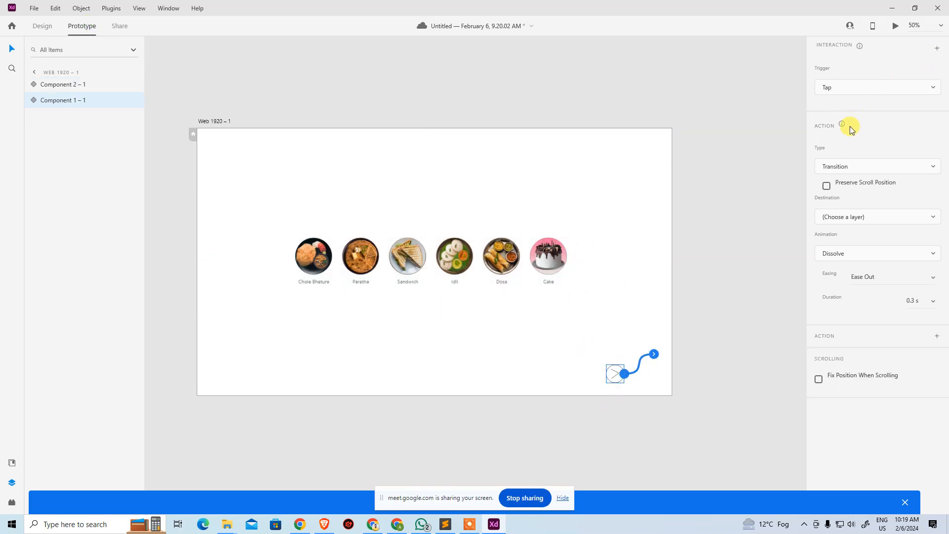
{"action": "left_click", "coordinate": [859, 166]}
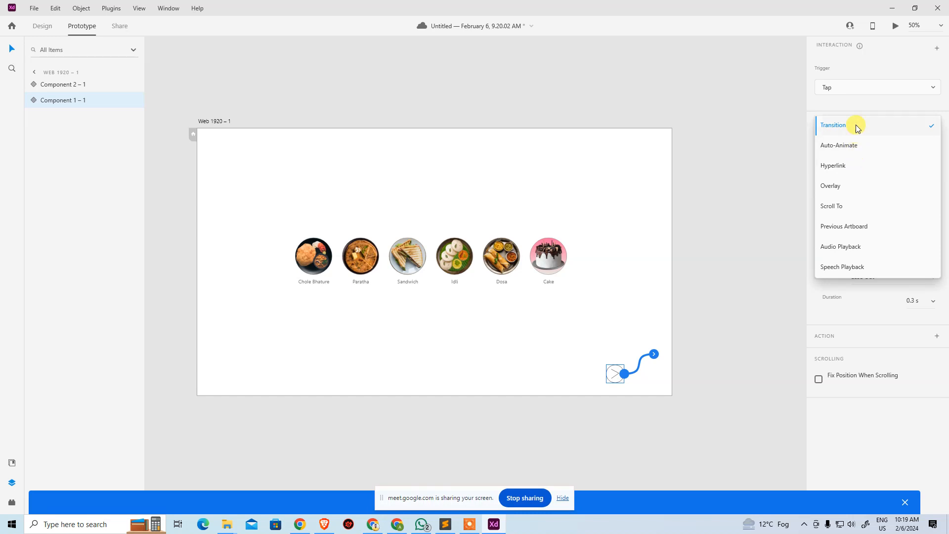
{"action": "left_click", "coordinate": [857, 101]}
{"action": "left_click", "coordinate": [856, 217]}
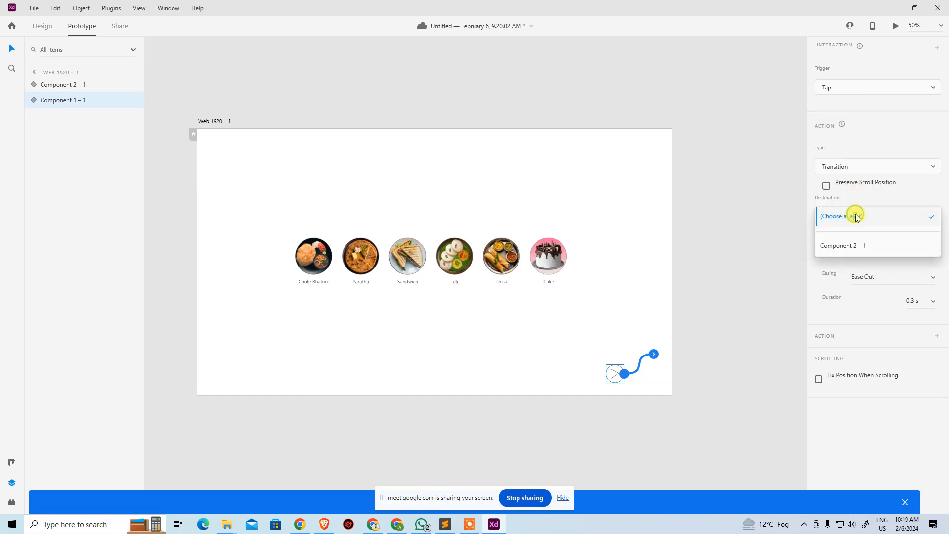
{"action": "left_click", "coordinate": [836, 251]}
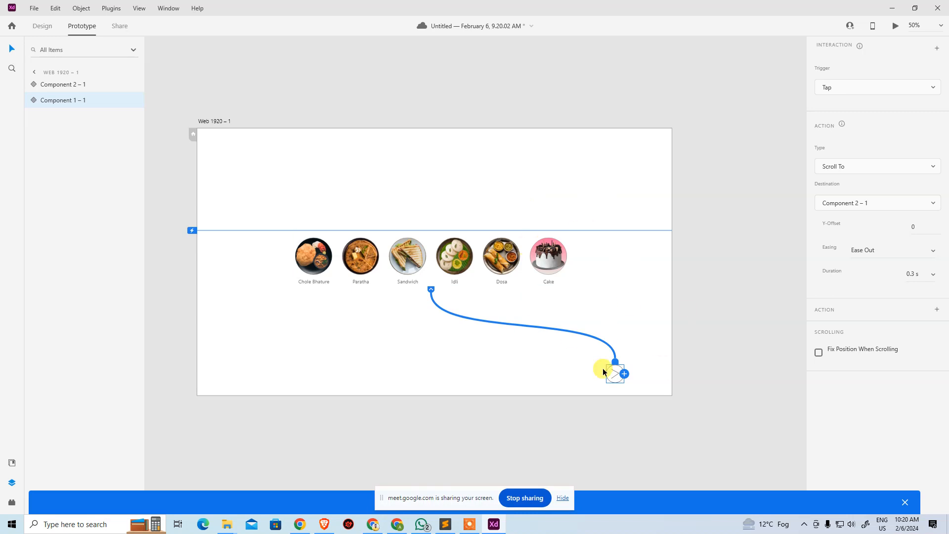
{"action": "left_click", "coordinate": [616, 283]}
{"action": "left_click", "coordinate": [547, 262]}
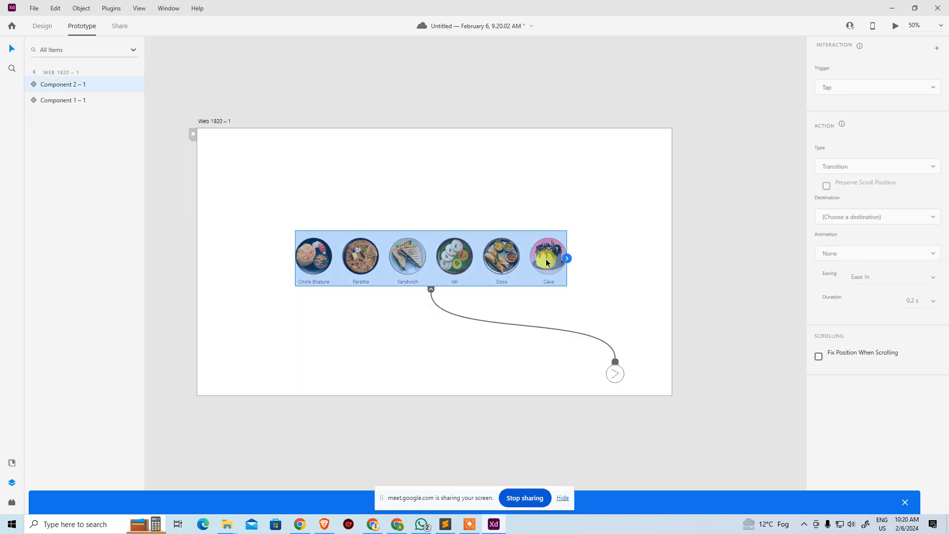
Return to Design mode and add a new second state to the masked dish component.
{"action": "left_click", "coordinate": [536, 195]}
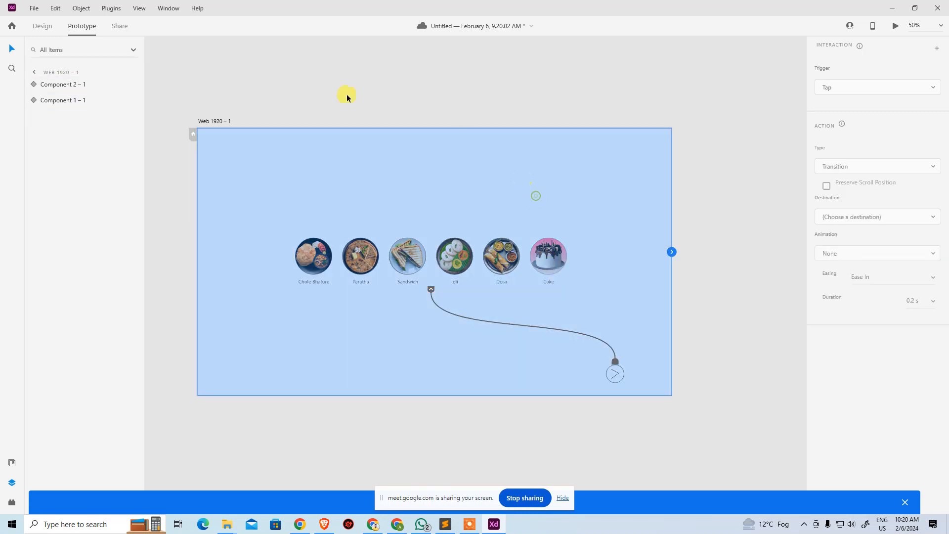
{"action": "left_click", "coordinate": [387, 91]}
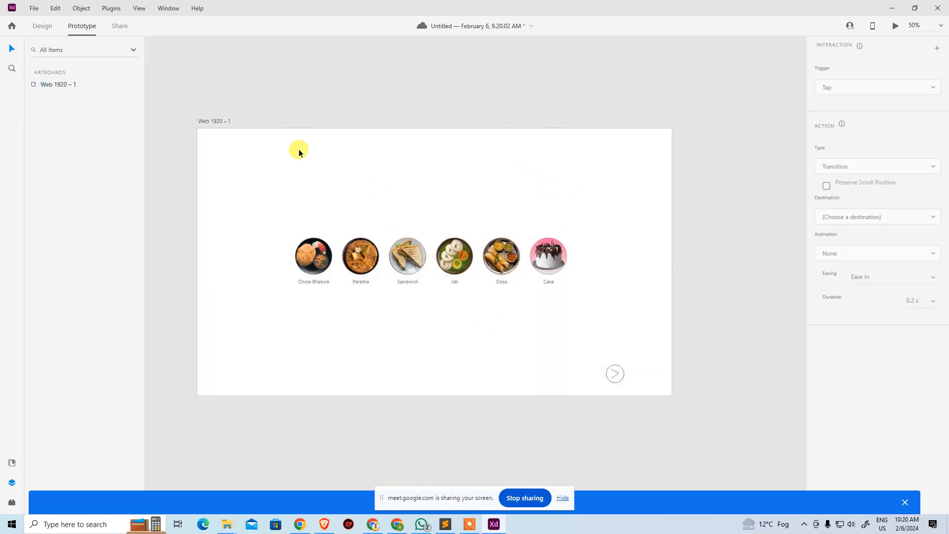
{"action": "left_click", "coordinate": [40, 27]}
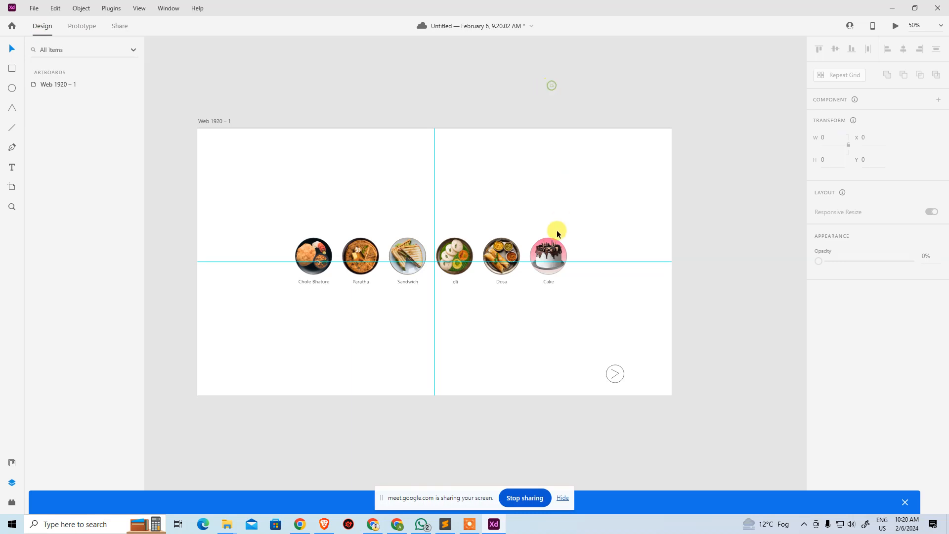
{"action": "left_click", "coordinate": [551, 248]}
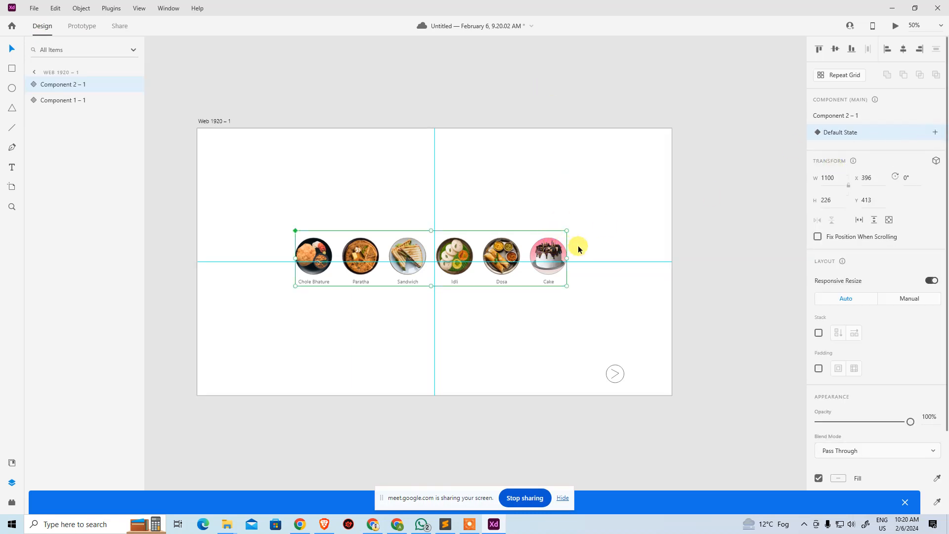
{"action": "left_click", "coordinate": [934, 132]}
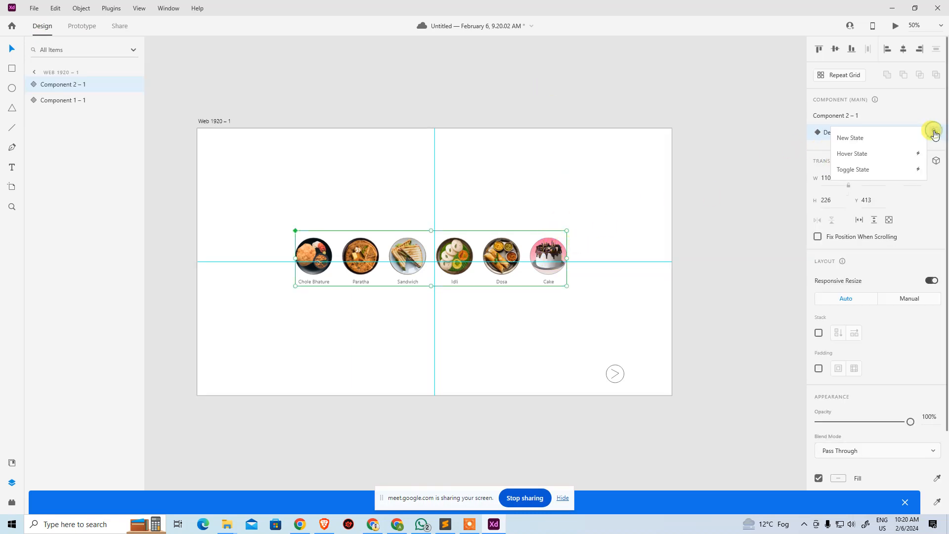
{"action": "left_click", "coordinate": [872, 140]}
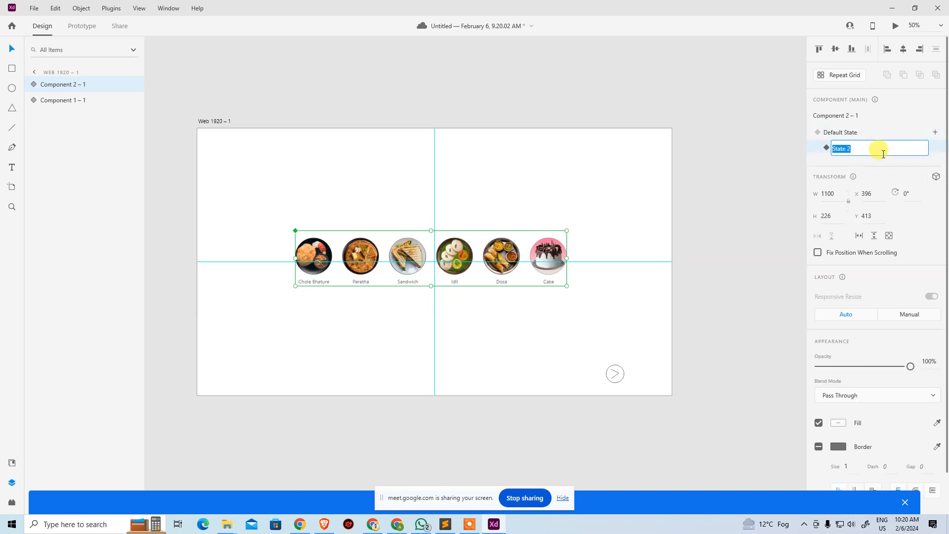
{"action": "left_click", "coordinate": [721, 183]}
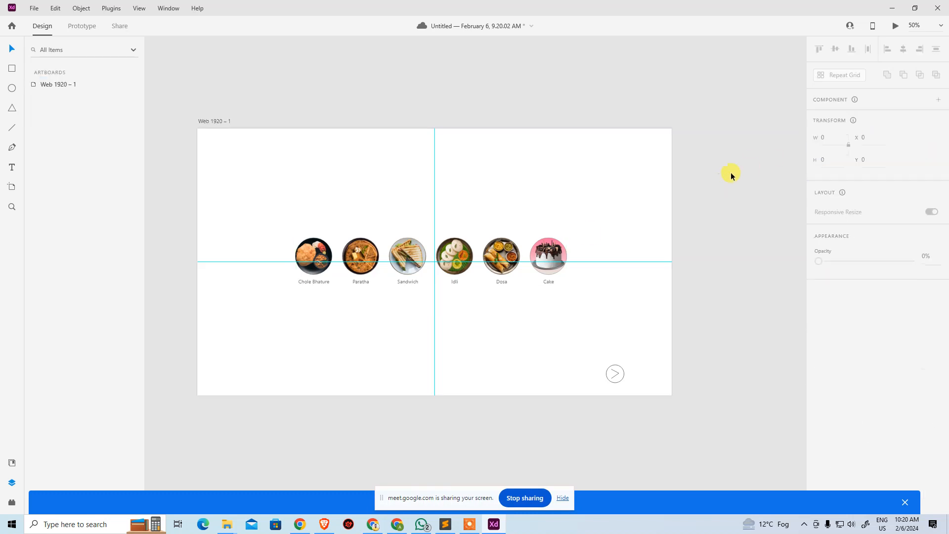
In the second state, shift the repeat grid inside the mask one dish leftward to X about 206, framing Paratha through Vada.
{"action": "left_click", "coordinate": [510, 255]}
{"action": "double_click", "coordinate": [510, 255]}
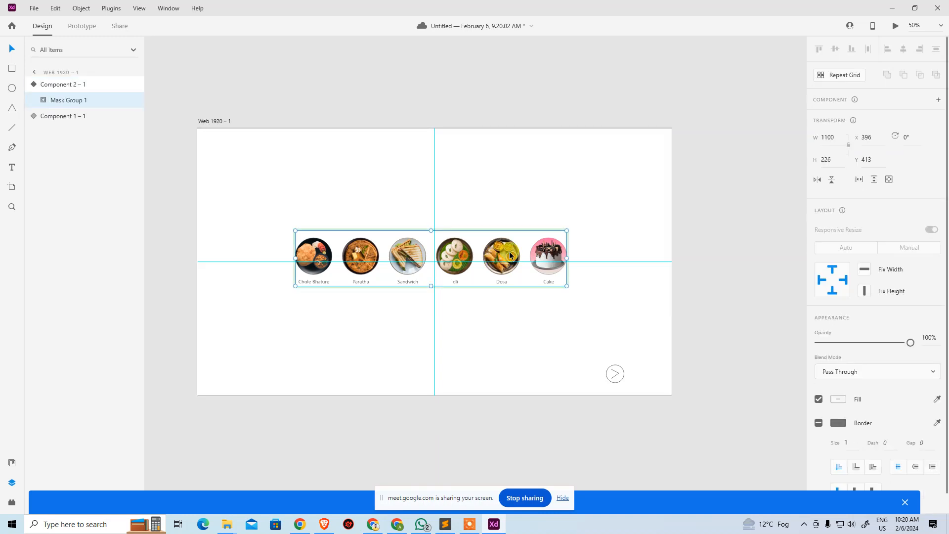
{"action": "double_click", "coordinate": [510, 255]}
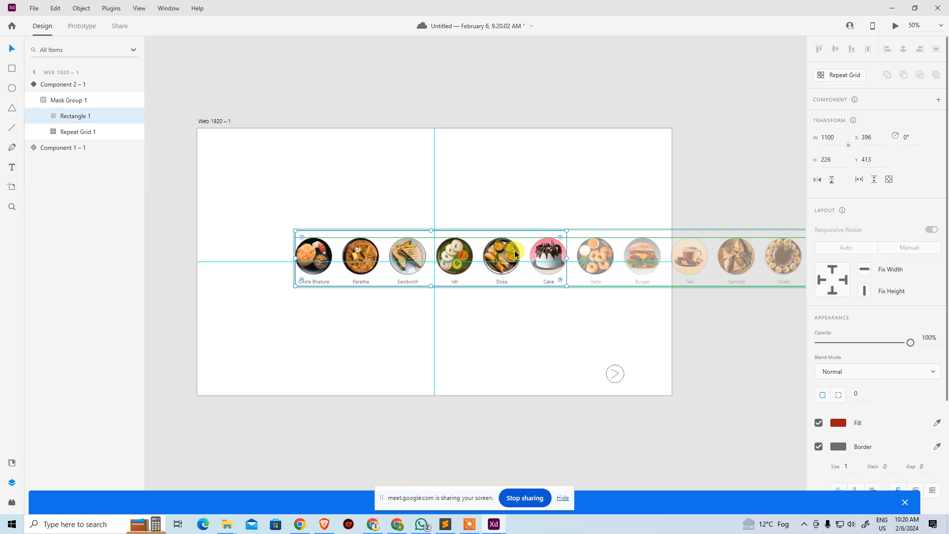
{"action": "left_click", "coordinate": [551, 253]}
{"action": "left_click_drag", "start_coordinate": [551, 253], "coordinate": [503, 249]}
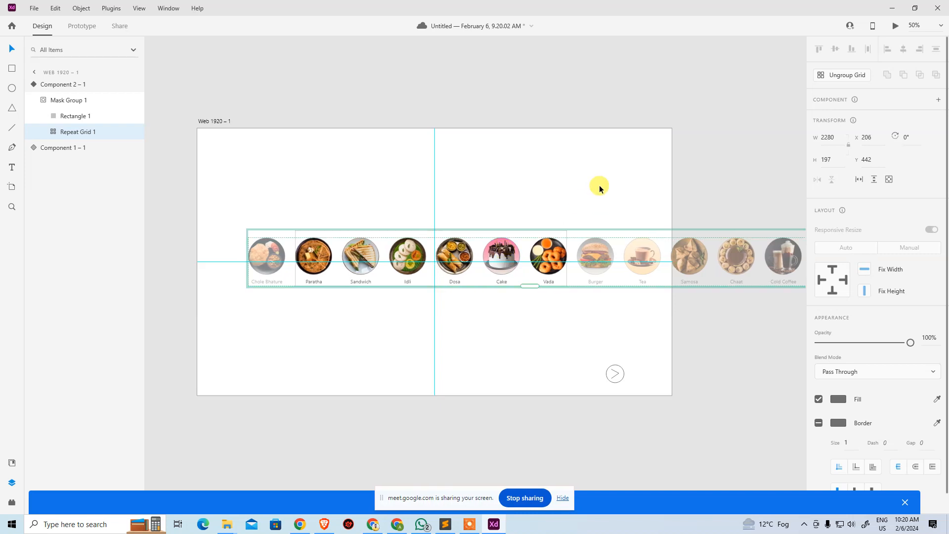
{"action": "left_click", "coordinate": [605, 166]}
Add a third state to the masked dish component, based on the Paratha-to-Vada view.
{"action": "left_click", "coordinate": [547, 250]}
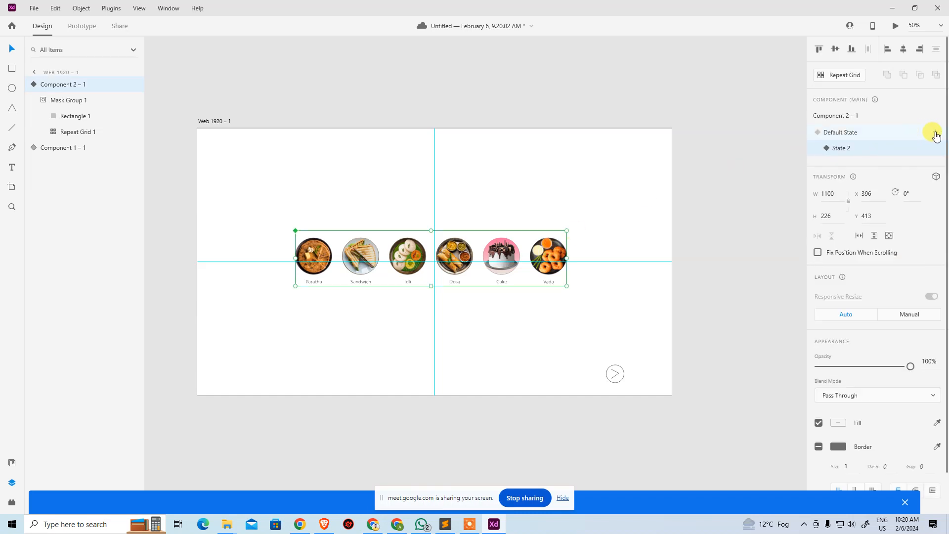
{"action": "left_click", "coordinate": [935, 132]}
{"action": "left_click", "coordinate": [855, 138]}
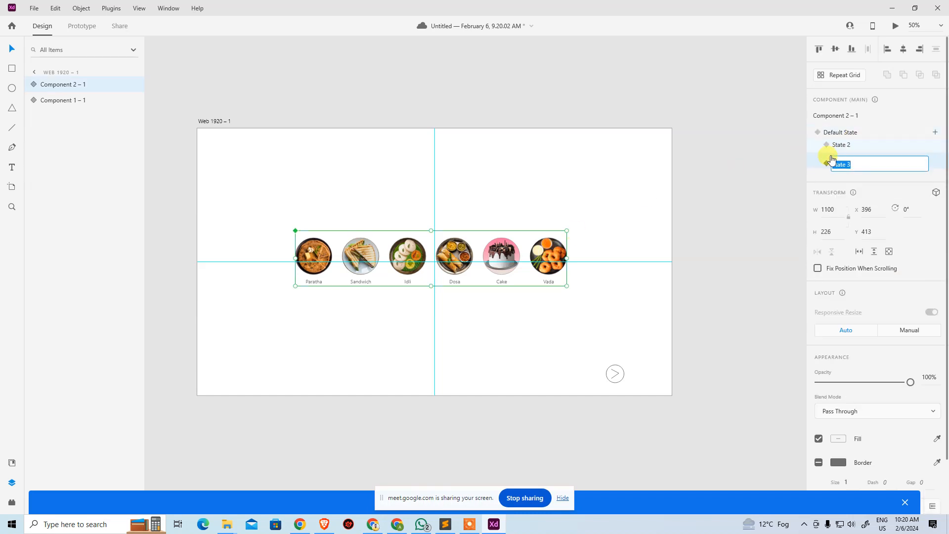
{"action": "left_click", "coordinate": [738, 188]}
In the third state, move the masked repeat grid leftward to X about 12, framing Sandwich through Burger.
{"action": "left_click", "coordinate": [551, 252]}
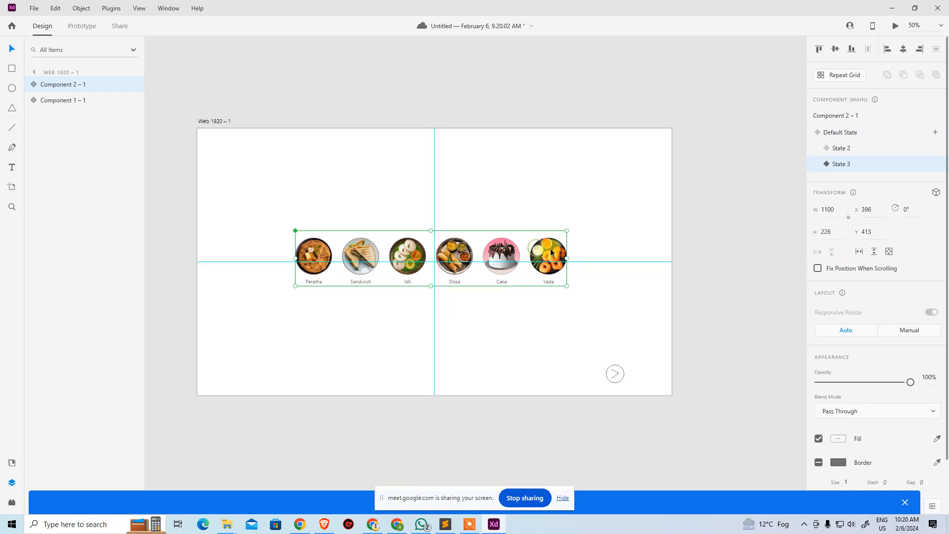
{"action": "double_click", "coordinate": [553, 251]}
{"action": "double_click", "coordinate": [557, 248]}
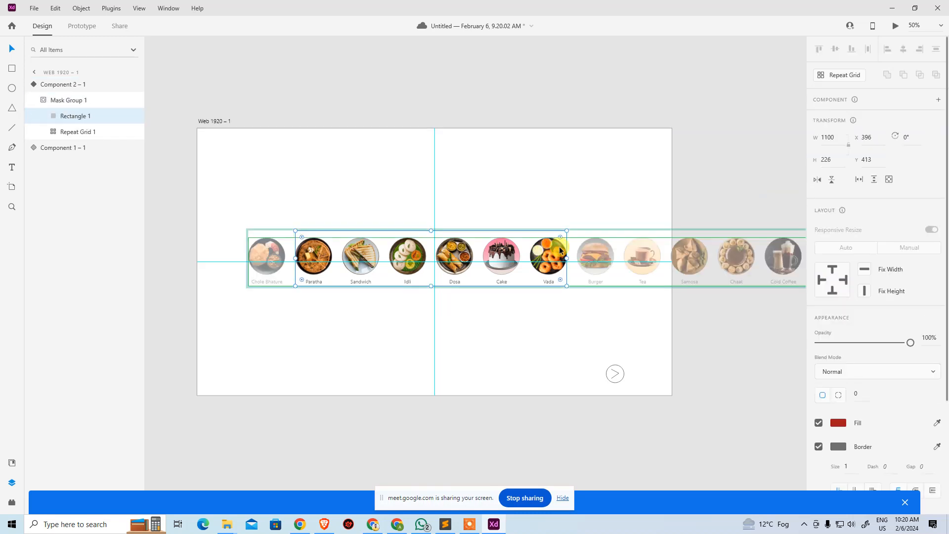
{"action": "left_click", "coordinate": [558, 247]}
{"action": "left_click_drag", "start_coordinate": [558, 247], "coordinate": [512, 240]}
{"action": "key", "text": "ctrl+z"}
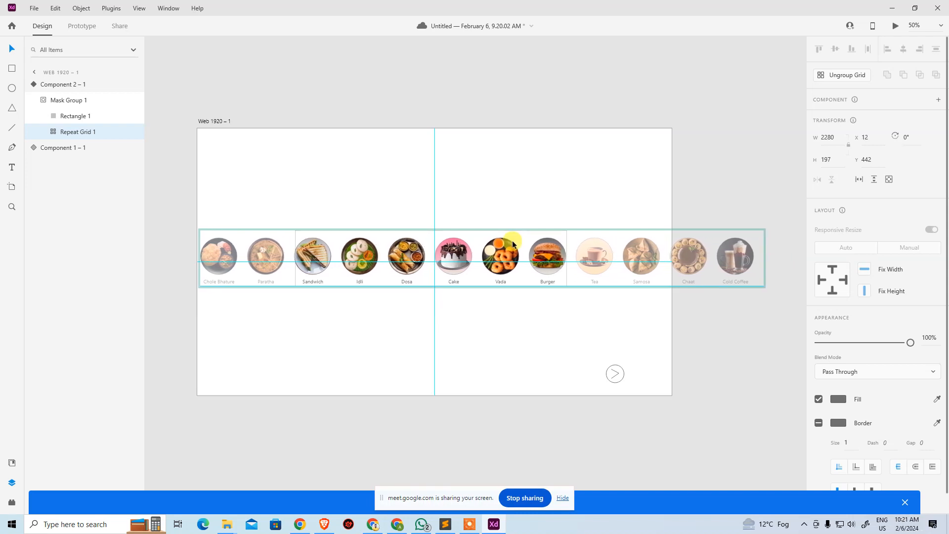
{"action": "left_click", "coordinate": [673, 162]}
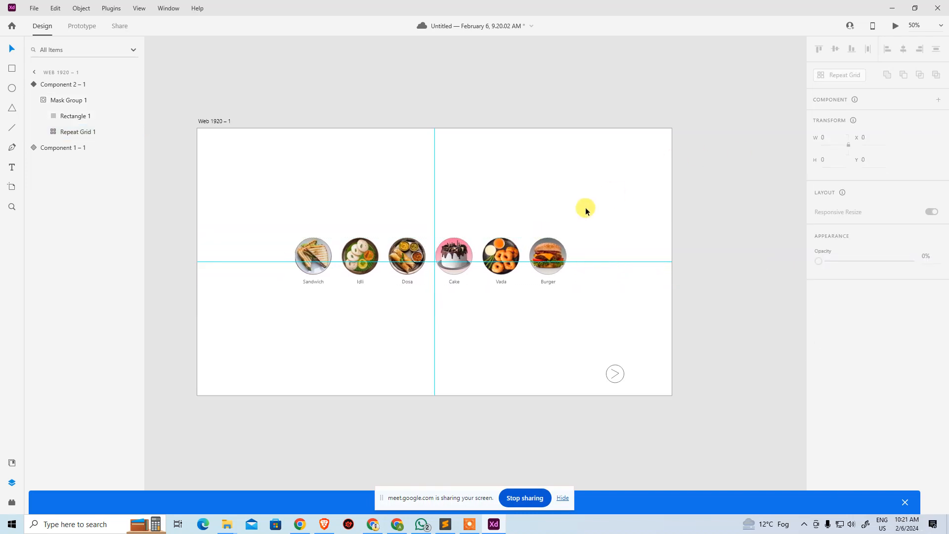
Add a fourth state to the masked dish component, based on the Sandwich-to-Burger view.
{"action": "left_click", "coordinate": [549, 254]}
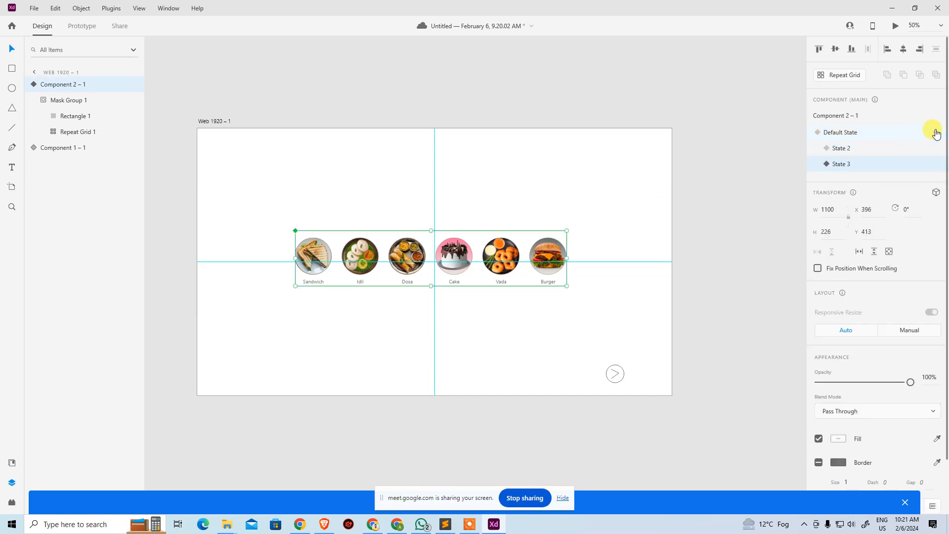
{"action": "left_click", "coordinate": [936, 132]}
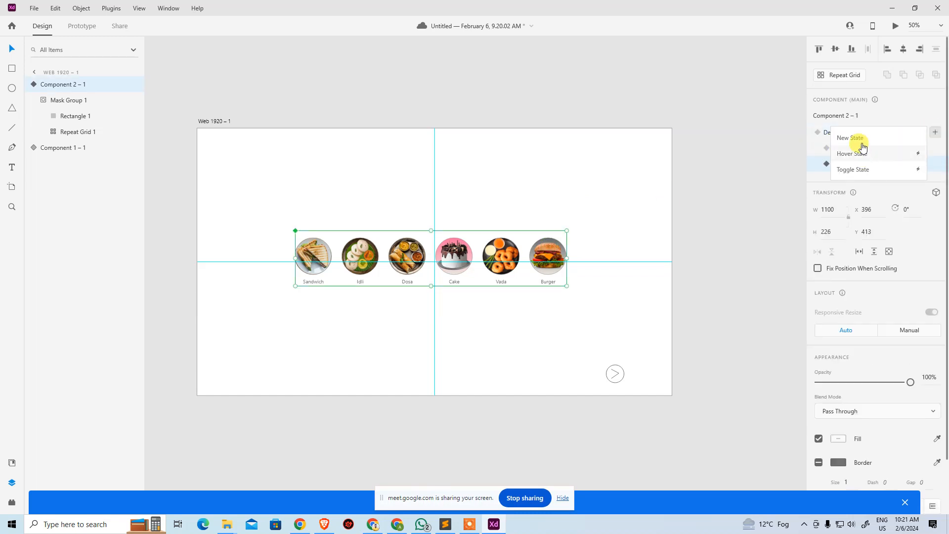
{"action": "left_click", "coordinate": [853, 138]}
{"action": "left_click", "coordinate": [635, 194]}
In the fourth state, shift the masked repeat grid to X about -176, framing Idli through Tea.
{"action": "double_click", "coordinate": [503, 253]}
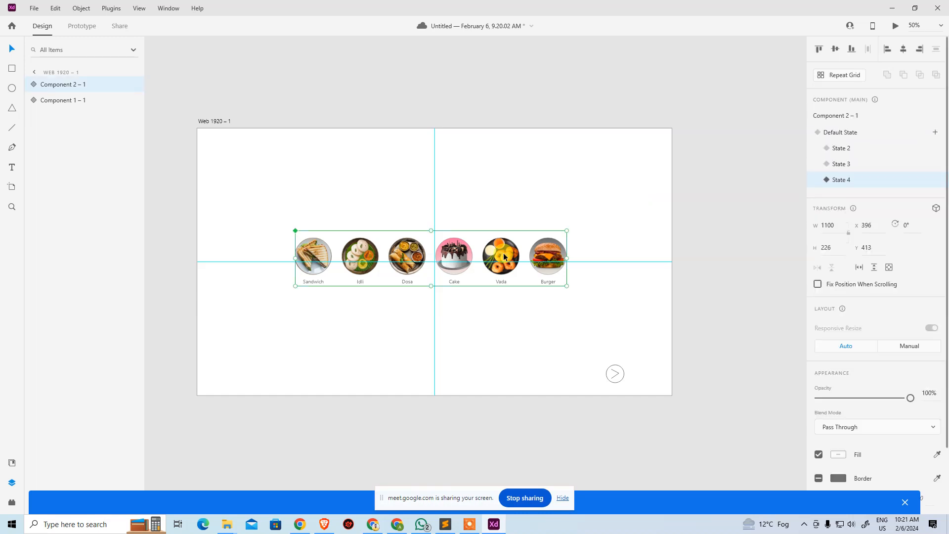
{"action": "double_click", "coordinate": [554, 250]}
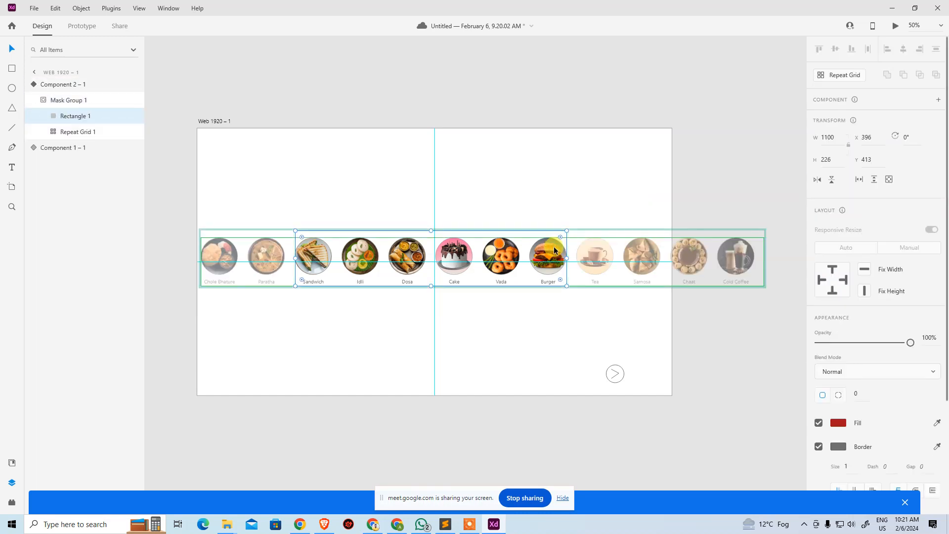
{"action": "left_click_drag", "start_coordinate": [553, 250], "coordinate": [506, 244]}
{"action": "key", "text": "Right"}
{"action": "key", "text": "Right"}
{"action": "key", "text": "Right"}
{"action": "key", "text": "Right"}
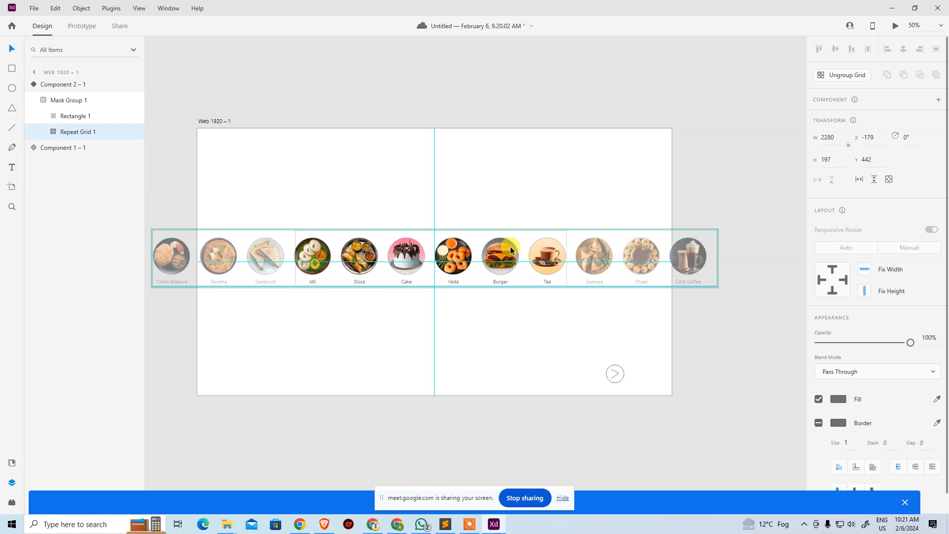
{"action": "left_click", "coordinate": [617, 206]}
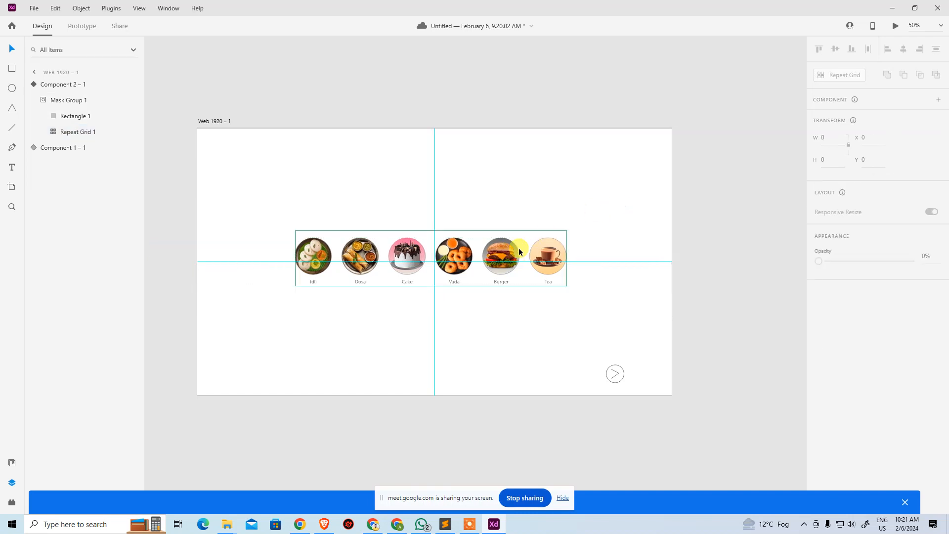
Add a fifth state to the masked dish component, based on the Idli-to-Tea view.
{"action": "left_click", "coordinate": [534, 246]}
{"action": "left_click", "coordinate": [938, 135]}
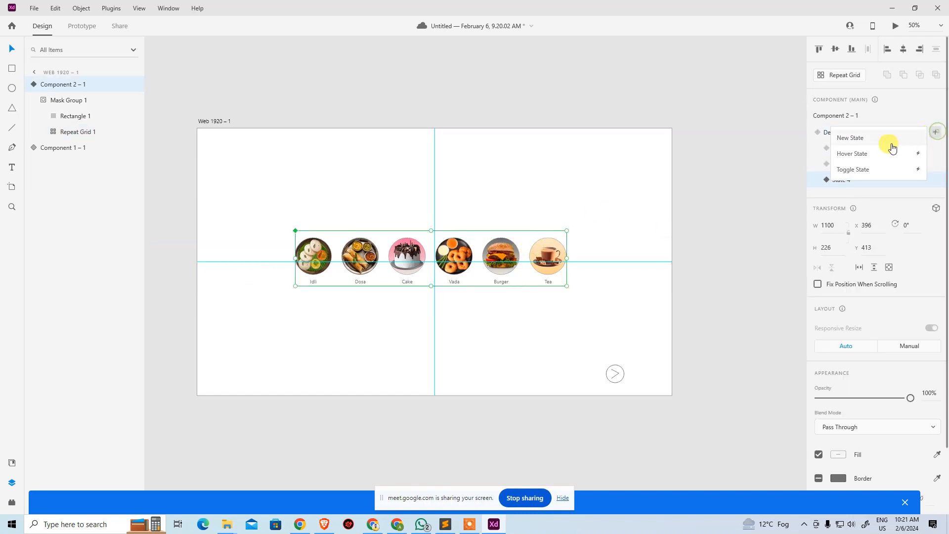
{"action": "left_click", "coordinate": [620, 170]}
In the fifth state, nudge the masked repeat grid leftward to X -366, framing Dosa through Samosa.
{"action": "left_click", "coordinate": [550, 258]}
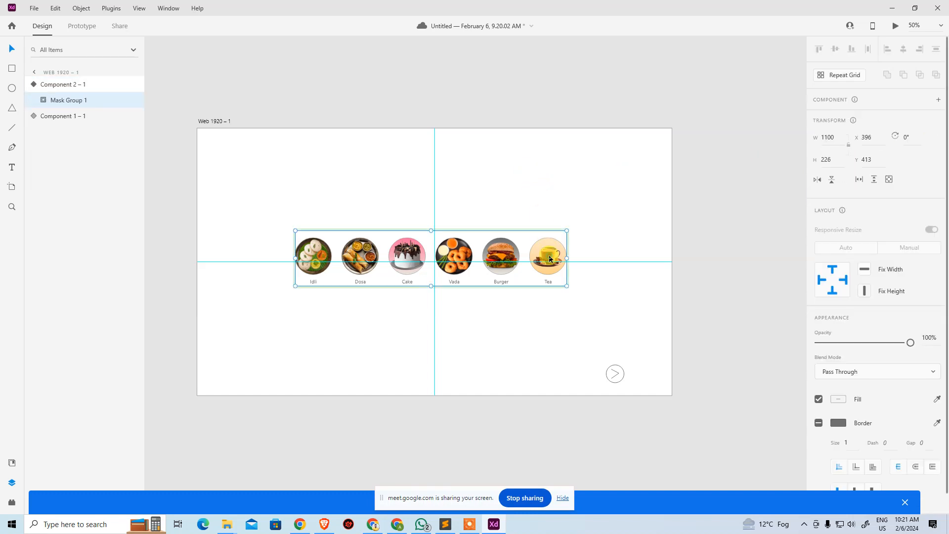
{"action": "double_click", "coordinate": [551, 252]}
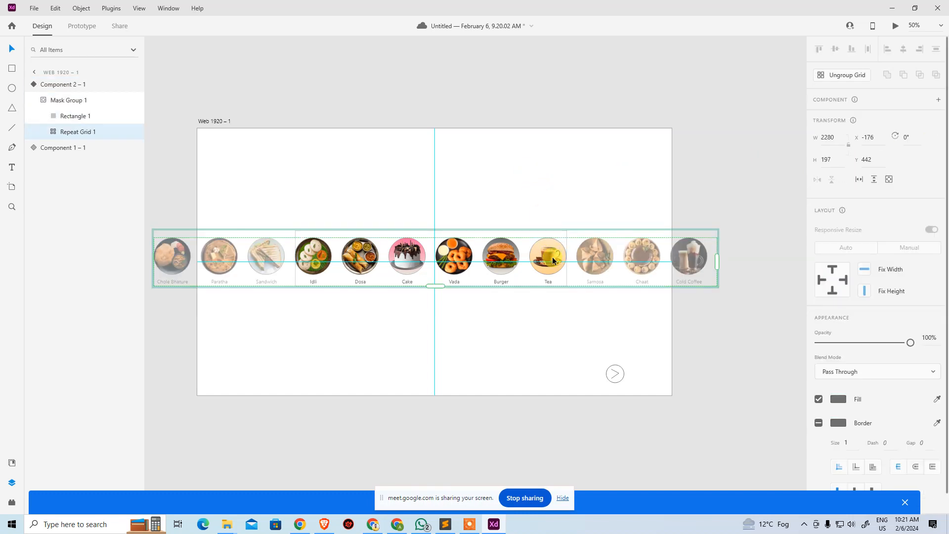
{"action": "key", "text": "shift+Left"}
{"action": "key", "text": "shift+Left"}
{"action": "key", "text": "shift+Left"}
{"action": "key", "text": "shift+Left"}
{"action": "key", "text": "shift+Left"}
{"action": "key", "text": "shift+Left"}
{"action": "key", "text": "shift+Left"}
{"action": "key", "text": "shift+Left"}
{"action": "key", "text": "shift+Left"}
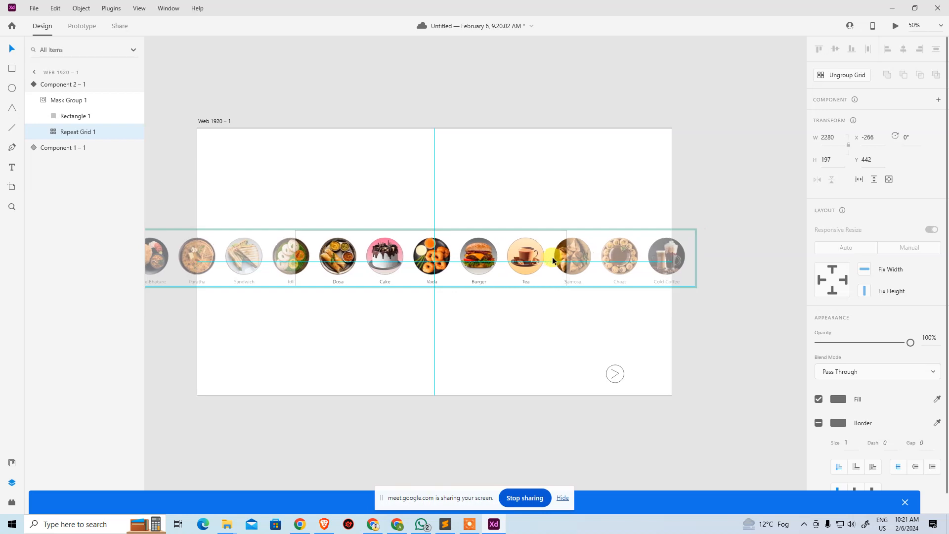
{"action": "key", "text": "shift+Left"}
{"action": "key", "text": "shift+Left"}
{"action": "key", "text": "shift+Left"}
{"action": "key", "text": "shift+Left"}
{"action": "key", "text": "shift+Left"}
{"action": "key", "text": "shift+Left"}
{"action": "key", "text": "shift+Left"}
{"action": "key", "text": "shift+Left"}
{"action": "key", "text": "shift+Left"}
{"action": "key", "text": "shift+Left"}
{"action": "key", "text": "shift+Left"}
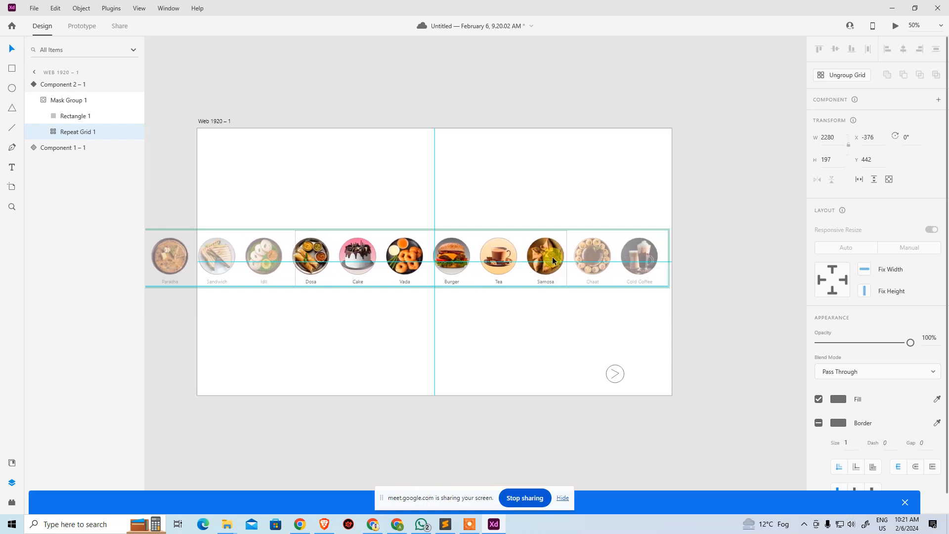
{"action": "key", "text": "shift+Right"}
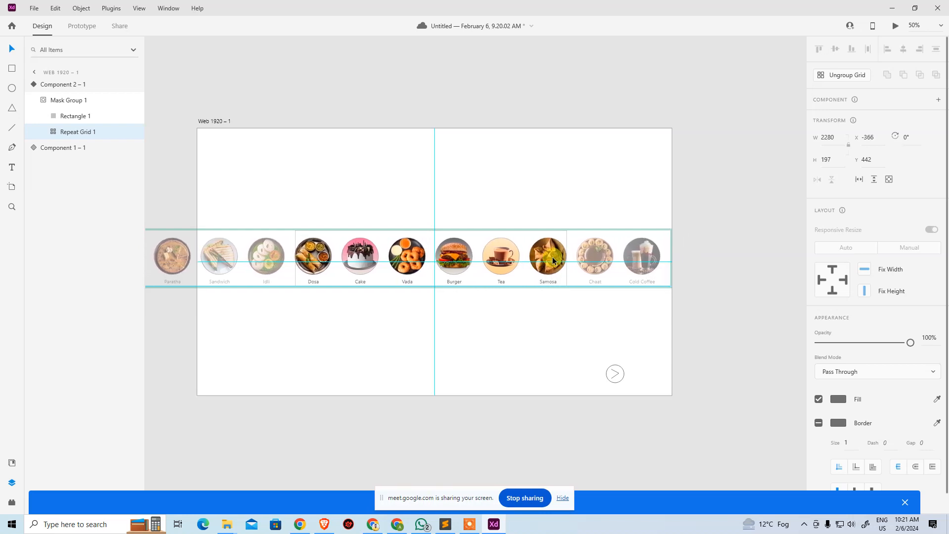
{"action": "left_click", "coordinate": [564, 241]}
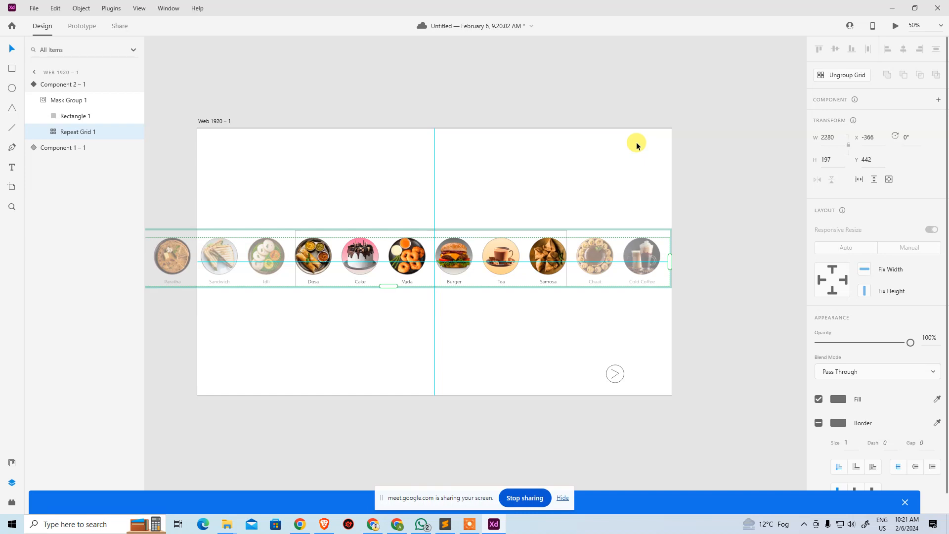
{"action": "left_click", "coordinate": [685, 158]}
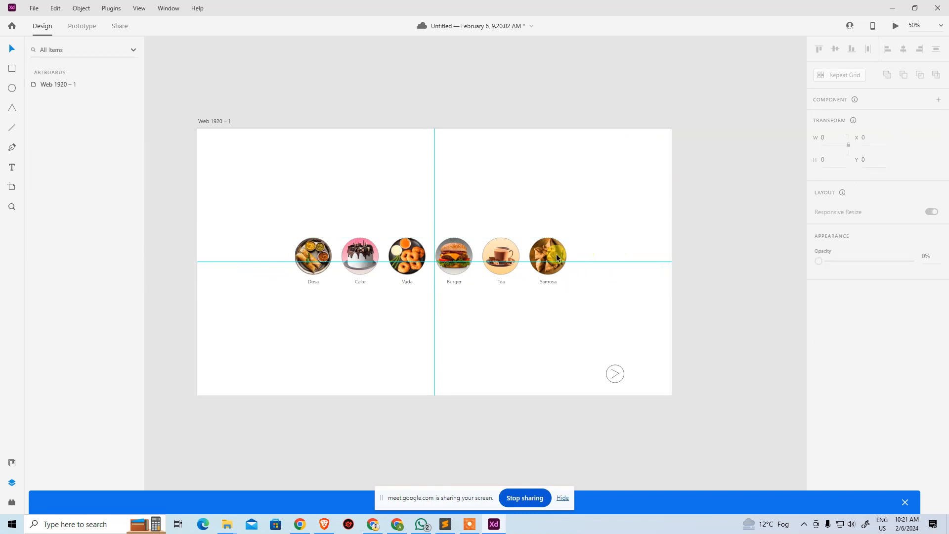
Add a sixth state to the masked dish component, based on the Dosa-to-Samosa view.
{"action": "left_click", "coordinate": [550, 235]}
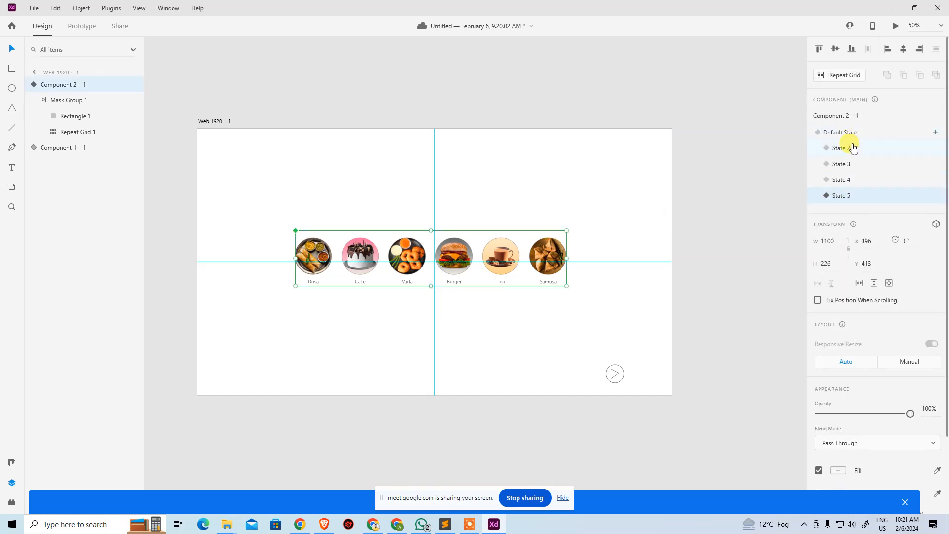
{"action": "left_click", "coordinate": [936, 134]}
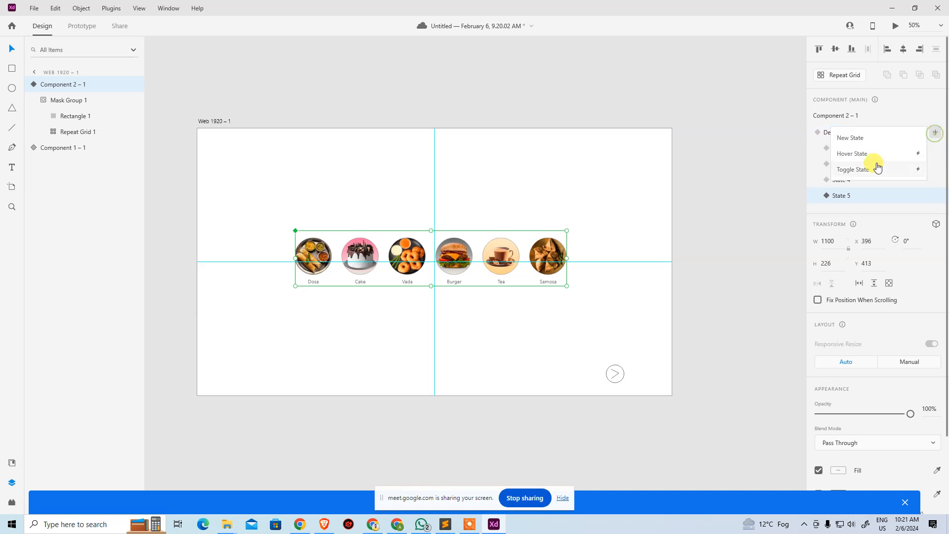
{"action": "left_click", "coordinate": [876, 139]}
{"action": "left_click", "coordinate": [634, 201]}
In the sixth state, move the masked repeat grid leftward to X about -558, framing Cake through Chaat.
{"action": "double_click", "coordinate": [554, 251]}
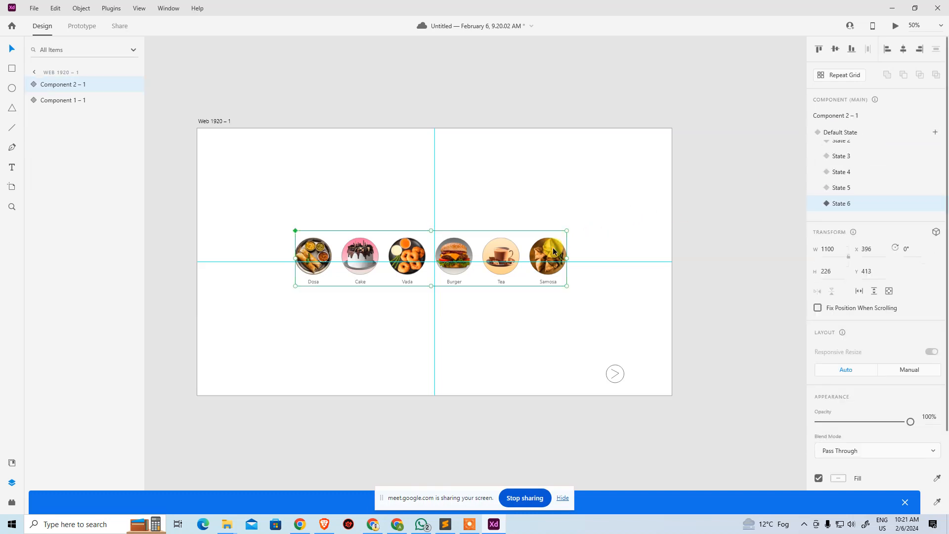
{"action": "double_click", "coordinate": [554, 251]}
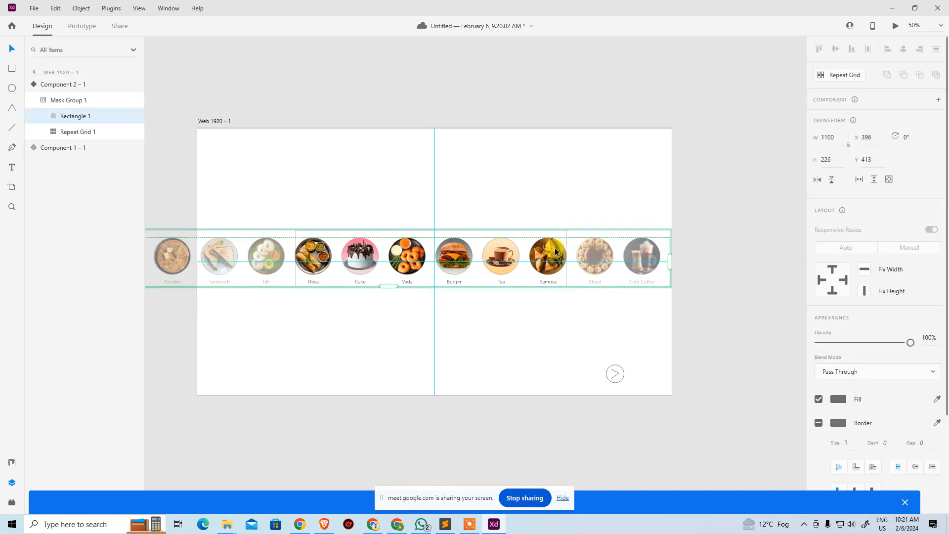
{"action": "left_click_drag", "start_coordinate": [553, 254], "coordinate": [507, 254]}
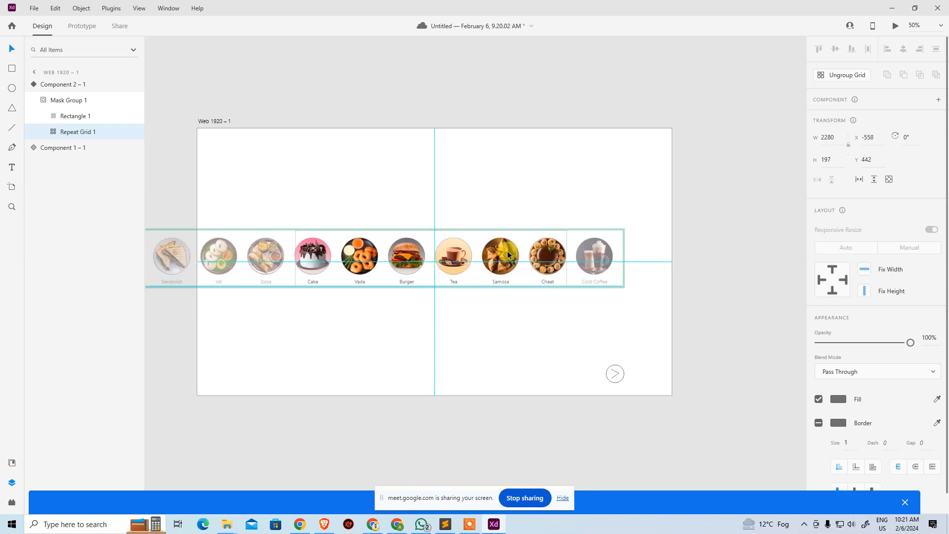
Add a seventh state to the masked dish component, based on the Cake-to-Chaat view.
{"action": "left_click", "coordinate": [667, 211]}
{"action": "left_click", "coordinate": [556, 250]}
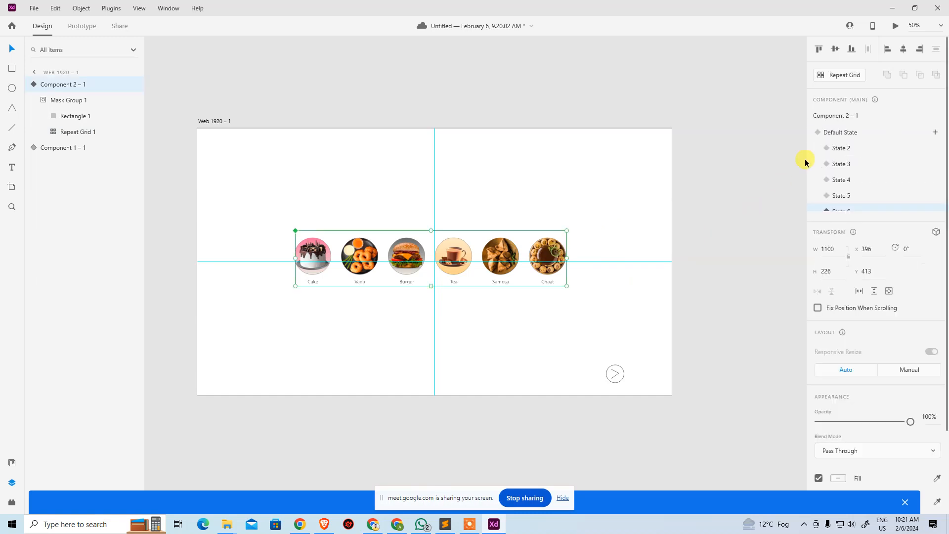
{"action": "left_click", "coordinate": [935, 132]}
{"action": "left_click", "coordinate": [911, 138]}
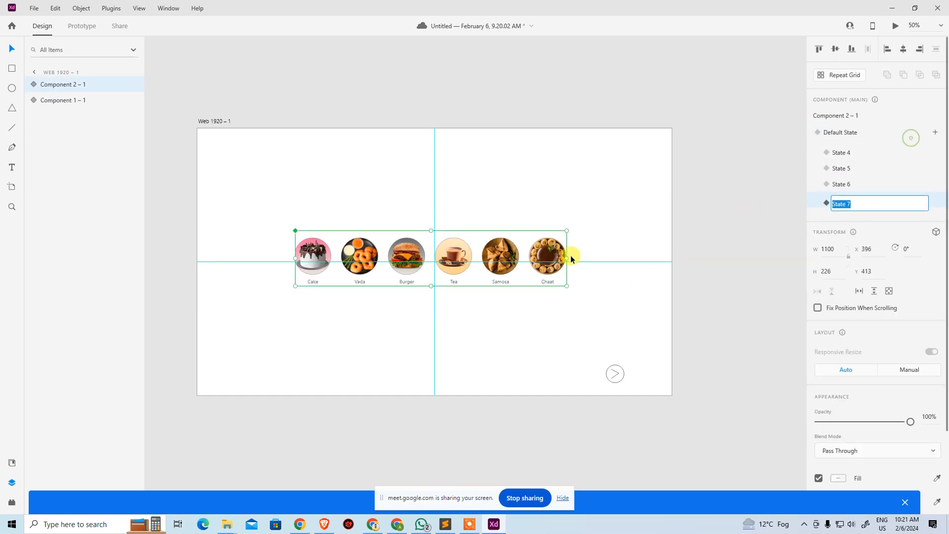
In the seventh state, move the masked repeat grid leftward to X -745, framing Vada through Cold Coffee.
{"action": "double_click", "coordinate": [551, 256]}
{"action": "double_click", "coordinate": [550, 255]}
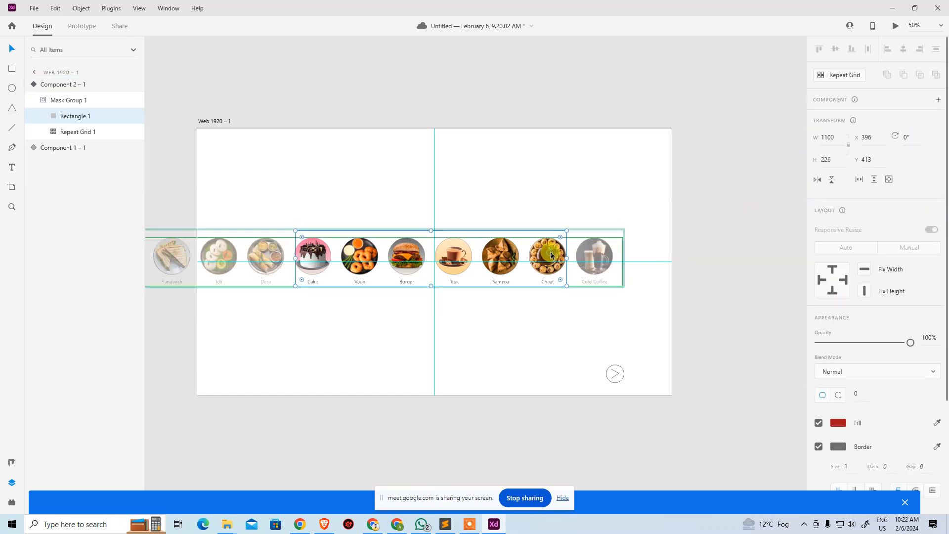
{"action": "left_click_drag", "start_coordinate": [553, 248], "coordinate": [507, 250]}
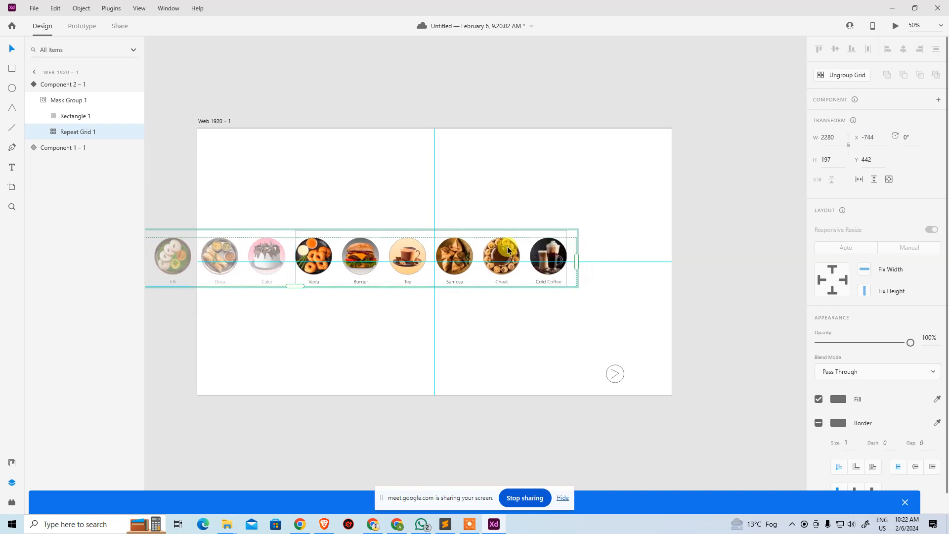
{"action": "key", "text": "Left"}
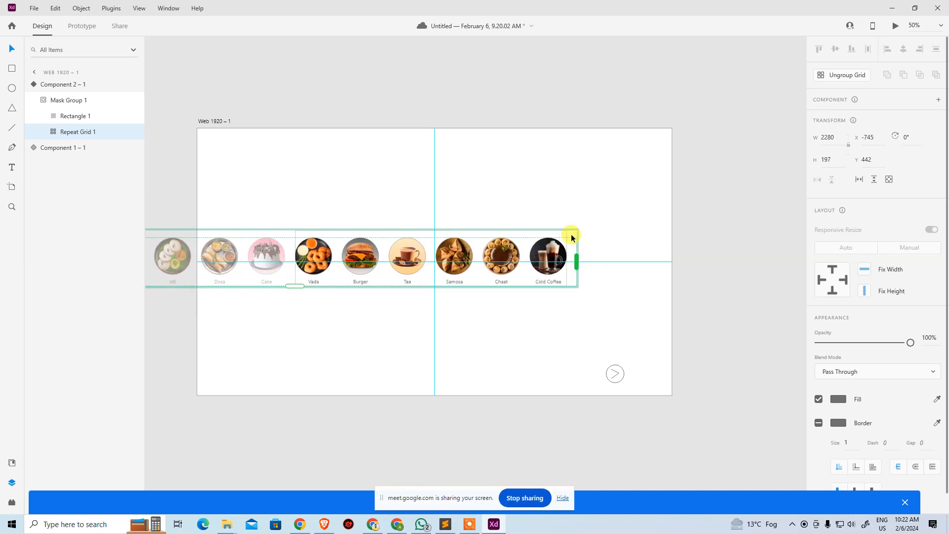
{"action": "left_click", "coordinate": [613, 181]}
Return the dish component to its Default State and review the destination options of the arrow's tap interaction in prototype mode.
{"action": "left_click", "coordinate": [554, 253]}
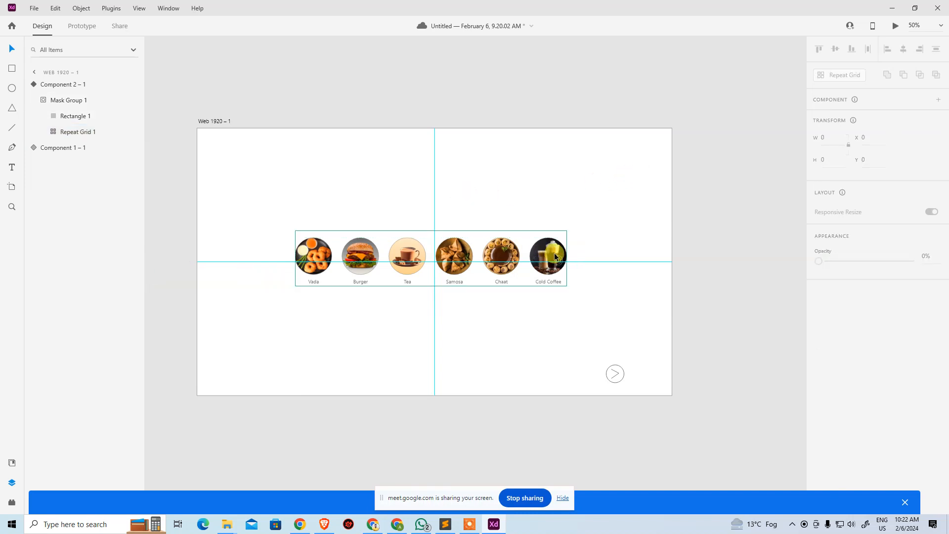
{"action": "left_click", "coordinate": [876, 135]}
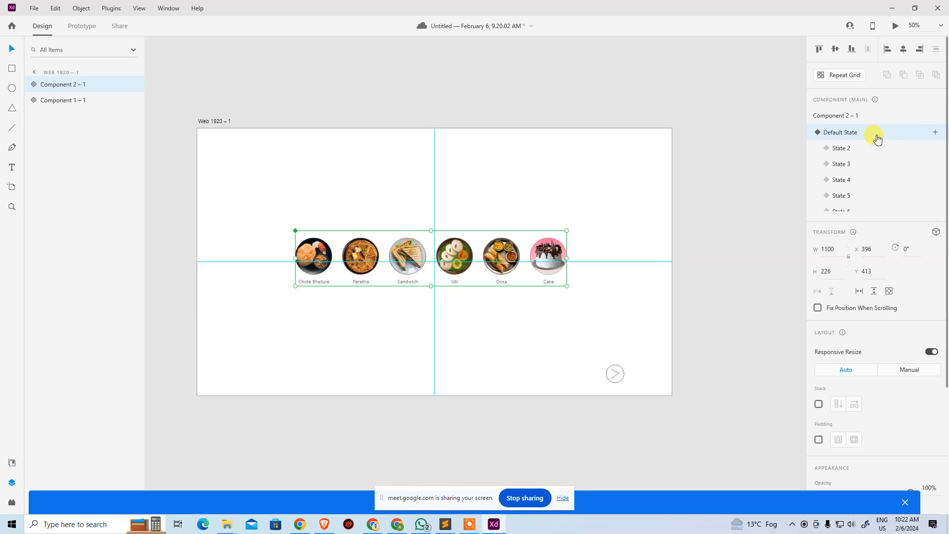
{"action": "left_click", "coordinate": [614, 373]}
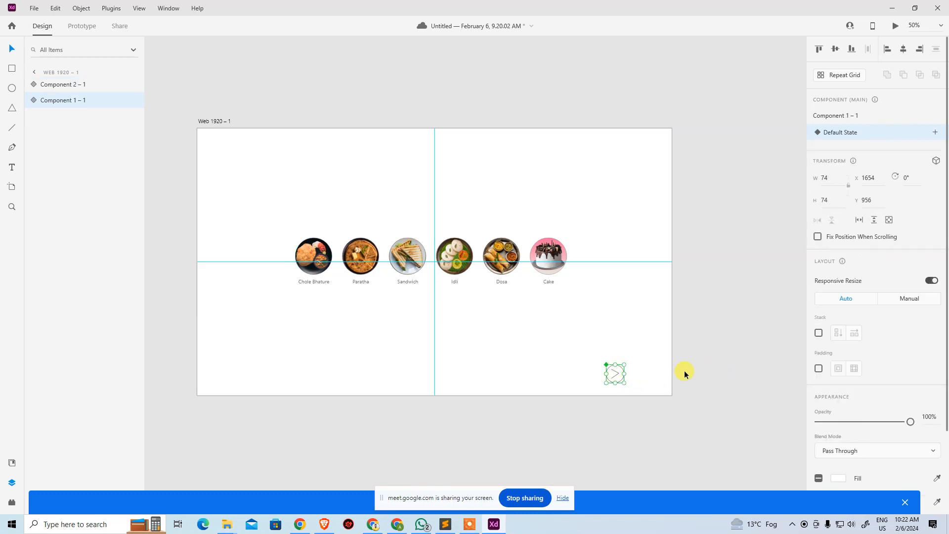
{"action": "left_click", "coordinate": [82, 26]}
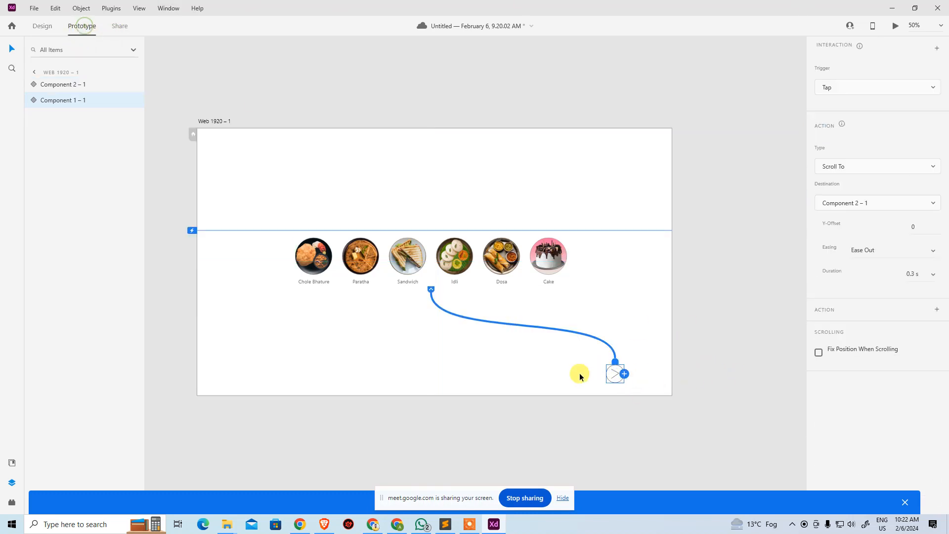
{"action": "left_click", "coordinate": [874, 207]}
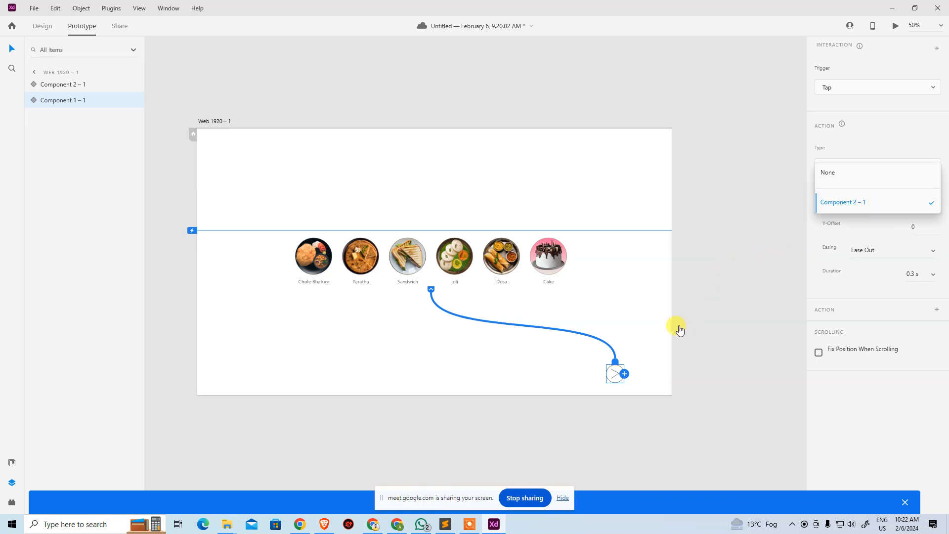
{"action": "left_click", "coordinate": [678, 325]}
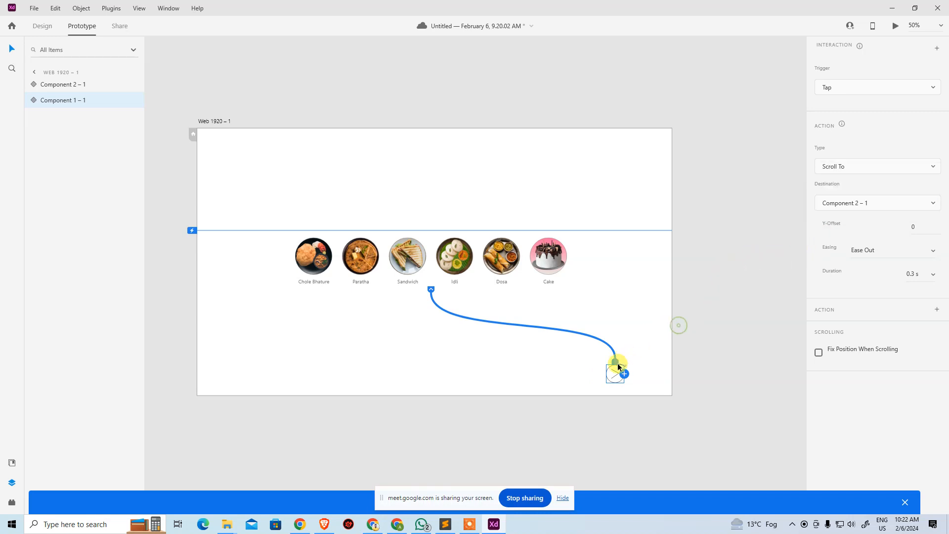
Try to change the arrow's tap action to Transition or Auto-Animate, with Component 2 – 1 as the destination.
{"action": "left_click", "coordinate": [860, 168]}
{"action": "left_click", "coordinate": [858, 85]}
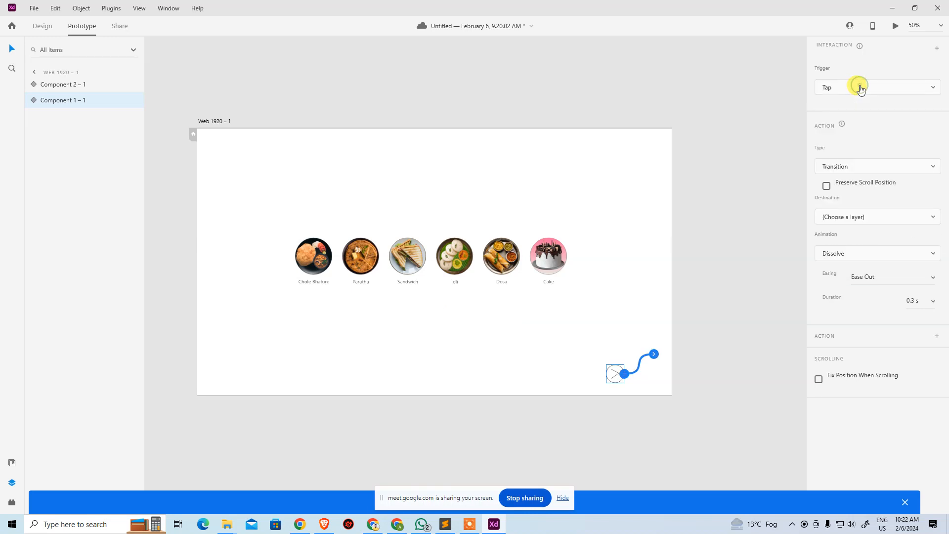
{"action": "left_click", "coordinate": [857, 216]}
{"action": "left_click", "coordinate": [880, 191]}
{"action": "left_click", "coordinate": [866, 167]}
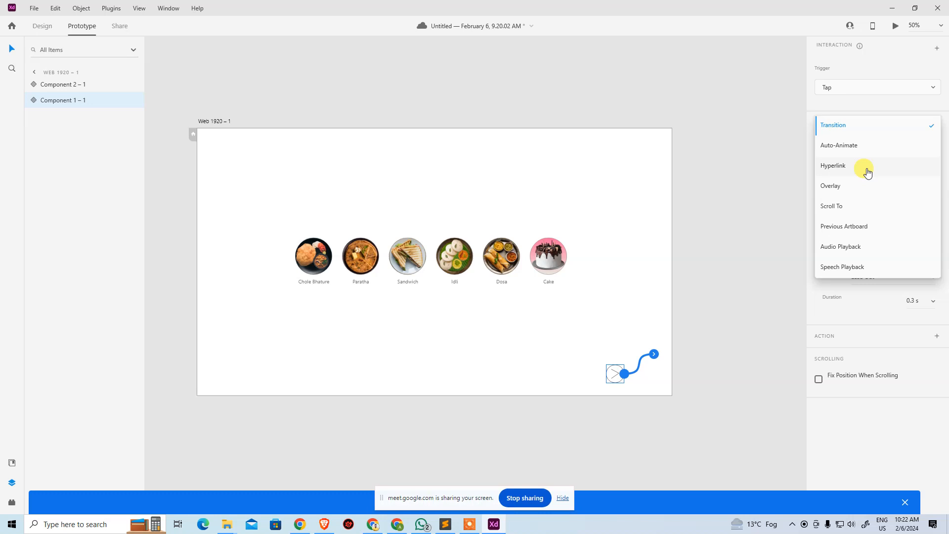
{"action": "left_click", "coordinate": [849, 148]}
{"action": "left_click", "coordinate": [849, 206]}
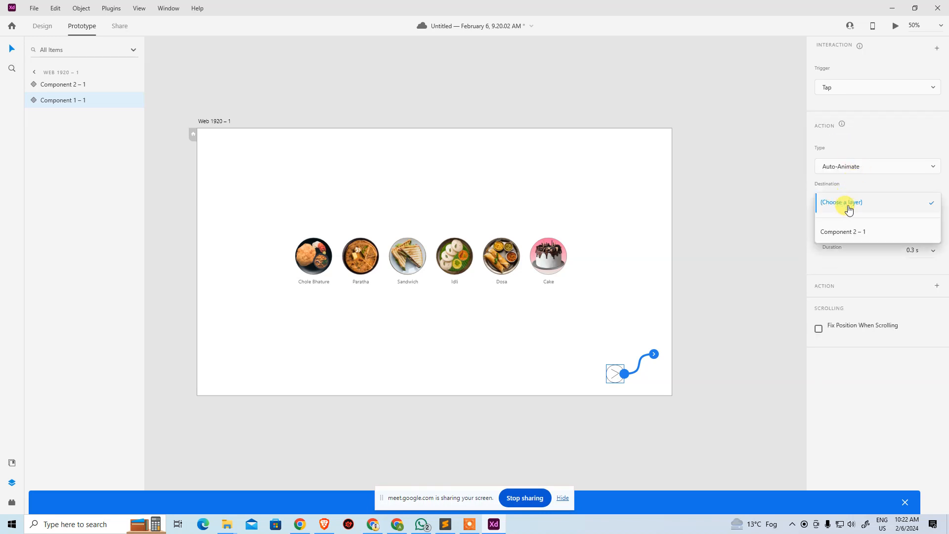
{"action": "left_click", "coordinate": [849, 233]}
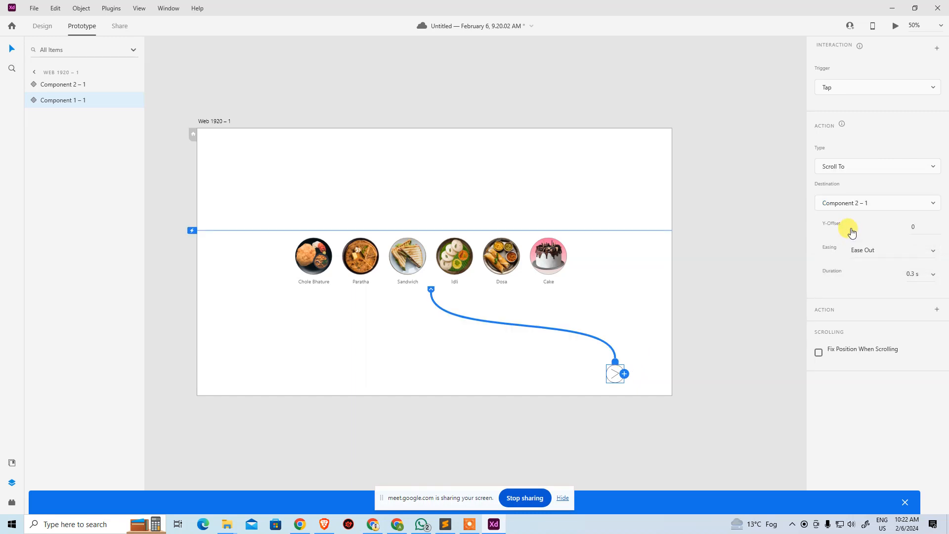
{"action": "left_click", "coordinate": [900, 206]}
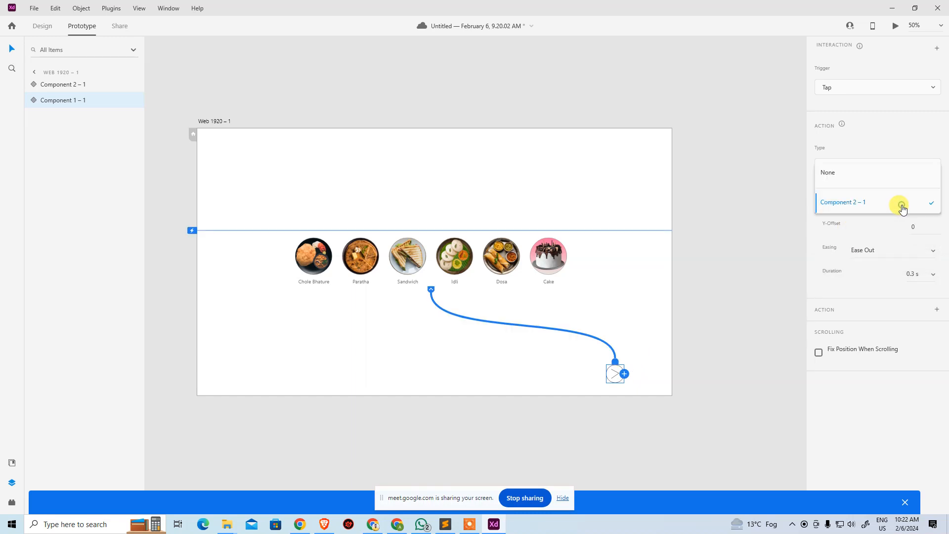
{"action": "left_click", "coordinate": [881, 236]}
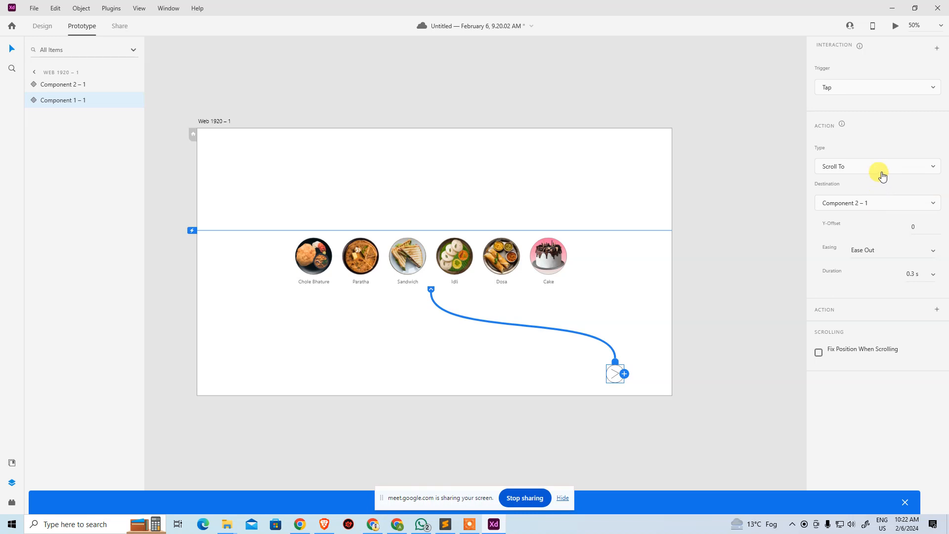
{"action": "left_click", "coordinate": [883, 176]}
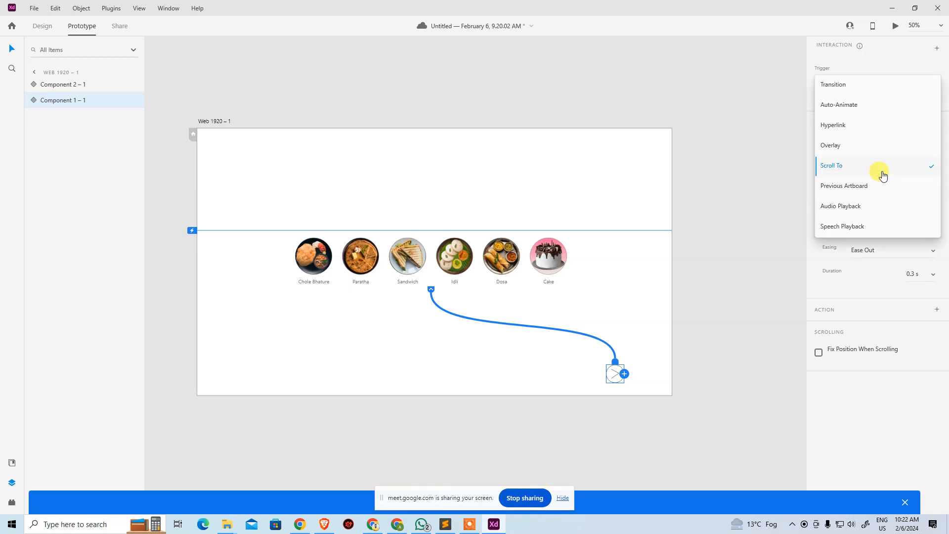
Delete the Scroll To interaction linking the arrow component to the dish component.
{"action": "left_click", "coordinate": [694, 286]}
{"action": "left_click", "coordinate": [670, 306]}
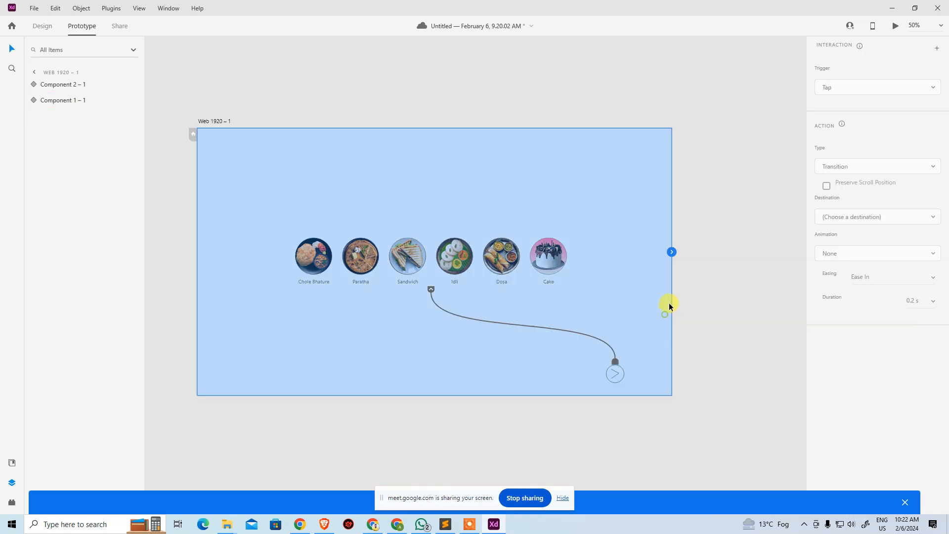
{"action": "left_click", "coordinate": [615, 371]}
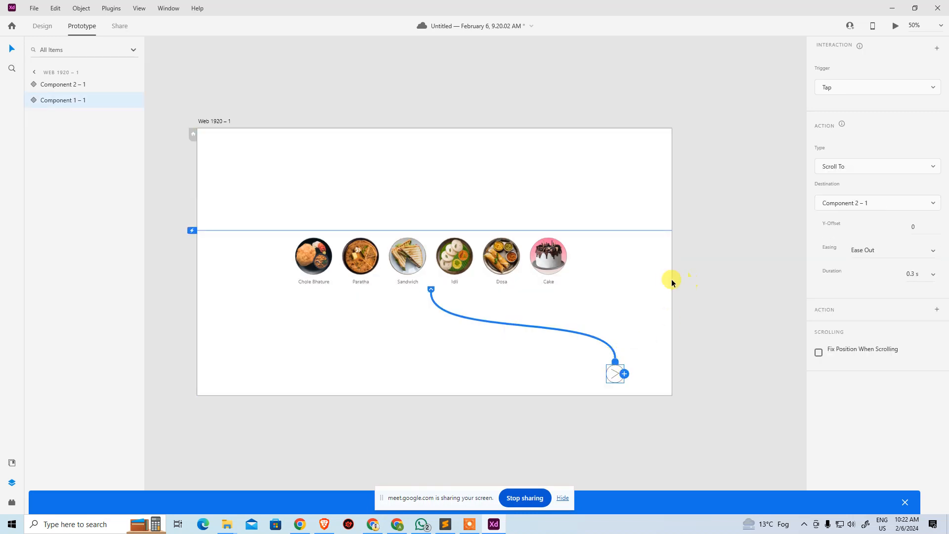
{"action": "key", "text": "Delete"}
{"action": "left_click", "coordinate": [615, 338]}
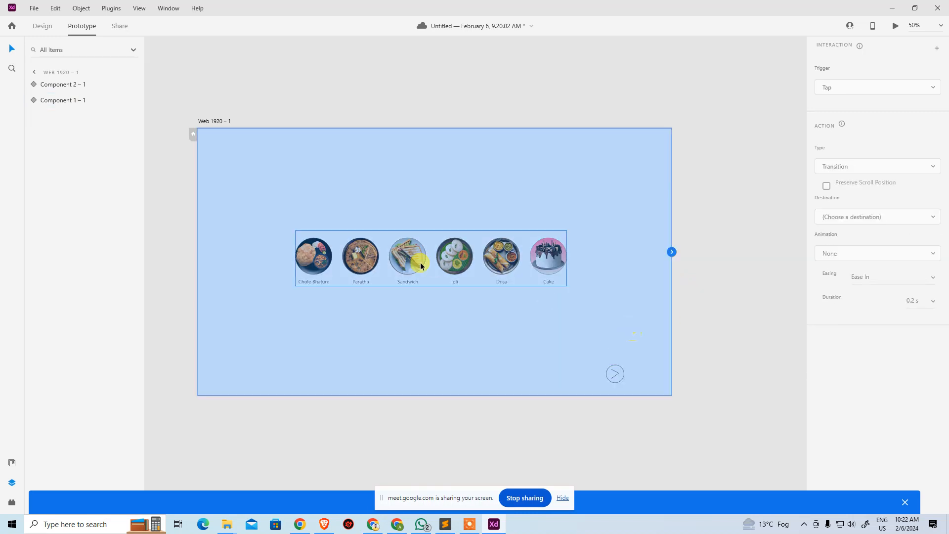
In design mode, cut the arrow component, paste it inside the dish component's default state, and place it just right of the Cake dish.
{"action": "left_click", "coordinate": [40, 26]}
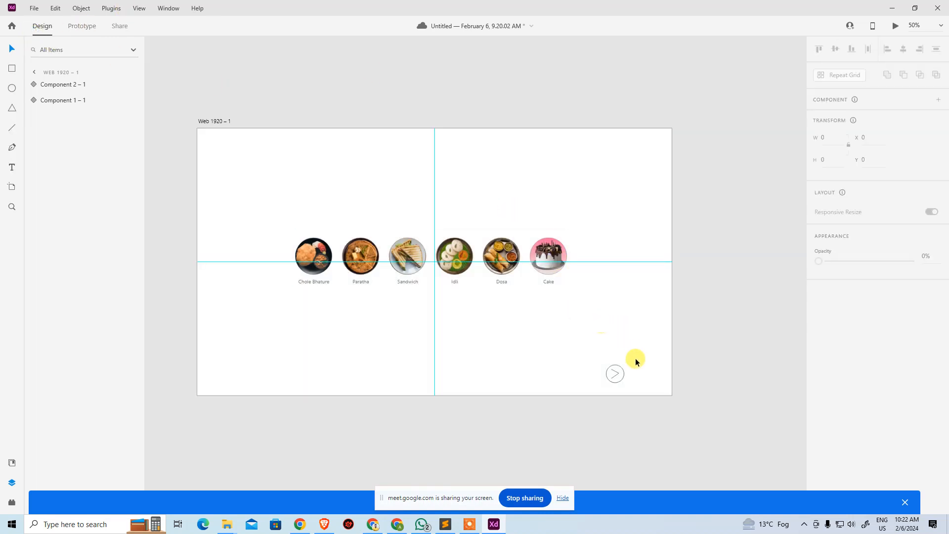
{"action": "left_click", "coordinate": [615, 372]}
{"action": "key", "text": "ctrl+x"}
{"action": "left_click", "coordinate": [558, 250]}
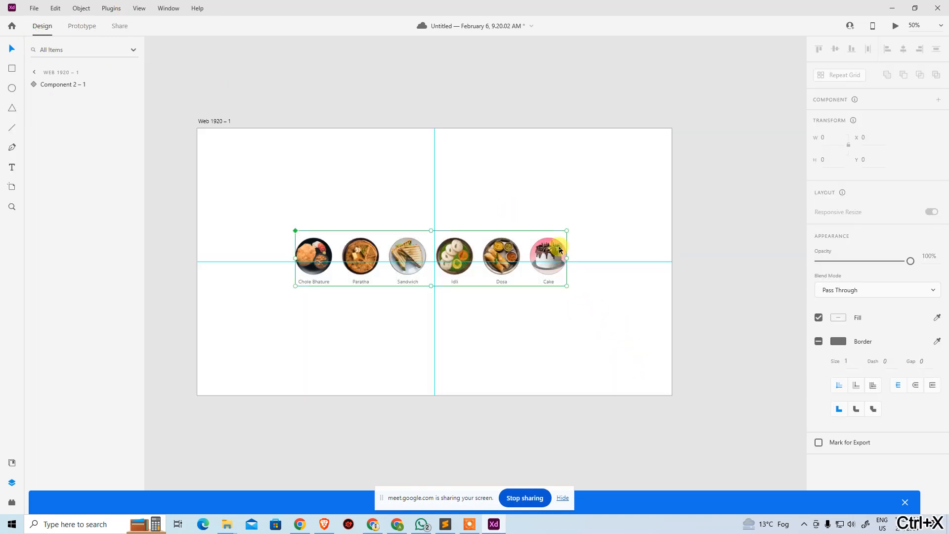
{"action": "double_click", "coordinate": [560, 250]}
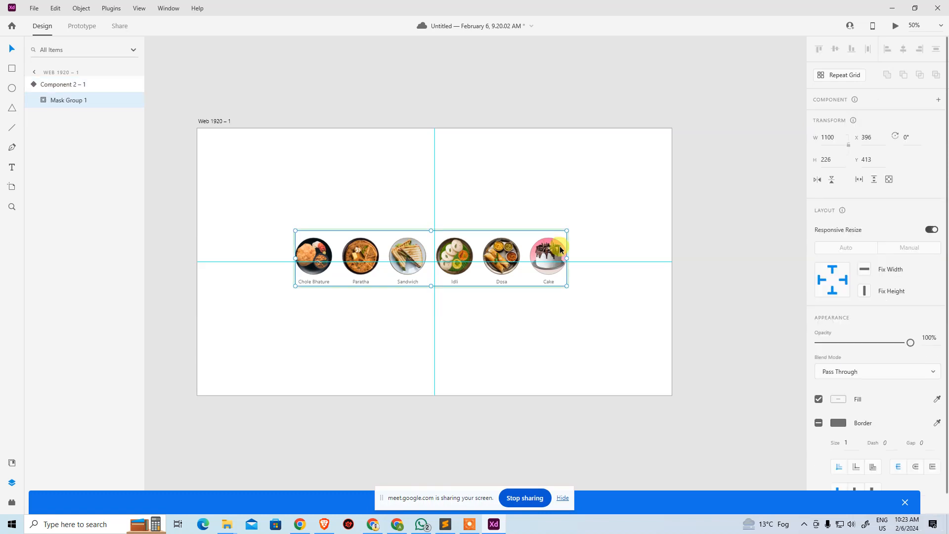
{"action": "key", "text": "ctrl+v"}
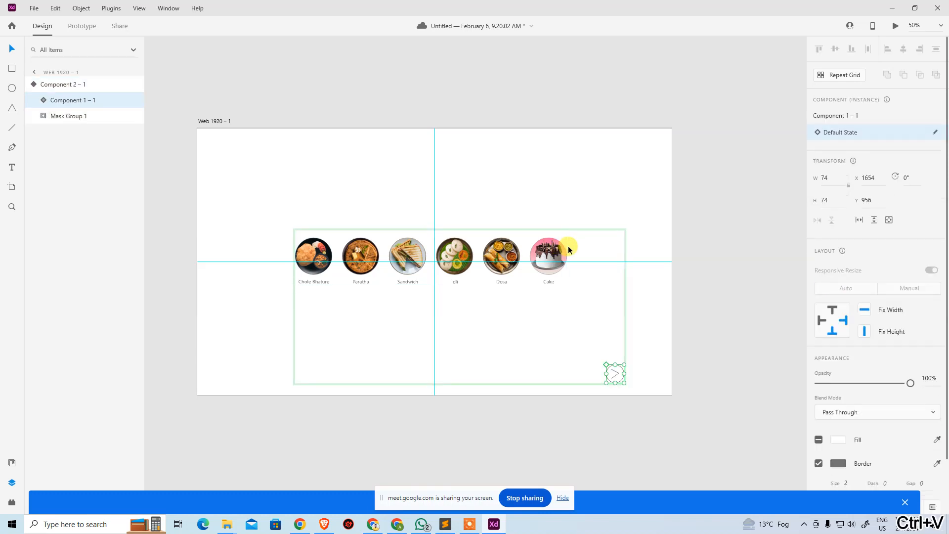
{"action": "left_click_drag", "start_coordinate": [612, 374], "coordinate": [579, 263]}
{"action": "left_click", "coordinate": [653, 283]}
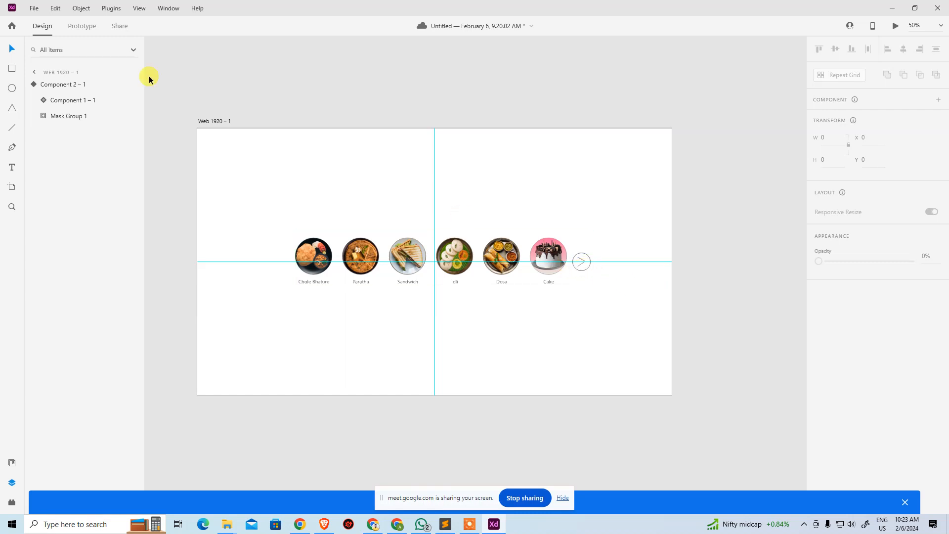
Add a Tap interaction to the arrow nested in the dish component and check its destination options.
{"action": "left_click", "coordinate": [83, 26]}
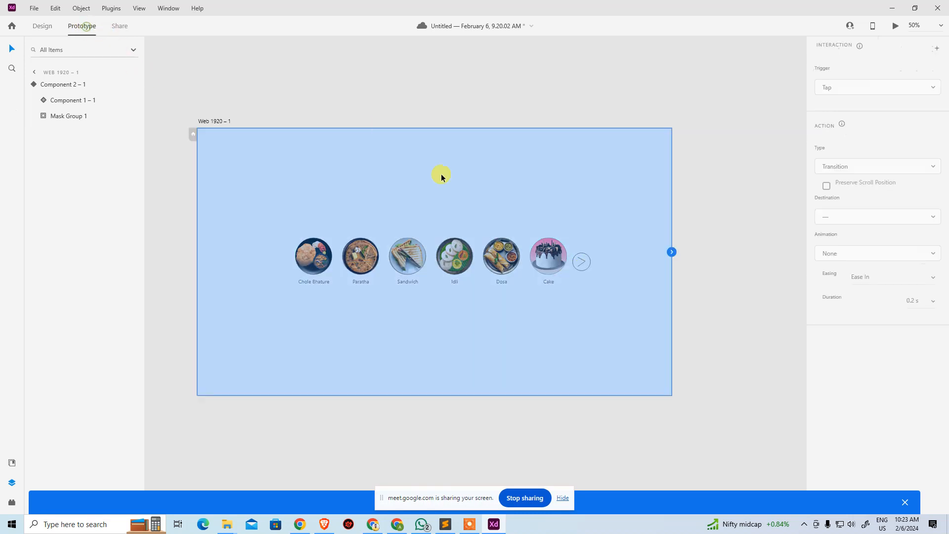
{"action": "left_click", "coordinate": [583, 264]}
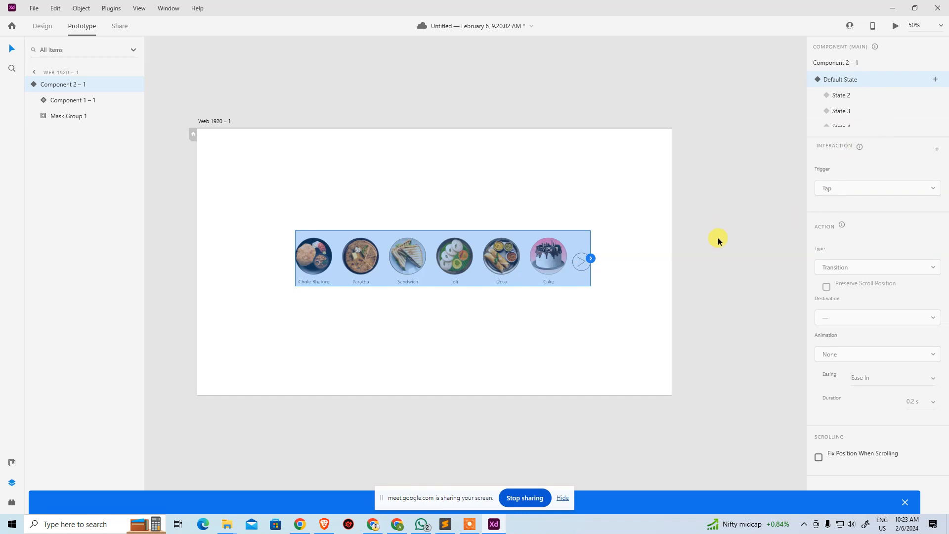
{"action": "double_click", "coordinate": [582, 262]}
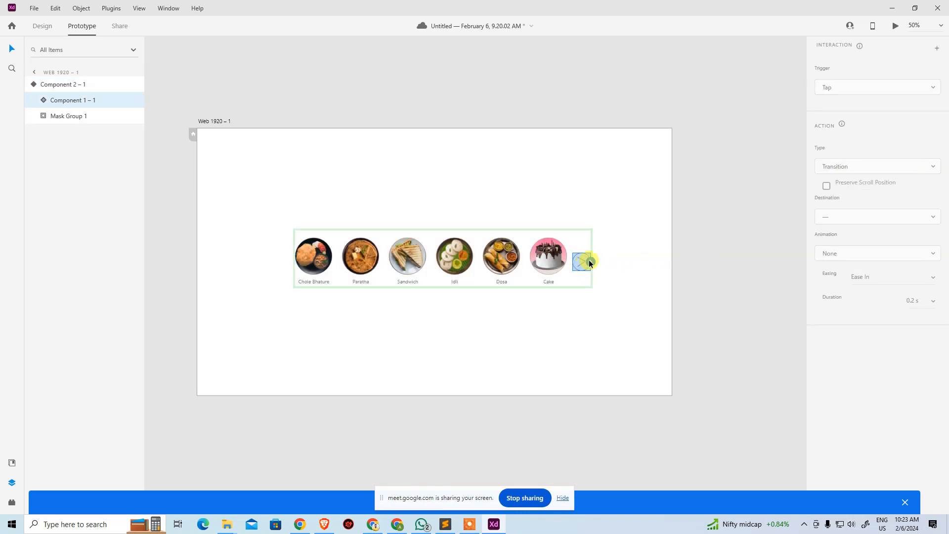
{"action": "left_click", "coordinate": [934, 51]}
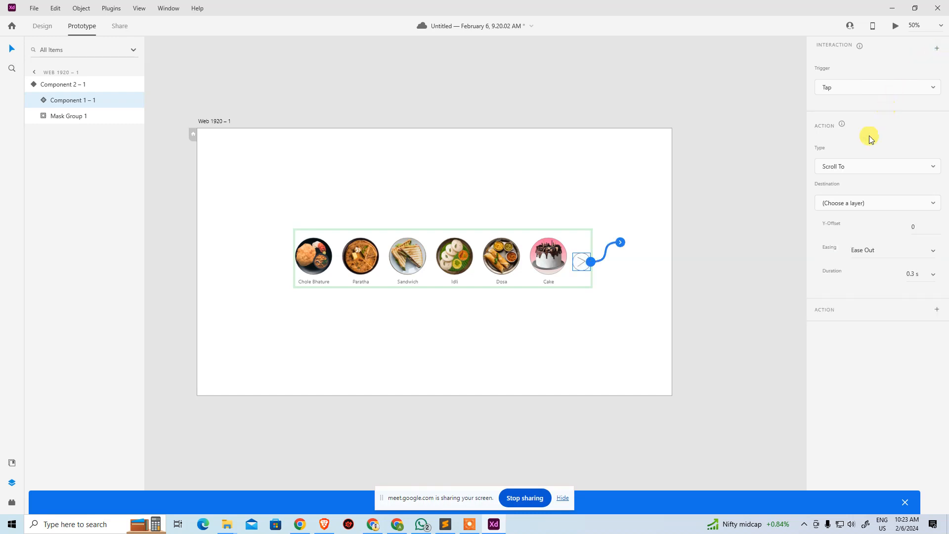
{"action": "left_click", "coordinate": [851, 203]}
{"action": "left_click", "coordinate": [851, 203]}
Try to give the nested arrow's tap interaction a Transition action with Component 2 – 1 as the destination.
{"action": "left_click", "coordinate": [852, 168]}
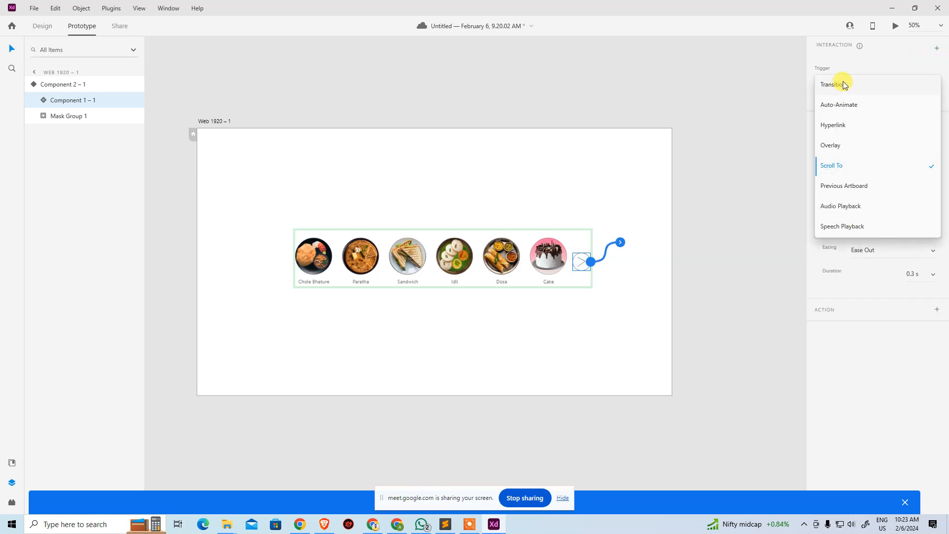
{"action": "left_click", "coordinate": [840, 84]}
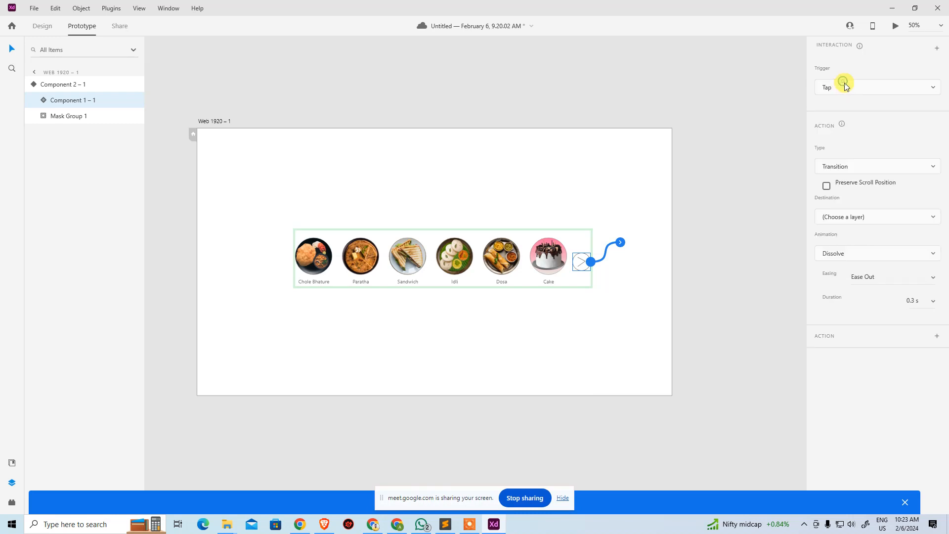
{"action": "left_click", "coordinate": [855, 216]}
{"action": "left_click", "coordinate": [851, 242]}
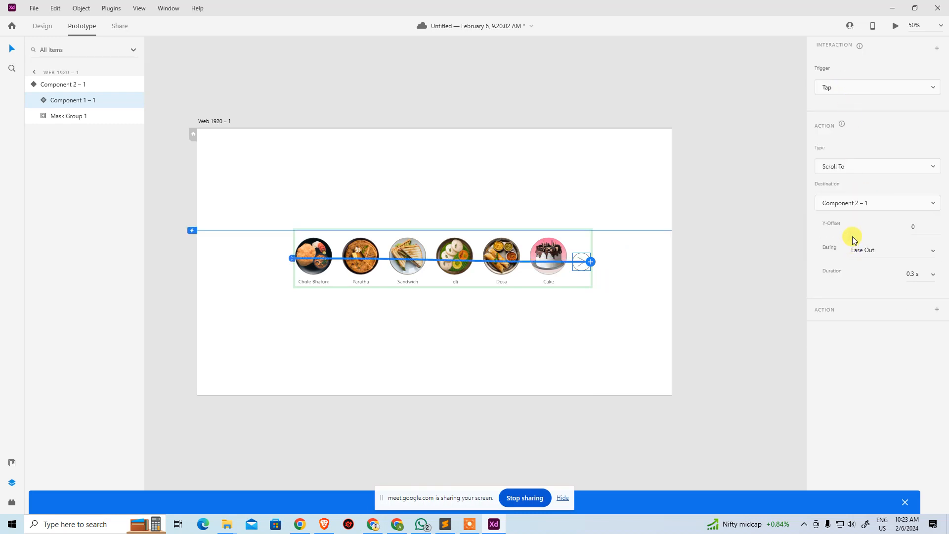
{"action": "left_click", "coordinate": [854, 206]}
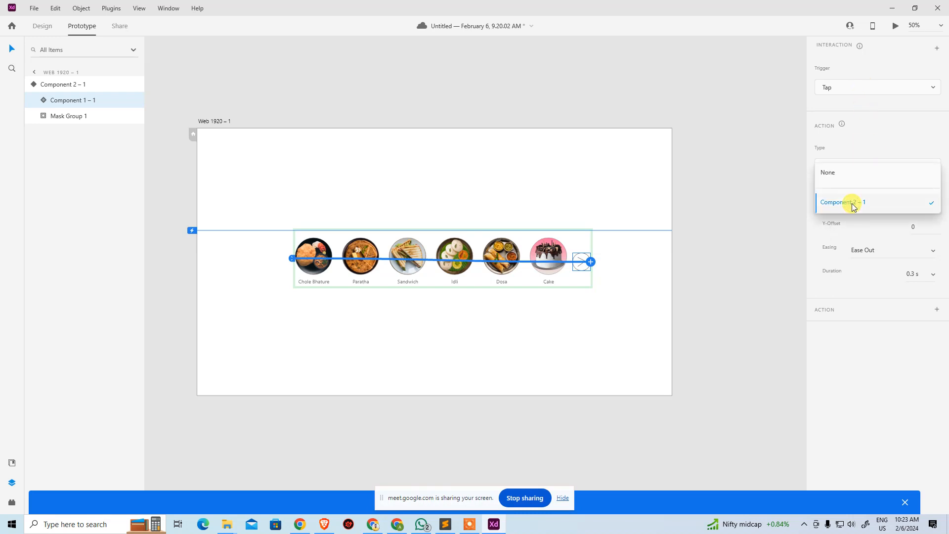
{"action": "left_click", "coordinate": [563, 318]}
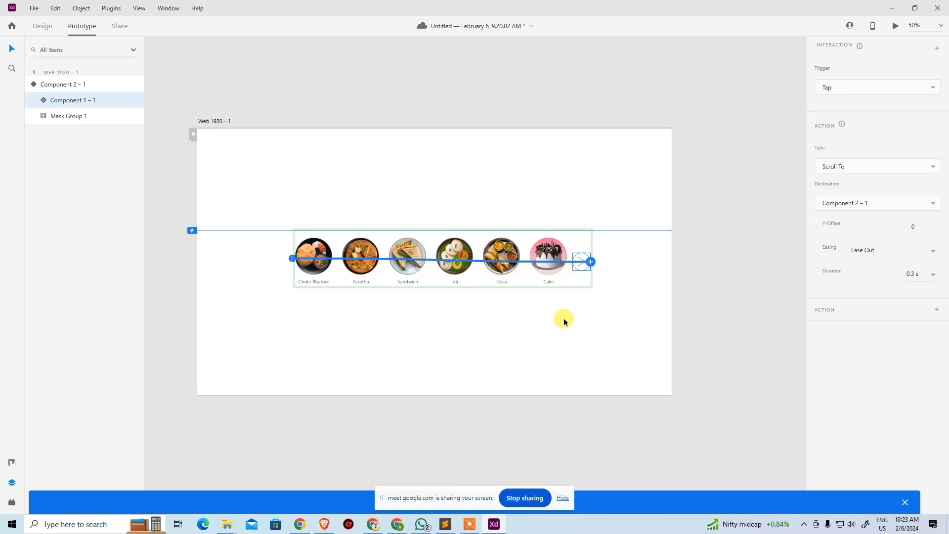
Remove the Scroll To tap interaction from the arrow nested in the dish component and clear the selection.
{"action": "left_click", "coordinate": [575, 301]}
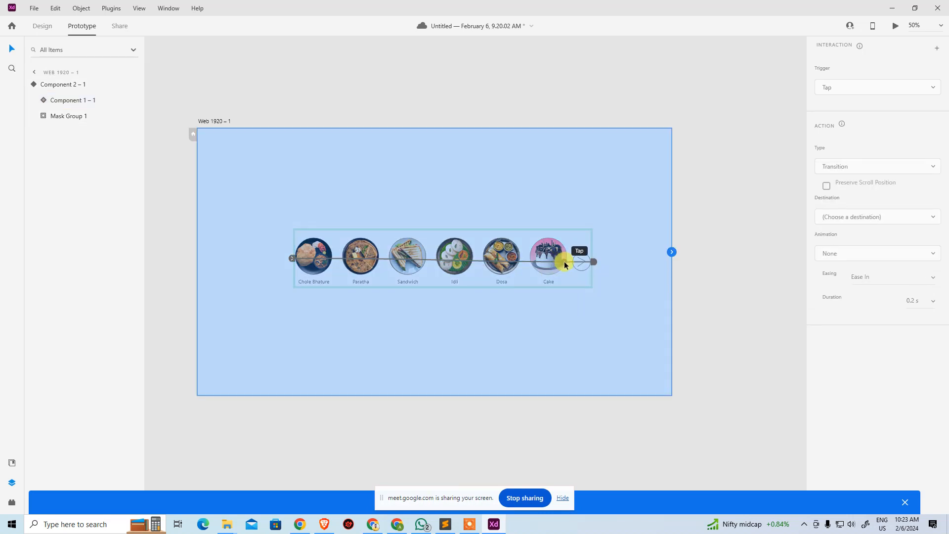
{"action": "left_click", "coordinate": [567, 262]}
{"action": "left_click", "coordinate": [578, 264]}
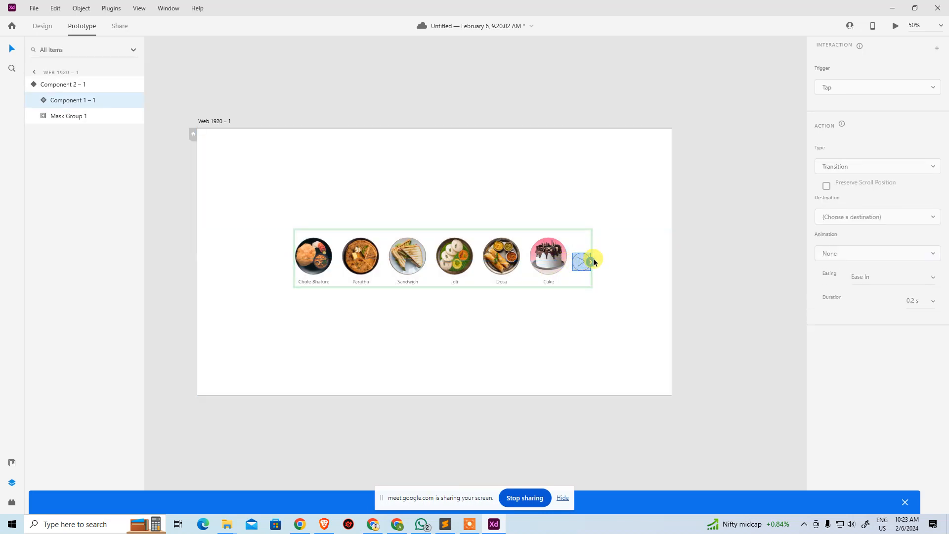
{"action": "left_click", "coordinate": [616, 254]}
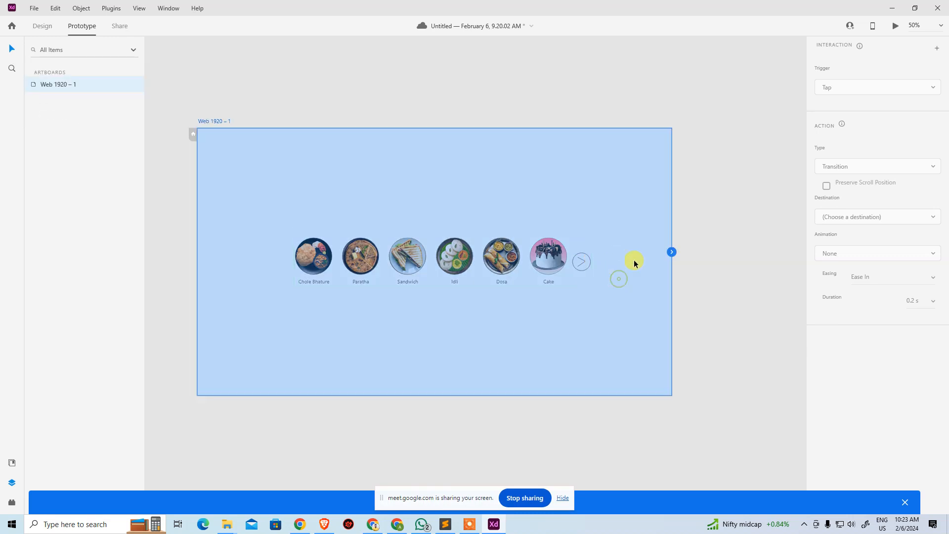
{"action": "left_click", "coordinate": [301, 90]}
Try a Tap interaction on the whole dish component, check which states it offers as destinations, and undo it.
{"action": "left_click", "coordinate": [567, 261]}
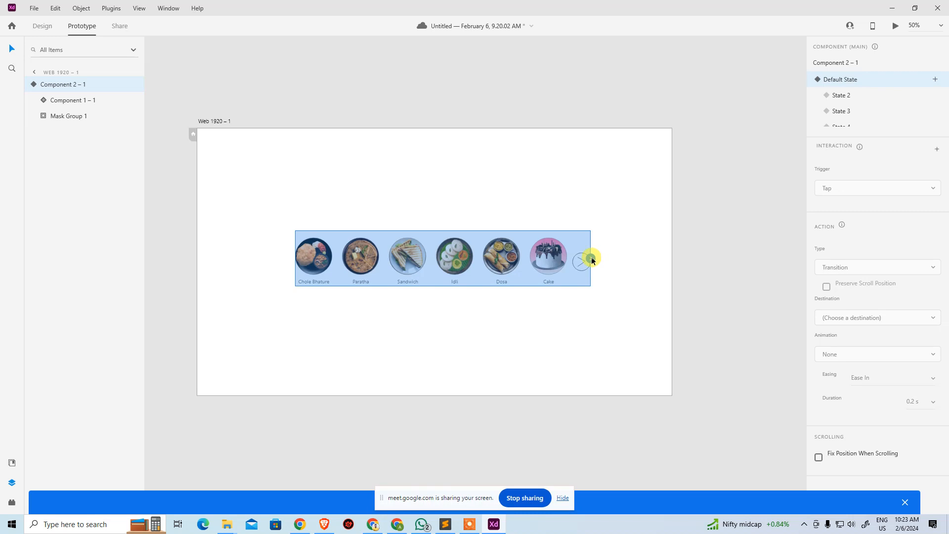
{"action": "left_click", "coordinate": [591, 258]}
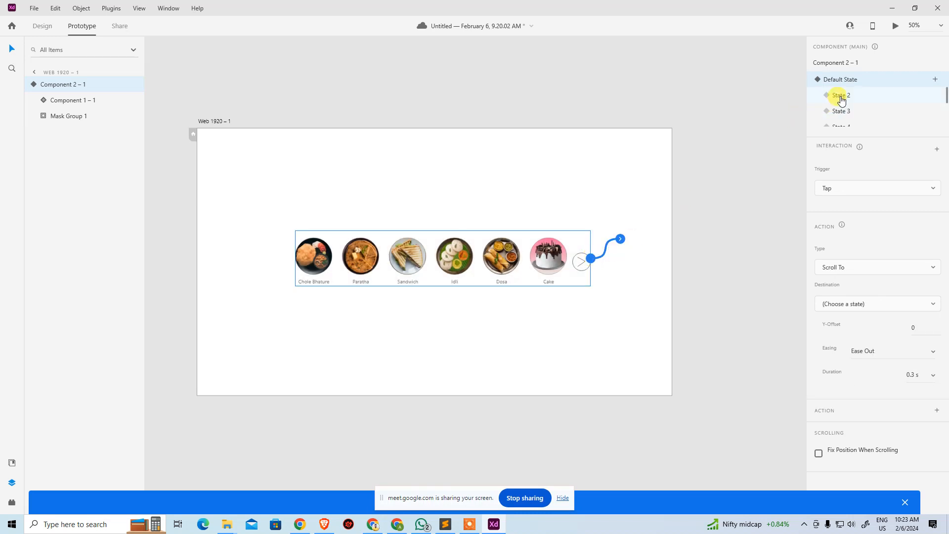
{"action": "scroll", "coordinate": [847, 111], "scroll_direction": "down", "scroll_amount": 3}
{"action": "scroll", "coordinate": [846, 124], "scroll_direction": "up", "scroll_amount": 3}
{"action": "left_click", "coordinate": [847, 303]}
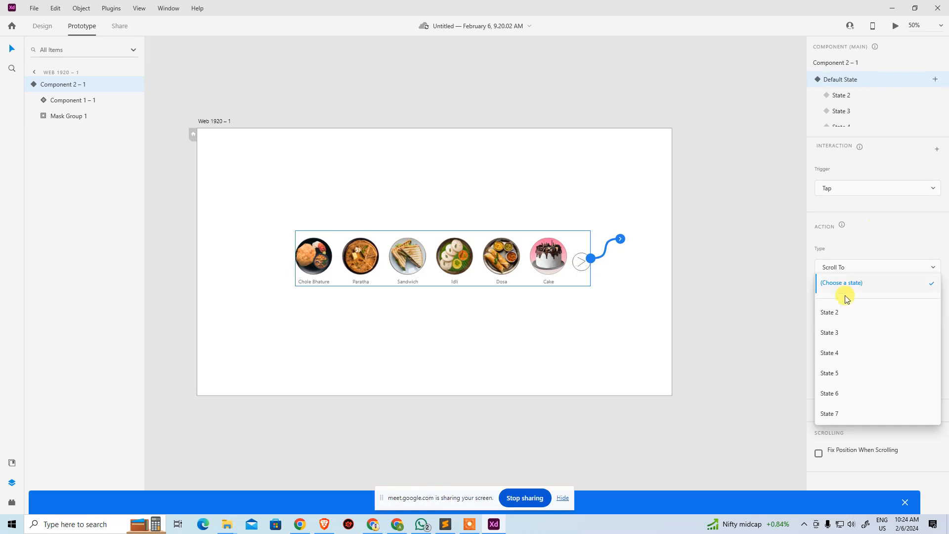
{"action": "left_click", "coordinate": [891, 245]}
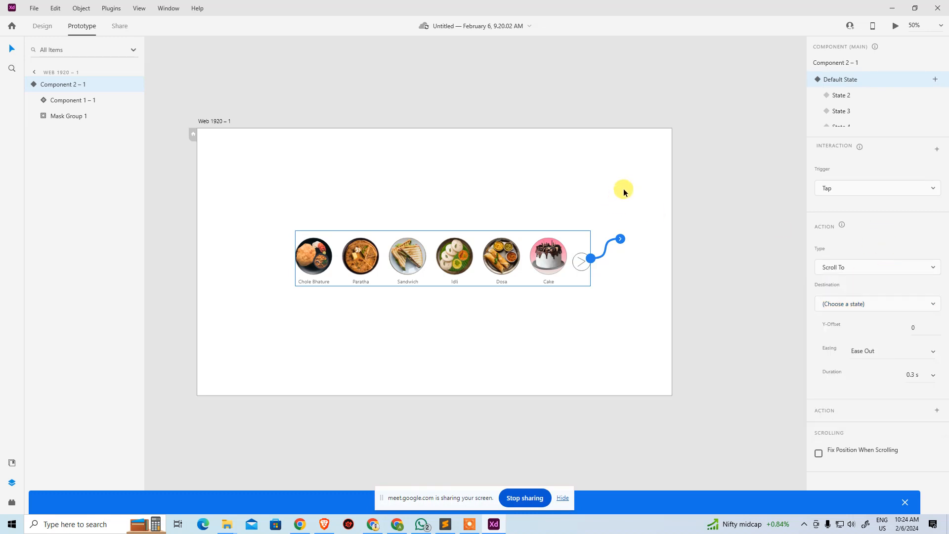
{"action": "key", "text": "ctrl+z"}
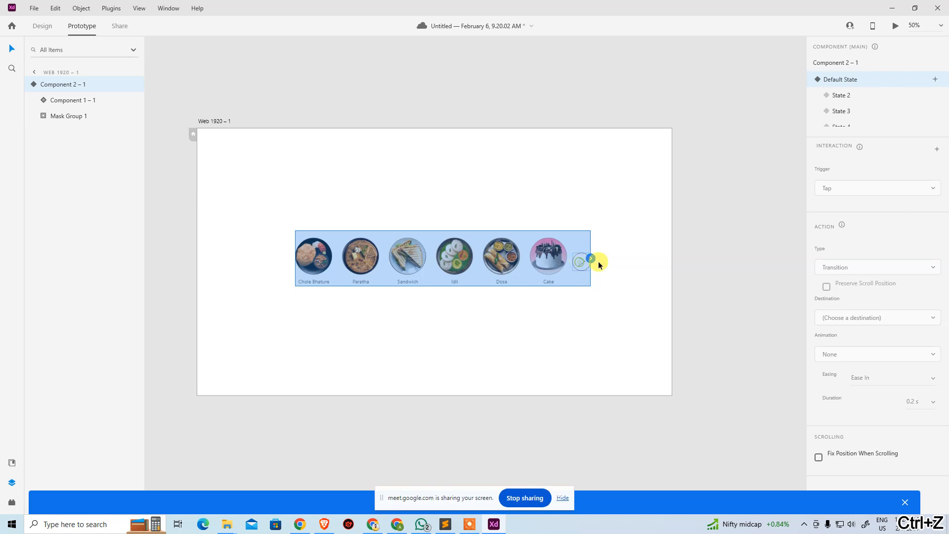
Try Transition and Scroll To actions for a Tap interaction on the nested arrow and check the available destinations.
{"action": "double_click", "coordinate": [586, 262]}
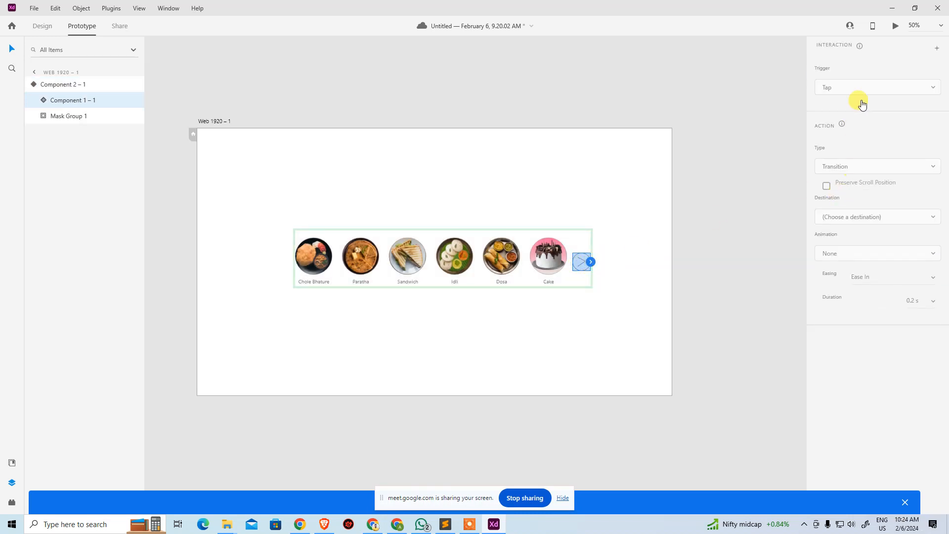
{"action": "left_click", "coordinate": [936, 49]}
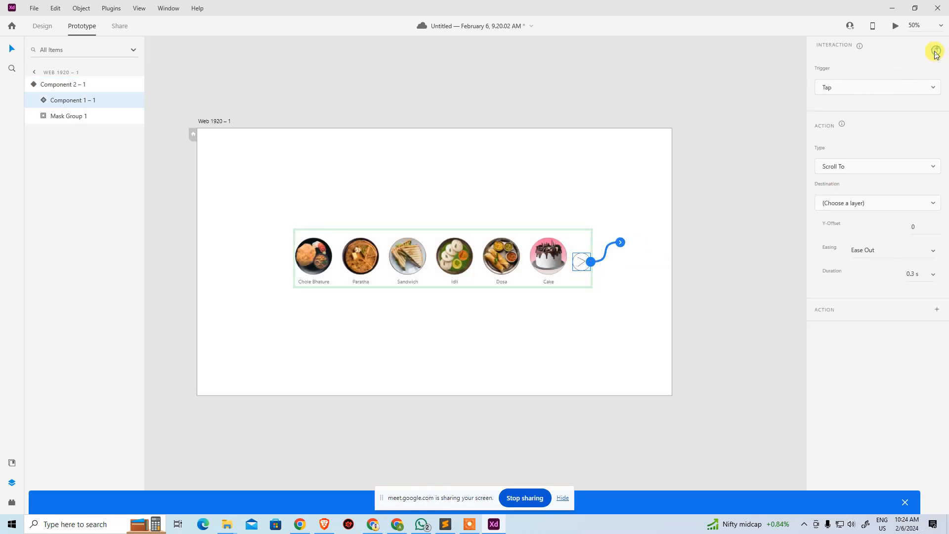
{"action": "left_click", "coordinate": [871, 173]}
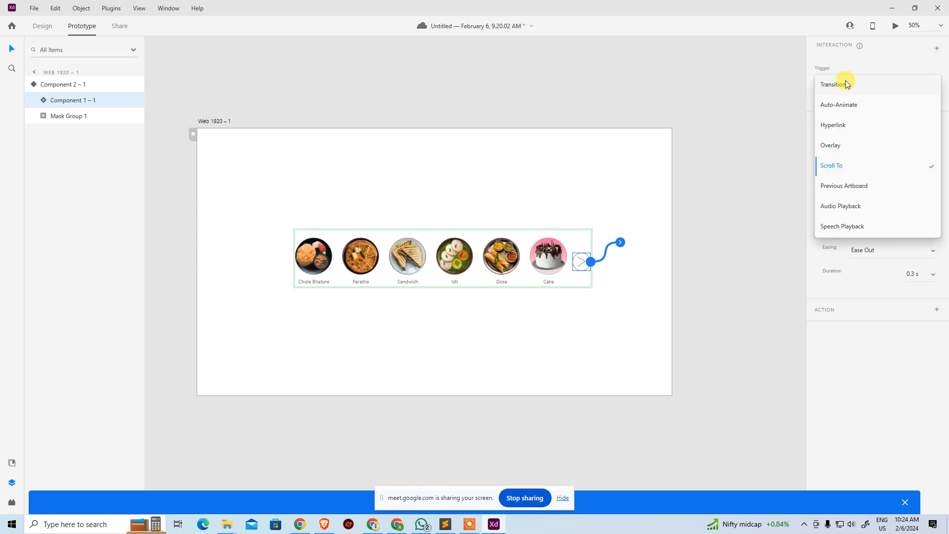
{"action": "left_click", "coordinate": [843, 82]}
{"action": "left_click", "coordinate": [858, 227]}
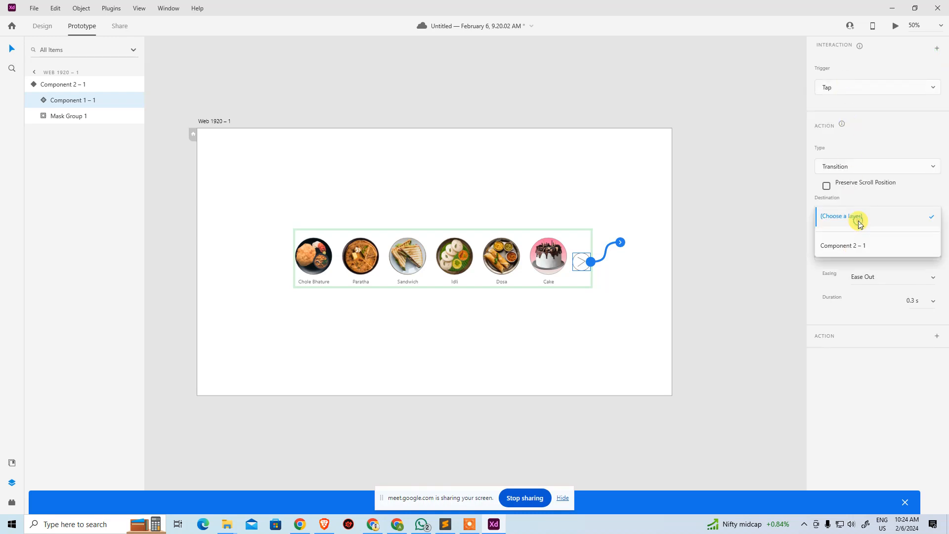
{"action": "left_click", "coordinate": [863, 189]}
{"action": "left_click", "coordinate": [867, 171]}
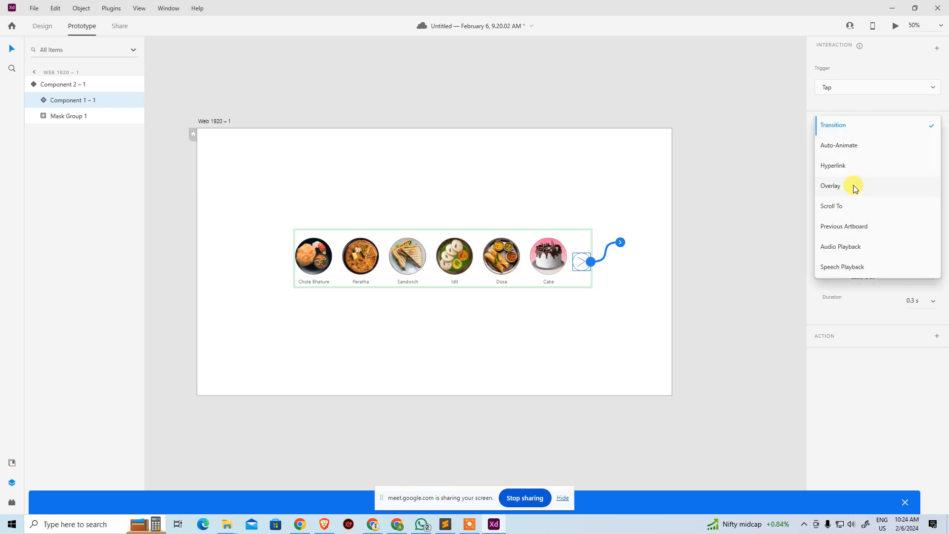
{"action": "left_click", "coordinate": [849, 206]}
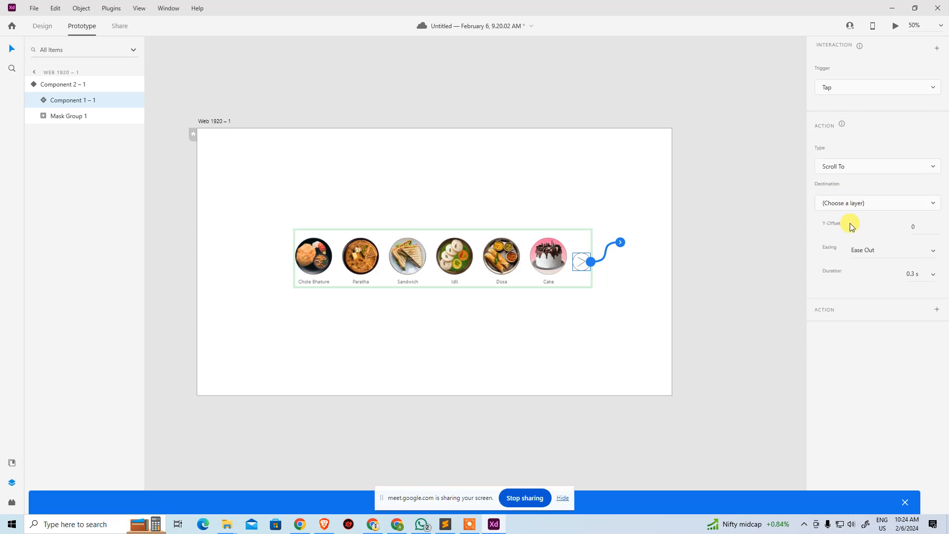
{"action": "left_click", "coordinate": [857, 205]}
{"action": "left_click", "coordinate": [861, 198]}
{"action": "left_click", "coordinate": [720, 228]}
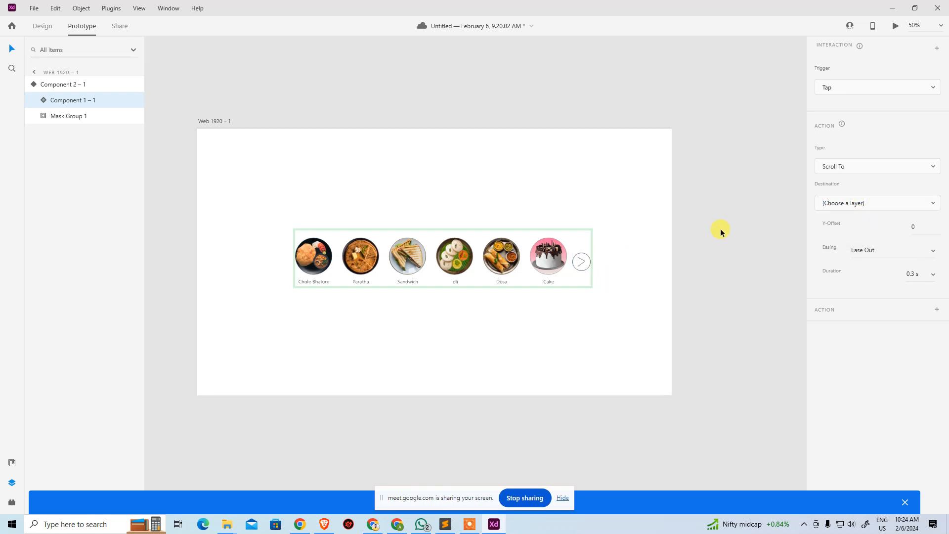
Cut the nested arrow out of the dish component and paste it onto the artboard as a separate object.
{"action": "left_click", "coordinate": [576, 267]}
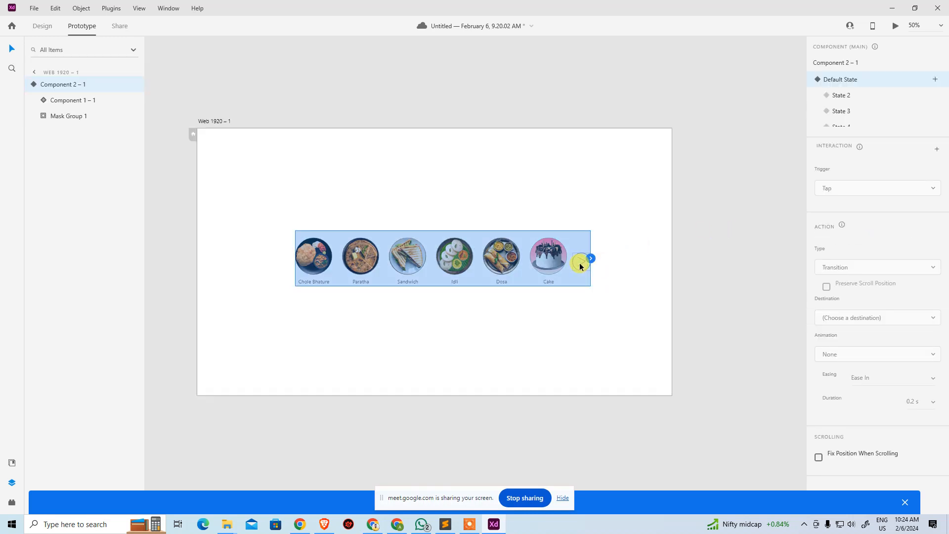
{"action": "double_click", "coordinate": [580, 265]}
{"action": "key", "text": "ctrl+x"}
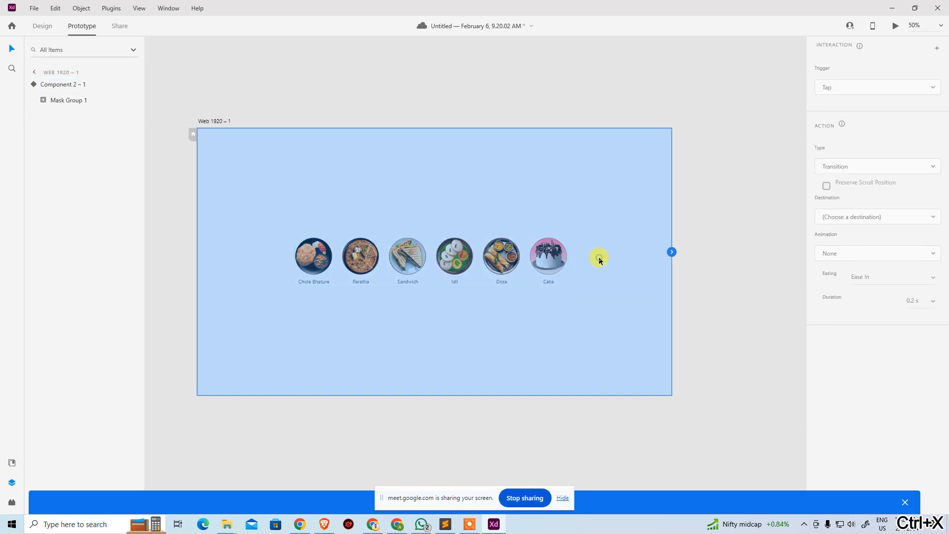
{"action": "key", "text": "ctrl+v"}
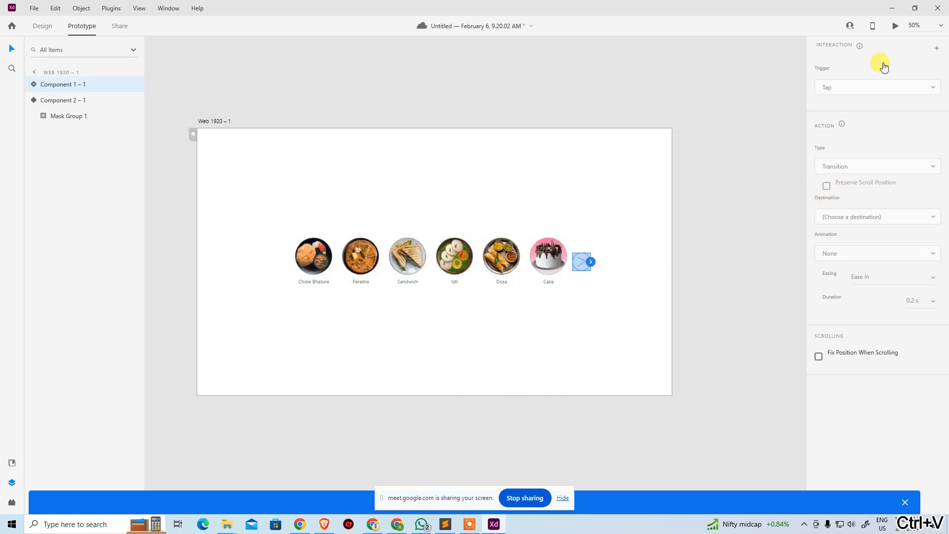
Try a Tap interaction with a Transition action on the standalone arrow and check its destination and animation options.
{"action": "left_click", "coordinate": [937, 51]}
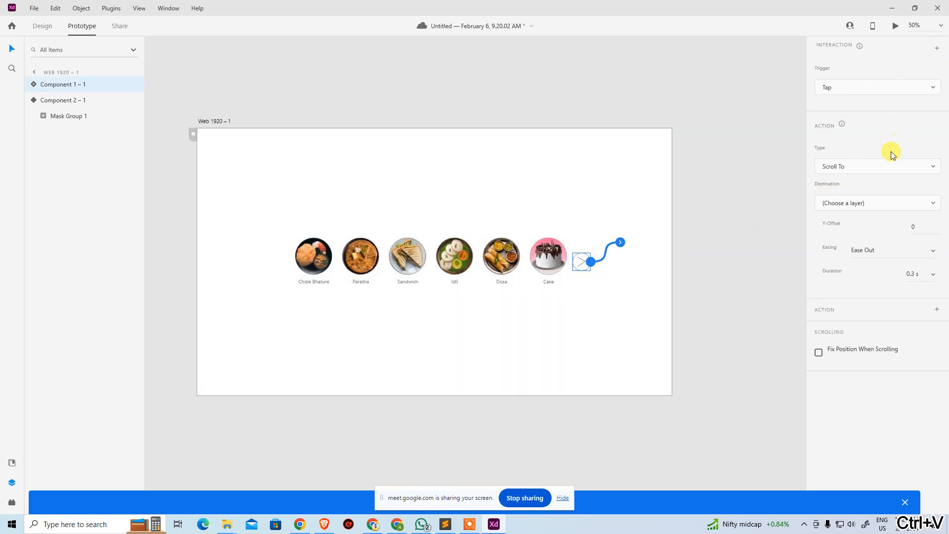
{"action": "left_click", "coordinate": [875, 198]}
{"action": "left_click", "coordinate": [875, 199]}
{"action": "left_click", "coordinate": [877, 168]}
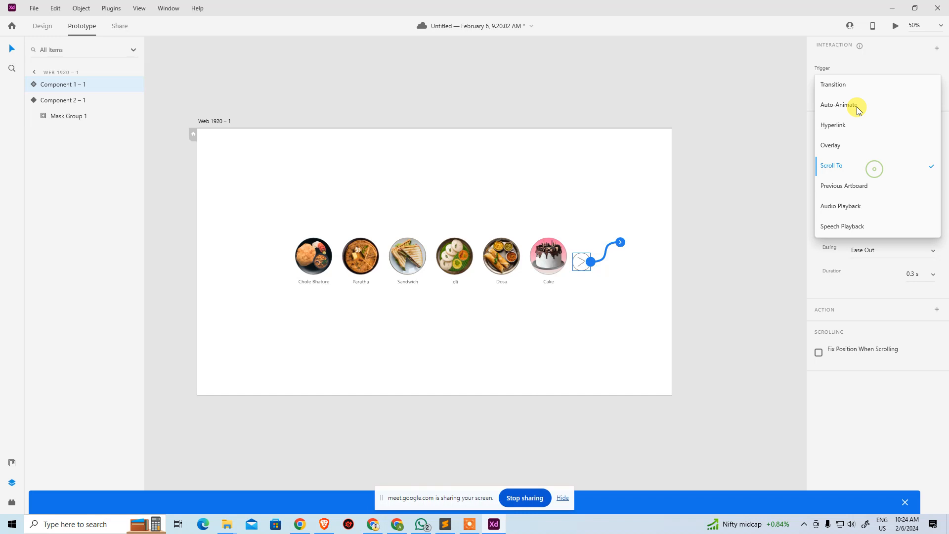
{"action": "left_click", "coordinate": [858, 81]}
{"action": "left_click", "coordinate": [858, 216]}
{"action": "left_click", "coordinate": [858, 215]}
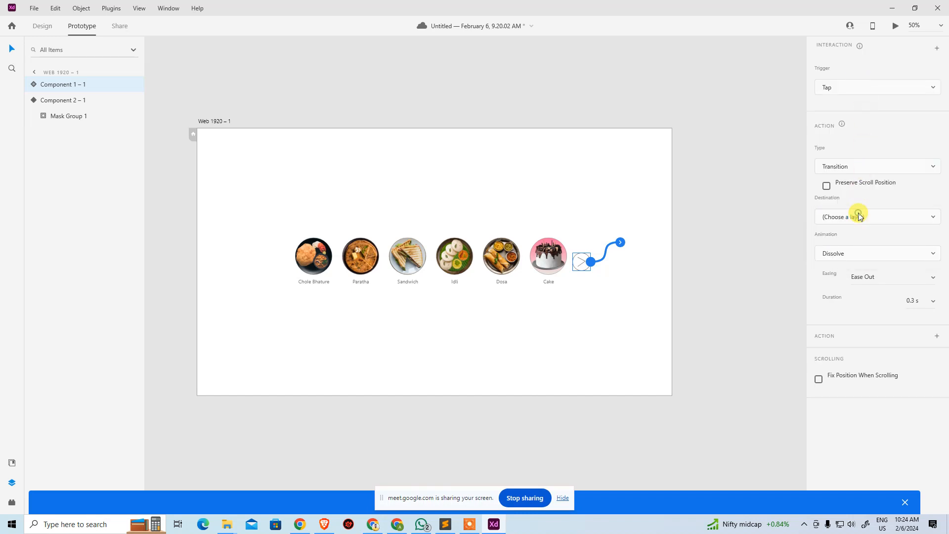
{"action": "left_click", "coordinate": [852, 252]}
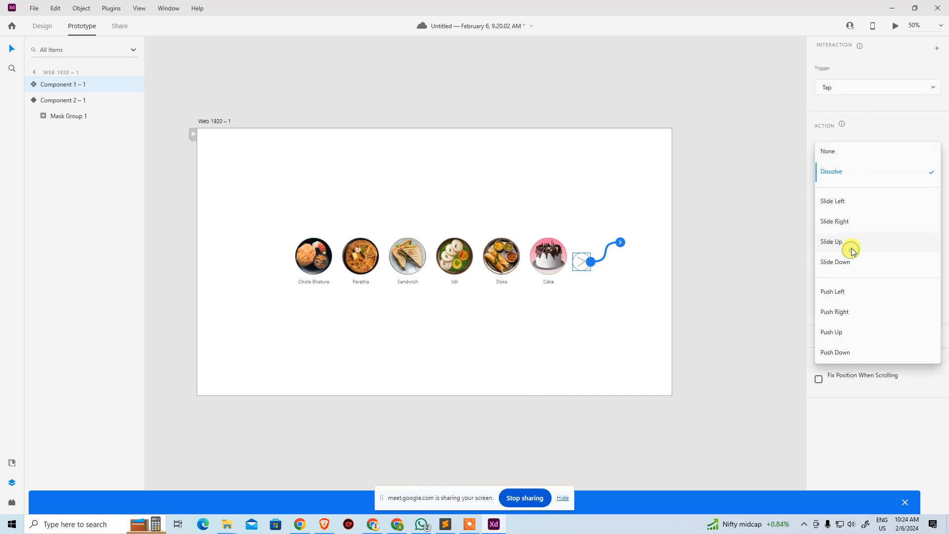
{"action": "left_click", "coordinate": [874, 128]}
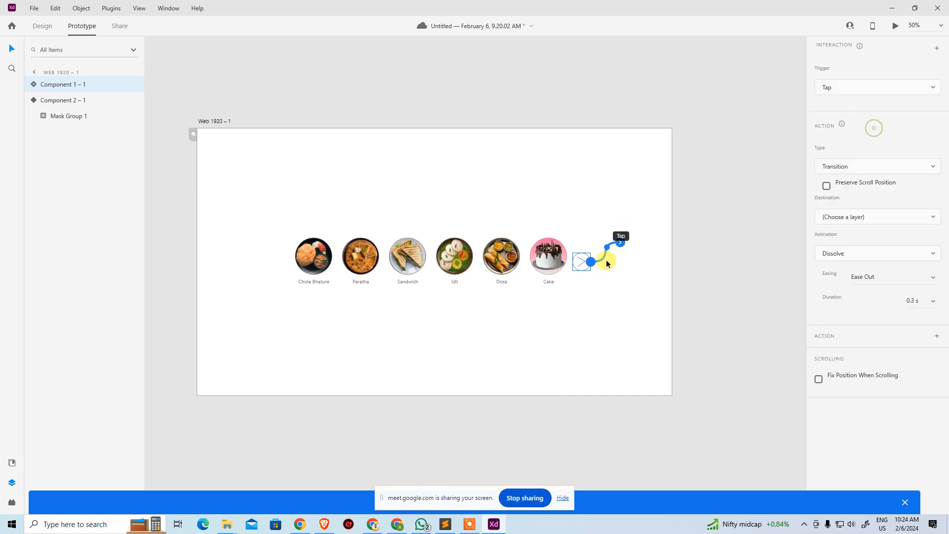
Delete the standalone arrow component beside the Cake dish from the artboard.
{"action": "left_click", "coordinate": [610, 295]}
{"action": "left_click", "coordinate": [586, 266]}
{"action": "key", "text": "Delete"}
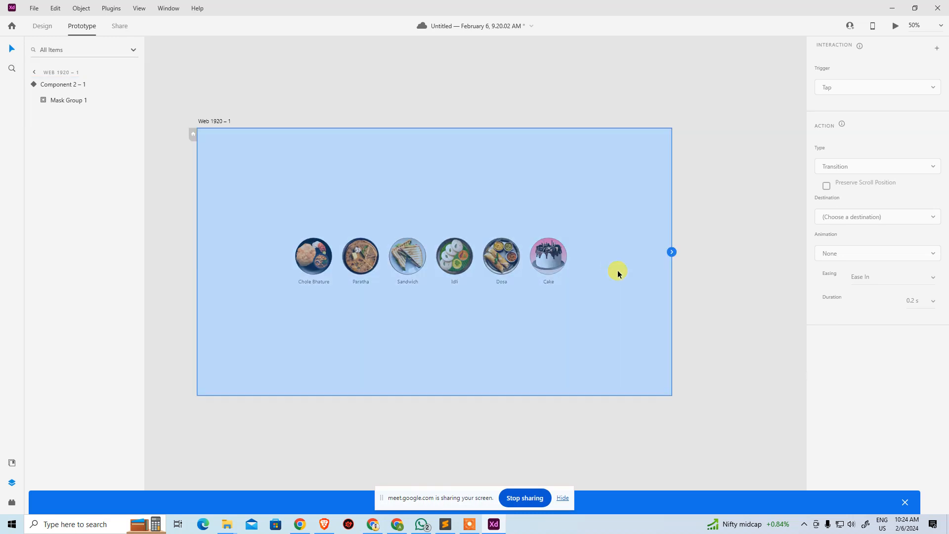
Try a Tap transition on the dish component and compare its default state with State 2.
{"action": "left_click", "coordinate": [503, 260]}
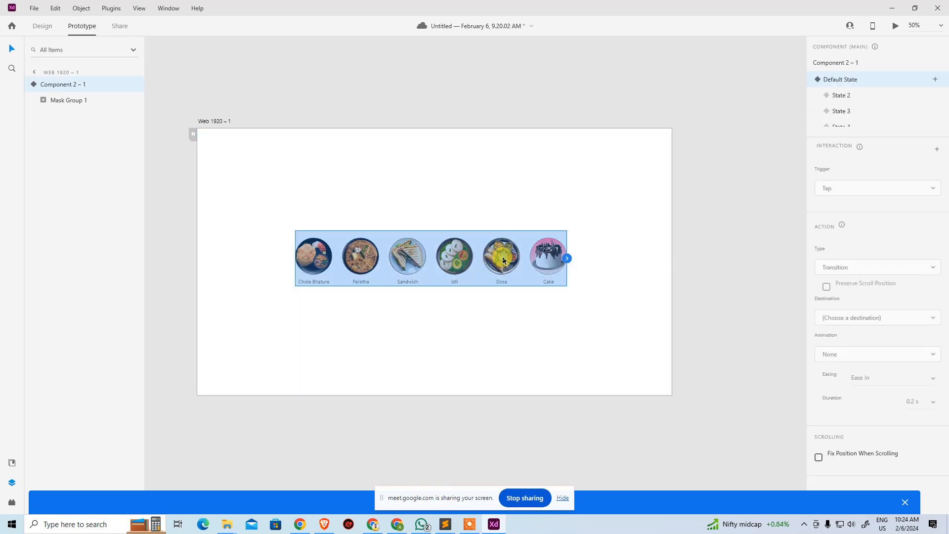
{"action": "left_click", "coordinate": [567, 258]}
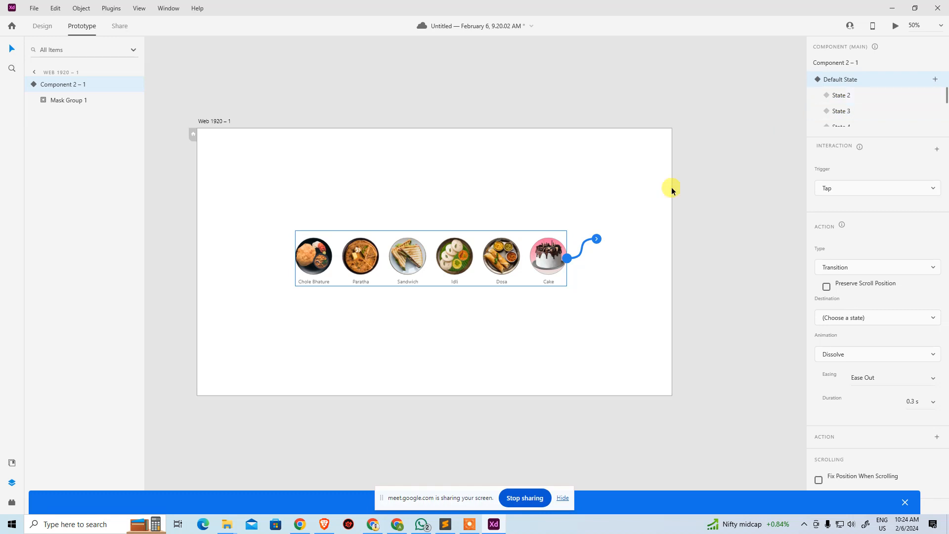
{"action": "left_click", "coordinate": [844, 97]}
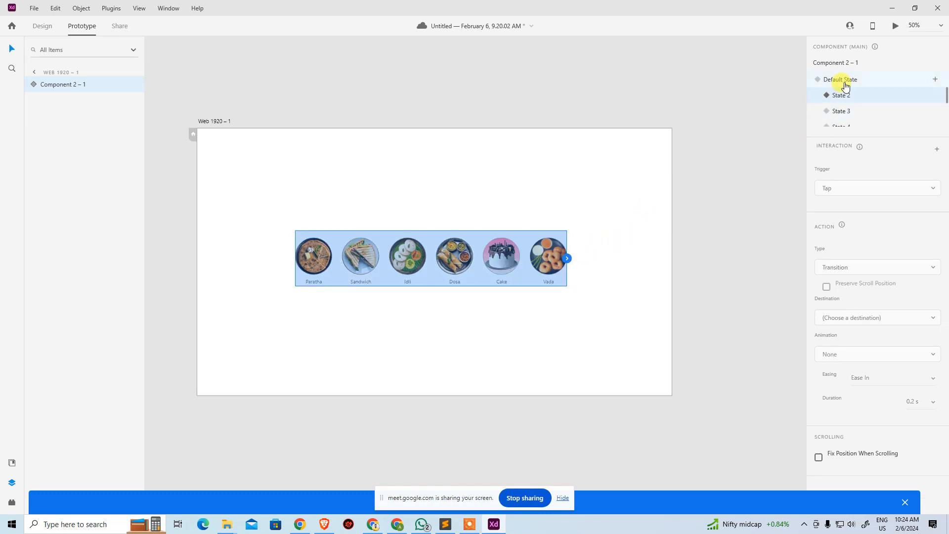
{"action": "left_click", "coordinate": [836, 79]}
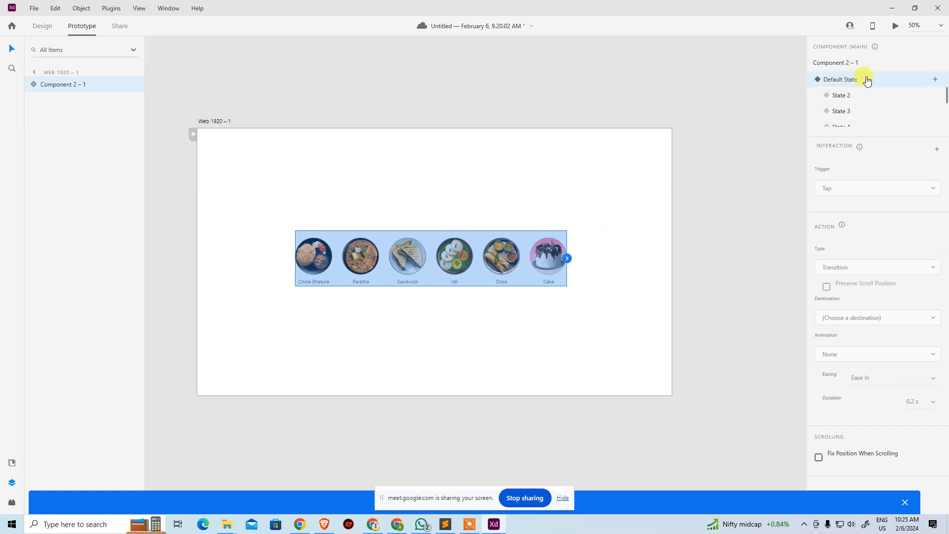
{"action": "left_click", "coordinate": [637, 200]}
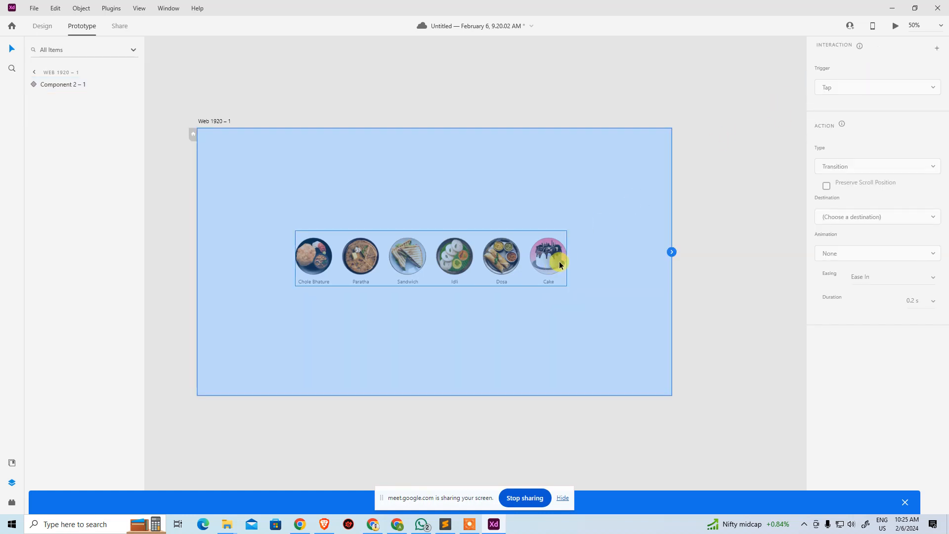
{"action": "key", "text": "ctrl+z"}
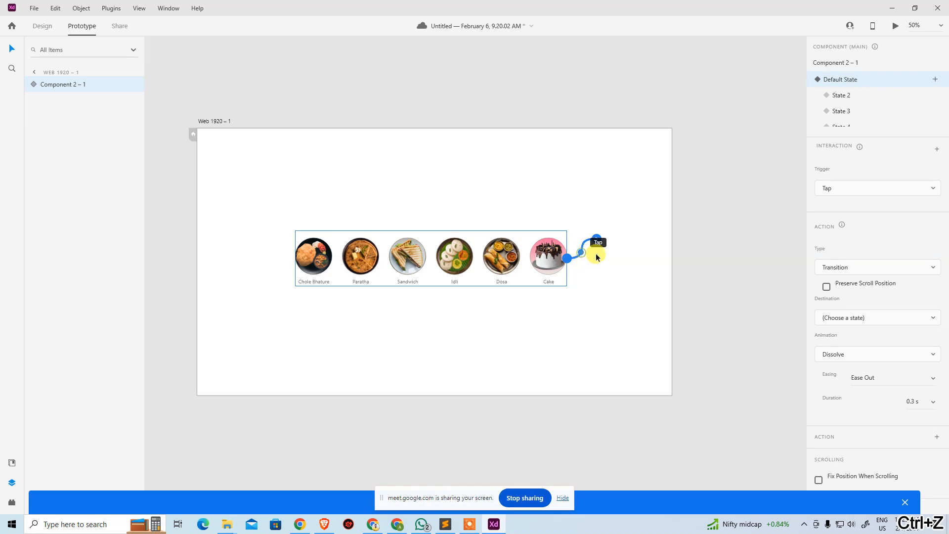
{"action": "left_click", "coordinate": [636, 250]}
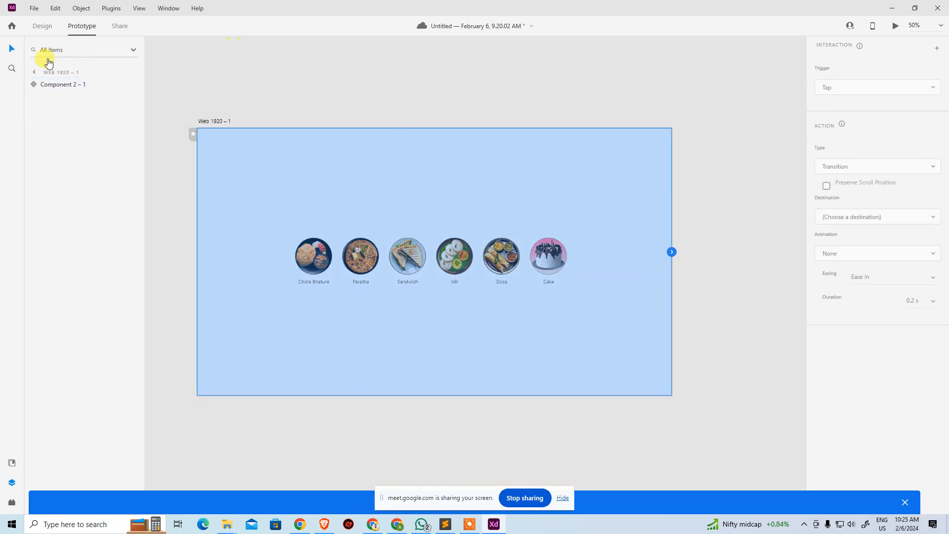
In design mode, draw a rectangle about 82 by 64 on the artboard, below and slightly right of the Cake dish.
{"action": "left_click", "coordinate": [43, 26]}
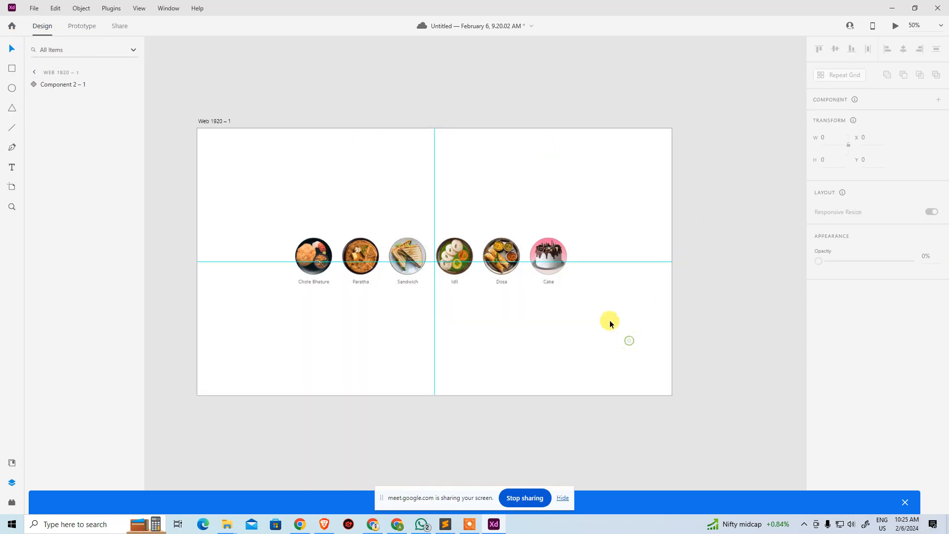
{"action": "left_click", "coordinate": [11, 68]}
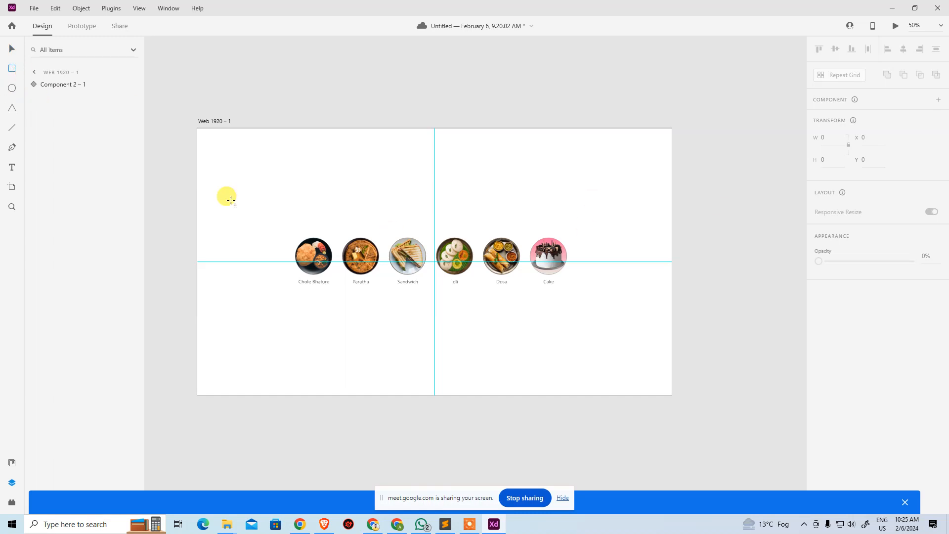
{"action": "left_click_drag", "start_coordinate": [564, 303], "coordinate": [584, 319]}
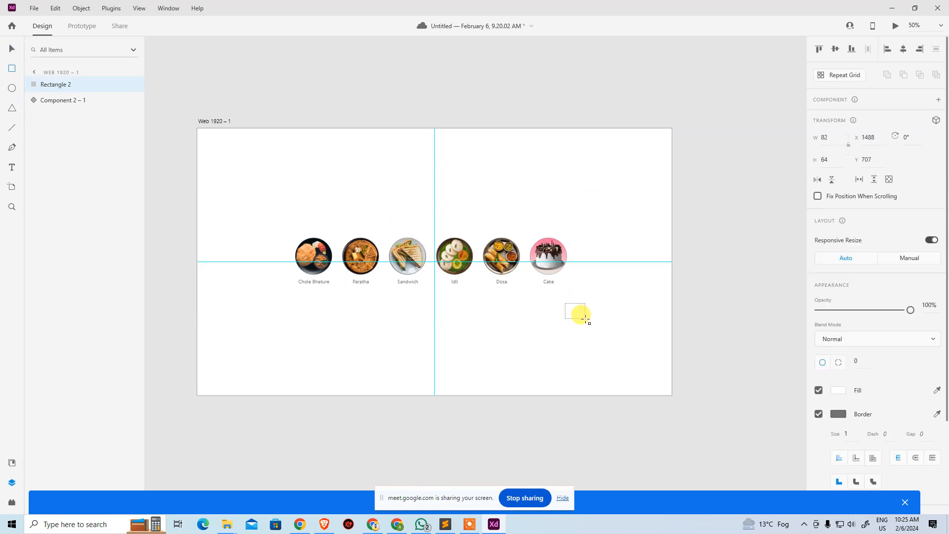
{"action": "left_click", "coordinate": [10, 48]}
{"action": "left_click", "coordinate": [583, 112]}
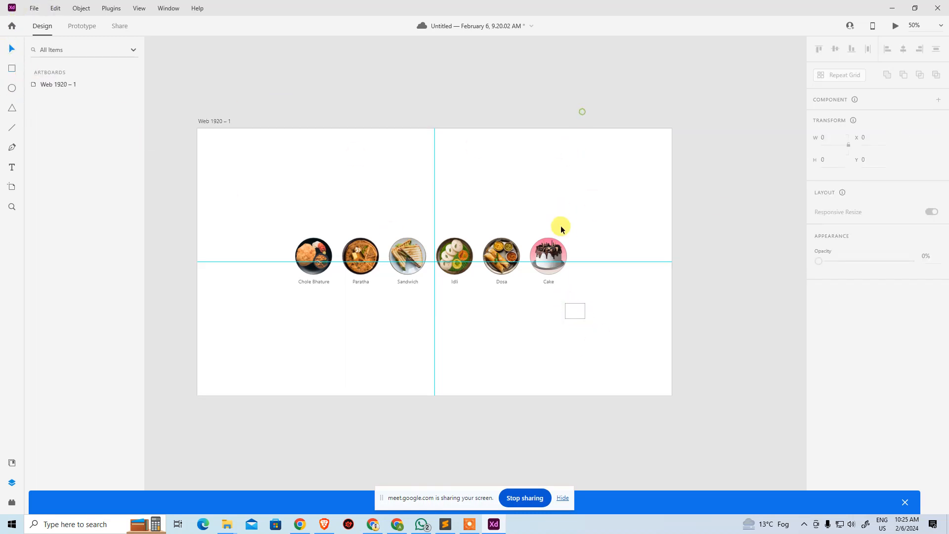
Look through the dish component's states from Default State onward to compare the dishes each one displays.
{"action": "left_click", "coordinate": [549, 245]}
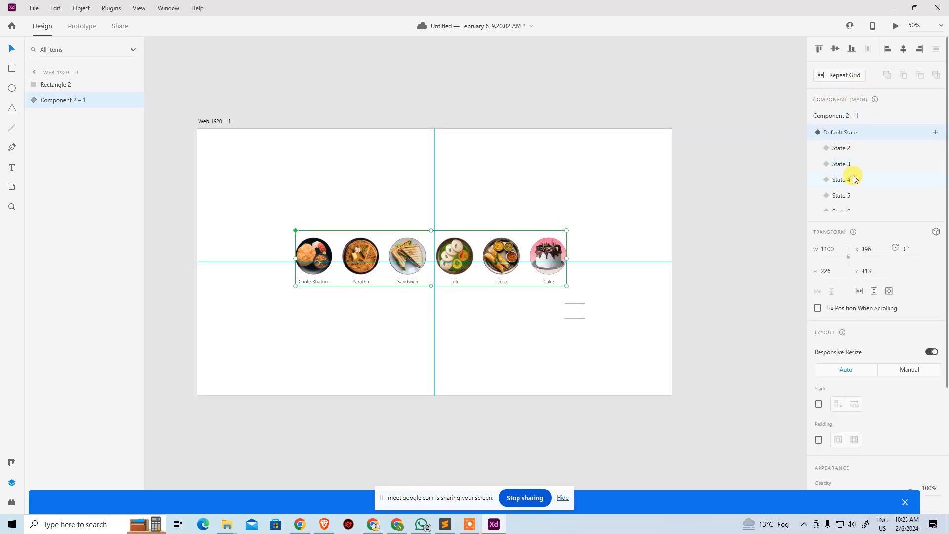
{"action": "scroll", "coordinate": [854, 178], "scroll_direction": "down", "scroll_amount": 1}
{"action": "scroll", "coordinate": [854, 180], "scroll_direction": "up", "scroll_amount": 1}
{"action": "left_click", "coordinate": [844, 148]}
{"action": "left_click", "coordinate": [847, 164]}
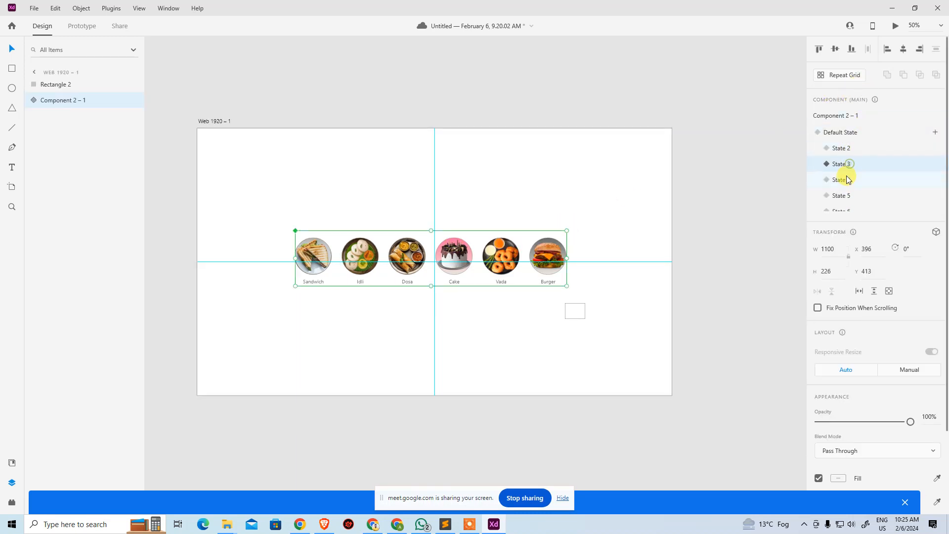
{"action": "left_click", "coordinate": [847, 183]}
{"action": "left_click", "coordinate": [846, 195]}
{"action": "left_click", "coordinate": [848, 210]}
{"action": "scroll", "coordinate": [852, 203], "scroll_direction": "down", "scroll_amount": 1}
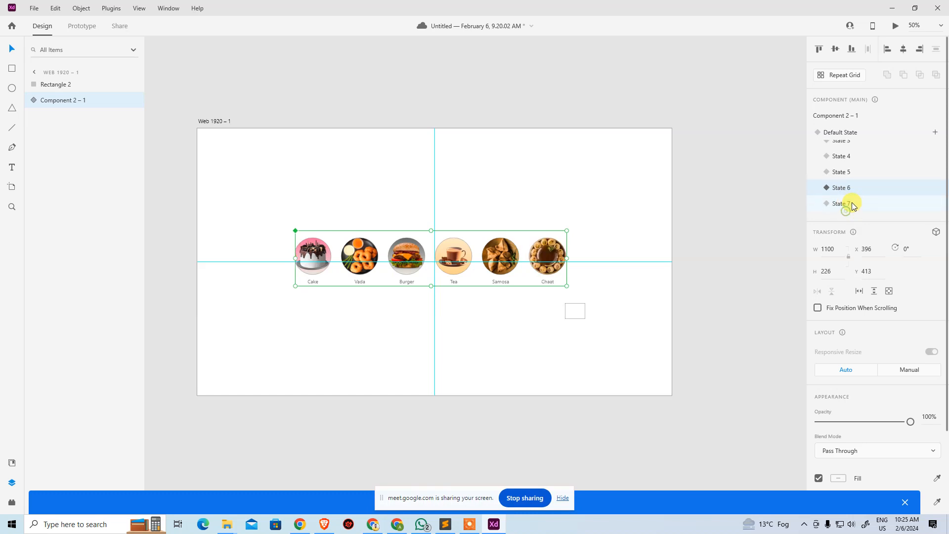
{"action": "scroll", "coordinate": [850, 178], "scroll_direction": "up", "scroll_amount": 2}
{"action": "left_click", "coordinate": [842, 133]}
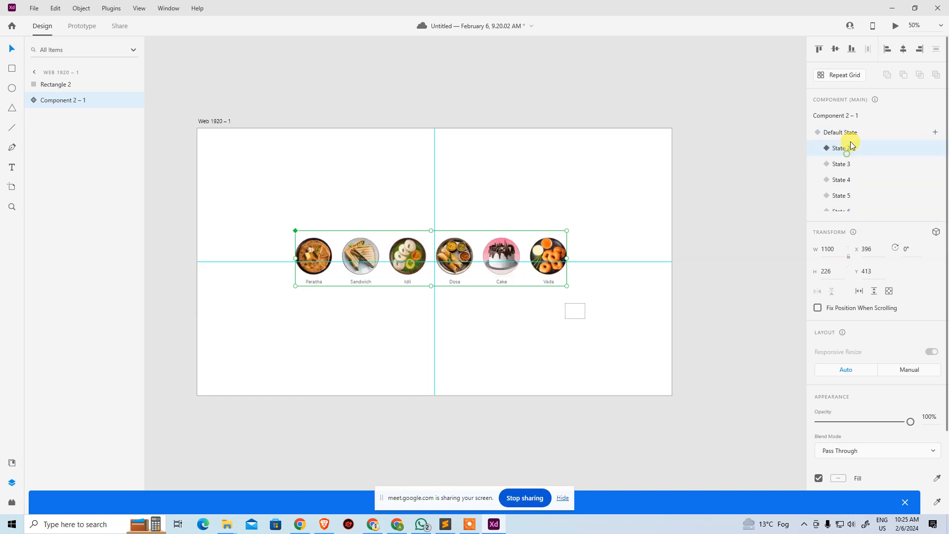
{"action": "left_click", "coordinate": [616, 220]}
Try a Tap transition on the whole dish component in prototype mode and check its destination options.
{"action": "left_click", "coordinate": [575, 304]}
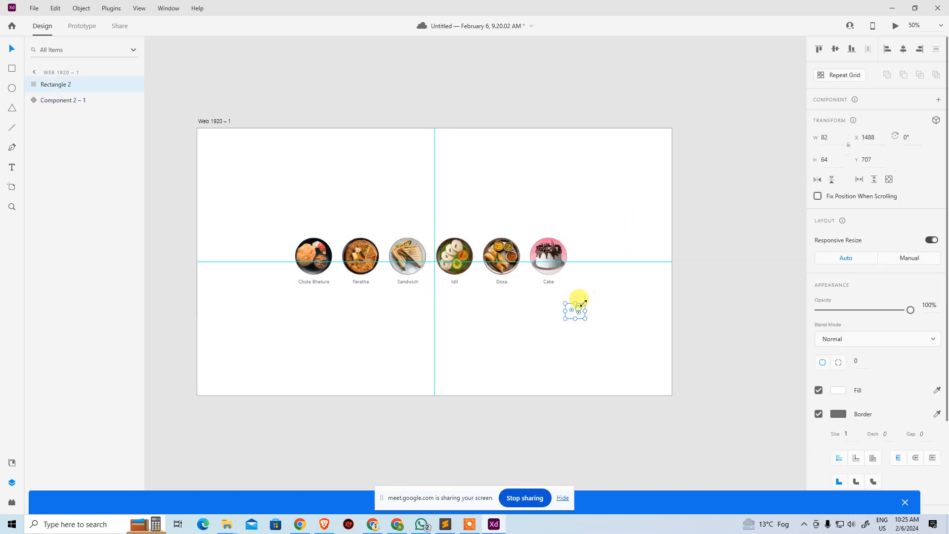
{"action": "left_click", "coordinate": [81, 26]}
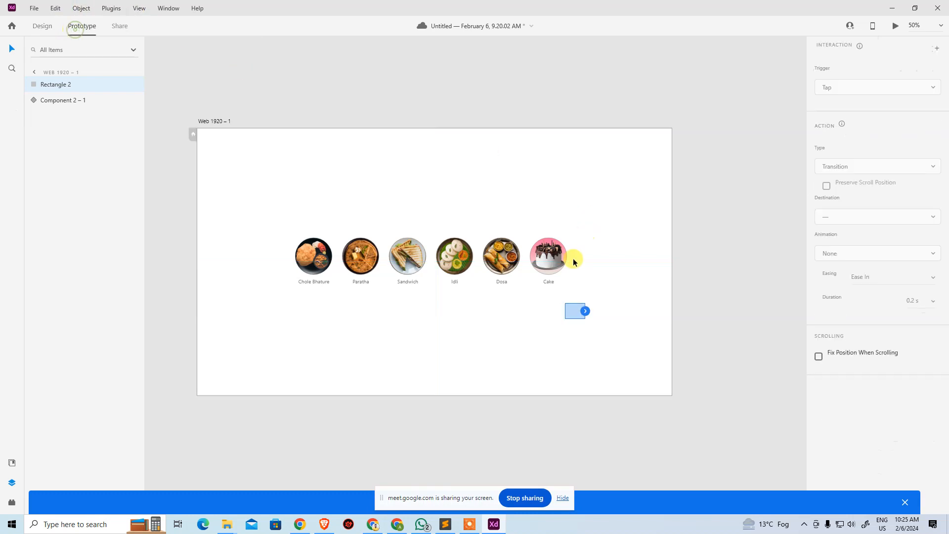
{"action": "left_click", "coordinate": [557, 255]}
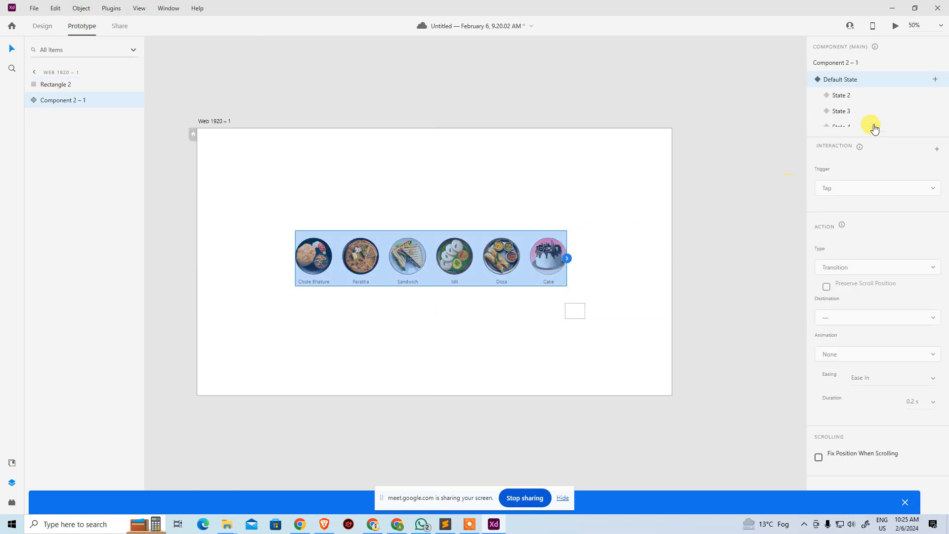
{"action": "left_click", "coordinate": [938, 149]}
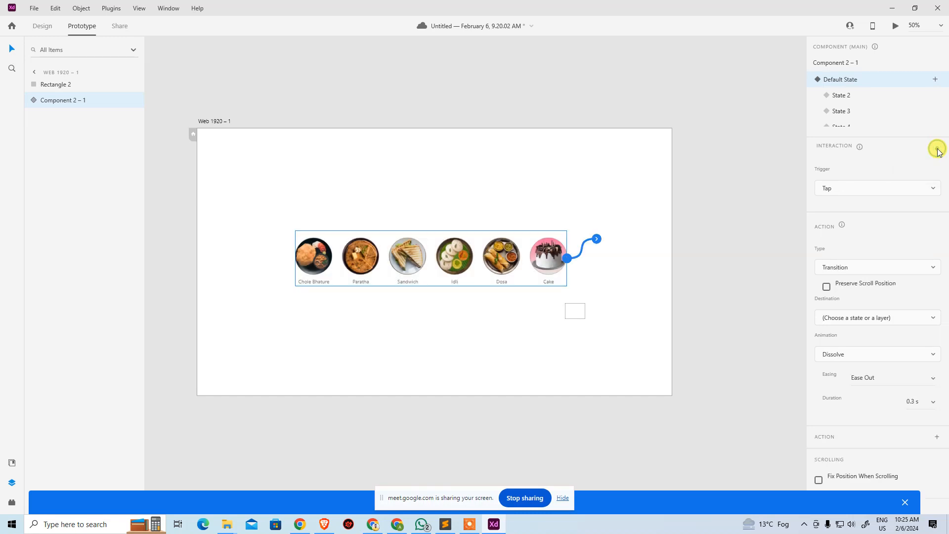
{"action": "left_click", "coordinate": [851, 315]}
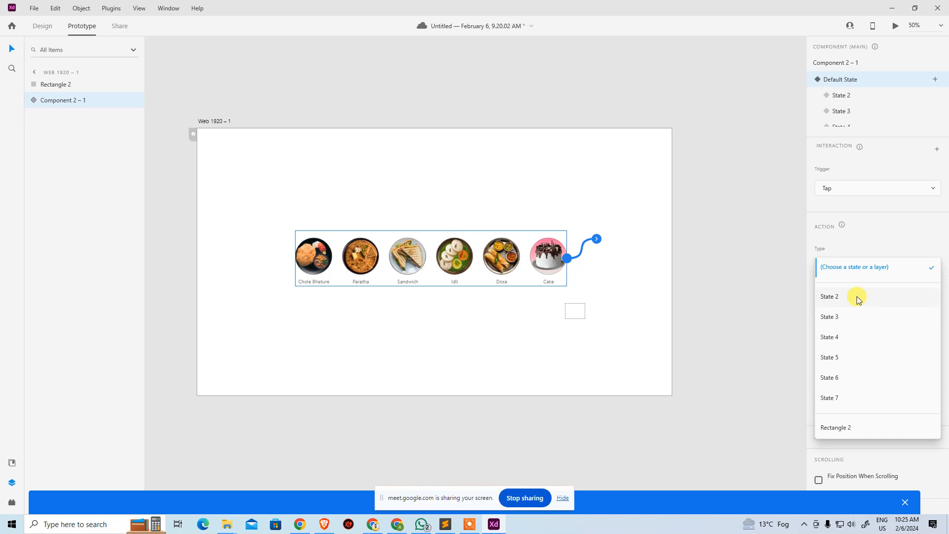
{"action": "left_click", "coordinate": [876, 240]}
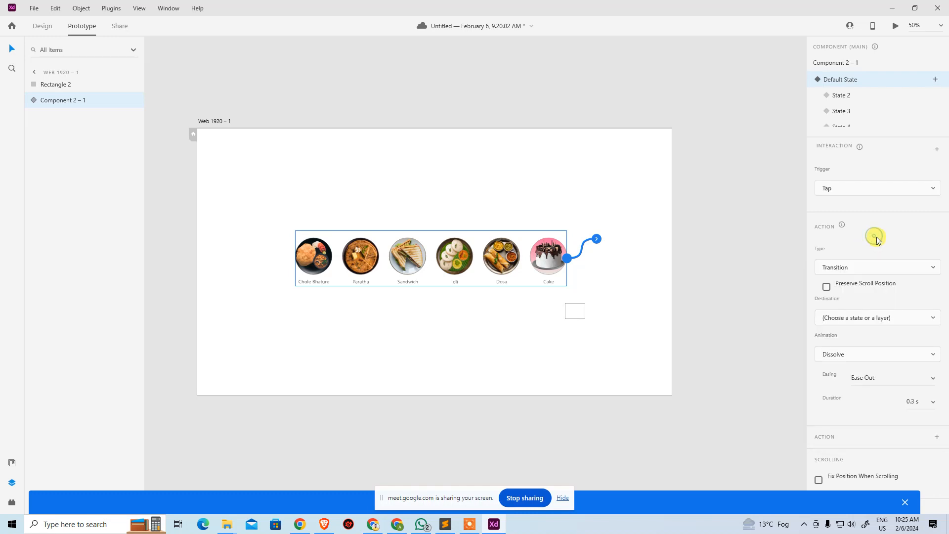
Delete the small rectangle below the Cake dish.
{"action": "left_click", "coordinate": [578, 311]}
{"action": "key", "text": "Delete"}
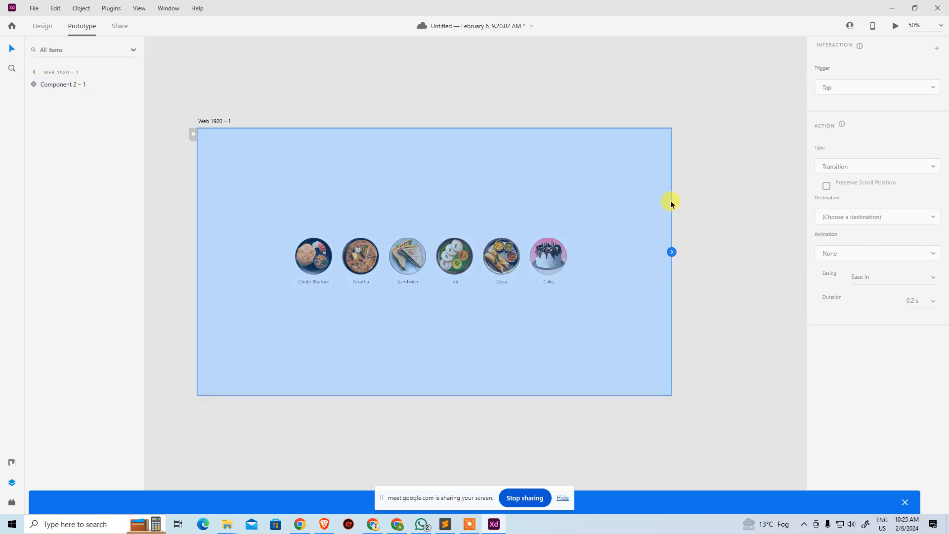
In design mode, draw a circle about 40 by 40 inside the dish component's Default State, near the Cake dish's upper right edge.
{"action": "double_click", "coordinate": [556, 261]}
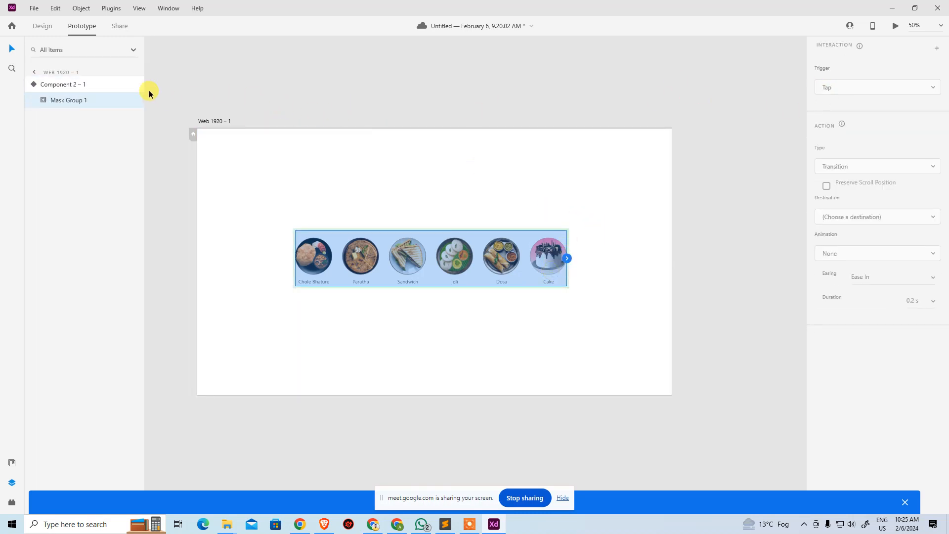
{"action": "left_click", "coordinate": [53, 39]}
{"action": "left_click", "coordinate": [568, 180]}
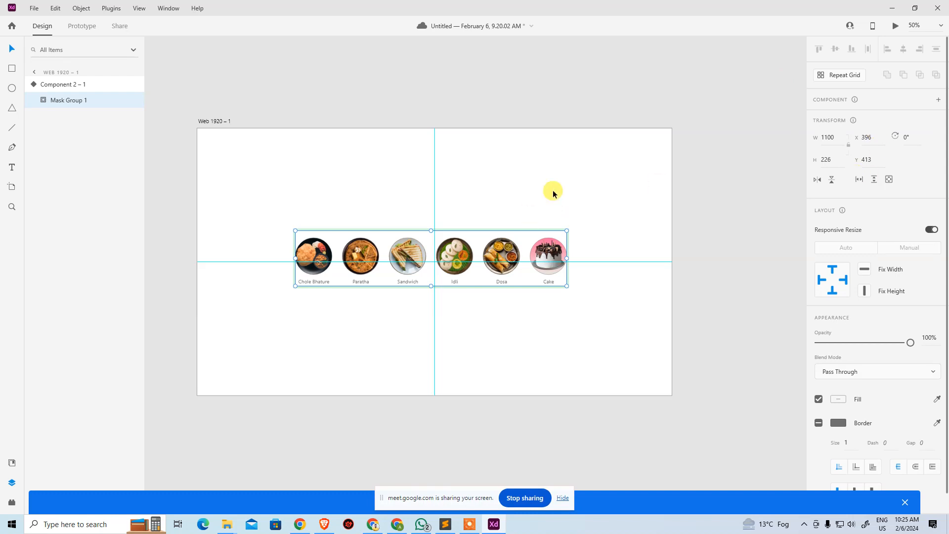
{"action": "left_click", "coordinate": [552, 247]}
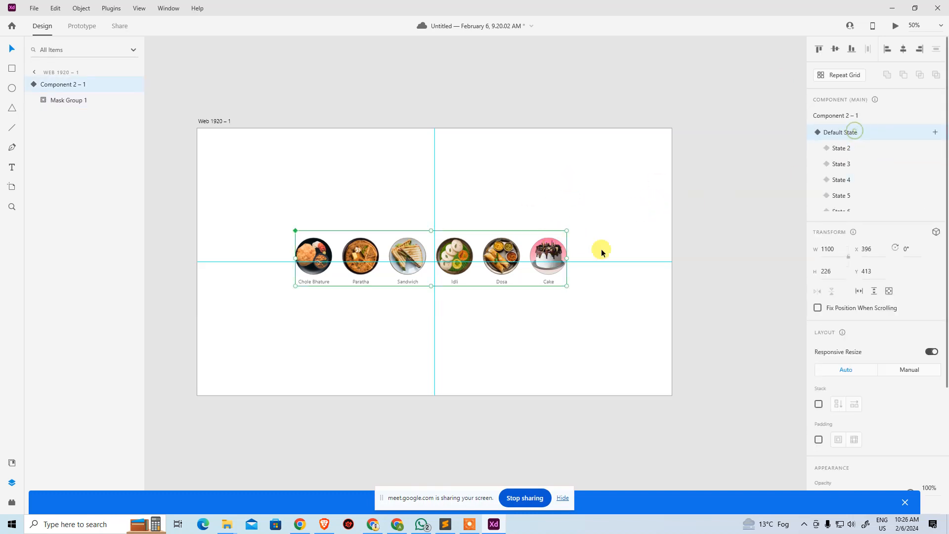
{"action": "left_click", "coordinate": [552, 258], "text": "ctrl"}
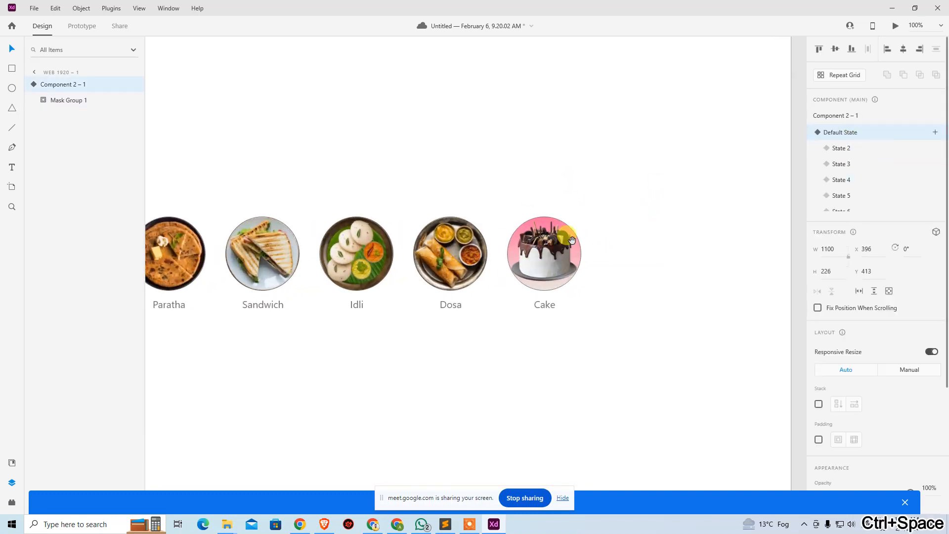
{"action": "left_click_drag", "start_coordinate": [570, 240], "coordinate": [579, 277]}
{"action": "double_click", "coordinate": [577, 279]}
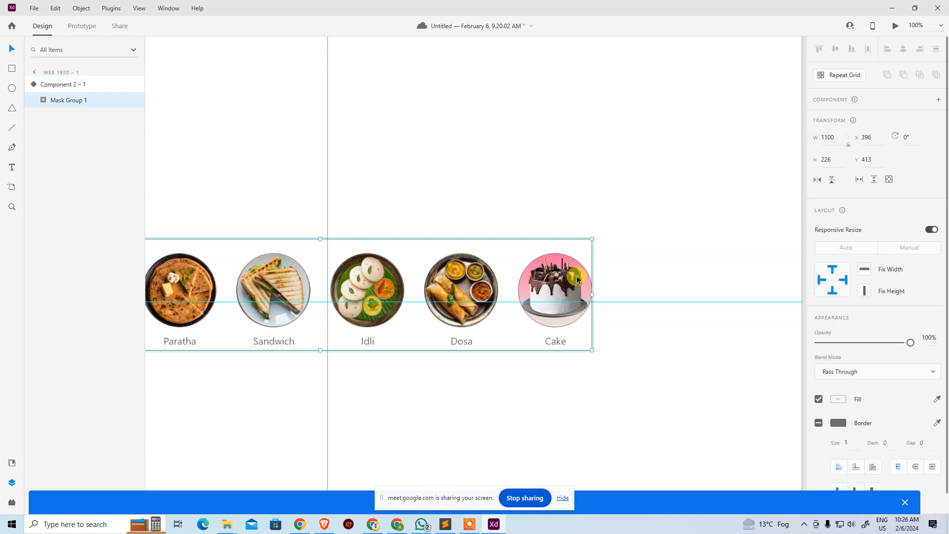
{"action": "left_click", "coordinate": [12, 89]}
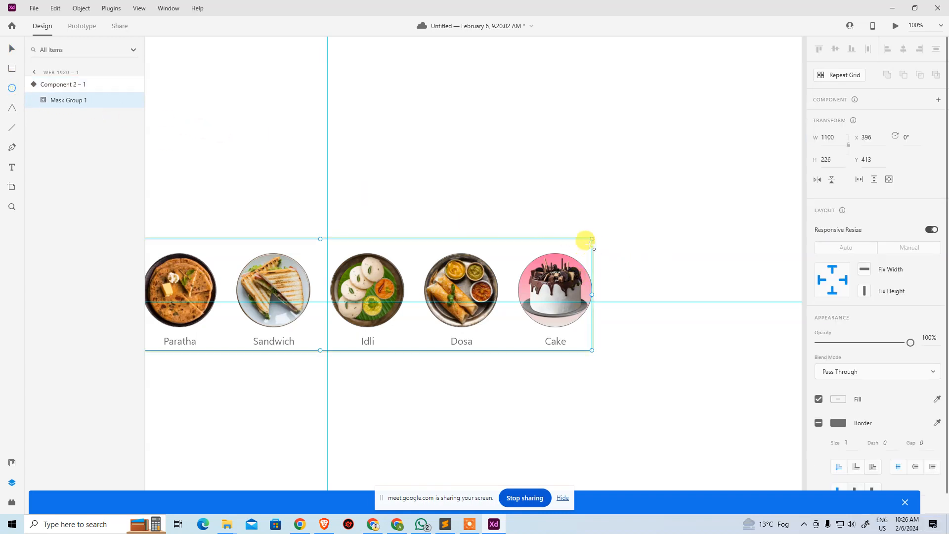
{"action": "left_click_drag", "start_coordinate": [577, 242], "coordinate": [597, 261]}
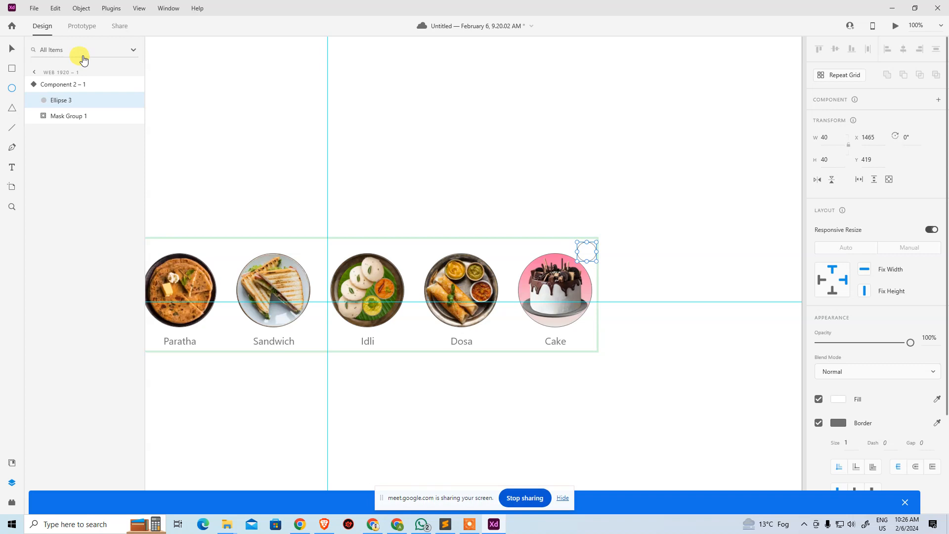
Move the small circle to just right of the Cake dish, roughly level with the dish's centre.
{"action": "left_click", "coordinate": [12, 48]}
{"action": "left_click_drag", "start_coordinate": [586, 253], "coordinate": [615, 295]}
{"action": "left_click", "coordinate": [642, 266]}
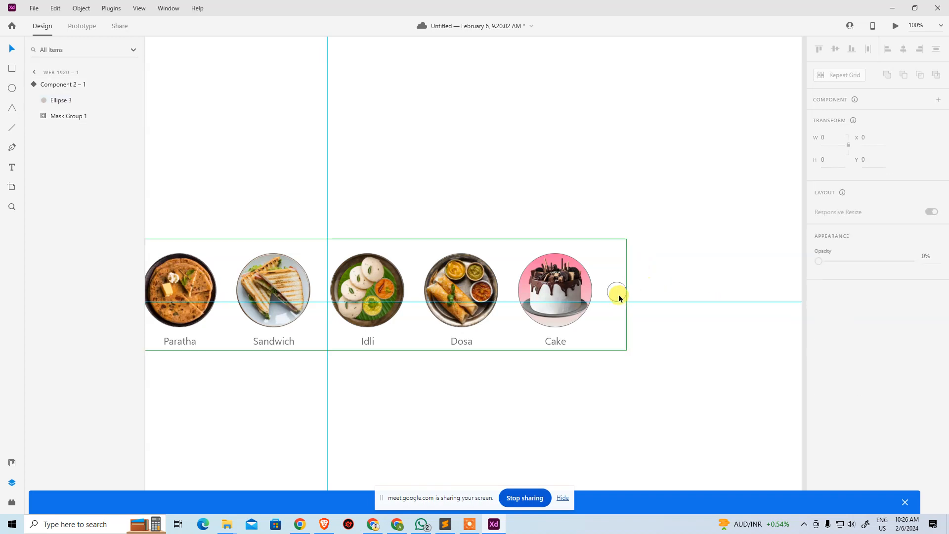
Go through the dish component's states to check the small circle in each, then return to Default State.
{"action": "left_click", "coordinate": [572, 282]}
{"action": "left_click", "coordinate": [865, 148]}
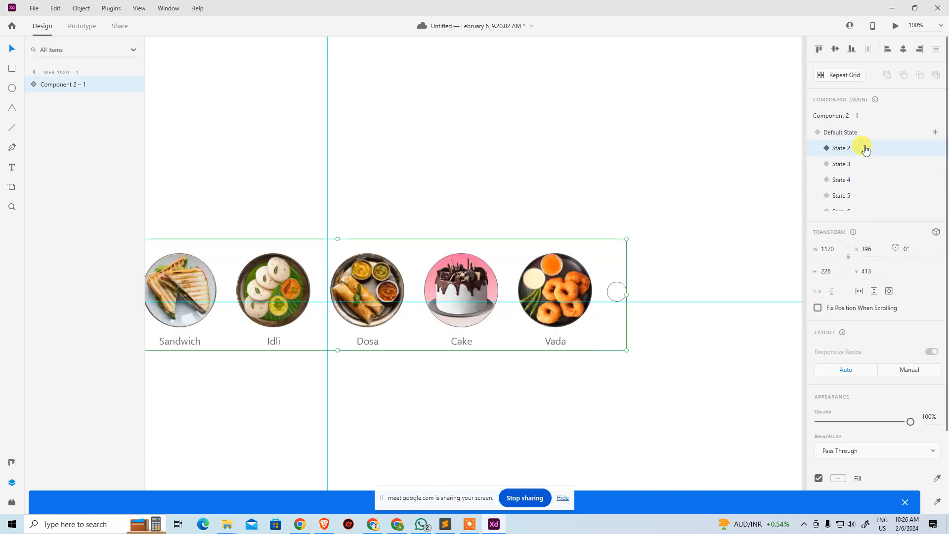
{"action": "left_click", "coordinate": [852, 163]}
{"action": "left_click", "coordinate": [850, 180]}
{"action": "left_click", "coordinate": [851, 195]}
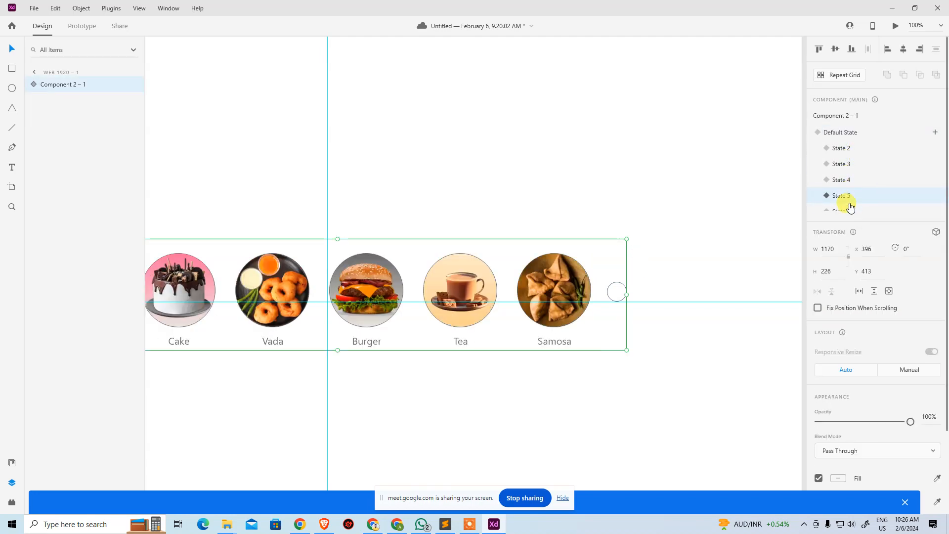
{"action": "scroll", "coordinate": [851, 208], "scroll_direction": "down", "scroll_amount": 1}
{"action": "left_click", "coordinate": [851, 203]}
{"action": "scroll", "coordinate": [855, 198], "scroll_direction": "up", "scroll_amount": 1}
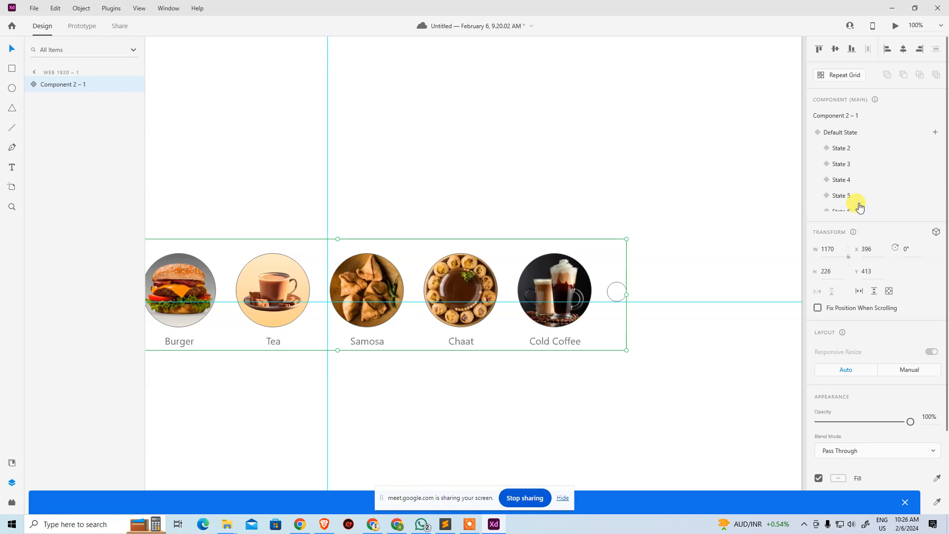
{"action": "left_click", "coordinate": [843, 133]}
In prototype mode, give the Default State's small circle a Tap transition with State 2 as its destination.
{"action": "left_click", "coordinate": [617, 292]}
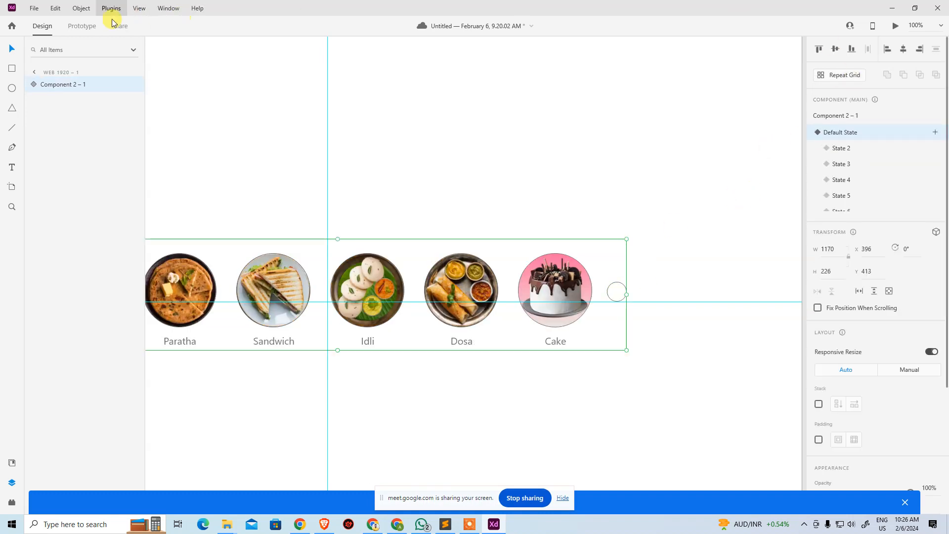
{"action": "left_click", "coordinate": [90, 30]}
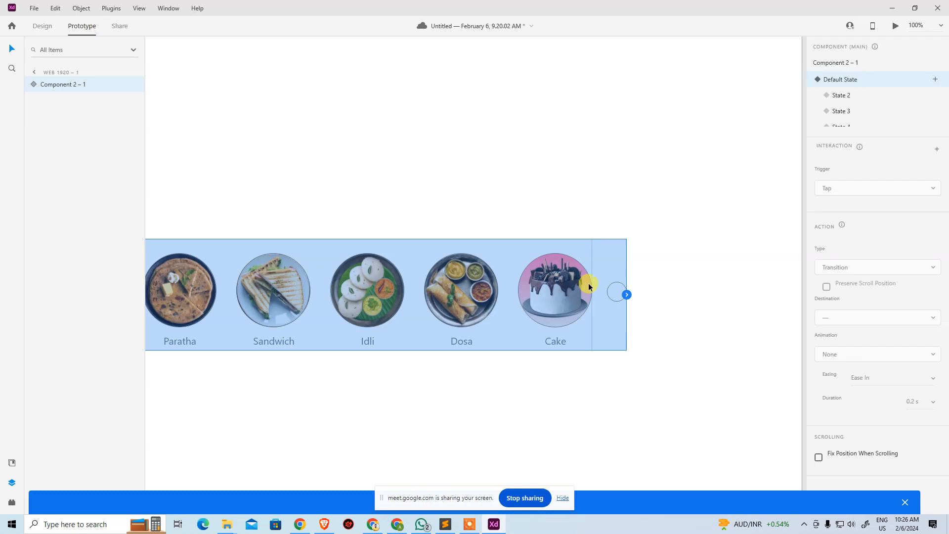
{"action": "double_click", "coordinate": [620, 288]}
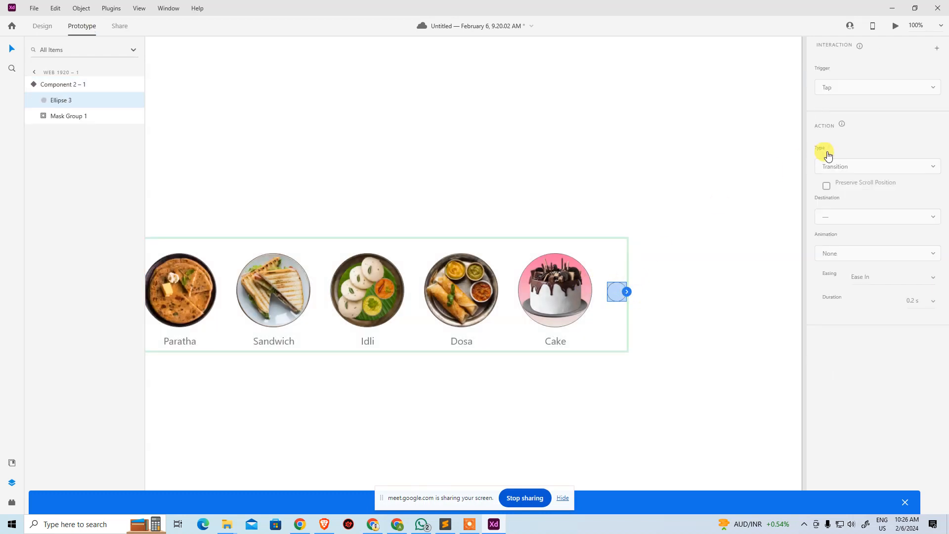
{"action": "left_click", "coordinate": [937, 48]}
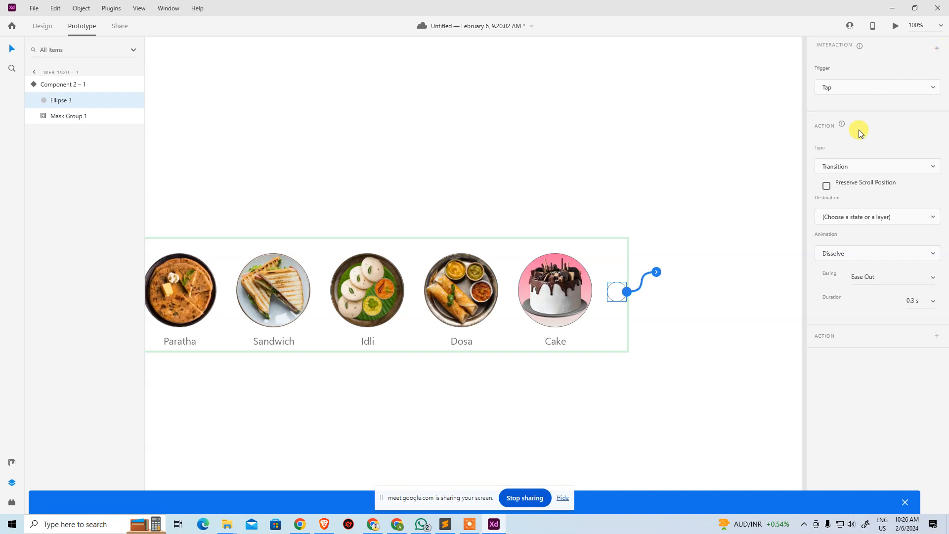
{"action": "left_click", "coordinate": [862, 218]}
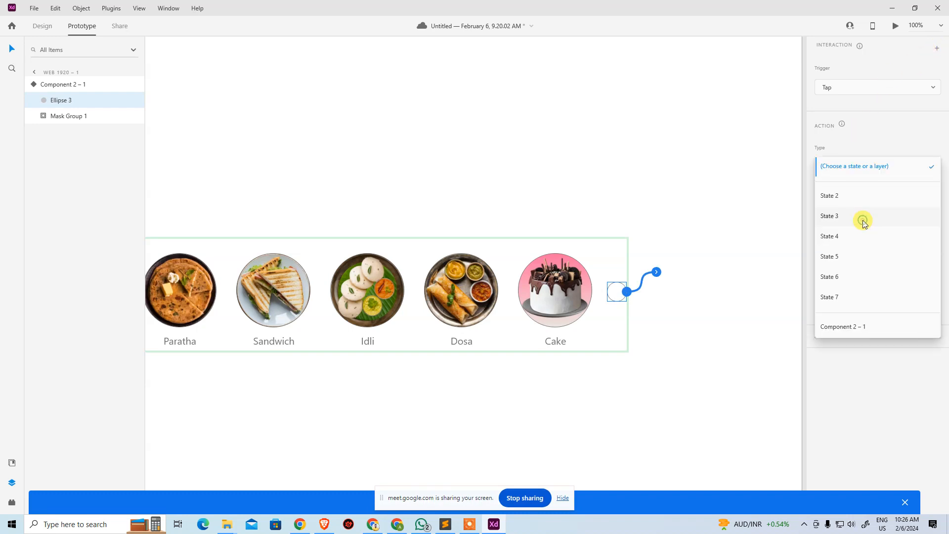
{"action": "left_click", "coordinate": [848, 198]}
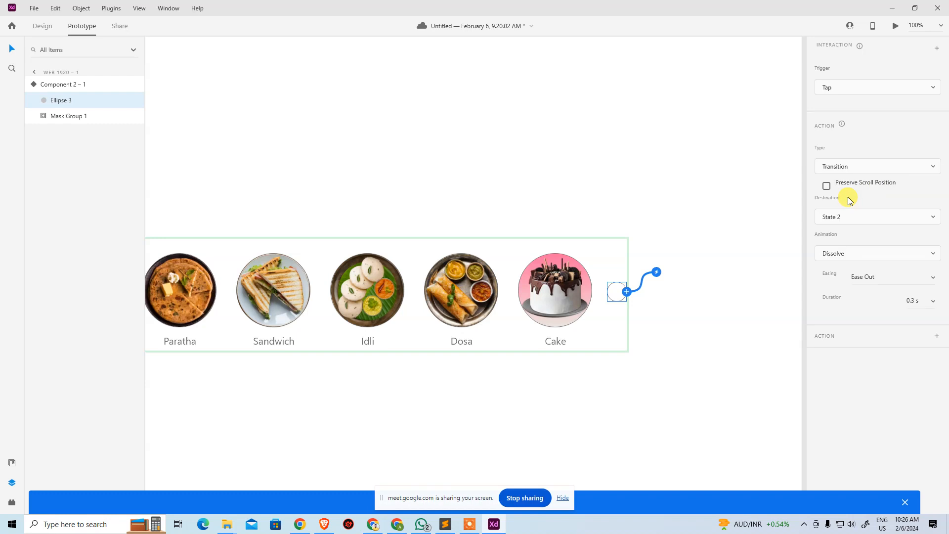
{"action": "left_click", "coordinate": [714, 204]}
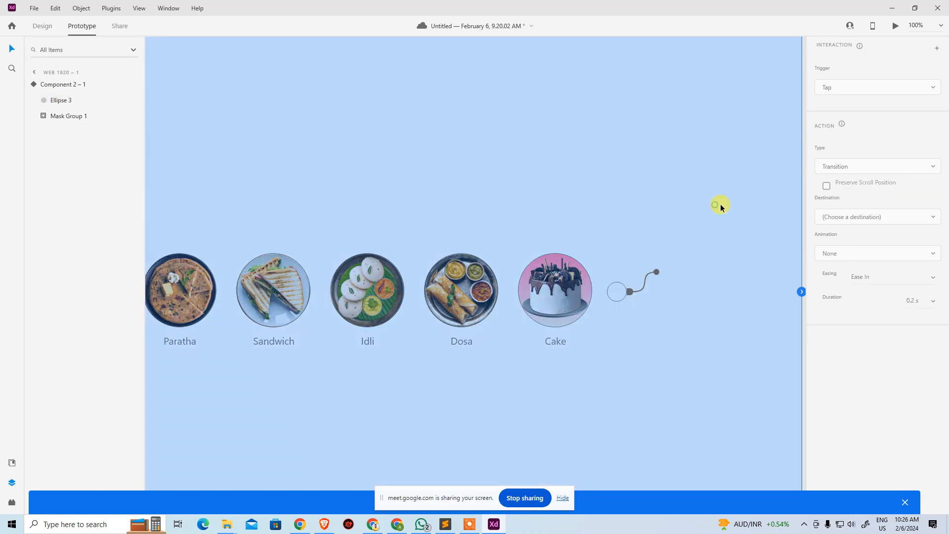
Switch the dish component to State 2 and give its small circle a Tap transition to State 3.
{"action": "left_click", "coordinate": [603, 250]}
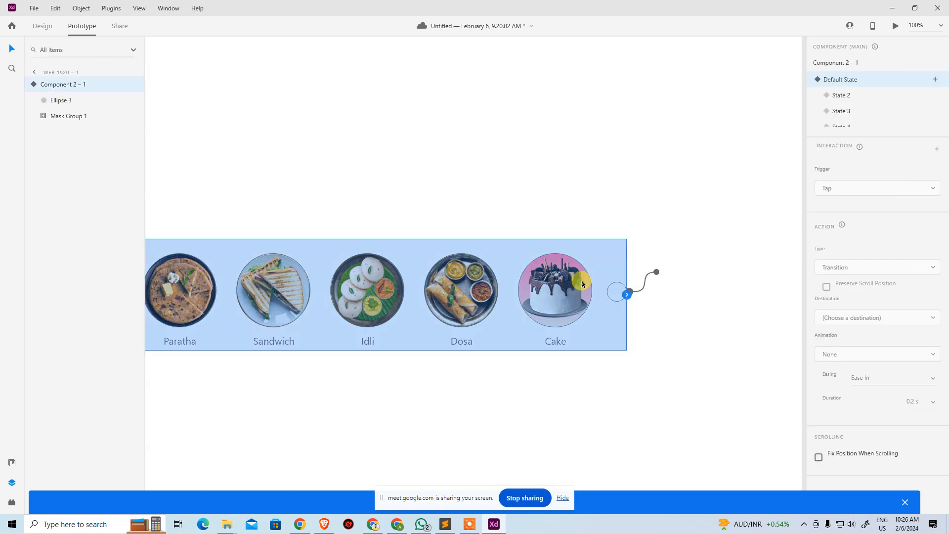
{"action": "left_click", "coordinate": [851, 94]}
{"action": "left_click", "coordinate": [700, 272]}
{"action": "double_click", "coordinate": [617, 293]}
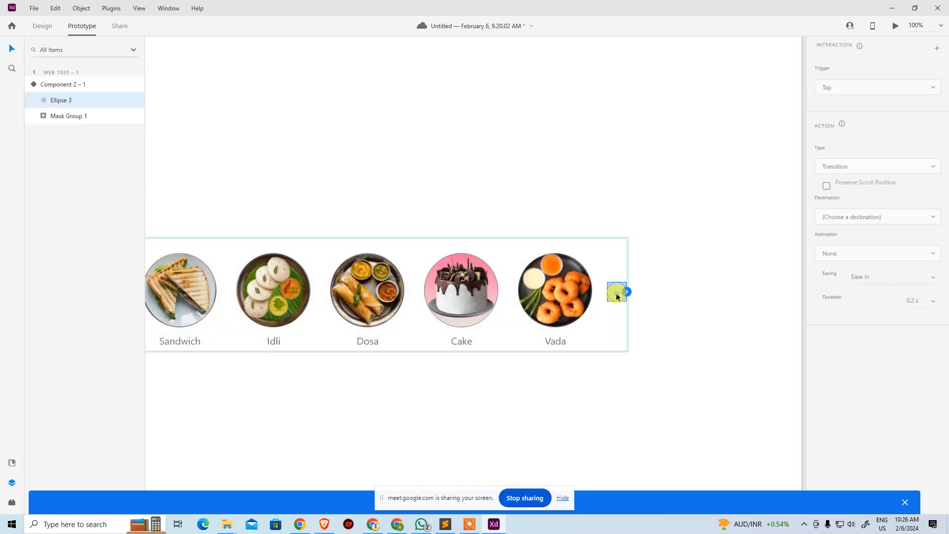
{"action": "left_click", "coordinate": [628, 293]}
{"action": "left_click", "coordinate": [863, 218]}
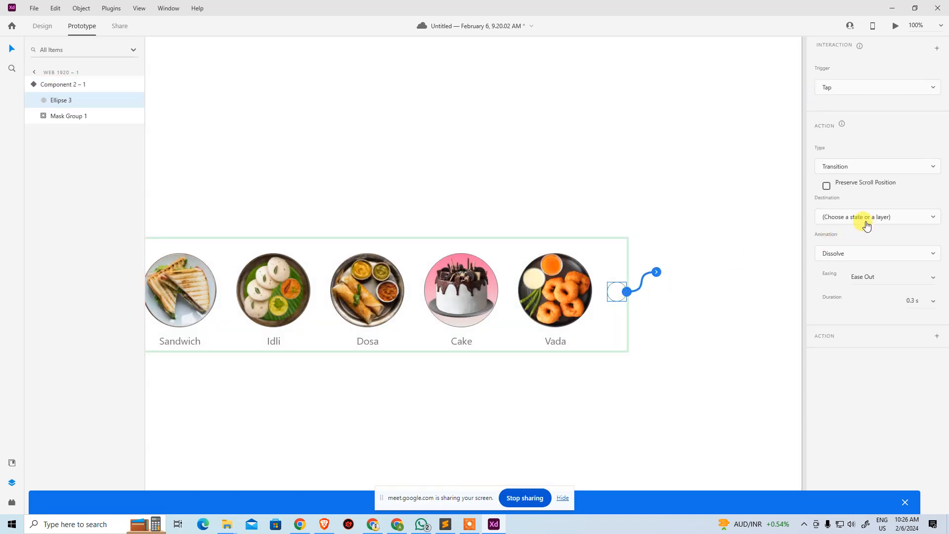
{"action": "left_click", "coordinate": [858, 222]}
{"action": "left_click", "coordinate": [718, 314]}
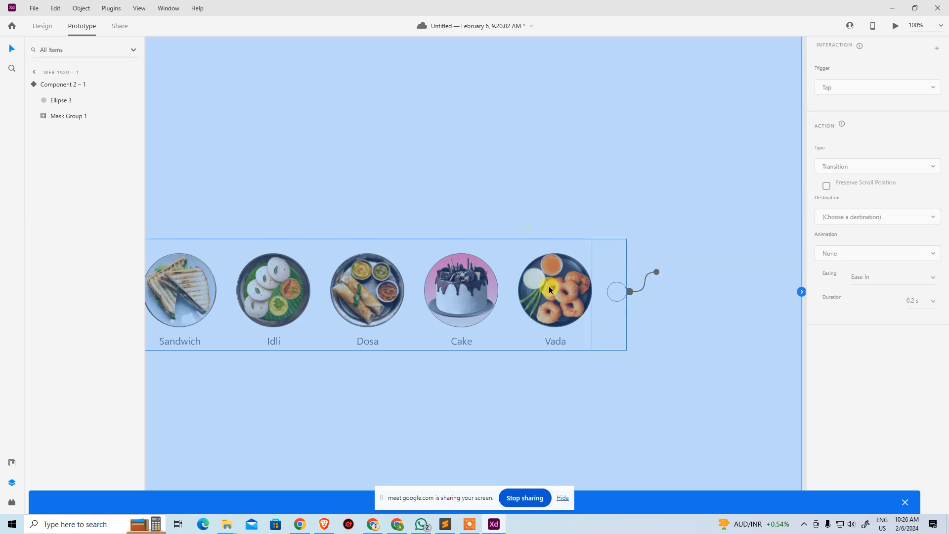
Return the dish component to its Default State and open the prototype preview.
{"action": "left_click", "coordinate": [618, 292]}
{"action": "left_click", "coordinate": [850, 79]}
{"action": "left_click", "coordinate": [739, 120]}
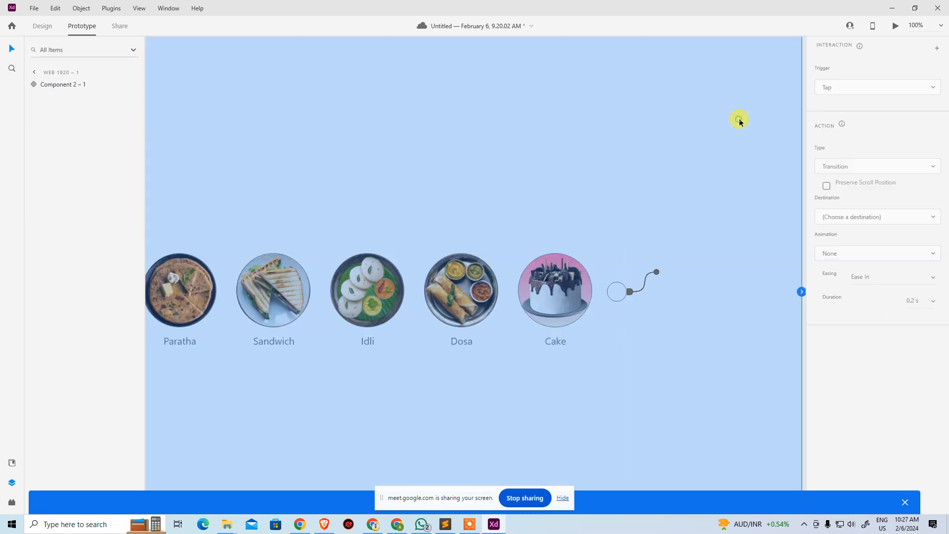
{"action": "key", "text": "ctrl+Return"}
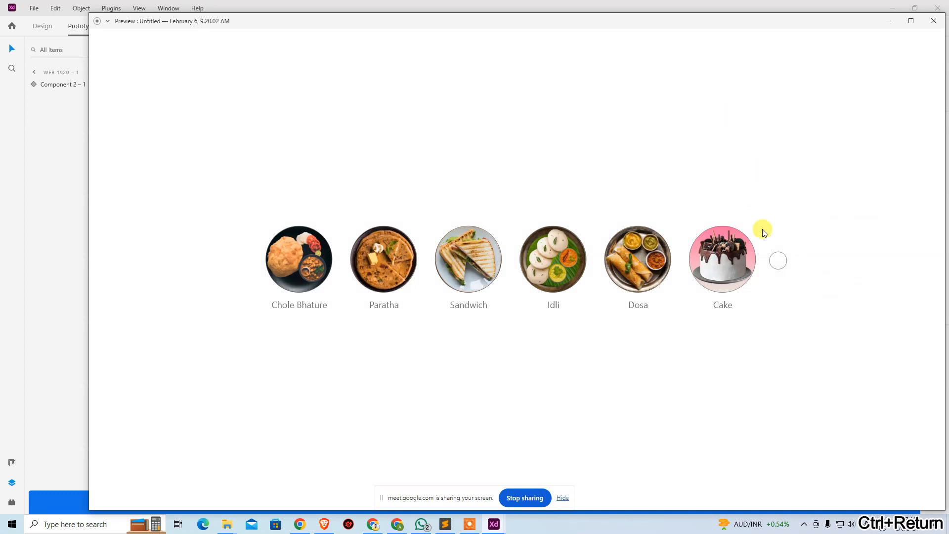
Test the carousel preview by tapping the small circle twice to advance two dishes, and close the preview.
{"action": "left_click", "coordinate": [779, 261]}
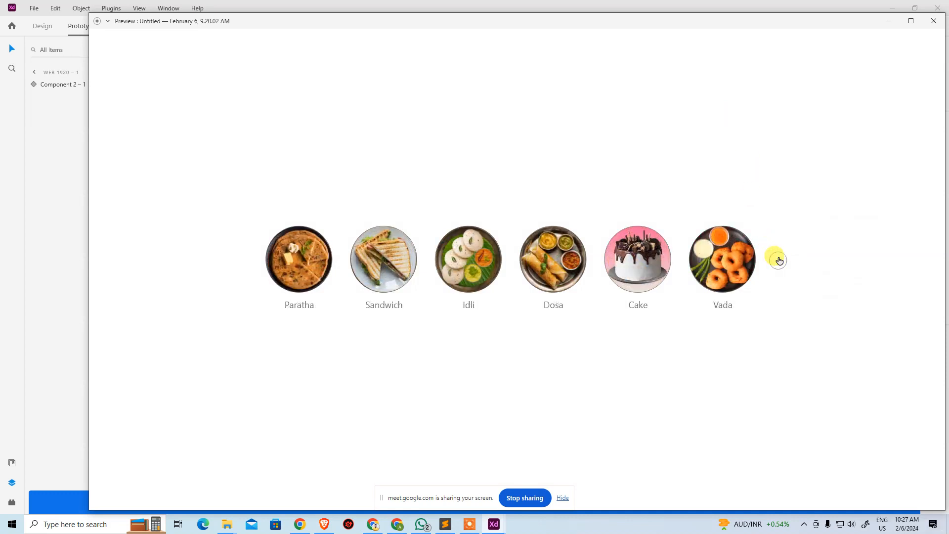
{"action": "left_click", "coordinate": [778, 261]}
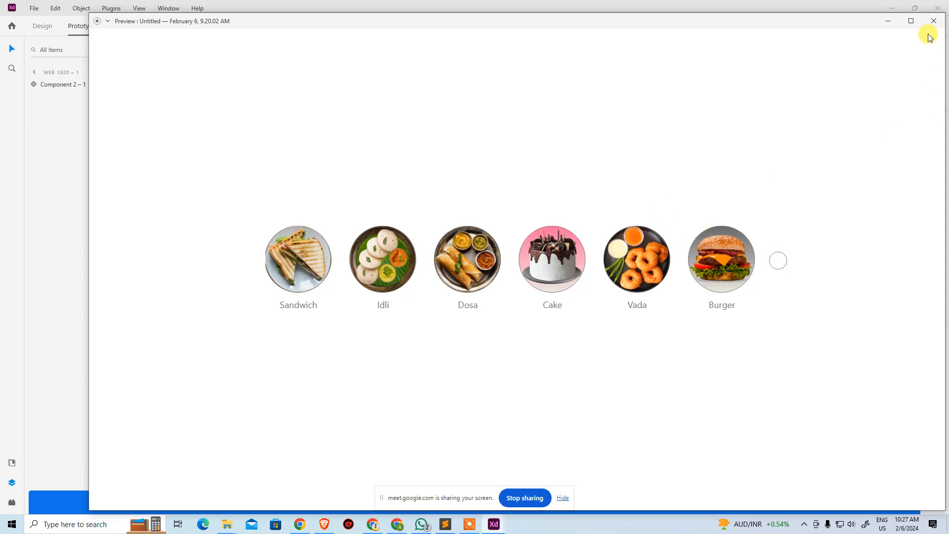
{"action": "left_click", "coordinate": [934, 20]}
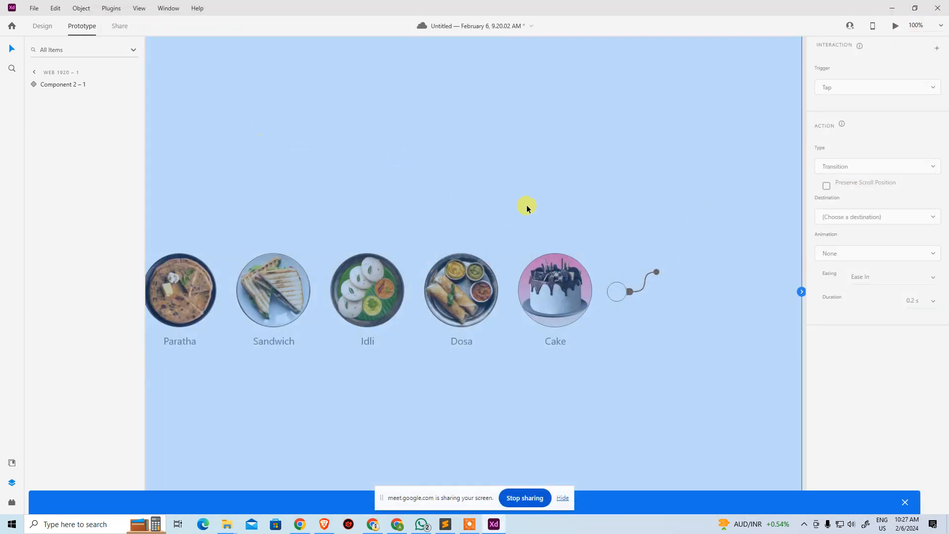
Change the action type of the Default State's small-circle Tap interaction to Auto-Animate, keeping State 2 as its destination.
{"action": "left_click", "coordinate": [42, 26]}
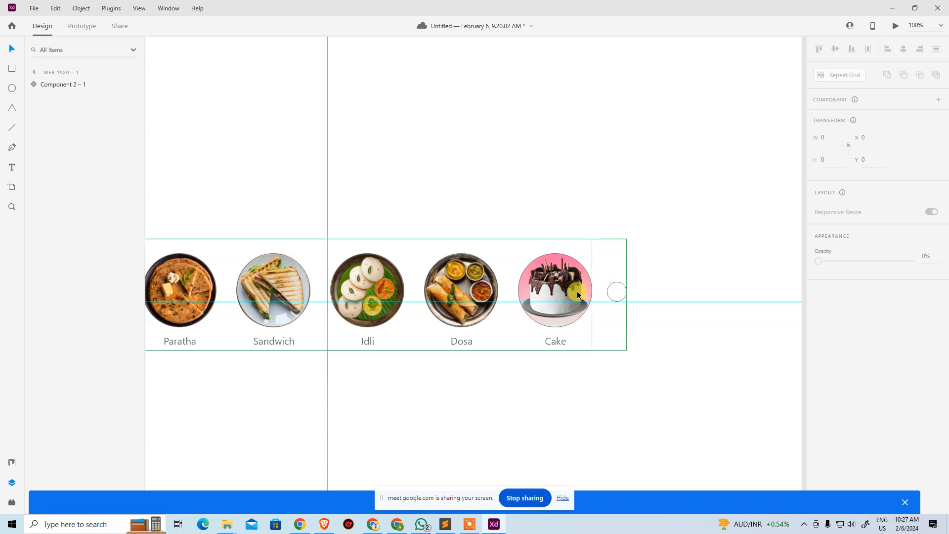
{"action": "left_click", "coordinate": [578, 293]}
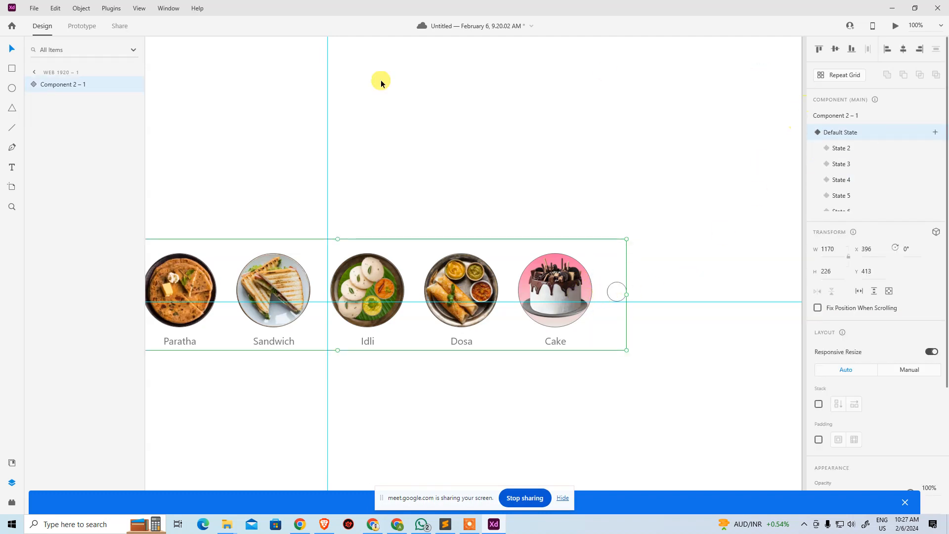
{"action": "left_click", "coordinate": [83, 26]}
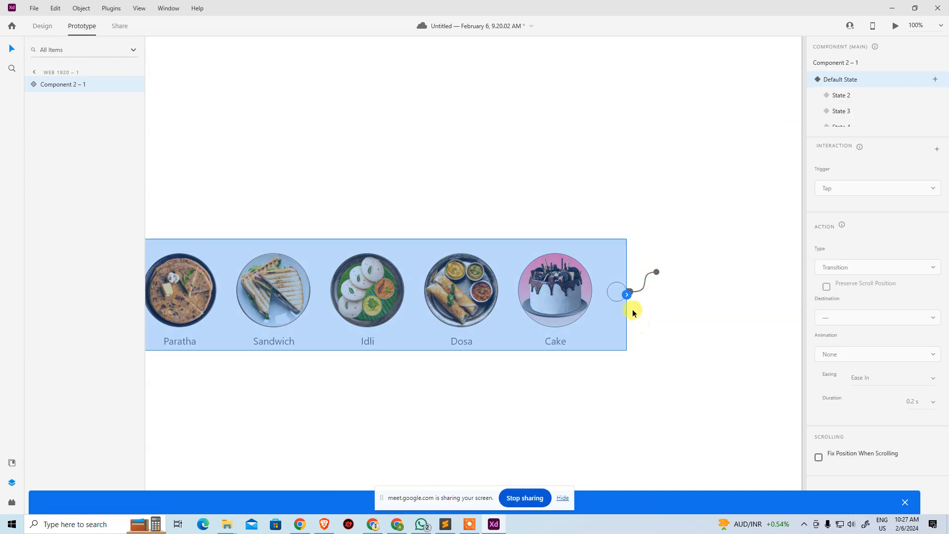
{"action": "left_click", "coordinate": [643, 291]}
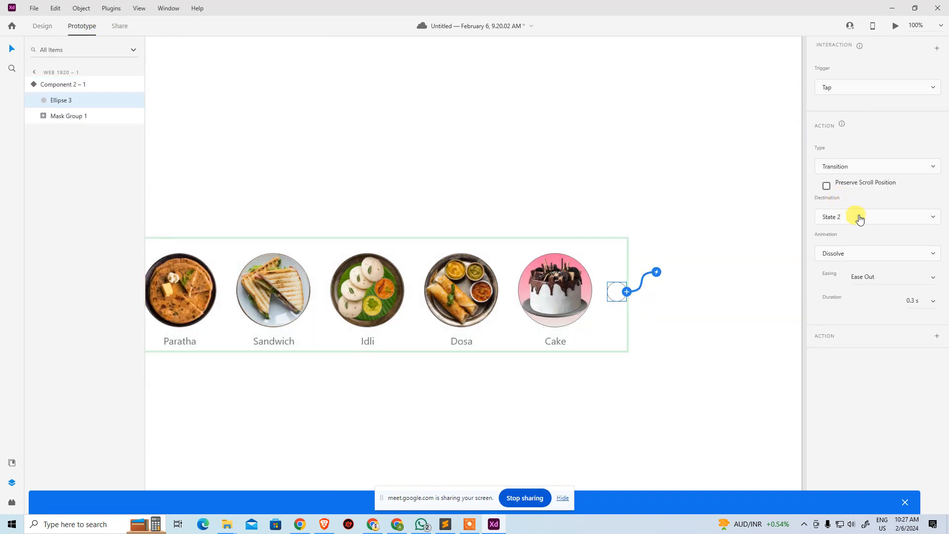
{"action": "left_click", "coordinate": [841, 252]}
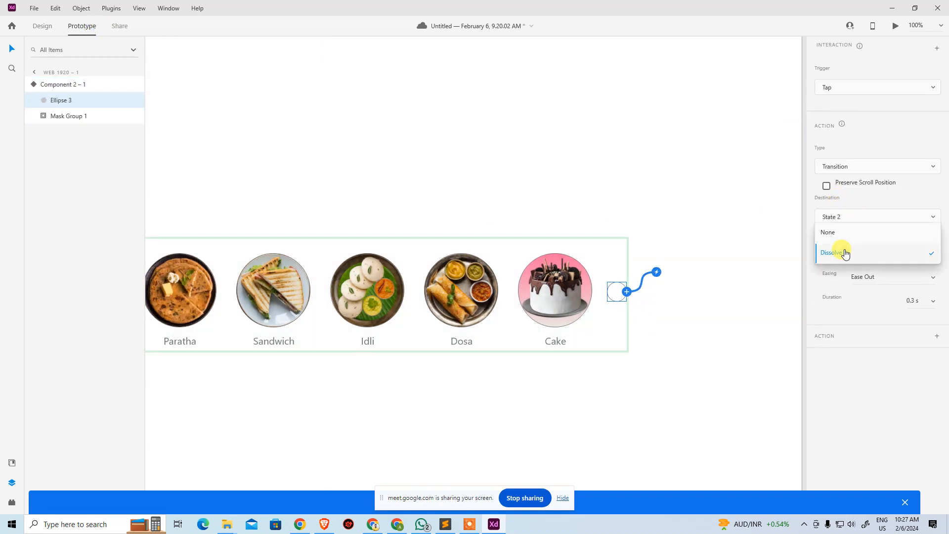
{"action": "left_click", "coordinate": [861, 322]}
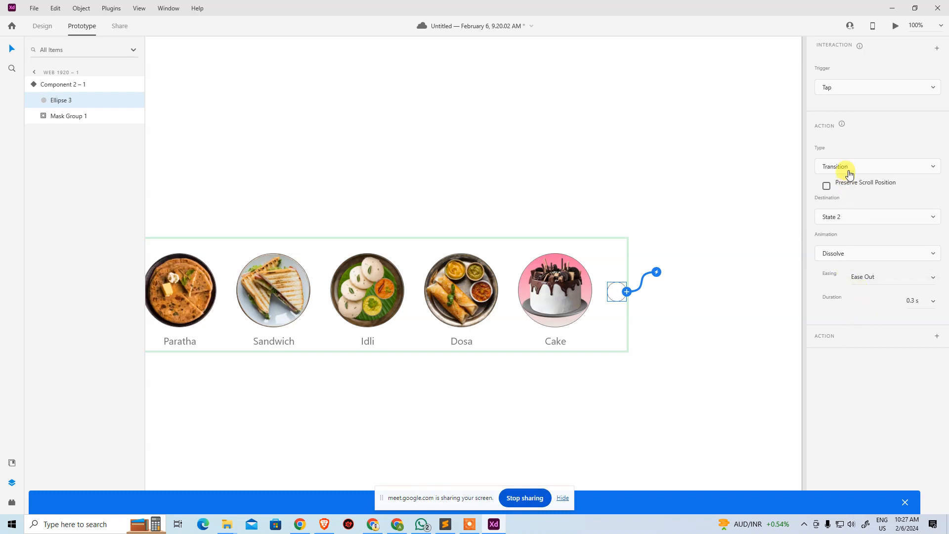
{"action": "left_click", "coordinate": [849, 168]}
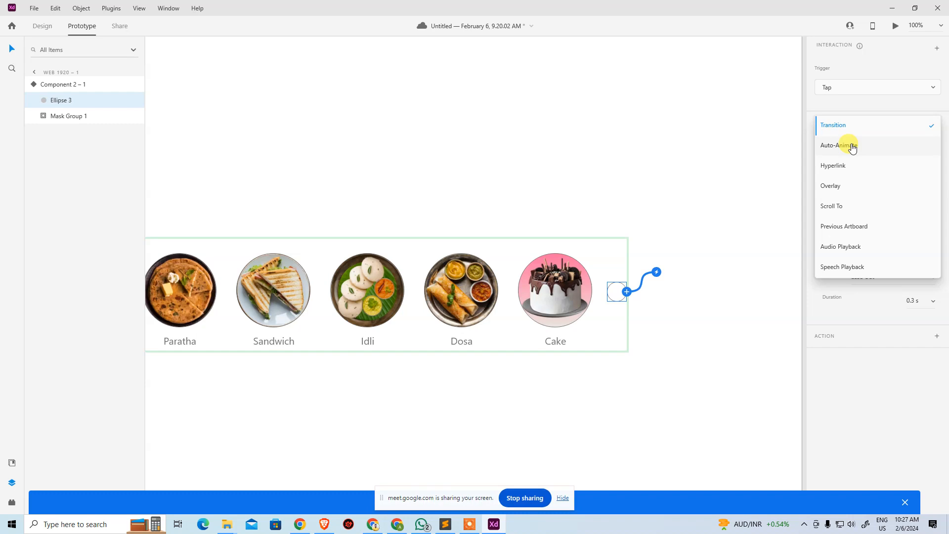
{"action": "left_click", "coordinate": [851, 146]}
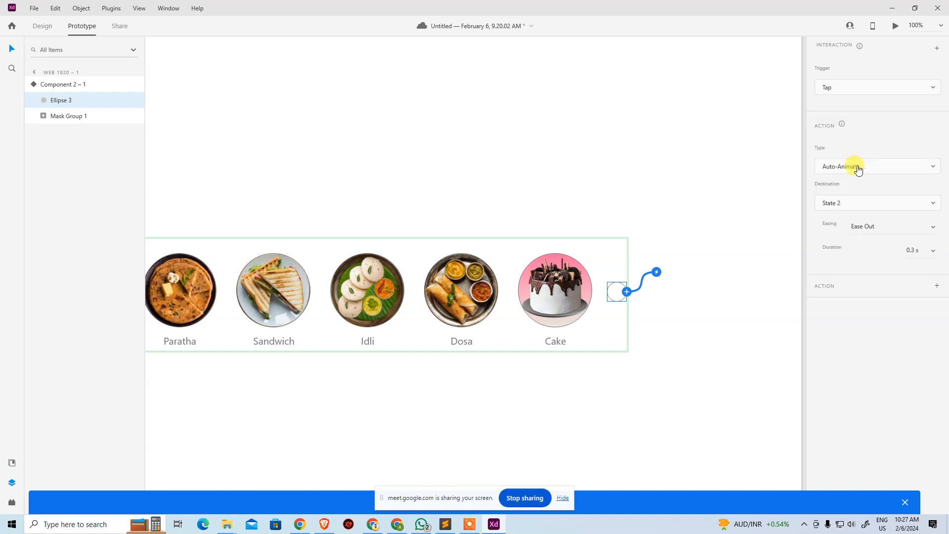
{"action": "left_click", "coordinate": [651, 296]}
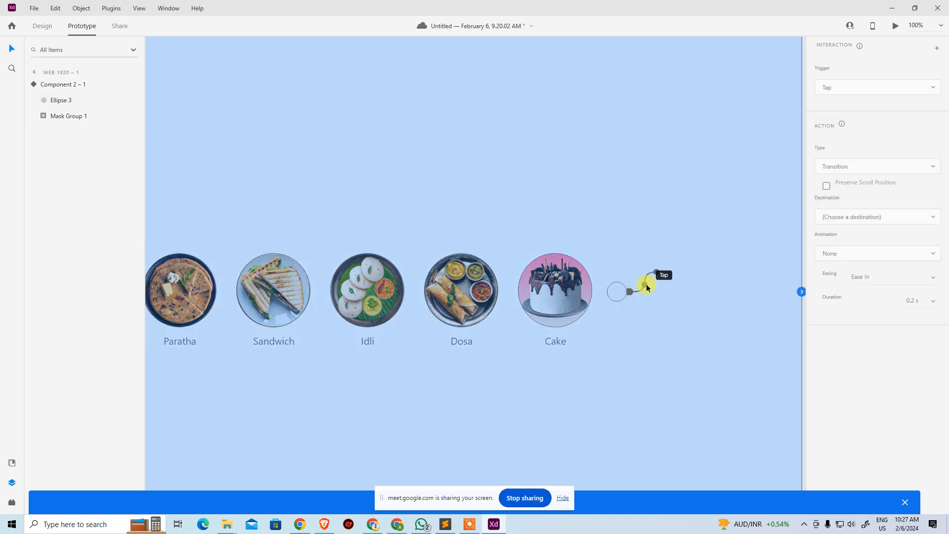
{"action": "left_click", "coordinate": [640, 286]}
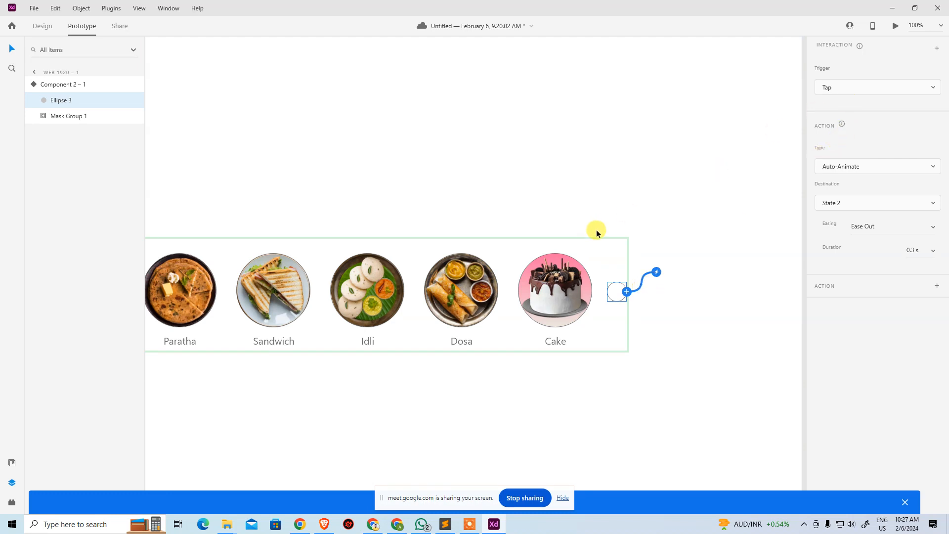
Switch the dish component to State 2 and change its small circle's Tap action type to Auto-Animate.
{"action": "left_click", "coordinate": [643, 208]}
{"action": "left_click", "coordinate": [552, 244]}
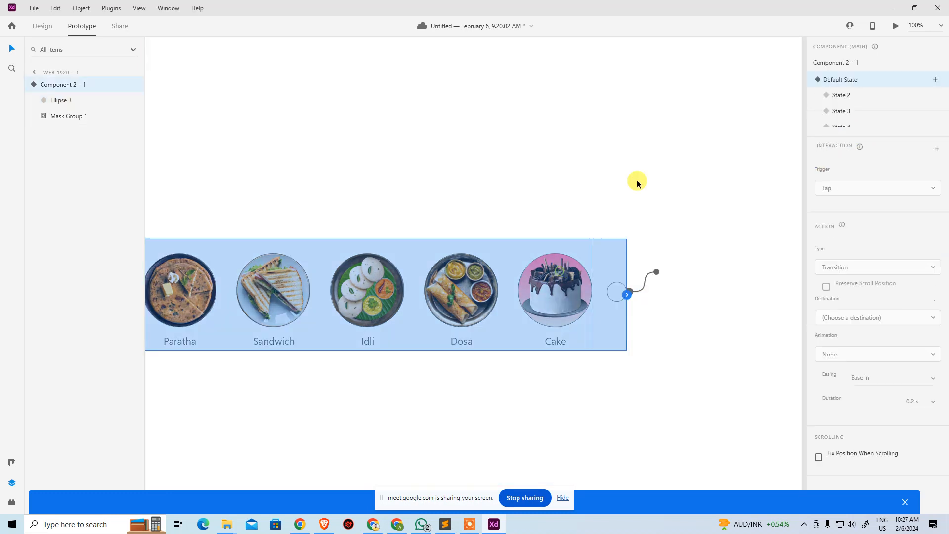
{"action": "left_click", "coordinate": [841, 96]}
{"action": "left_click", "coordinate": [643, 286]}
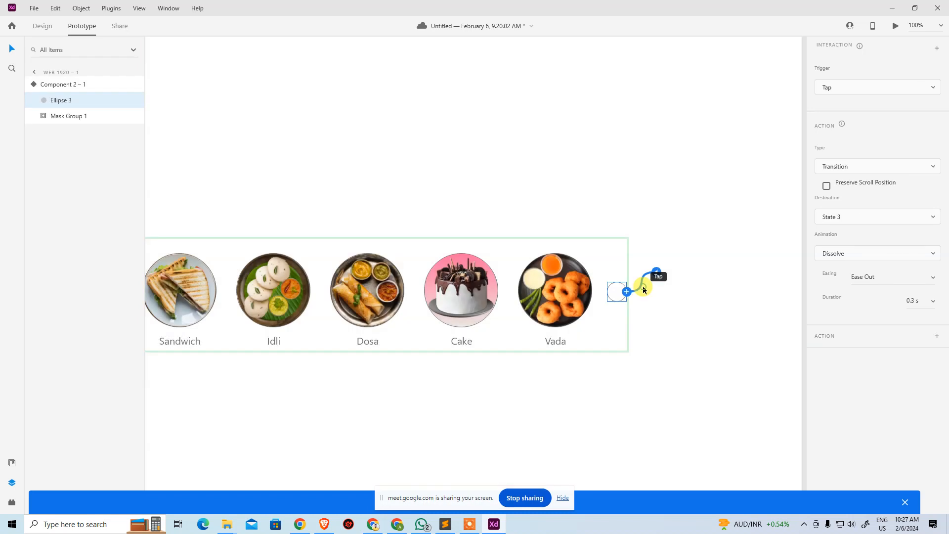
{"action": "left_click", "coordinate": [840, 166]}
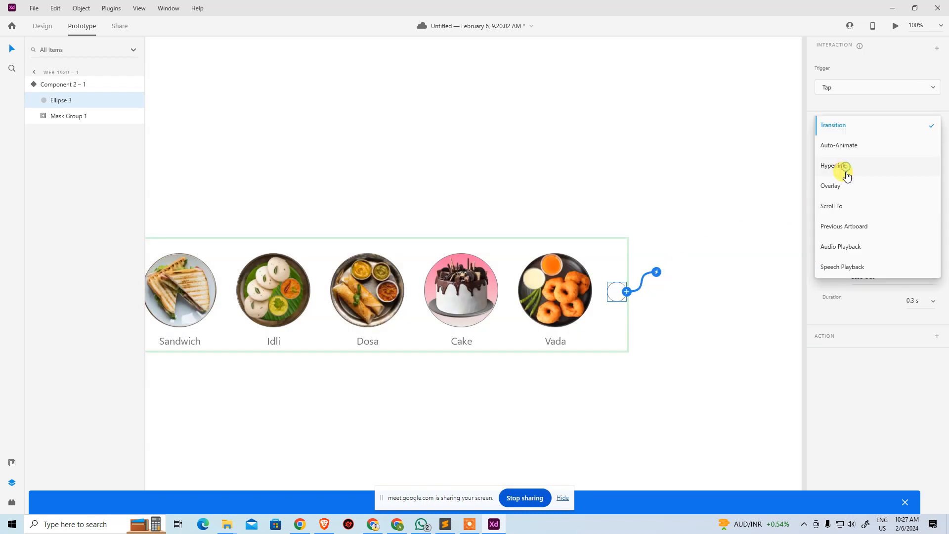
{"action": "left_click", "coordinate": [853, 143]}
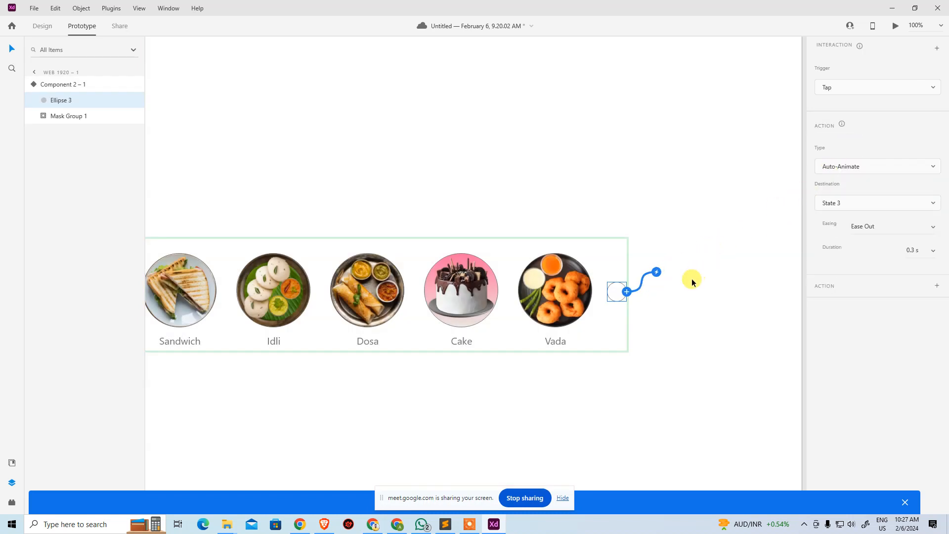
Return the dish component to its Default State and preview the prototype, advancing two dishes with the small circle before closing the preview.
{"action": "left_click", "coordinate": [682, 292]}
{"action": "left_click", "coordinate": [561, 295]}
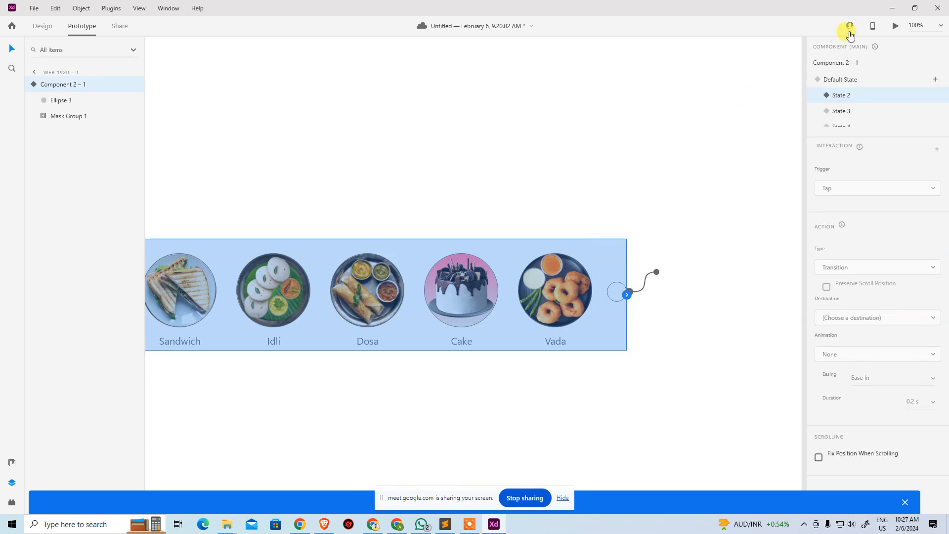
{"action": "left_click", "coordinate": [839, 80]}
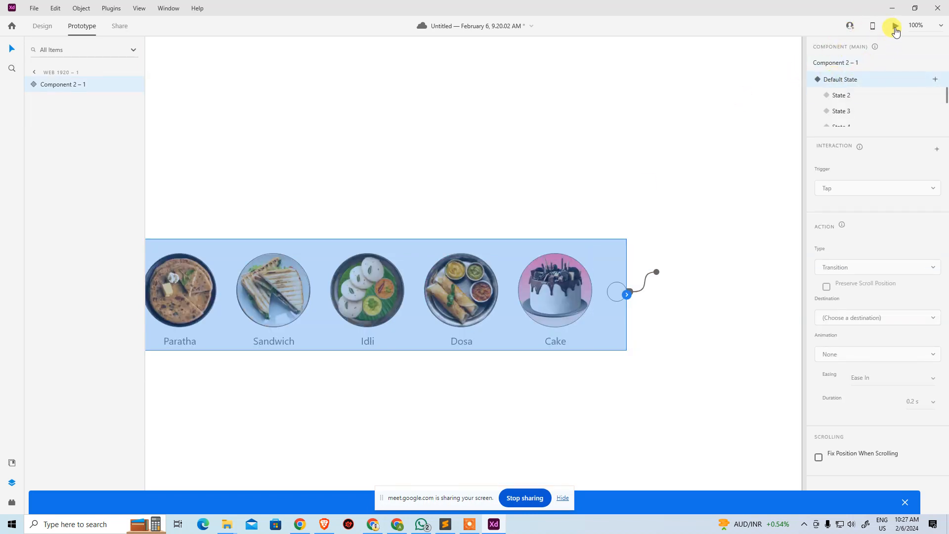
{"action": "key", "text": "ctrl+Return"}
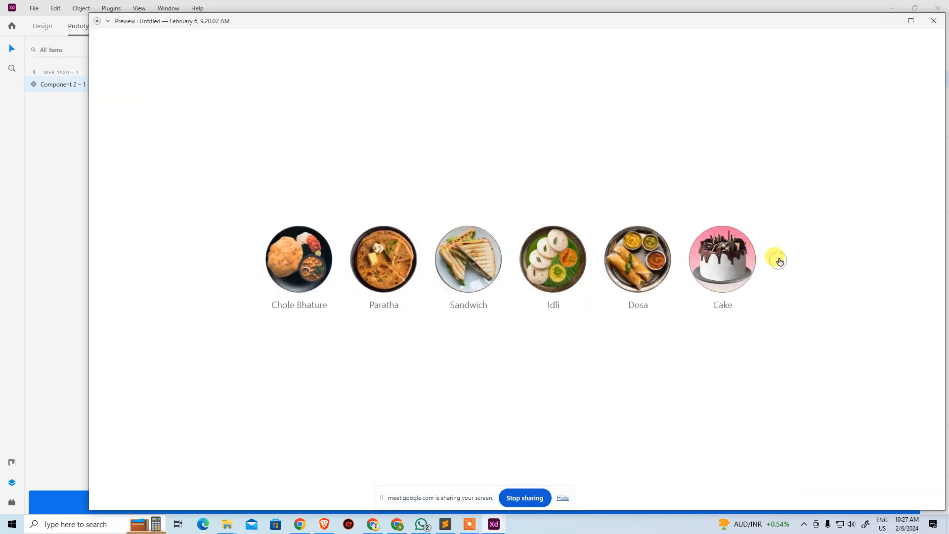
{"action": "left_click", "coordinate": [779, 261]}
{"action": "left_click", "coordinate": [779, 261]}
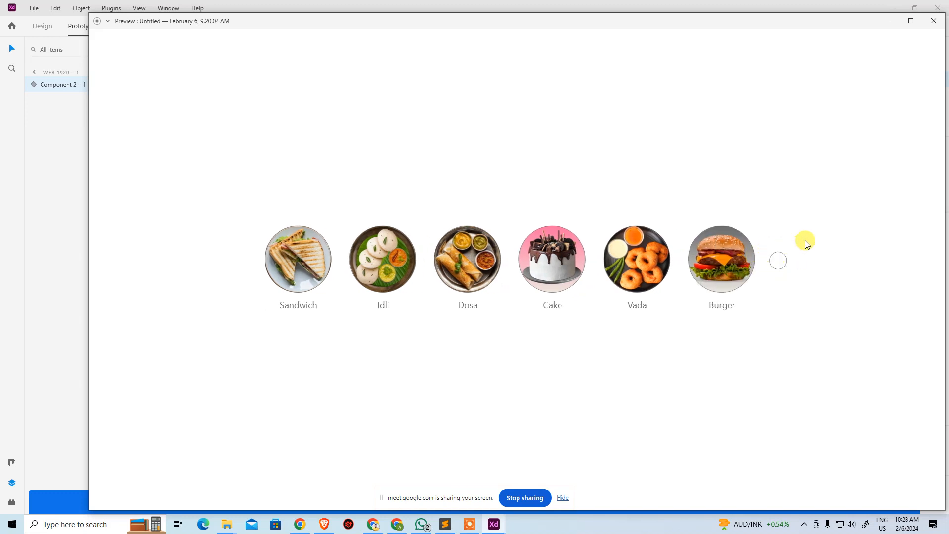
{"action": "left_click", "coordinate": [933, 22]}
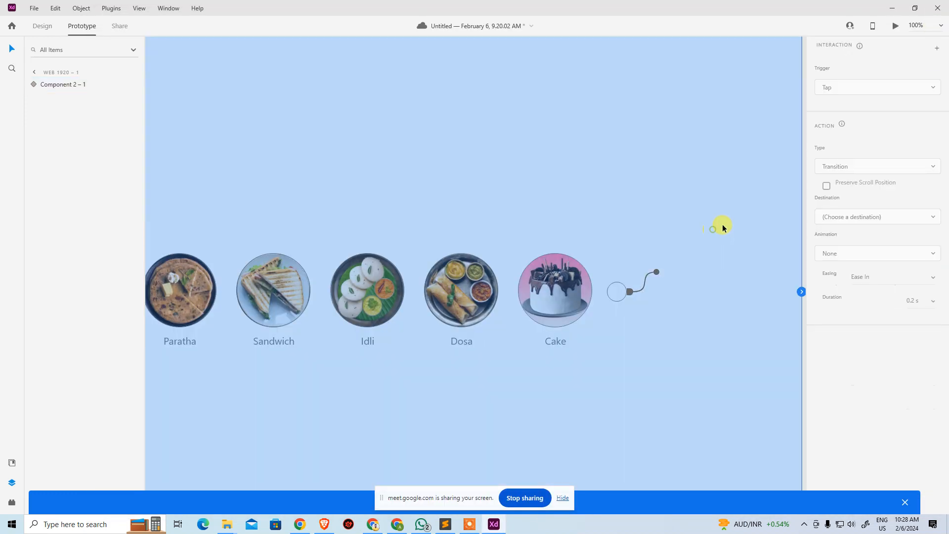
Switch the dish component to State 3 and give its small circle a Tap Auto-Animate interaction to State 4.
{"action": "left_click", "coordinate": [621, 278]}
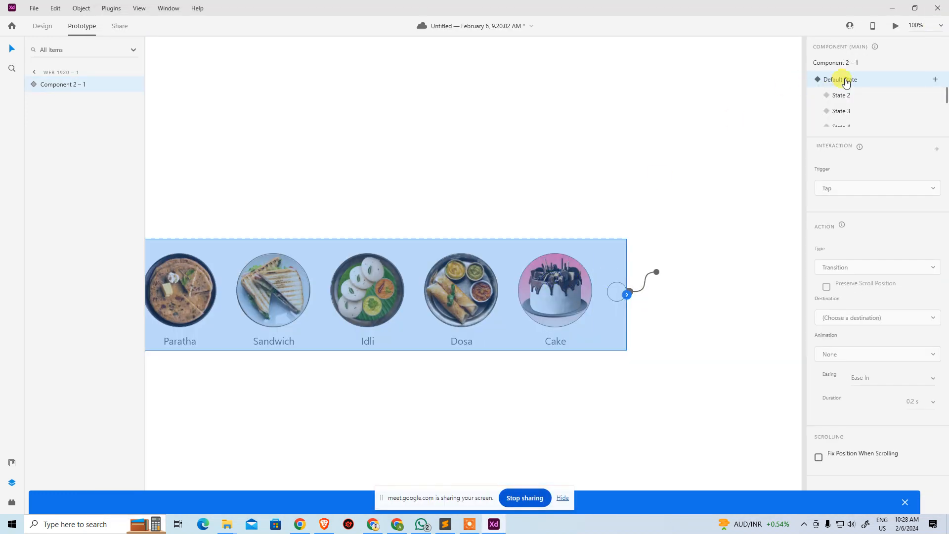
{"action": "left_click", "coordinate": [842, 95]}
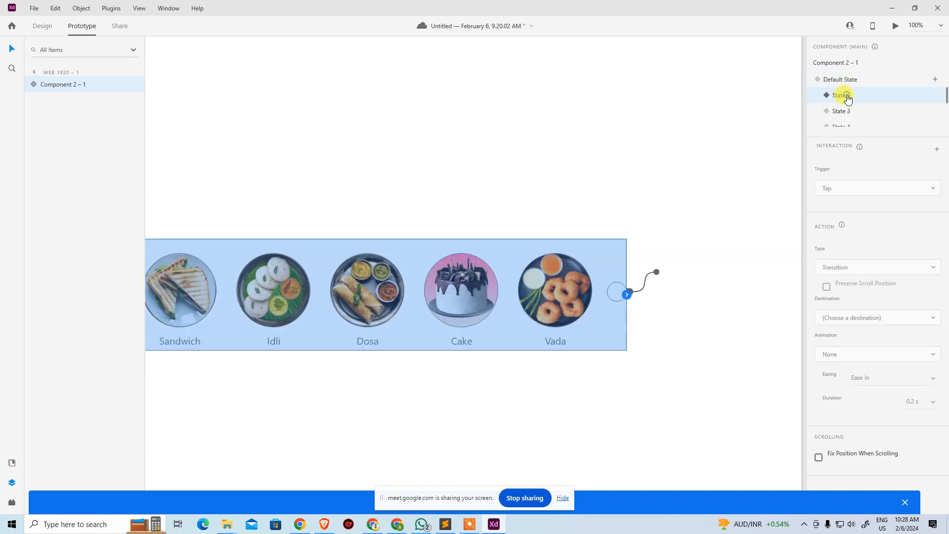
{"action": "left_click", "coordinate": [846, 111]}
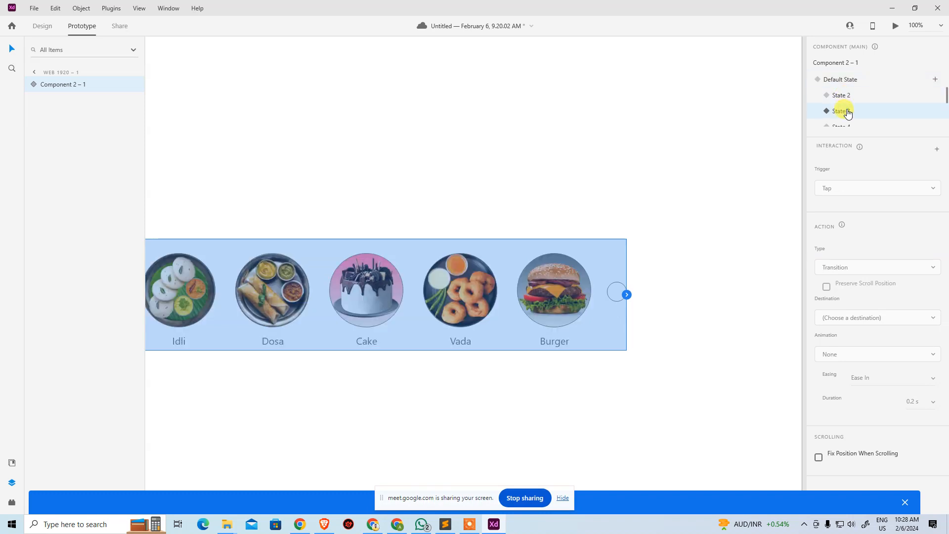
{"action": "double_click", "coordinate": [614, 294]}
{"action": "left_click", "coordinate": [627, 293]}
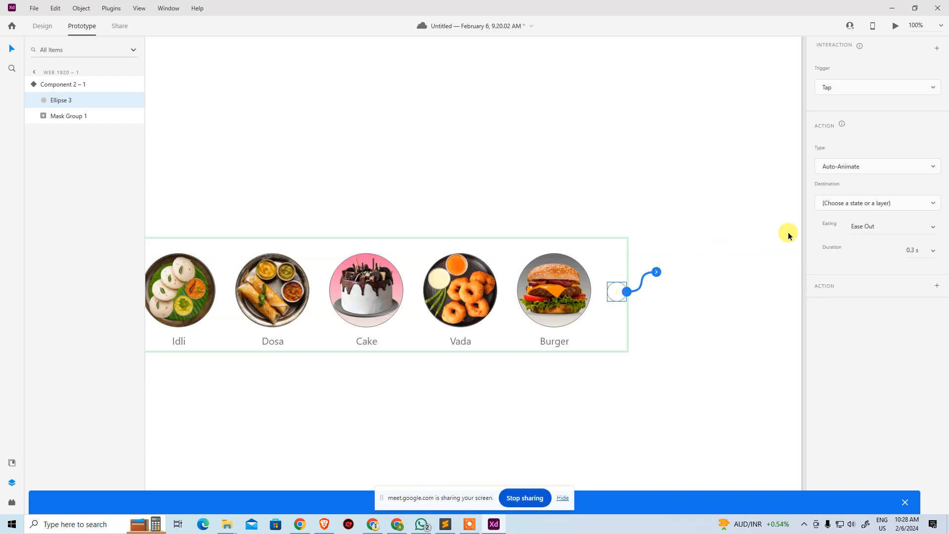
{"action": "left_click", "coordinate": [865, 204]}
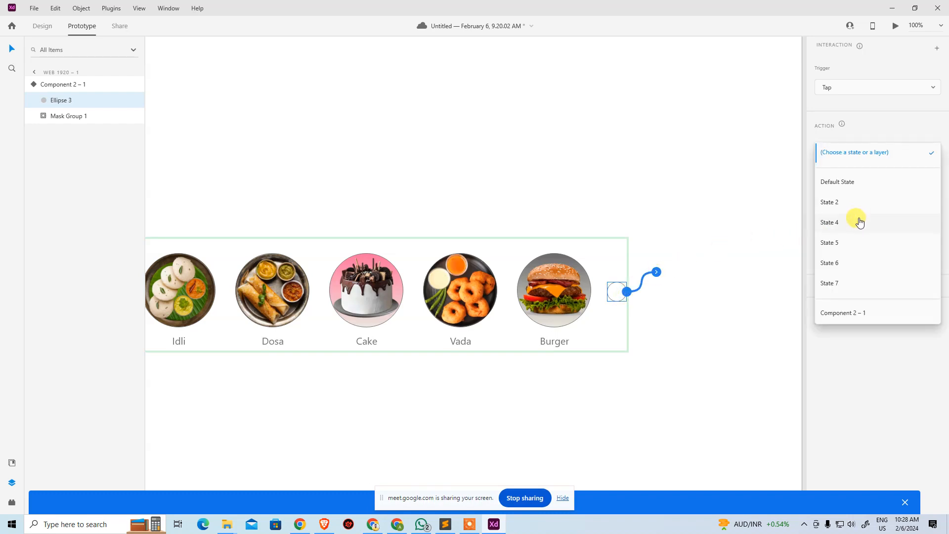
{"action": "left_click", "coordinate": [860, 222]}
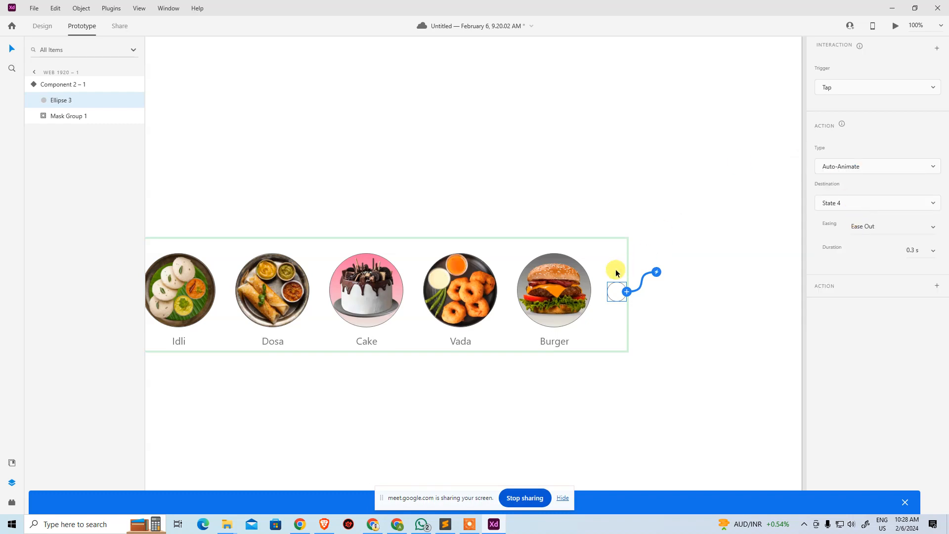
Switch the dish component to State 4 and give its small circle a Tap Auto-Animate interaction to State 5.
{"action": "left_click", "coordinate": [561, 274]}
{"action": "left_click", "coordinate": [621, 203]}
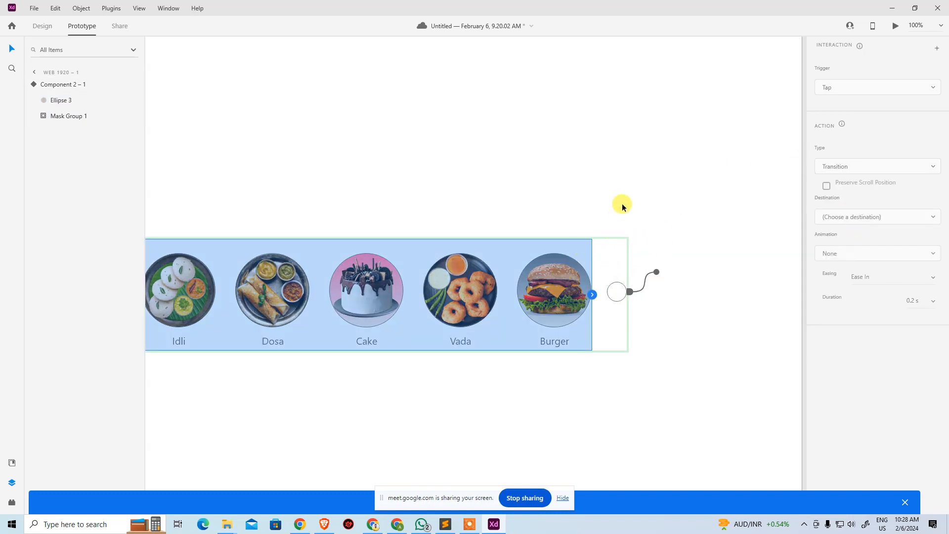
{"action": "left_click", "coordinate": [598, 255]}
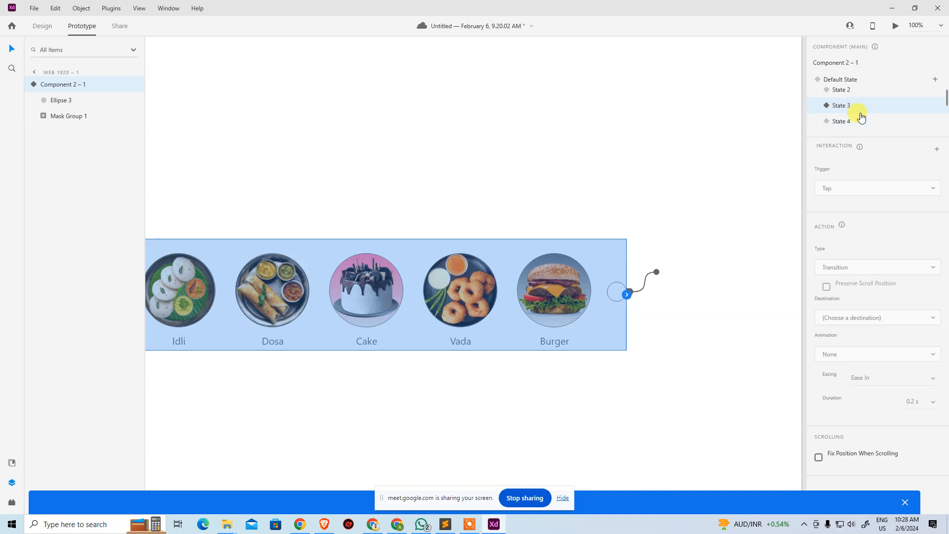
{"action": "left_click", "coordinate": [848, 122]}
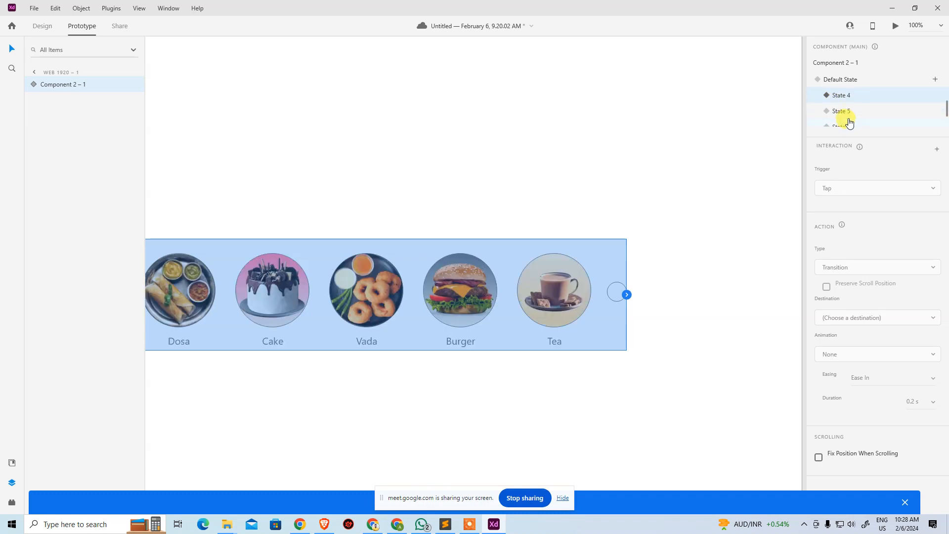
{"action": "double_click", "coordinate": [622, 292]}
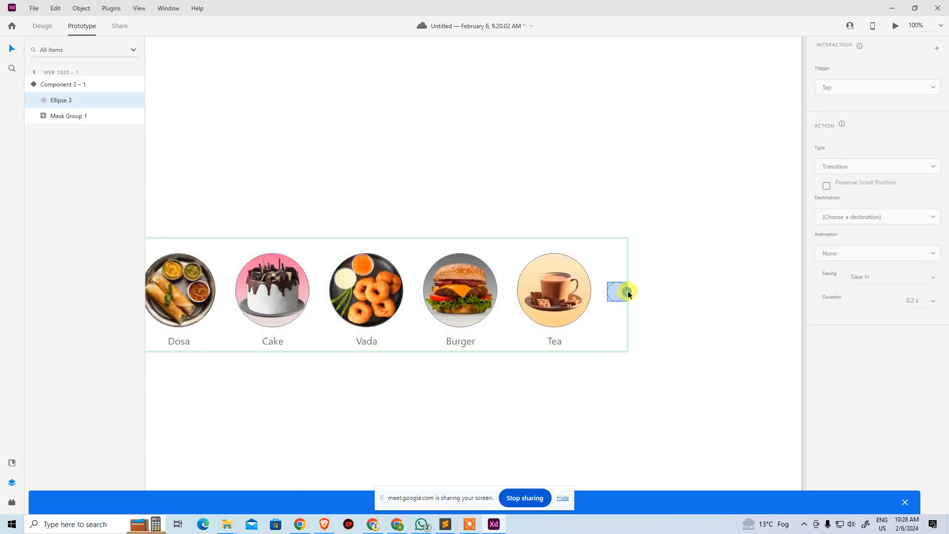
{"action": "left_click", "coordinate": [627, 292]}
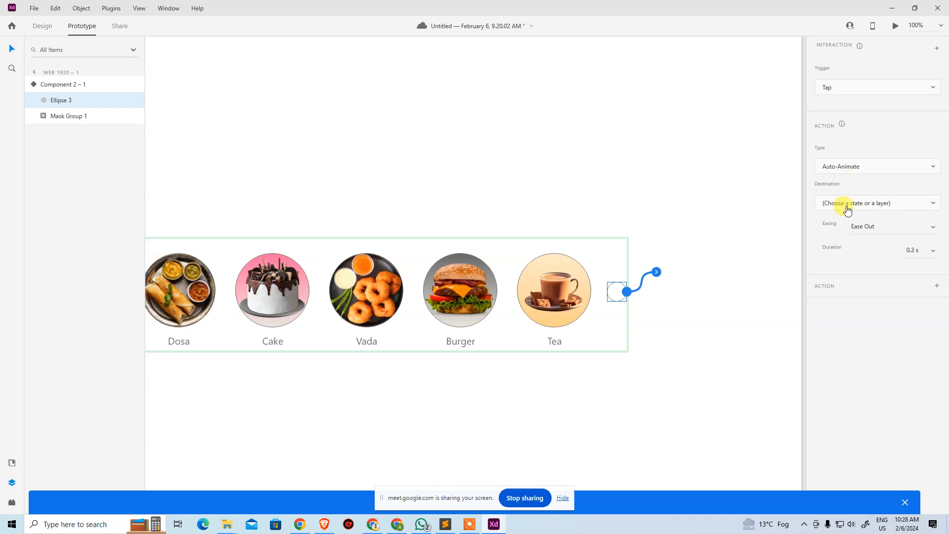
{"action": "left_click", "coordinate": [848, 209]}
{"action": "left_click", "coordinate": [843, 248]}
Switch the dish component to State 5 and give its small circle a Tap Auto-Animate interaction to State 6.
{"action": "key", "text": "Escape"}
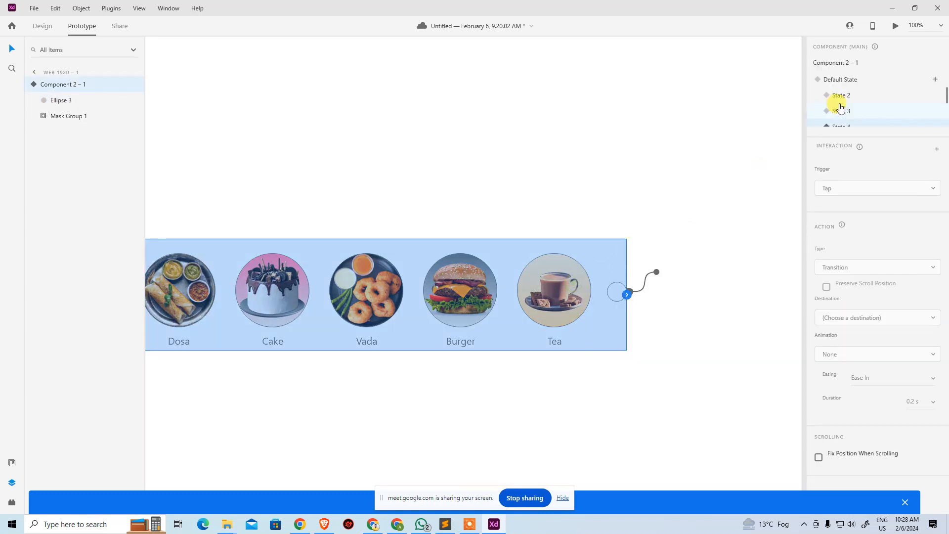
{"action": "scroll", "coordinate": [864, 117], "scroll_direction": "down", "scroll_amount": 2}
{"action": "left_click", "coordinate": [851, 120]}
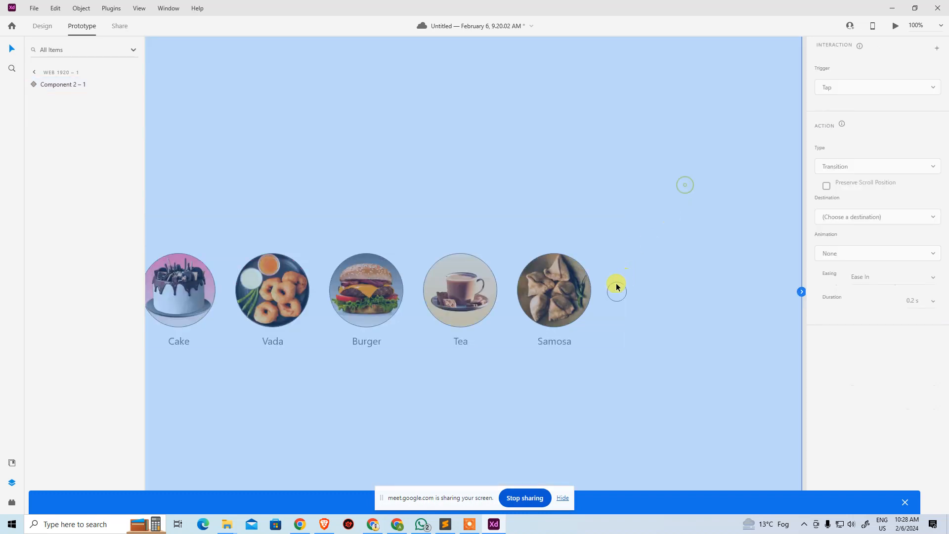
{"action": "double_click", "coordinate": [614, 286]}
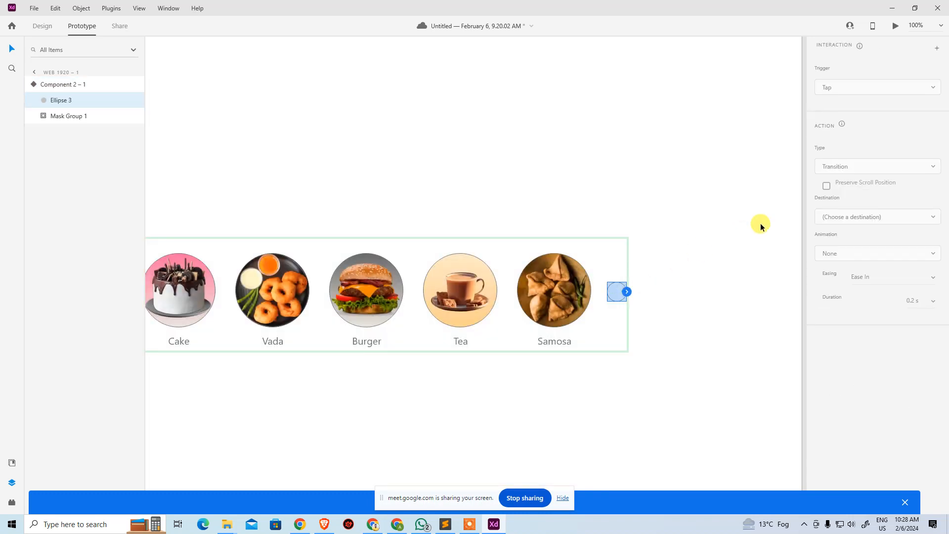
{"action": "left_click", "coordinate": [626, 291]}
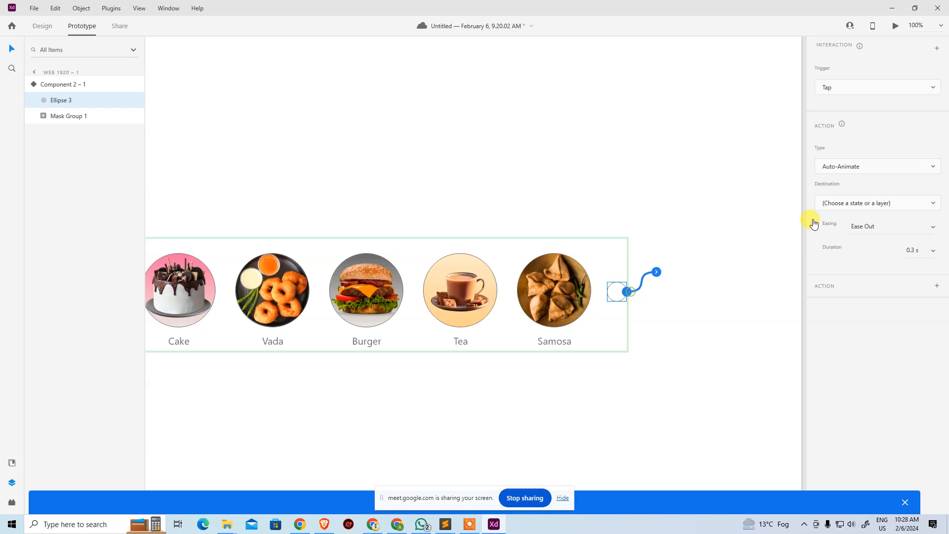
{"action": "left_click", "coordinate": [860, 207]}
{"action": "left_click", "coordinate": [848, 273]}
{"action": "left_click", "coordinate": [701, 238]}
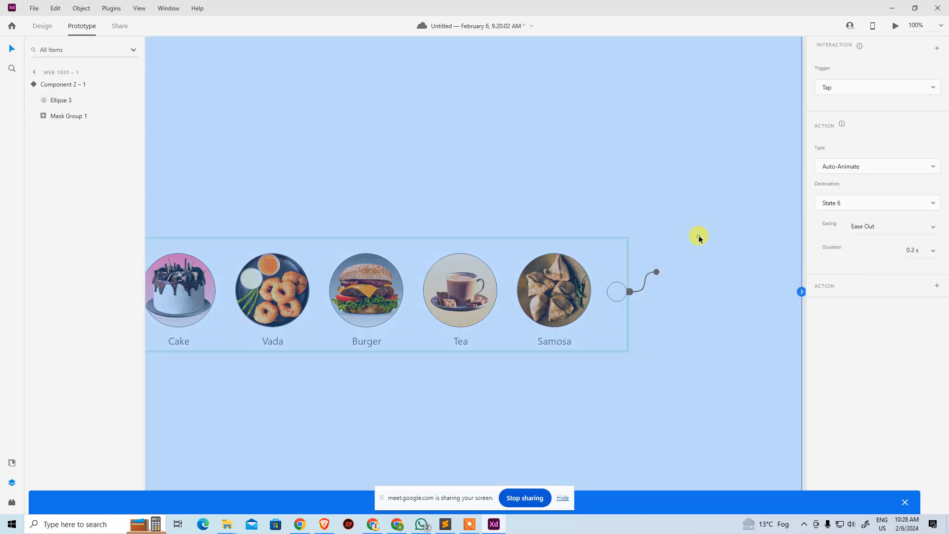
Switch the dish component to State 6.
{"action": "left_click", "coordinate": [580, 278]}
{"action": "double_click", "coordinate": [580, 278]}
{"action": "left_click", "coordinate": [685, 176]}
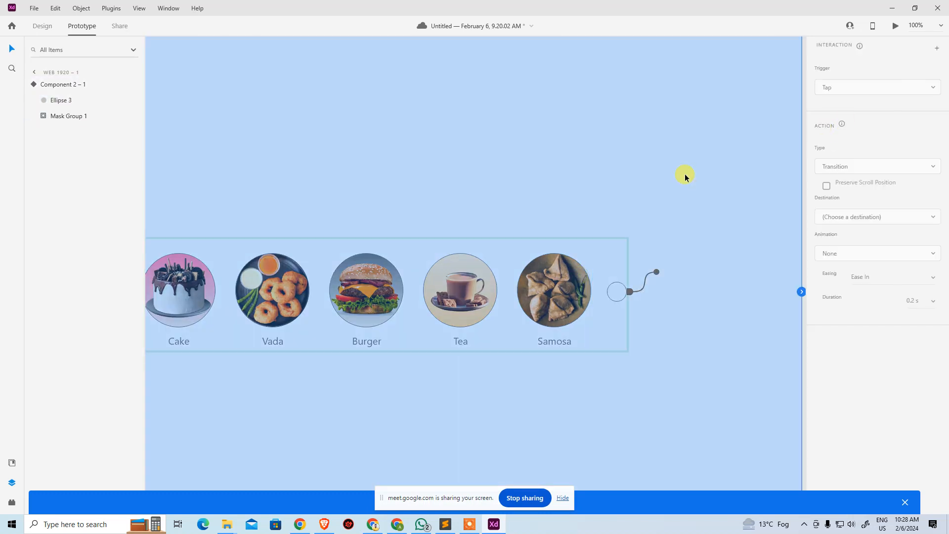
{"action": "left_click", "coordinate": [569, 261]}
{"action": "scroll", "coordinate": [862, 111], "scroll_direction": "down", "scroll_amount": 3}
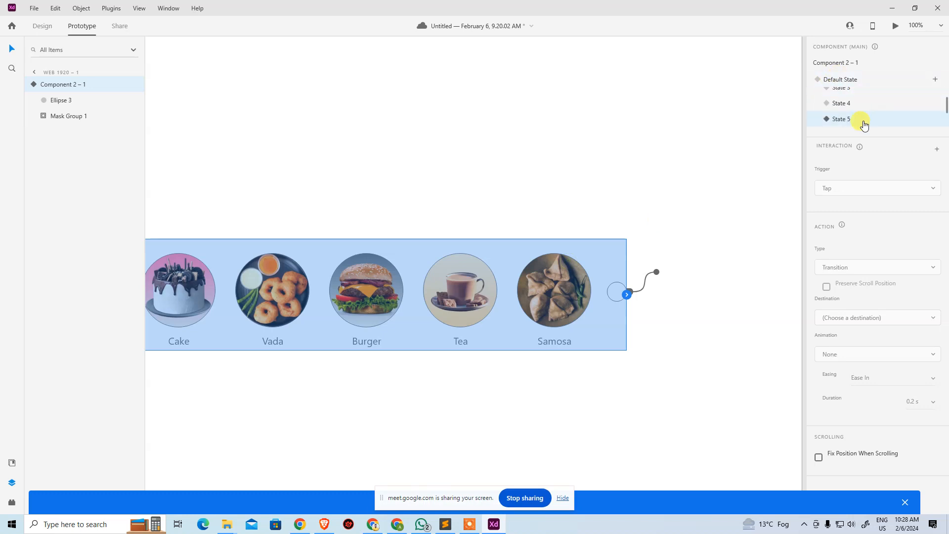
{"action": "left_click", "coordinate": [850, 118]}
{"action": "left_click", "coordinate": [672, 187]}
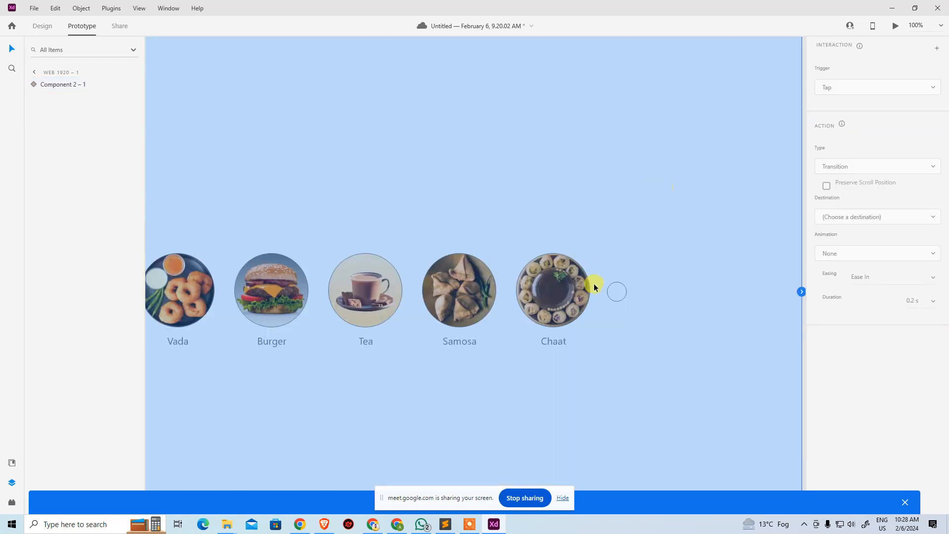
{"action": "left_click", "coordinate": [607, 286]}
{"action": "left_click_drag", "start_coordinate": [626, 297], "coordinate": [626, 294]}
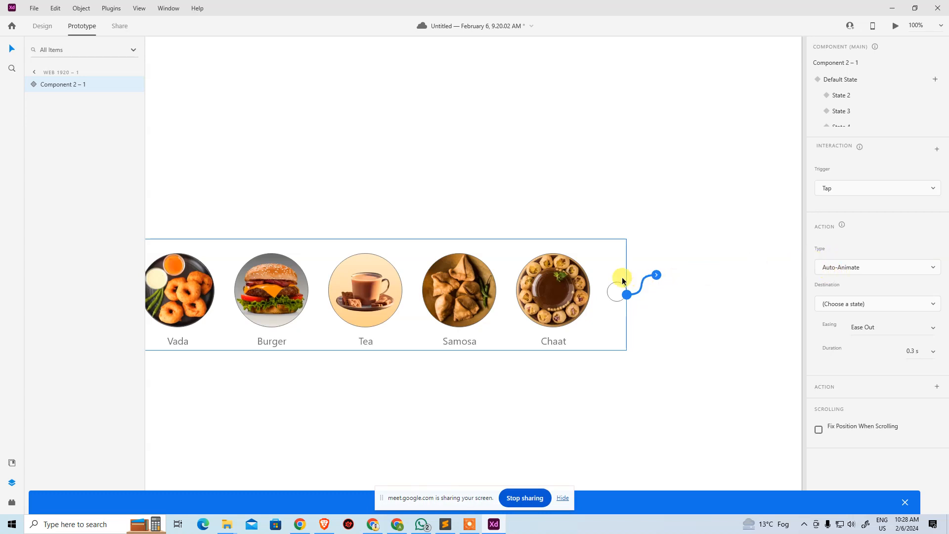
{"action": "key", "text": "ctrl+z"}
Give the small circle in State 6 a Tap Auto-Animate interaction to State 7.
{"action": "double_click", "coordinate": [613, 292]}
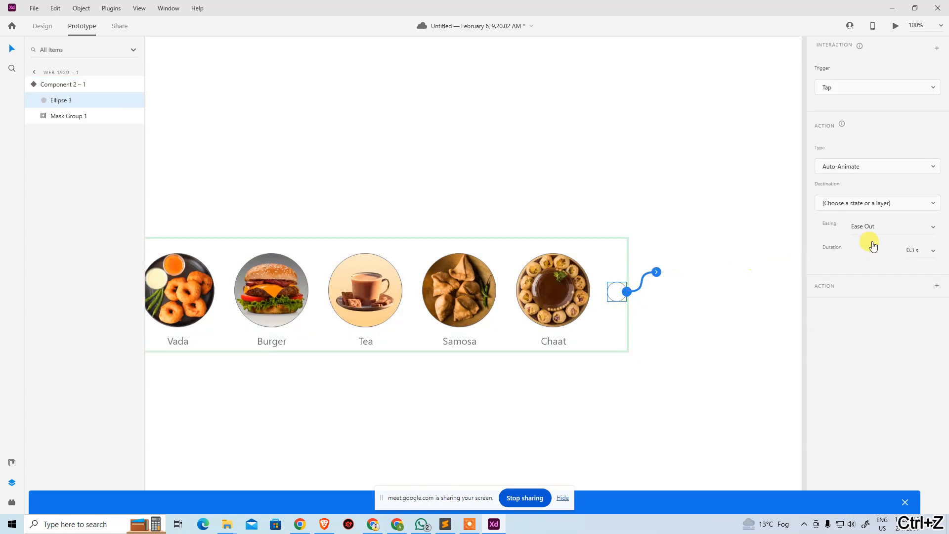
{"action": "left_click", "coordinate": [883, 206]}
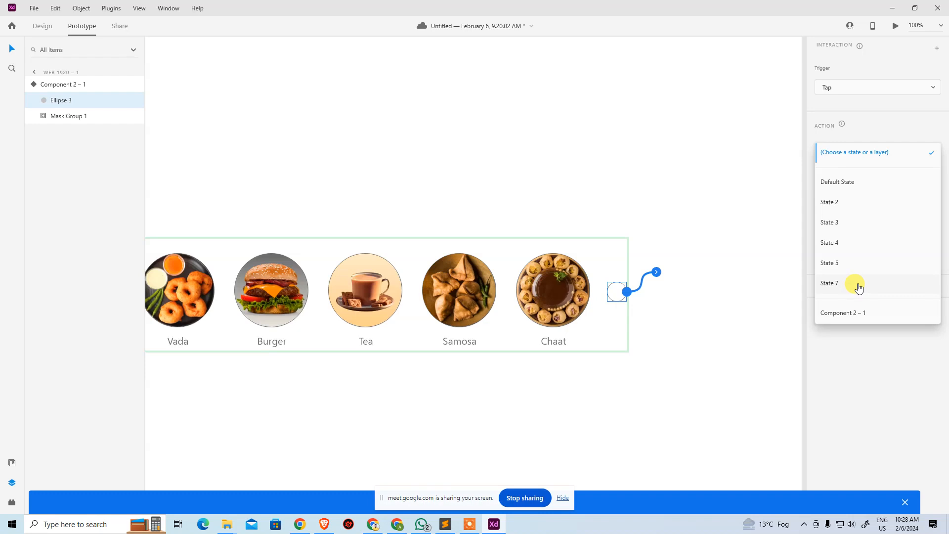
{"action": "left_click", "coordinate": [858, 288]}
{"action": "left_click", "coordinate": [621, 213]}
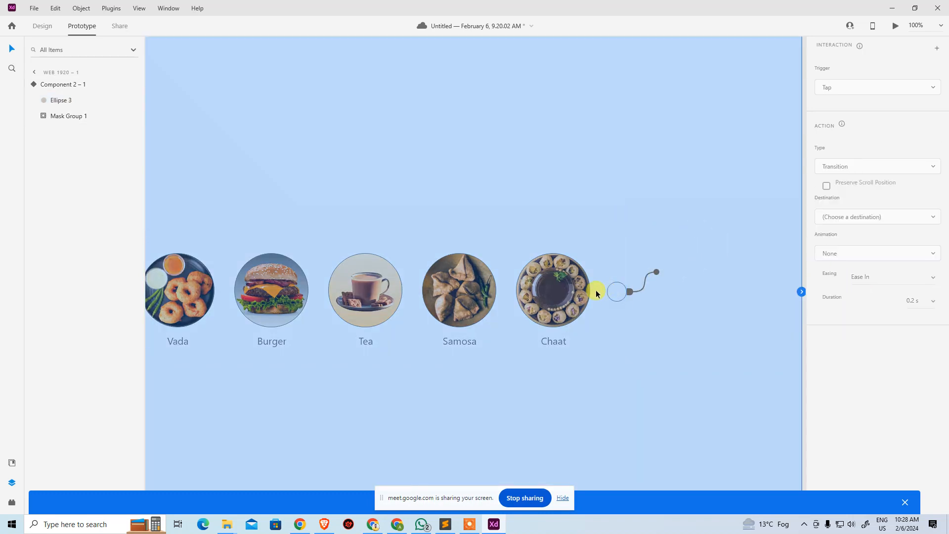
Switch the dish component to State 7 to view its dishes.
{"action": "left_click", "coordinate": [578, 285]}
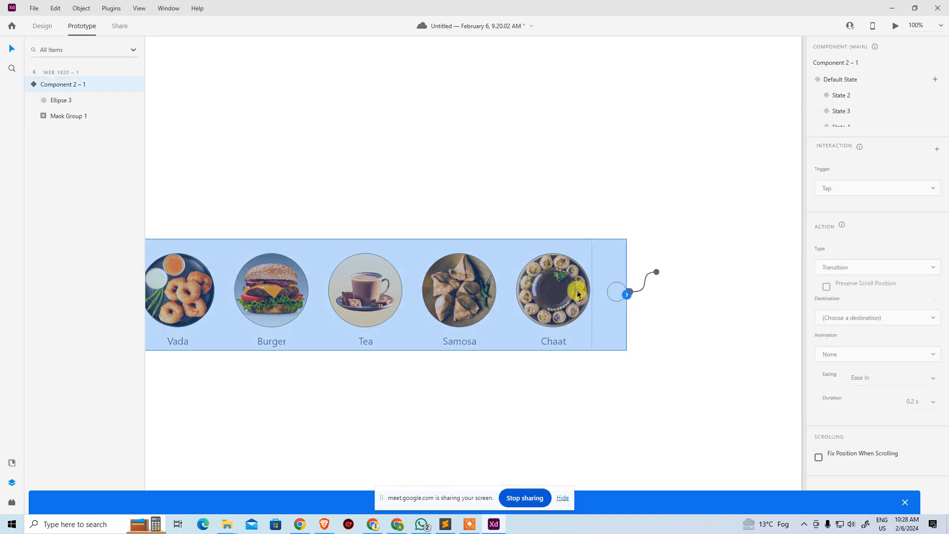
{"action": "scroll", "coordinate": [868, 114], "scroll_direction": "down", "scroll_amount": 2}
{"action": "left_click", "coordinate": [869, 123]}
{"action": "scroll", "coordinate": [853, 121], "scroll_direction": "down", "scroll_amount": 1}
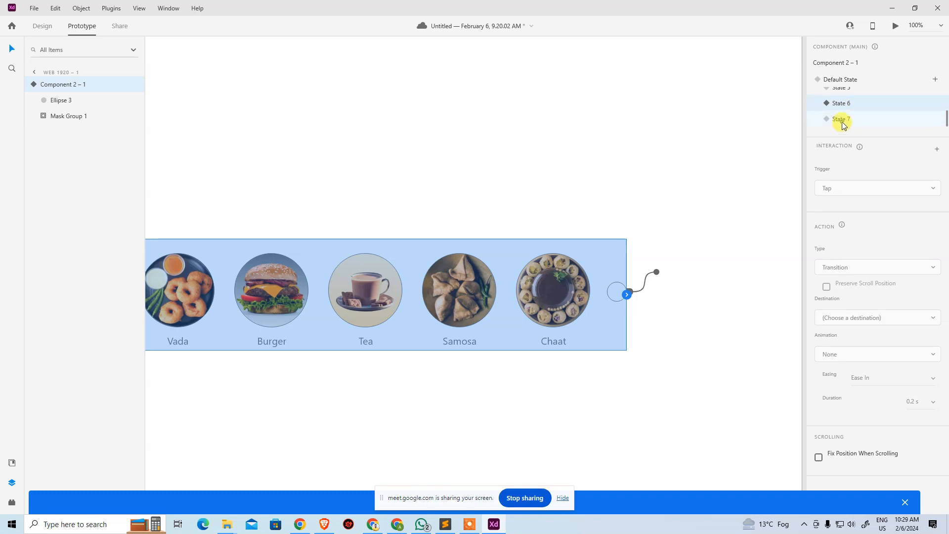
{"action": "left_click", "coordinate": [843, 120]}
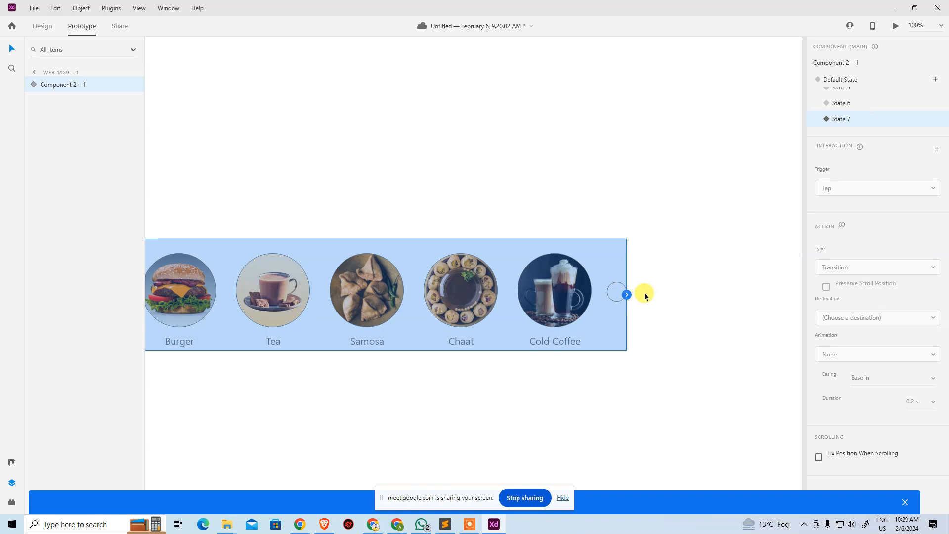
Return the dish component to its Default State and preview the prototype, advancing six dishes with the small circle.
{"action": "scroll", "coordinate": [886, 99], "scroll_direction": "up", "scroll_amount": 3}
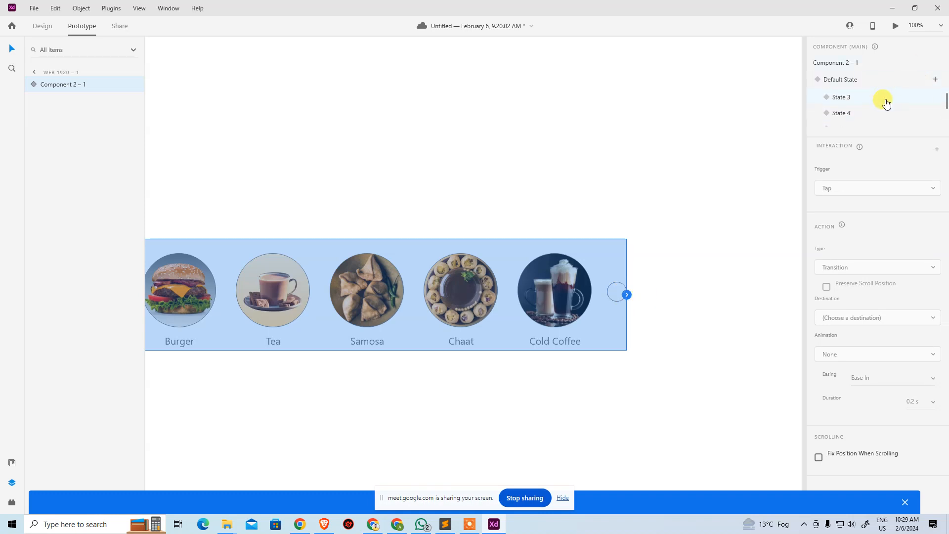
{"action": "left_click", "coordinate": [860, 83]}
{"action": "key", "text": "ctrl+Return"}
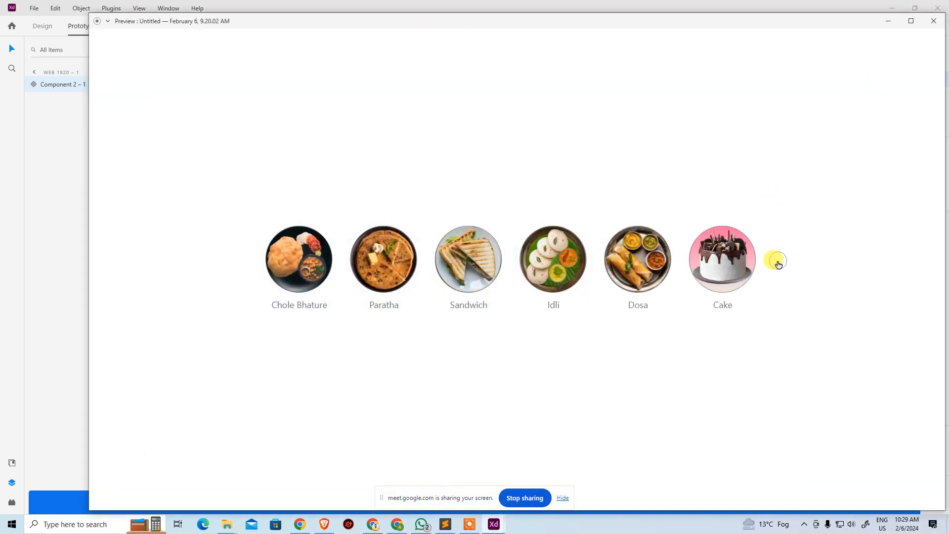
{"action": "left_click", "coordinate": [778, 264]}
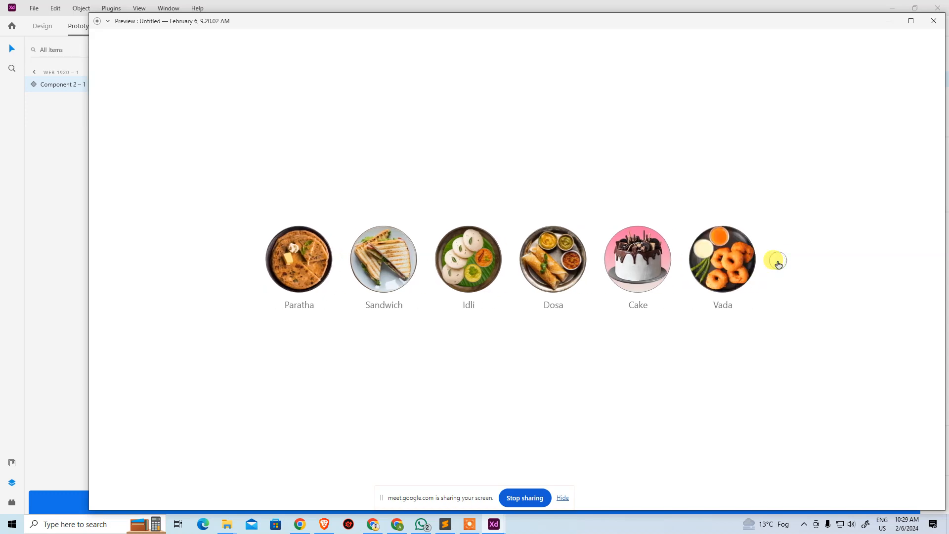
{"action": "left_click", "coordinate": [779, 263]}
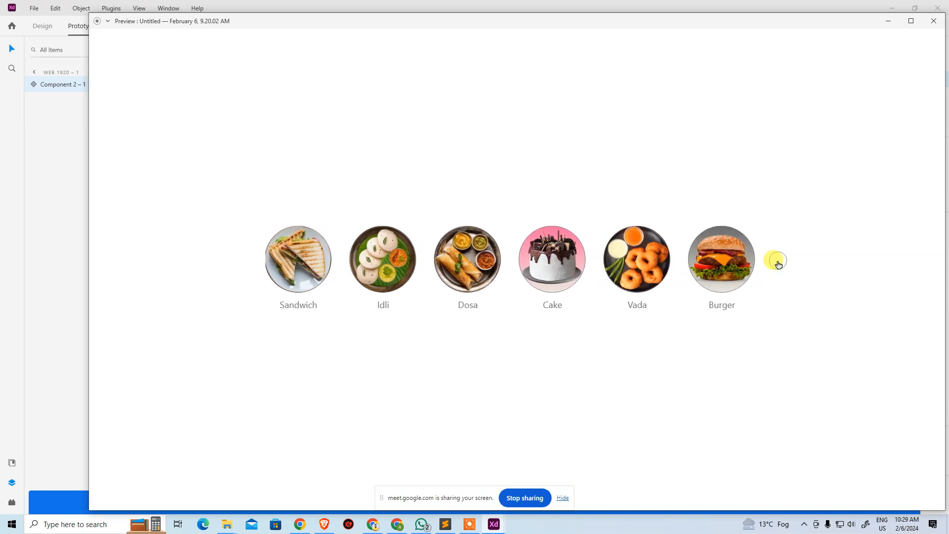
{"action": "left_click", "coordinate": [778, 263]}
{"action": "left_click", "coordinate": [778, 264]}
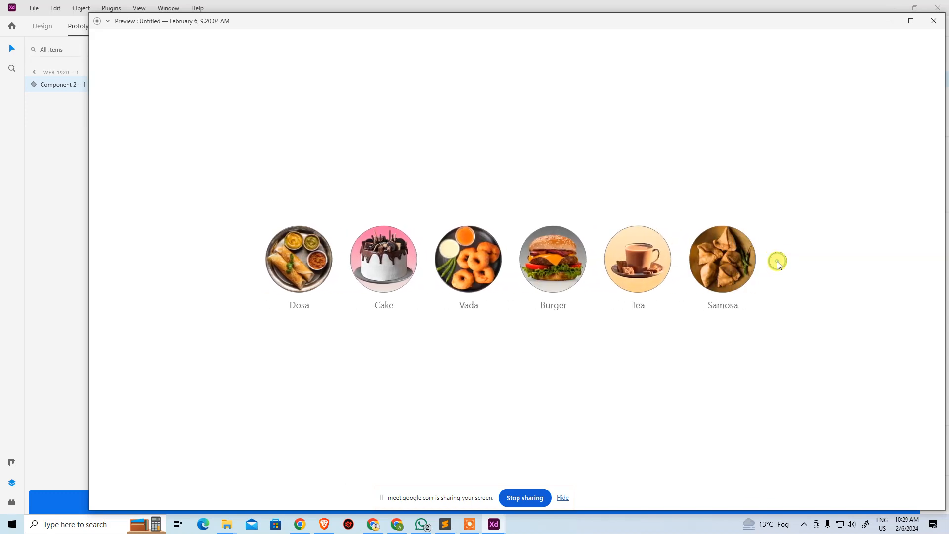
{"action": "left_click", "coordinate": [779, 264]}
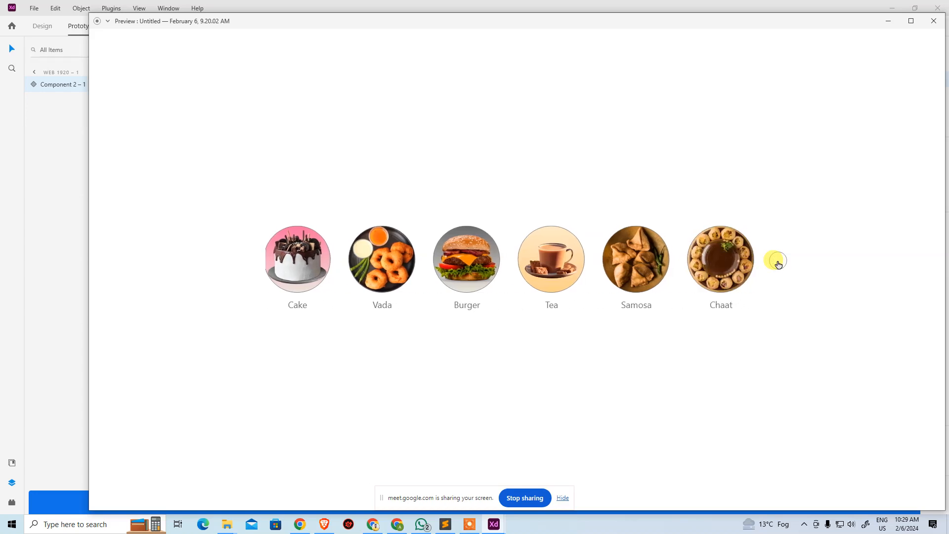
{"action": "left_click", "coordinate": [779, 264]}
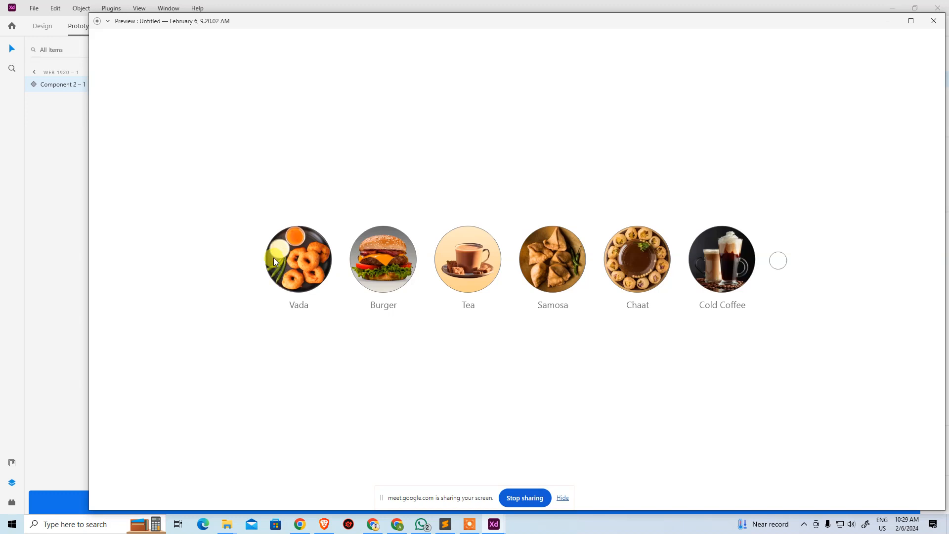
Switch to the Zomato page in Chrome and examine how its "Inspiration for your first order" carousel moves back and forward.
{"action": "left_click", "coordinate": [396, 527]}
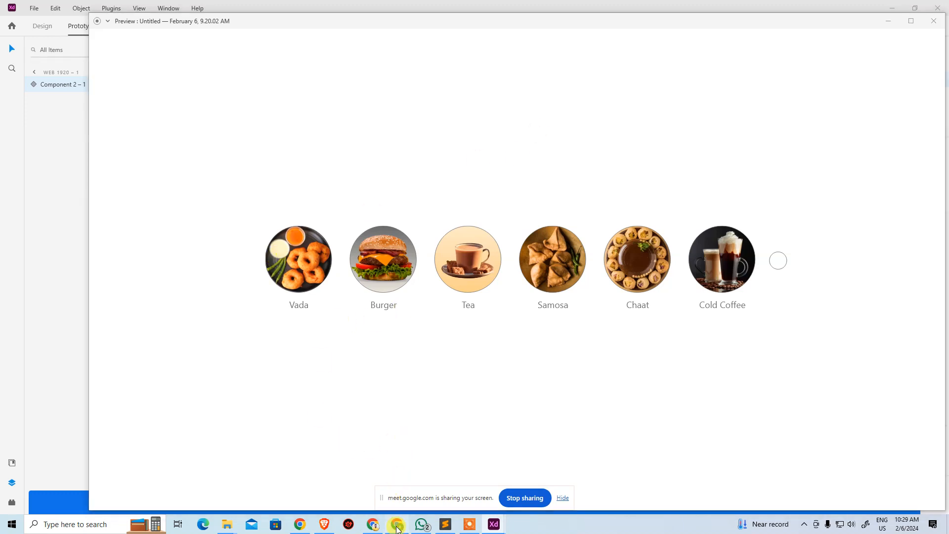
{"action": "left_click", "coordinate": [201, 282]}
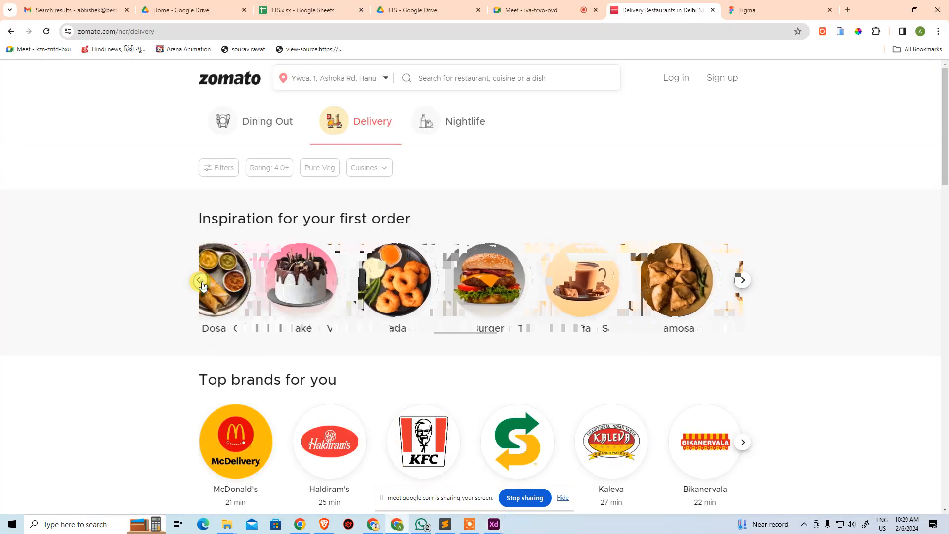
{"action": "left_click", "coordinate": [200, 281]}
{"action": "left_click", "coordinate": [199, 282]}
{"action": "left_click", "coordinate": [200, 281]}
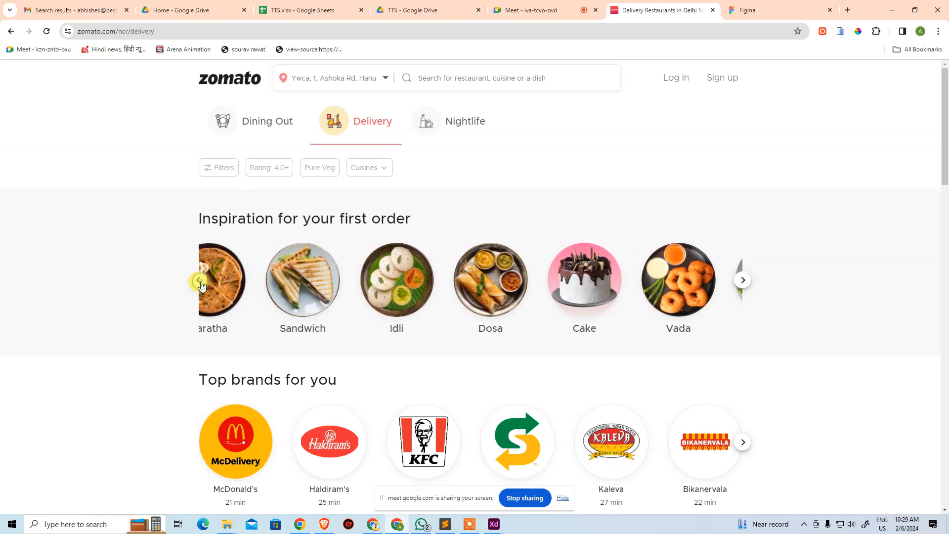
{"action": "left_click", "coordinate": [200, 282]}
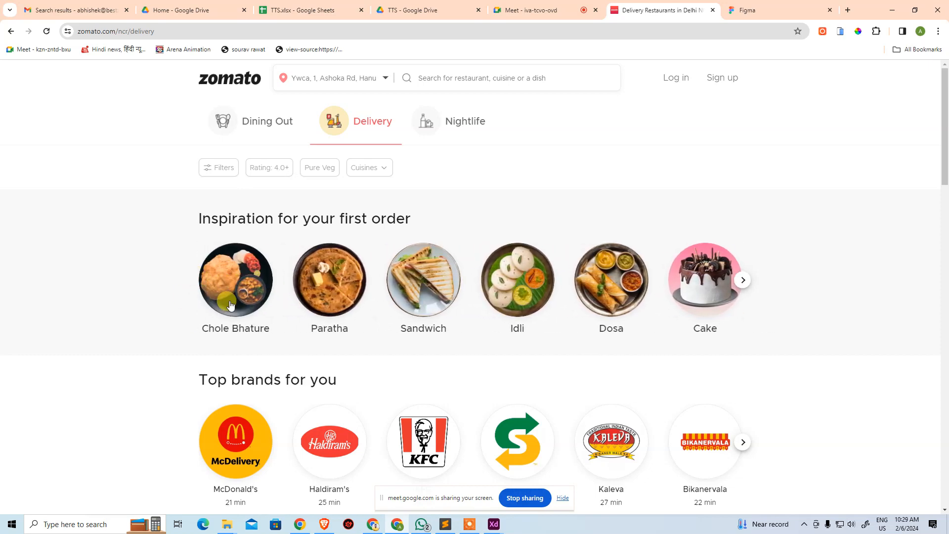
{"action": "left_click", "coordinate": [741, 283]}
Close the prototype preview and switch back to the Adobe XD document.
{"action": "key", "text": "alt+Tab"}
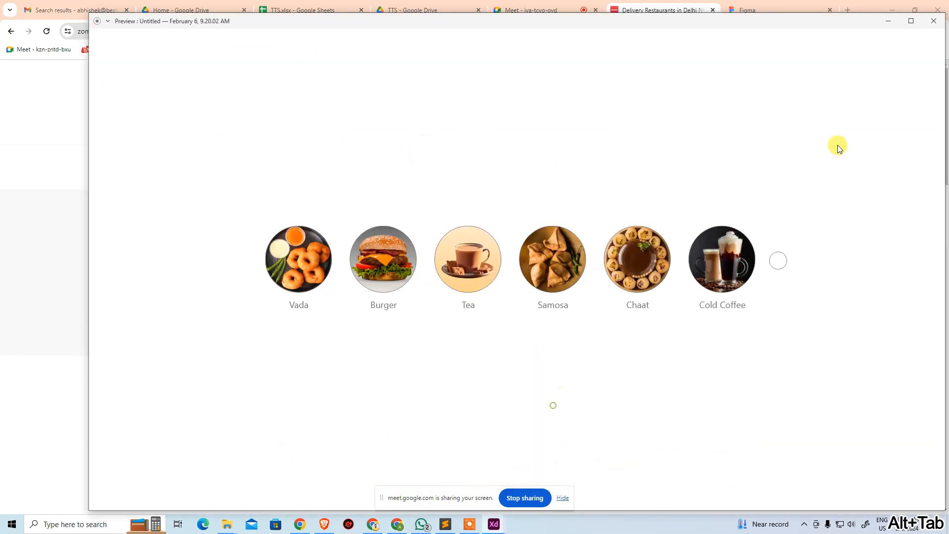
{"action": "left_click", "coordinate": [933, 22]}
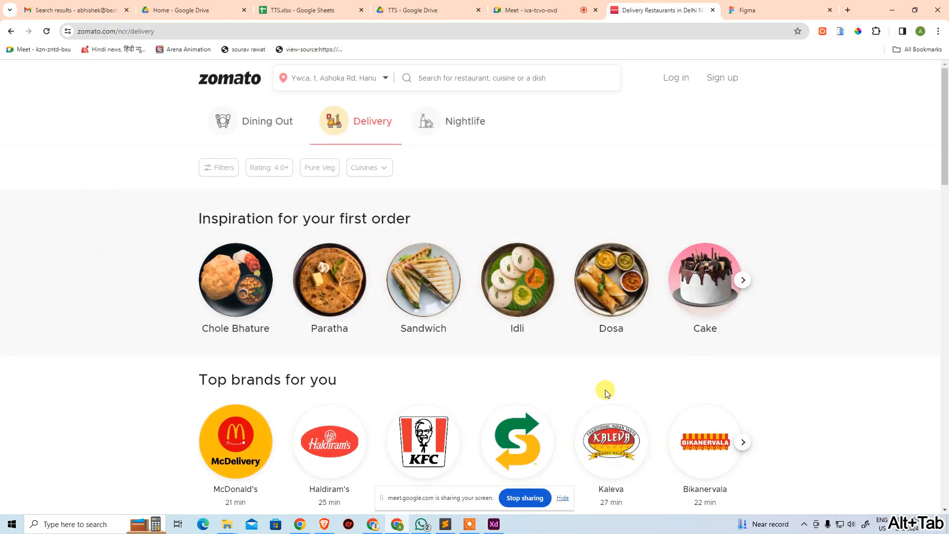
{"action": "left_click", "coordinate": [494, 524]}
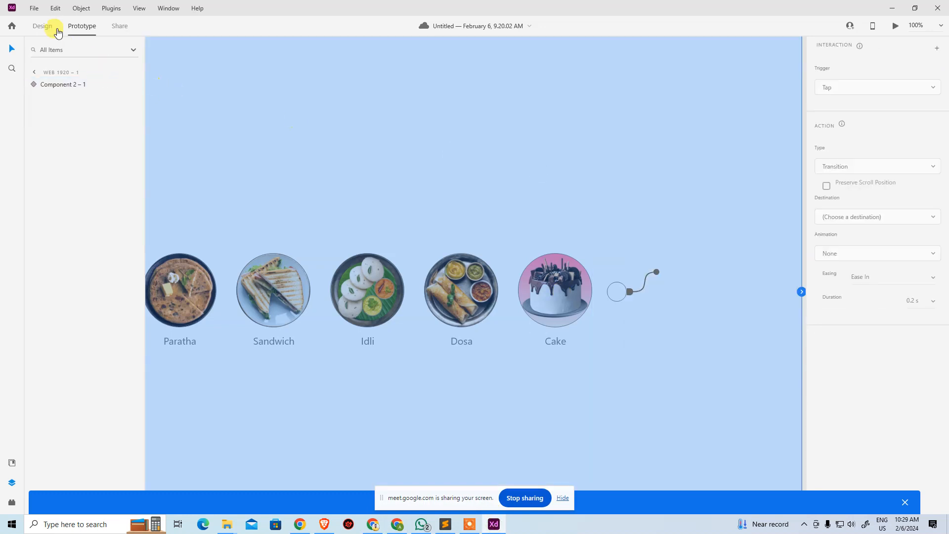
Return to design mode and switch the dish component to State 7.
{"action": "left_click", "coordinate": [50, 26]}
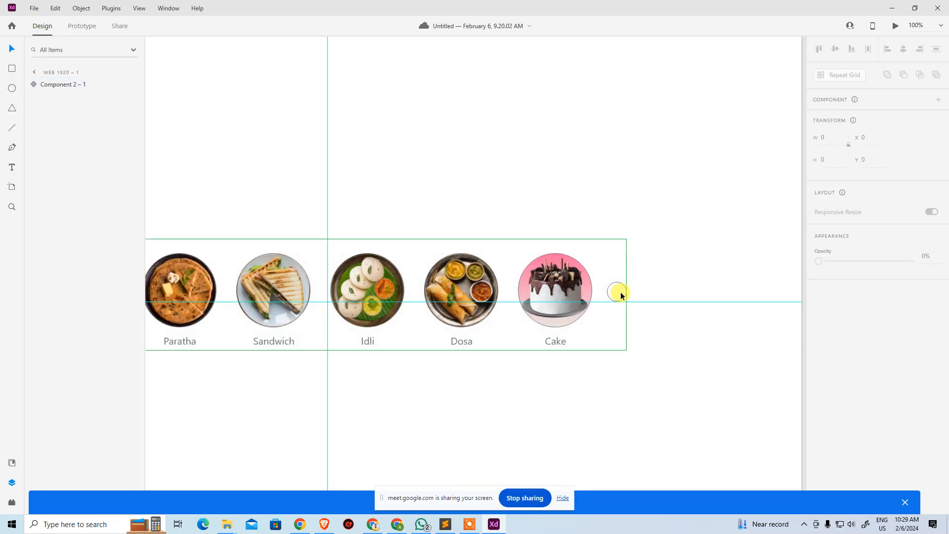
{"action": "left_click", "coordinate": [554, 277]}
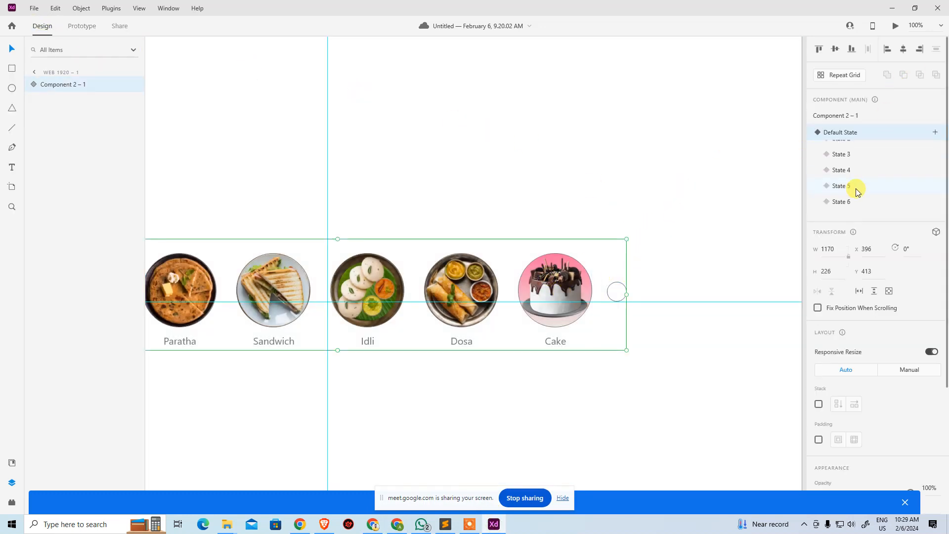
{"action": "scroll", "coordinate": [843, 198], "scroll_direction": "down", "scroll_amount": 1}
{"action": "left_click", "coordinate": [843, 203]}
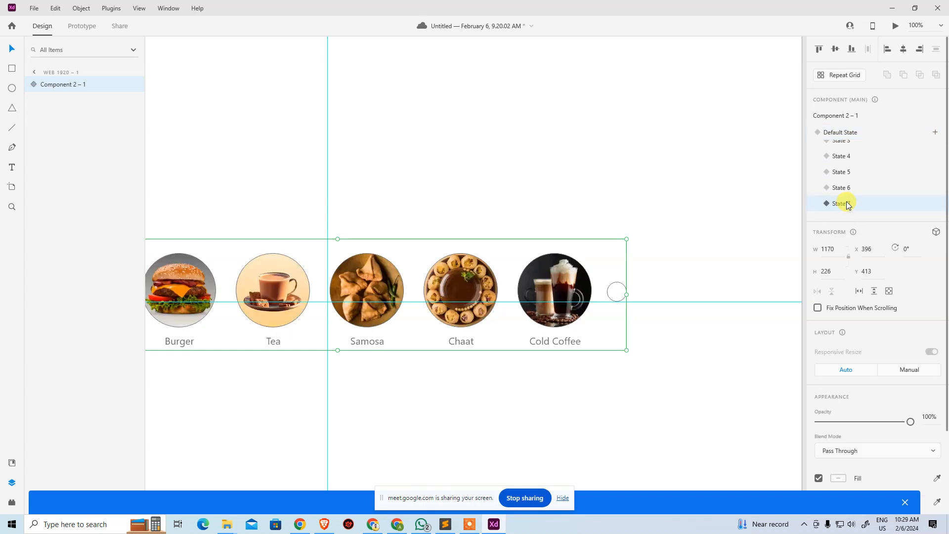
Duplicate State 7's small circle, place the copy before the Vada dish at X 336, and delete the original beside Cold Coffee.
{"action": "left_click", "coordinate": [712, 250]}
{"action": "double_click", "coordinate": [614, 297]}
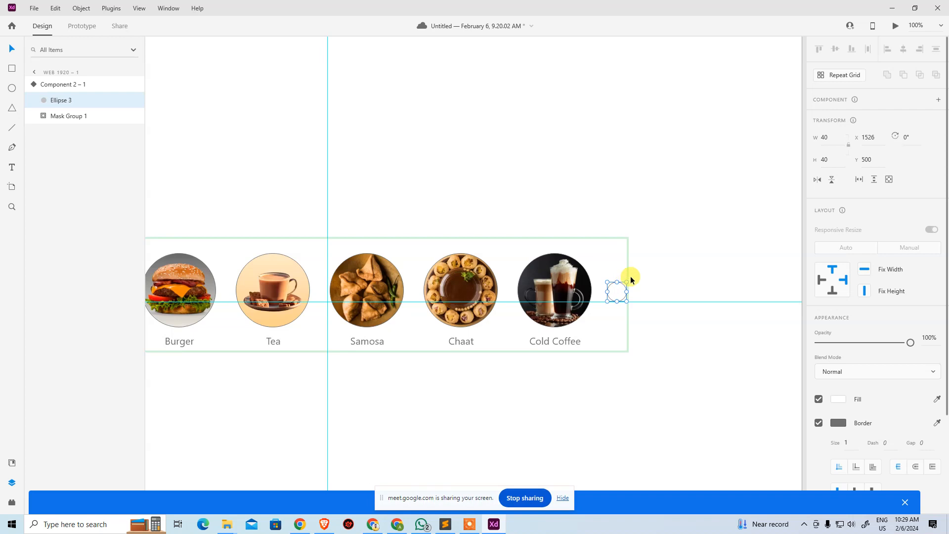
{"action": "key", "text": "ctrl+c"}
{"action": "left_click_drag", "start_coordinate": [432, 283], "coordinate": [664, 284]}
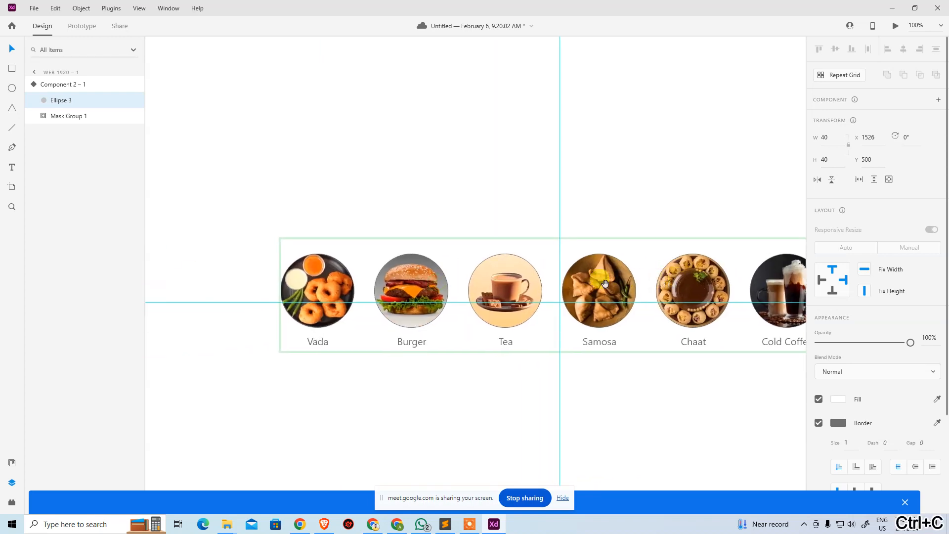
{"action": "scroll", "coordinate": [555, 292], "scroll_direction": "right", "scroll_amount": 3}
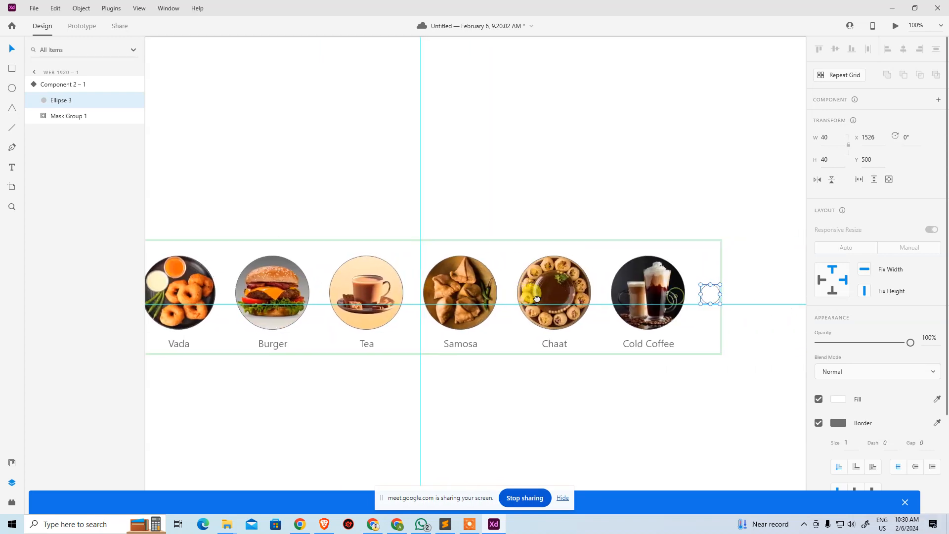
{"action": "key", "text": "ctrl+v"}
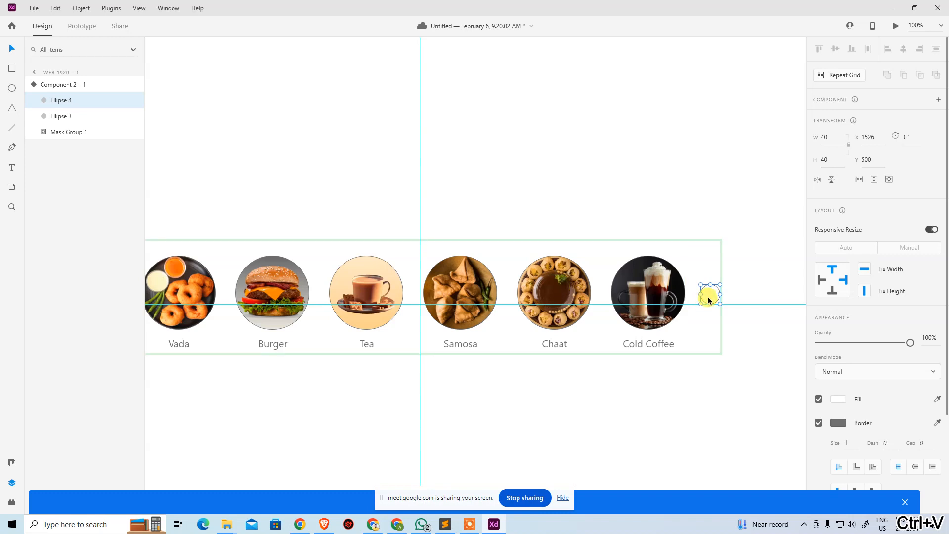
{"action": "left_click_drag", "start_coordinate": [710, 296], "coordinate": [366, 301]}
{"action": "left_click_drag", "start_coordinate": [610, 291], "coordinate": [517, 293]}
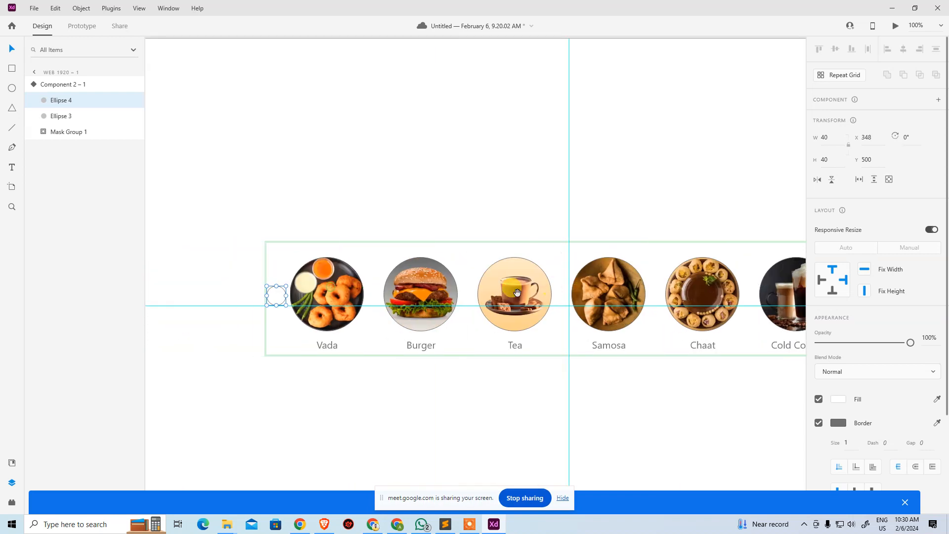
{"action": "left_click_drag", "start_coordinate": [275, 296], "coordinate": [654, 310]}
{"action": "key", "text": "Delete"}
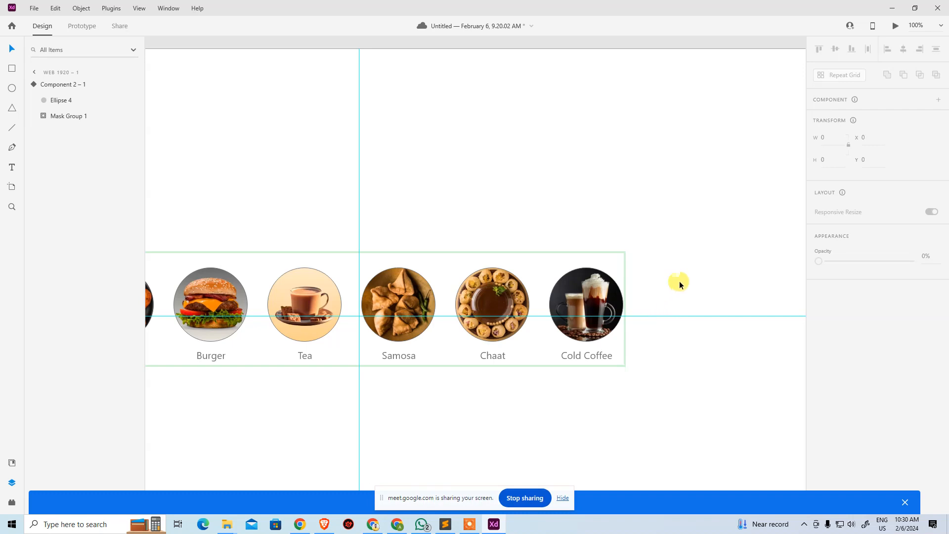
Go through the dish component's states up to State 7, comparing the small circle after the last dish.
{"action": "left_click", "coordinate": [617, 286]}
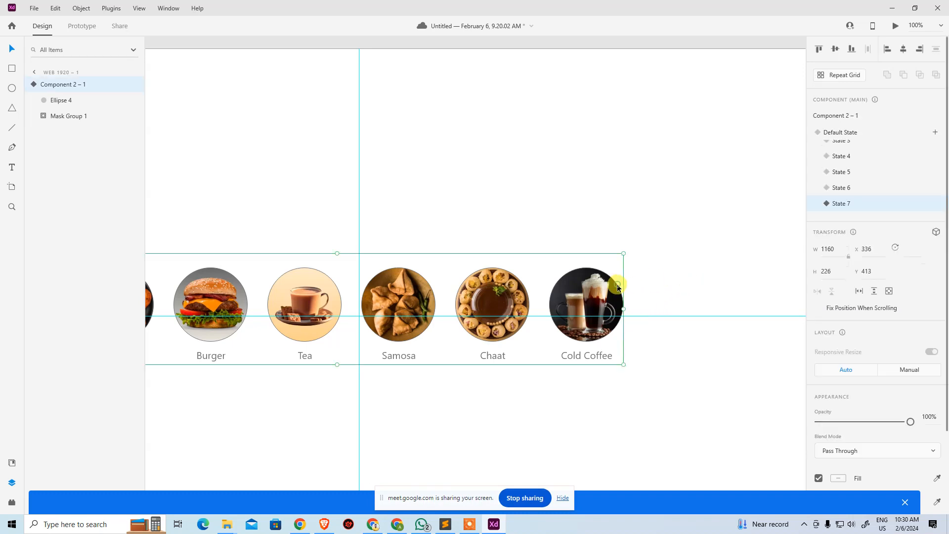
{"action": "left_click", "coordinate": [873, 186]}
{"action": "left_click", "coordinate": [868, 171]}
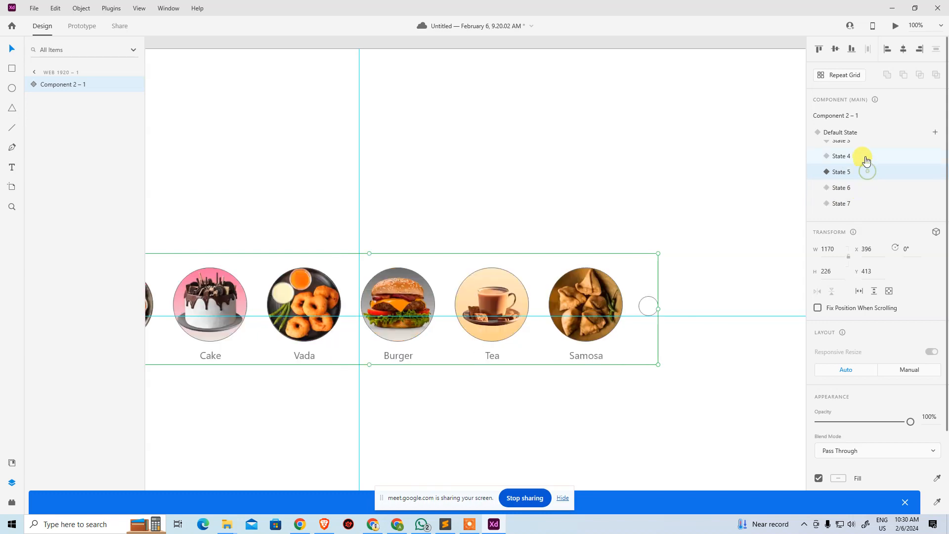
{"action": "left_click", "coordinate": [864, 155]}
{"action": "scroll", "coordinate": [865, 151], "scroll_direction": "up", "scroll_amount": 1}
{"action": "left_click", "coordinate": [865, 149]}
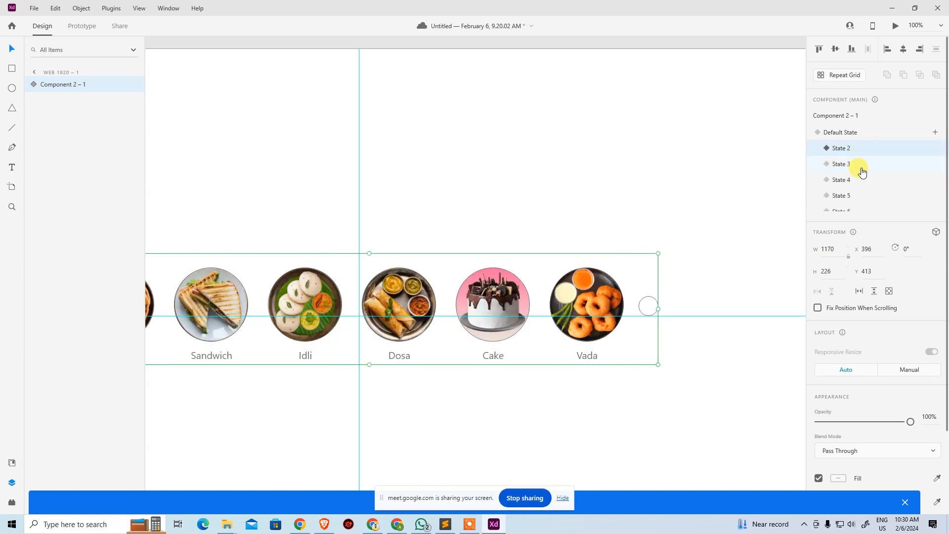
{"action": "left_click", "coordinate": [861, 166]}
{"action": "left_click", "coordinate": [858, 181]}
{"action": "left_click", "coordinate": [853, 197]}
{"action": "scroll", "coordinate": [851, 203], "scroll_direction": "down", "scroll_amount": 1}
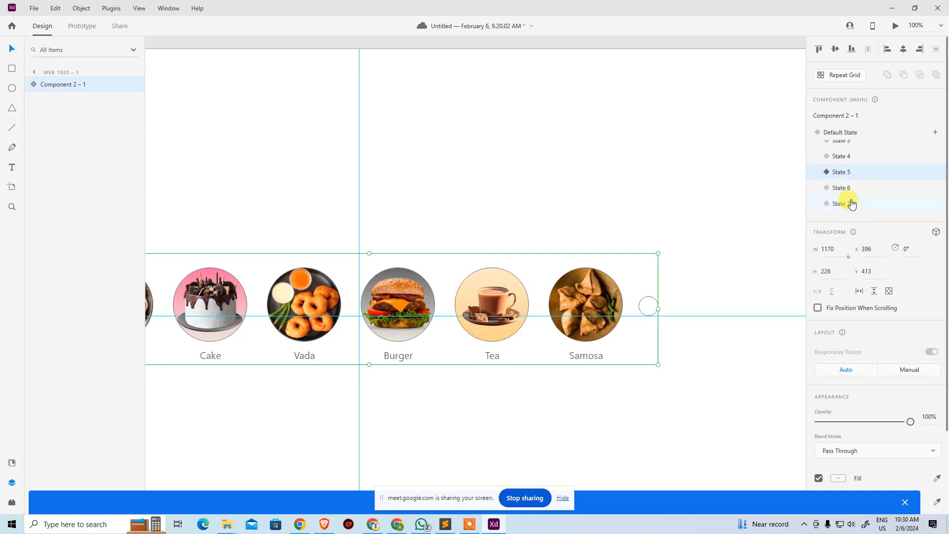
{"action": "left_click", "coordinate": [850, 187]}
{"action": "left_click", "coordinate": [850, 203]}
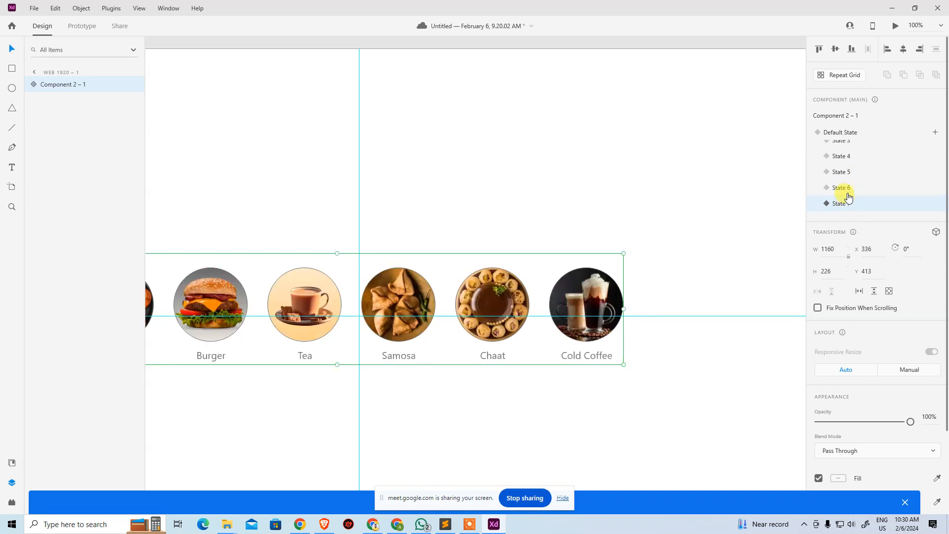
{"action": "left_click", "coordinate": [849, 188]}
{"action": "left_click", "coordinate": [844, 203]}
{"action": "left_click", "coordinate": [844, 188]}
{"action": "left_click", "coordinate": [842, 202]}
Go from State 7 back to the Default State, checking the space before the first dish for a small circle.
{"action": "left_click_drag", "start_coordinate": [360, 259], "coordinate": [621, 270]}
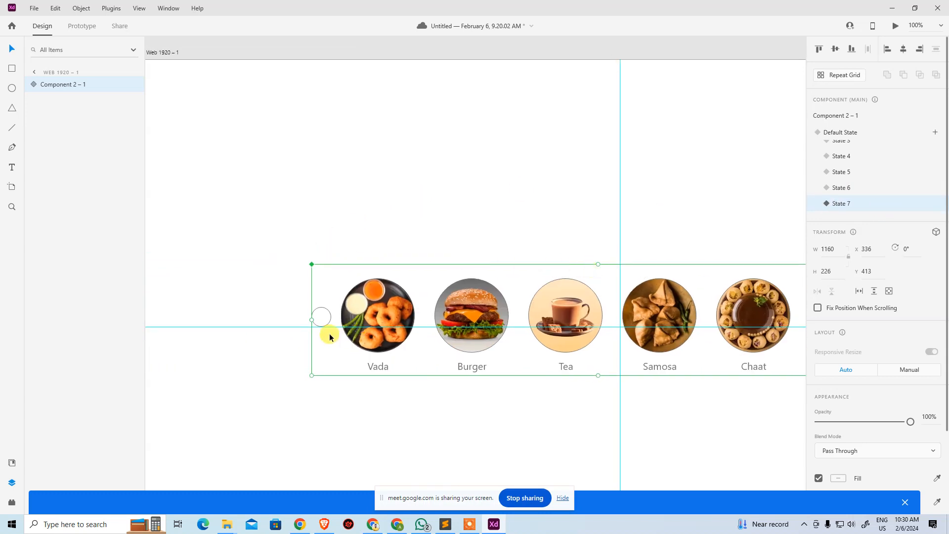
{"action": "left_click", "coordinate": [856, 189]}
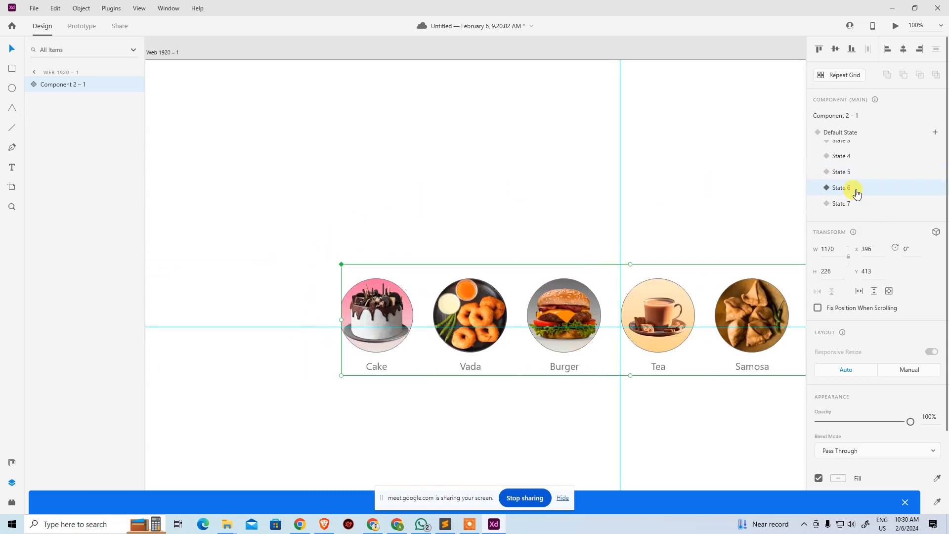
{"action": "left_click", "coordinate": [854, 172]}
{"action": "left_click", "coordinate": [854, 157]}
{"action": "scroll", "coordinate": [858, 162], "scroll_direction": "up", "scroll_amount": 1}
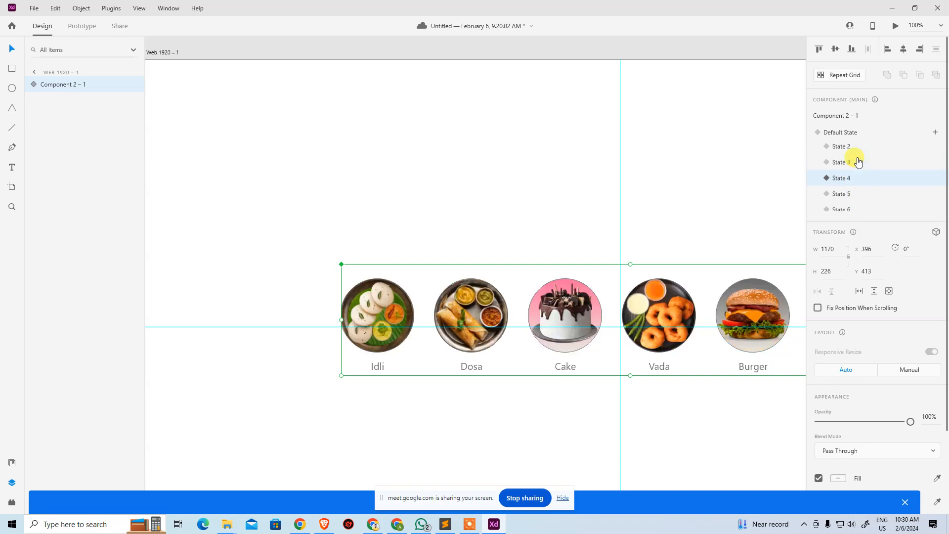
{"action": "left_click", "coordinate": [857, 162]}
{"action": "left_click", "coordinate": [857, 134]}
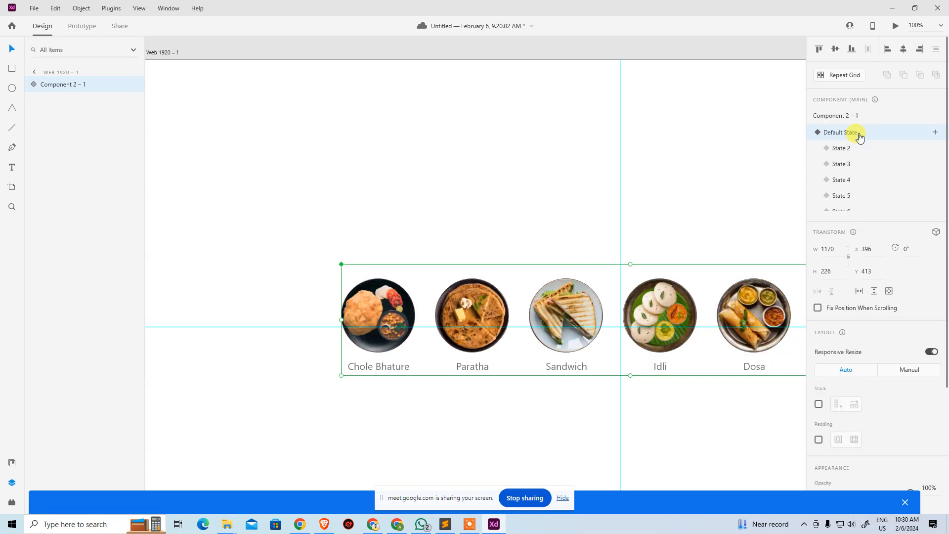
{"action": "scroll", "coordinate": [858, 146], "scroll_direction": "down", "scroll_amount": 4}
{"action": "scroll", "coordinate": [843, 152], "scroll_direction": "up", "scroll_amount": 4}
{"action": "scroll", "coordinate": [845, 168], "scroll_direction": "down", "scroll_amount": 1}
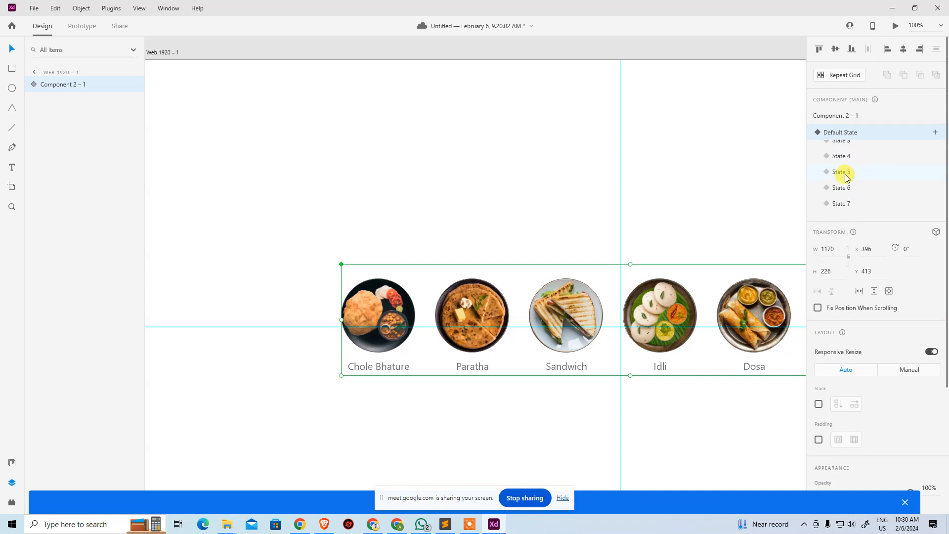
Copy State 7's small circle and paste it inside the Default State component at the same spot, before the Chole Bhature dish.
{"action": "left_click", "coordinate": [841, 202]}
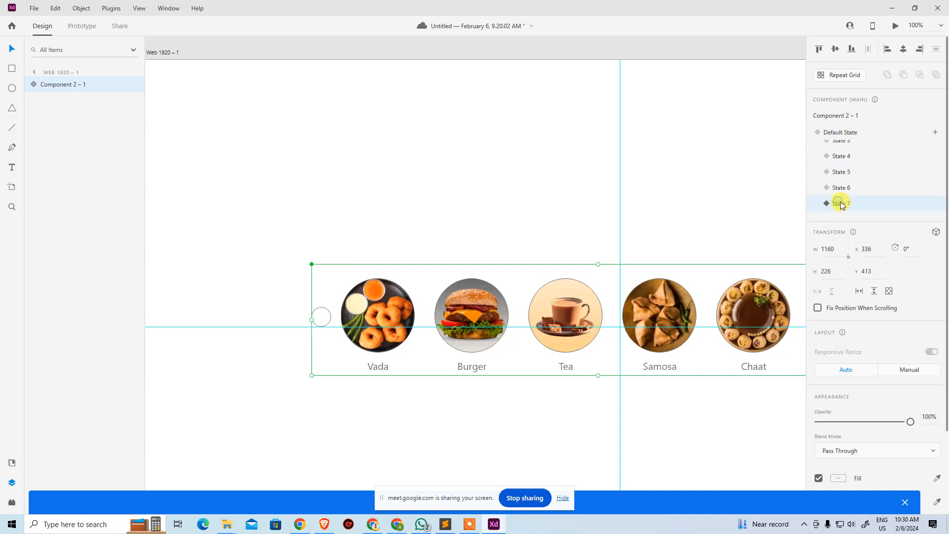
{"action": "double_click", "coordinate": [328, 314]}
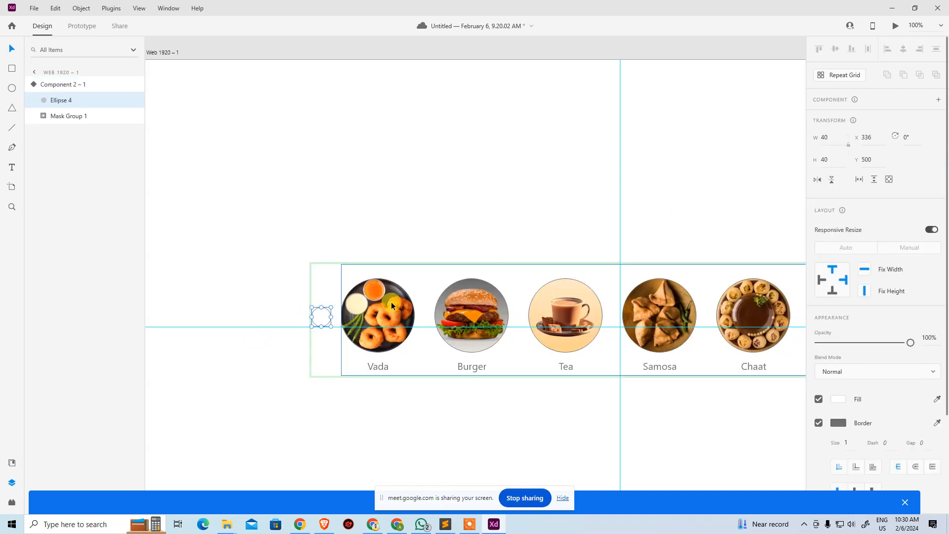
{"action": "key", "text": "ctrl+x"}
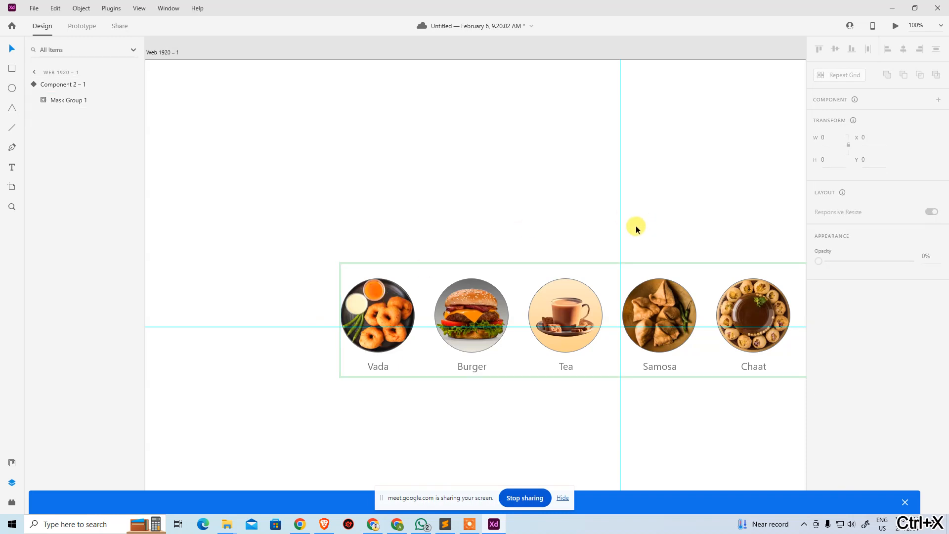
{"action": "key", "text": "ctrl+z"}
{"action": "key", "text": "ctrl+c"}
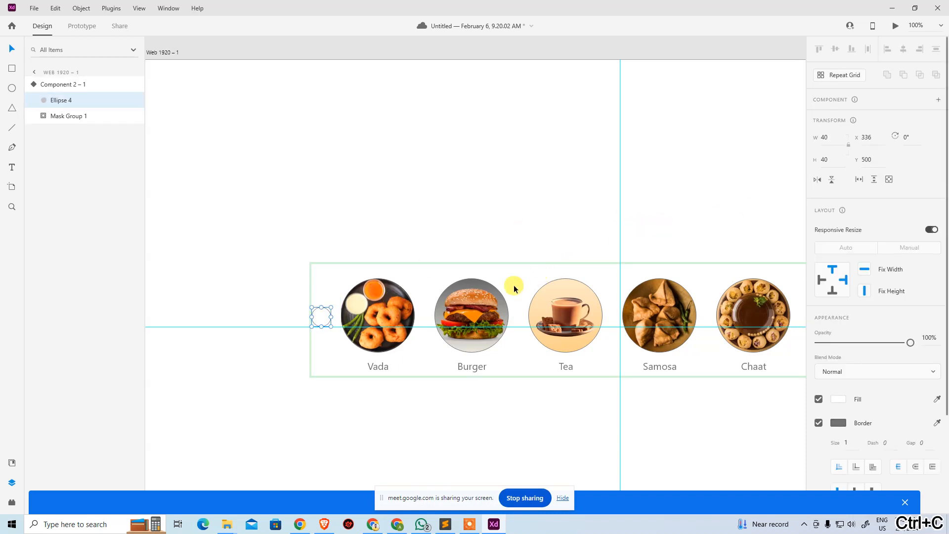
{"action": "left_click", "coordinate": [542, 221]}
{"action": "left_click", "coordinate": [548, 303]}
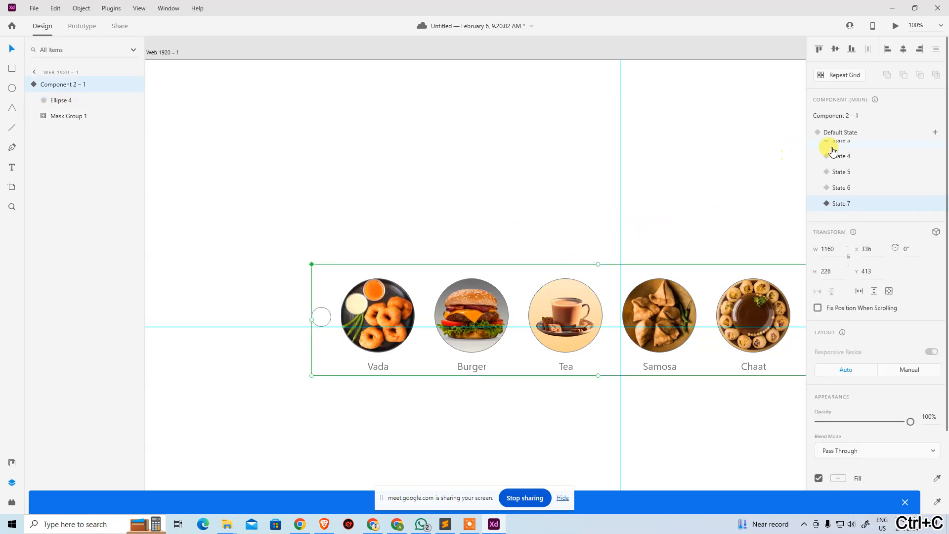
{"action": "scroll", "coordinate": [846, 148], "scroll_direction": "up", "scroll_amount": 1}
{"action": "left_click", "coordinate": [850, 134]}
{"action": "scroll", "coordinate": [853, 141], "scroll_direction": "down", "scroll_amount": 1}
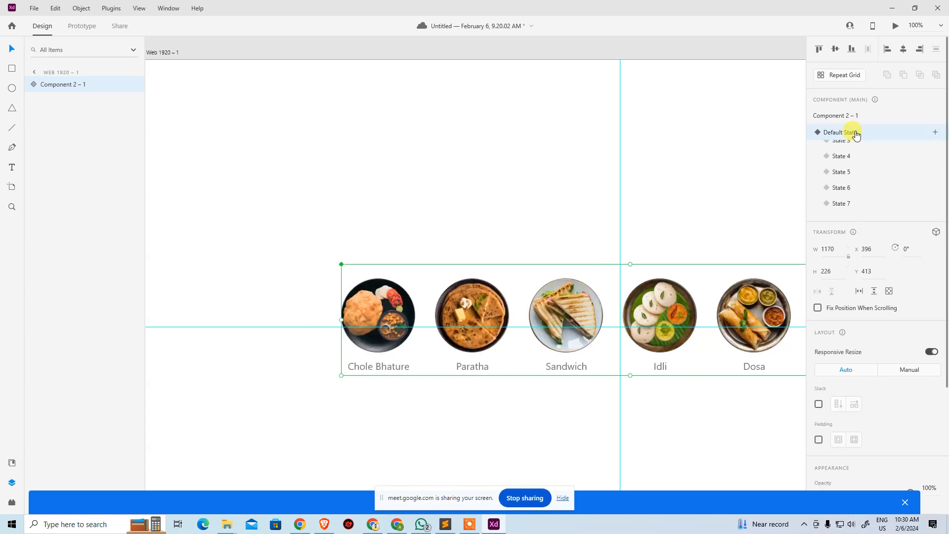
{"action": "double_click", "coordinate": [400, 300]}
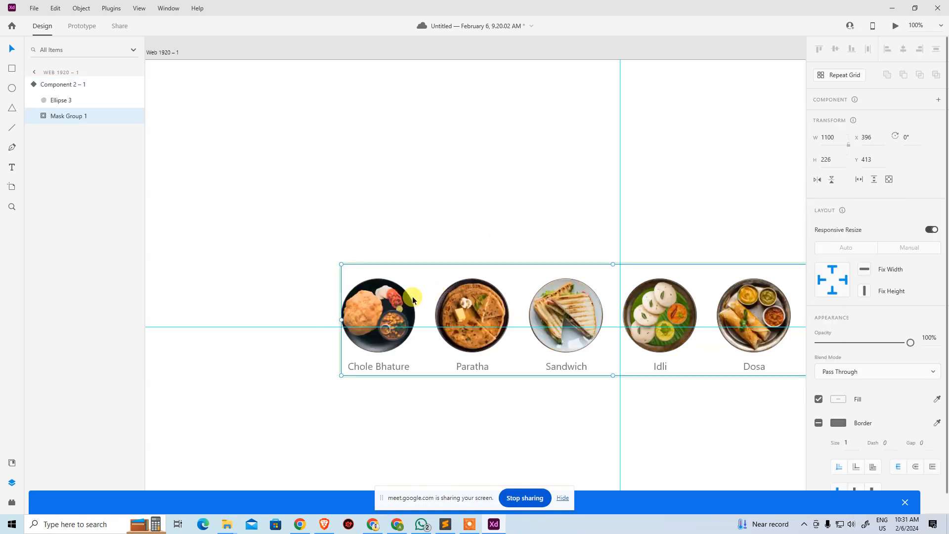
{"action": "key", "text": "ctrl+v"}
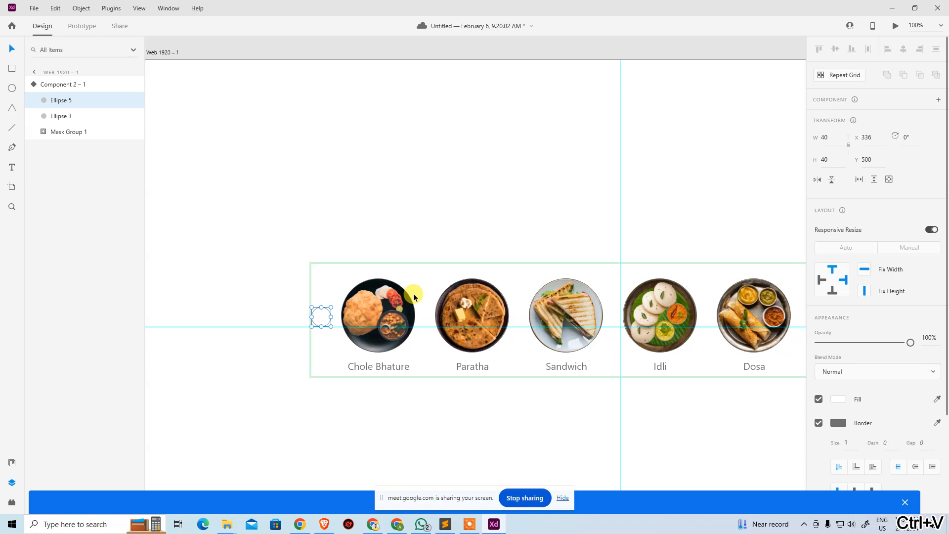
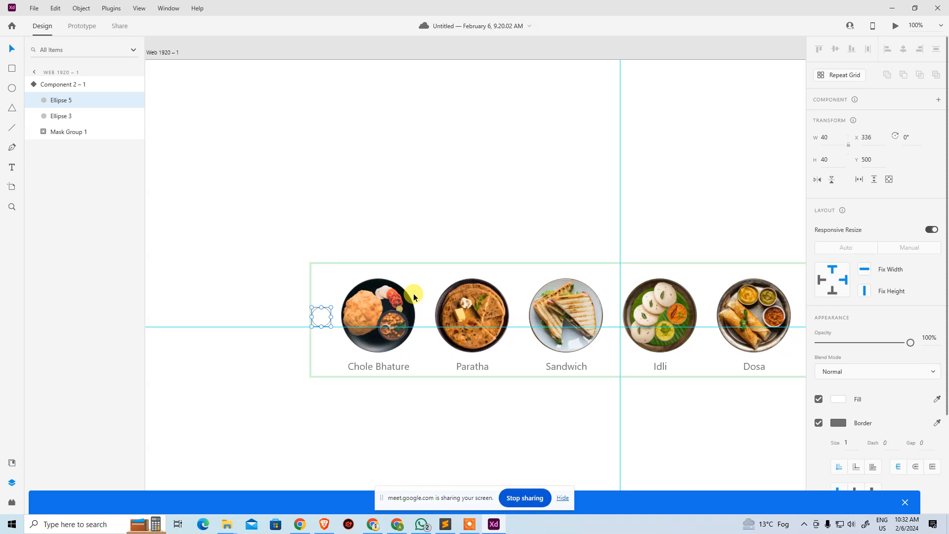
Go through States 2 to 7 of the dish component to check for the small circle before the first dish.
{"action": "left_click", "coordinate": [508, 179]}
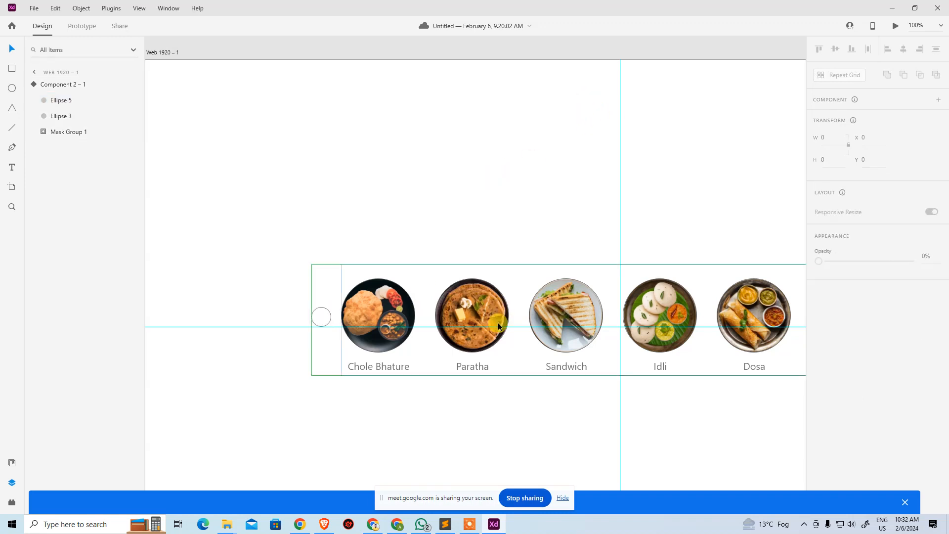
{"action": "left_click", "coordinate": [491, 313]}
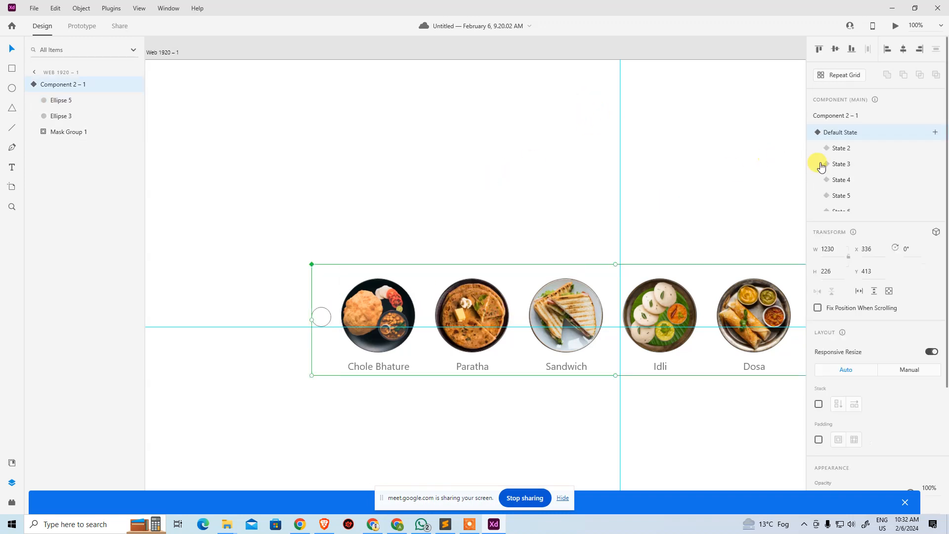
{"action": "left_click", "coordinate": [856, 154]}
{"action": "left_click", "coordinate": [855, 165]}
{"action": "left_click", "coordinate": [846, 181]}
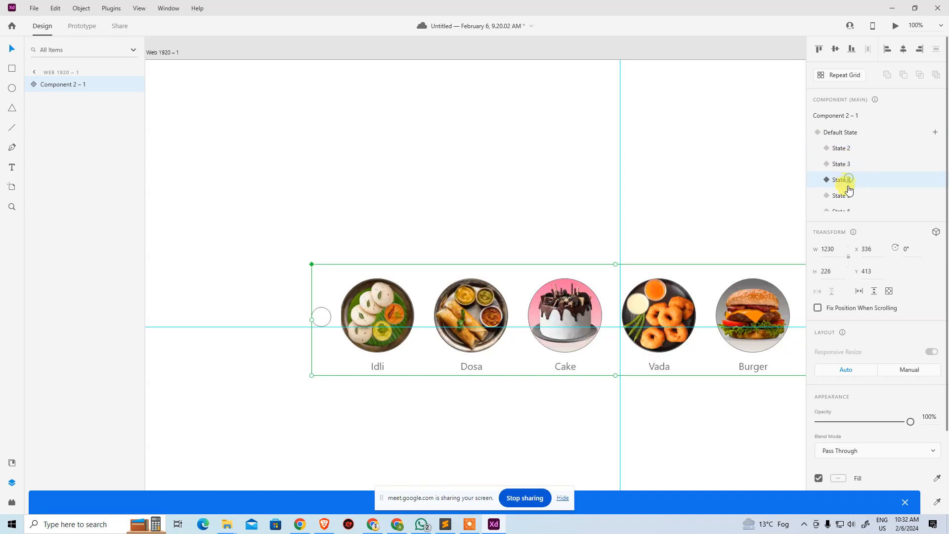
{"action": "left_click", "coordinate": [847, 196]}
{"action": "left_click", "coordinate": [846, 194]}
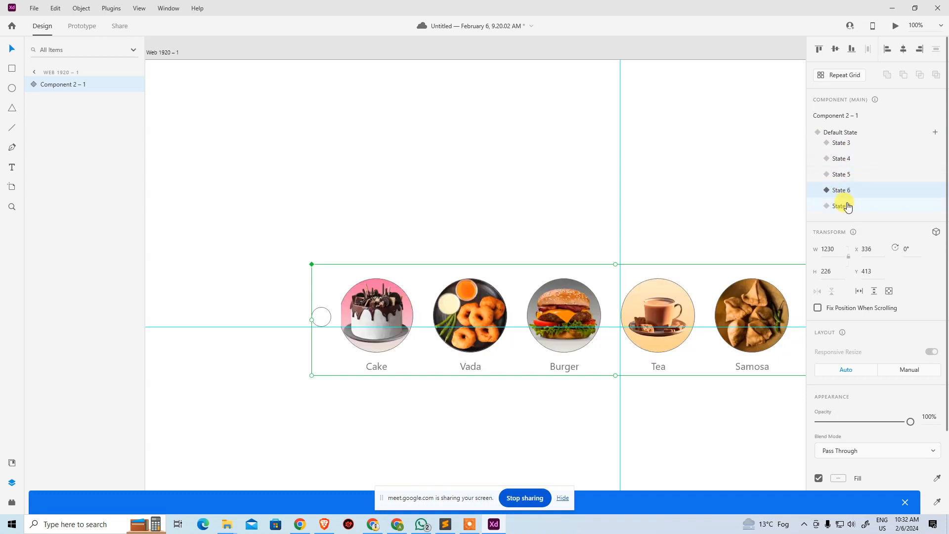
{"action": "left_click", "coordinate": [848, 204]}
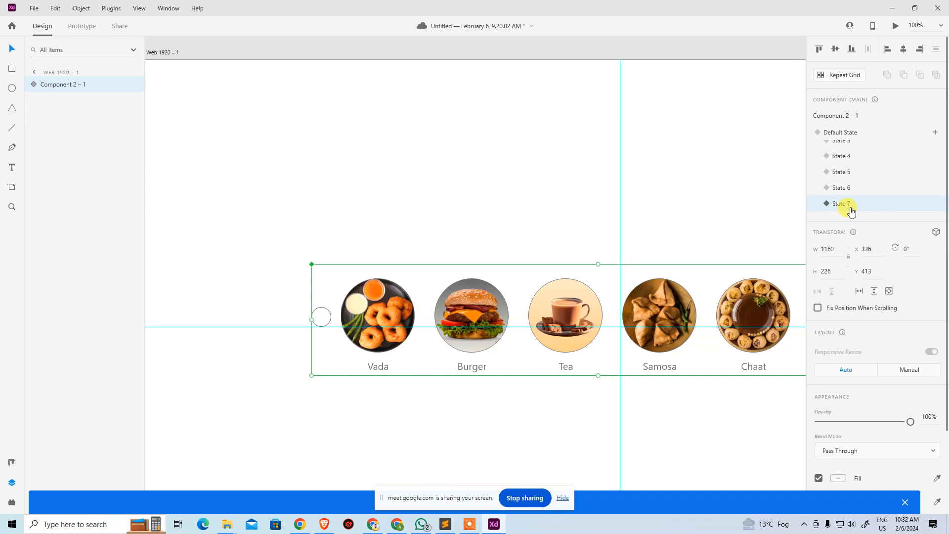
Delete the small circle before the Chole Bhature dish in the component's Default State.
{"action": "left_click", "coordinate": [858, 133]}
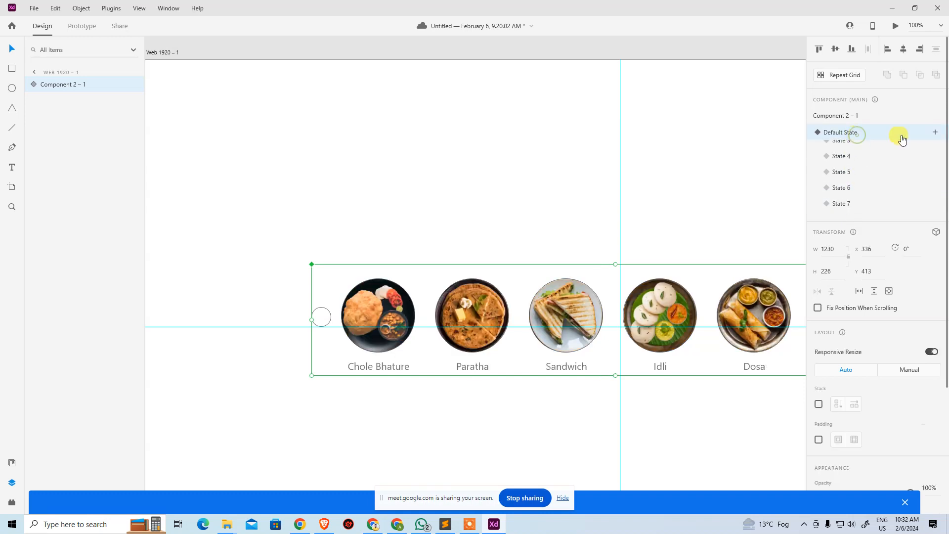
{"action": "left_click", "coordinate": [422, 214]}
{"action": "left_click", "coordinate": [321, 313]}
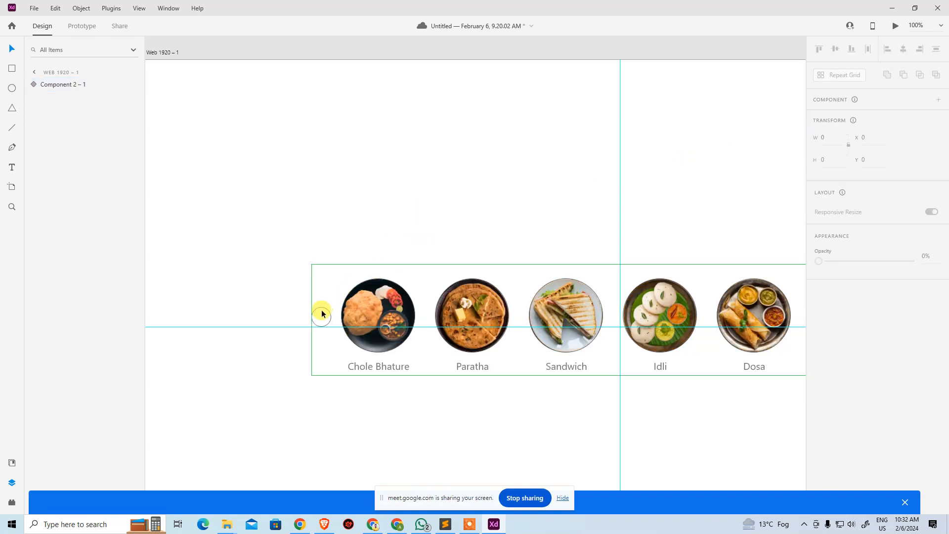
{"action": "double_click", "coordinate": [320, 316]}
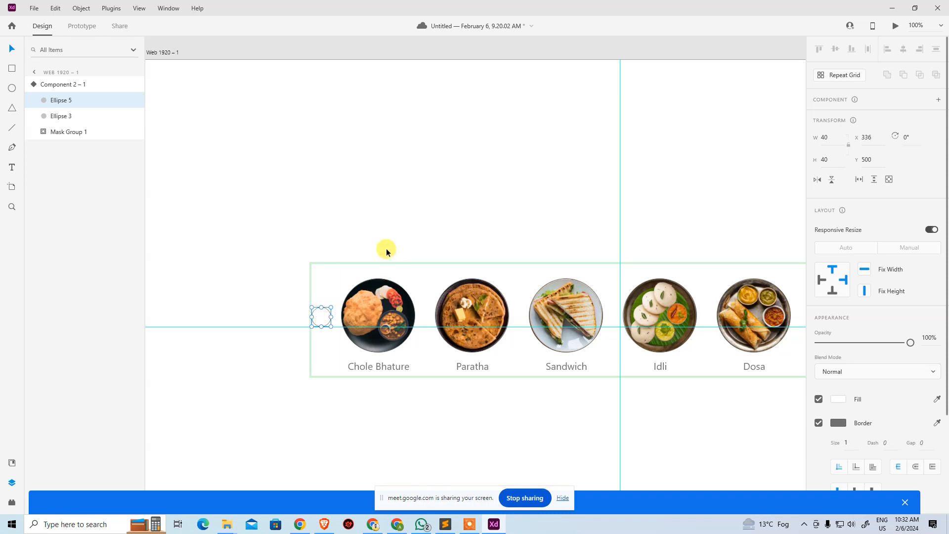
{"action": "left_click", "coordinate": [421, 212]}
{"action": "left_click", "coordinate": [413, 296]}
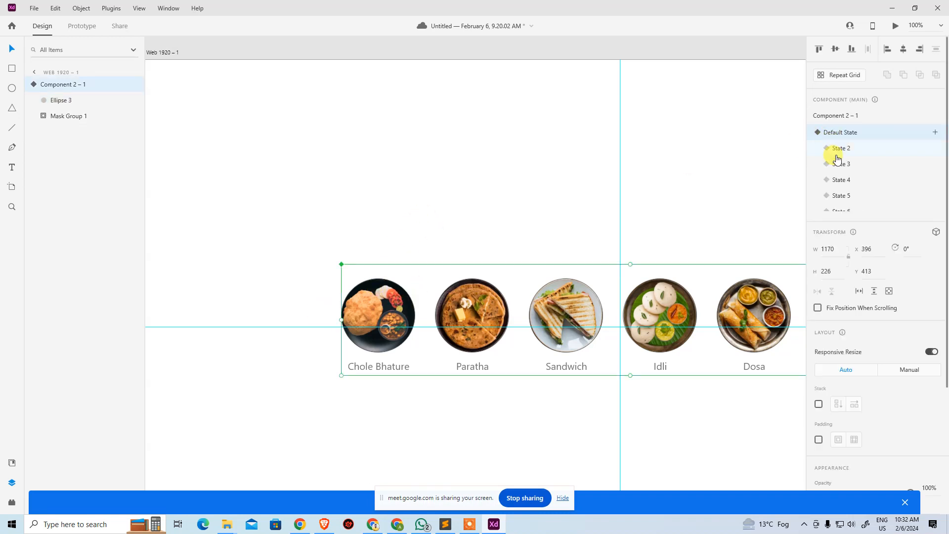
Copy the small circle before the Vada dish in State 7 of the dish component.
{"action": "left_click", "coordinate": [840, 151]}
{"action": "left_click", "coordinate": [841, 163]}
{"action": "left_click", "coordinate": [840, 180]}
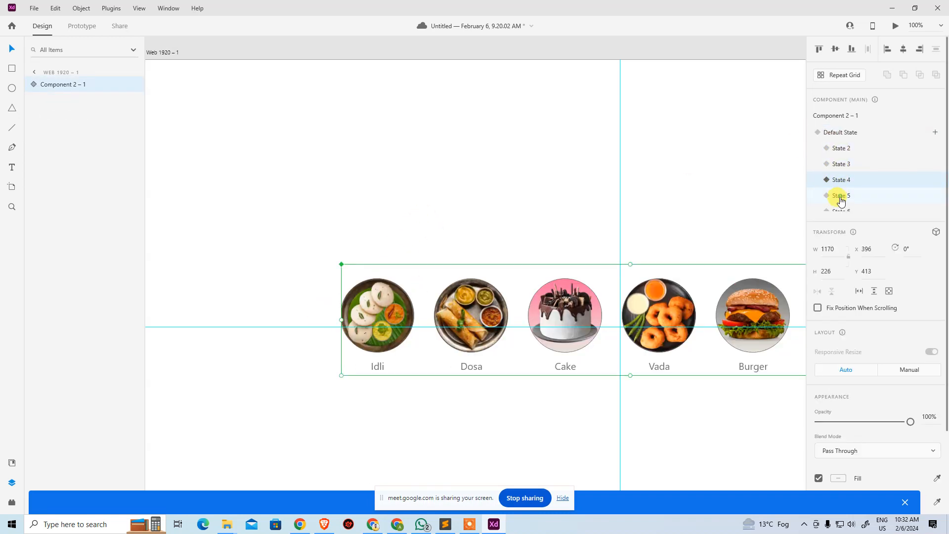
{"action": "left_click", "coordinate": [840, 196]}
{"action": "scroll", "coordinate": [842, 202], "scroll_direction": "down", "scroll_amount": 1}
{"action": "left_click", "coordinate": [841, 204]}
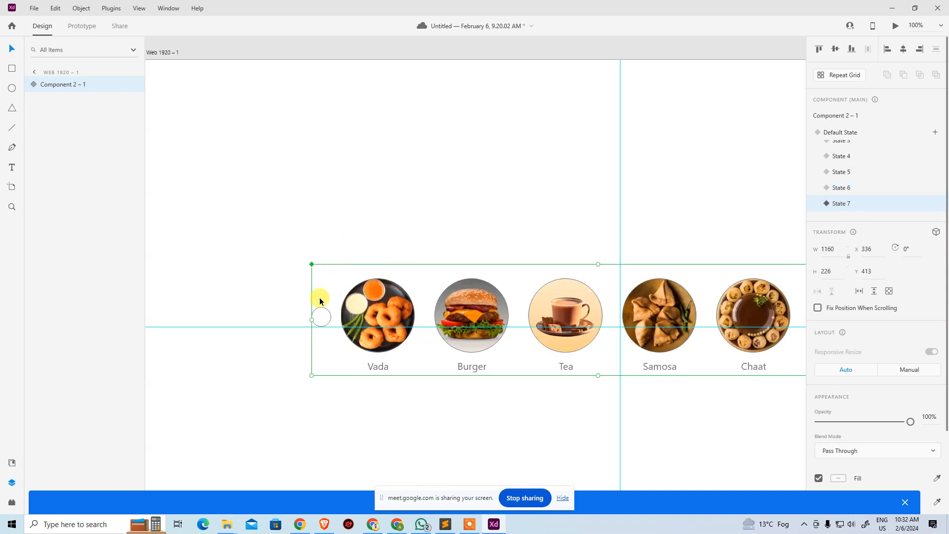
{"action": "double_click", "coordinate": [322, 315]}
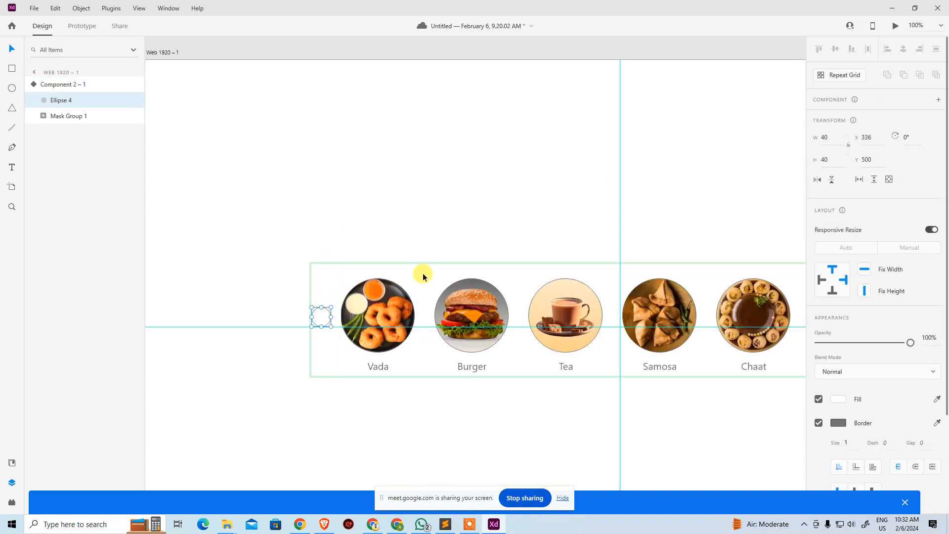
{"action": "key", "text": "ctrl+c"}
{"action": "key", "text": "Escape"}
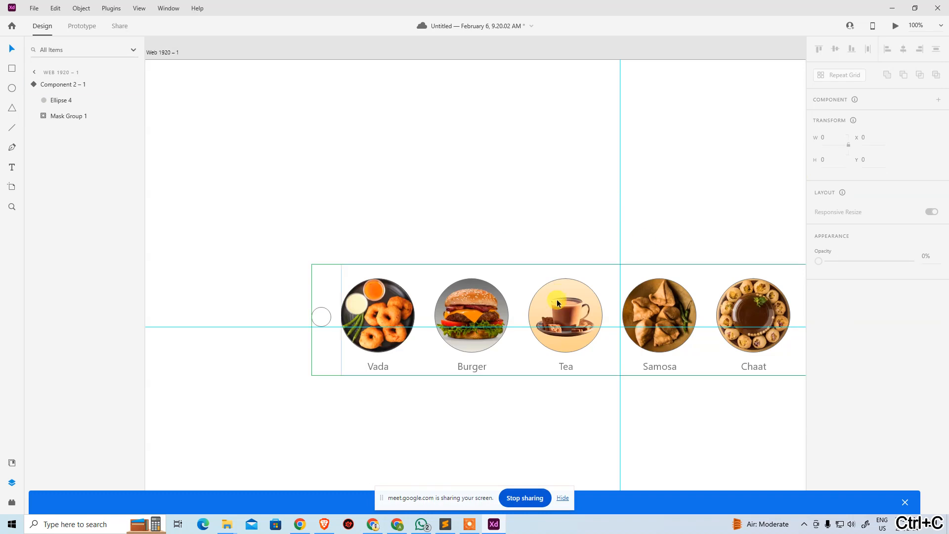
Paste the copied circle inside the component's State 6, before the Cake dish.
{"action": "scroll", "coordinate": [842, 174], "scroll_direction": "down", "scroll_amount": 2}
{"action": "left_click", "coordinate": [857, 187]}
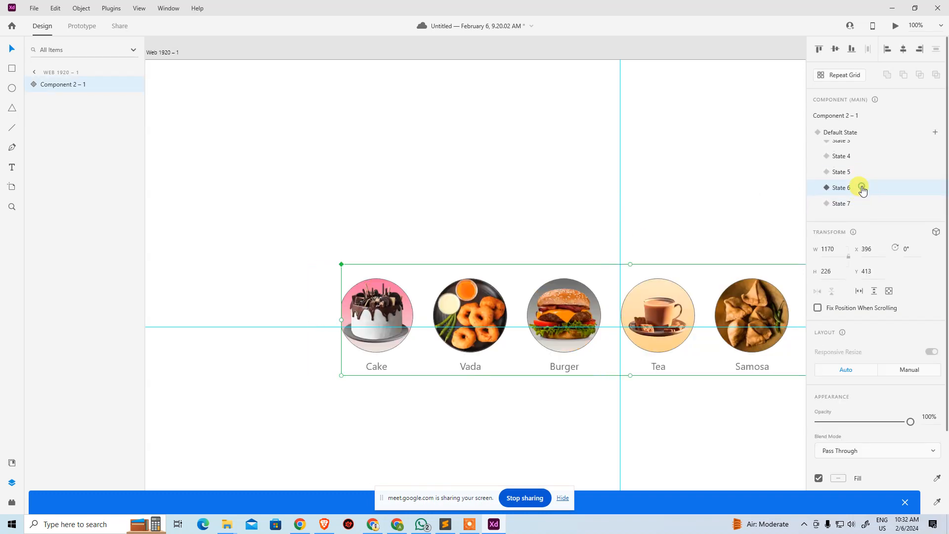
{"action": "double_click", "coordinate": [382, 292]}
{"action": "key", "text": "ctrl+v"}
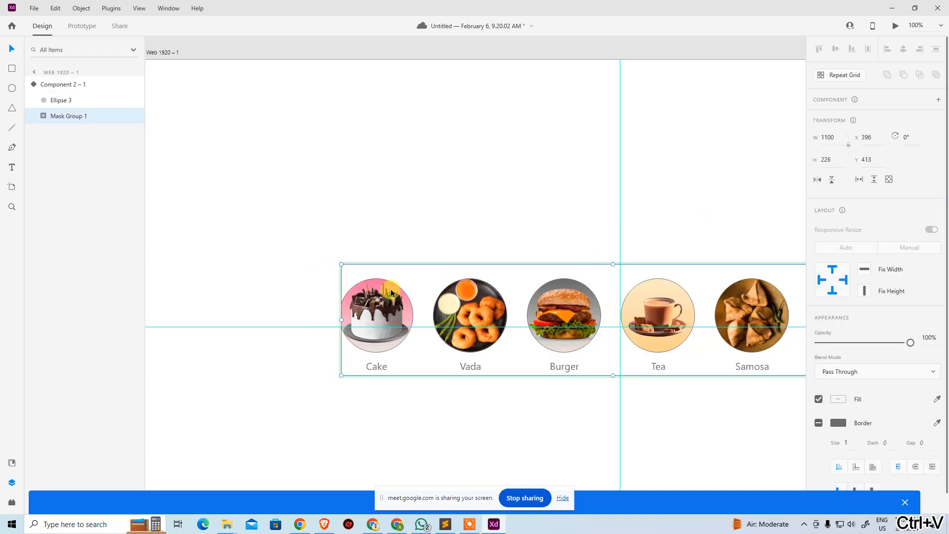
{"action": "left_click", "coordinate": [491, 183]}
{"action": "left_click", "coordinate": [579, 289]}
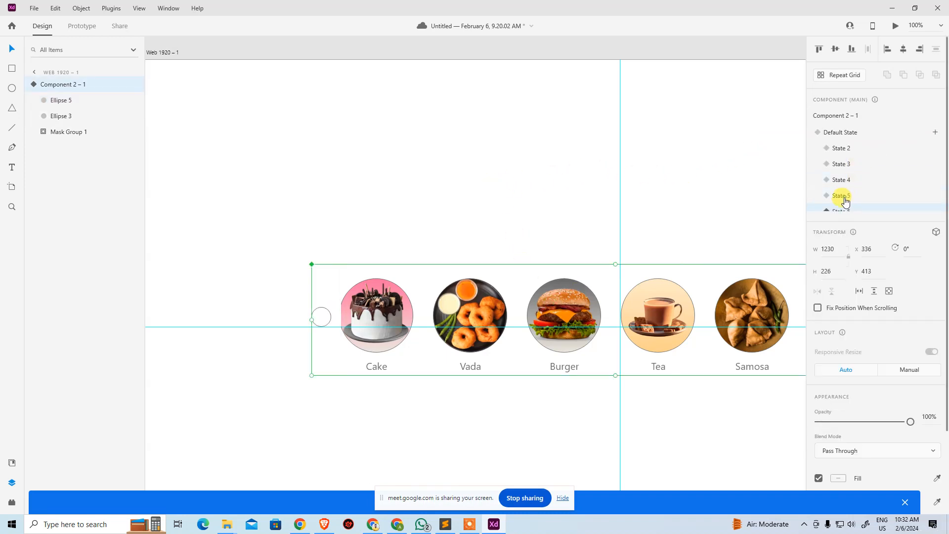
Paste the copied circle inside the component's State 5, before the Dosa dish.
{"action": "left_click", "coordinate": [840, 195]}
{"action": "left_click", "coordinate": [463, 211]}
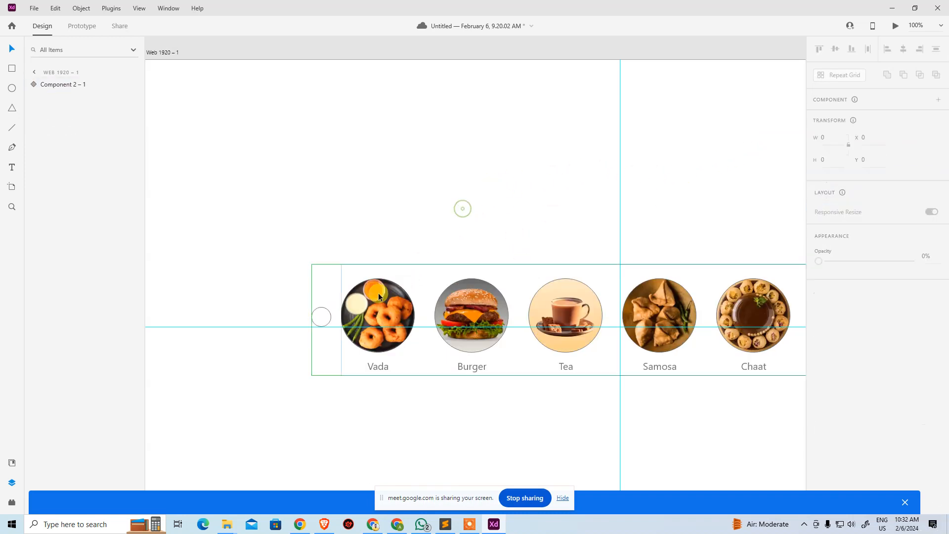
{"action": "left_click", "coordinate": [426, 292]}
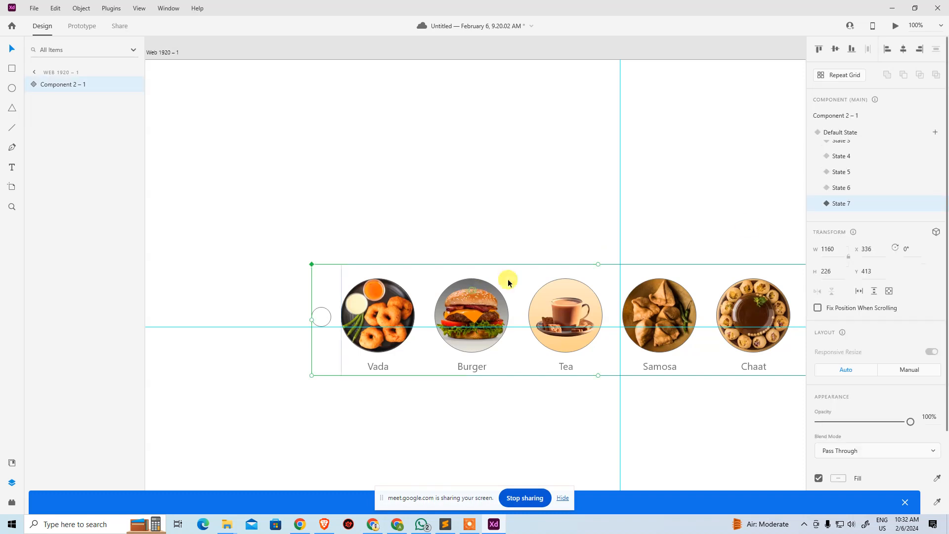
{"action": "left_click", "coordinate": [851, 189]}
{"action": "left_click", "coordinate": [849, 173]}
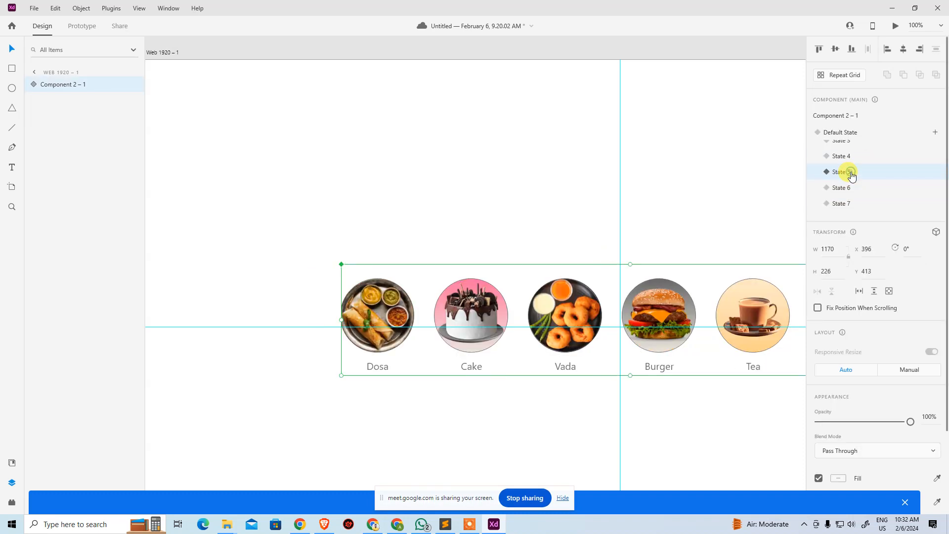
{"action": "double_click", "coordinate": [460, 283]}
{"action": "key", "text": "ctrl+v"}
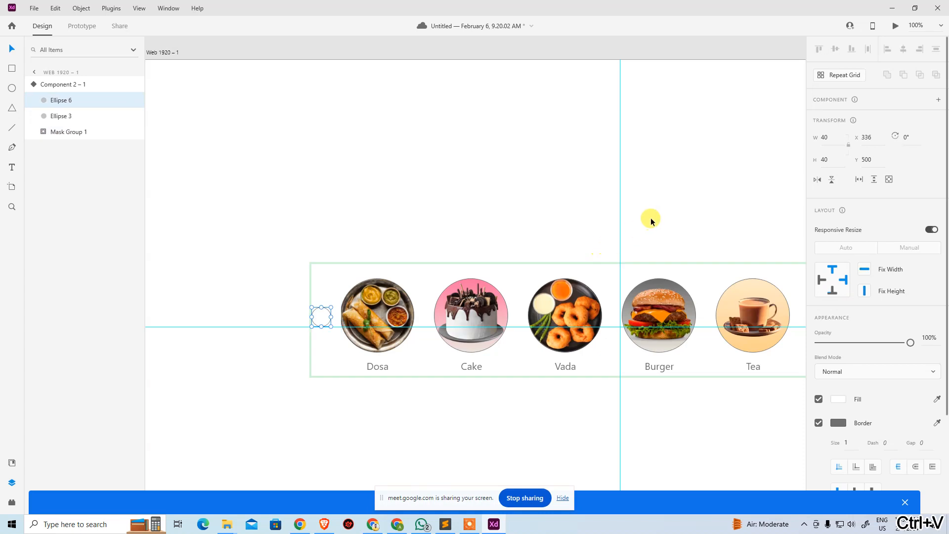
{"action": "key", "text": "Escape"}
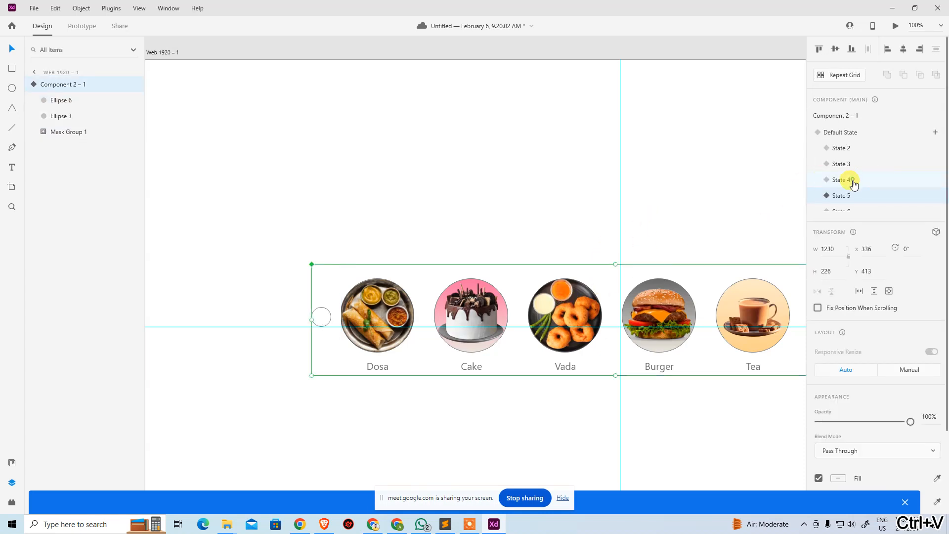
Paste the copied circle inside the component's State 4, before the Idli dish.
{"action": "left_click", "coordinate": [847, 180]}
{"action": "double_click", "coordinate": [574, 315]}
{"action": "key", "text": "ctrl+v"}
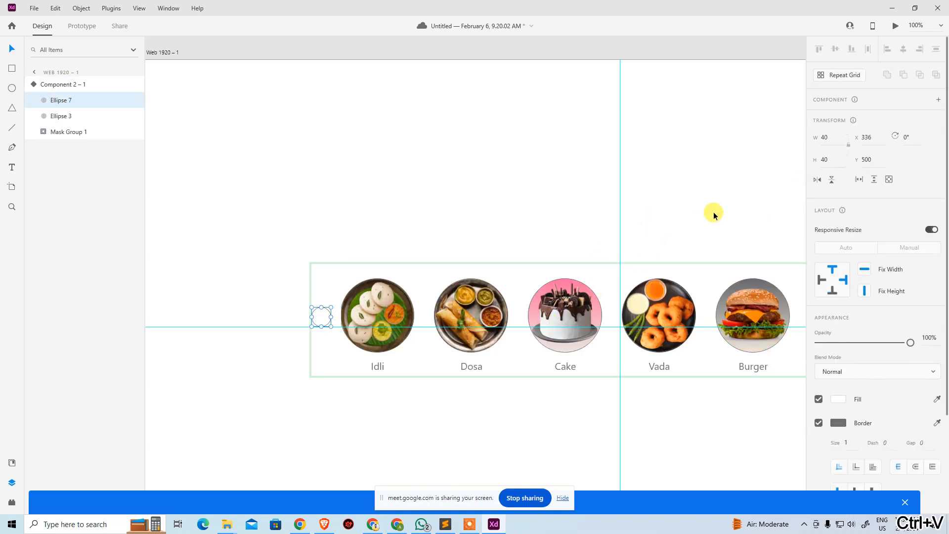
{"action": "left_click", "coordinate": [712, 206]}
{"action": "key", "text": "Escape"}
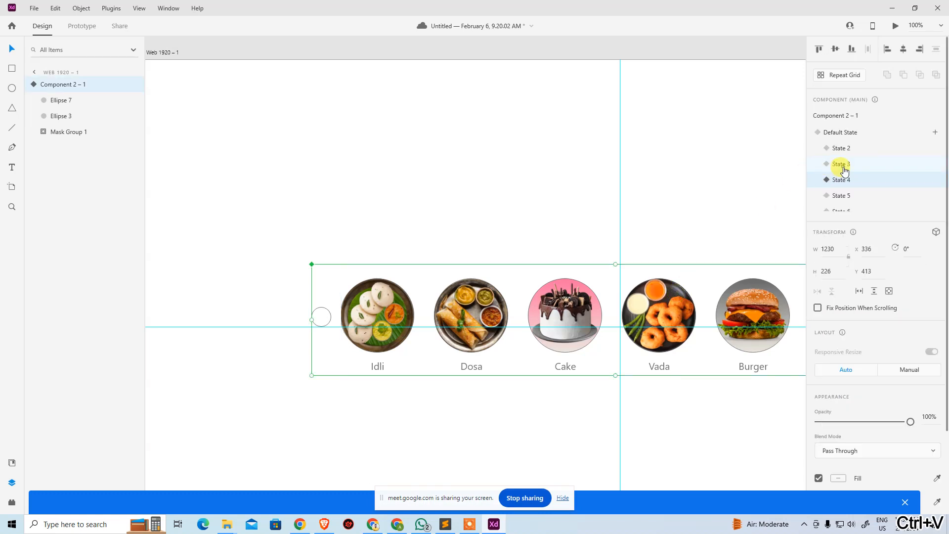
Paste the copied circle inside the component's State 3, before the Sandwich dish.
{"action": "left_click", "coordinate": [840, 163]}
{"action": "double_click", "coordinate": [672, 267]}
{"action": "key", "text": "ctrl+v"}
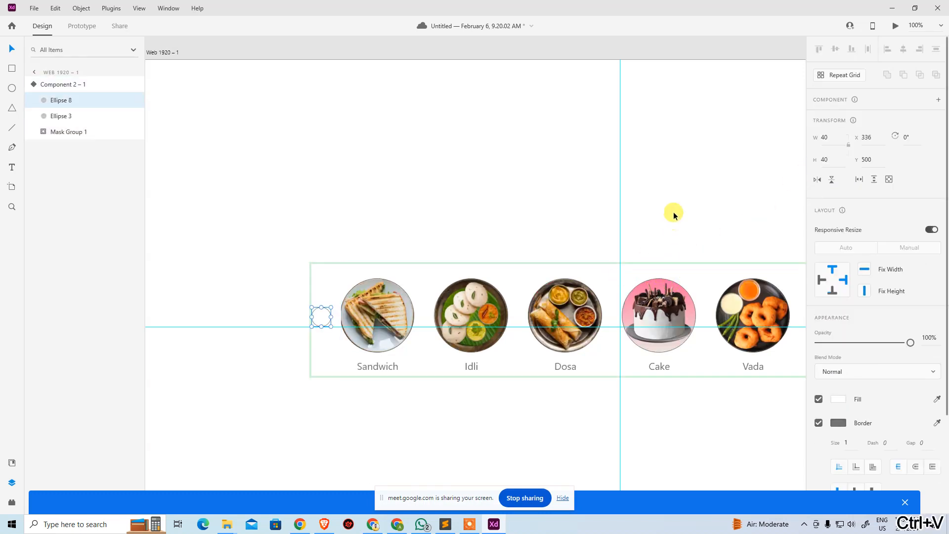
{"action": "key", "text": "Escape"}
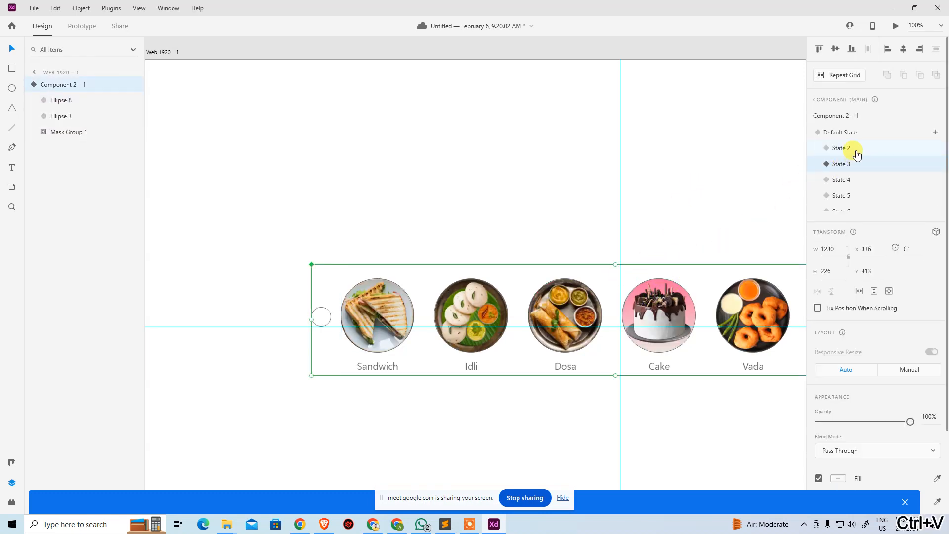
Paste the copied circle inside the component's State 2, before the Paratha dish.
{"action": "left_click", "coordinate": [851, 148]}
{"action": "double_click", "coordinate": [585, 293]}
{"action": "key", "text": "ctrl+v"}
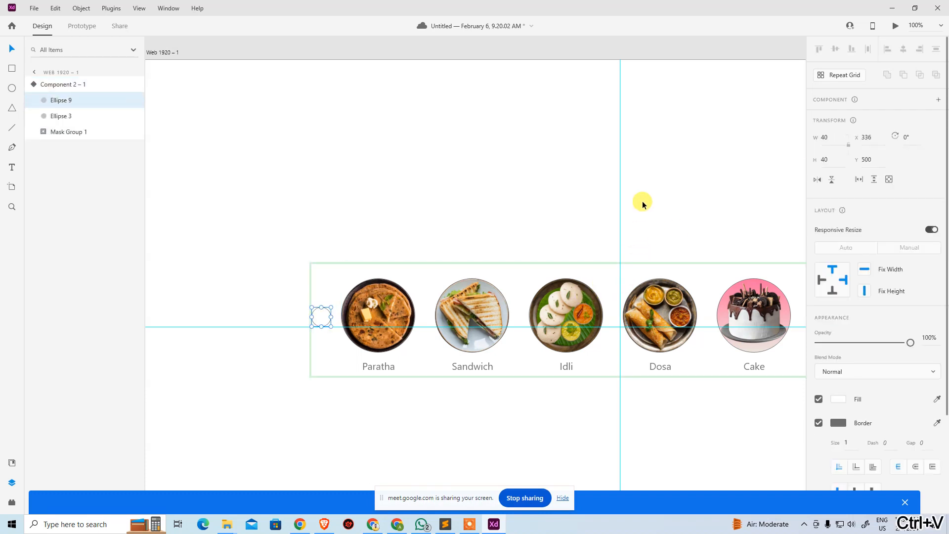
{"action": "key", "text": "Escape"}
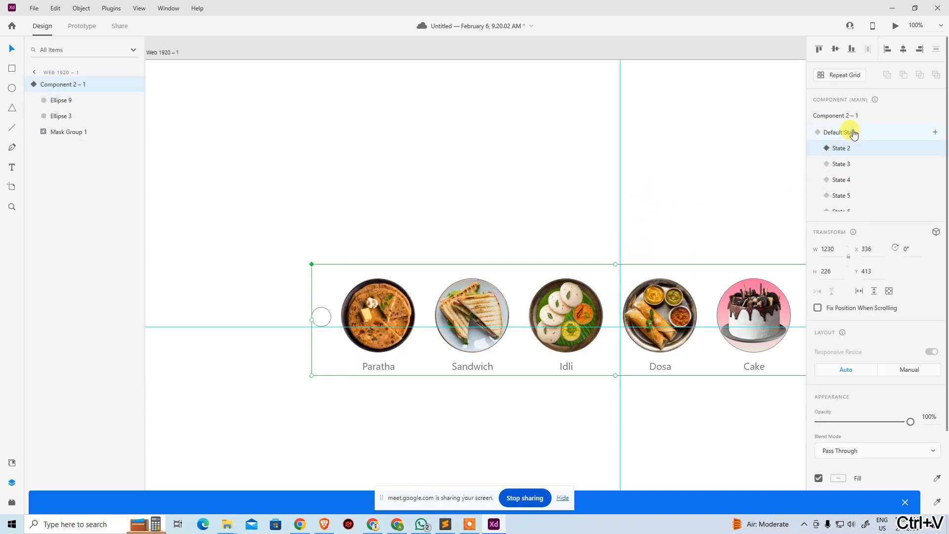
Preview the carousel from the Default State, advance it with the forward circle to the last state, and close the preview.
{"action": "left_click", "coordinate": [853, 132]}
{"action": "key", "text": "ctrl+Return"}
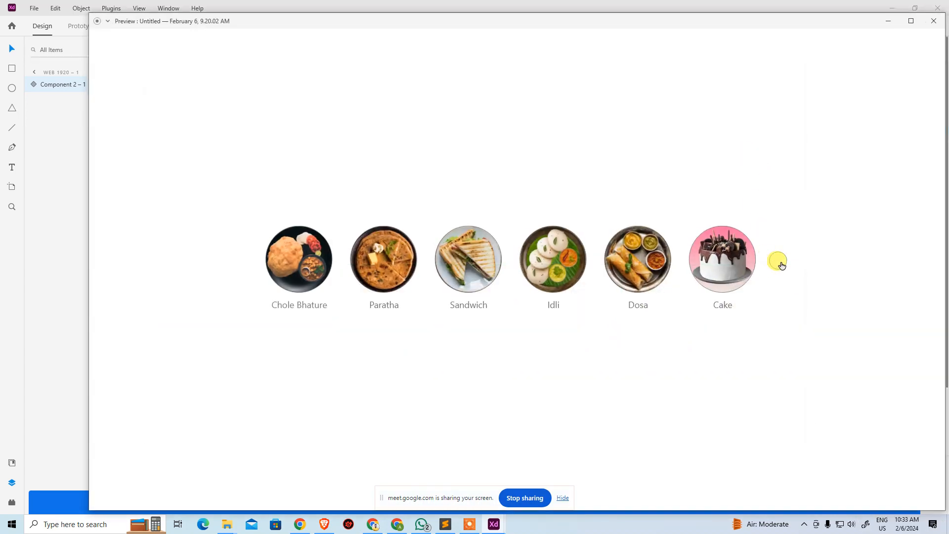
{"action": "left_click", "coordinate": [783, 262]}
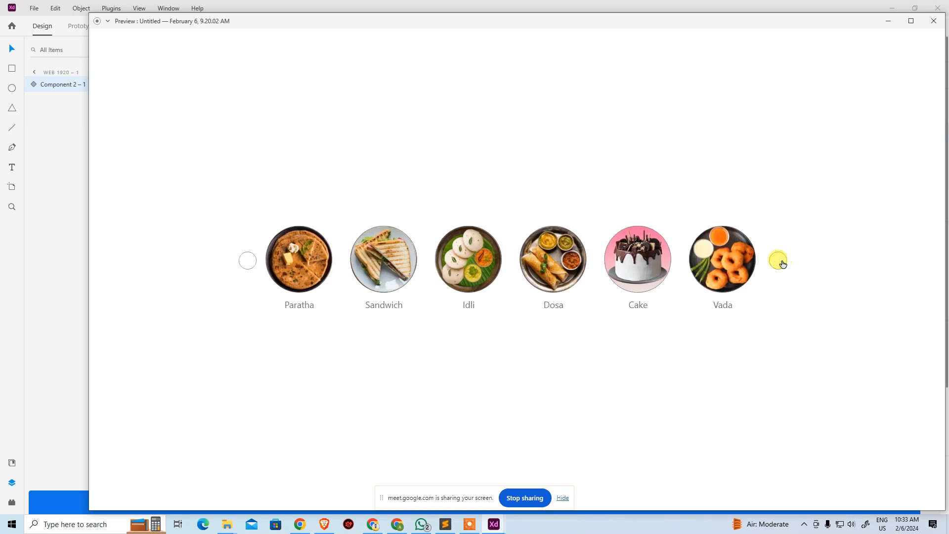
{"action": "left_click", "coordinate": [779, 261]}
{"action": "left_click", "coordinate": [779, 261]}
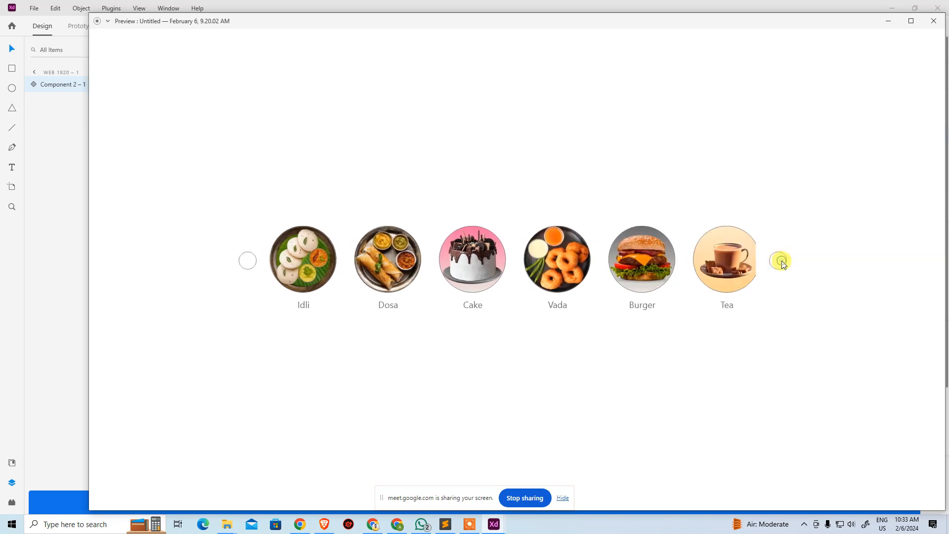
{"action": "left_click", "coordinate": [779, 261]}
{"action": "left_click", "coordinate": [778, 260]}
{"action": "left_click", "coordinate": [779, 261]}
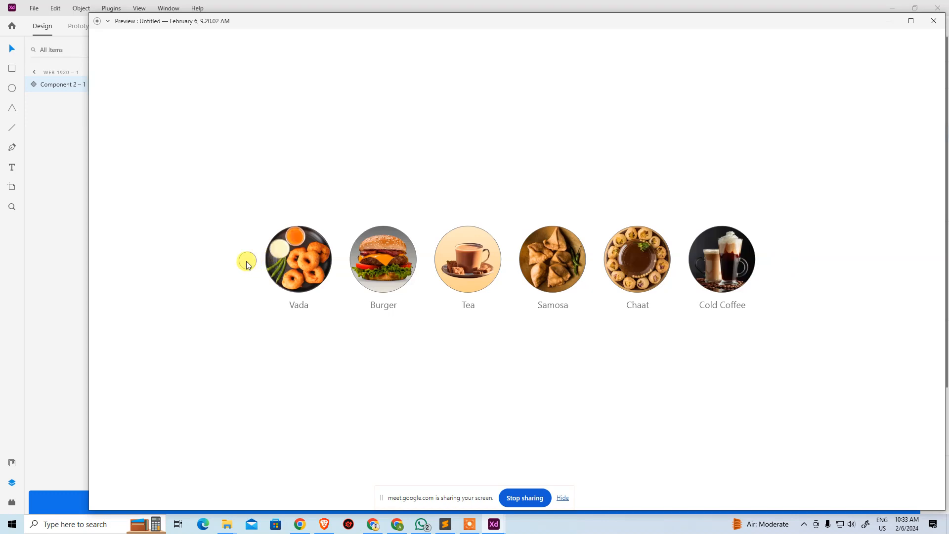
{"action": "left_click", "coordinate": [934, 21]}
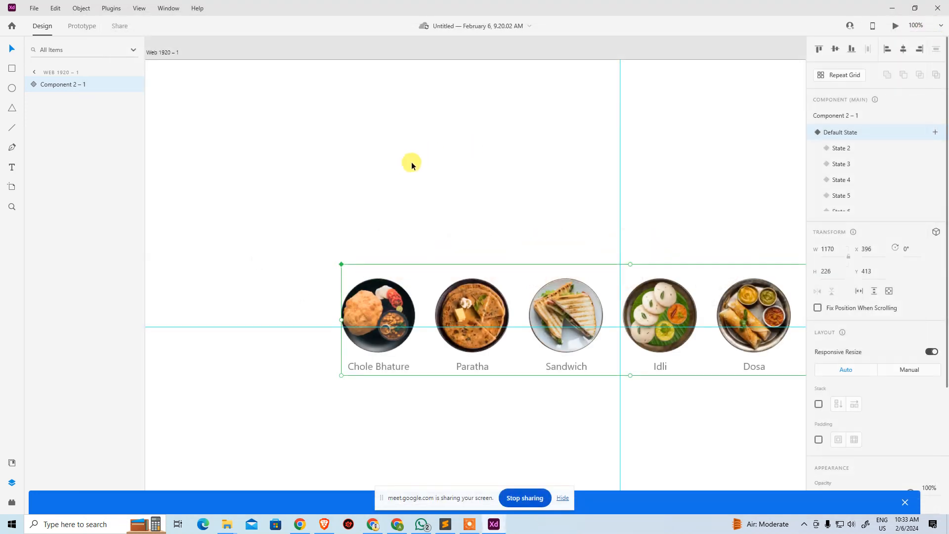
Add a tap Auto-Animate interaction to State 7's back circle before the Vada dish, with State 6 as its destination.
{"action": "left_click", "coordinate": [409, 163]}
{"action": "scroll", "coordinate": [577, 215], "scroll_direction": "right", "scroll_amount": 5}
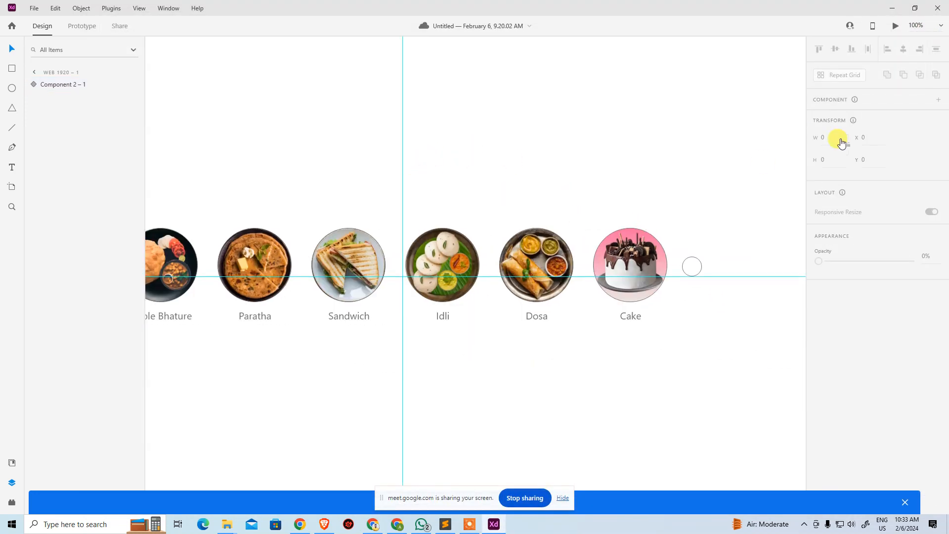
{"action": "left_click", "coordinate": [676, 252]}
{"action": "scroll", "coordinate": [841, 185], "scroll_direction": "down", "scroll_amount": 2}
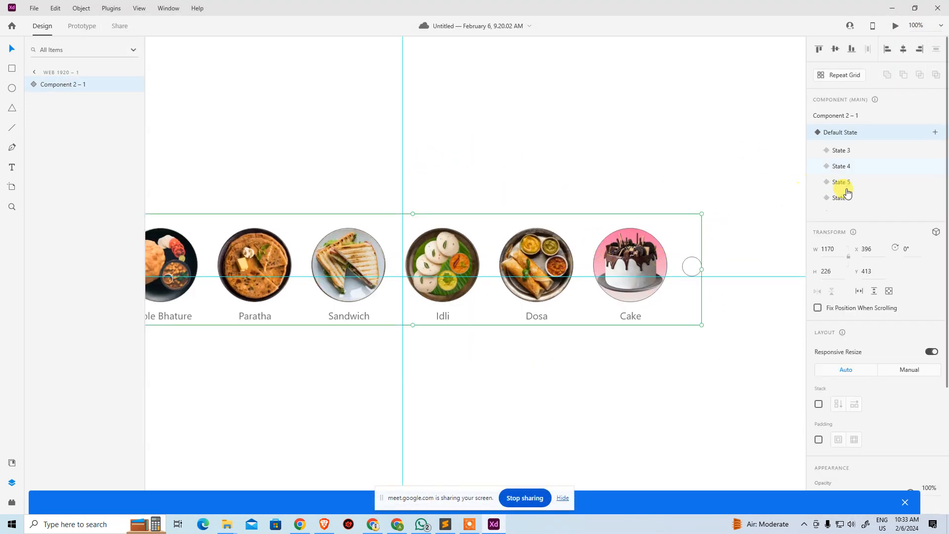
{"action": "left_click", "coordinate": [857, 204]}
{"action": "scroll", "coordinate": [659, 193], "scroll_direction": "left", "scroll_amount": 5}
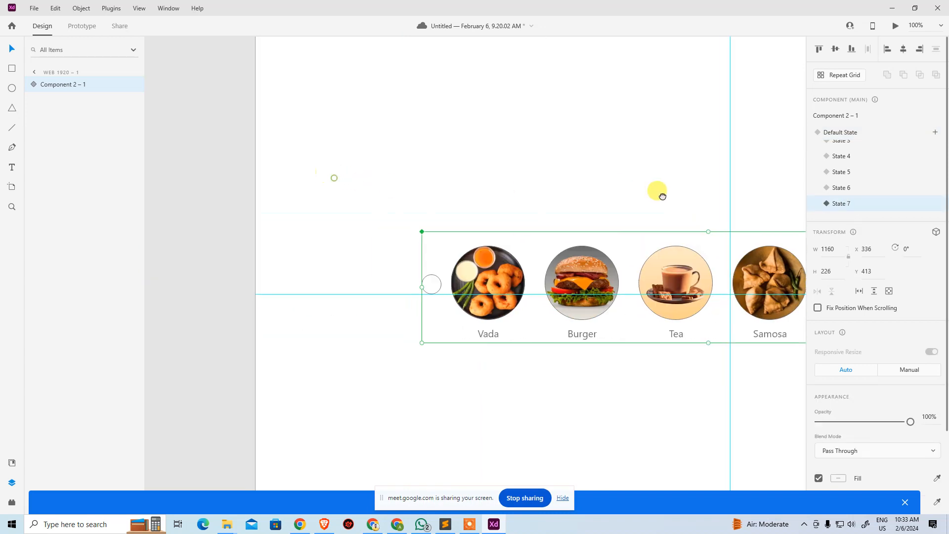
{"action": "left_click", "coordinate": [82, 25]}
{"action": "left_click", "coordinate": [436, 283]}
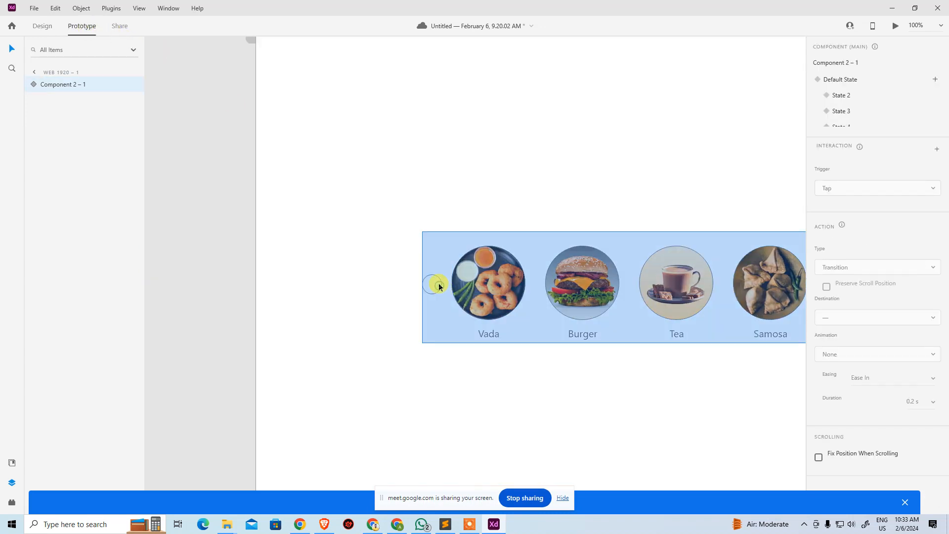
{"action": "double_click", "coordinate": [442, 285]}
{"action": "left_click", "coordinate": [442, 285]}
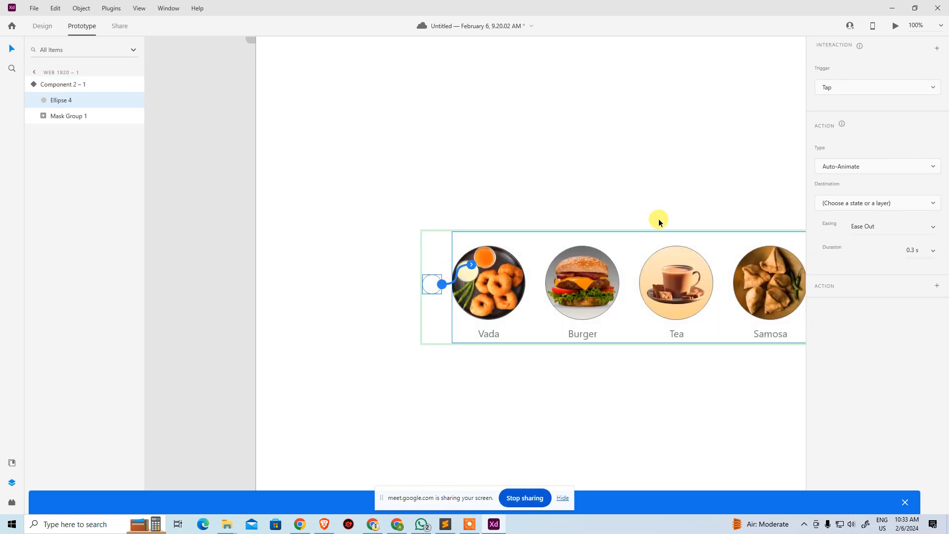
{"action": "left_click", "coordinate": [866, 203]}
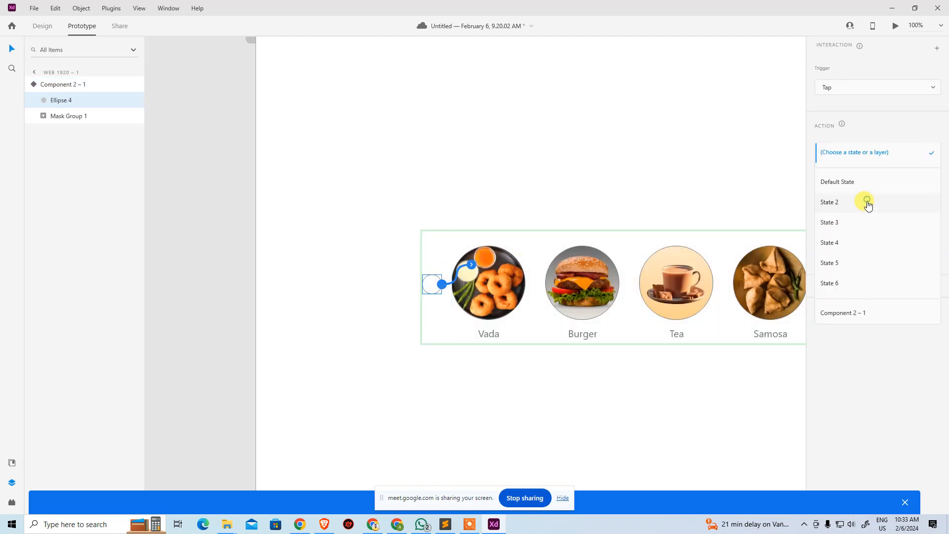
{"action": "left_click", "coordinate": [860, 288]}
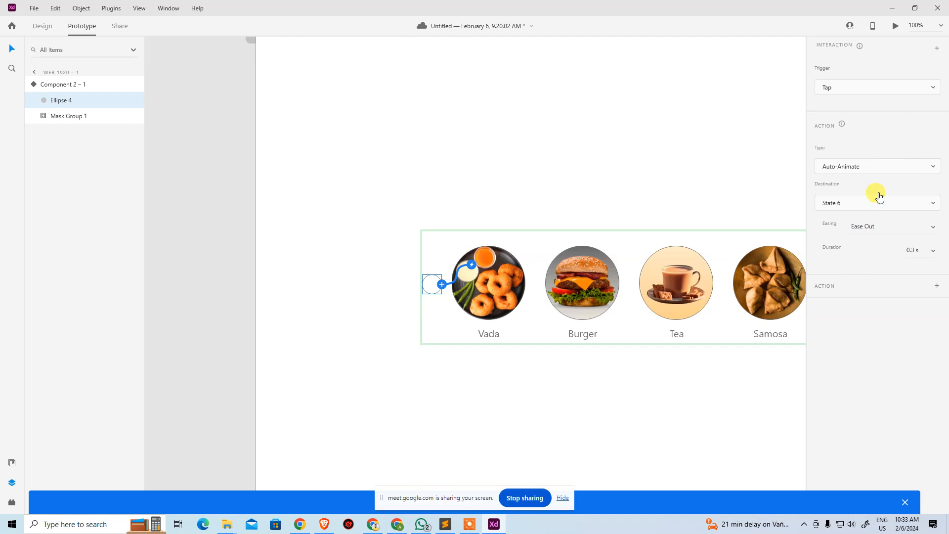
{"action": "left_click", "coordinate": [581, 176]}
{"action": "left_click_drag", "start_coordinate": [661, 206], "coordinate": [595, 234]}
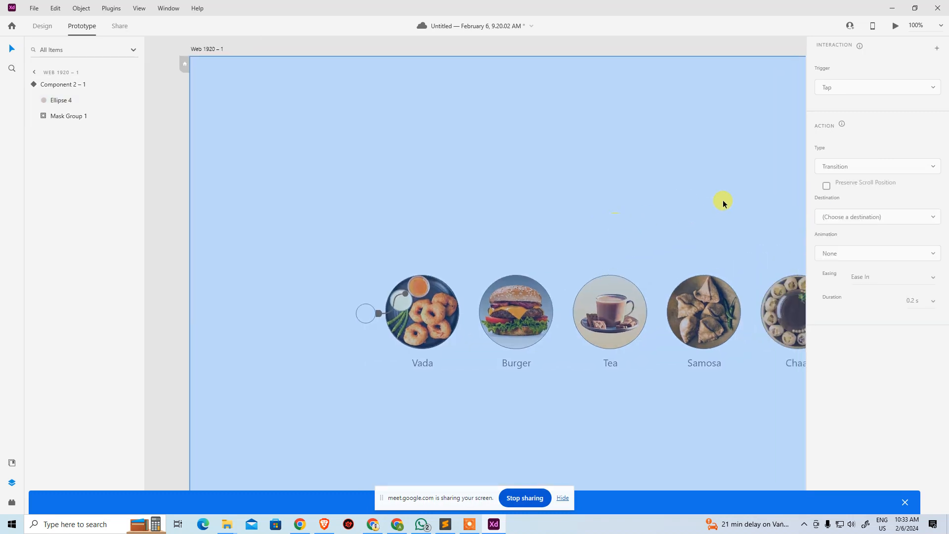
Add a tap Auto-Animate interaction to State 6's back circle before the Cake dish, with State 5 as its destination.
{"action": "left_click", "coordinate": [701, 294]}
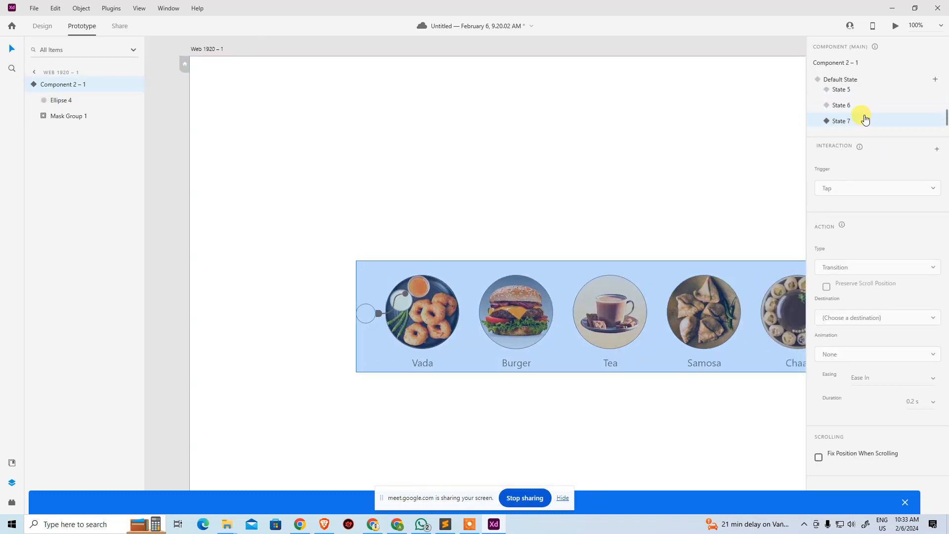
{"action": "left_click", "coordinate": [865, 108]}
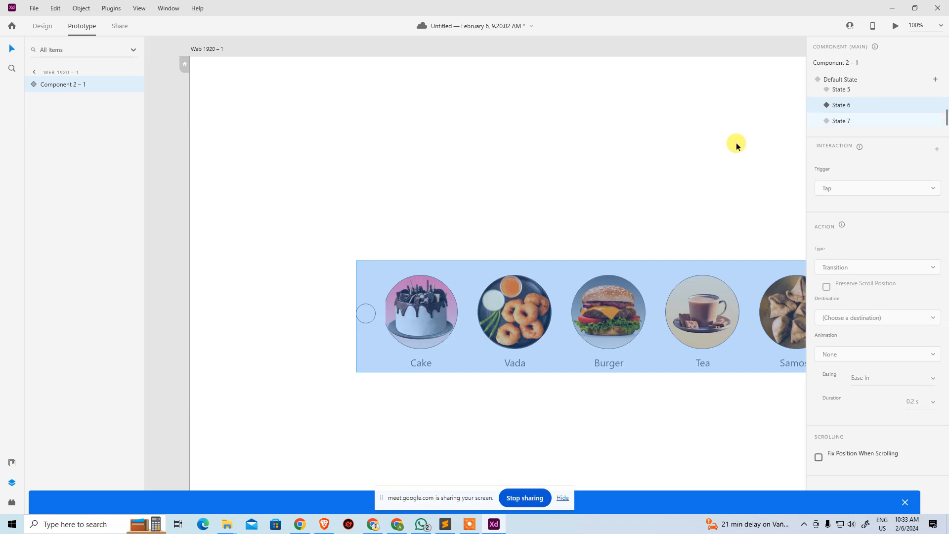
{"action": "double_click", "coordinate": [372, 317]}
{"action": "left_click", "coordinate": [376, 315]}
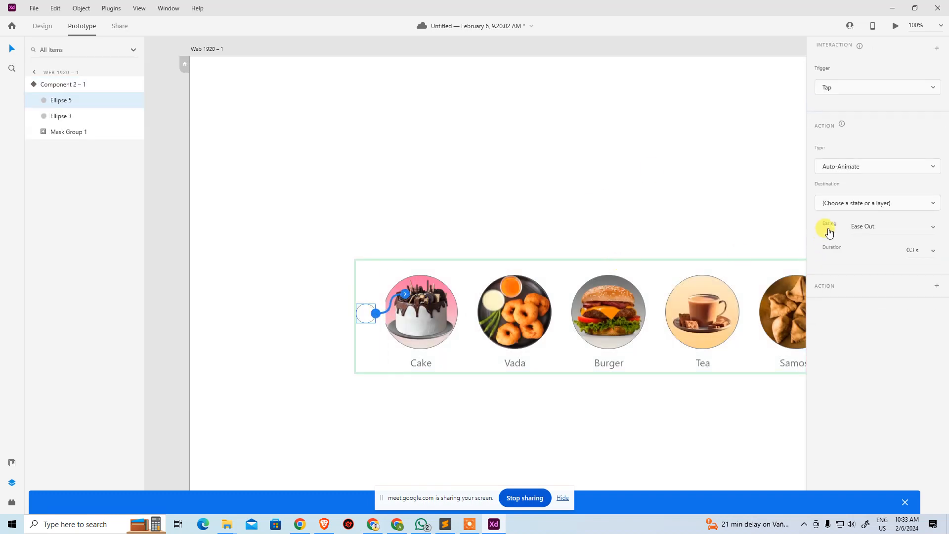
{"action": "left_click", "coordinate": [865, 201]}
{"action": "left_click", "coordinate": [850, 267]}
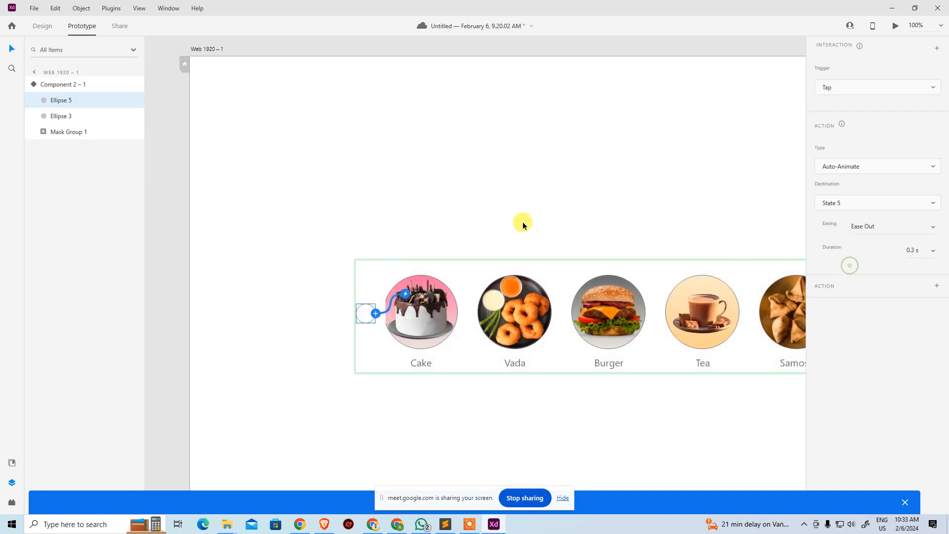
{"action": "left_click", "coordinate": [523, 243]}
Add a tap Auto-Animate interaction to State 5's back circle before the Dosa dish, with State 4 as its destination.
{"action": "left_click", "coordinate": [605, 305]}
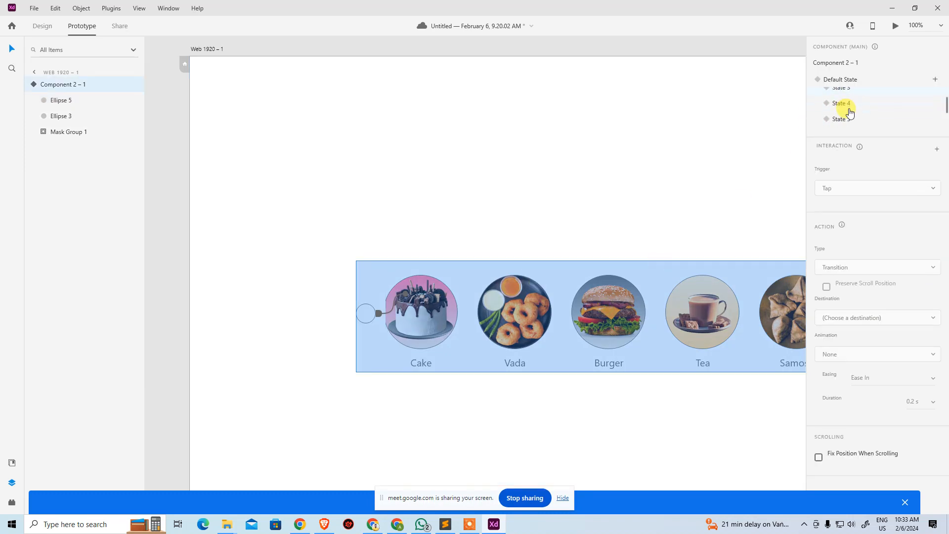
{"action": "scroll", "coordinate": [863, 99], "scroll_direction": "down", "scroll_amount": 1}
{"action": "left_click", "coordinate": [864, 95]}
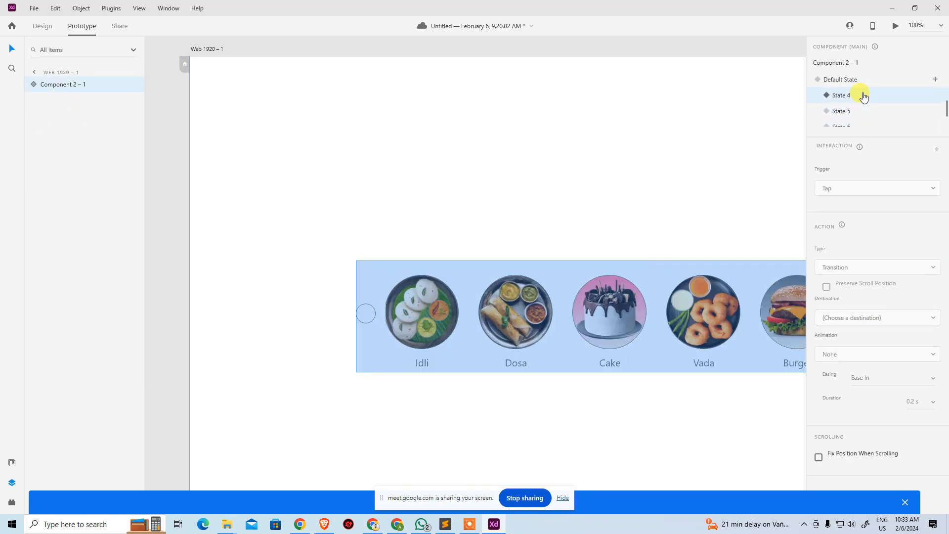
{"action": "scroll", "coordinate": [863, 98], "scroll_direction": "down", "scroll_amount": 2}
{"action": "left_click", "coordinate": [863, 101]}
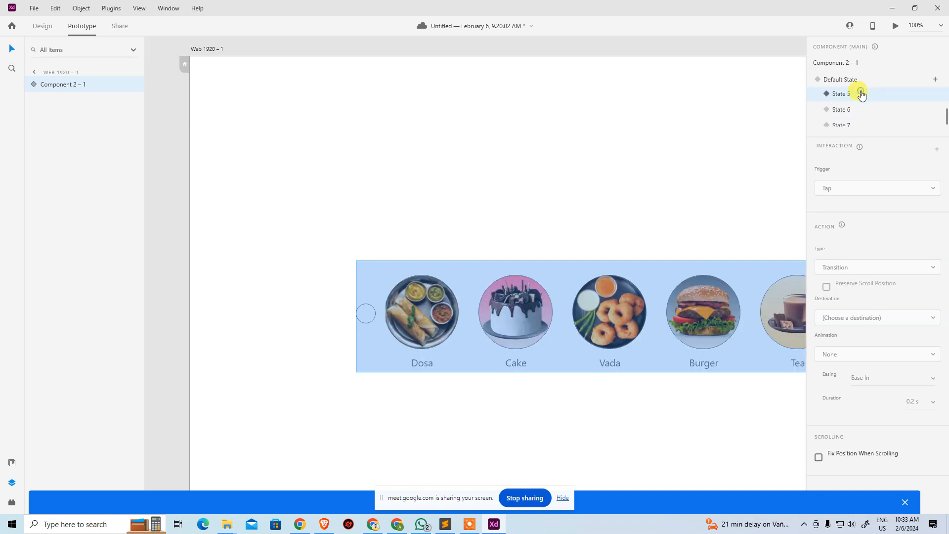
{"action": "left_click", "coordinate": [367, 319]}
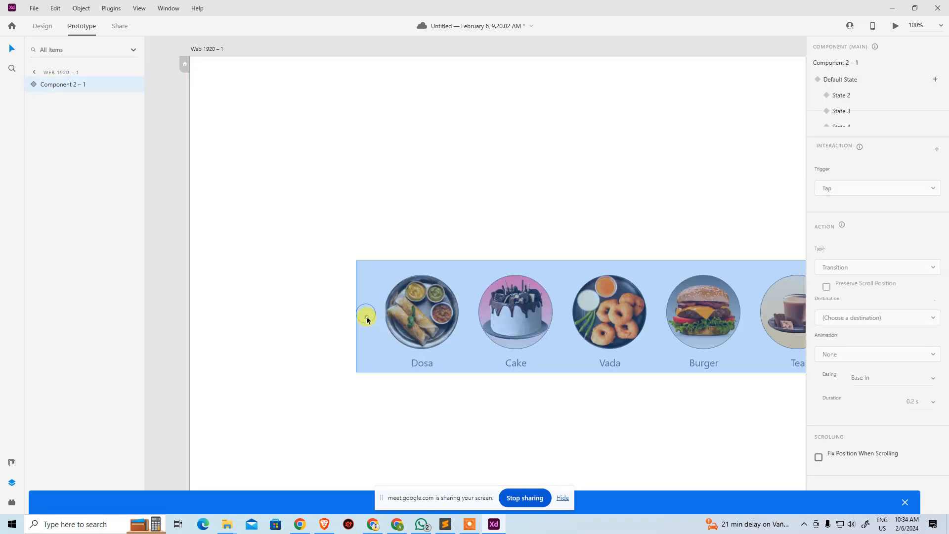
{"action": "double_click", "coordinate": [366, 315]}
{"action": "left_click", "coordinate": [375, 313]}
{"action": "left_click", "coordinate": [869, 208]}
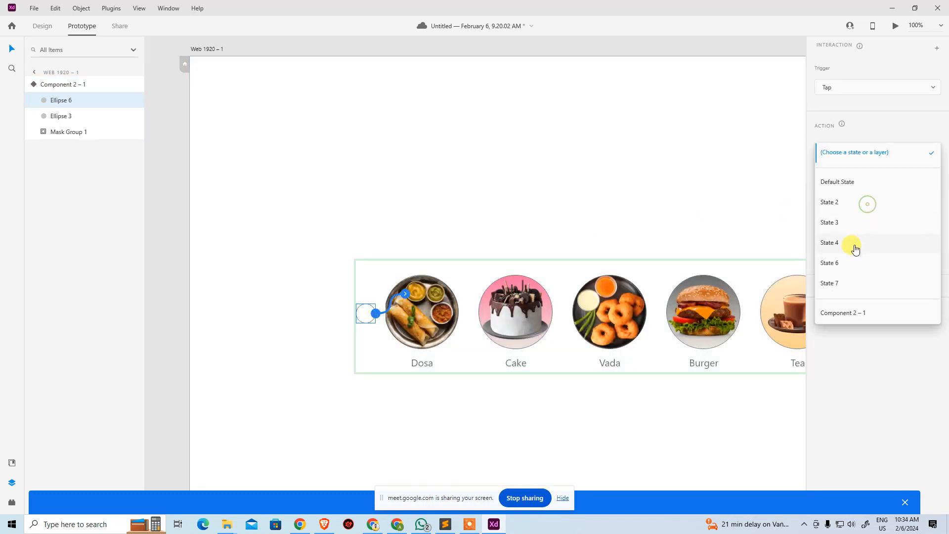
{"action": "left_click", "coordinate": [849, 242]}
{"action": "left_click", "coordinate": [383, 207]}
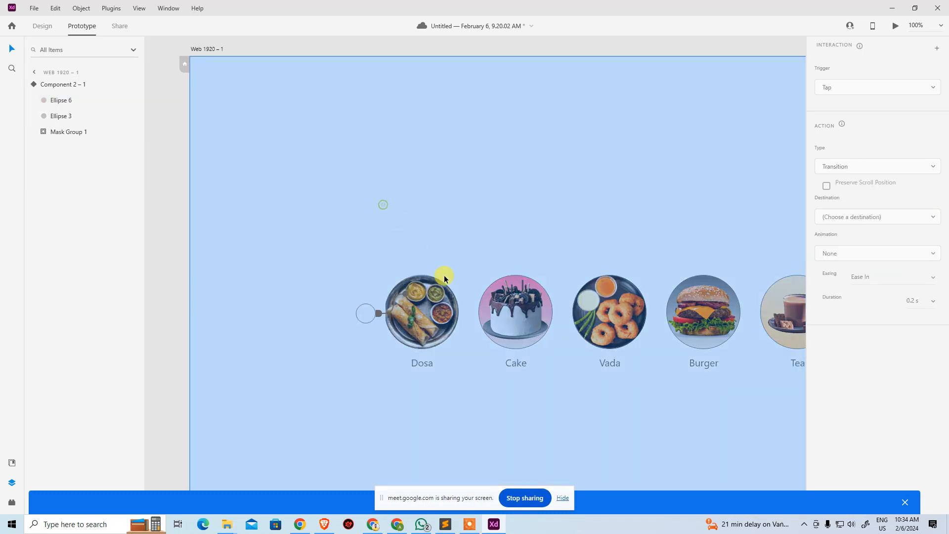
Add a tap Auto-Animate interaction to State 4's back circle before the Idli dish, with State 3 as its destination.
{"action": "left_click", "coordinate": [522, 306]}
{"action": "scroll", "coordinate": [882, 102], "scroll_direction": "down", "scroll_amount": 1}
{"action": "scroll", "coordinate": [881, 102], "scroll_direction": "down", "scroll_amount": 2}
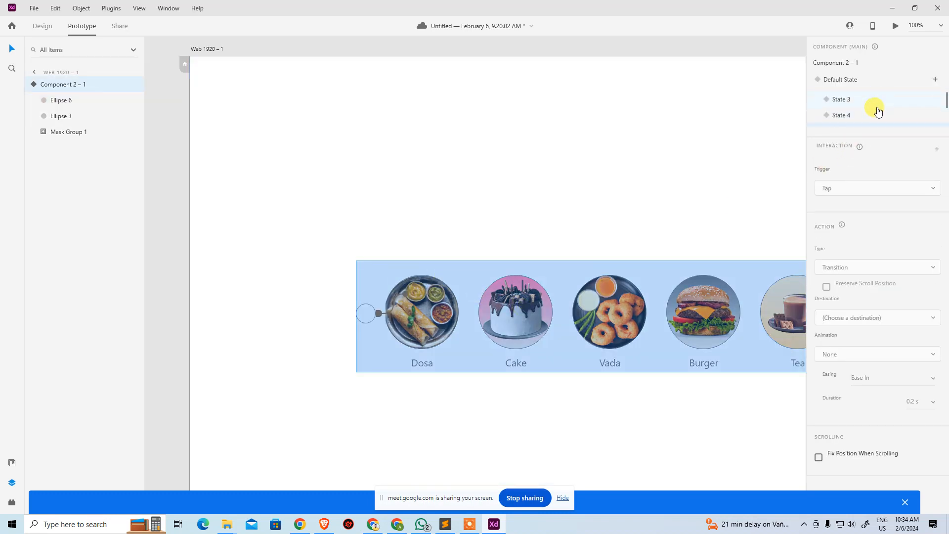
{"action": "left_click", "coordinate": [859, 108]}
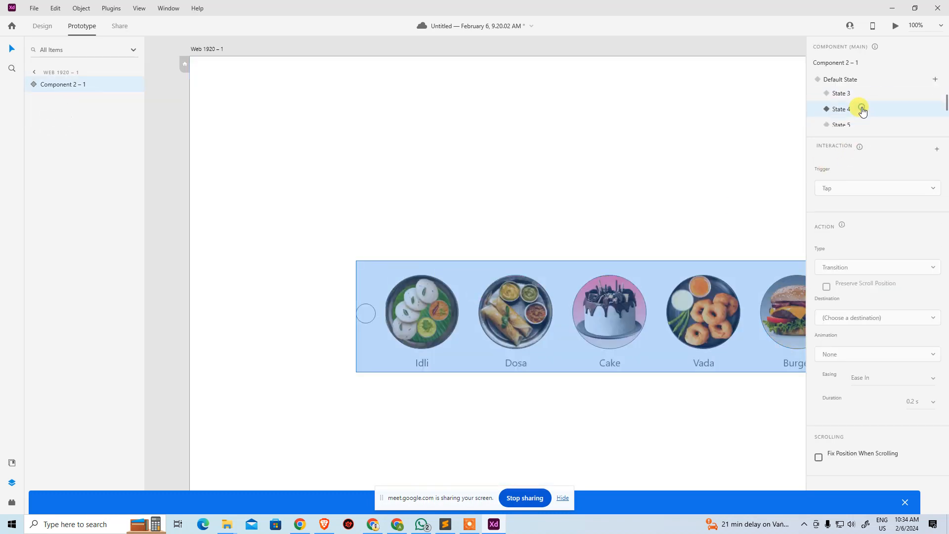
{"action": "double_click", "coordinate": [364, 314]}
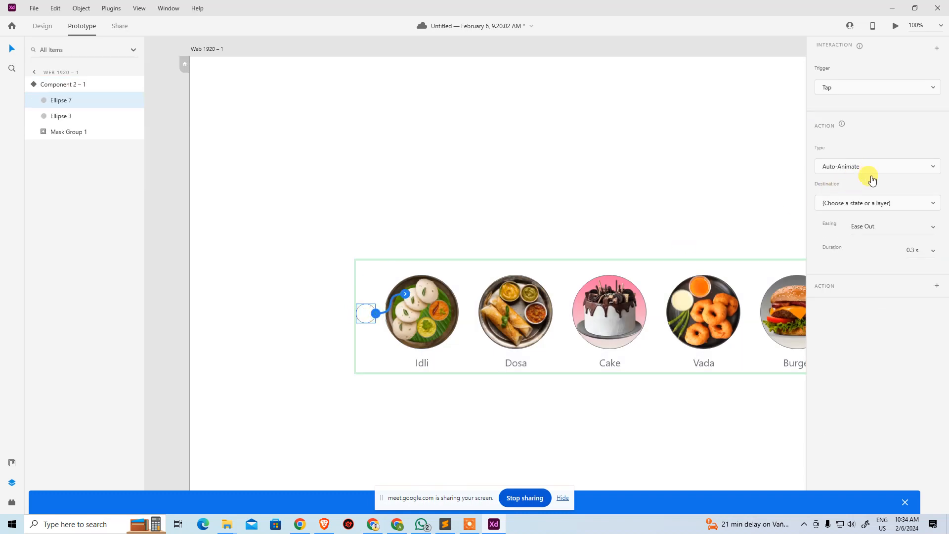
{"action": "left_click", "coordinate": [867, 202]}
{"action": "left_click", "coordinate": [850, 225]}
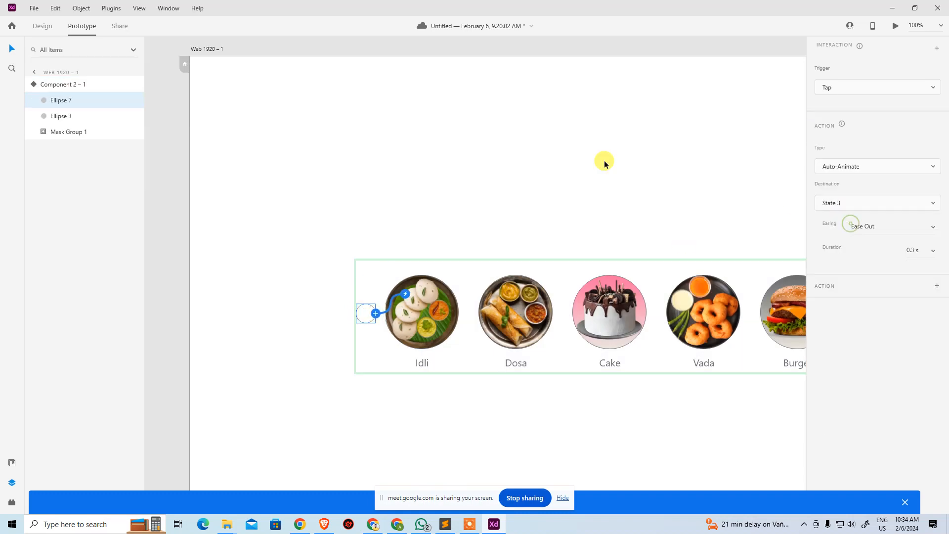
{"action": "left_click", "coordinate": [422, 173]}
Add a tap Auto-Animate interaction to State 3's back circle before the Sandwich dish, with State 2 as its destination.
{"action": "left_click", "coordinate": [363, 312]}
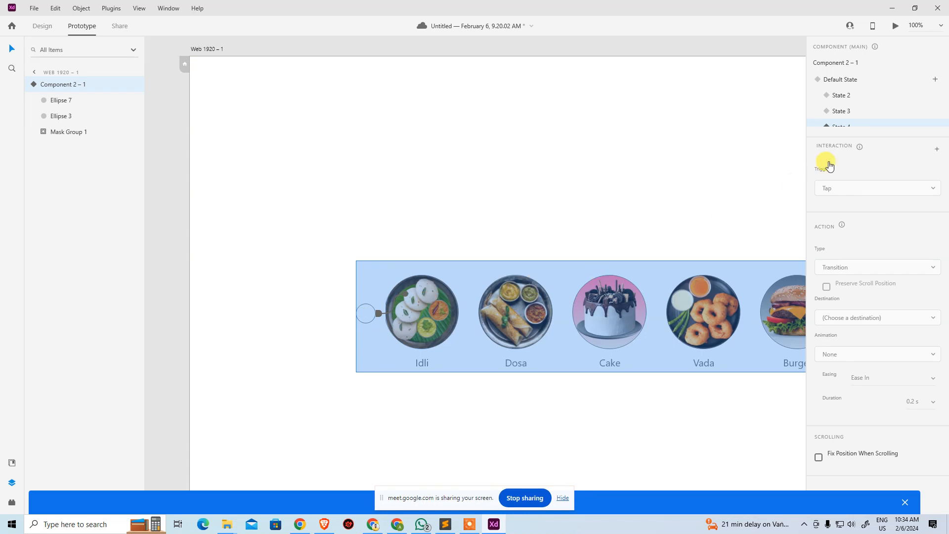
{"action": "left_click", "coordinate": [846, 111]}
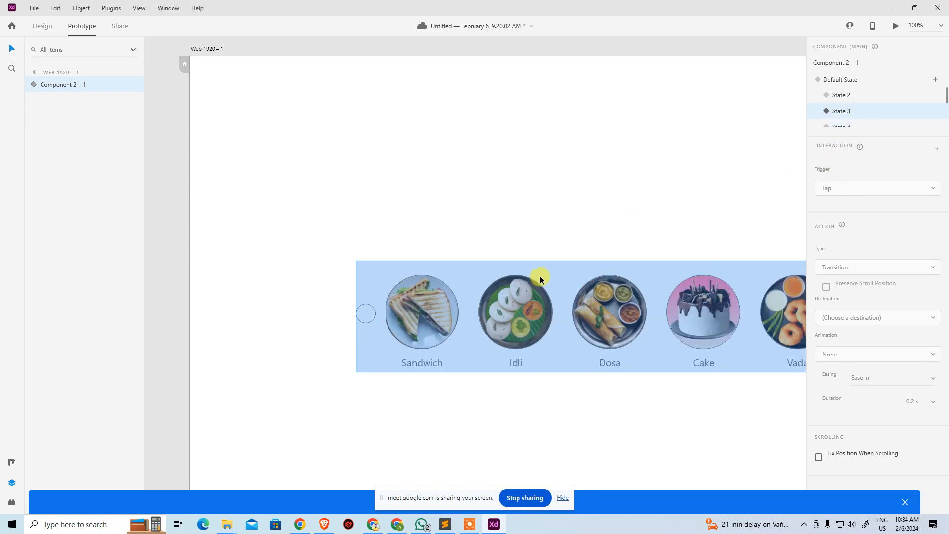
{"action": "double_click", "coordinate": [367, 314]}
{"action": "left_click_drag", "start_coordinate": [376, 314], "coordinate": [485, 292]}
{"action": "left_click", "coordinate": [865, 203]}
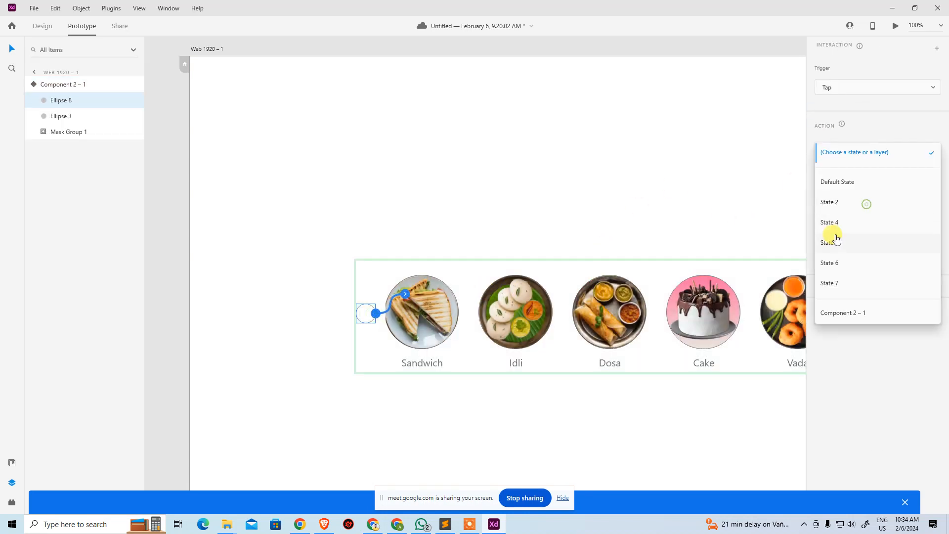
{"action": "left_click", "coordinate": [844, 203]}
Add a tap Auto-Animate interaction to State 2's back circle before the Paratha dish, with Default State as its destination.
{"action": "left_click", "coordinate": [535, 289]}
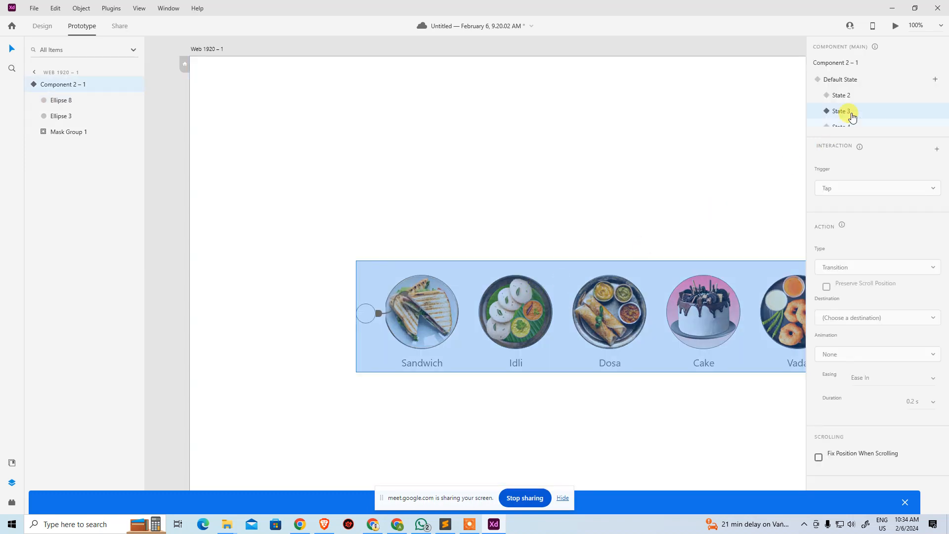
{"action": "left_click", "coordinate": [860, 95]}
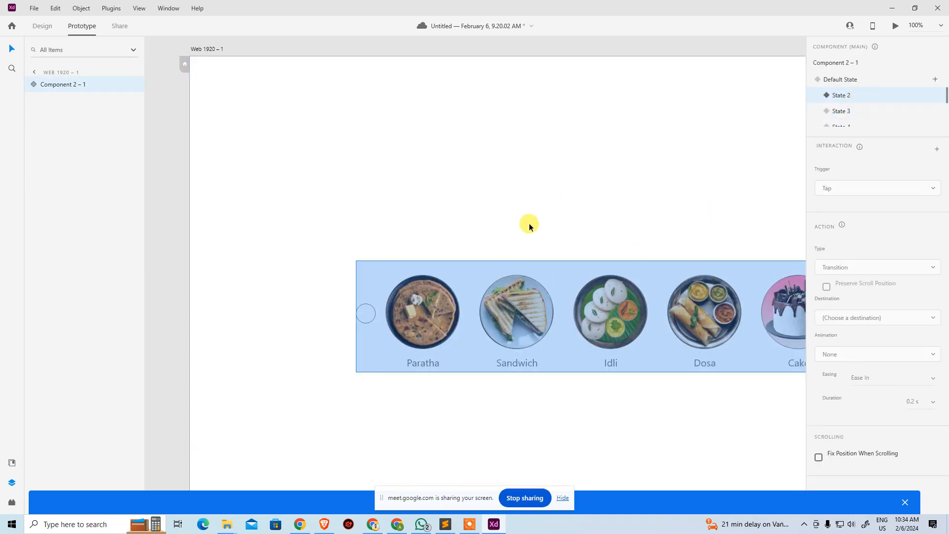
{"action": "double_click", "coordinate": [371, 316]}
{"action": "left_click", "coordinate": [862, 204]}
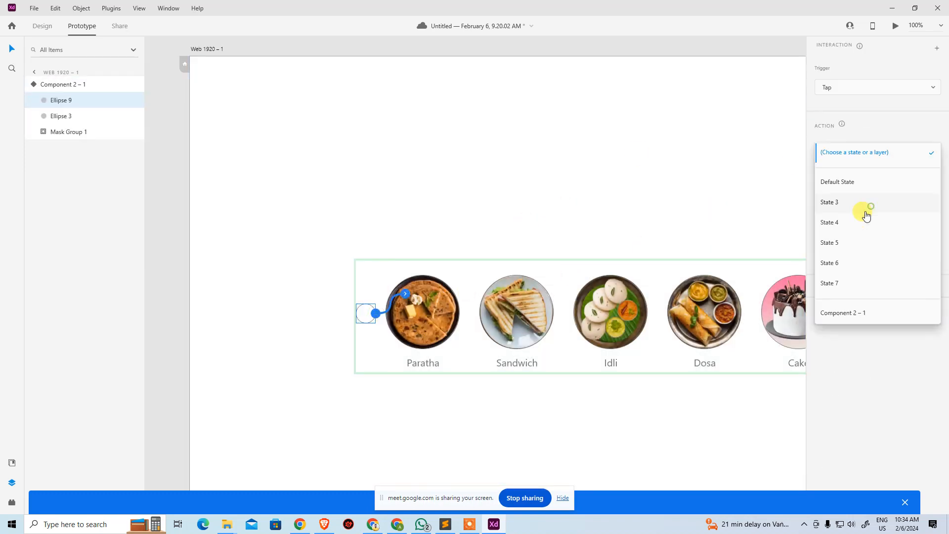
{"action": "left_click", "coordinate": [860, 182]}
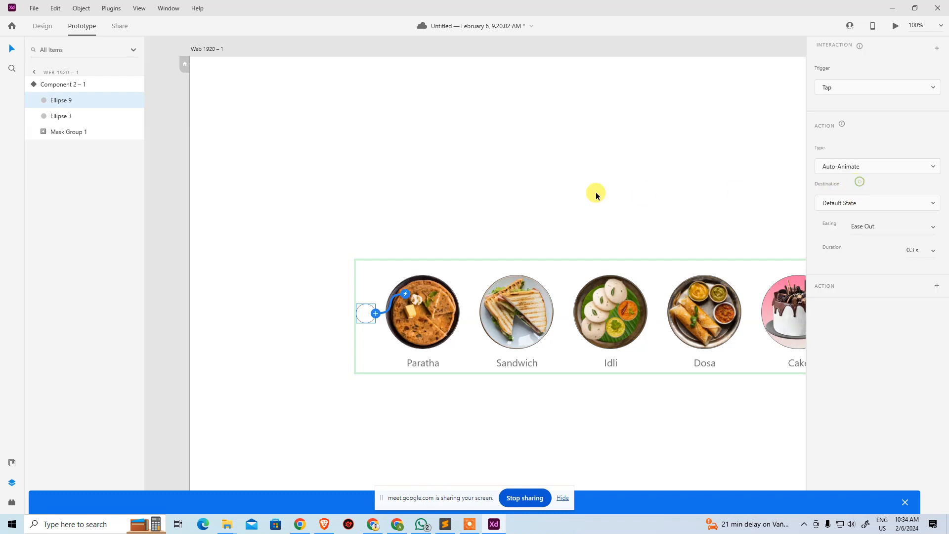
{"action": "left_click", "coordinate": [560, 189]}
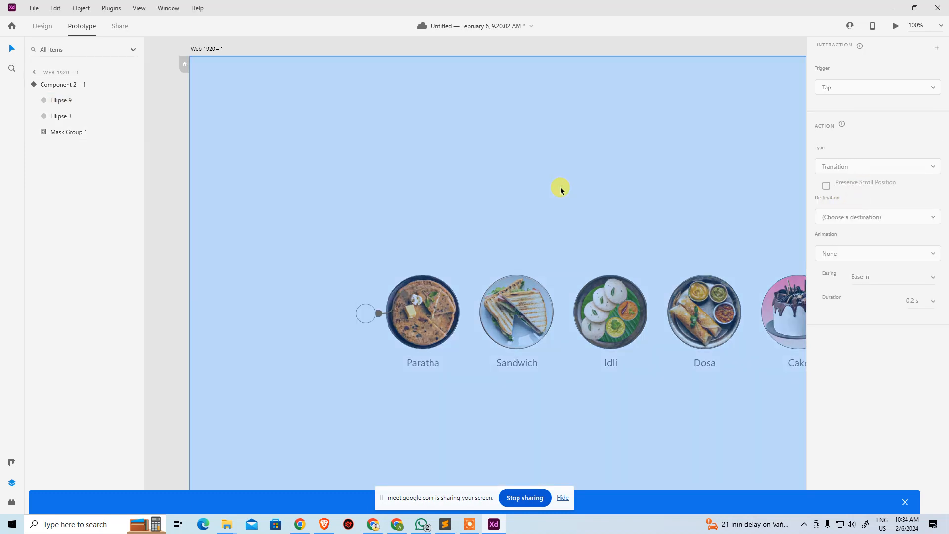
Set the component to its Default State and preview it, testing one forward tap and one back tap.
{"action": "left_click", "coordinate": [642, 275]}
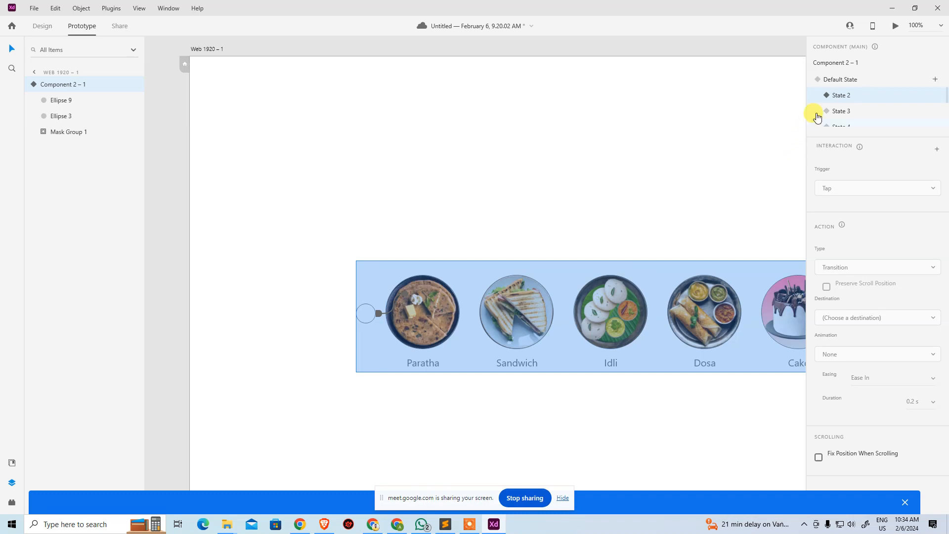
{"action": "left_click", "coordinate": [845, 79]}
{"action": "key", "text": "ctrl+Return"}
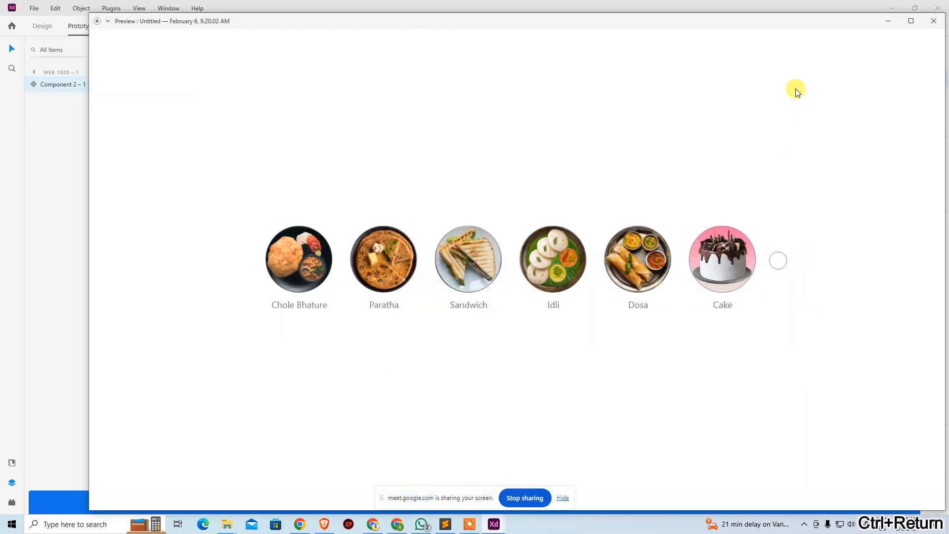
{"action": "left_click", "coordinate": [780, 259]}
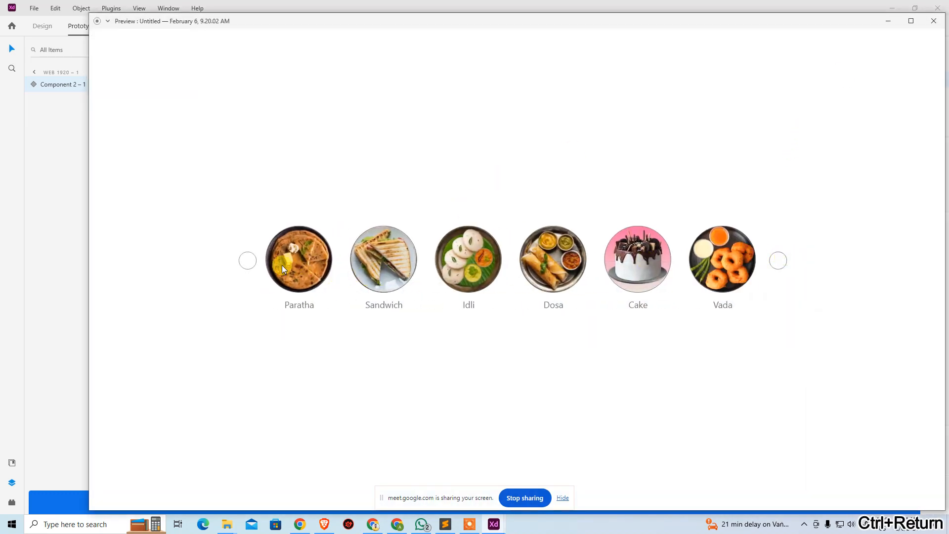
{"action": "left_click", "coordinate": [247, 260]}
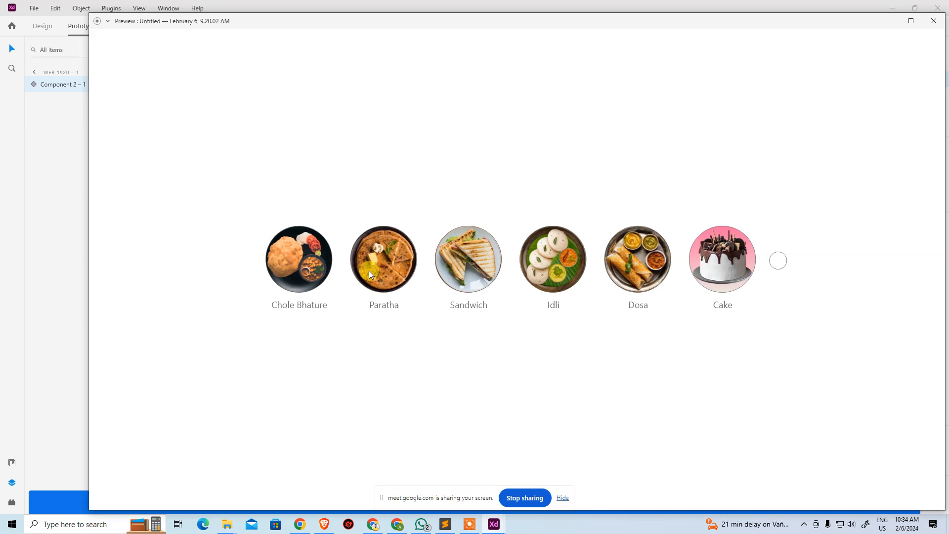
Advance the previewed carousel with the forward circle from the first state to the last.
{"action": "left_click", "coordinate": [781, 267]}
{"action": "left_click", "coordinate": [782, 265]}
{"action": "left_click", "coordinate": [784, 266]}
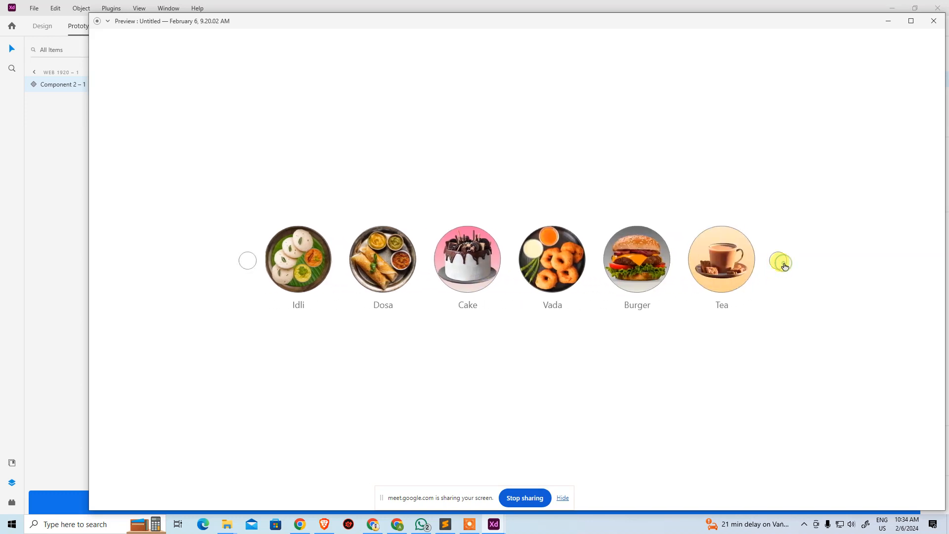
{"action": "left_click", "coordinate": [781, 262]}
{"action": "left_click", "coordinate": [782, 262]}
{"action": "left_click", "coordinate": [784, 263]}
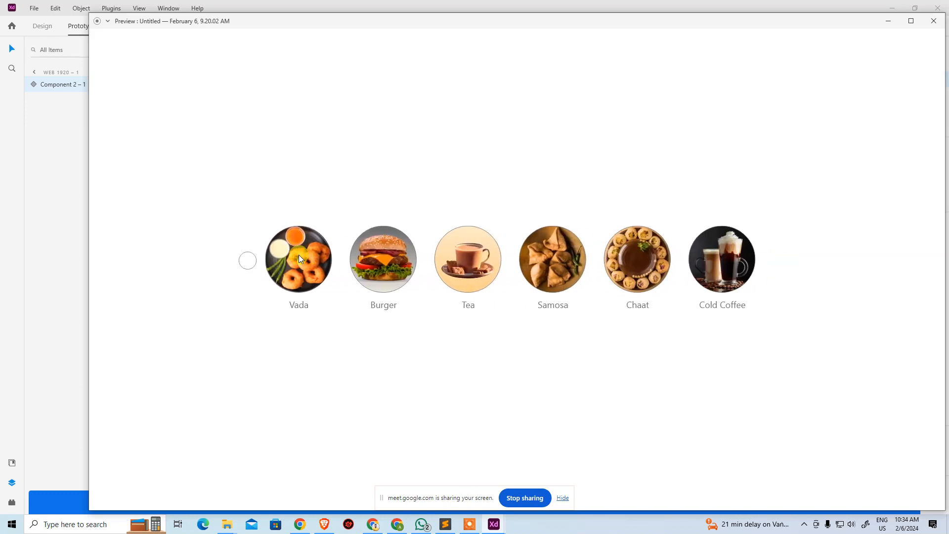
Return the previewed carousel to its first state with the back circle and close the preview.
{"action": "left_click", "coordinate": [247, 261]}
{"action": "left_click", "coordinate": [247, 261]}
{"action": "left_click", "coordinate": [248, 261]}
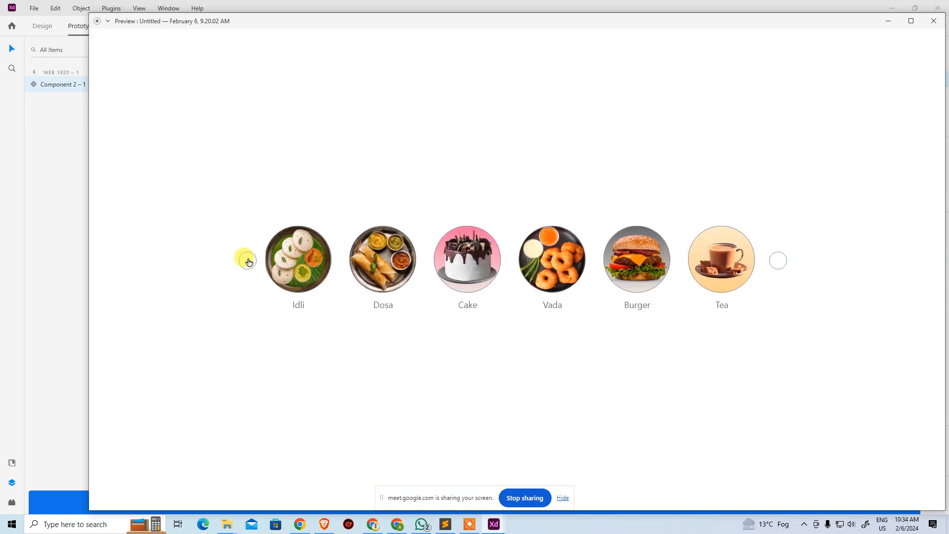
{"action": "left_click", "coordinate": [248, 261]}
{"action": "left_click", "coordinate": [248, 261]}
{"action": "left_click", "coordinate": [249, 262]}
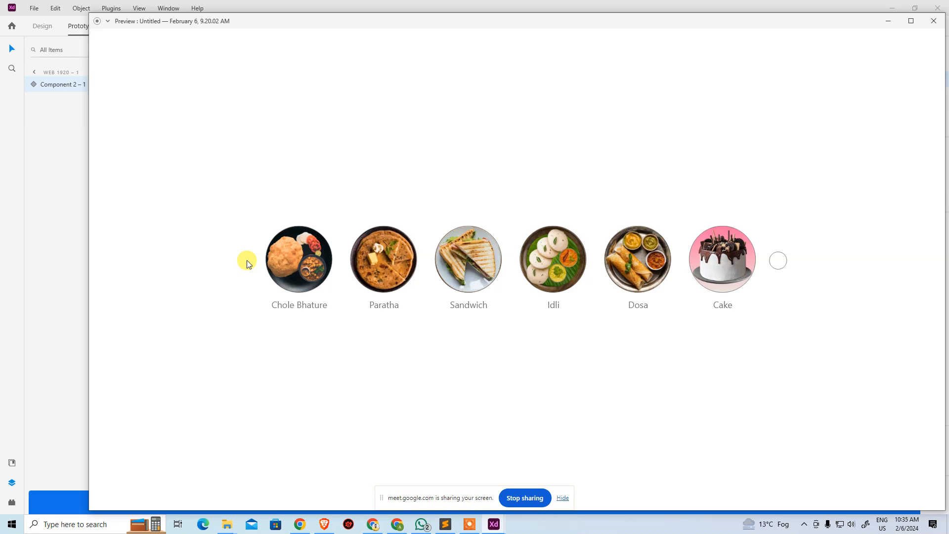
{"action": "left_click", "coordinate": [934, 21]}
Switch to Design mode and inspect the carousel component in its Default State, leaving it deselected.
{"action": "left_click", "coordinate": [595, 154]}
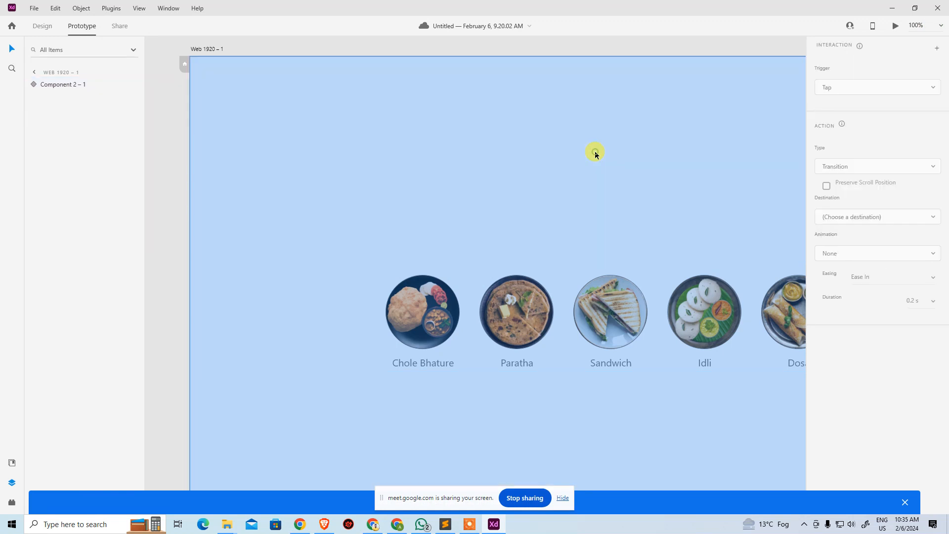
{"action": "left_click", "coordinate": [42, 27]}
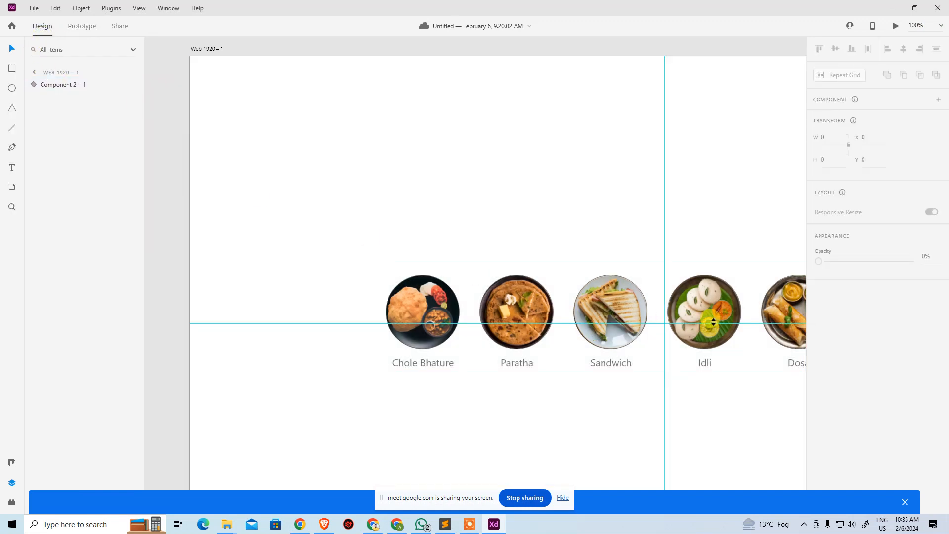
{"action": "scroll", "coordinate": [740, 300], "scroll_direction": "right", "scroll_amount": 4}
{"action": "left_click", "coordinate": [634, 301]}
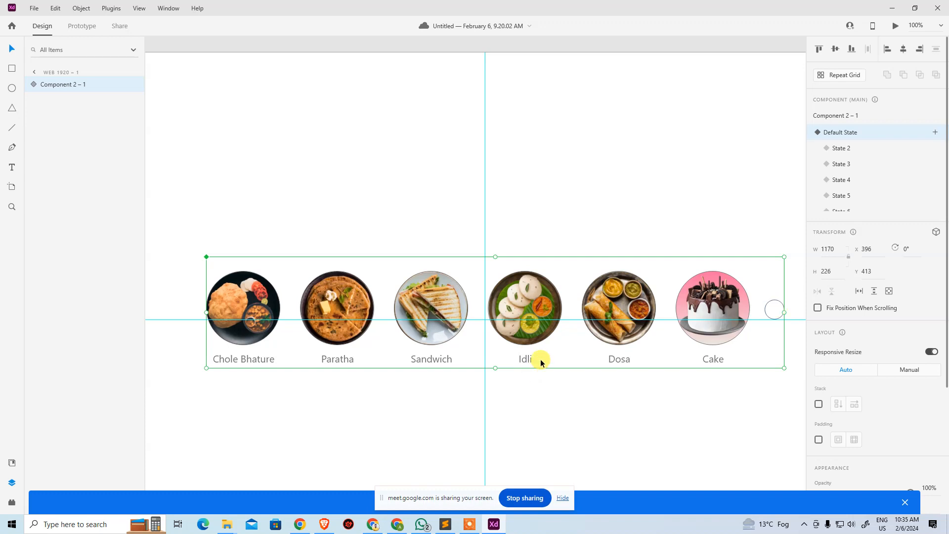
{"action": "left_click", "coordinate": [272, 202]}
{"action": "left_click_drag", "start_coordinate": [177, 224], "coordinate": [860, 453]}
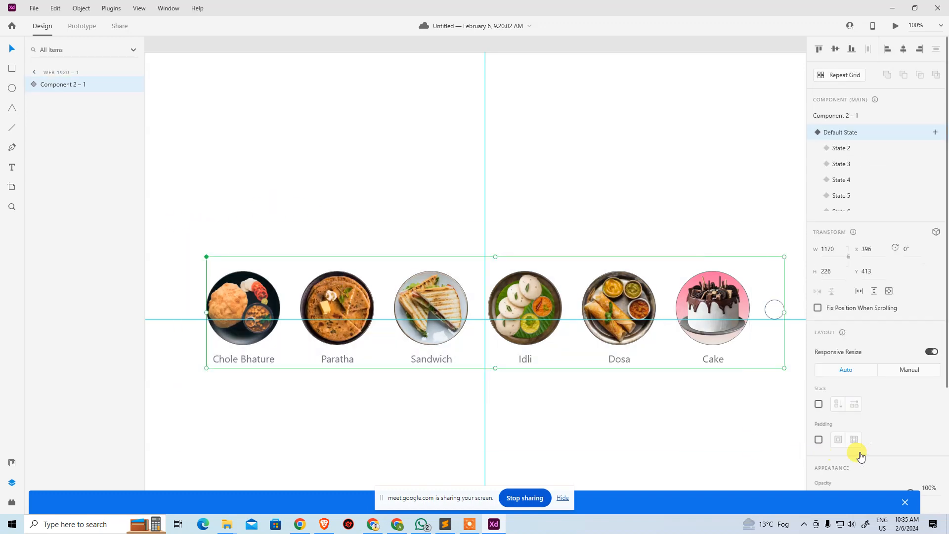
{"action": "left_click", "coordinate": [731, 426]}
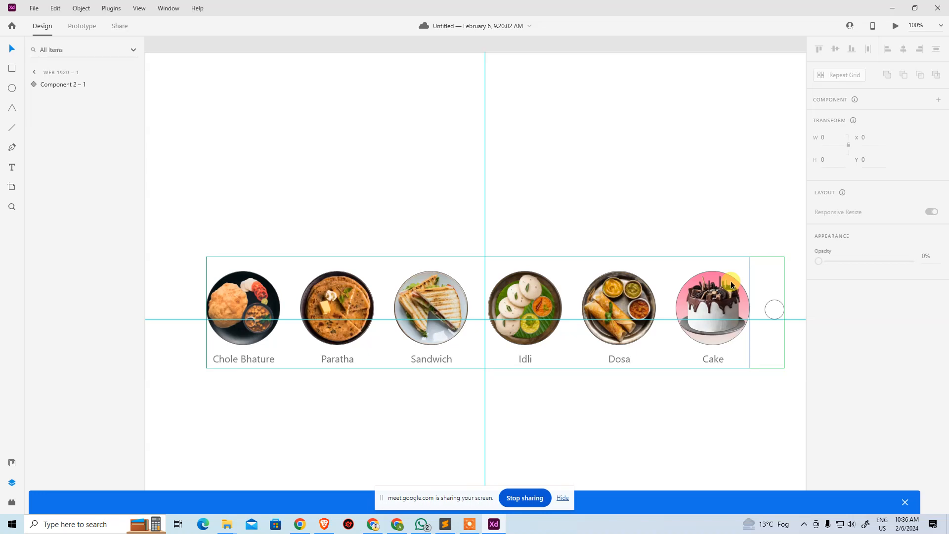
Leave the Flat-Icons plugin, open the Creative Cloud Desktop plugin marketplace, and filter the XD plugins to Free in a maximized window.
{"action": "left_click", "coordinate": [12, 502]}
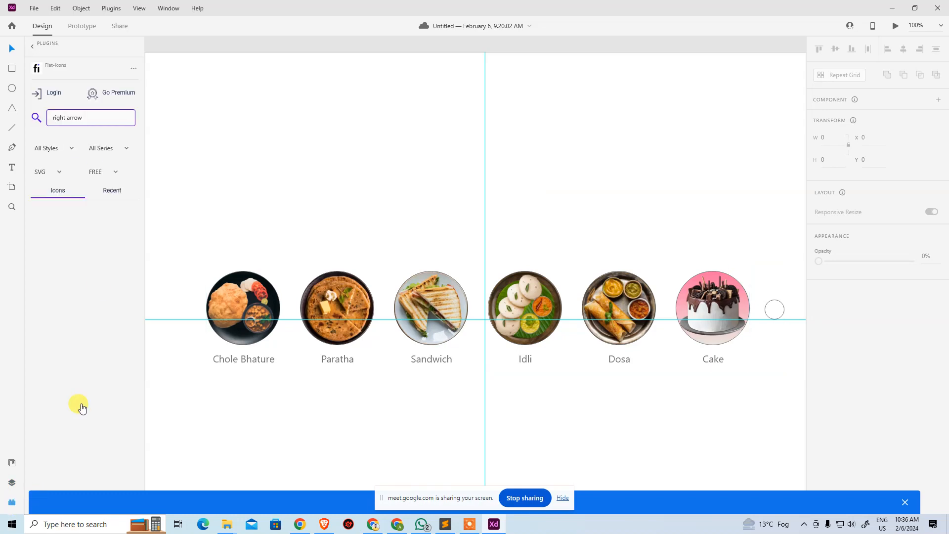
{"action": "left_click", "coordinate": [33, 47]}
{"action": "left_click", "coordinate": [136, 46]}
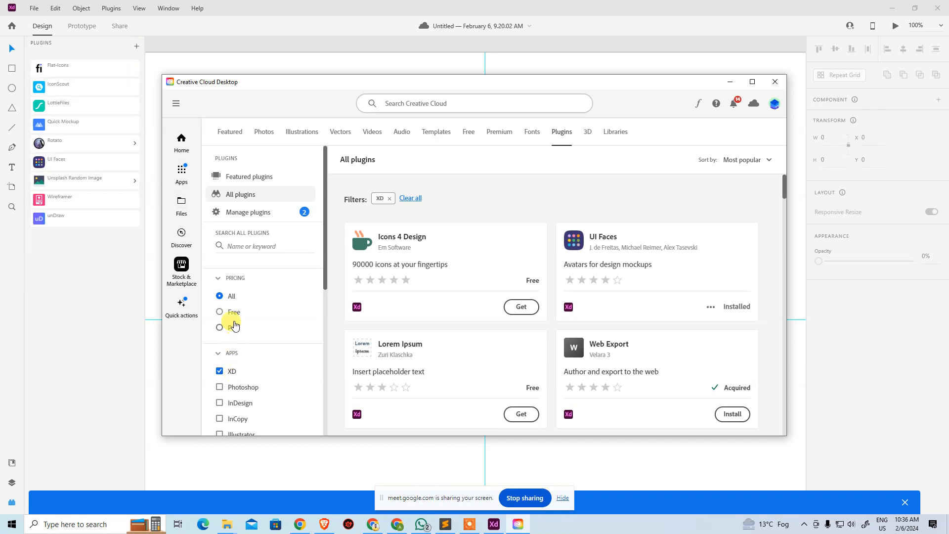
{"action": "left_click", "coordinate": [233, 312]}
{"action": "scroll", "coordinate": [227, 366], "scroll_direction": "down", "scroll_amount": 3}
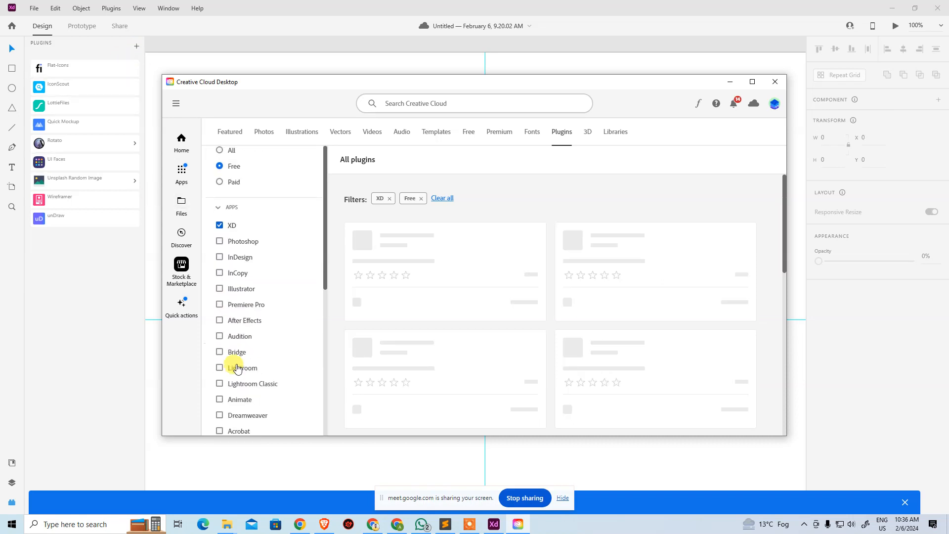
{"action": "left_click", "coordinate": [752, 82]}
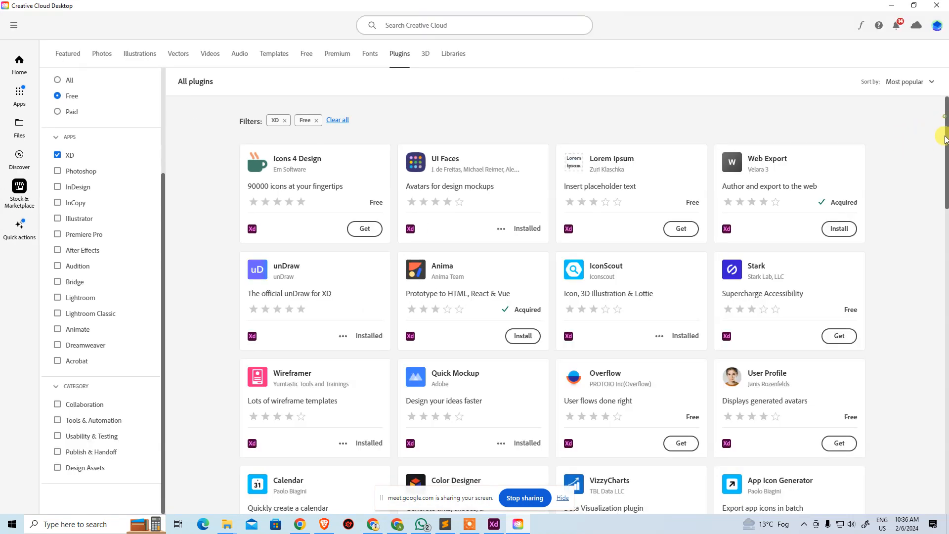
{"action": "left_click_drag", "start_coordinate": [945, 150], "coordinate": [909, 168]}
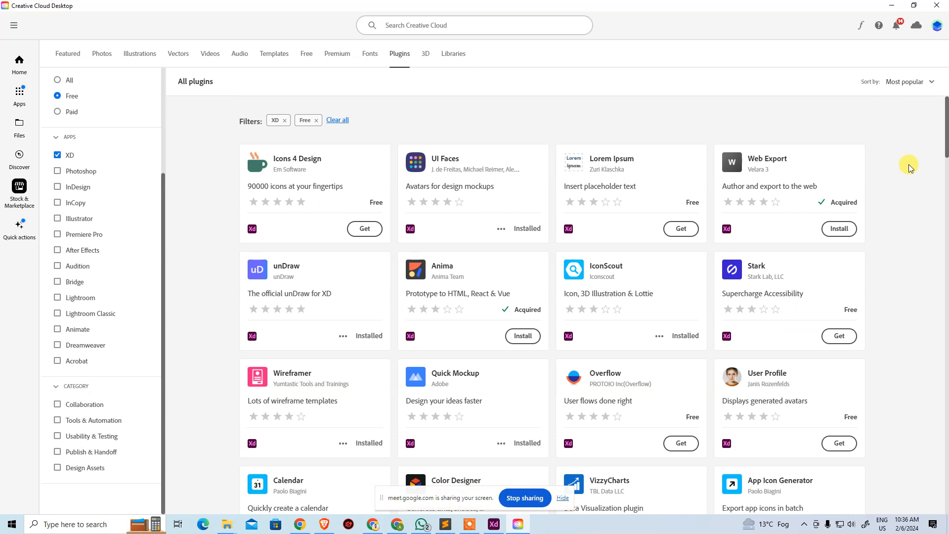